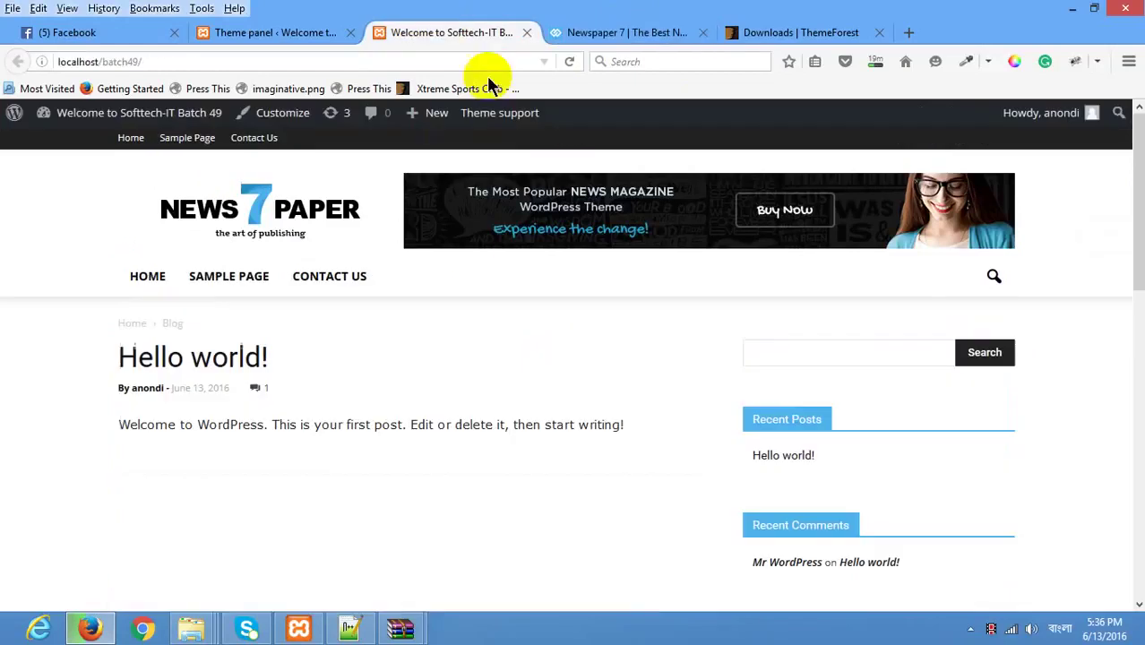
# Step: Reload the site's front page to check the header layout, and return to the theme panel
pyautogui.rightClick(518, 171)
pyautogui.click(606, 183)
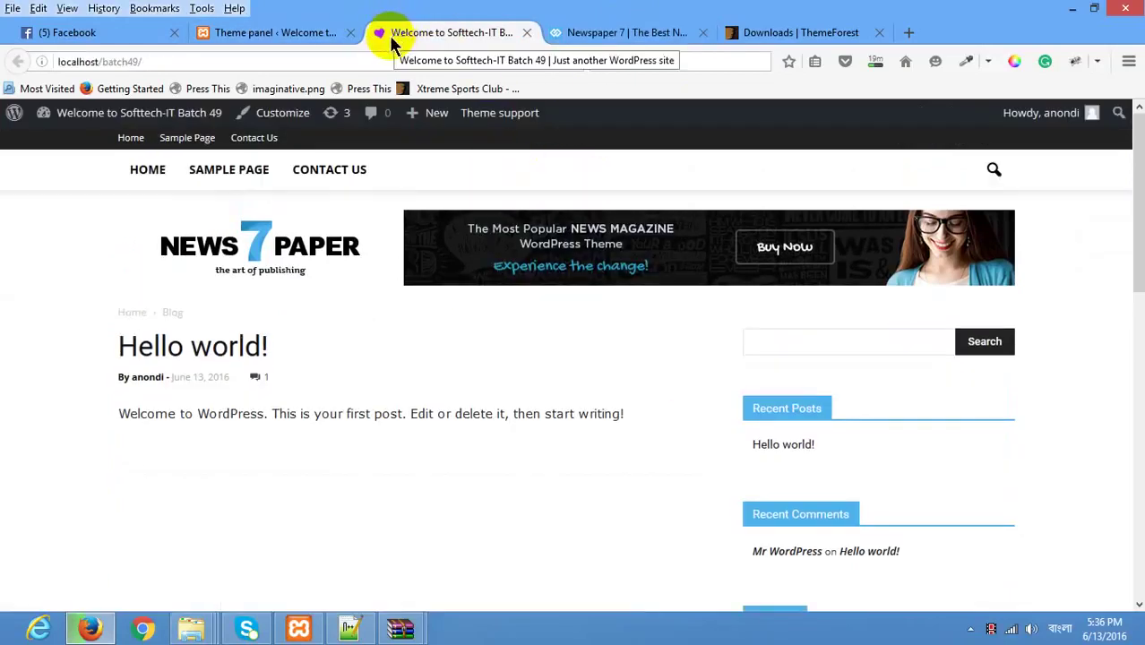
pyautogui.click(300, 32)
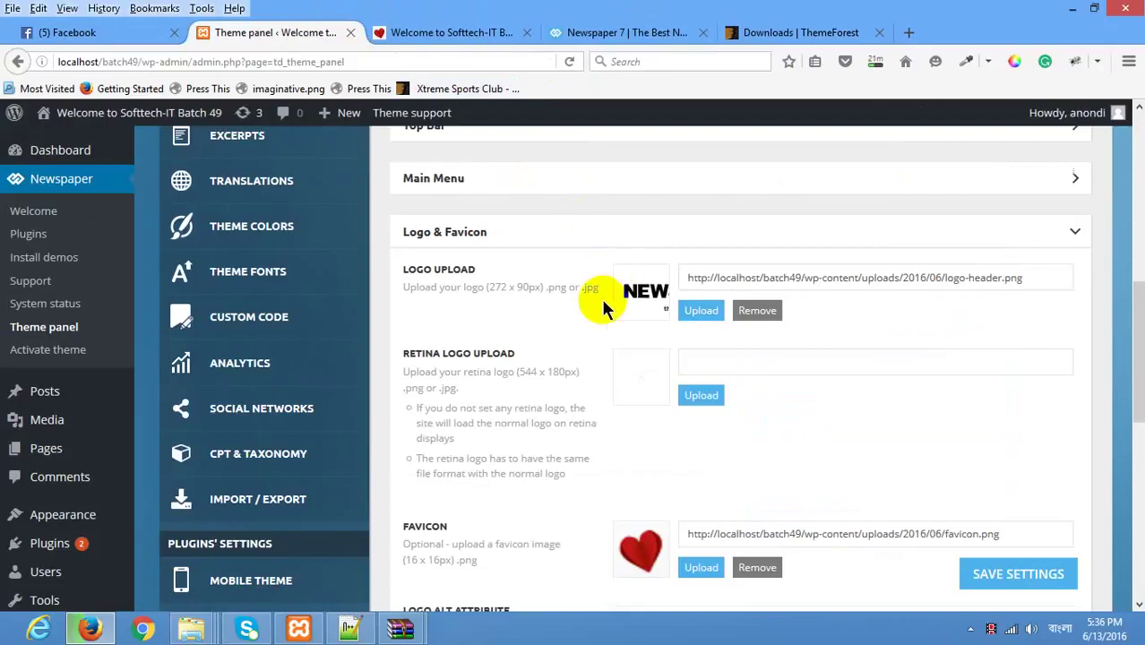
# Step: Expand the Top Bar section of the theme panel's header settings
pyautogui.scroll(-3, 735, 311)
pyautogui.scroll(-2, 668, 335)
pyautogui.scroll(10, 656, 300)
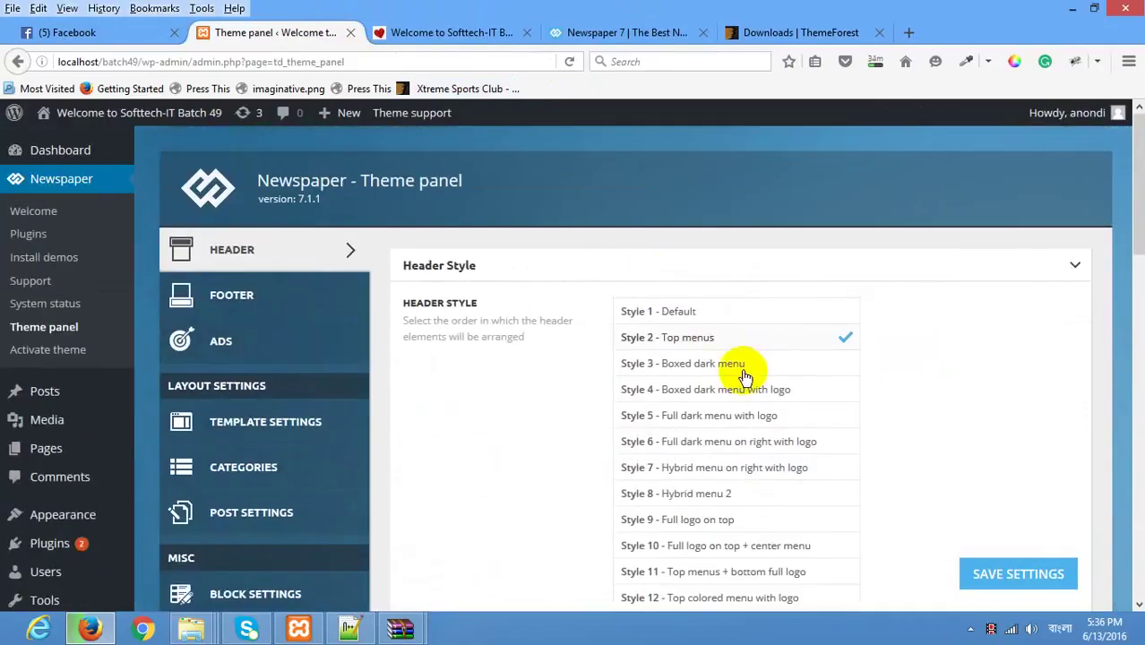
pyautogui.scroll(-8, 784, 358)
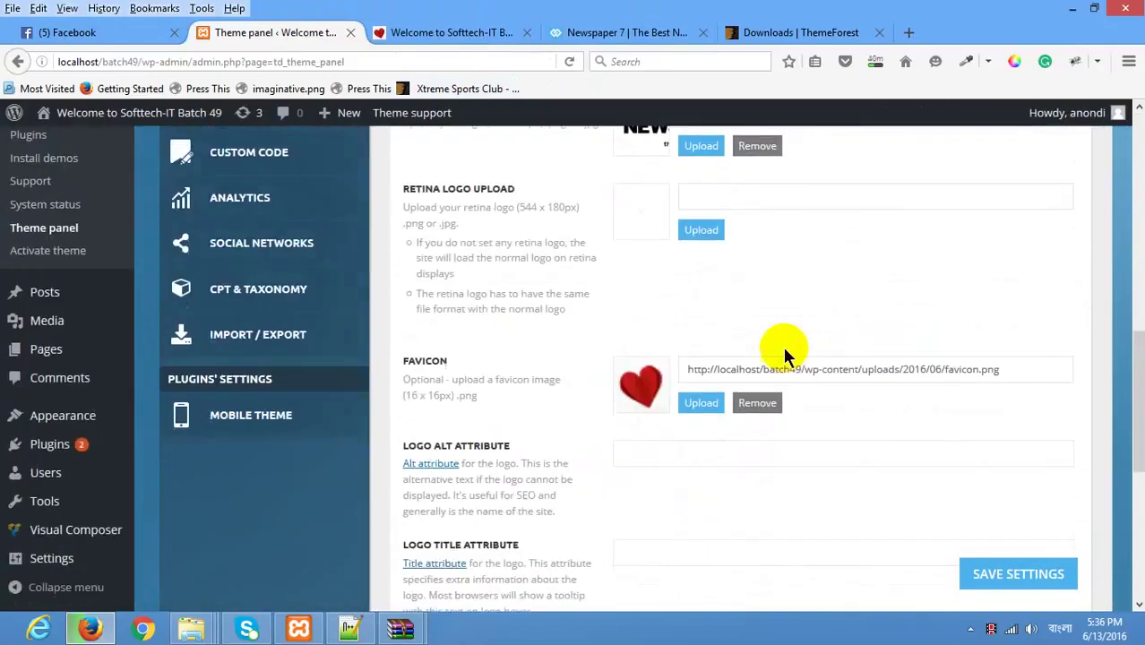
pyautogui.scroll(5, 783, 351)
pyautogui.click(1027, 341)
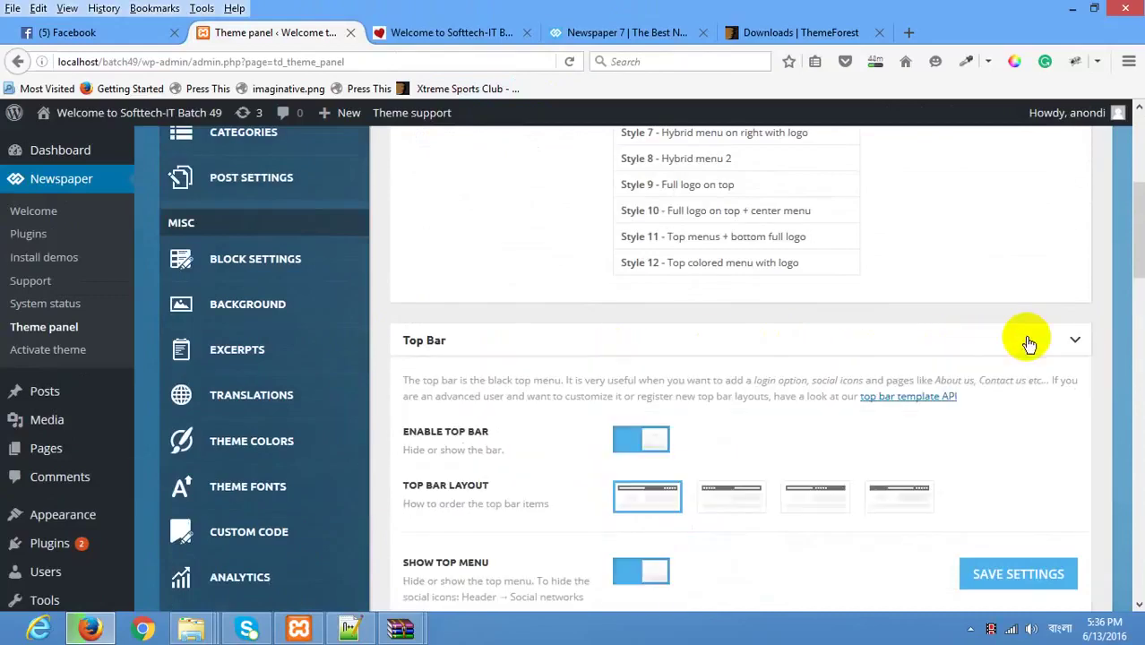
# Step: Try the second, third and fourth top bar layouts
pyautogui.scroll(-4, 663, 341)
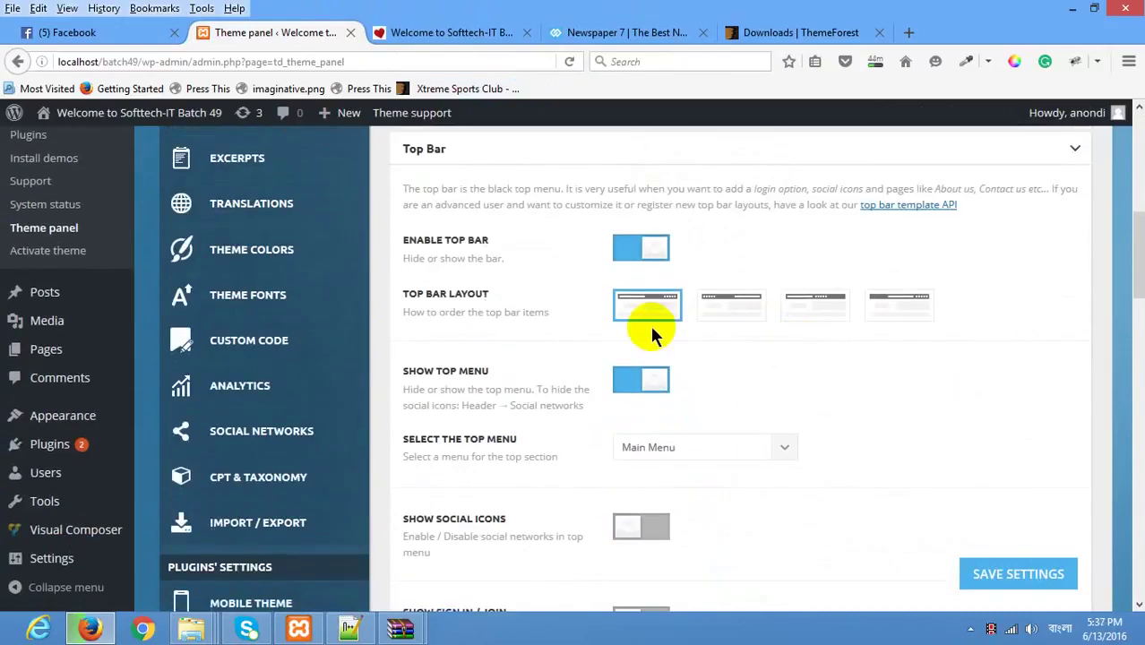
pyautogui.click(722, 308)
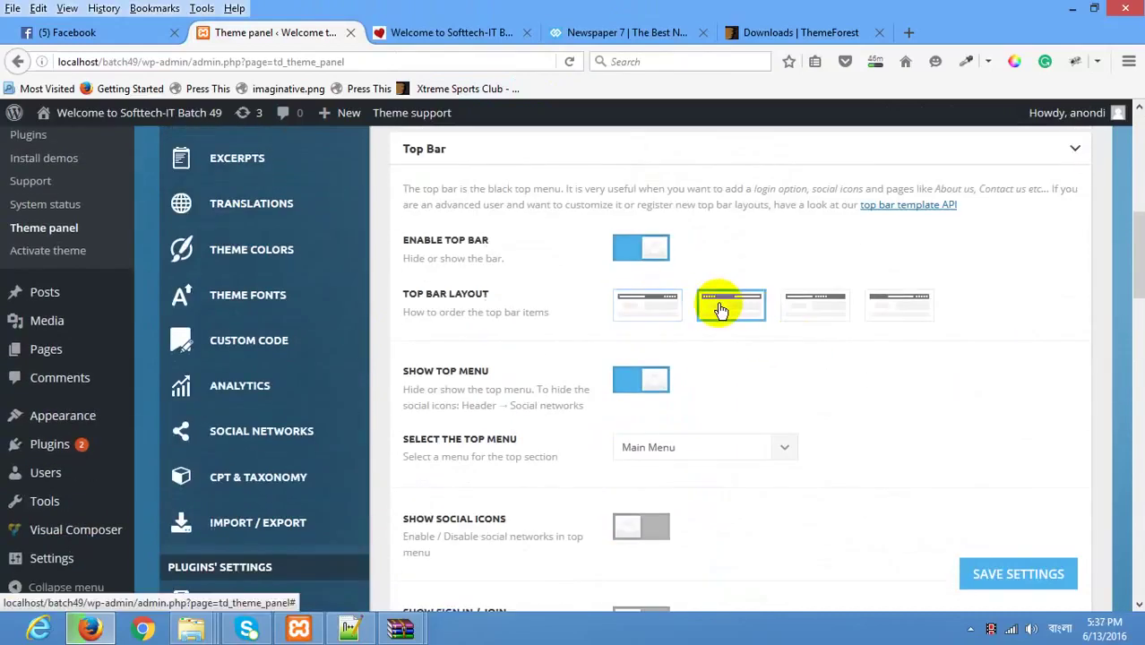
pyautogui.click(833, 312)
pyautogui.click(880, 310)
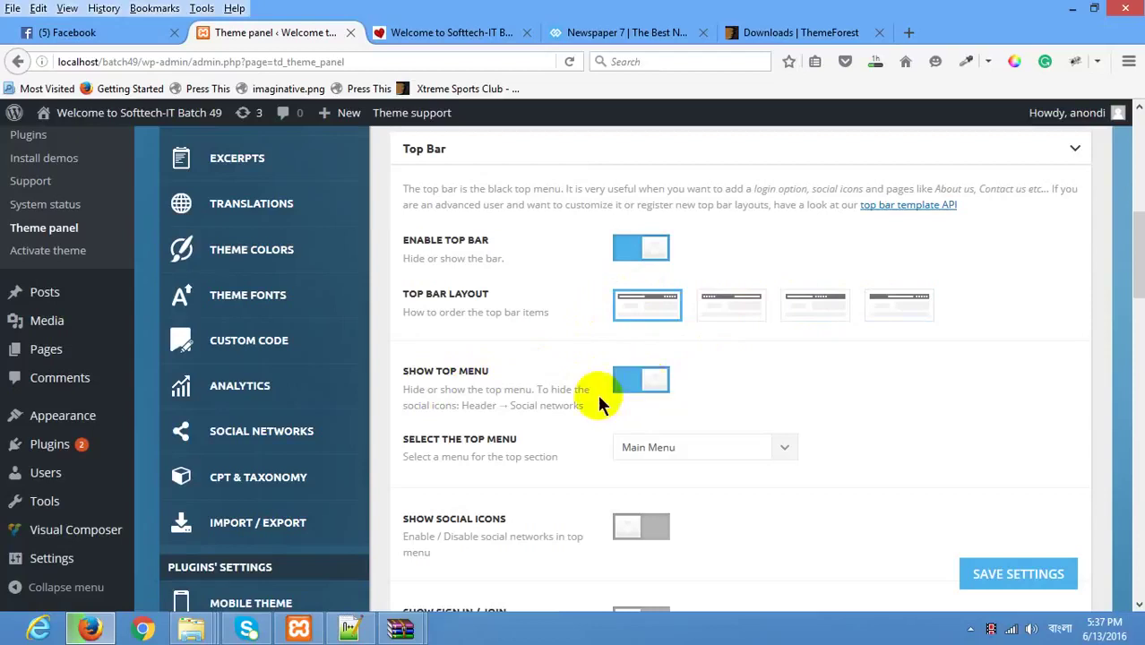
# Step: Enable the social icons in the top bar, save the settings and check them on the reloaded front page
pyautogui.scroll(-2, 447, 440)
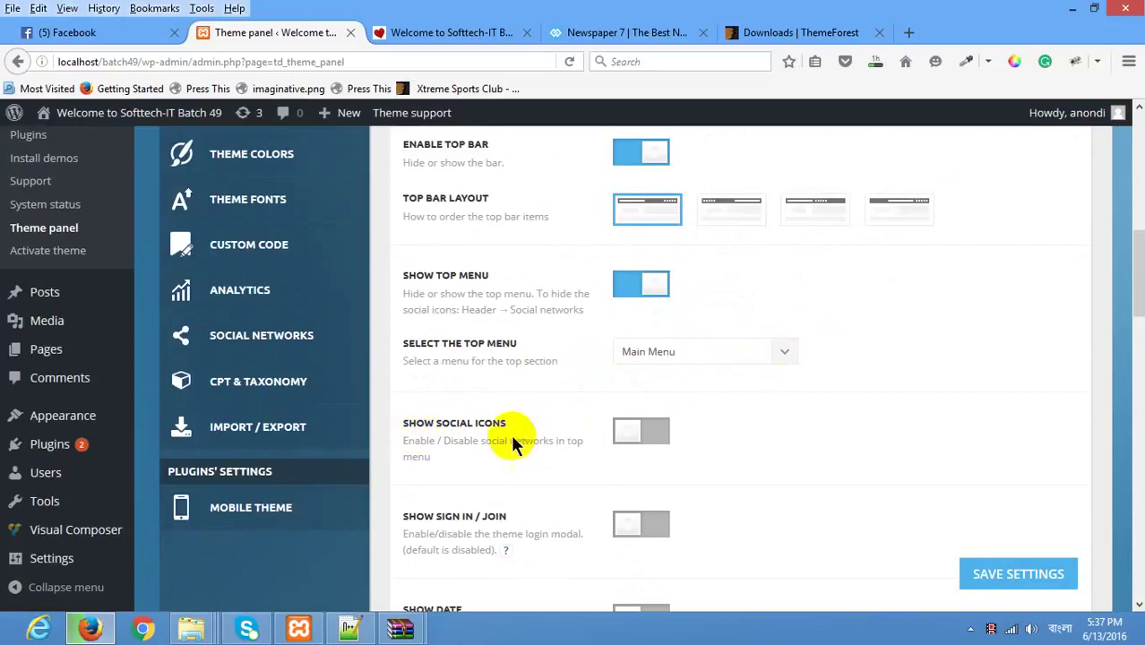
pyautogui.scroll(-3, 659, 434)
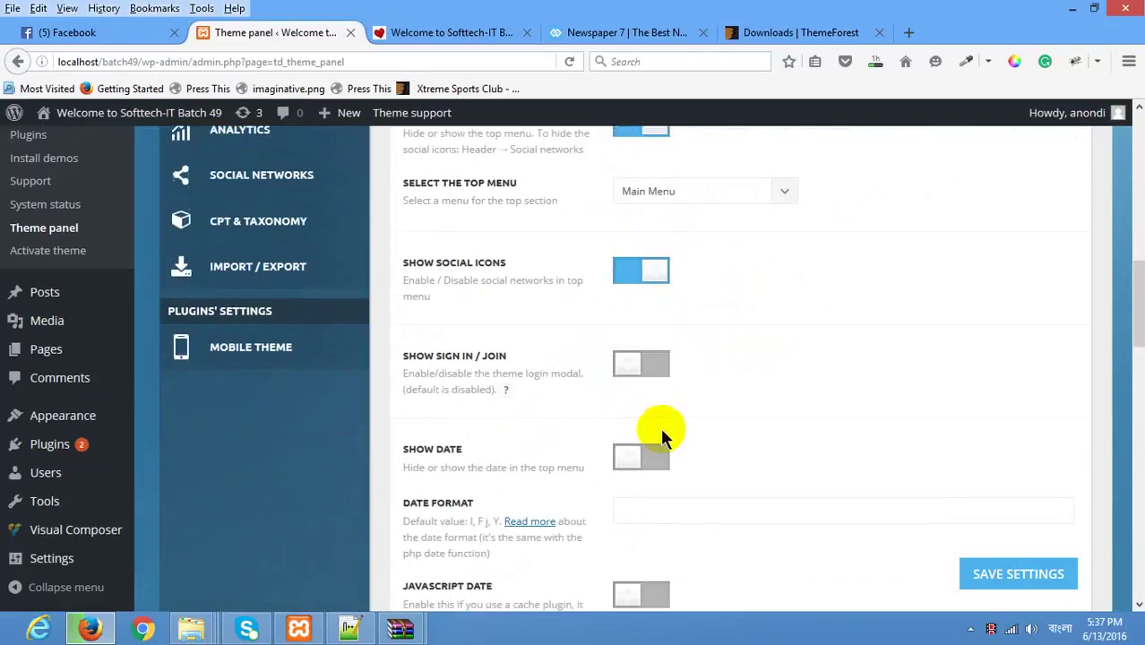
pyautogui.click(1047, 584)
pyautogui.click(508, 34)
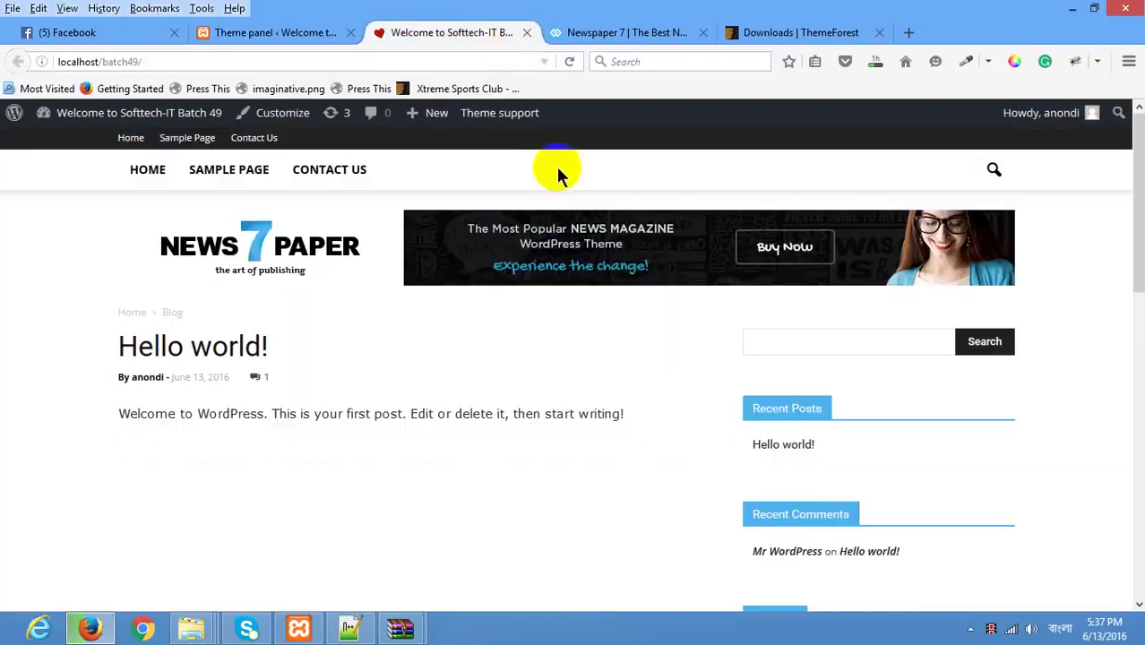
pyautogui.rightClick(557, 169)
pyautogui.click(683, 197)
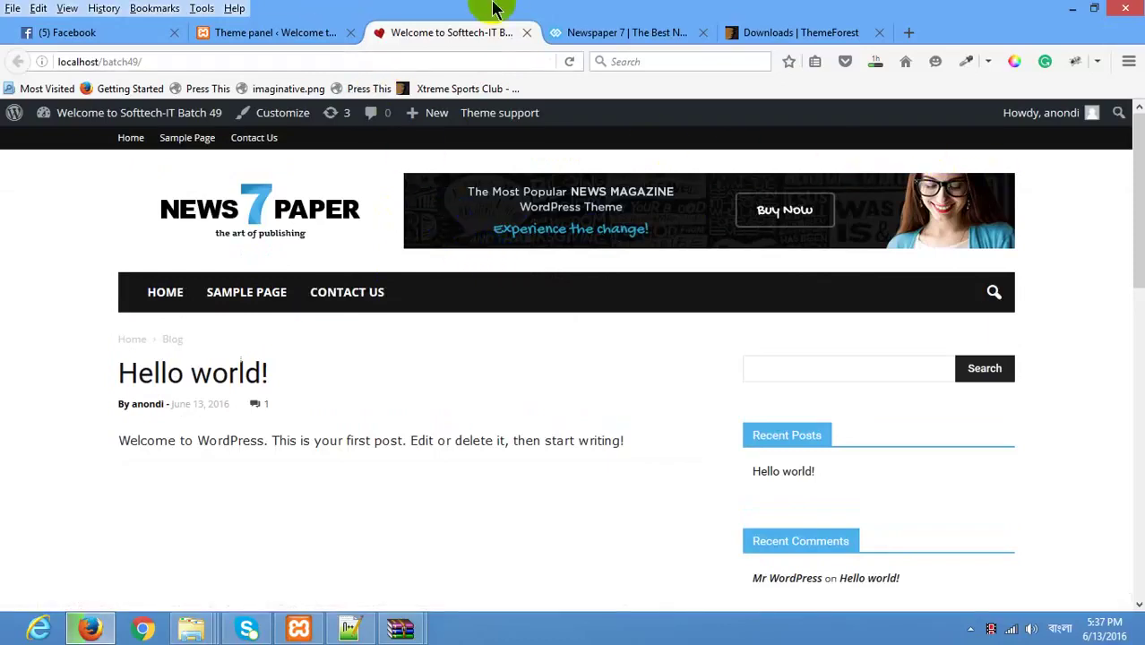
# Step: Enable Show Sign In / Join for the top bar, save the settings and check the reloaded front page
pyautogui.click(316, 32)
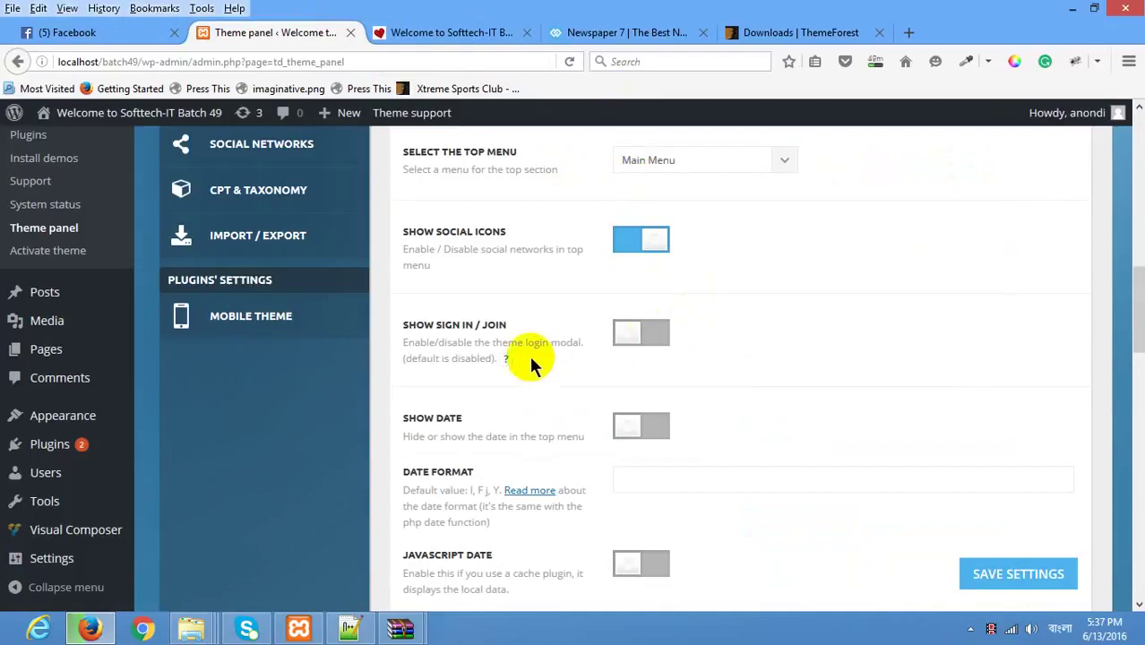
pyautogui.click(647, 336)
pyautogui.click(992, 575)
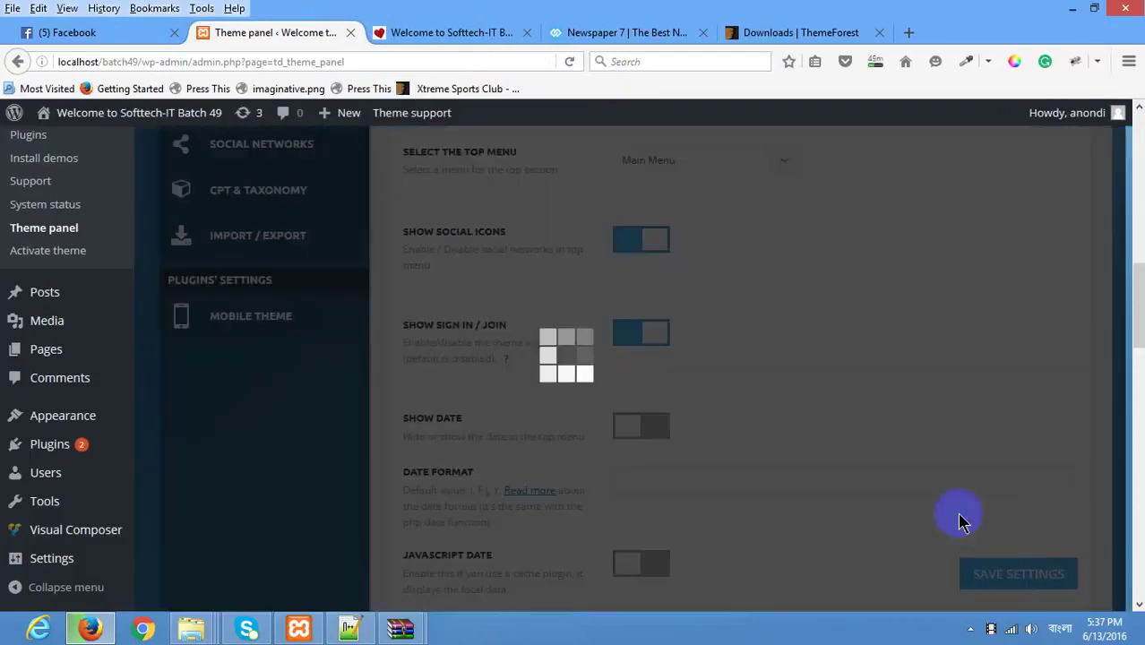
pyautogui.click(431, 21)
pyautogui.rightClick(70, 224)
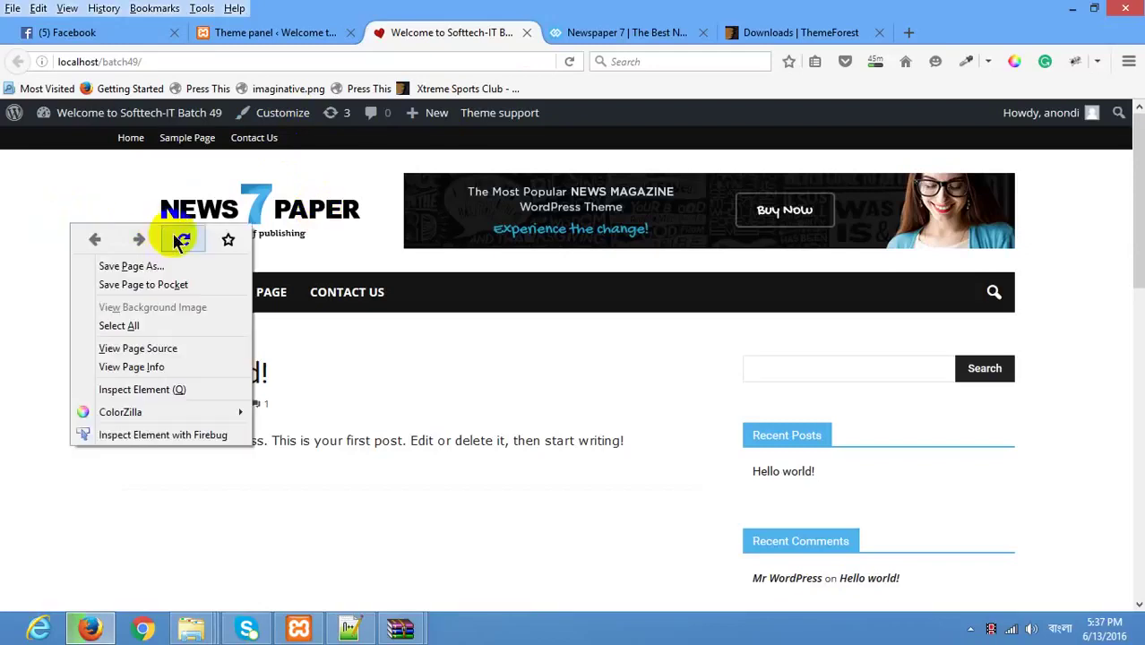
pyautogui.click(180, 238)
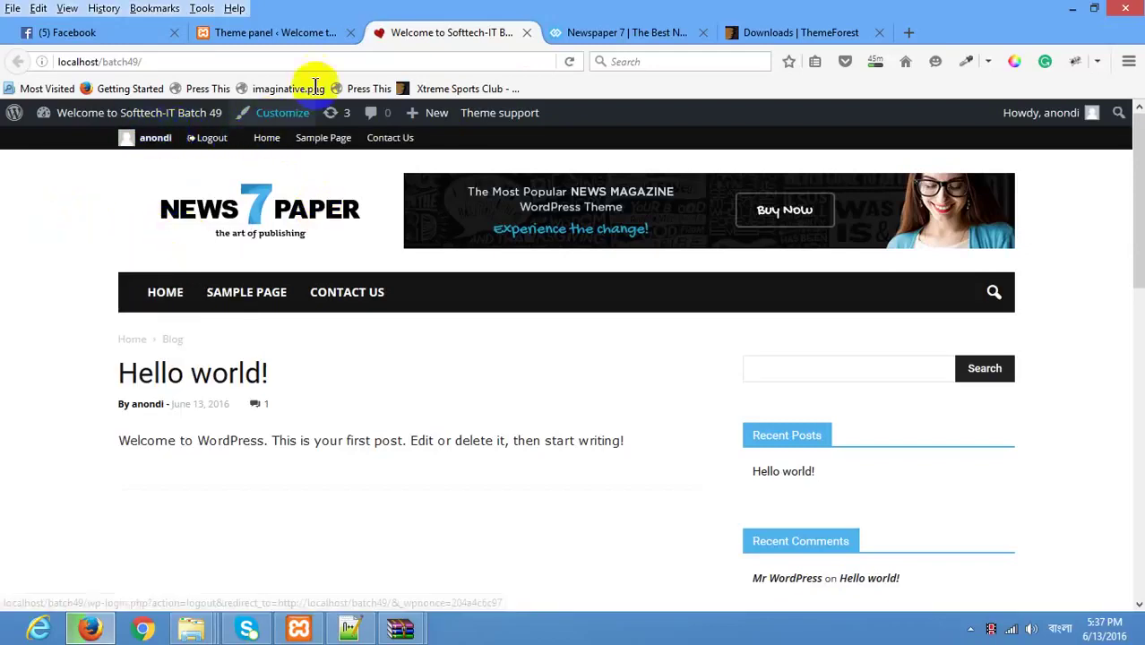
# Step: Show the date in the top bar with the format "I,F j, Y", save, and check the reloaded front page
pyautogui.click(302, 32)
pyautogui.scroll(-2, 645, 371)
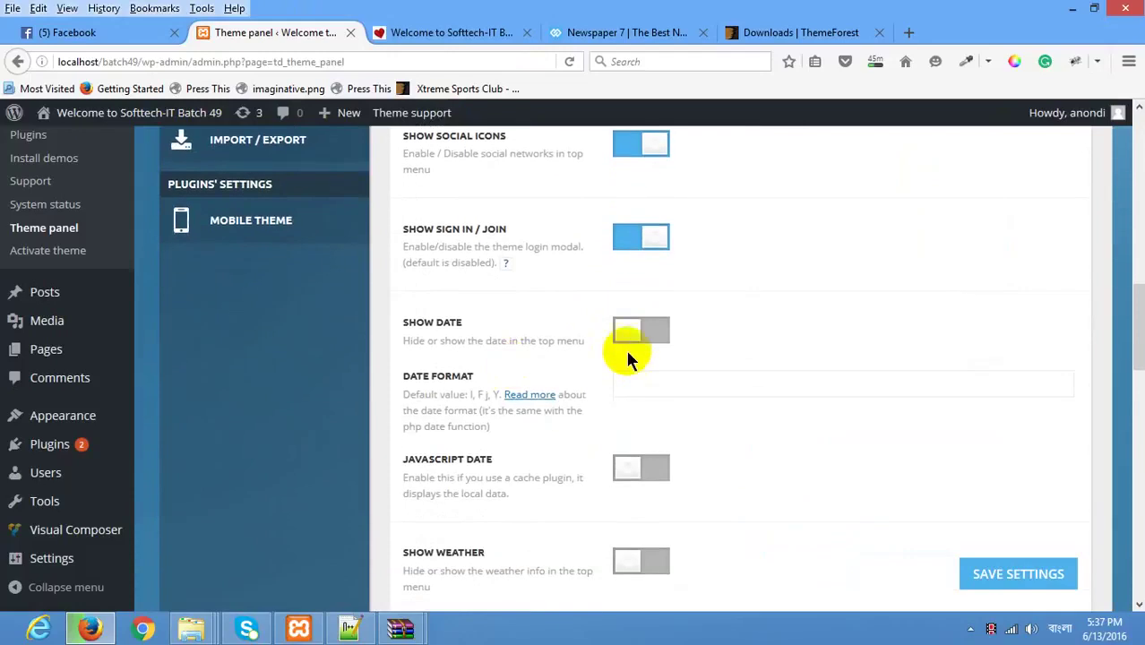
pyautogui.click(627, 329)
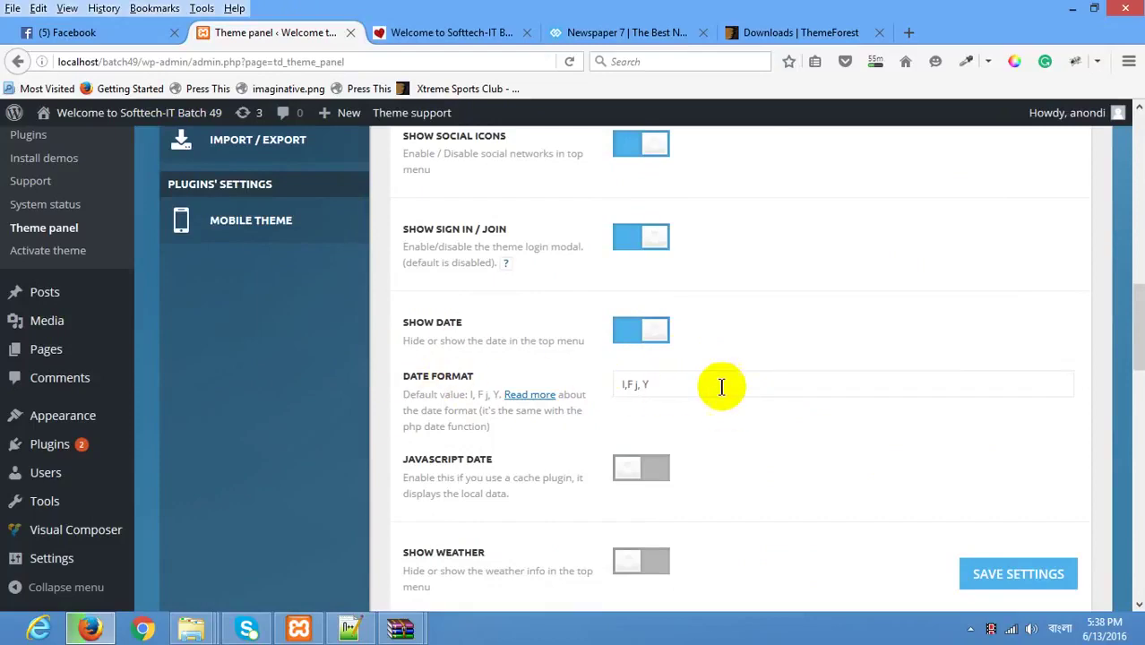
pyautogui.moveTo(723, 384); pyautogui.dragTo(512, 385)
pyautogui.click(1021, 571)
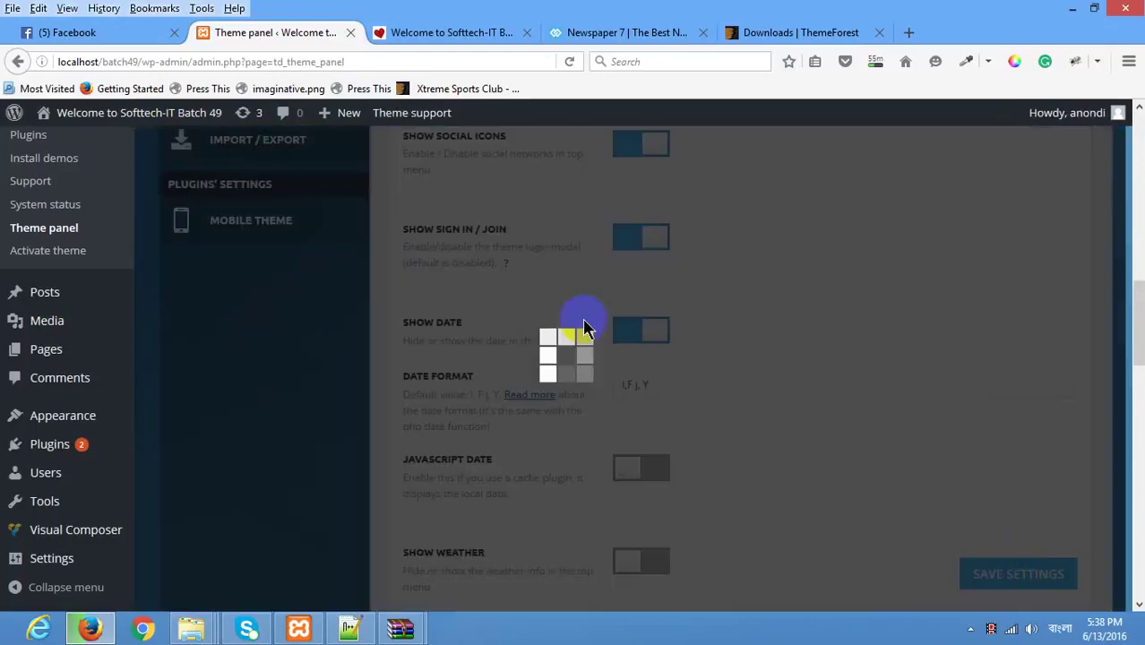
pyautogui.click(433, 40)
pyautogui.rightClick(533, 400)
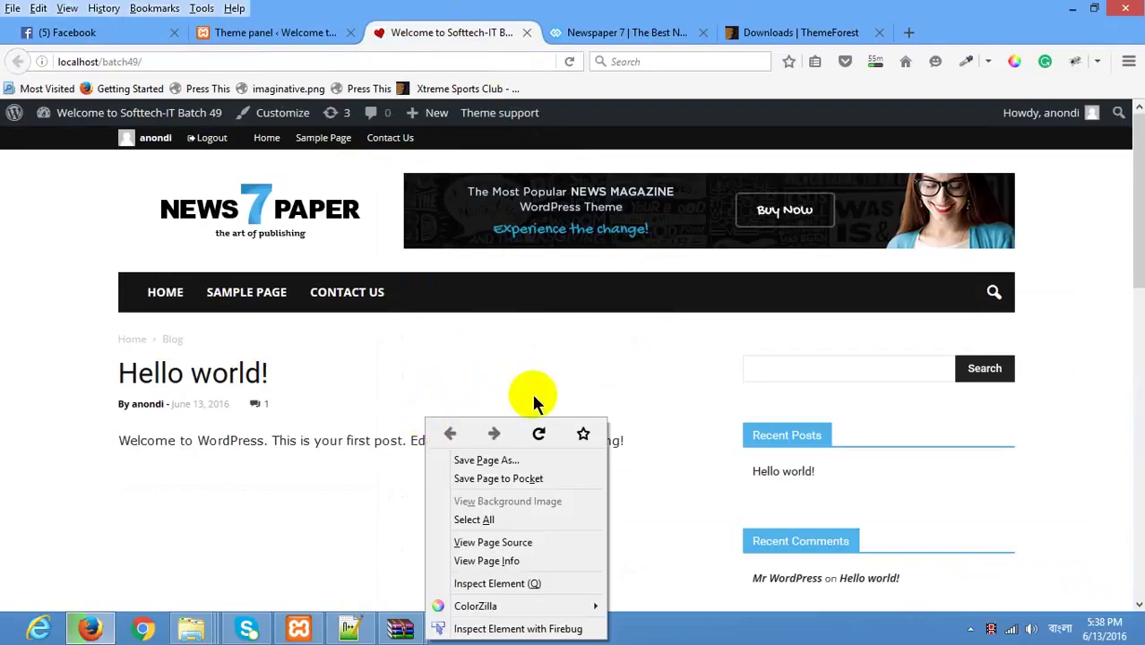
pyautogui.click(540, 433)
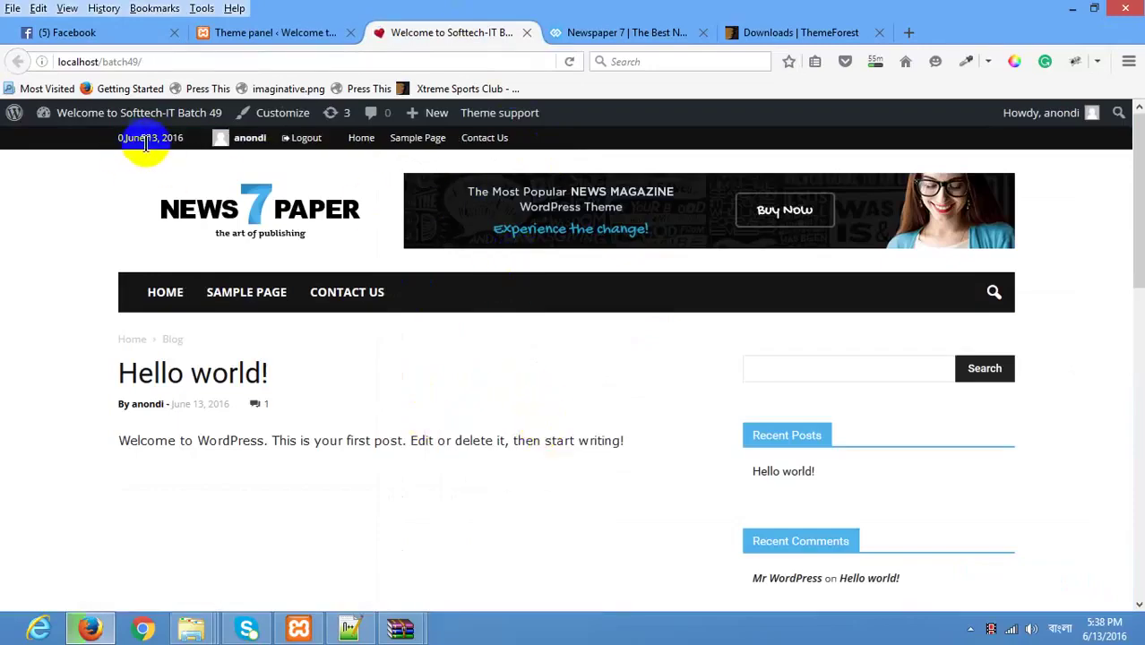
# Step: Try the JavaScript Date option by enabling it, saving the settings and reloading the front page
pyautogui.click(285, 34)
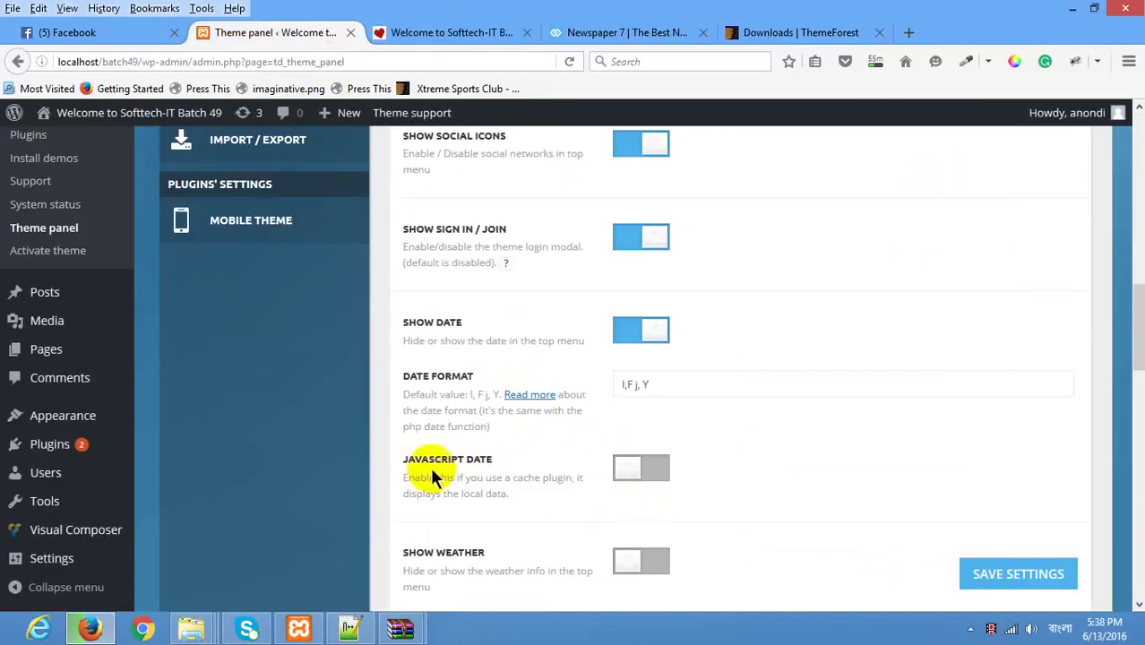
pyautogui.click(644, 472)
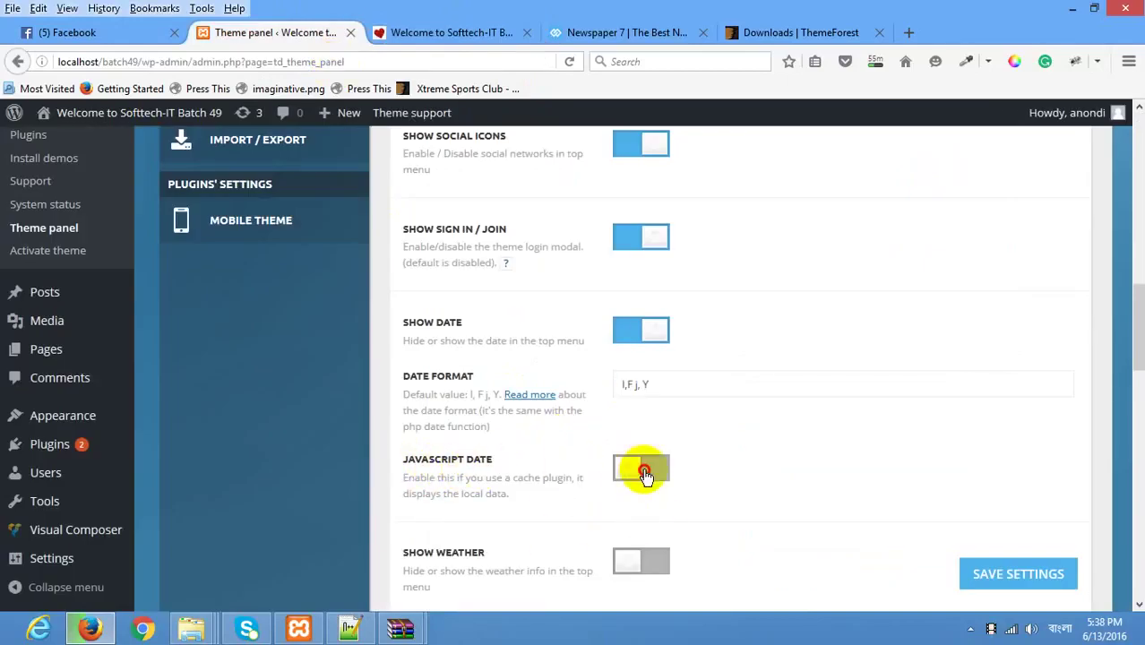
pyautogui.click(1037, 587)
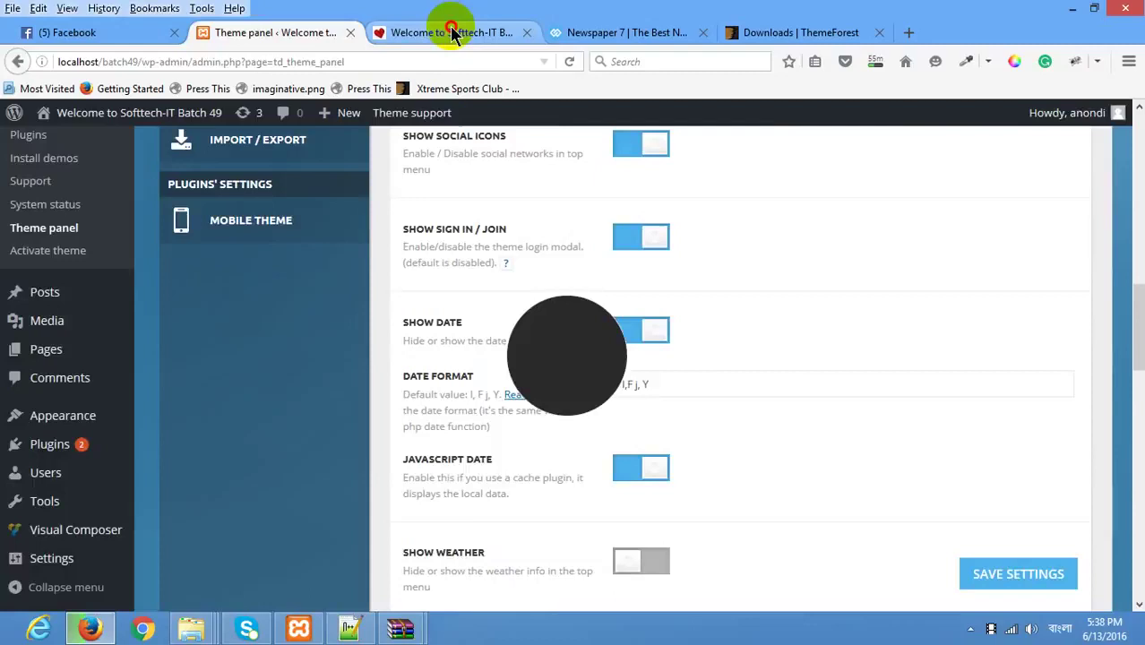
pyautogui.click(455, 32)
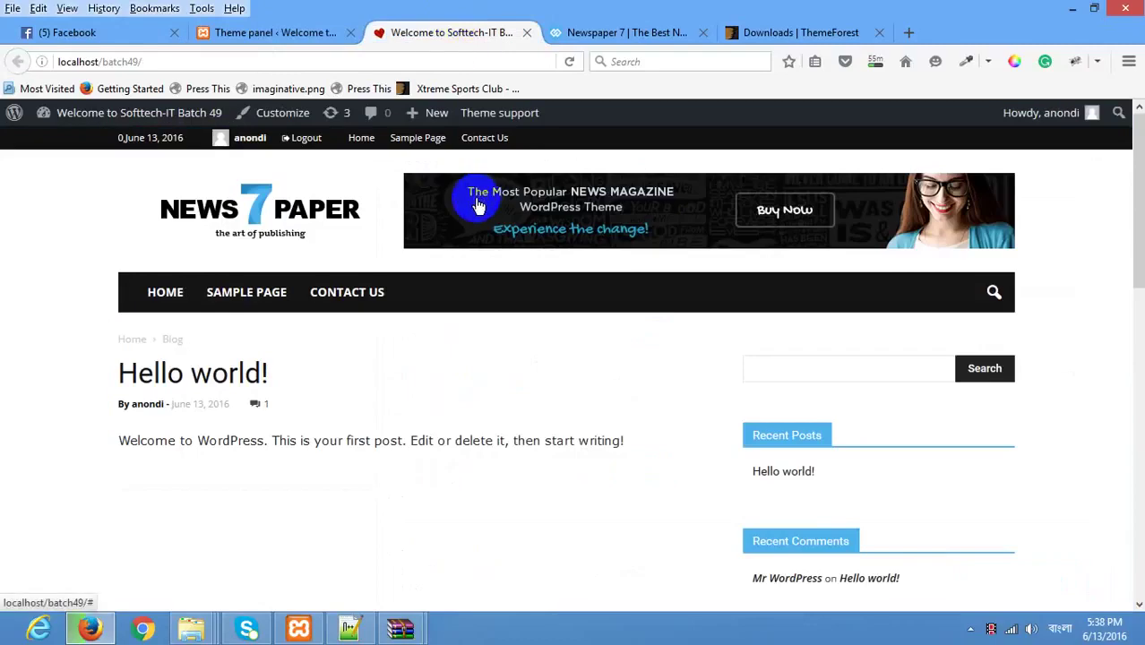
pyautogui.rightClick(354, 321)
pyautogui.click(461, 339)
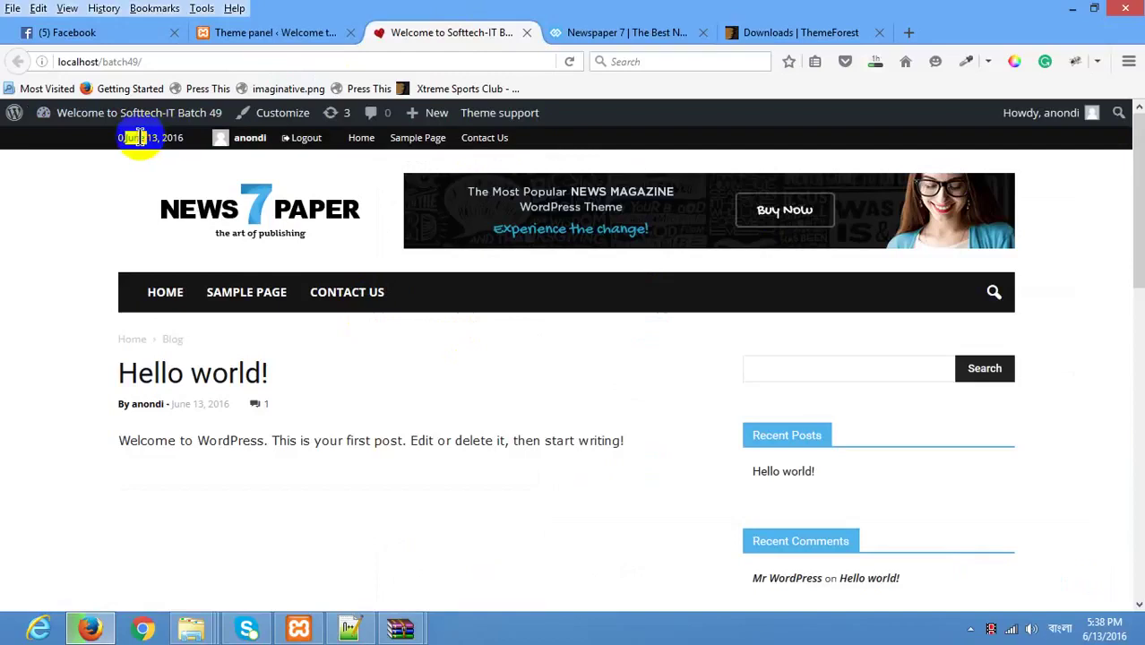
# Step: Turn the JavaScript Date option back off in the theme panel's top bar settings
pyautogui.click(300, 33)
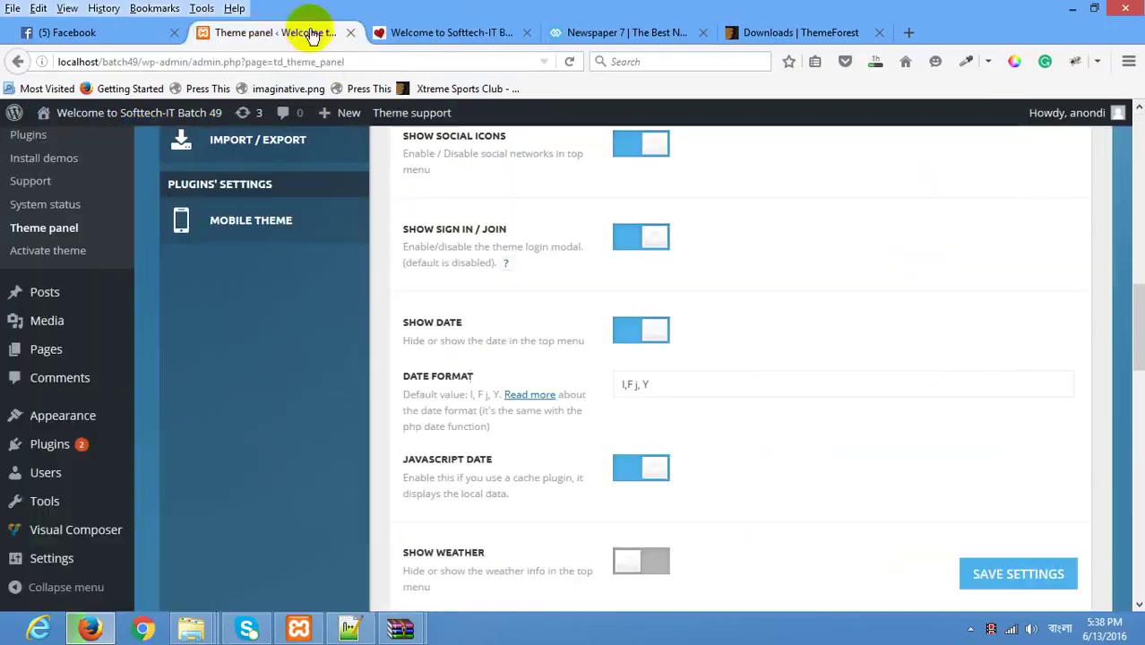
pyautogui.scroll(-2, 643, 466)
pyautogui.click(628, 286)
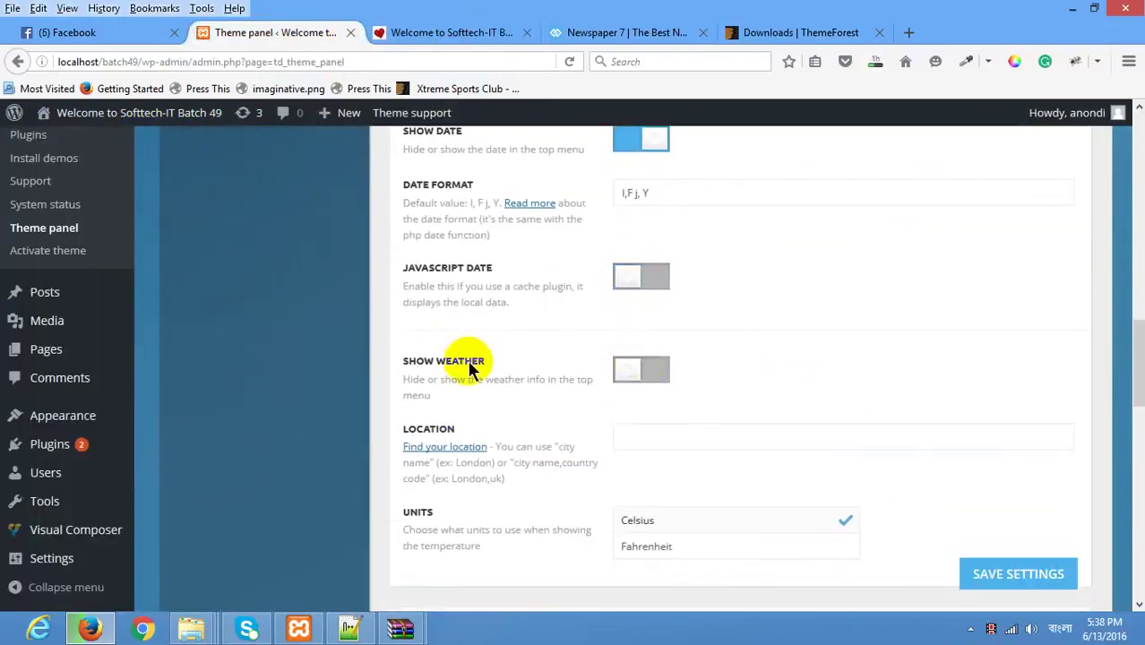
# Step: Enable Show Weather for the top bar, save the settings and check the reloaded front page
pyautogui.click(644, 368)
pyautogui.click(1019, 573)
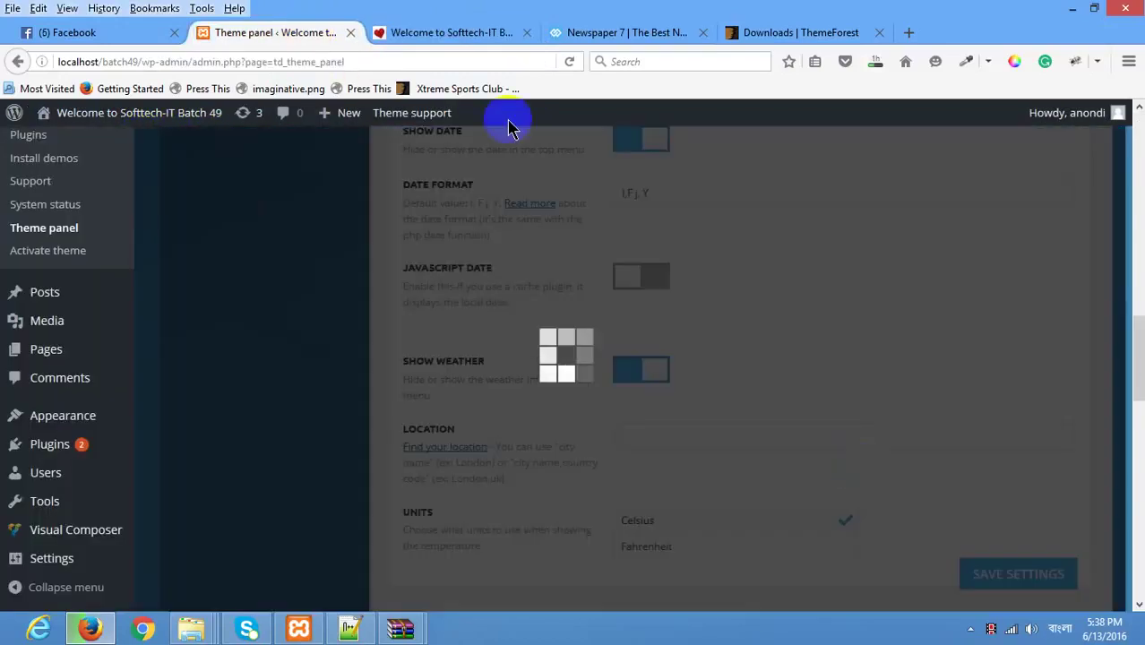
pyautogui.click(473, 36)
pyautogui.rightClick(318, 296)
pyautogui.click(296, 350)
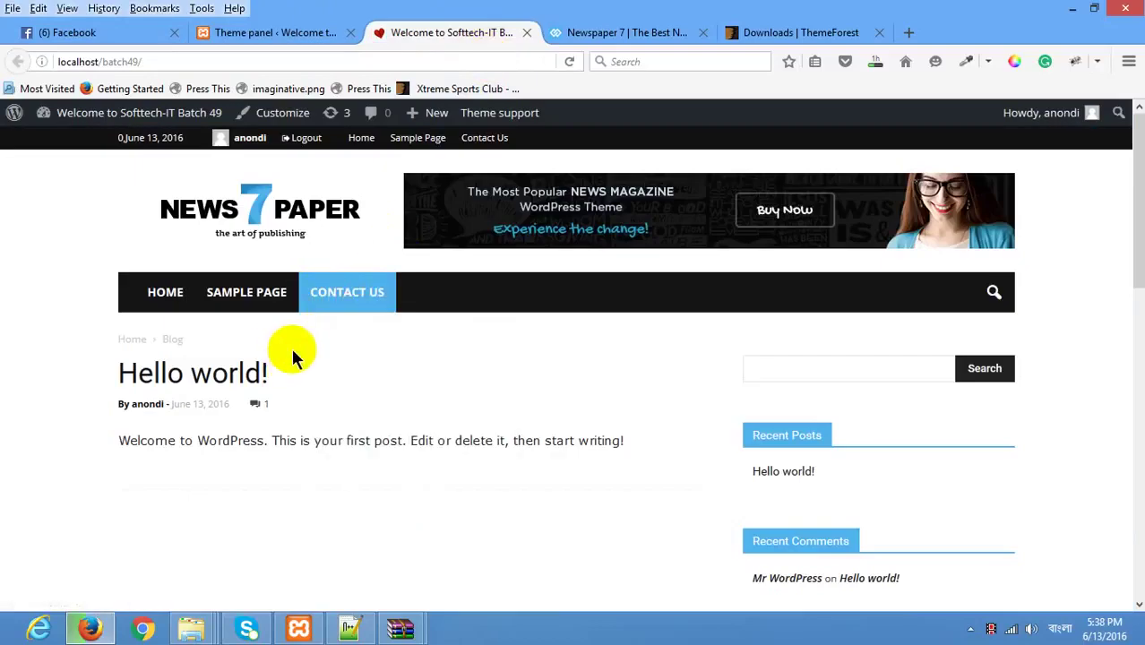
pyautogui.rightClick(304, 356)
pyautogui.click(415, 369)
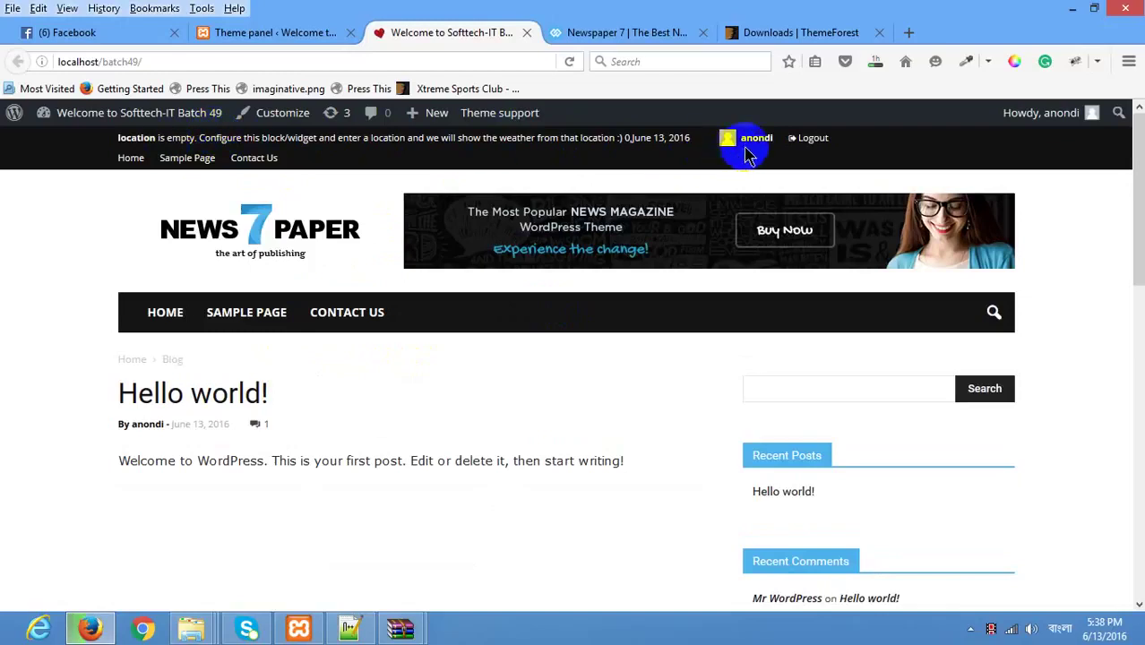
# Step: Set the top bar weather location to Dhaka with Show Weather enabled, and save the settings
pyautogui.click(314, 42)
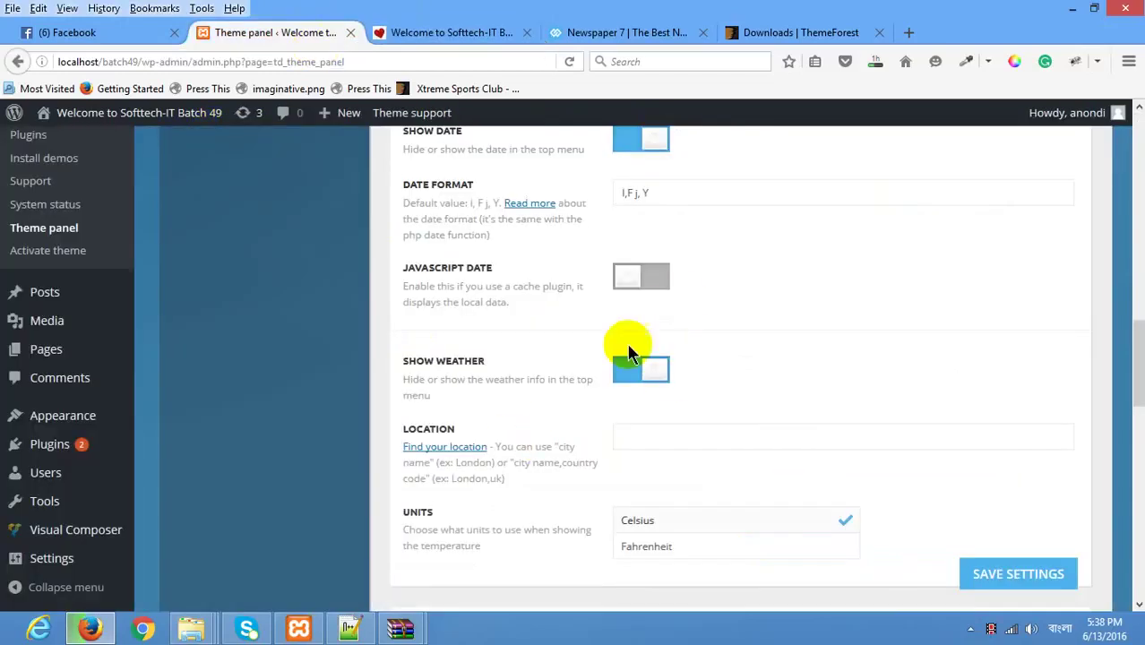
pyautogui.click(650, 365)
pyautogui.click(627, 370)
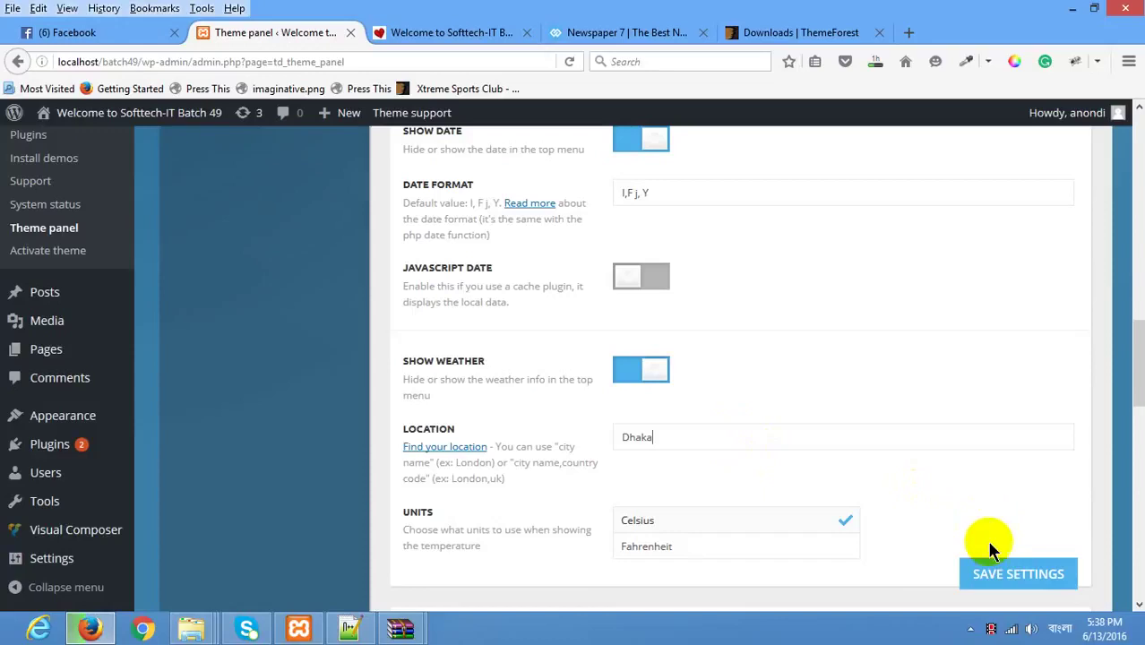
pyautogui.click(1020, 574)
pyautogui.click(436, 32)
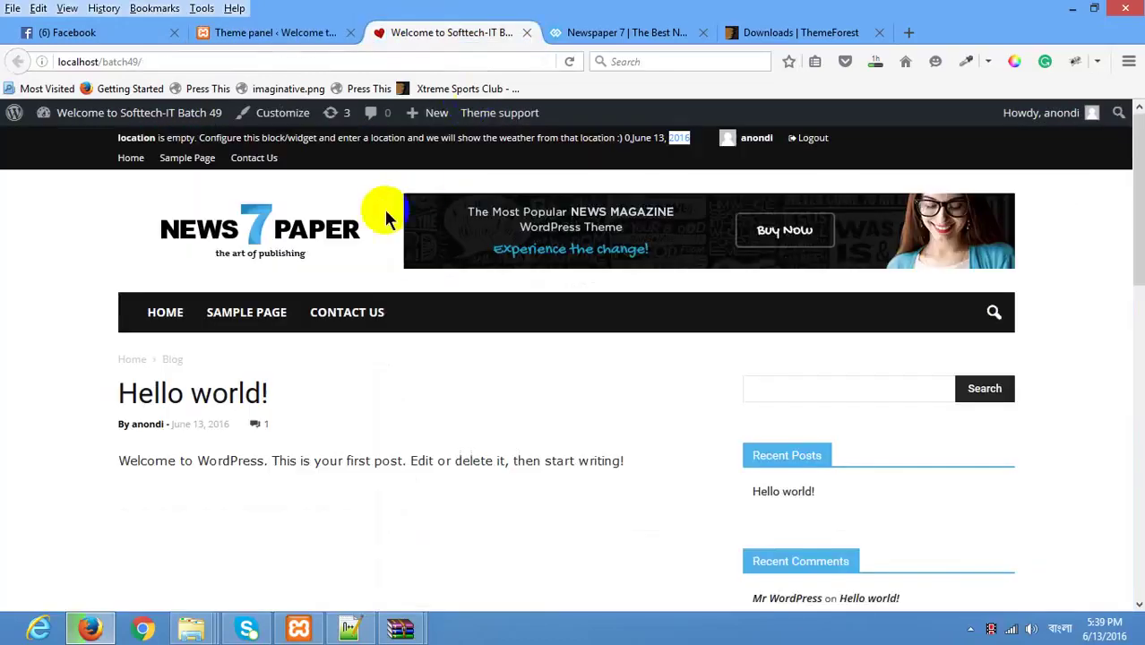
pyautogui.click(261, 33)
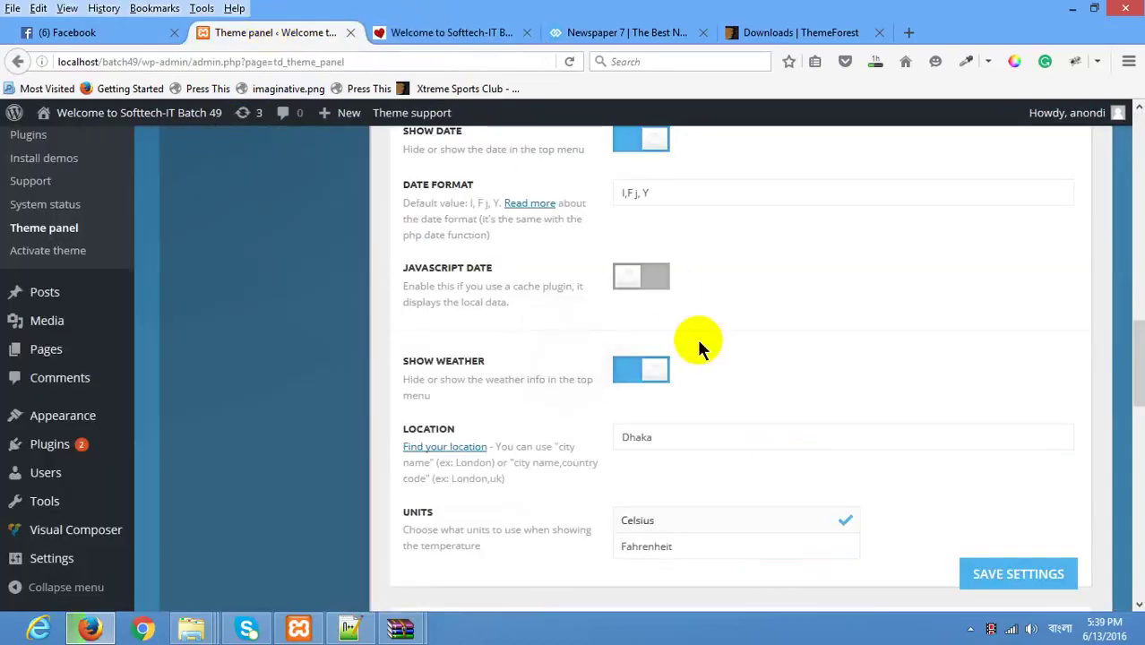
# Step: Reload the site's front page and check the Dhaka weather in the top bar
pyautogui.click(456, 32)
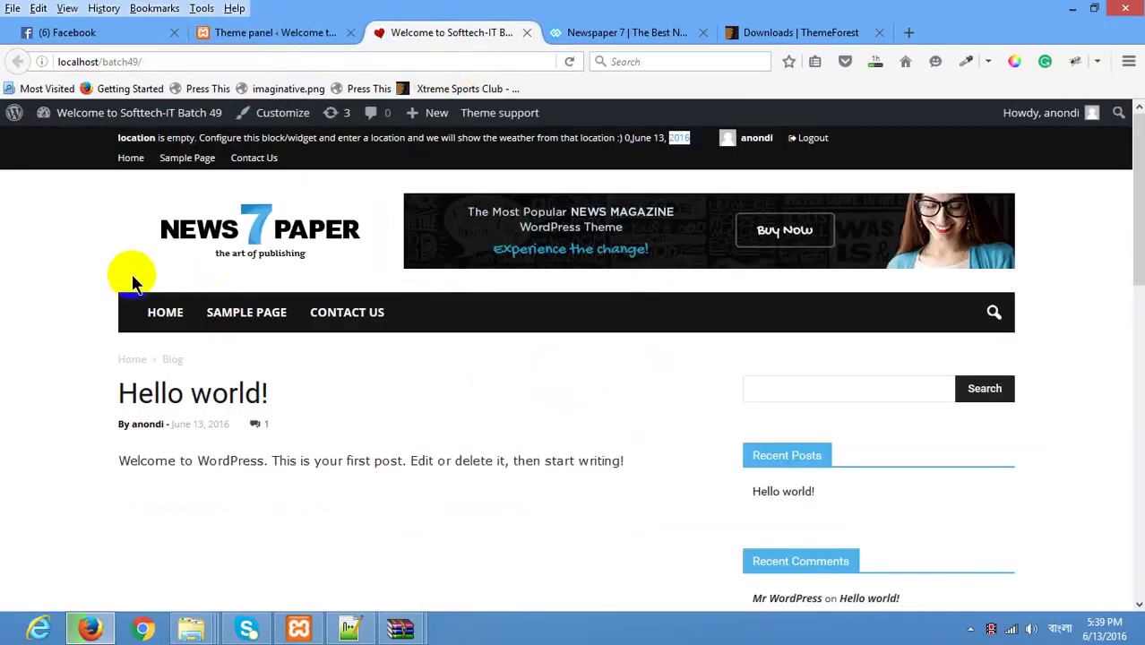
pyautogui.rightClick(96, 269)
pyautogui.rightClick(55, 206)
pyautogui.click(153, 216)
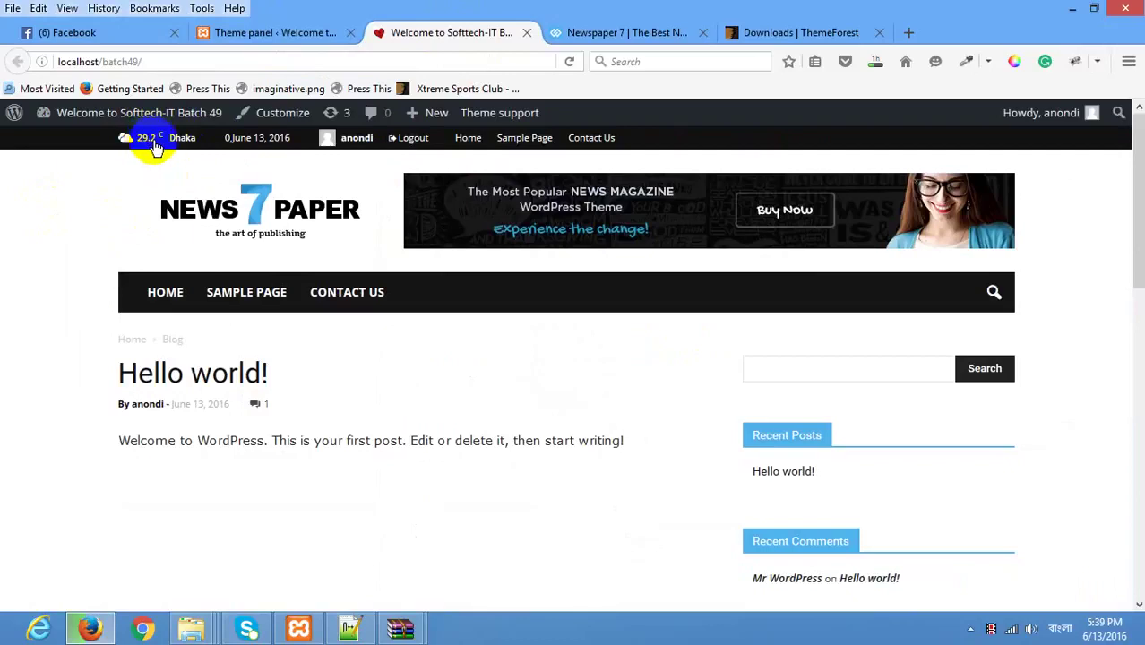
# Step: Examine the weather units, Main Menu and Logo & Favicon settings in the theme panel's header section
pyautogui.click(286, 35)
pyautogui.scroll(-2, 705, 452)
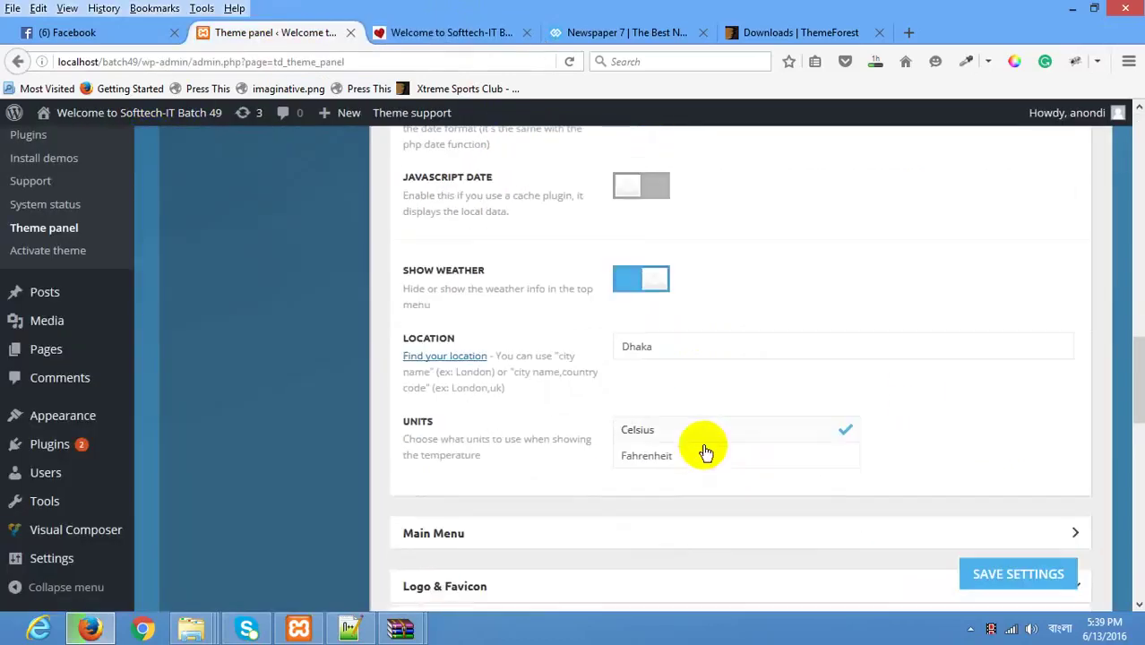
pyautogui.scroll(-3, 706, 452)
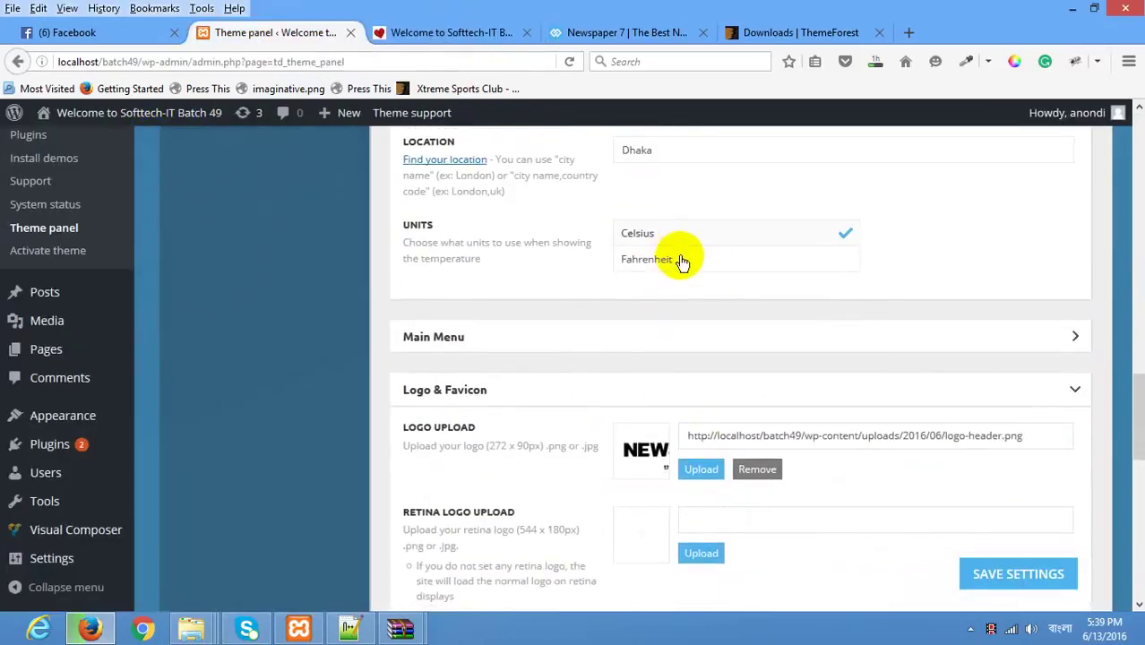
pyautogui.click(1019, 348)
pyautogui.scroll(-2, 784, 378)
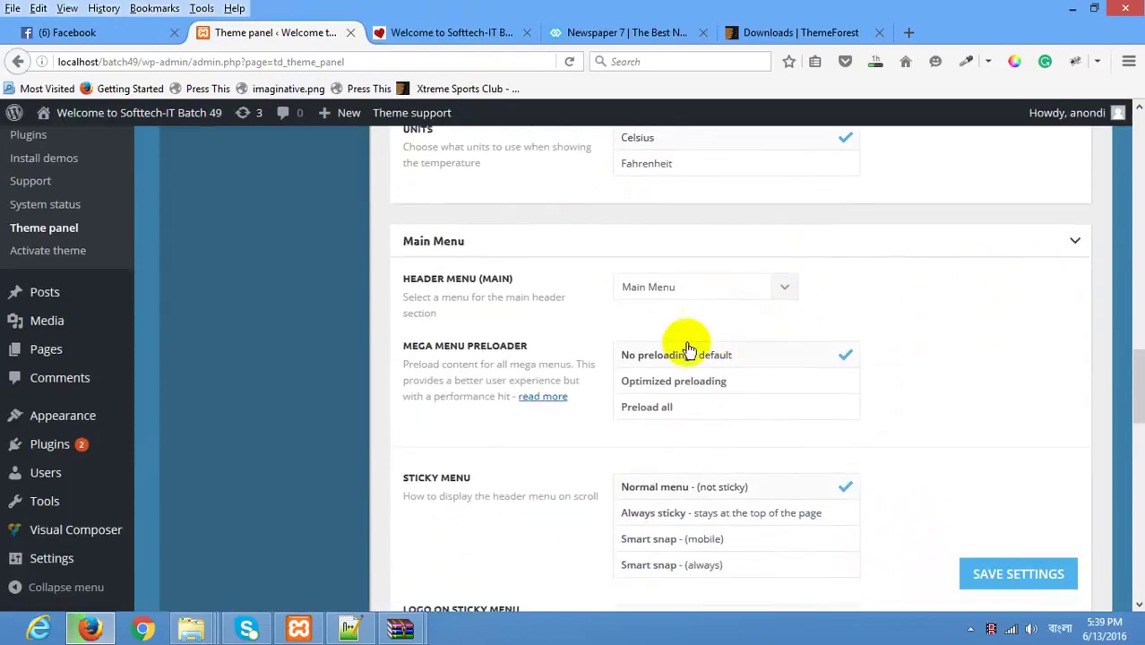
pyautogui.scroll(-3, 570, 266)
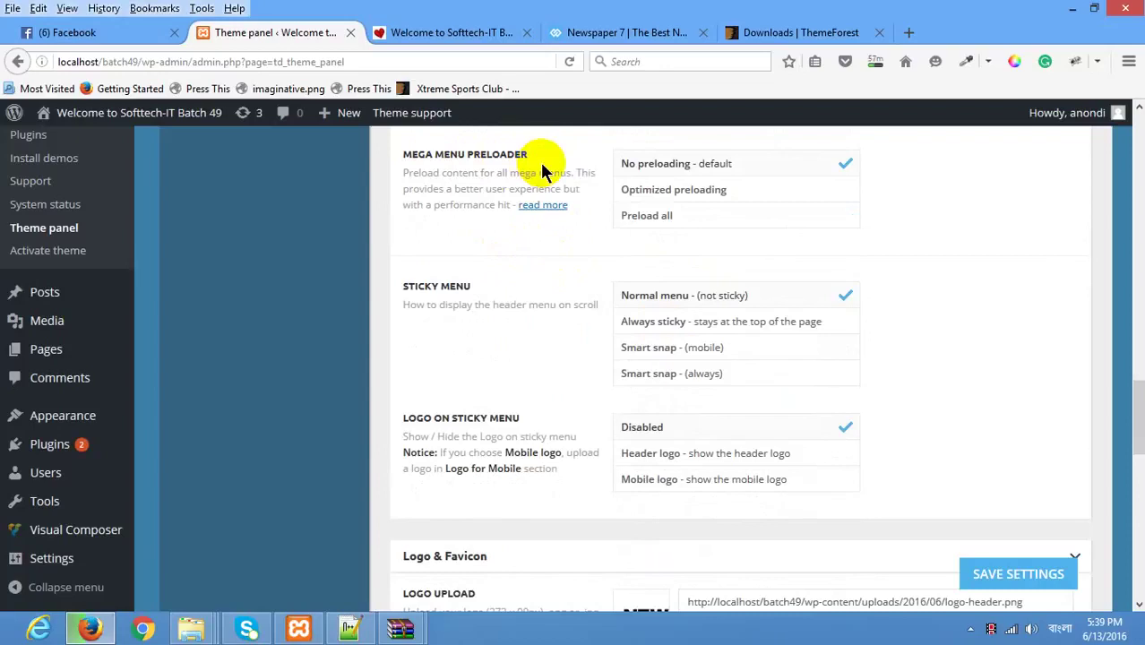
pyautogui.scroll(-2, 734, 273)
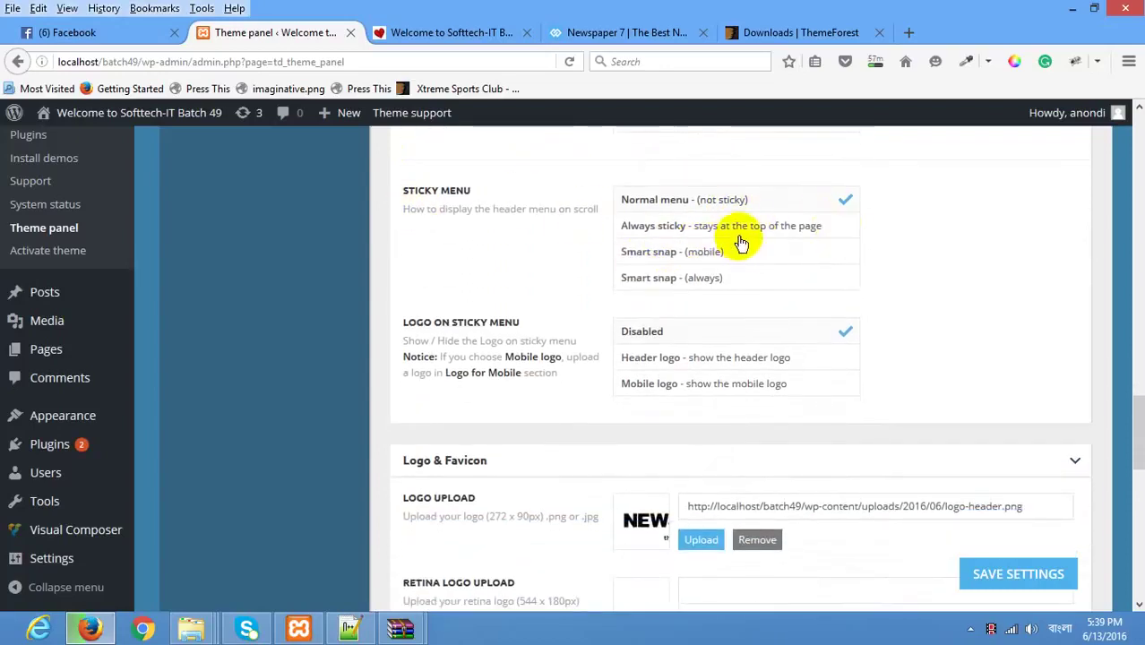
pyautogui.scroll(-8, 717, 259)
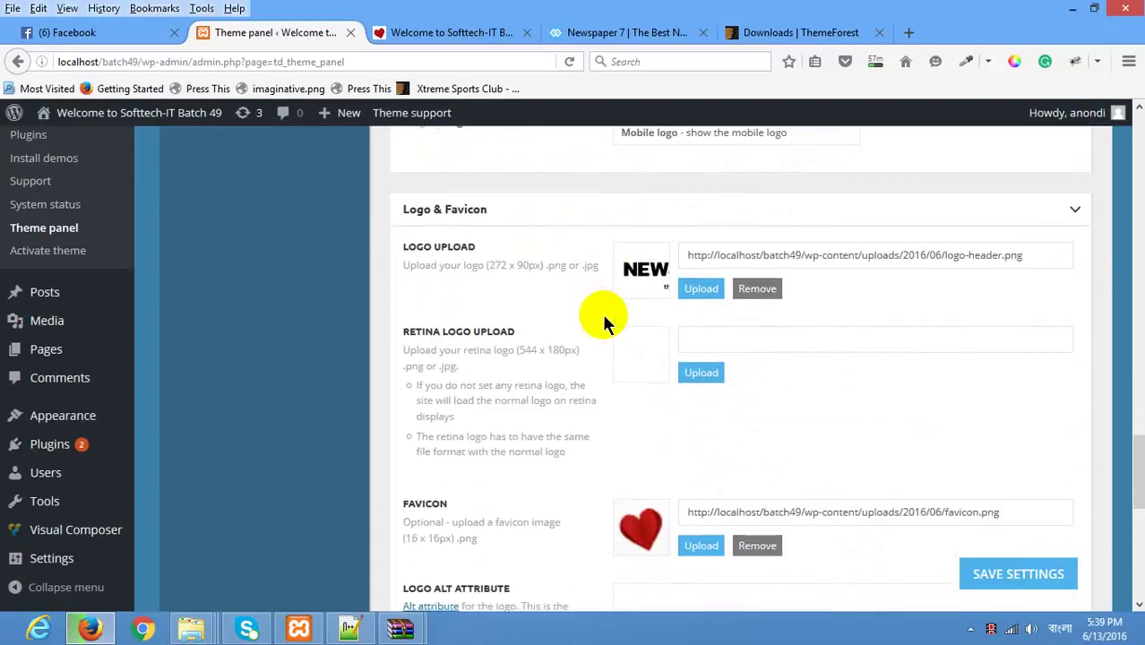
pyautogui.scroll(-8, 603, 322)
pyautogui.scroll(20, 600, 376)
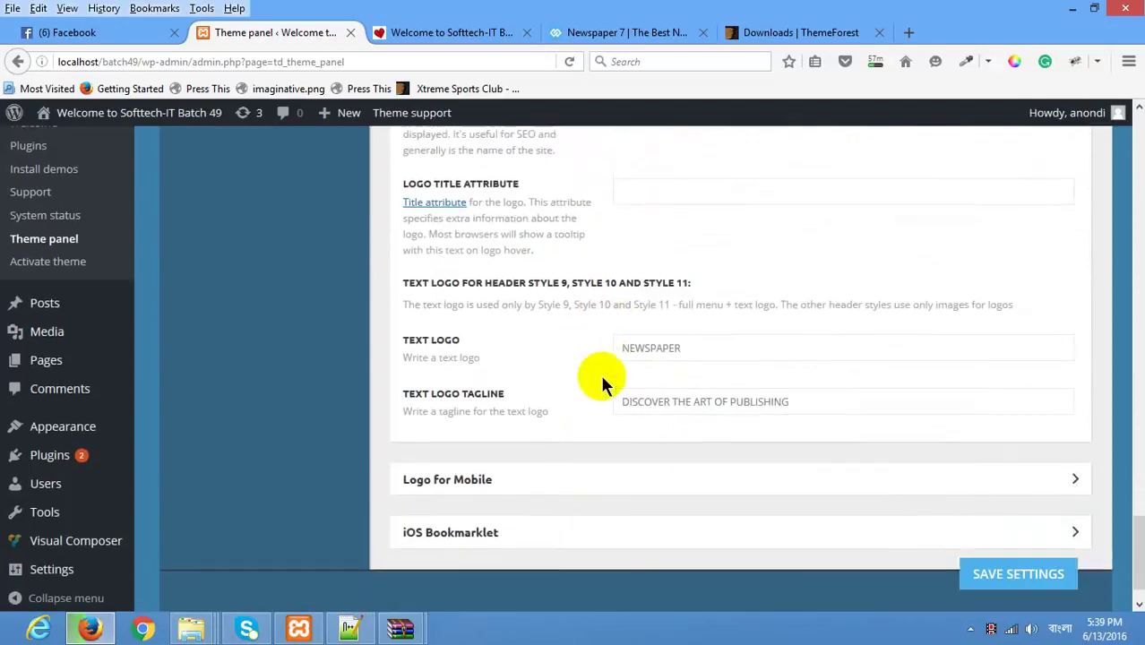
# Step: Try the header style "Style 4 - Boxed dark menu with logo" and reload the front page
pyautogui.scroll(15, 600, 376)
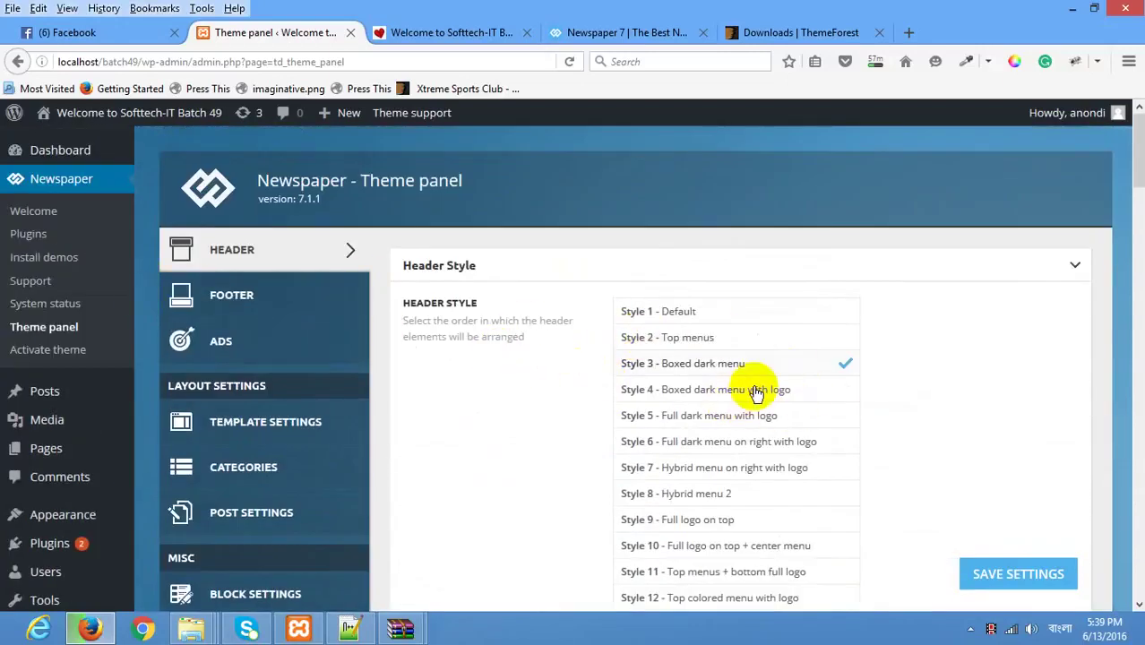
pyautogui.scroll(-3, 757, 392)
pyautogui.scroll(3, 741, 449)
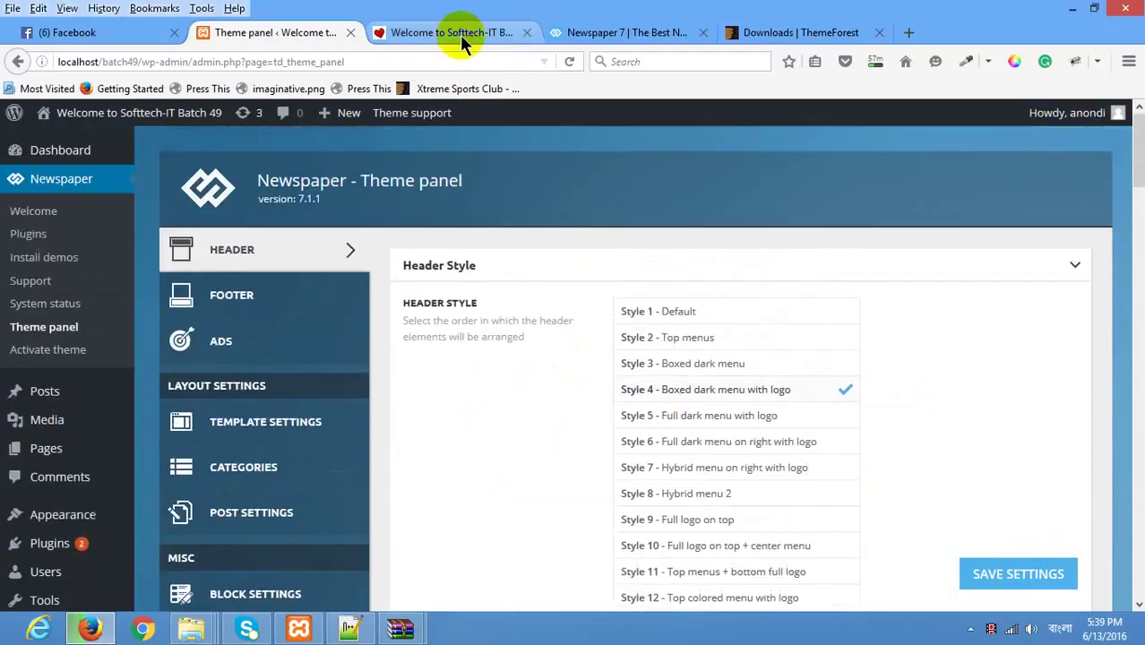
pyautogui.click(459, 31)
pyautogui.rightClick(85, 309)
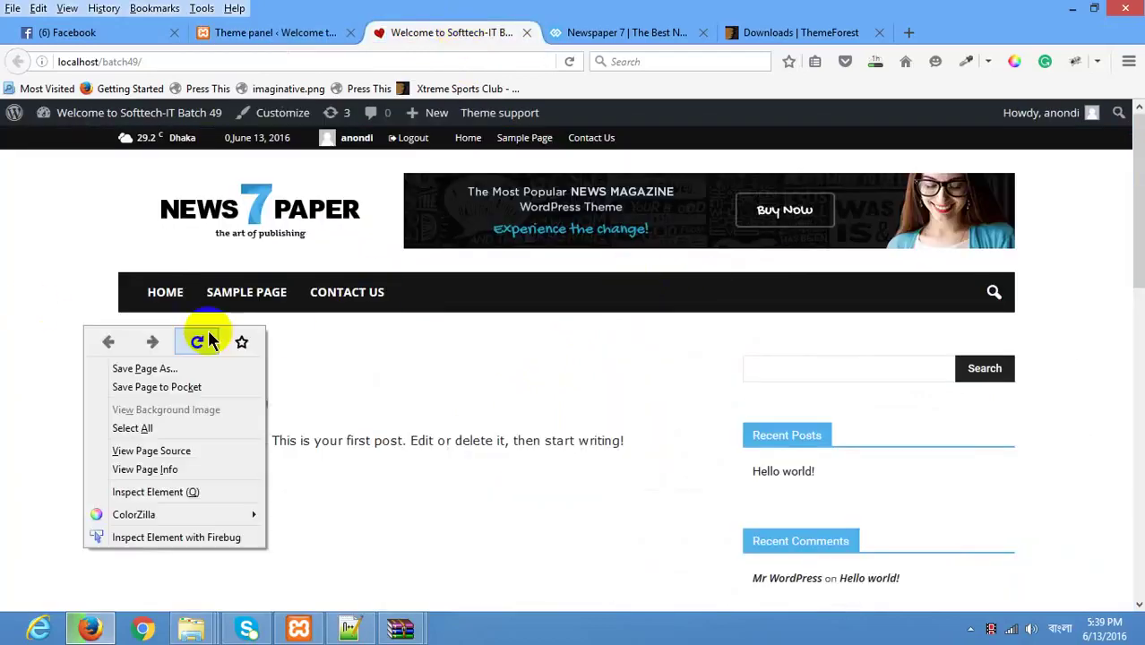
pyautogui.click(198, 340)
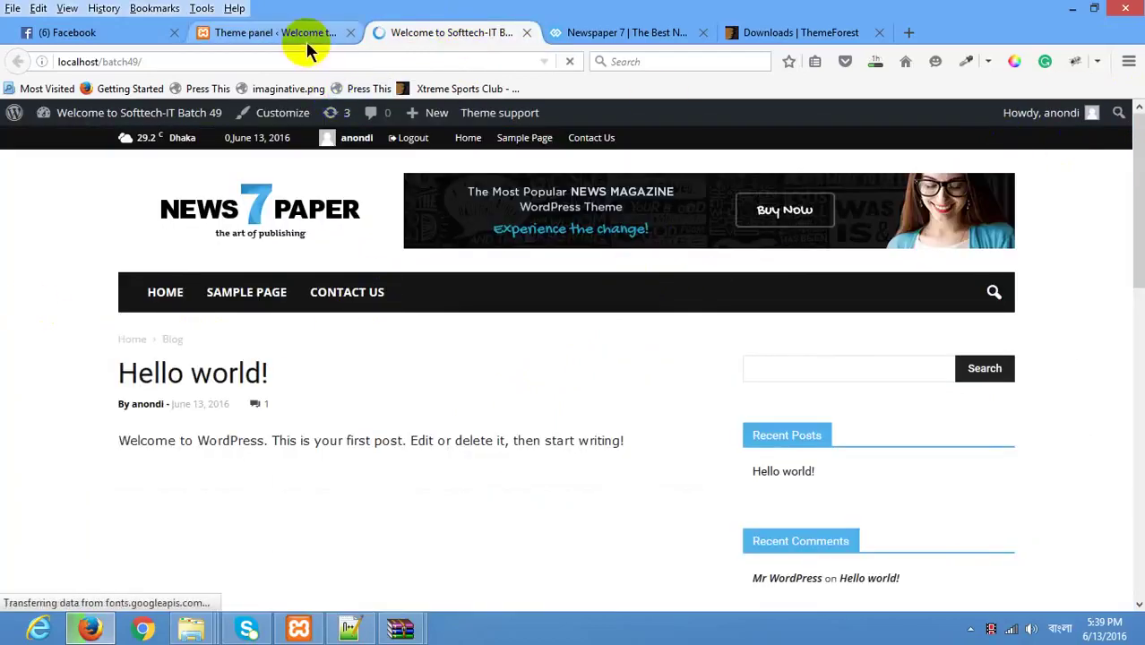
# Step: Open the Social Networks settings in the theme panel and find the Facebook link
pyautogui.click(255, 33)
pyautogui.scroll(-5, 228, 358)
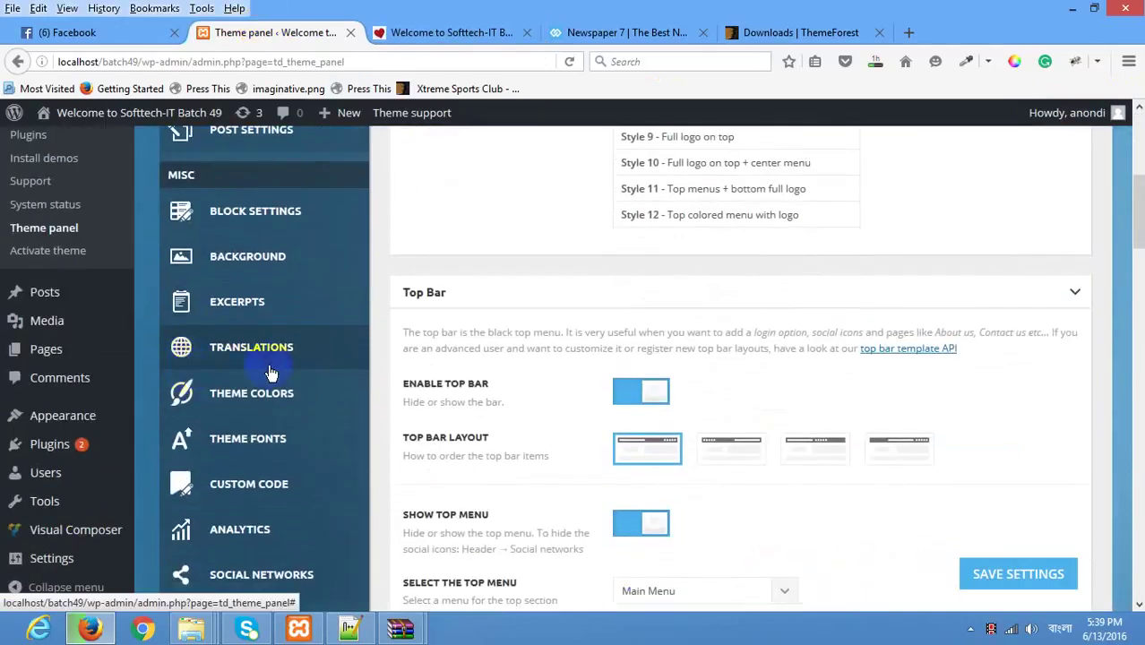
pyautogui.scroll(3, 288, 243)
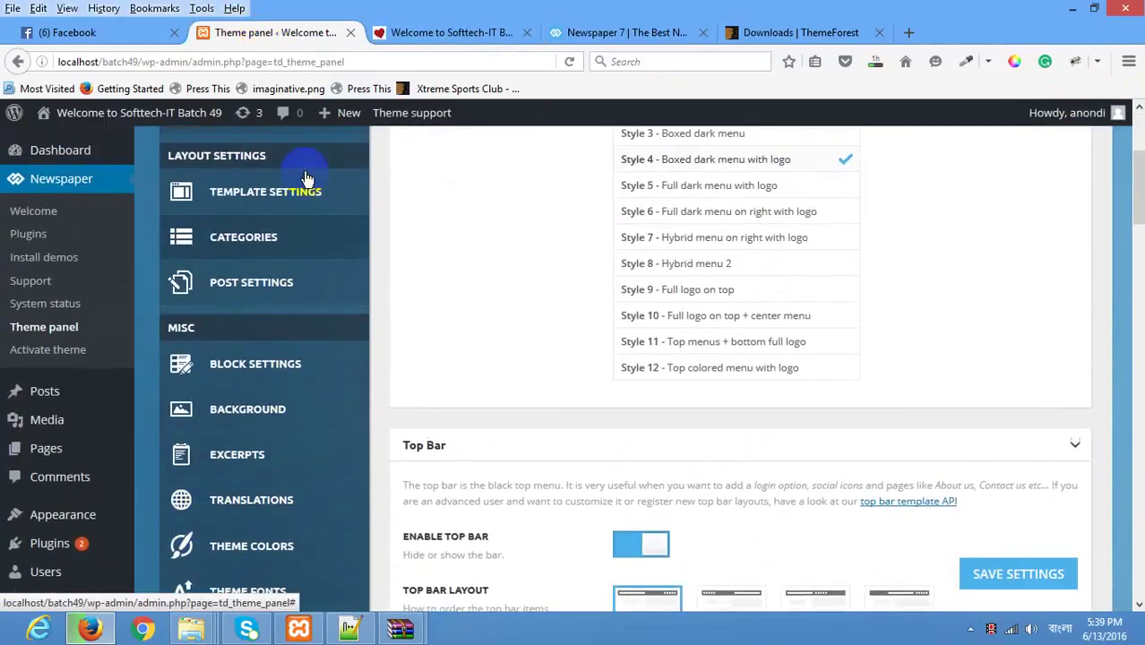
pyautogui.scroll(-2, 269, 323)
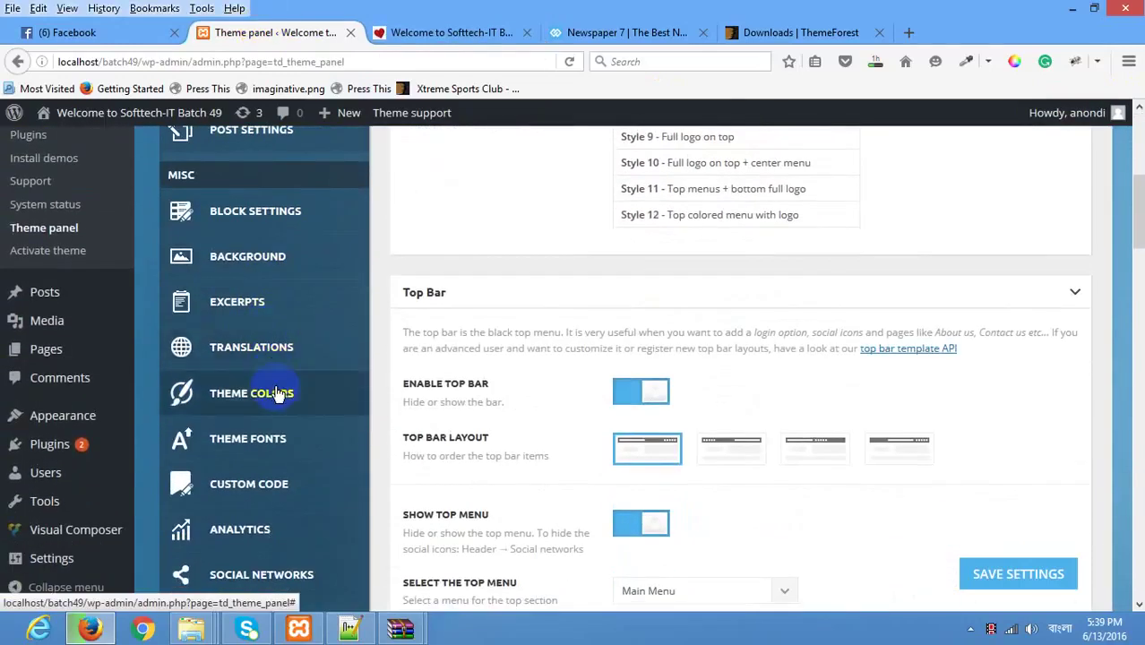
pyautogui.scroll(-1, 280, 394)
pyautogui.scroll(-1, 278, 404)
pyautogui.click(271, 479)
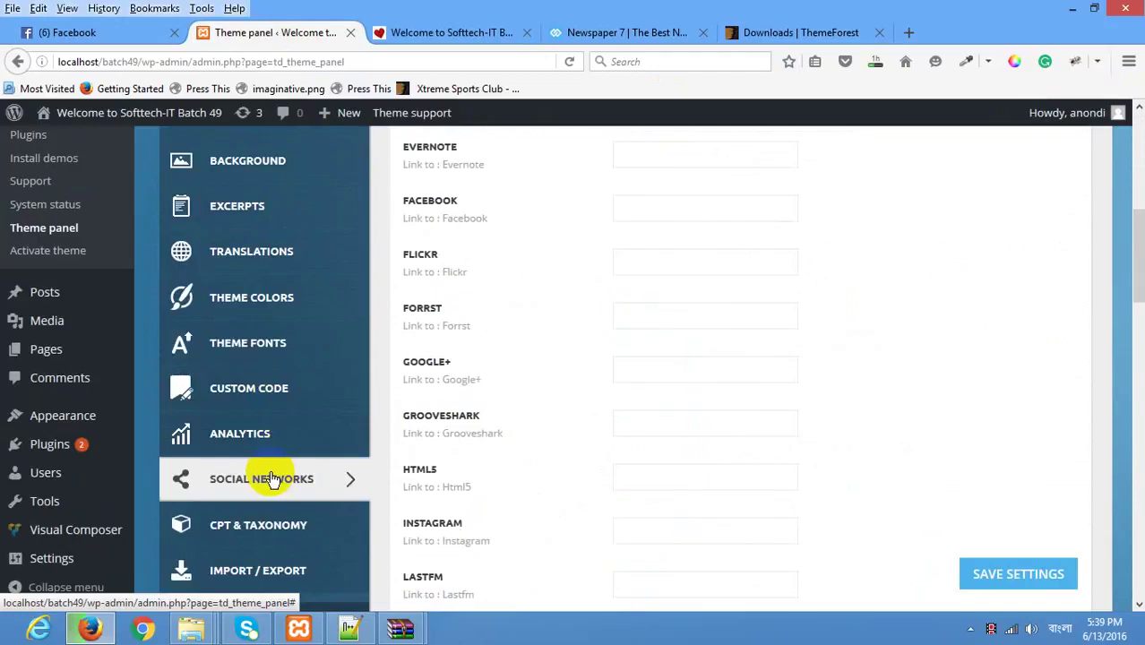
pyautogui.scroll(3, 549, 275)
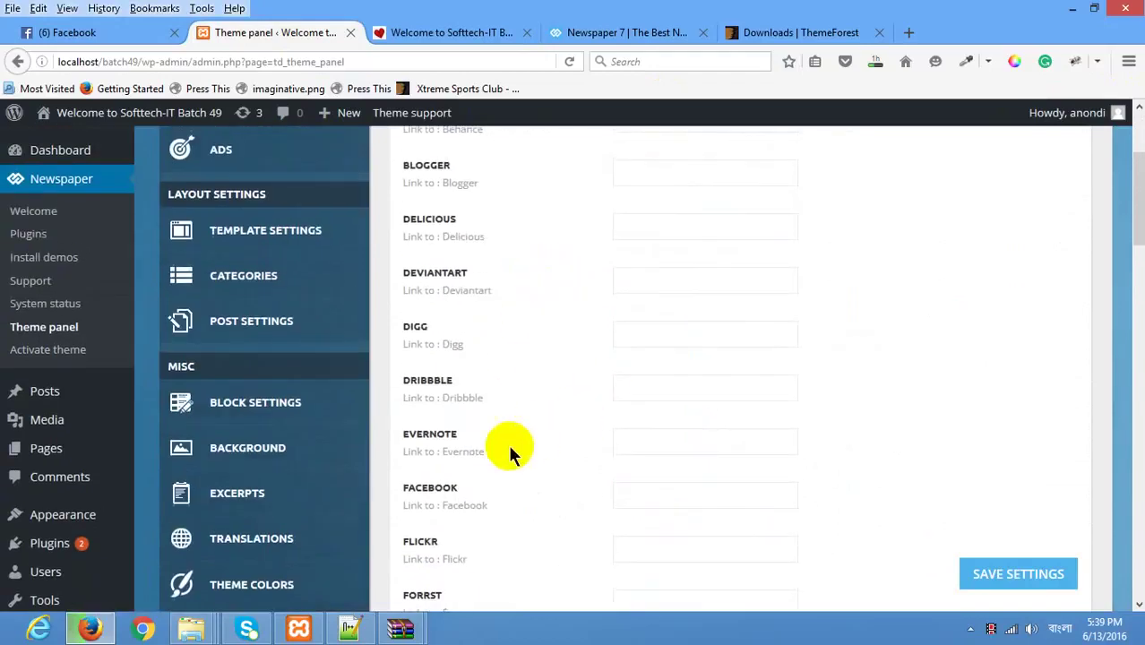
# Step: Set the Facebook, Flickr and Forrst links to # and save the settings
pyautogui.click(636, 503)
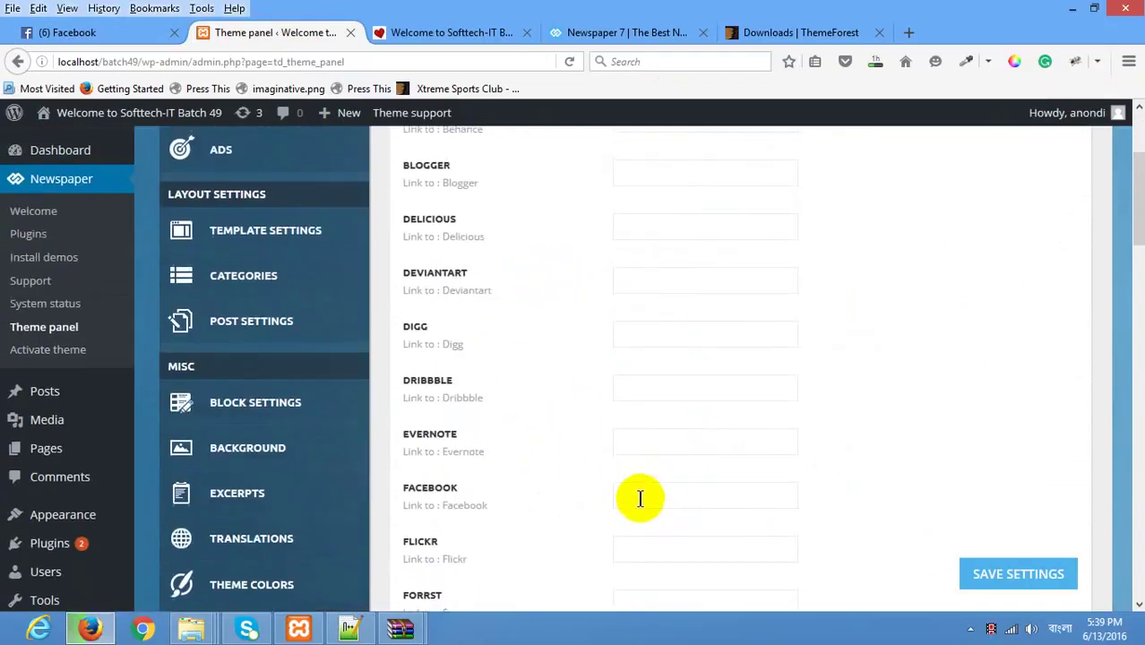
pyautogui.write('#')
pyautogui.scroll(-2, 636, 374)
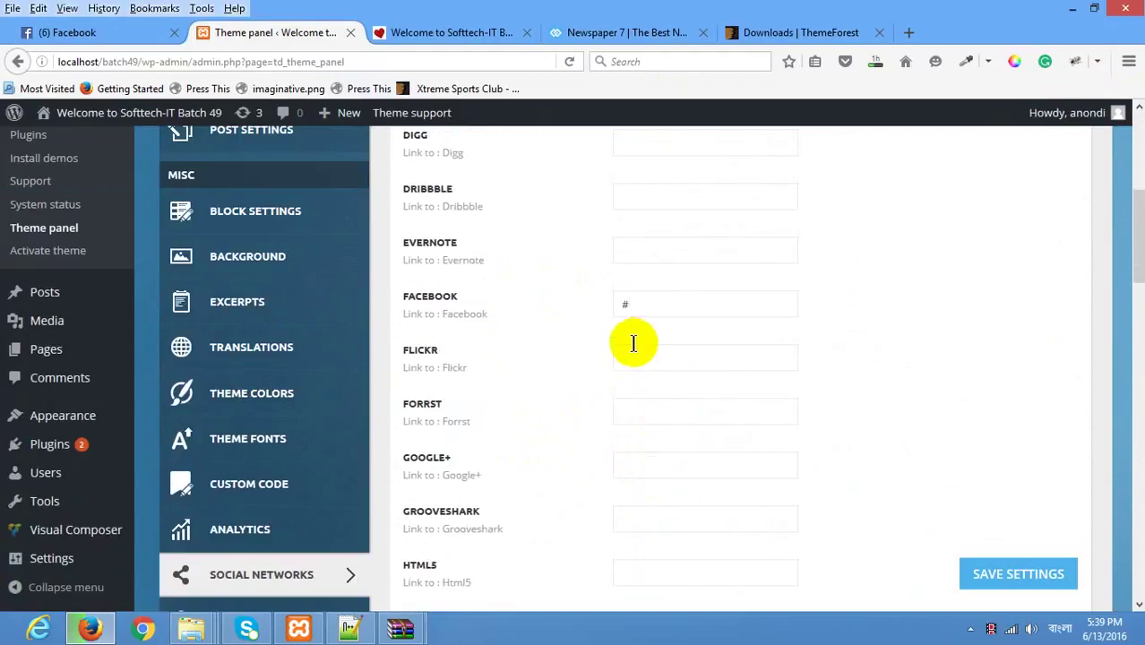
pyautogui.click(633, 363)
pyautogui.click(648, 410)
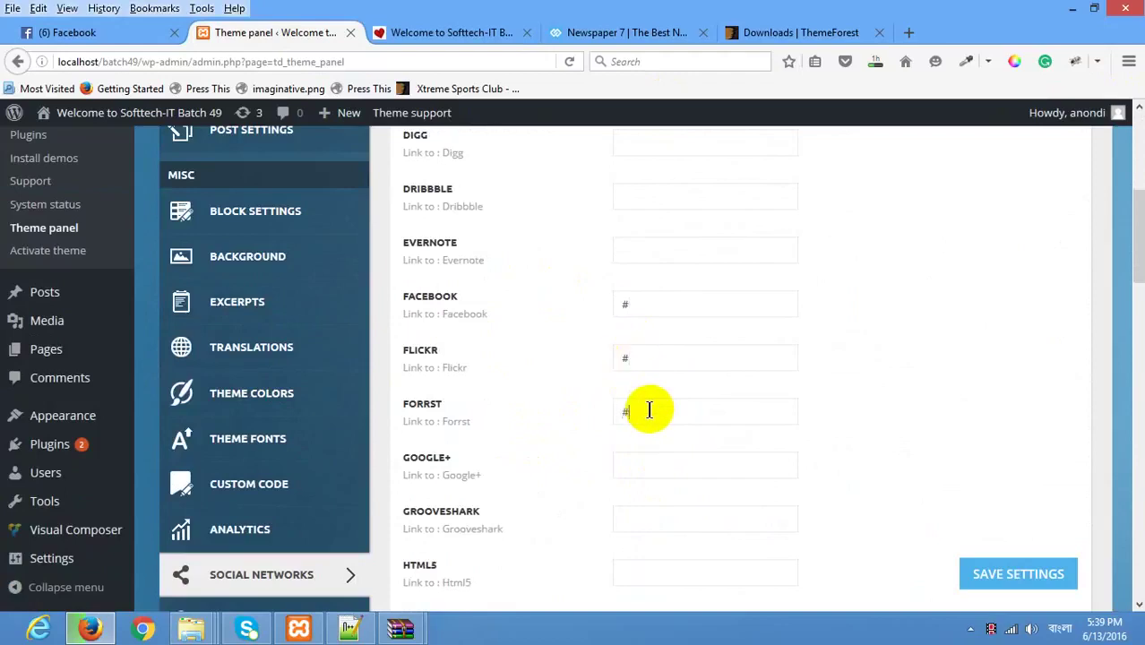
pyautogui.write('#')
pyautogui.click(1052, 574)
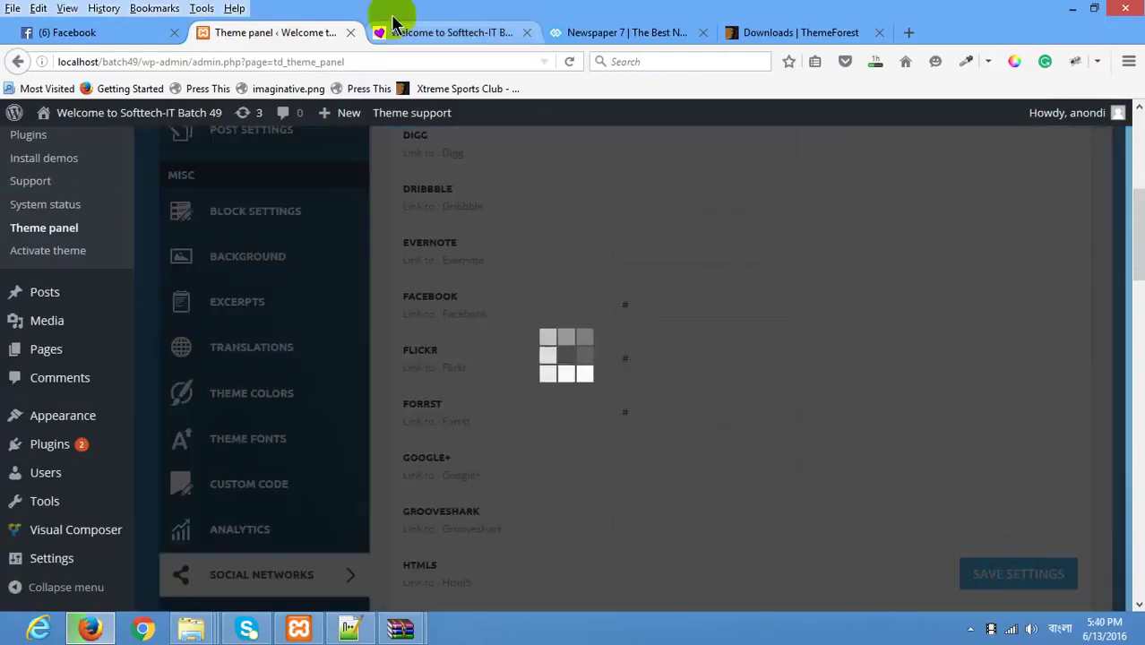
# Step: Reload the front page and check the social icons and header on it
pyautogui.click(433, 42)
pyautogui.rightClick(42, 237)
pyautogui.click(153, 266)
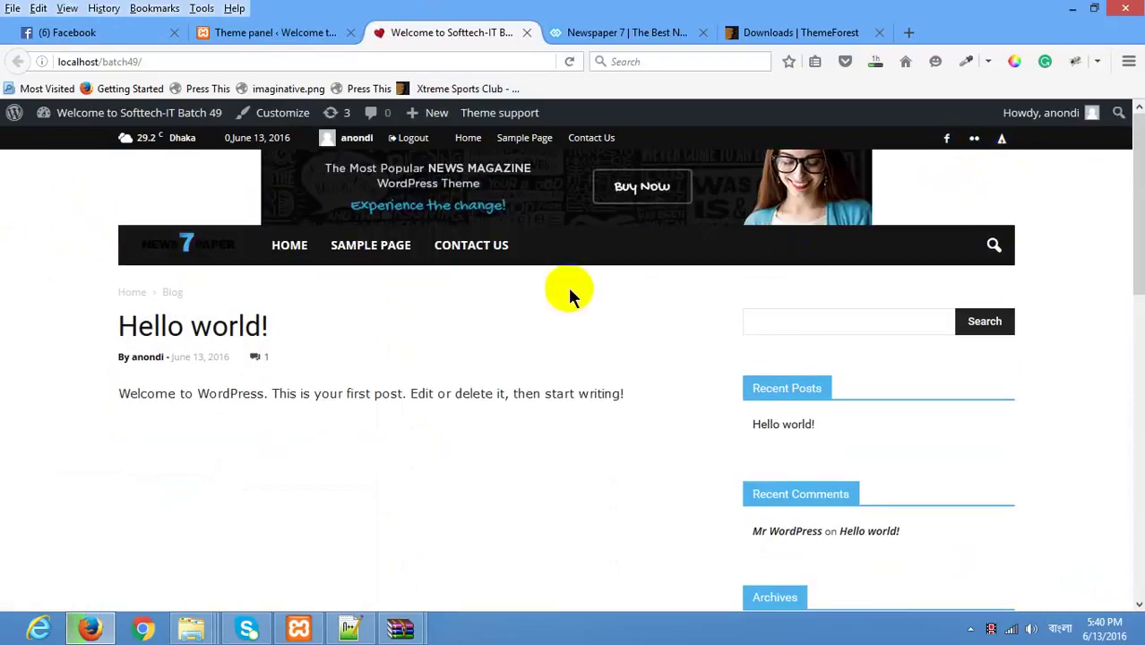
pyautogui.scroll(-3, 570, 293)
pyautogui.scroll(3, 570, 294)
# Step: Return to the theme panel's header settings and set the header style to "Style 1 - Default"
pyautogui.click(273, 34)
pyautogui.scroll(5, 504, 269)
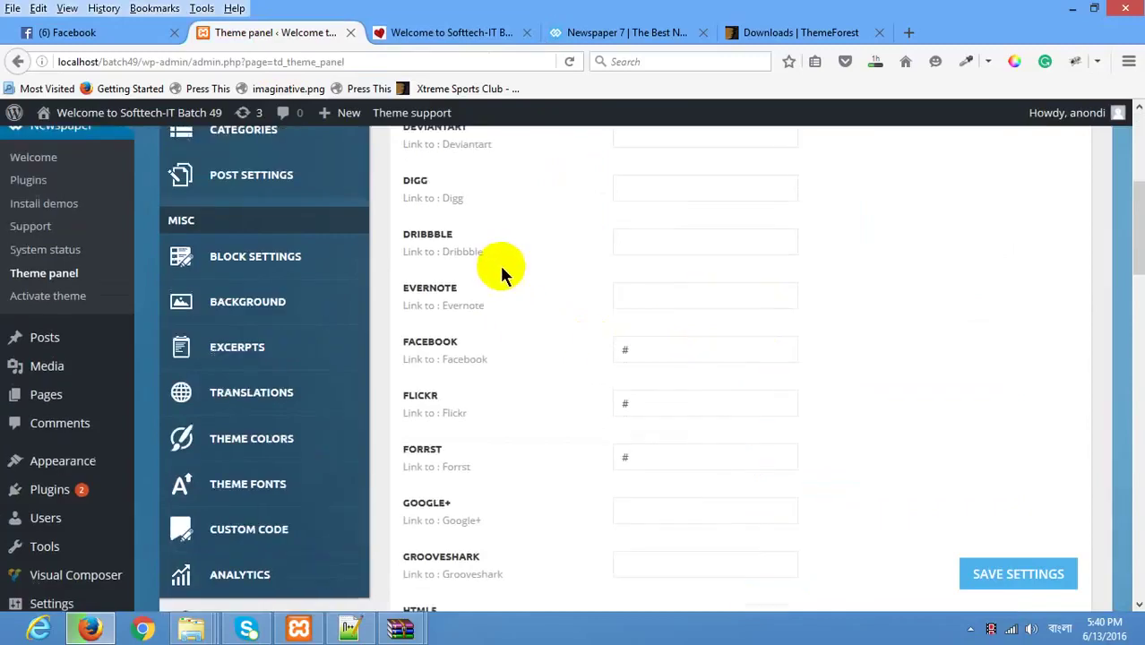
pyautogui.click(275, 261)
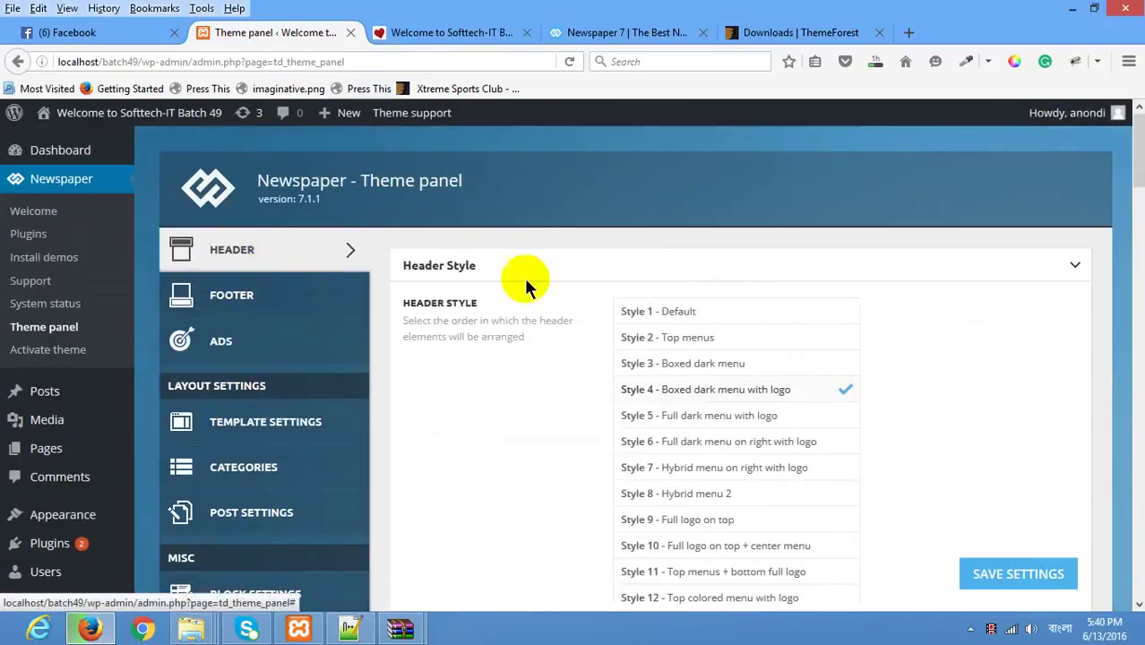
pyautogui.scroll(-2, 969, 340)
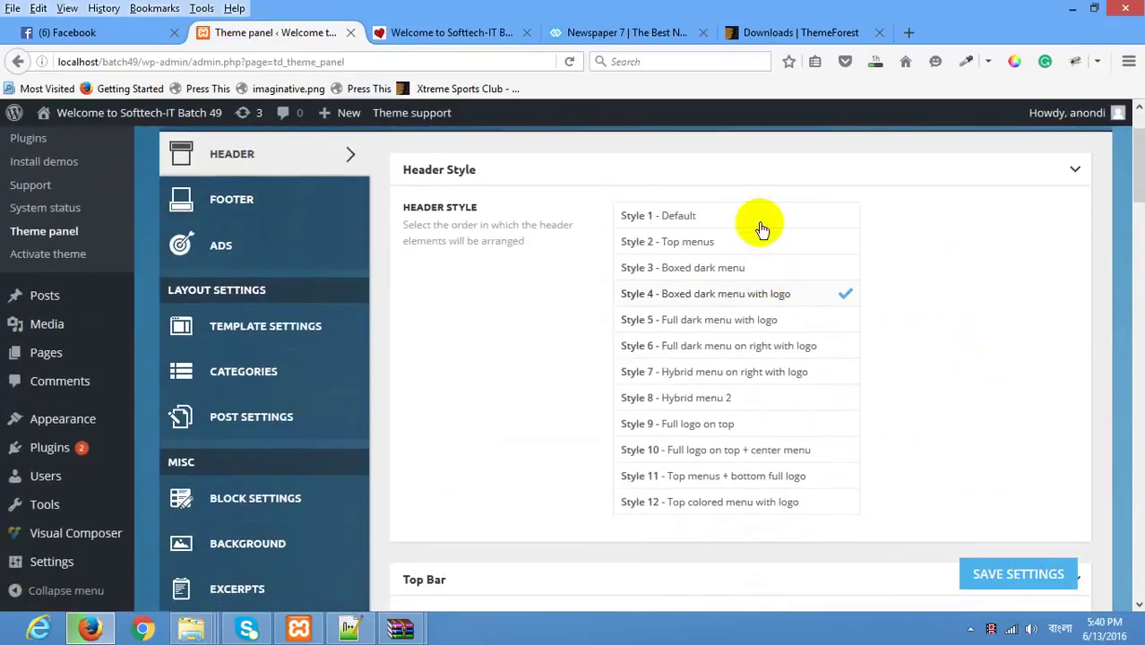
pyautogui.click(736, 219)
# Step: Choose the fourth top bar layout and save the settings
pyautogui.scroll(-5, 737, 356)
pyautogui.scroll(2, 737, 356)
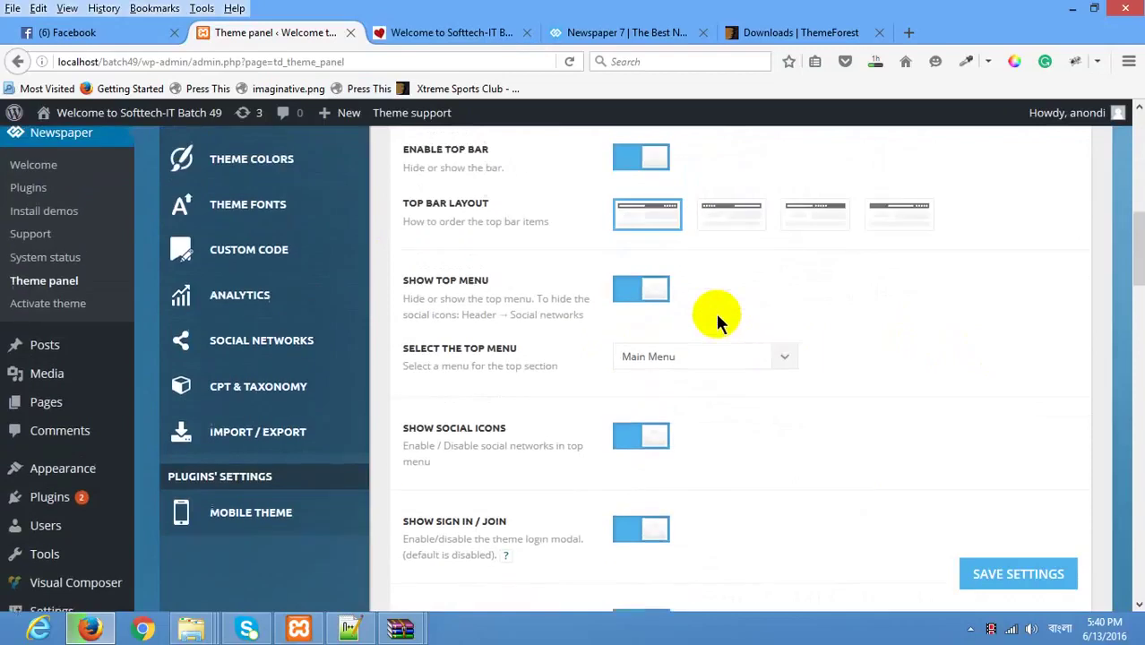
pyautogui.click(734, 263)
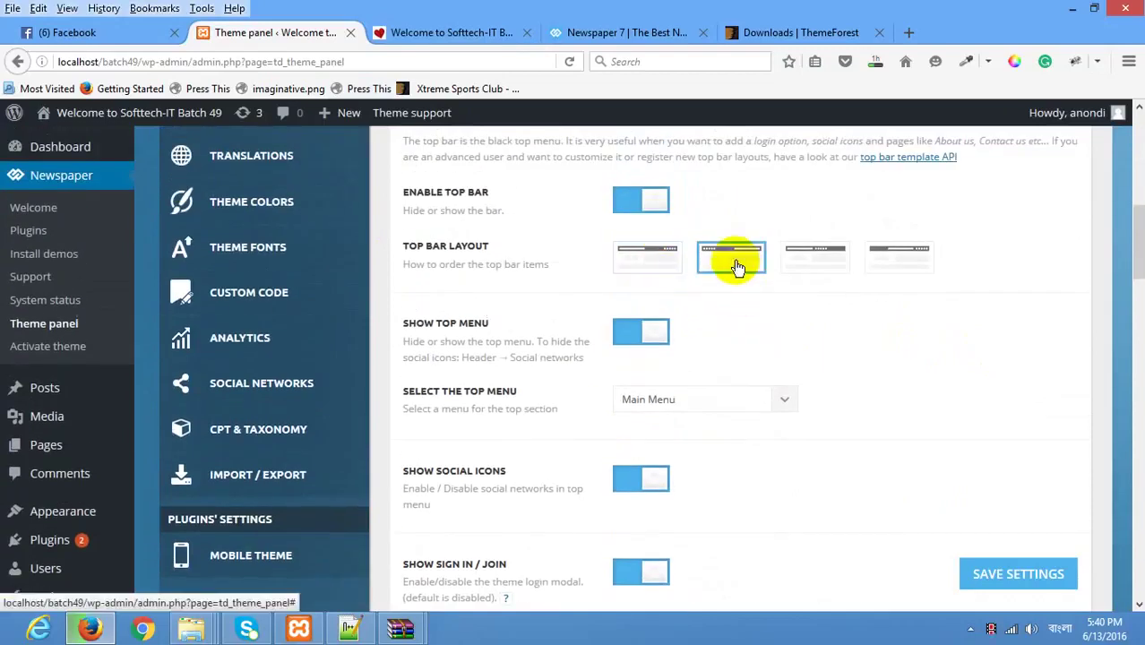
pyautogui.click(899, 259)
pyautogui.click(1025, 560)
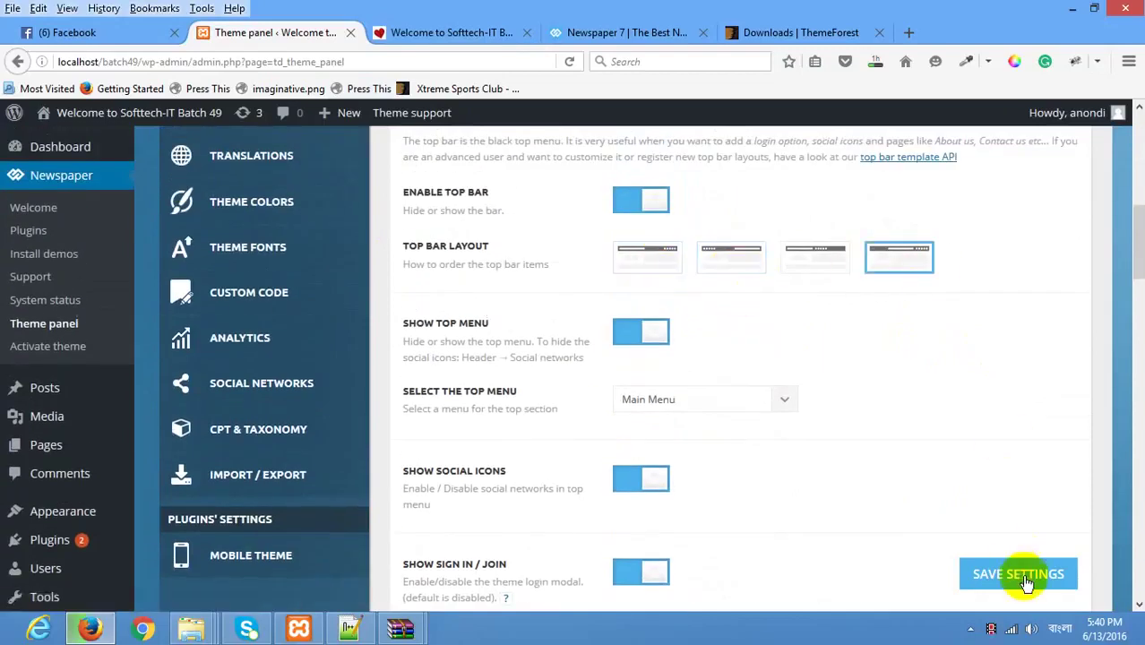
# Step: Reload the front page, compare its header and top bar with the Newspaper 7 demo site, and return to the theme panel
pyautogui.click(484, 34)
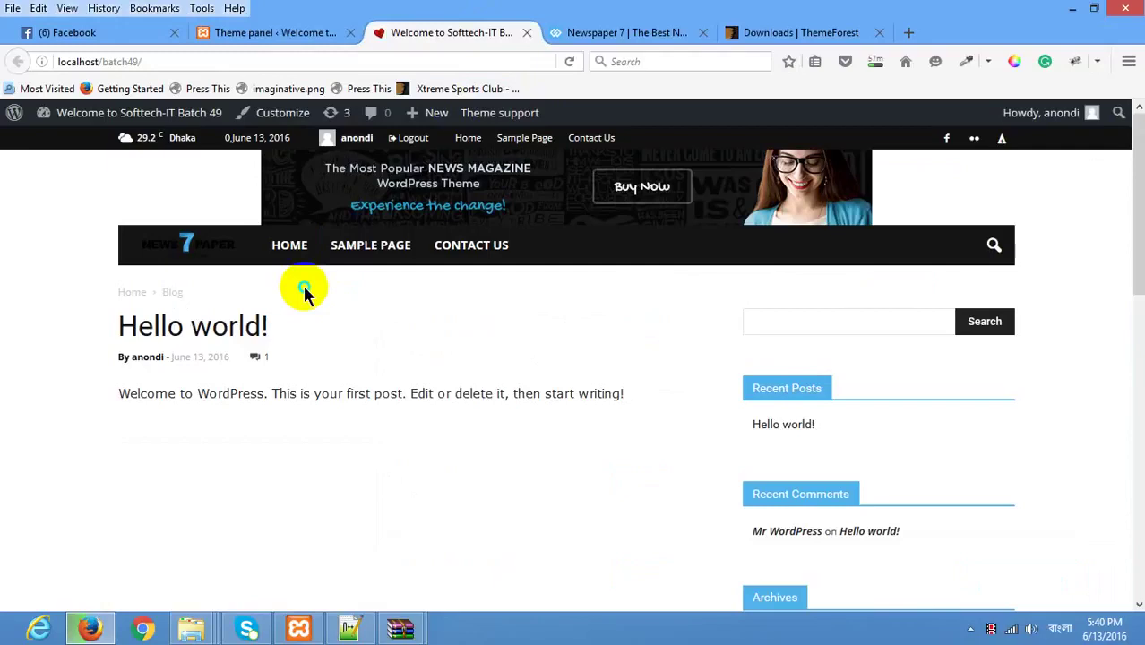
pyautogui.rightClick(307, 290)
pyautogui.click(426, 304)
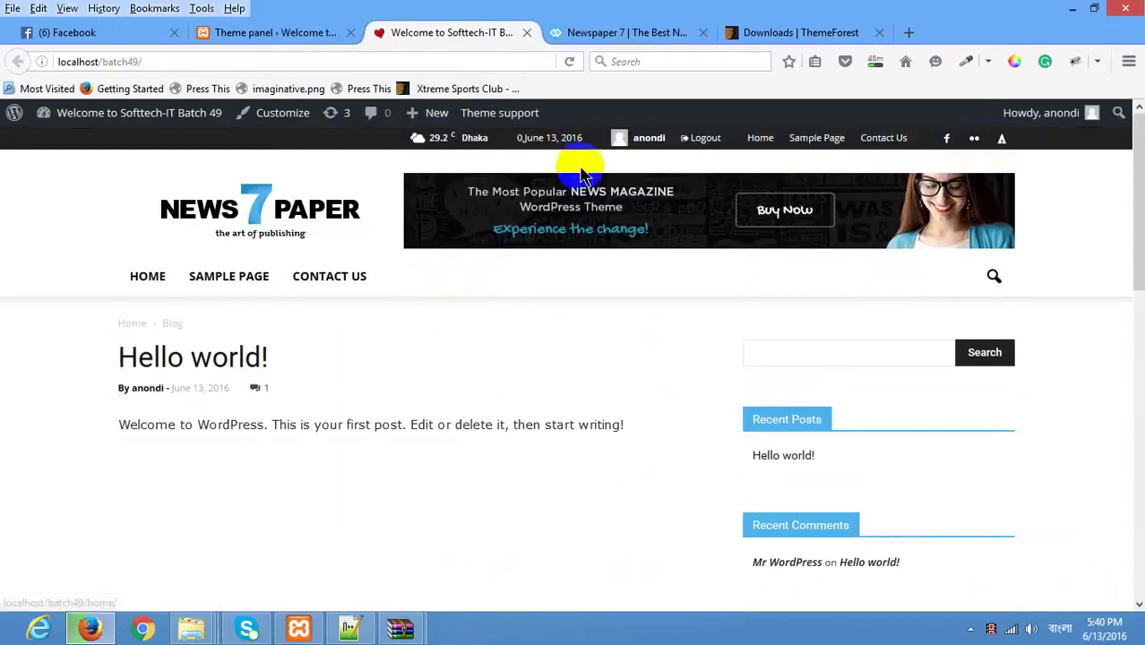
pyautogui.scroll(-2, 265, 310)
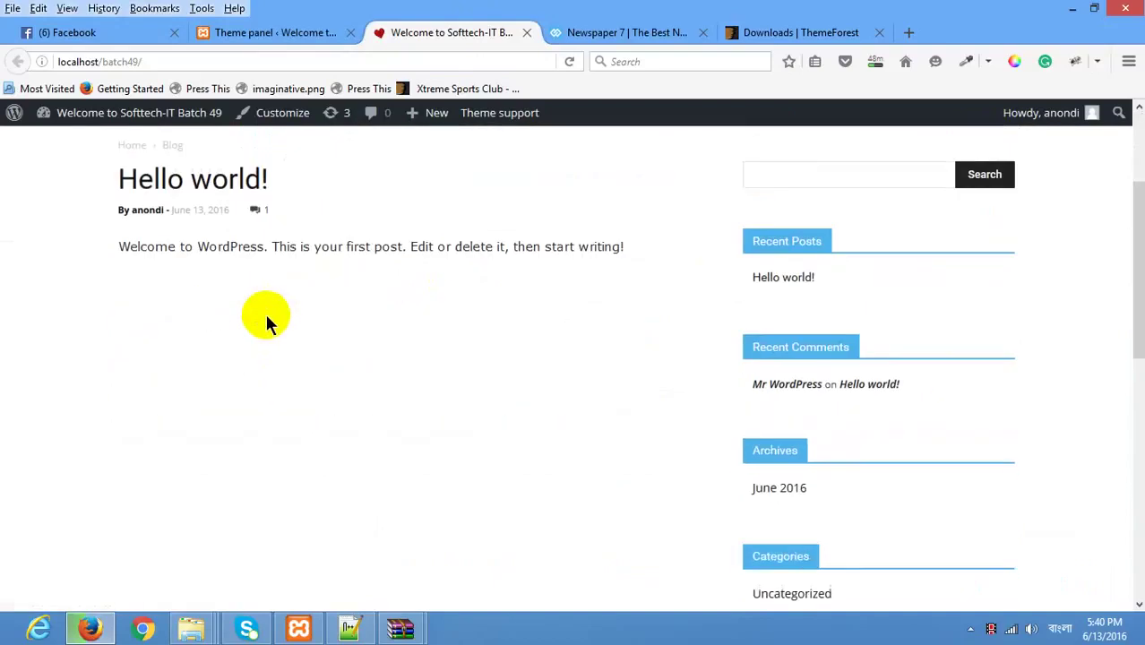
pyautogui.scroll(2, 386, 316)
pyautogui.click(322, 159)
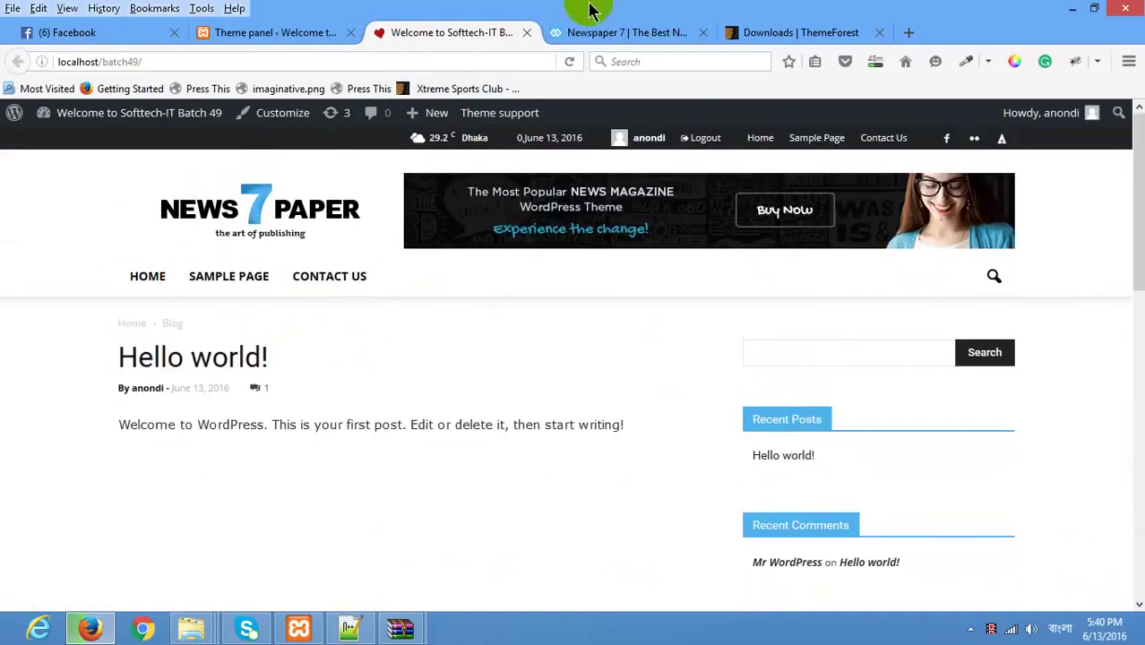
pyautogui.click(587, 32)
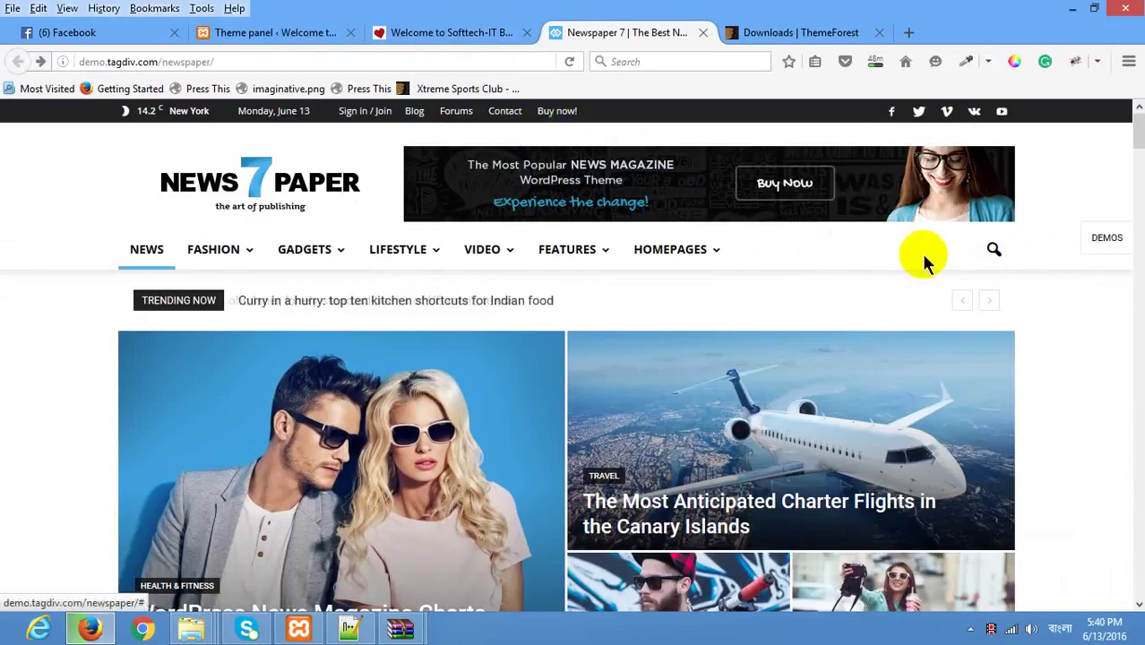
pyautogui.click(318, 32)
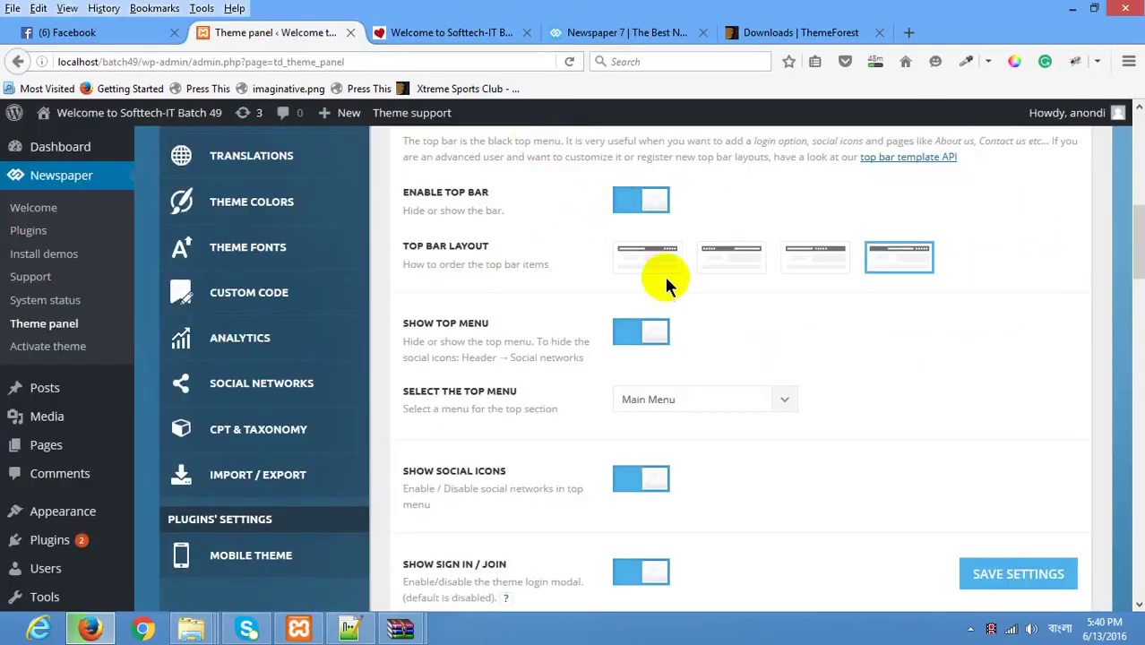
# Step: Examine the header settings from the top bar options through the main menu, logo and favicon, and mobile logo sections
pyautogui.scroll(-3, 665, 282)
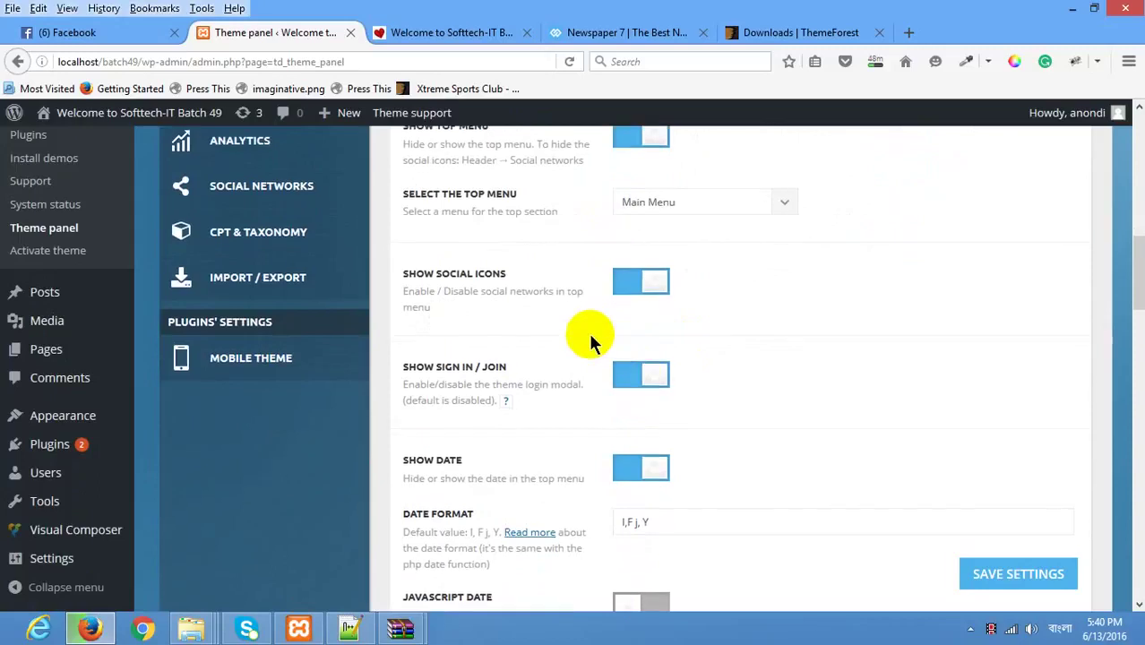
pyautogui.scroll(-9, 587, 330)
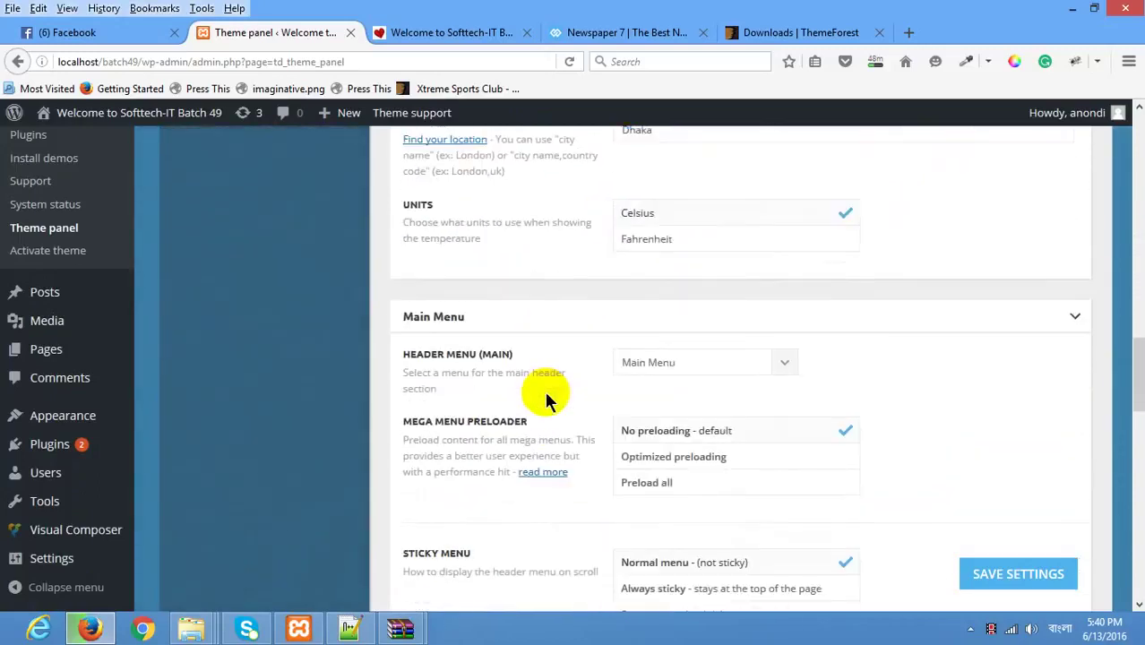
pyautogui.scroll(-8, 543, 402)
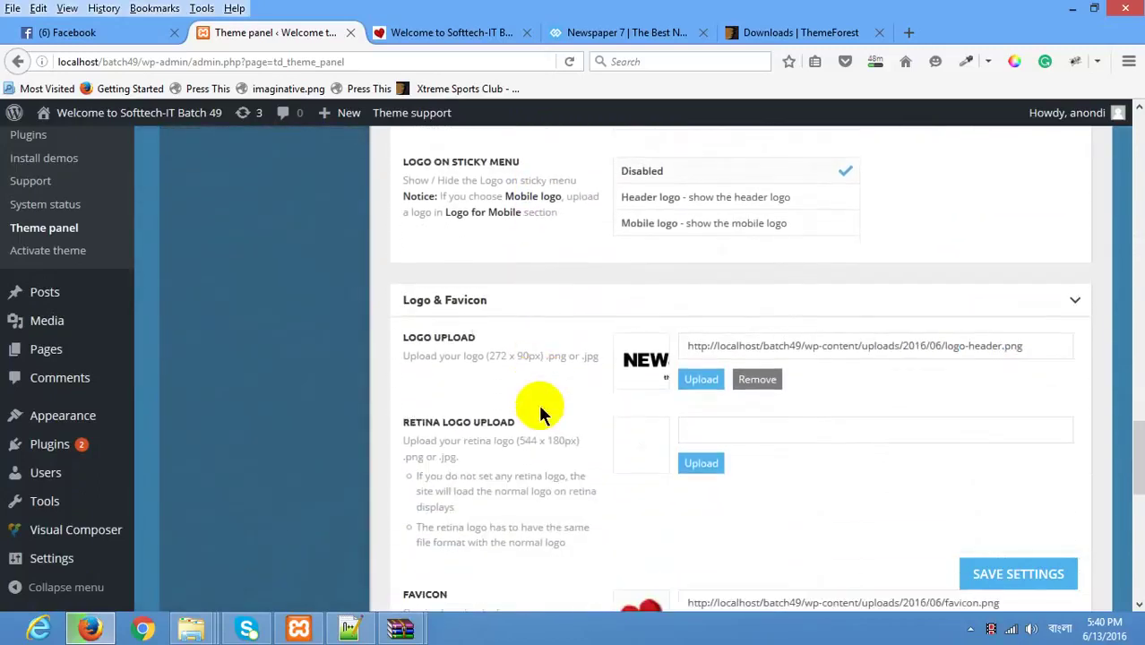
pyautogui.scroll(-8, 540, 412)
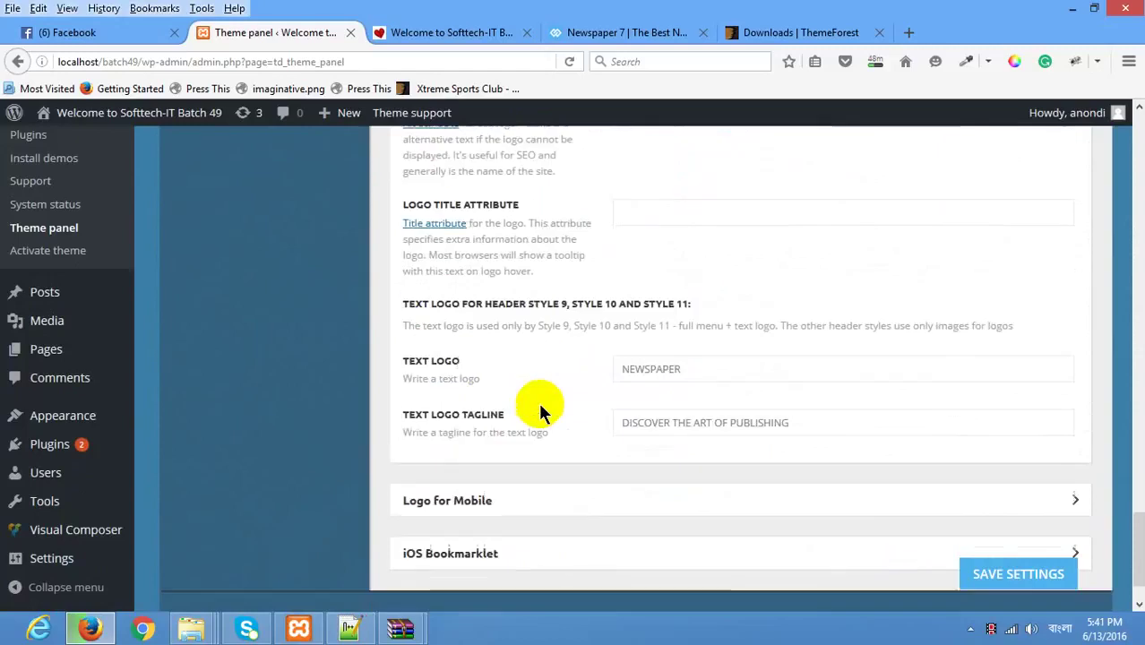
pyautogui.scroll(-2, 540, 412)
pyautogui.click(1017, 443)
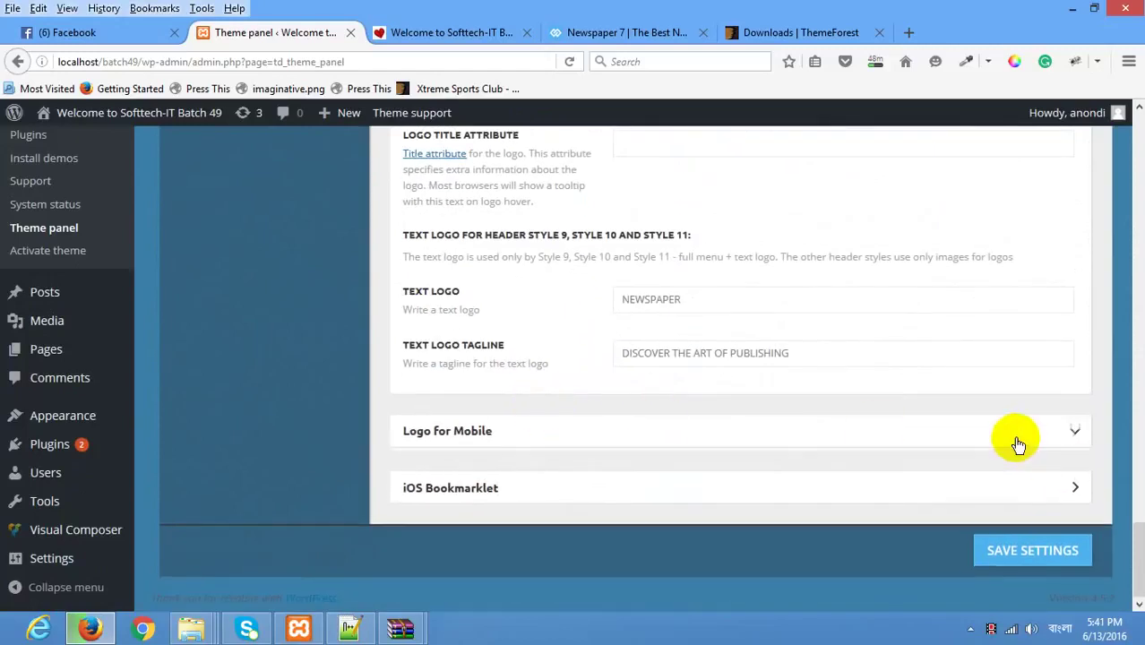
pyautogui.click(1017, 440)
pyautogui.scroll(10, 638, 254)
pyautogui.scroll(15, 945, 304)
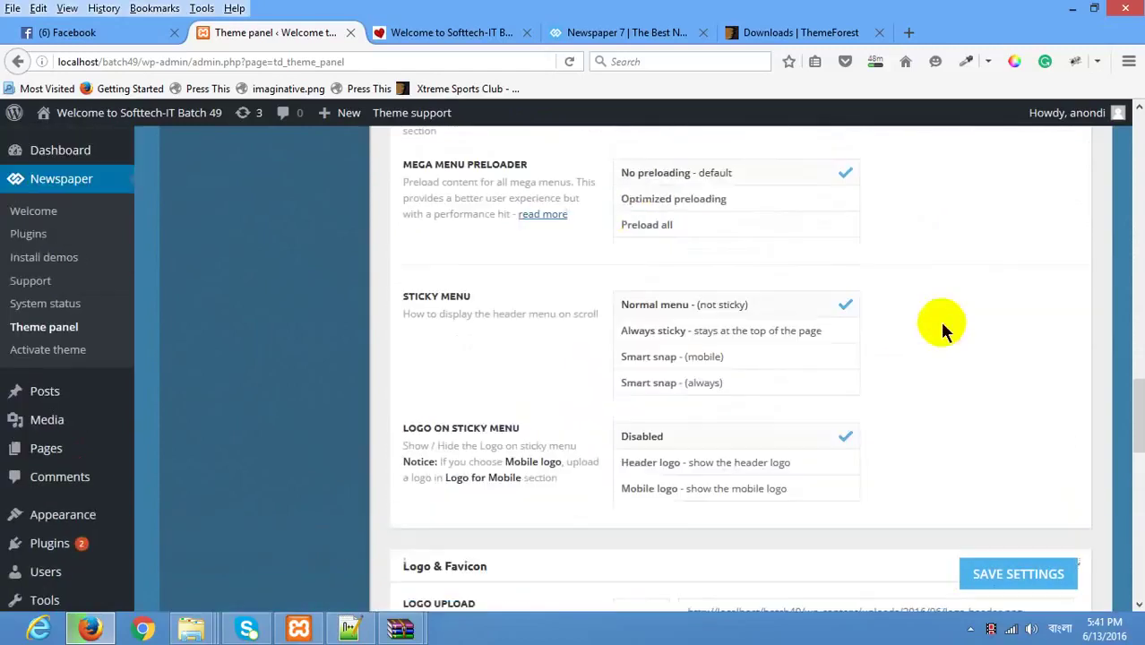
pyautogui.scroll(5, 896, 233)
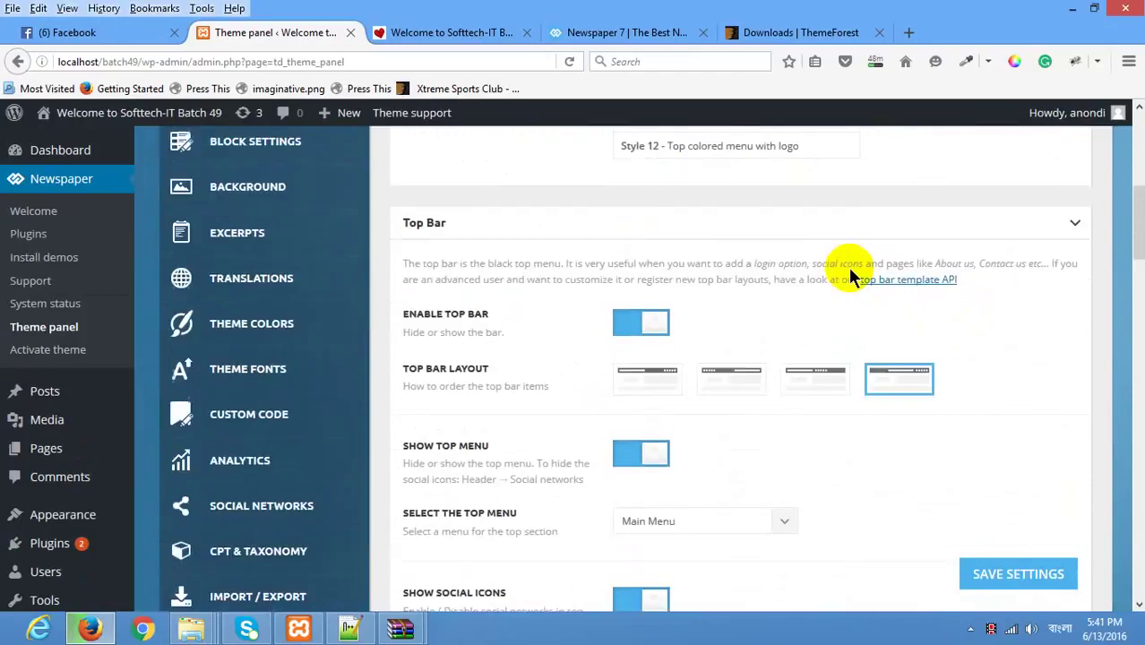
# Step: Select the header style "Style 8 - Hybrid menu 2" and look over the site's front page down to its footer
pyautogui.click(708, 436)
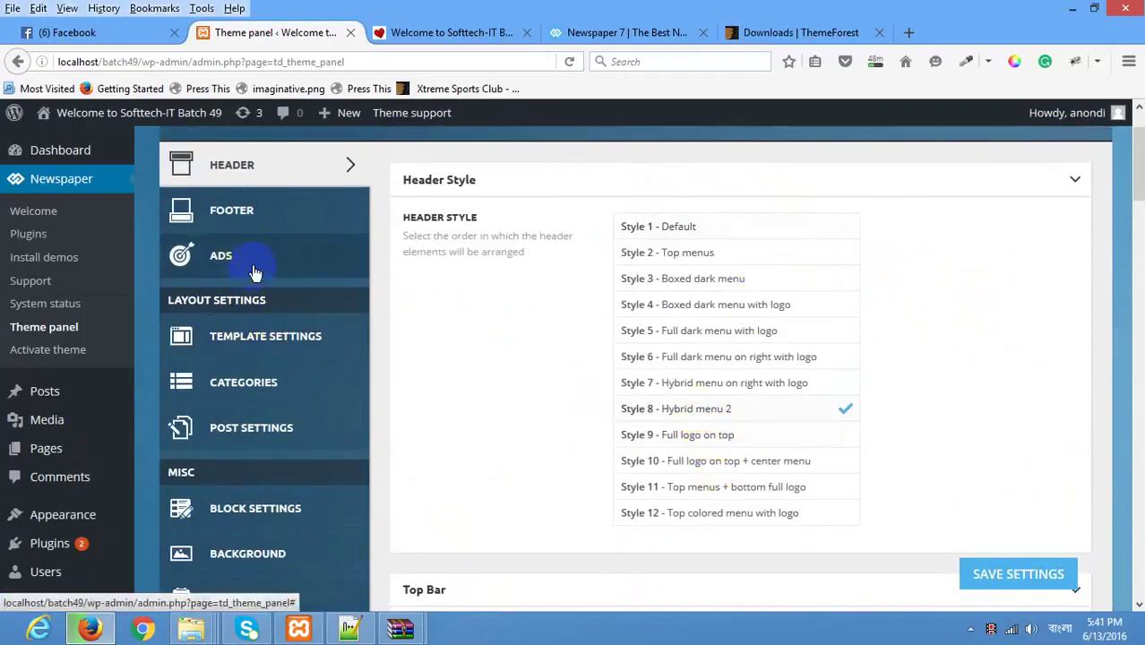
pyautogui.scroll(-5, 273, 273)
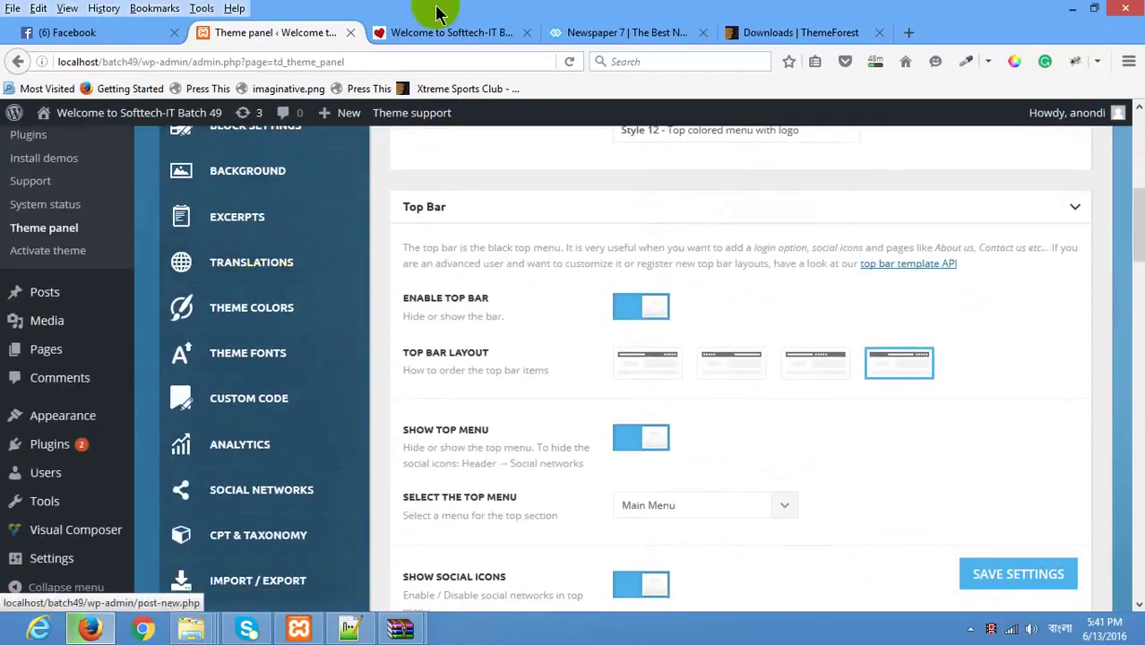
pyautogui.click(801, 33)
pyautogui.click(439, 36)
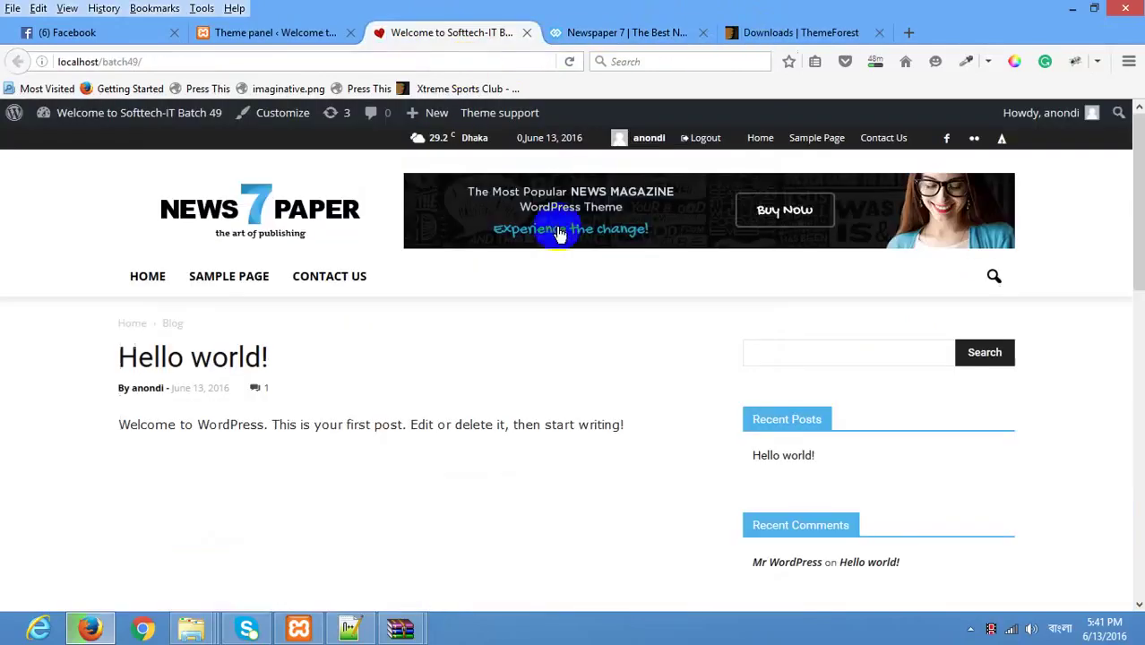
pyautogui.scroll(-10, 557, 231)
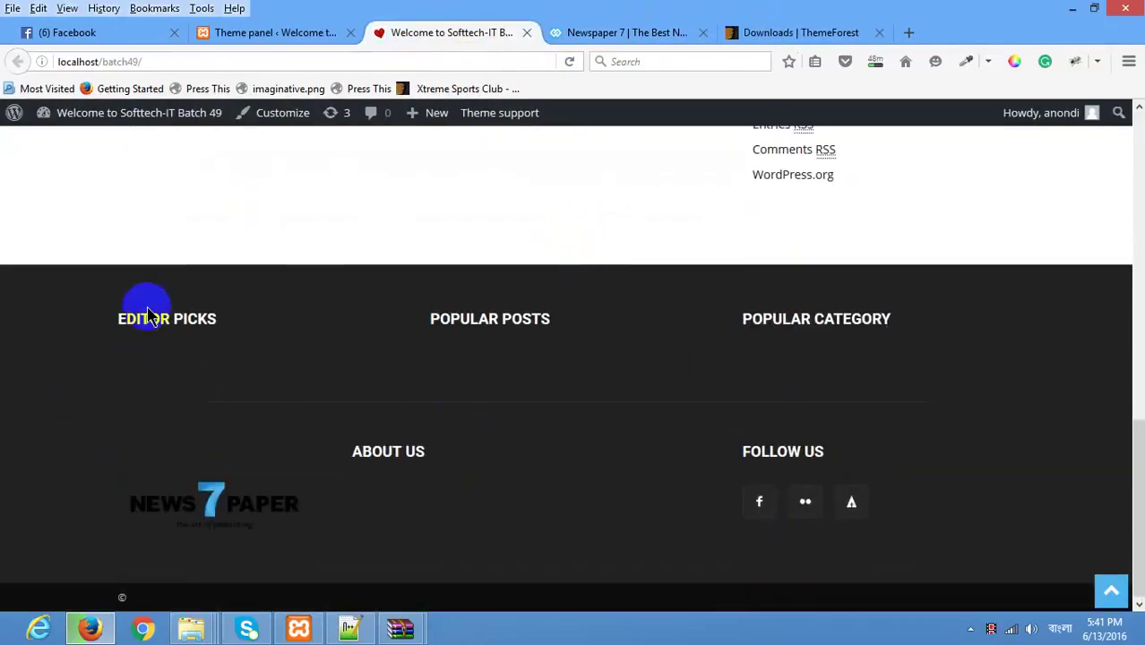
# Step: Compare the theme panel's header and top bar settings with the header at the top of the front page
pyautogui.click(320, 32)
pyautogui.scroll(5, 251, 309)
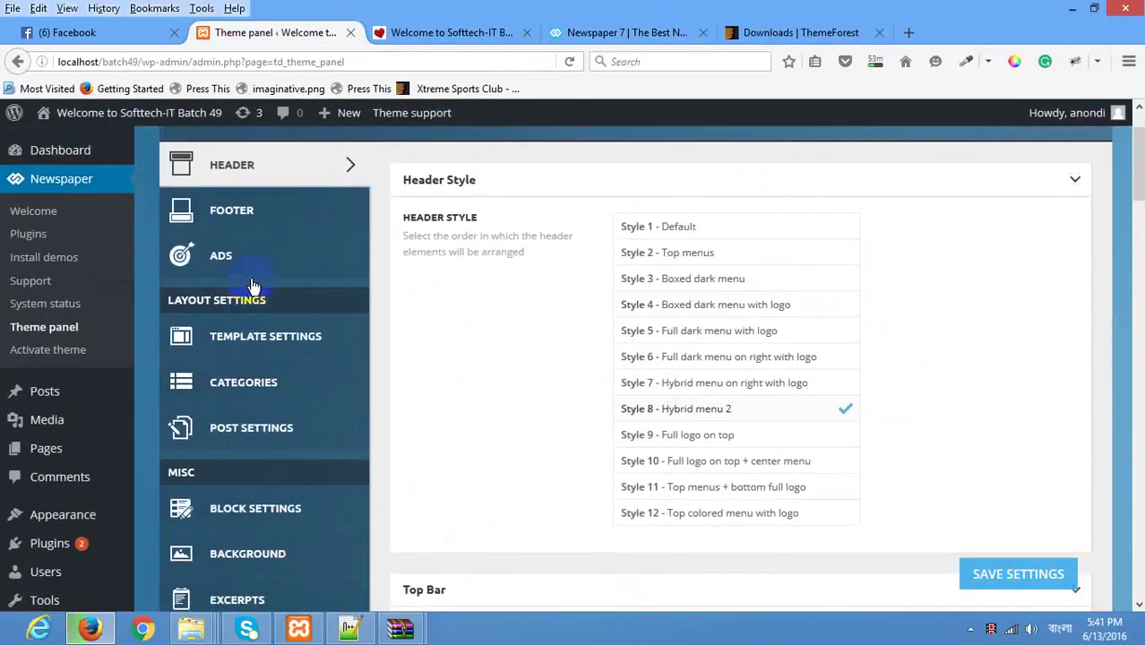
pyautogui.scroll(1, 266, 209)
pyautogui.click(448, 20)
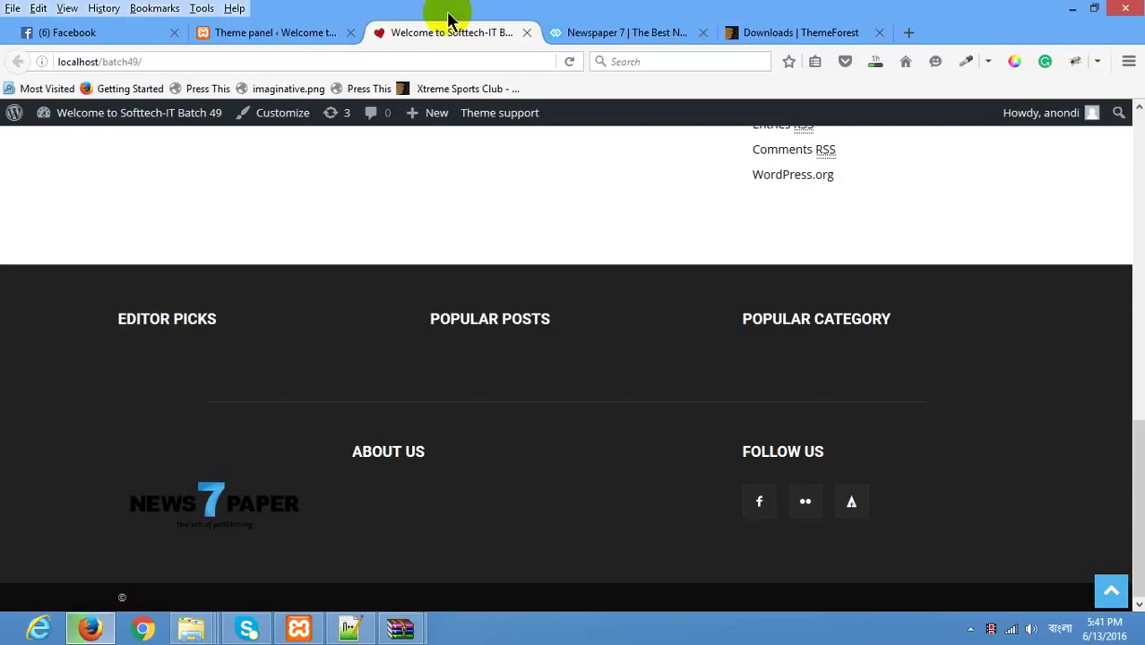
pyautogui.scroll(15, 681, 276)
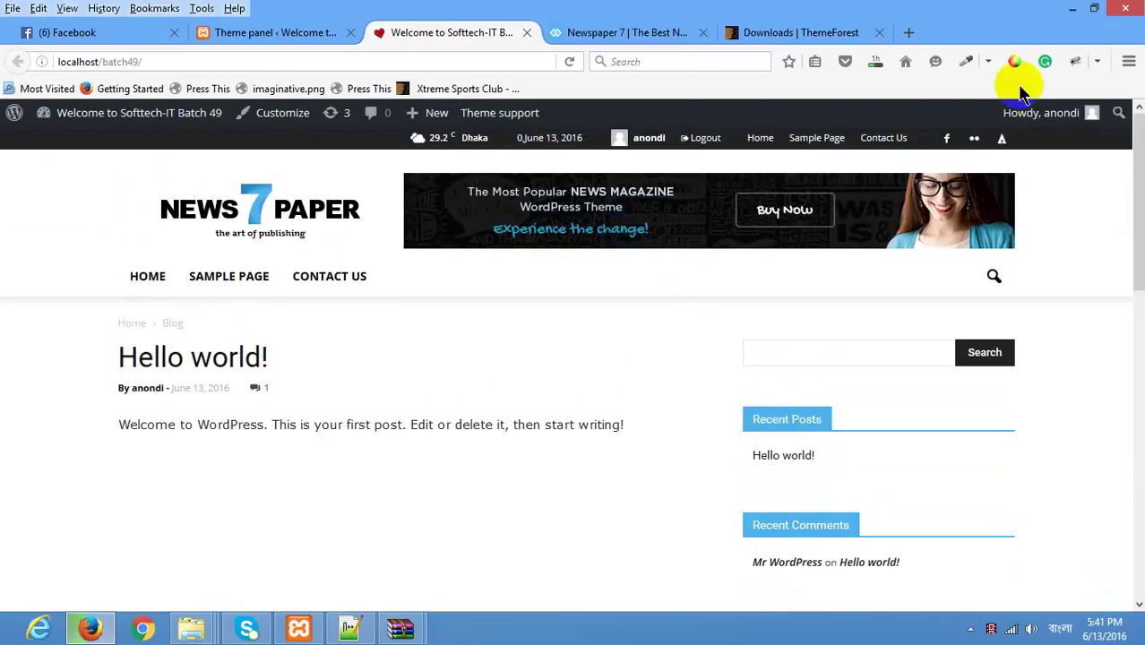
pyautogui.click(305, 27)
pyautogui.scroll(-5, 413, 263)
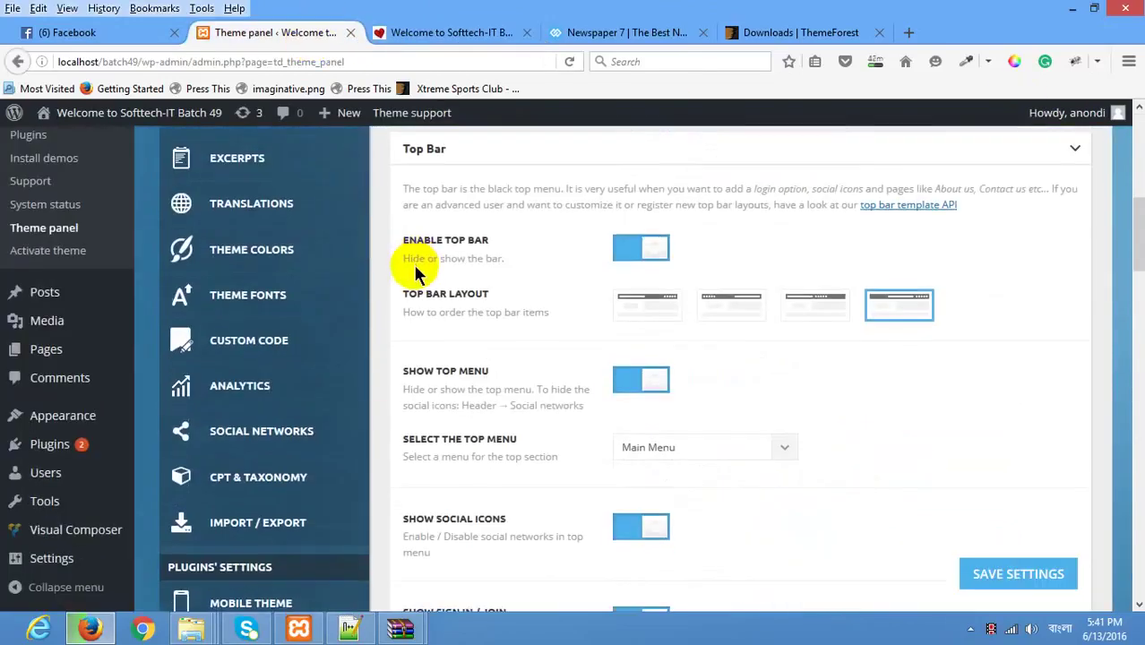
# Step: Open the theme panel's footer settings and look over the available footer templates
pyautogui.scroll(2, 378, 251)
pyautogui.scroll(4, 378, 243)
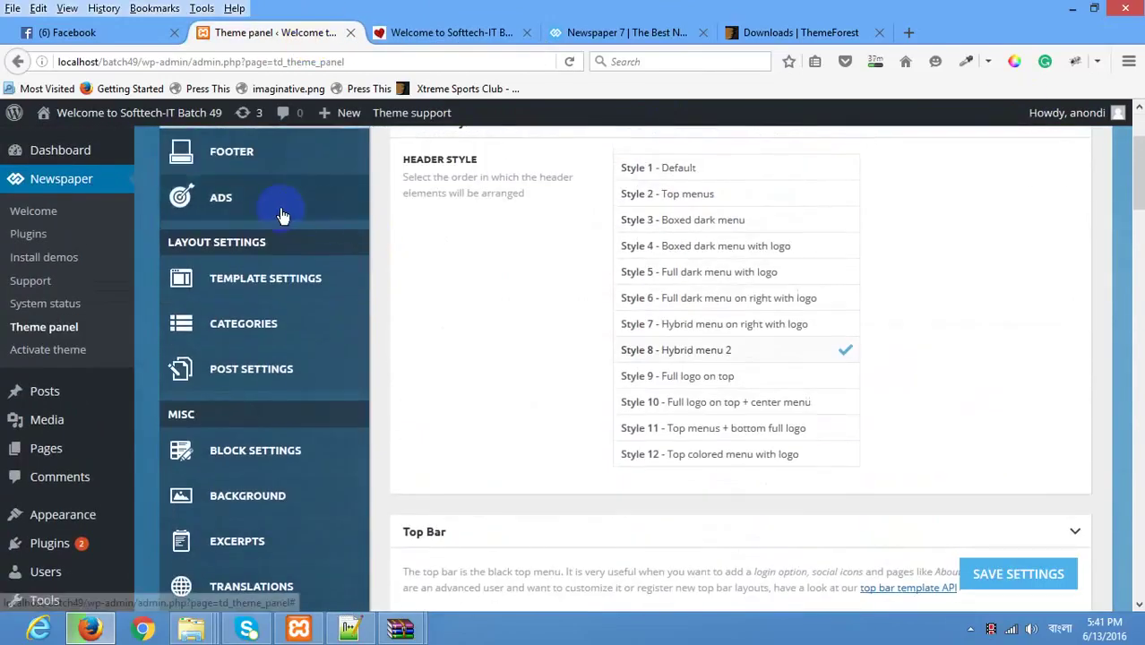
pyautogui.click(255, 257)
pyautogui.scroll(-2, 627, 289)
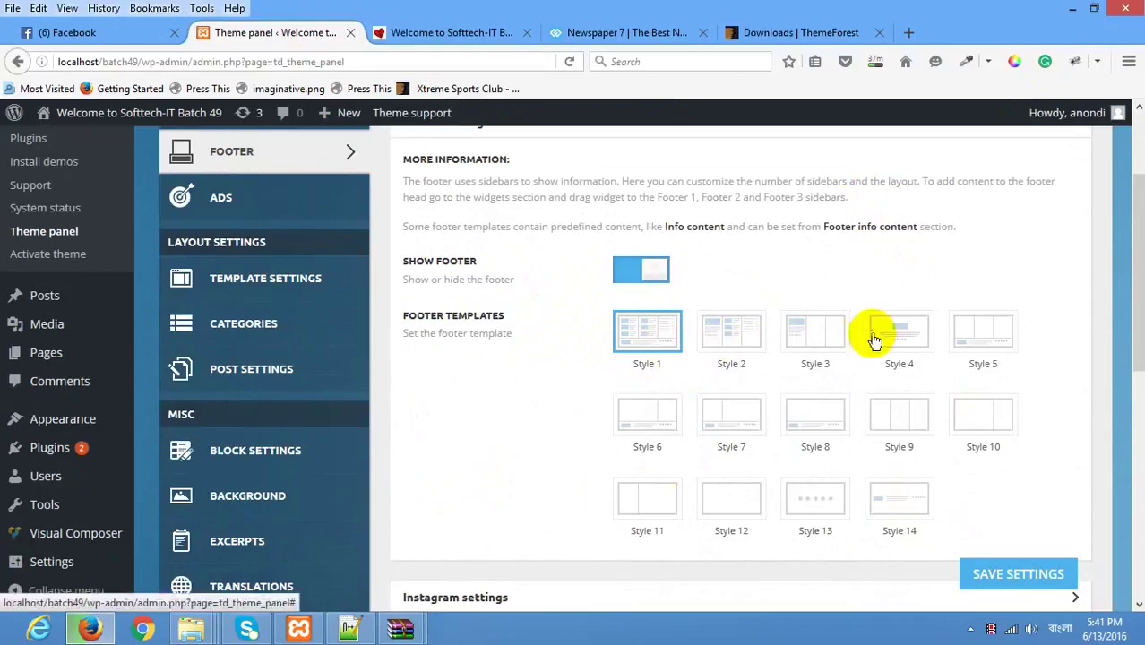
pyautogui.scroll(-2, 761, 453)
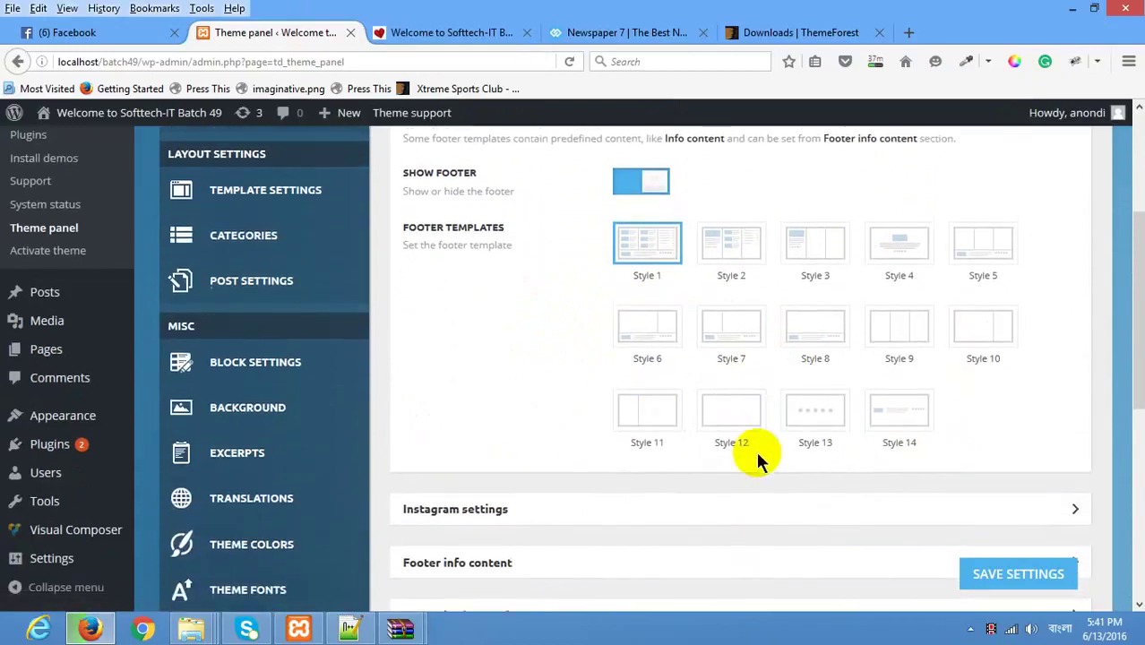
# Step: Choose the footer template Style 5, save the settings, and check the footer on the reloaded front page
pyautogui.click(980, 242)
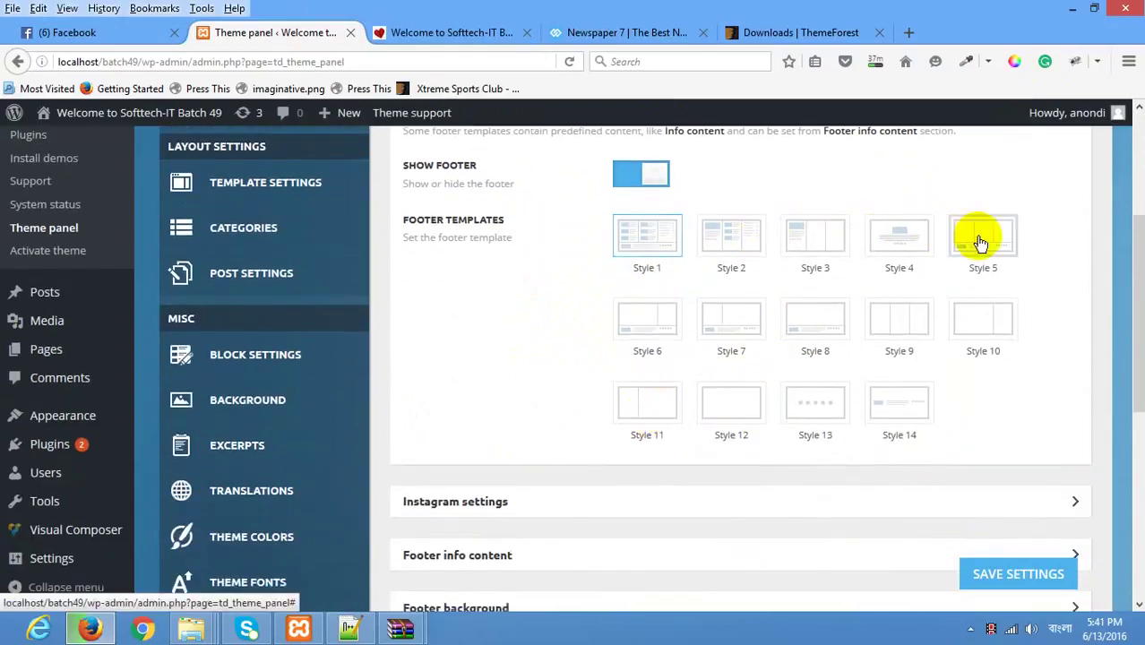
pyautogui.click(1018, 573)
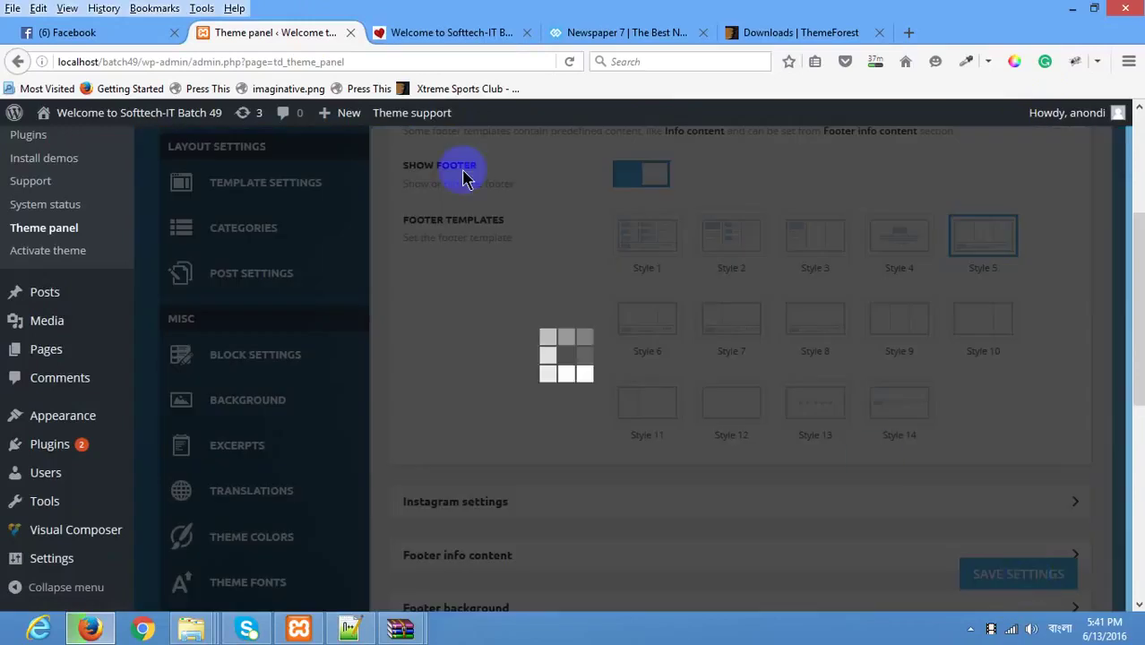
pyautogui.click(448, 33)
pyautogui.scroll(-10, 590, 393)
pyautogui.rightClick(408, 333)
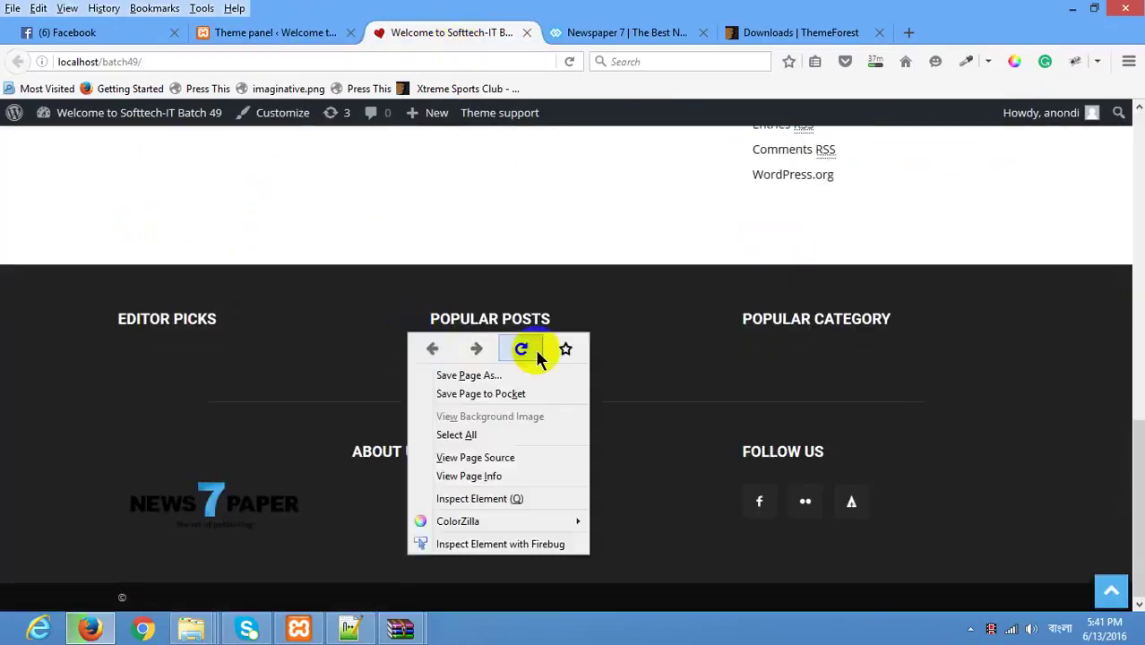
pyautogui.click(537, 356)
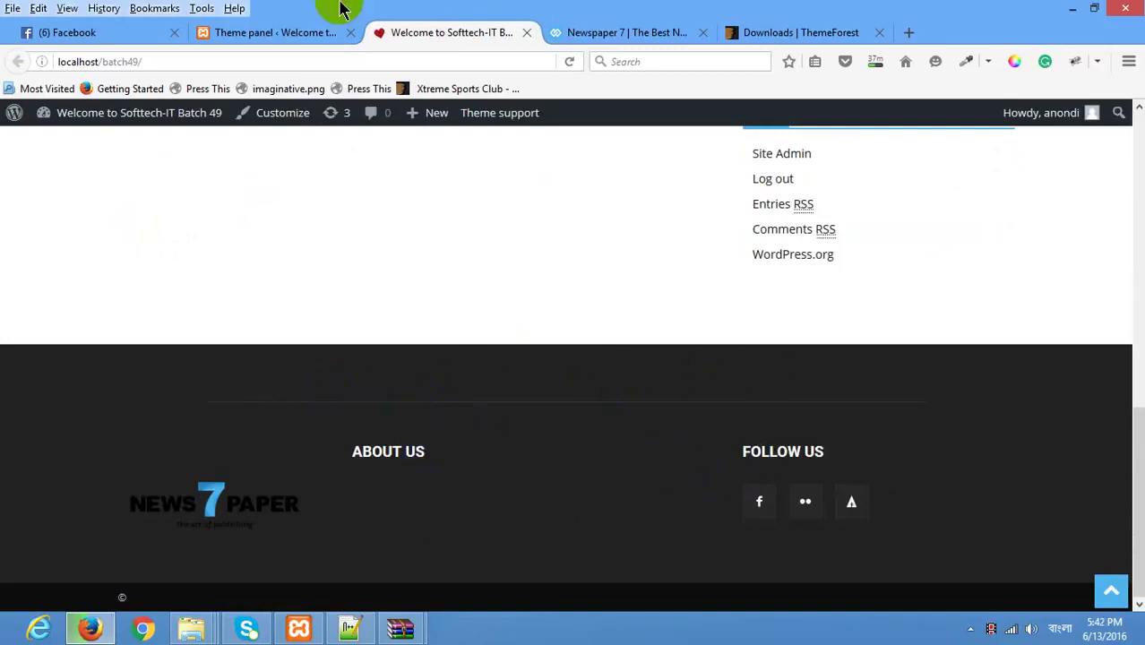
# Step: Return to the theme panel, set the footer template to Style 1, and save the settings
pyautogui.click(287, 31)
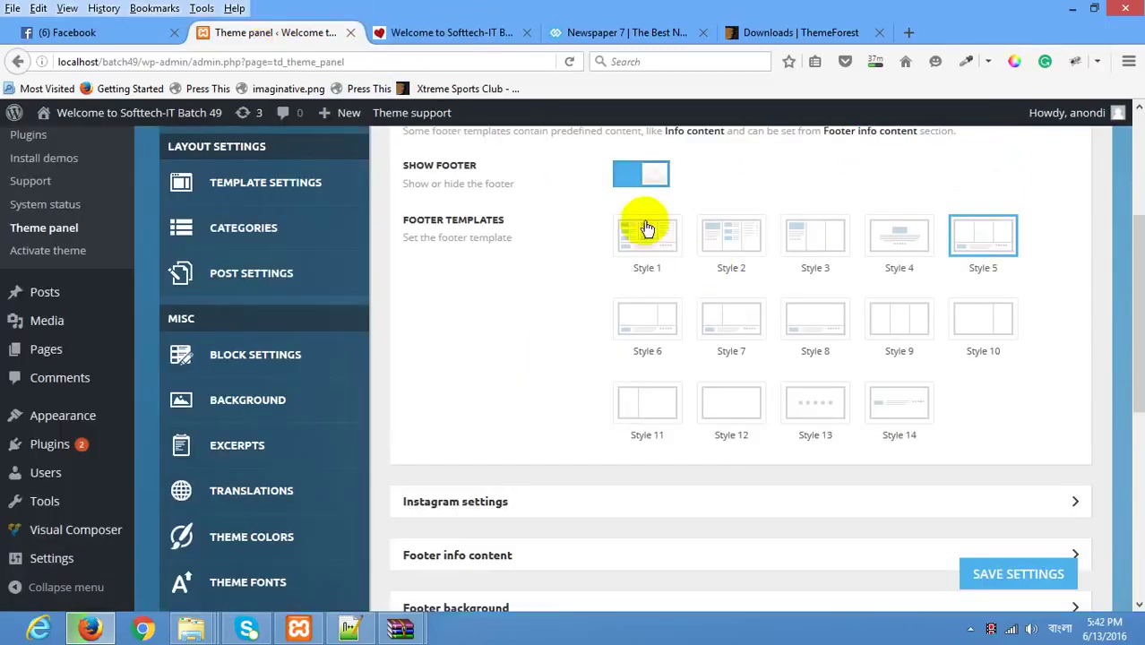
pyautogui.click(639, 254)
pyautogui.click(997, 574)
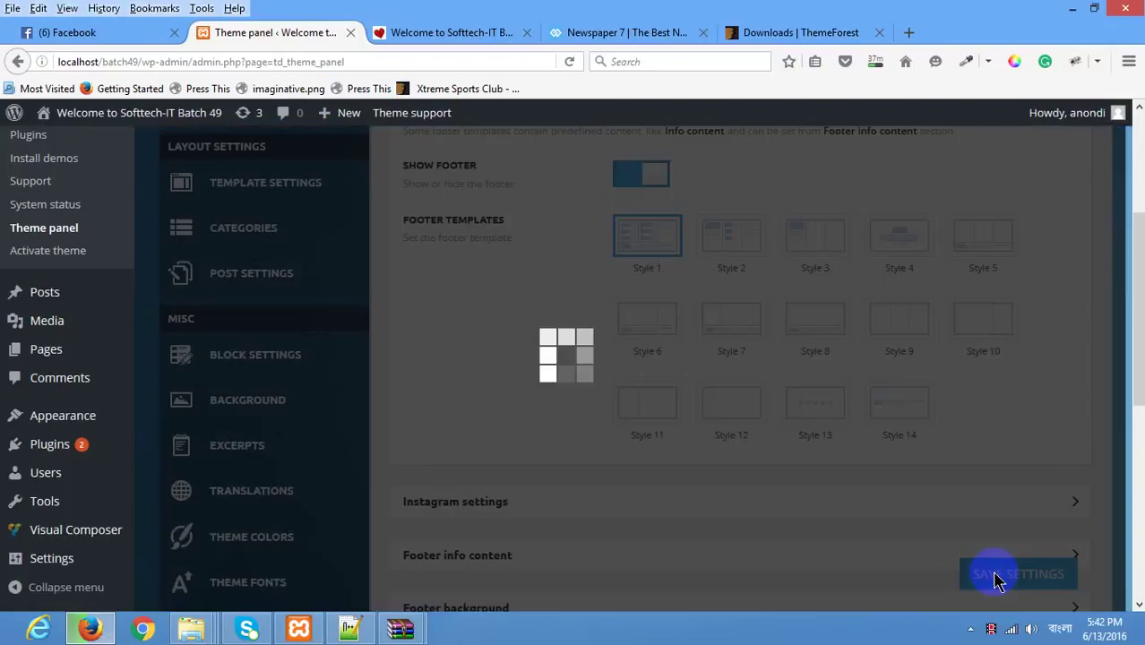
# Step: Look over the footer's Instagram settings, collapse them, and expand the Footer info content section
pyautogui.scroll(-5, 532, 353)
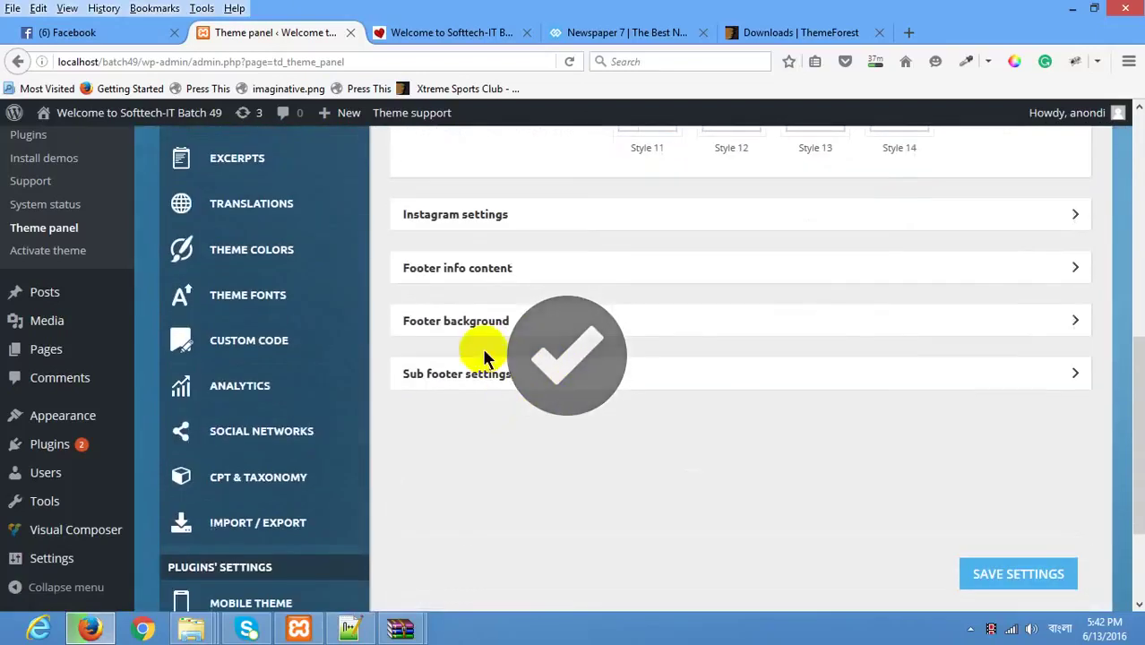
pyautogui.click(1027, 213)
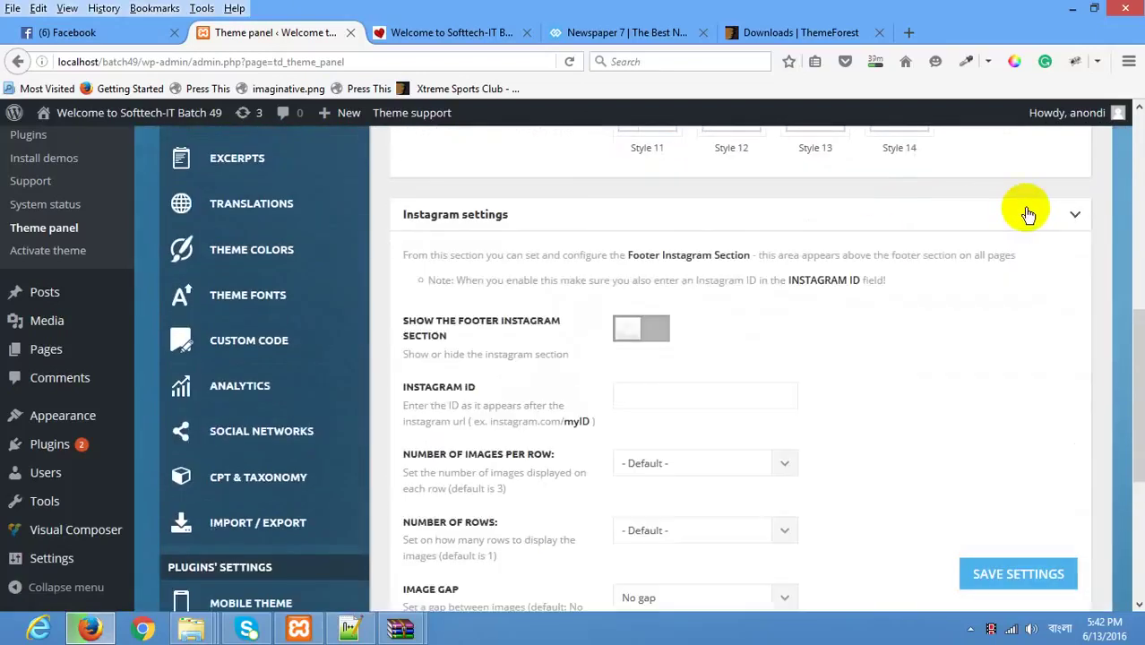
pyautogui.click(1028, 215)
pyautogui.click(1050, 269)
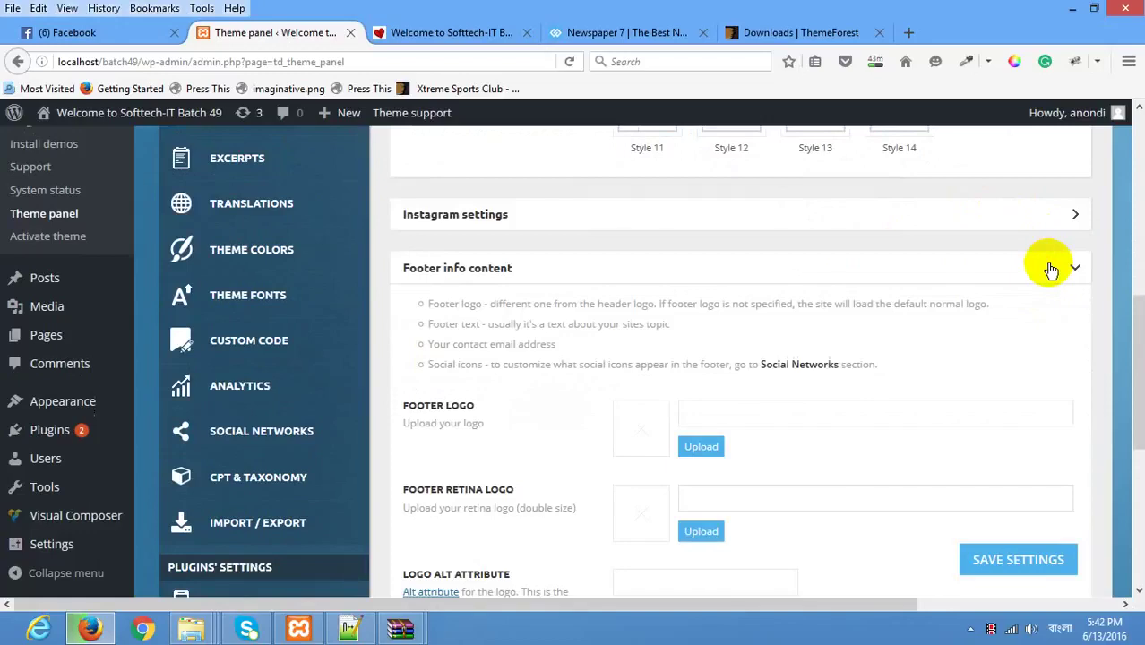
pyautogui.scroll(-4, 1039, 264)
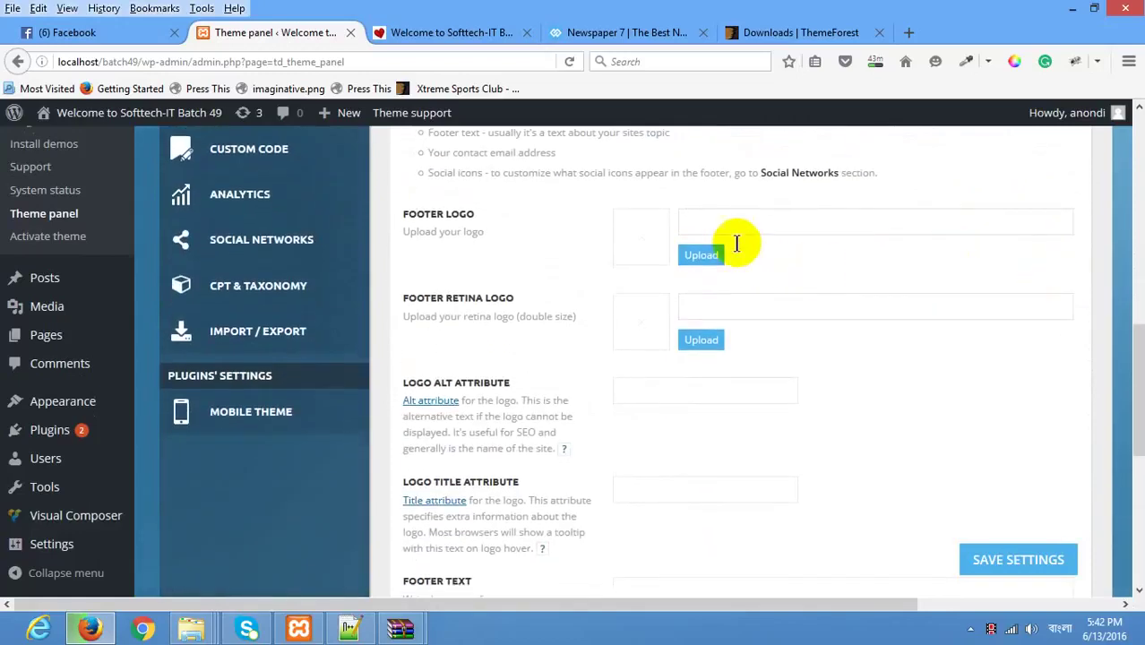
# Step: Reload the front page, check its footer columns and logo, and return to the theme panel
pyautogui.click(433, 34)
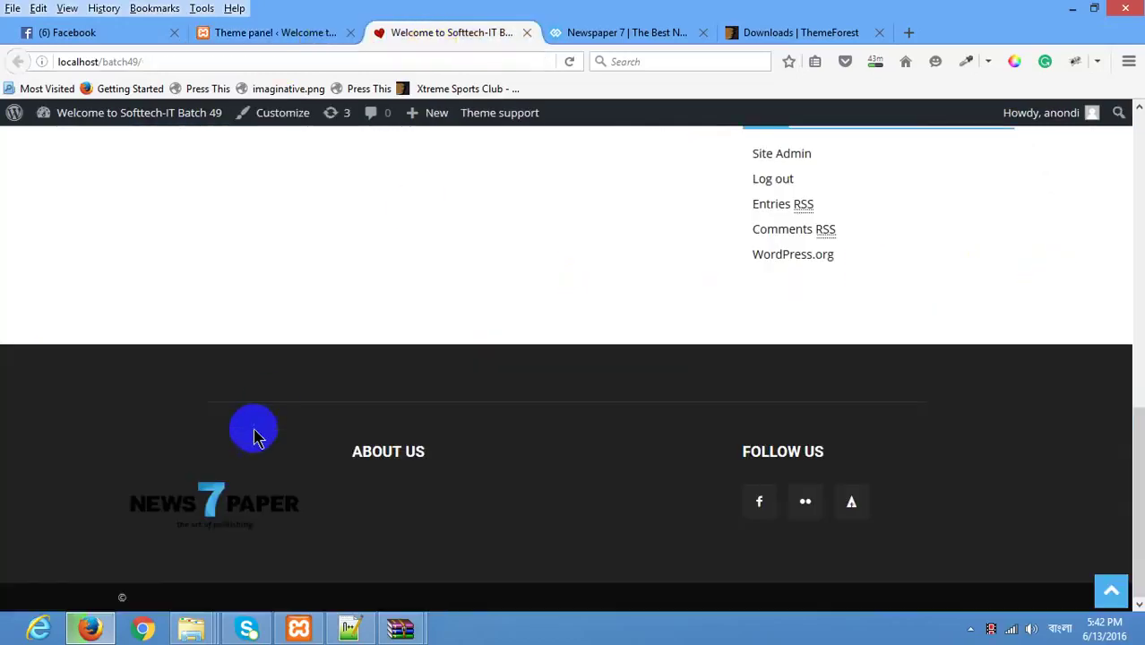
pyautogui.rightClick(419, 260)
pyautogui.click(531, 268)
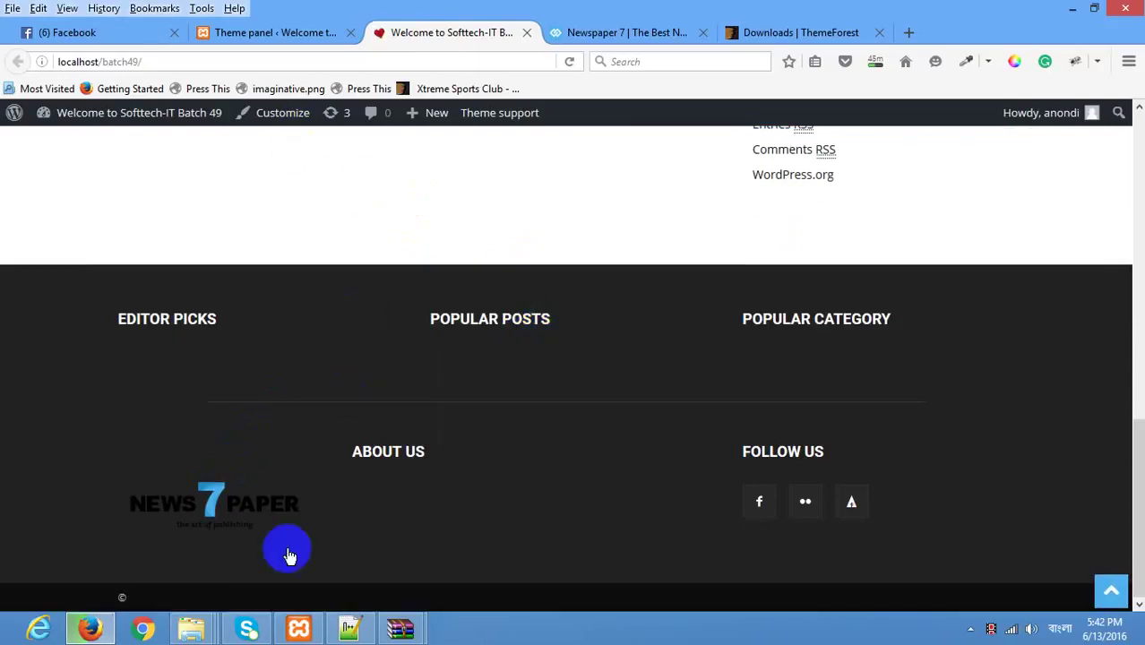
pyautogui.click(273, 36)
# Step: Enter the footer text "Copy RIght Text | All right reserved By Softtech IT" and save the settings
pyautogui.scroll(-5, 609, 318)
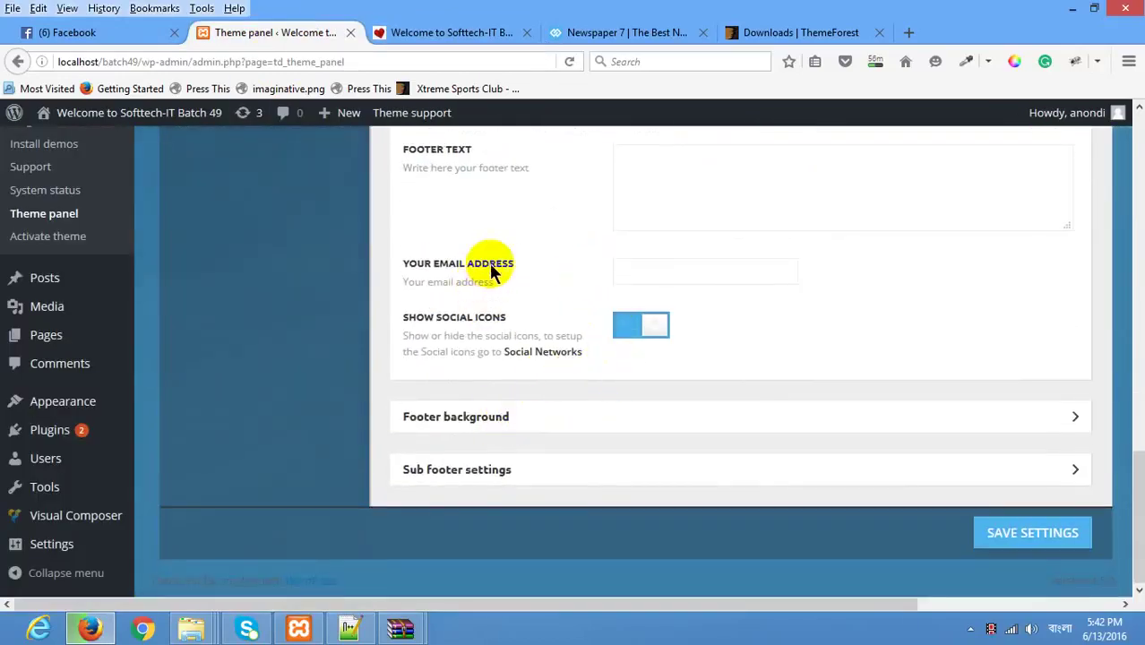
pyautogui.click(636, 172)
pyautogui.scroll(3, 513, 171)
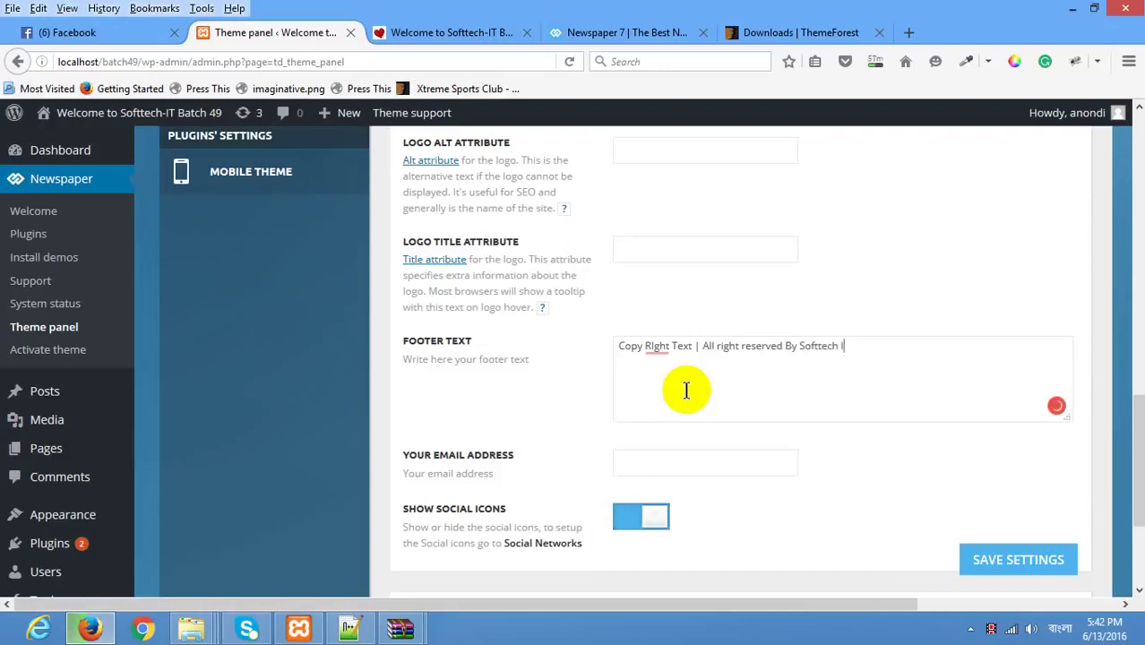
pyautogui.click(1012, 564)
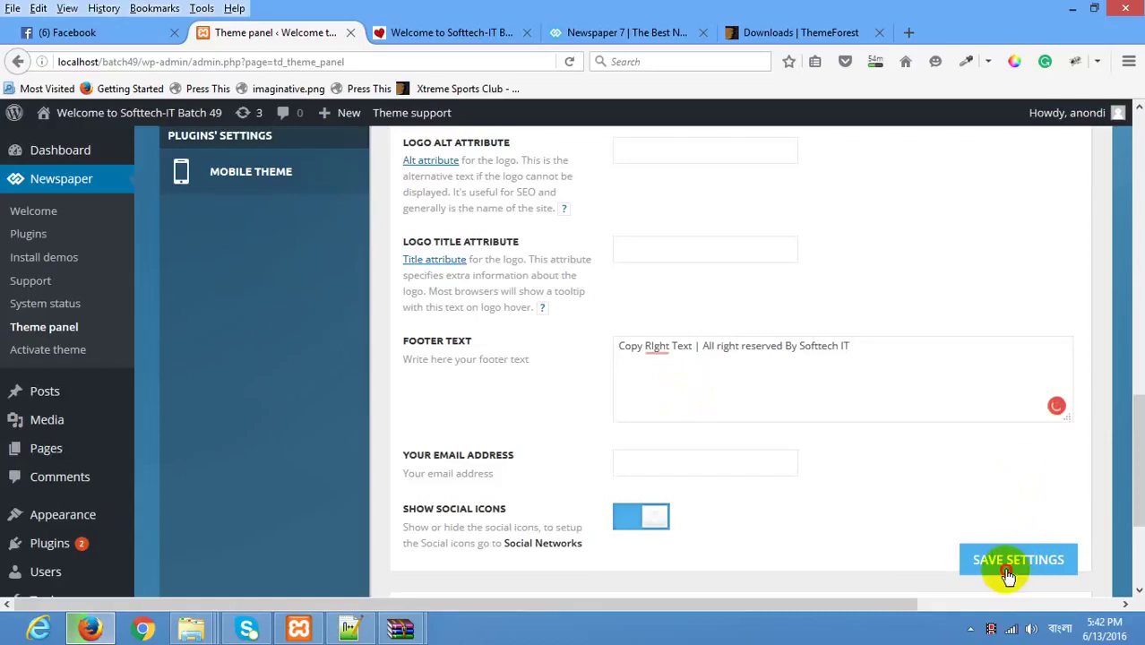
# Step: Reload the front page to check the footer text in its footer
pyautogui.click(515, 32)
pyautogui.rightClick(285, 240)
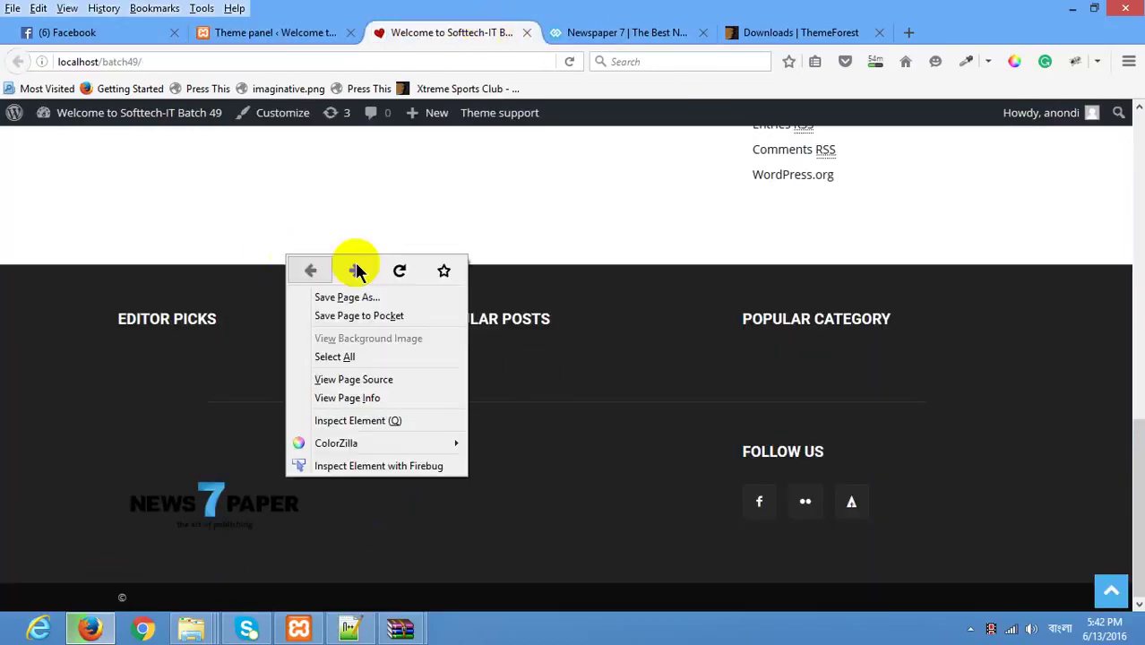
pyautogui.click(391, 266)
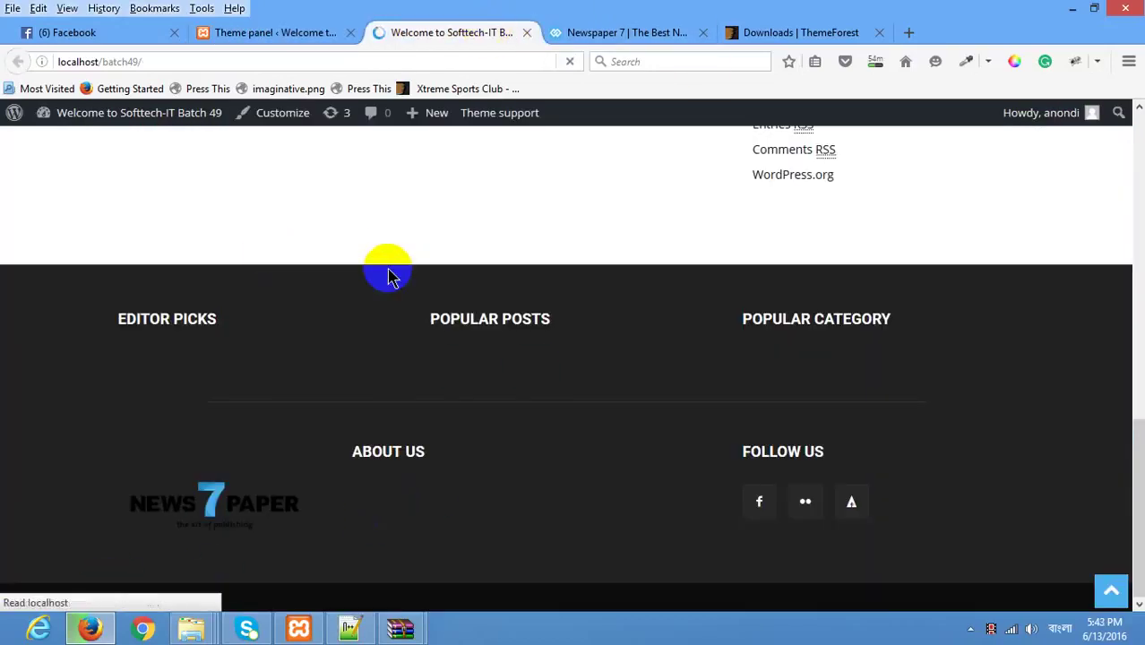
# Step: Check the footer text under About Us on the front page and return to the theme panel
pyautogui.moveTo(677, 494); pyautogui.dragTo(351, 494)
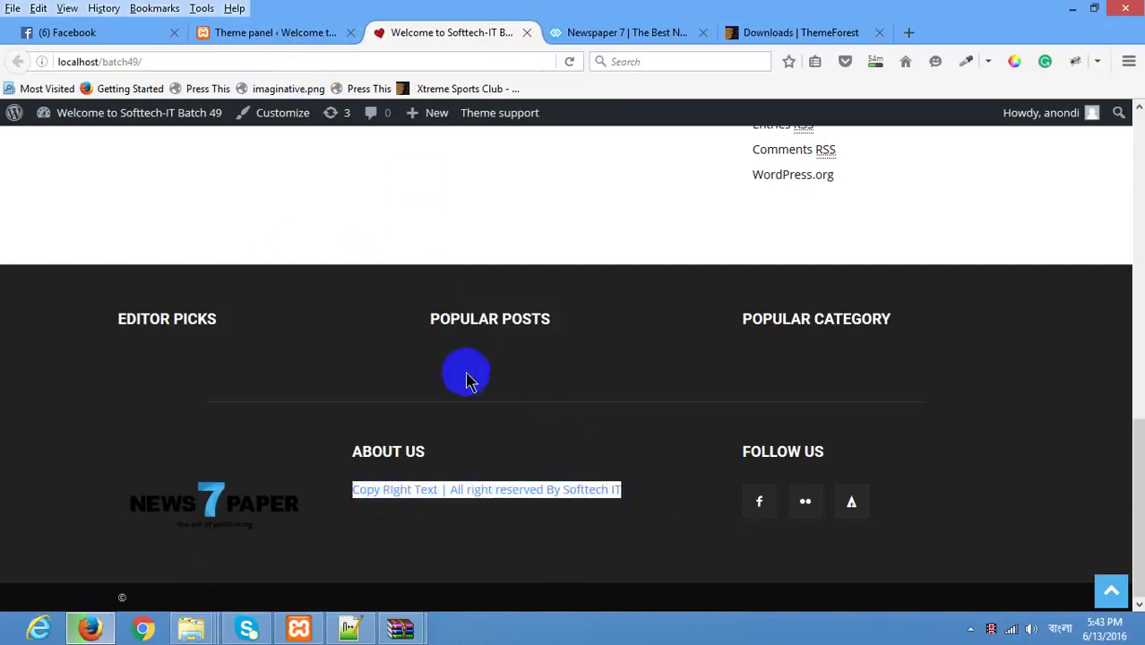
pyautogui.click(429, 472)
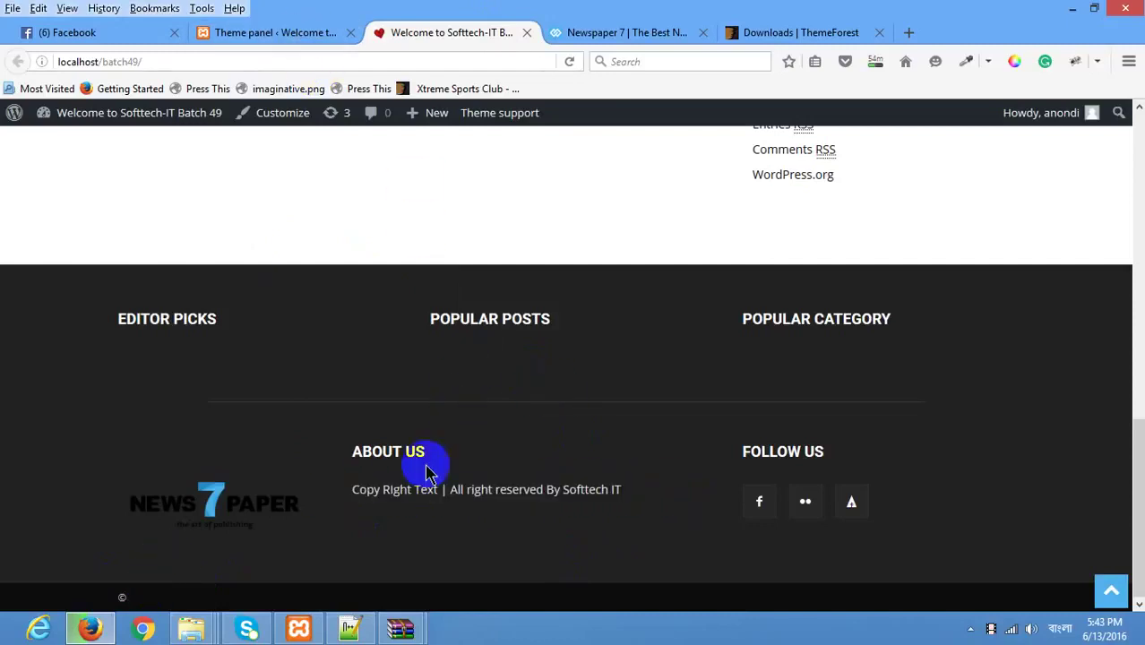
pyautogui.click(280, 30)
# Step: Remove the entire copyright line from the Footer text field in the theme panel
pyautogui.scroll(-2, 714, 338)
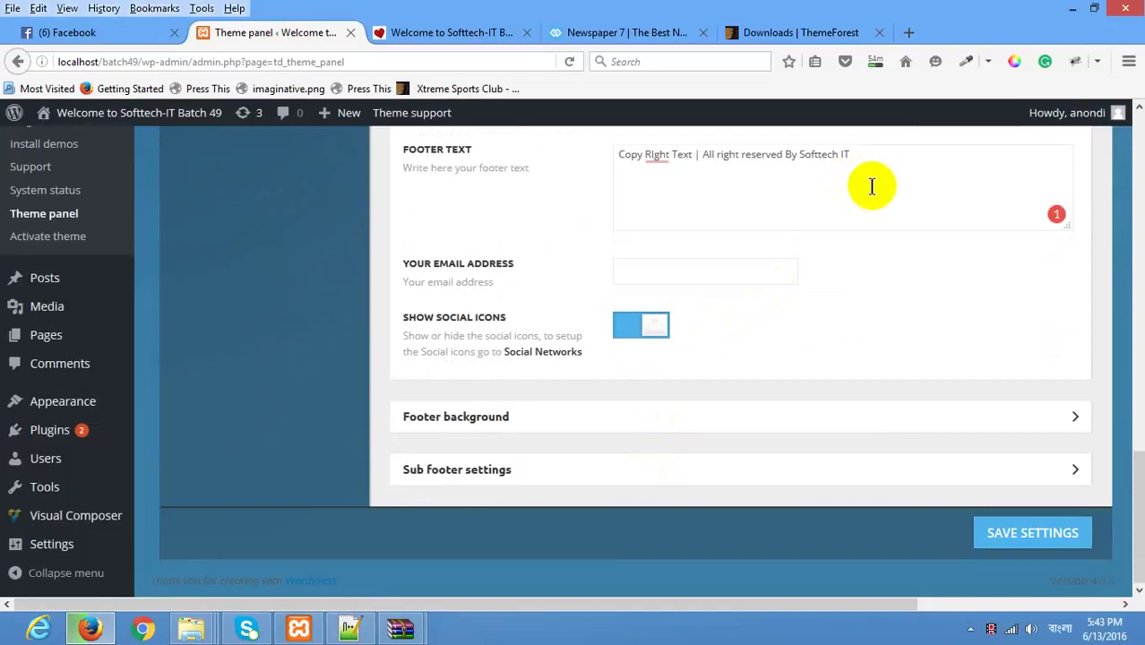
pyautogui.moveTo(856, 160); pyautogui.dragTo(583, 162)
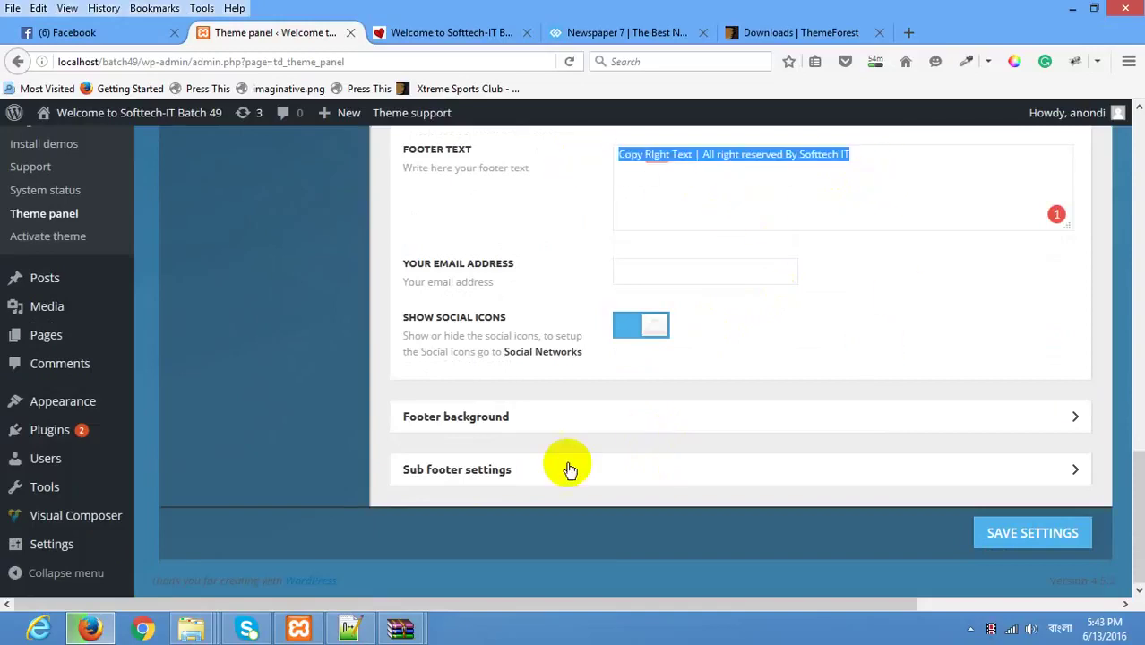
pyautogui.press('BackSpace')
# Step: Expand the Footer background section and look over its repeat, size, position and opacity options
pyautogui.click(606, 415)
pyautogui.scroll(-5, 606, 412)
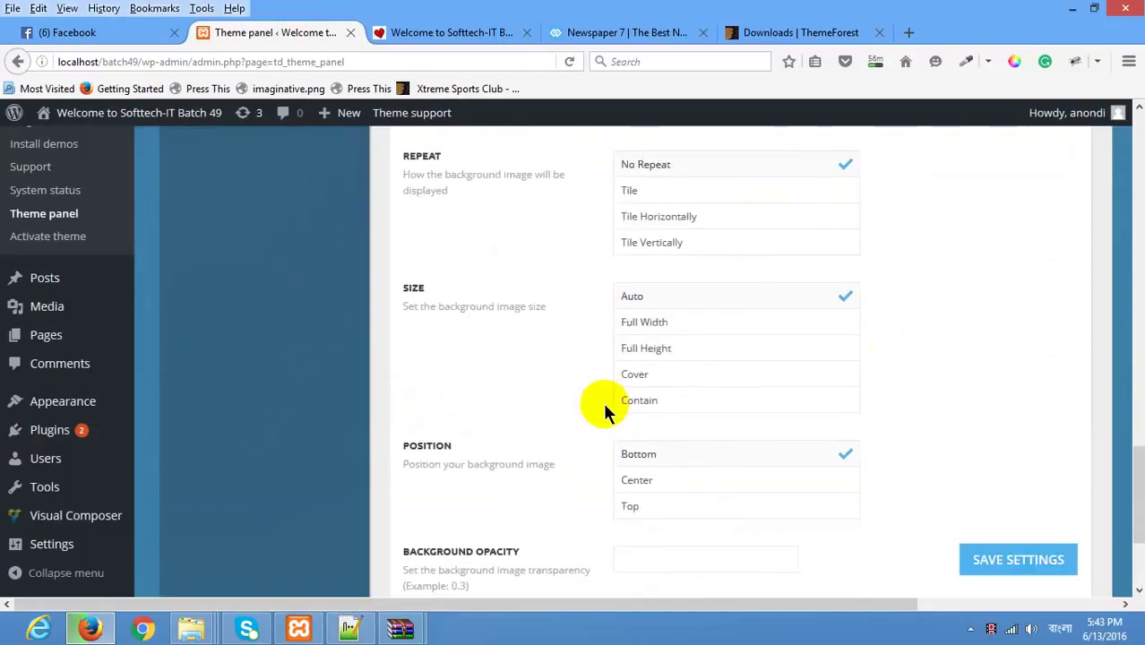
pyautogui.scroll(-2, 605, 412)
# Step: In Sub footer settings, set the footer copyright text to "Copy RIght Text | All right reserved By Softtech IT" and save the settings
pyautogui.click(1041, 466)
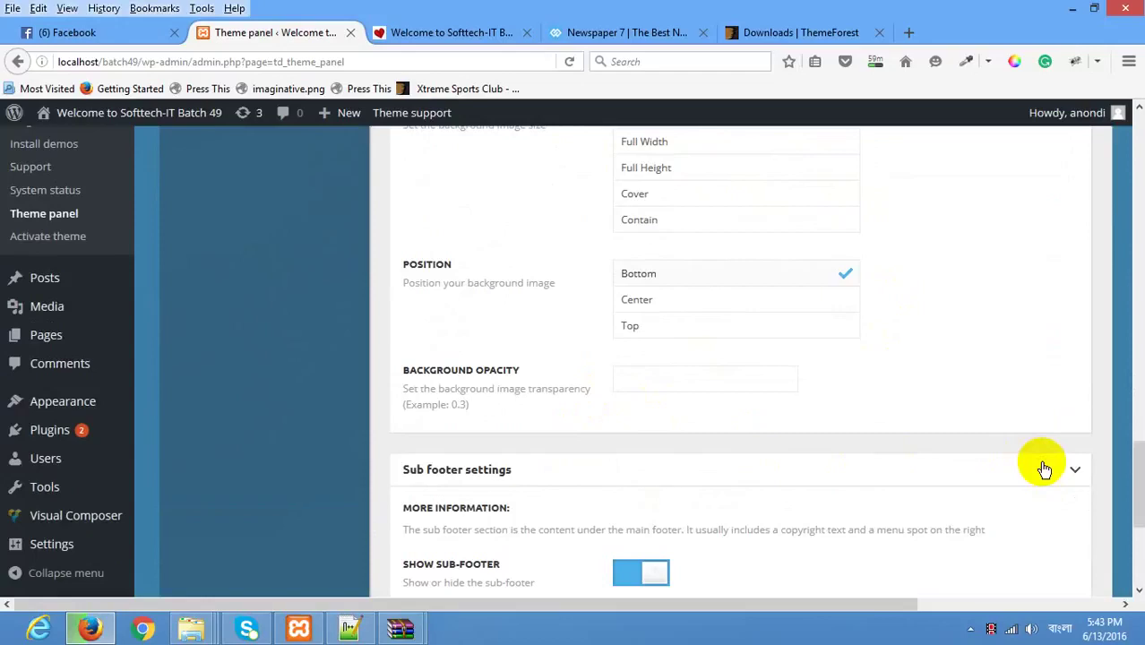
pyautogui.scroll(-3, 647, 436)
pyautogui.scroll(6, 685, 358)
pyautogui.scroll(-5, 697, 376)
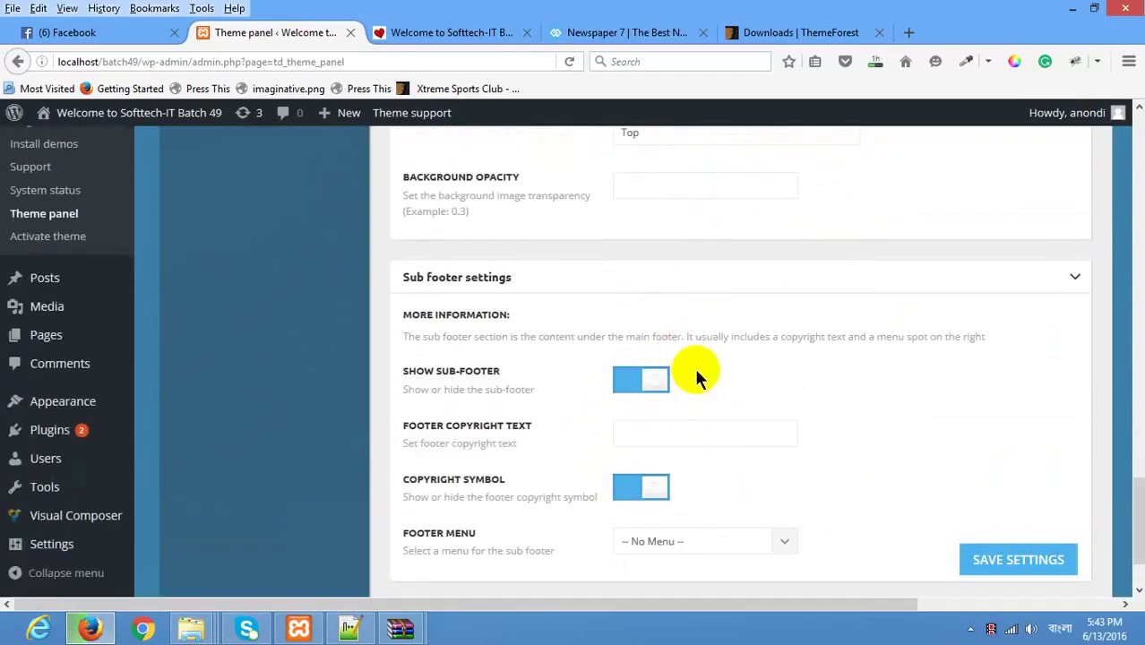
pyautogui.scroll(-2, 683, 383)
pyautogui.click(655, 333)
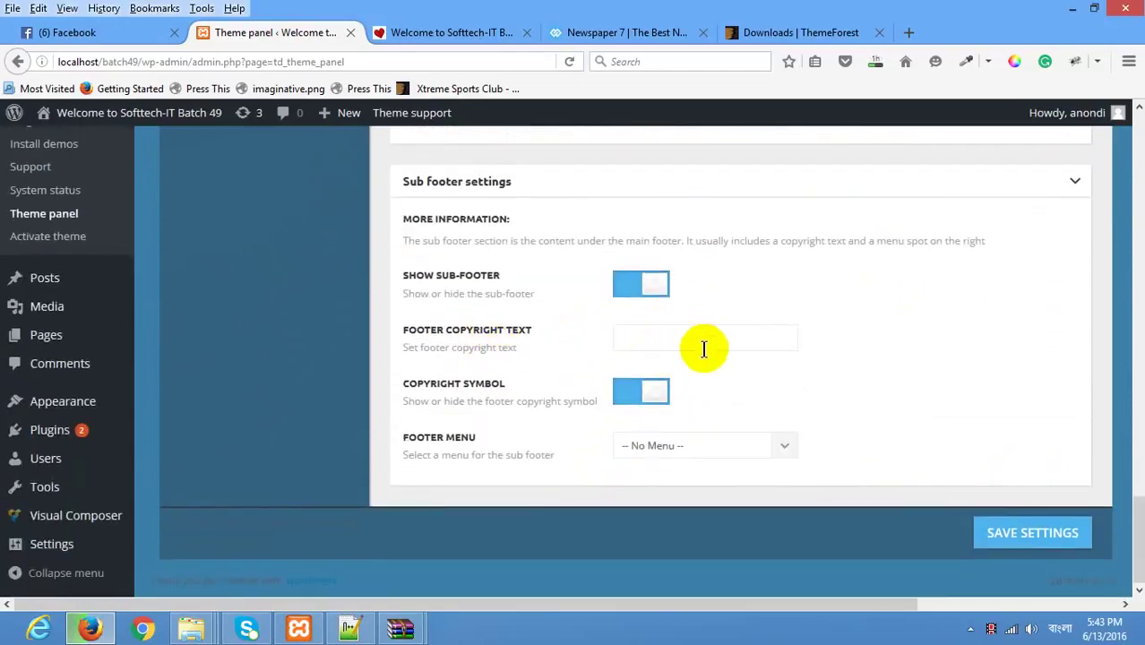
pyautogui.hotkey('ctrl', 'v')
pyautogui.moveTo(395, 330); pyautogui.dragTo(518, 329)
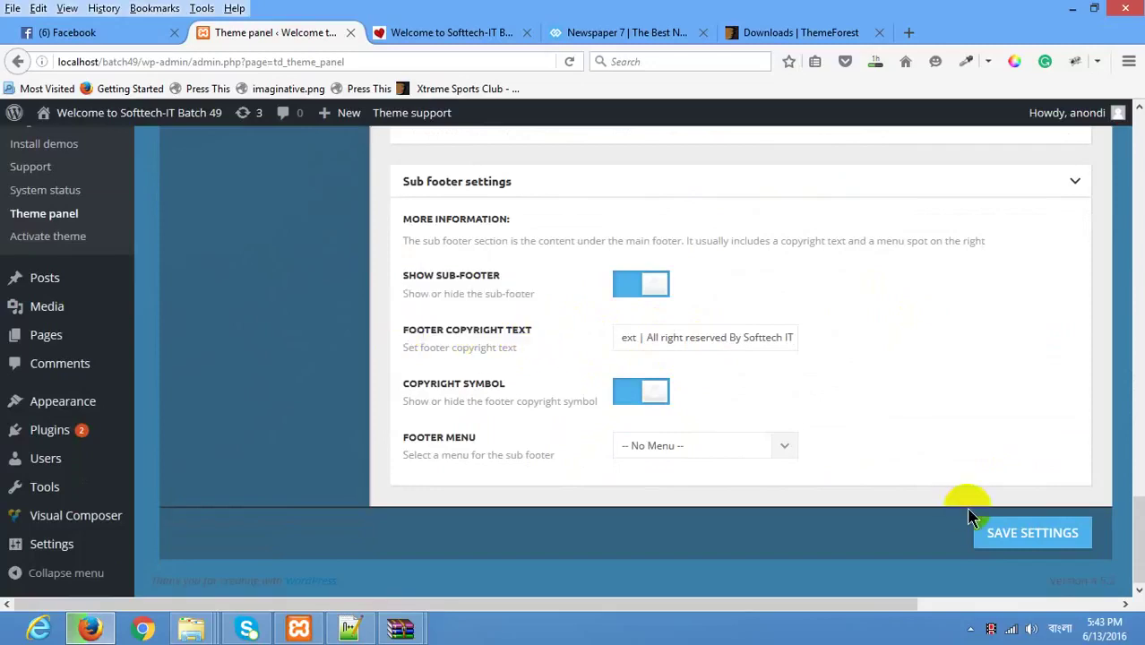
pyautogui.click(1004, 530)
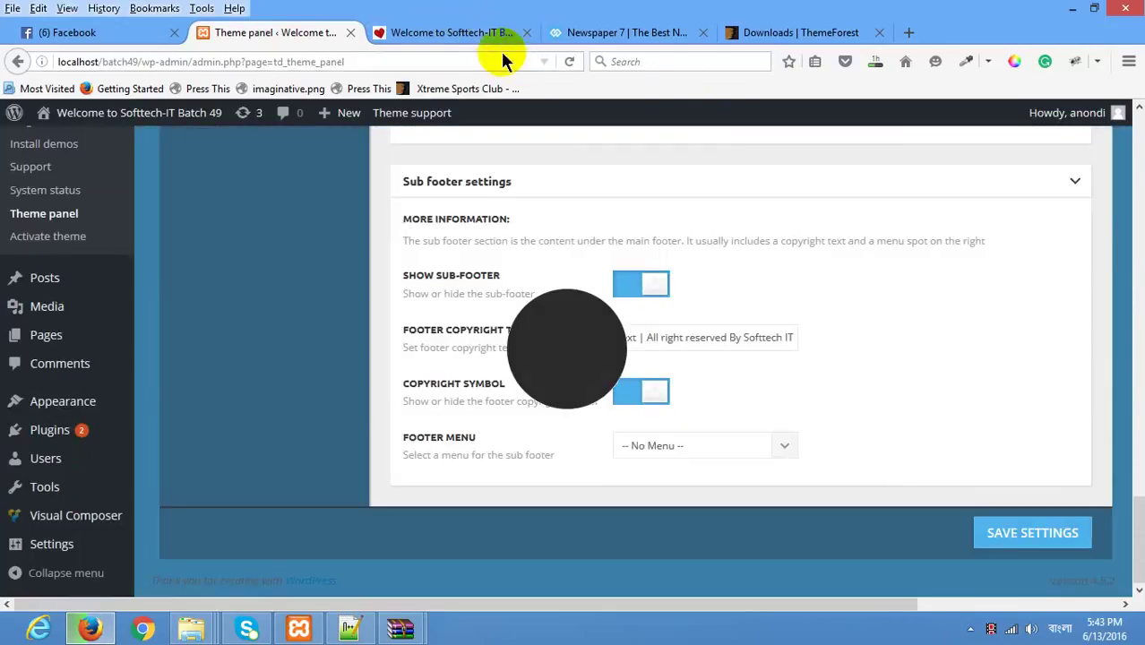
# Step: Reload the front page to check the copyright line in its sub-footer, and return to the theme panel
pyautogui.click(481, 33)
pyautogui.rightClick(452, 208)
pyautogui.click(562, 244)
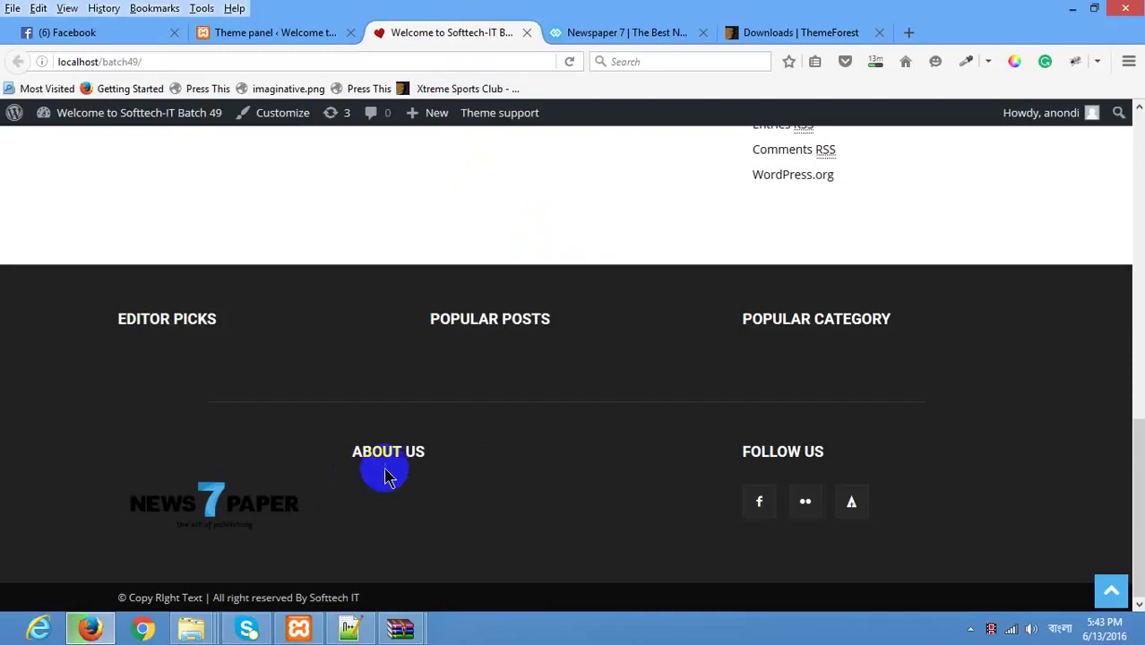
pyautogui.scroll(4, 386, 473)
pyautogui.click(273, 32)
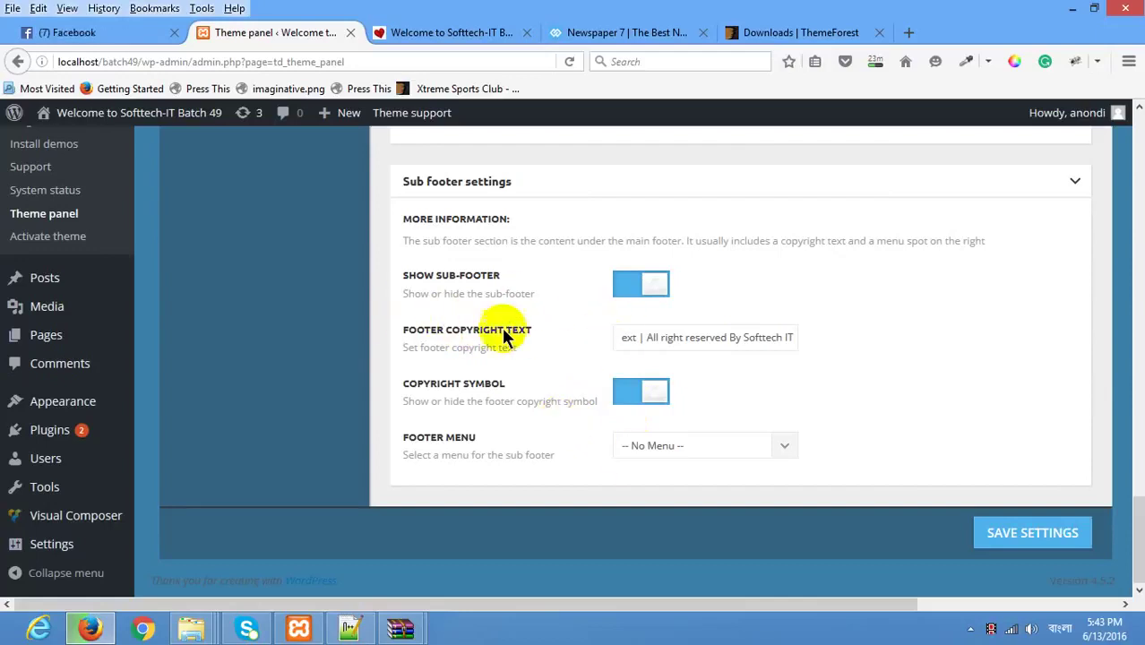
# Step: Reopen the front page, inspect its footer columns, and reload it once more
pyautogui.scroll(15, 515, 332)
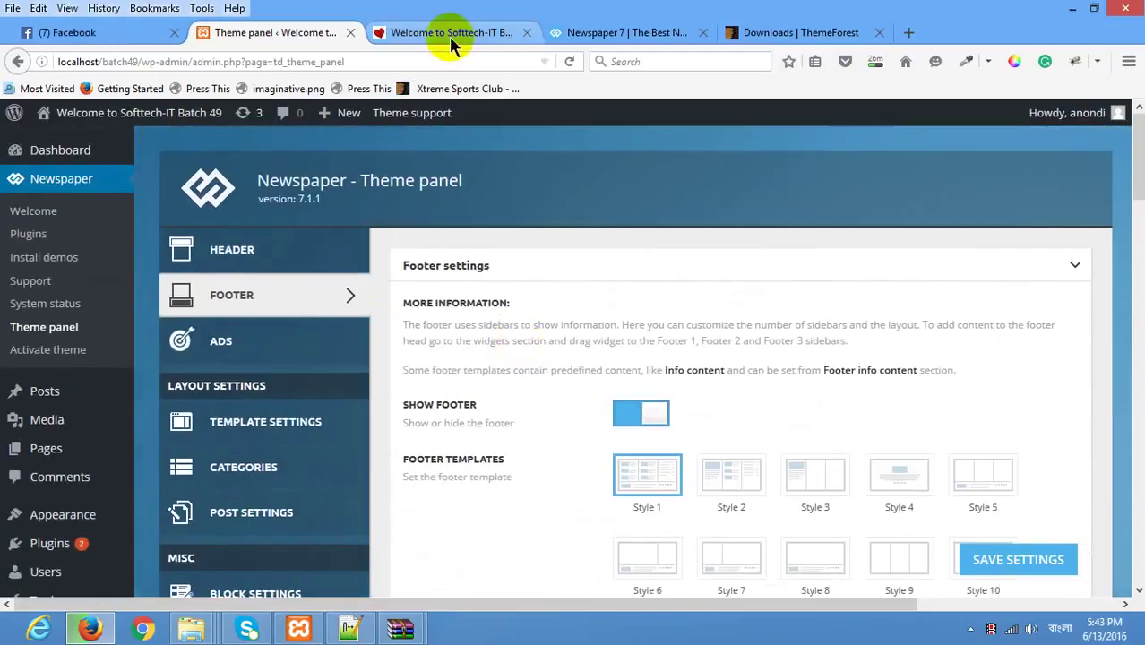
pyautogui.click(449, 36)
pyautogui.scroll(-3, 538, 387)
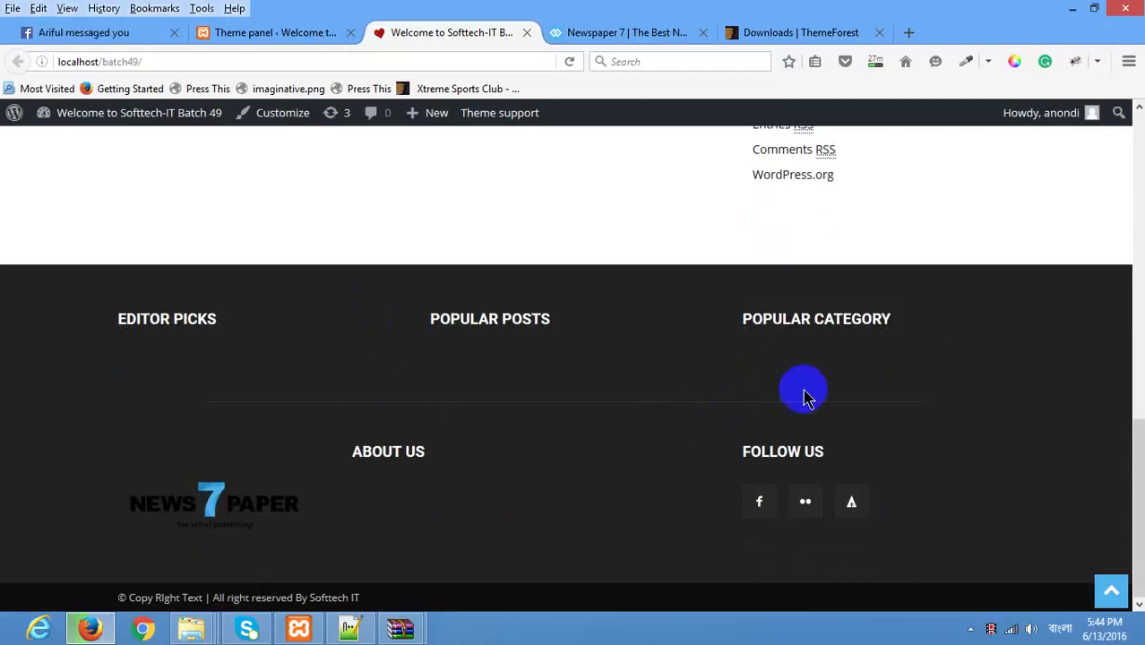
pyautogui.rightClick(459, 215)
pyautogui.click(572, 225)
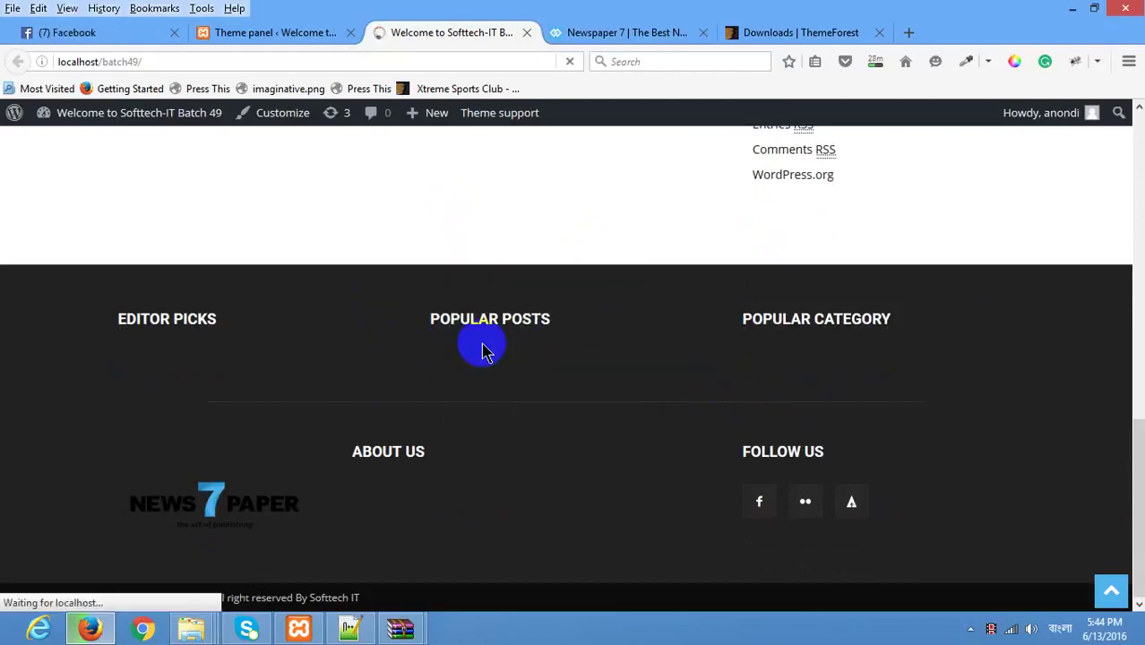
# Step: Open the Newspaper demo site and examine how its footer sections are filled
pyautogui.click(792, 32)
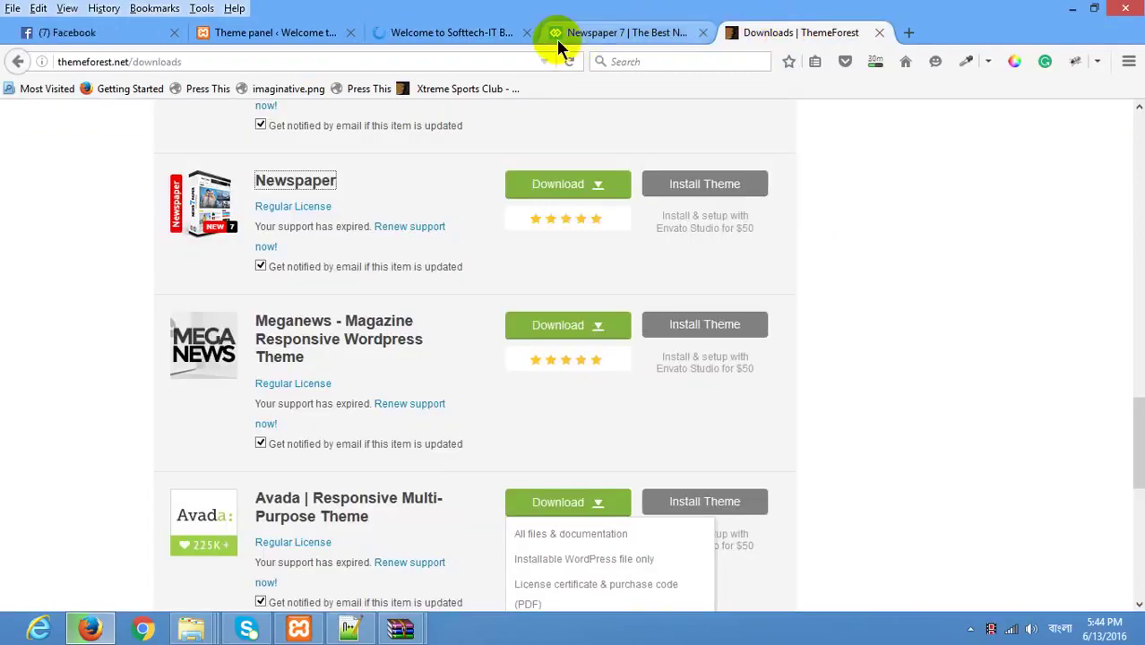
pyautogui.click(556, 39)
pyautogui.scroll(-15, 455, 397)
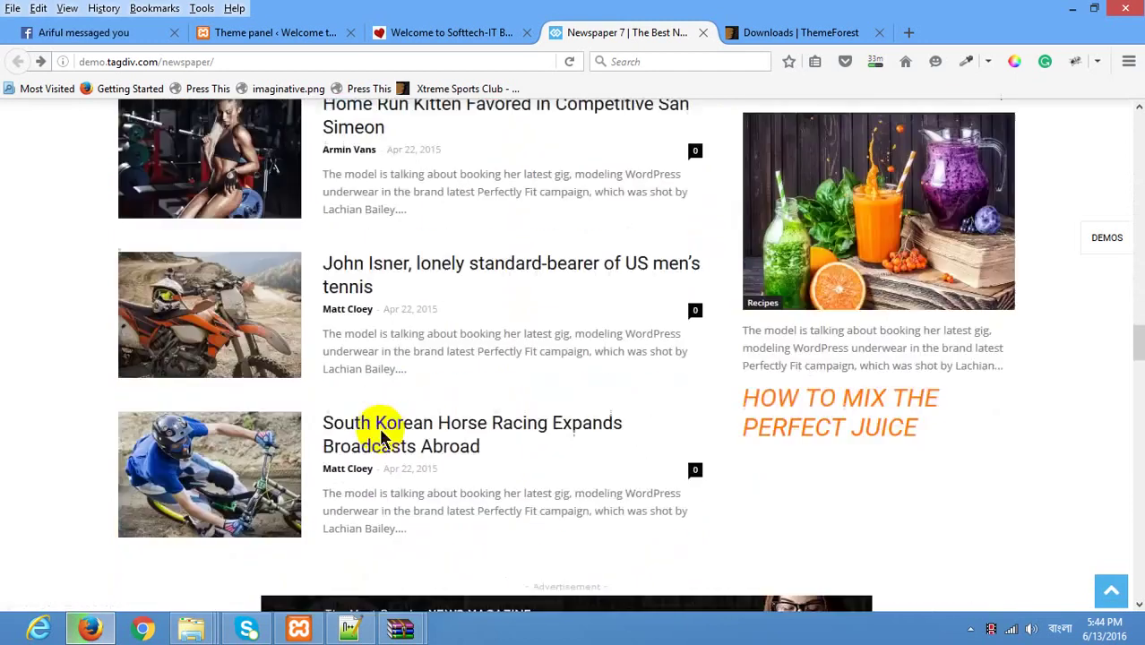
pyautogui.scroll(-20, 395, 394)
pyautogui.scroll(5, 408, 403)
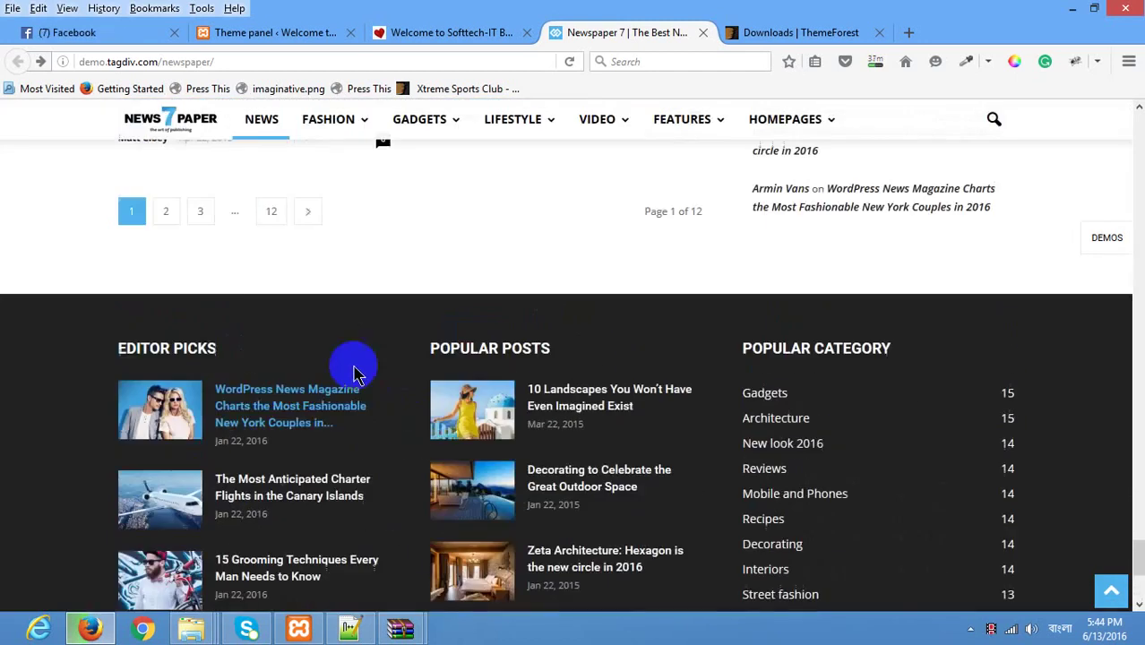
pyautogui.scroll(-5, 354, 372)
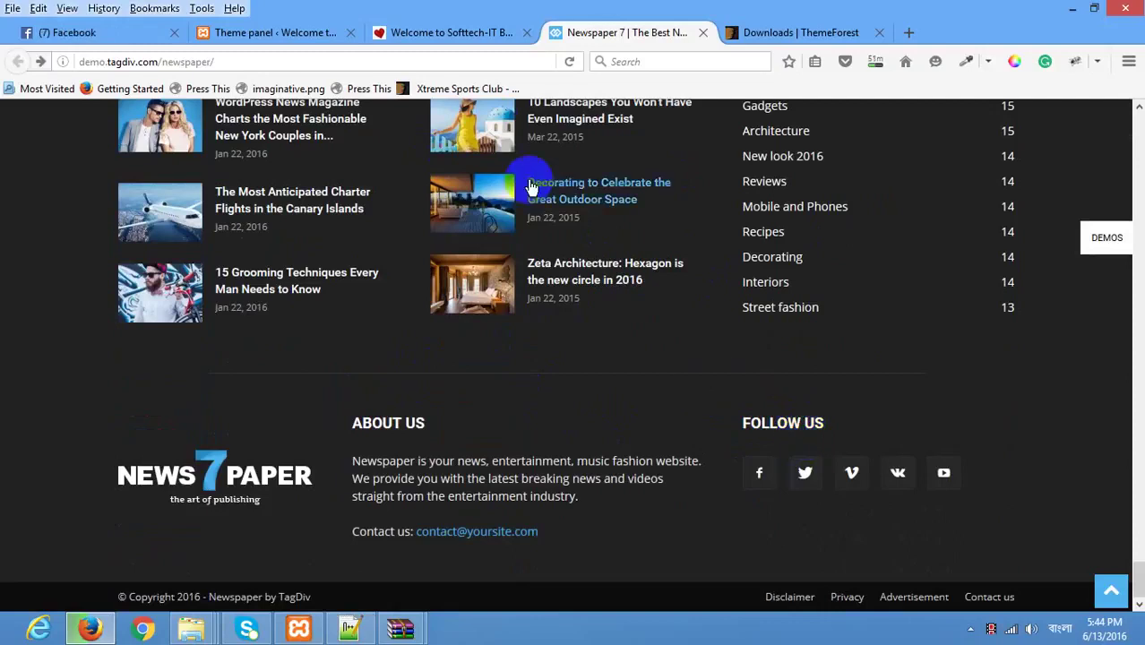
# Step: Compare the site's own front page footer with the demo and return to the theme panel
pyautogui.click(459, 32)
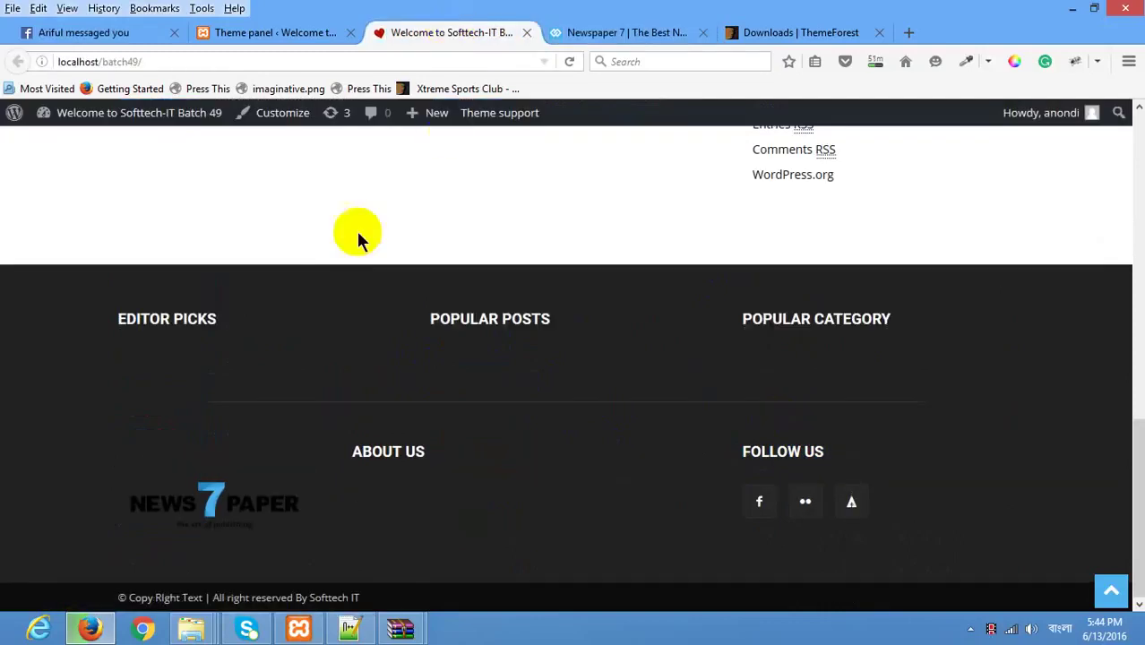
pyautogui.scroll(2, 345, 206)
pyautogui.click(290, 34)
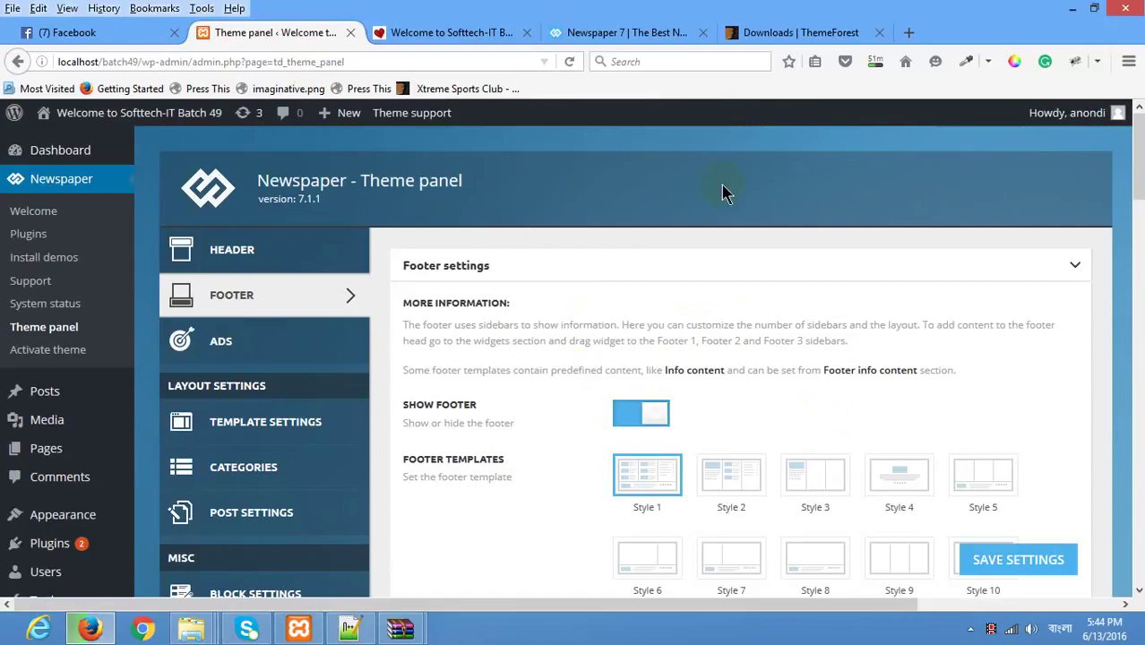
# Step: Examine the demo site's Editor Picks, Popular Posts and Popular Category footer columns and the content blocks above them
pyautogui.click(618, 33)
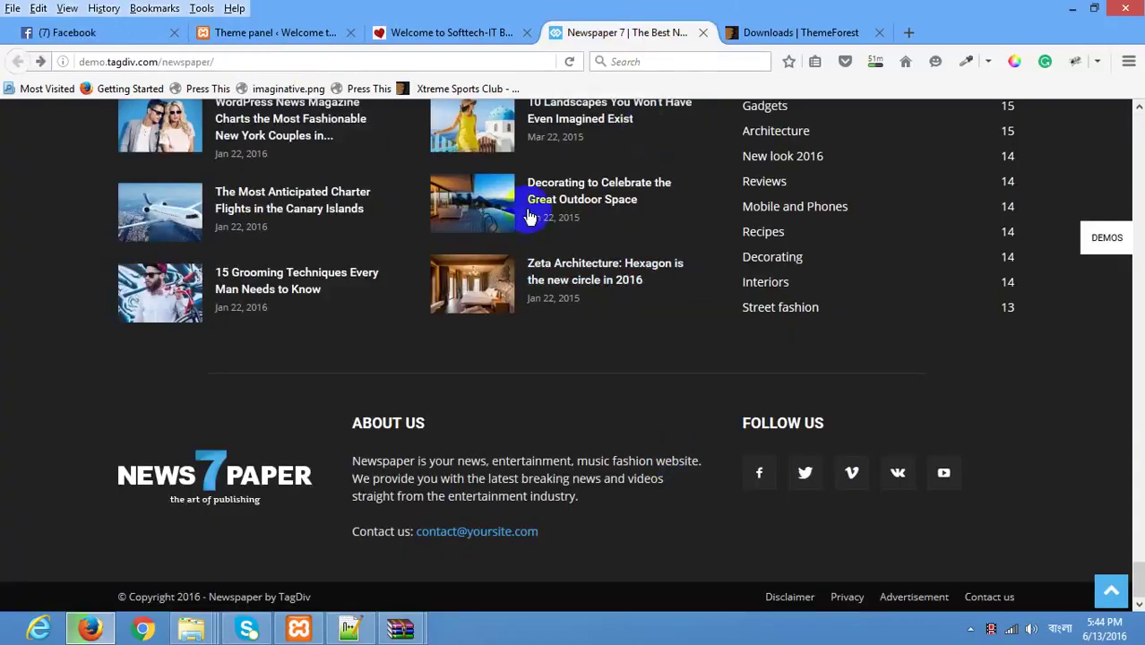
pyautogui.scroll(2, 523, 276)
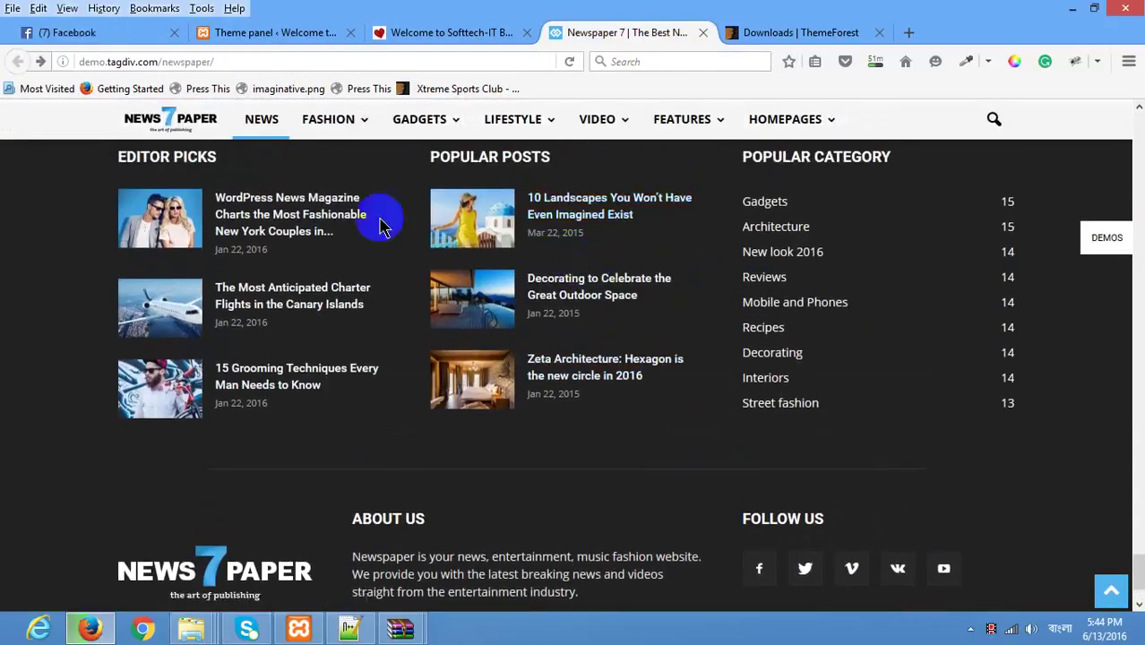
pyautogui.scroll(2, 358, 215)
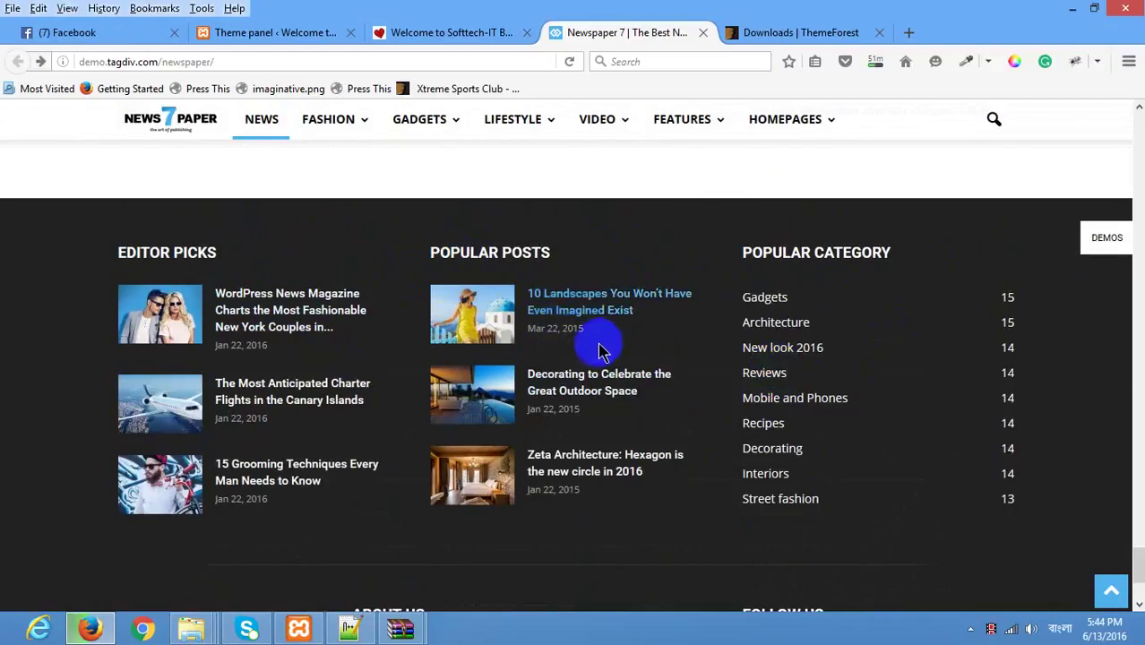
pyautogui.scroll(-4, 596, 336)
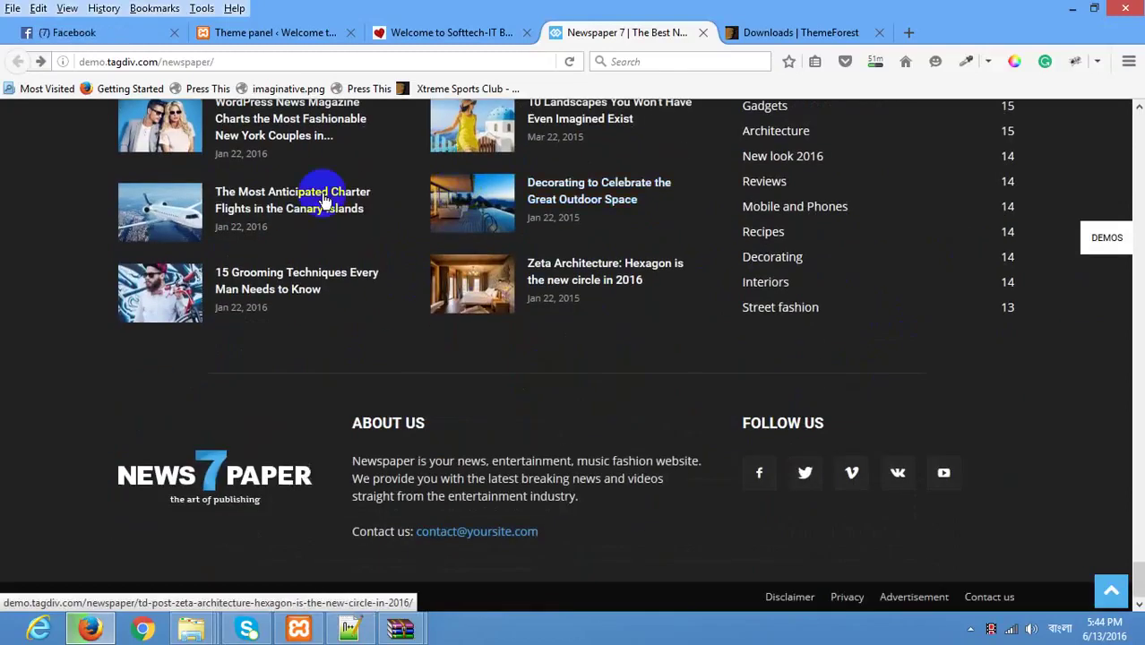
pyautogui.scroll(4, 163, 190)
pyautogui.scroll(10, 899, 396)
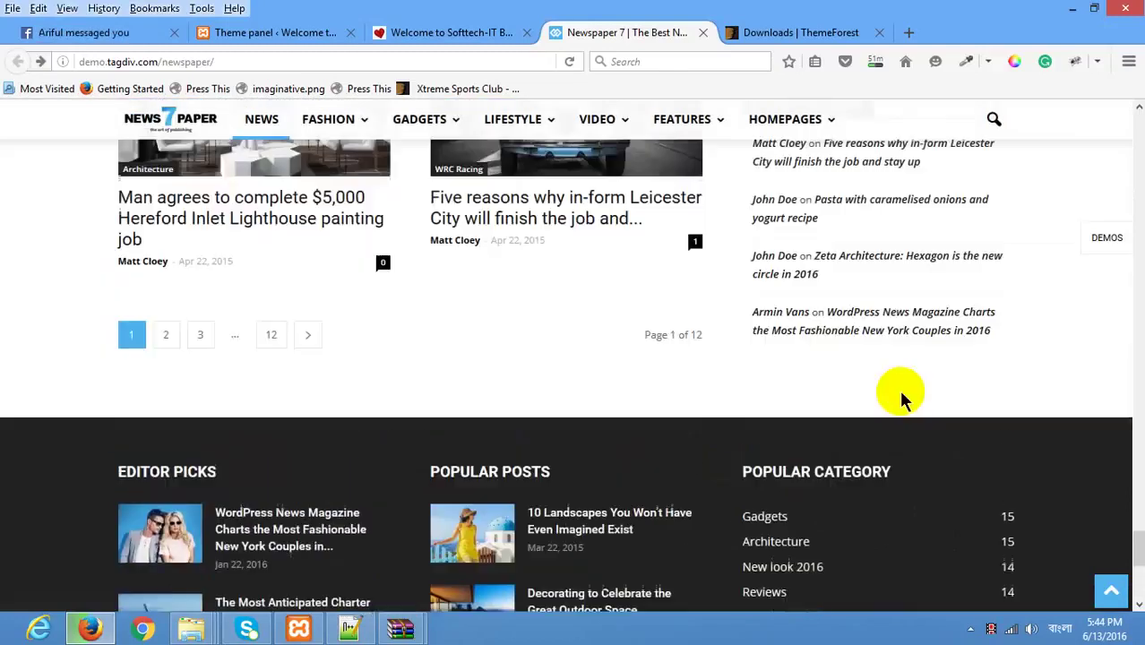
pyautogui.scroll(15, 841, 354)
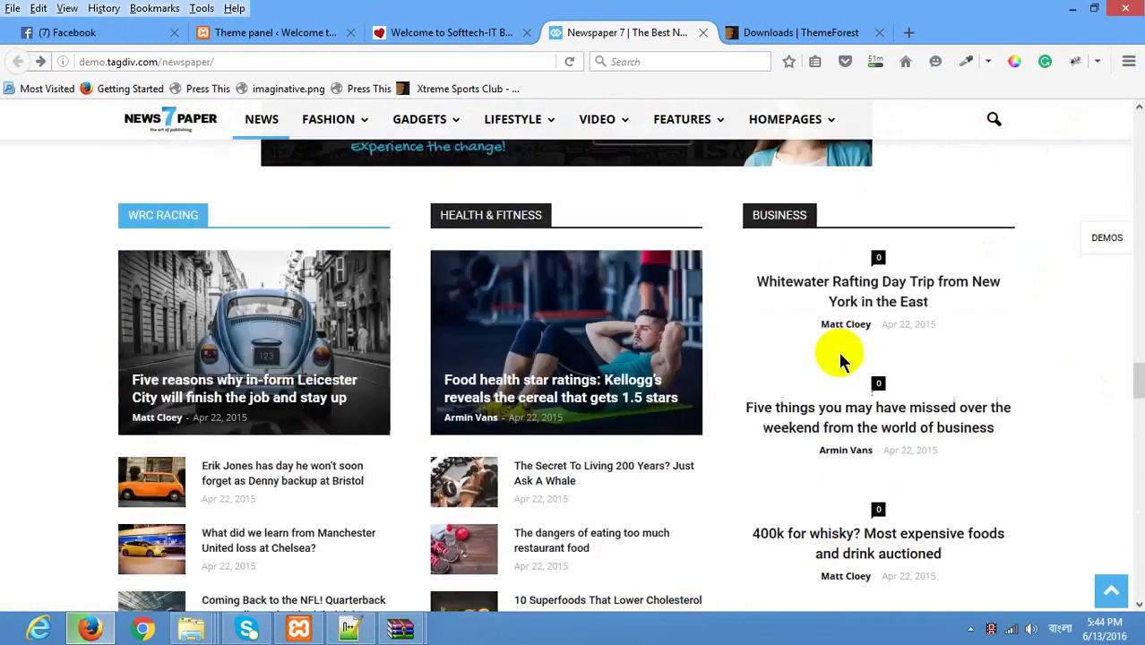
pyautogui.scroll(-15, 840, 358)
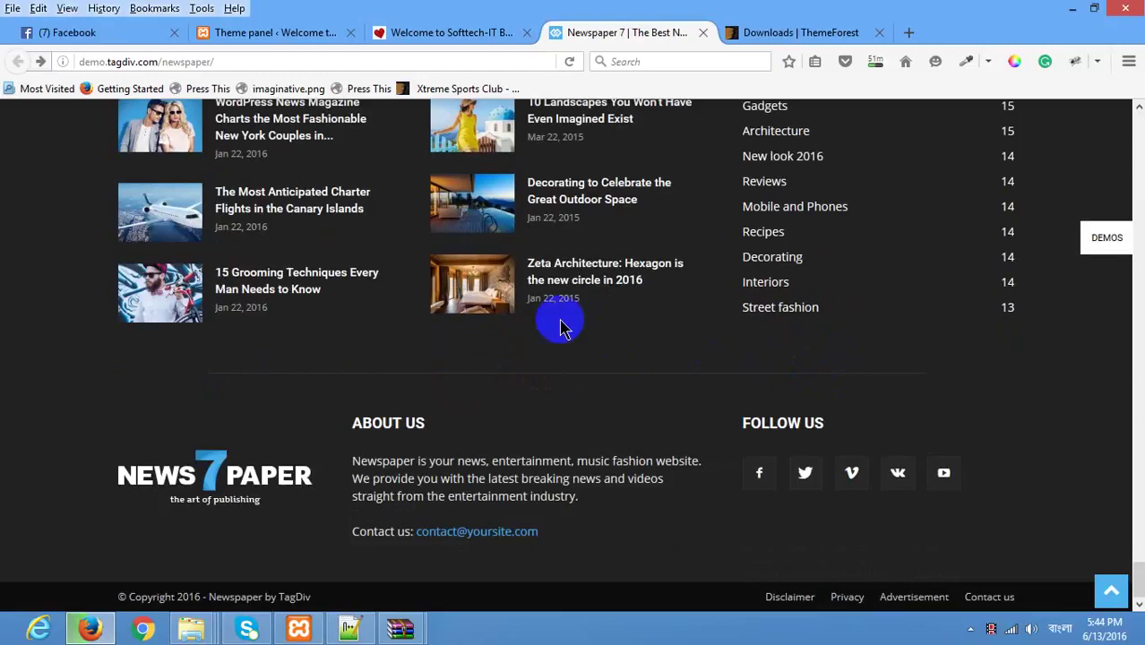
# Step: Return to the site's WordPress admin and open the Widgets page
pyautogui.click(122, 30)
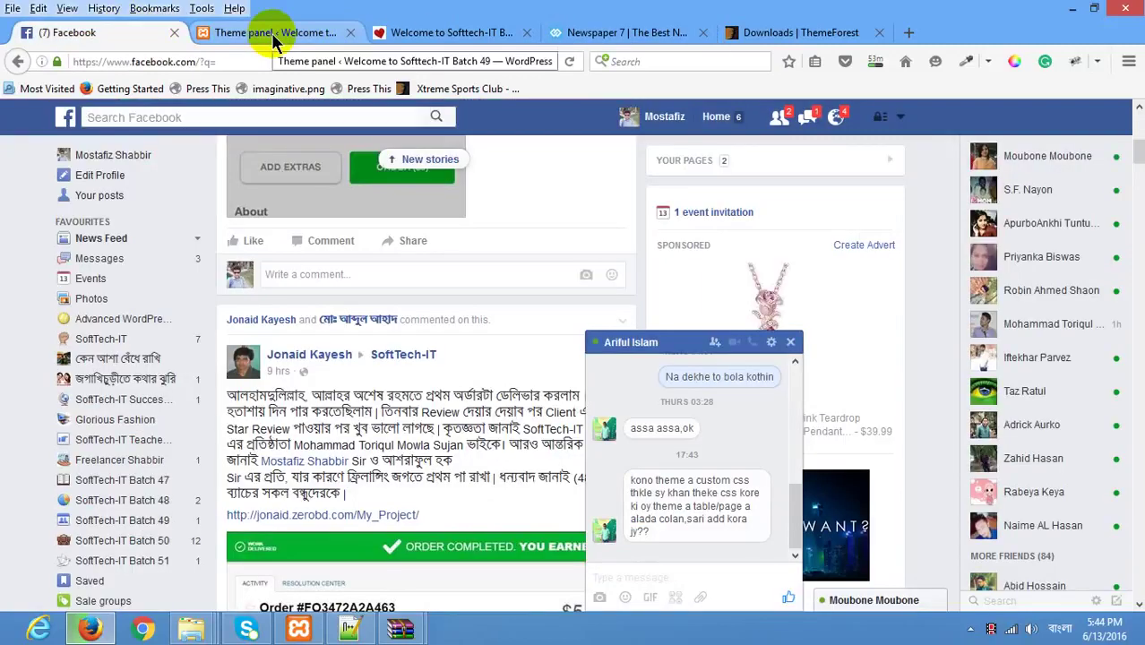
pyautogui.click(274, 36)
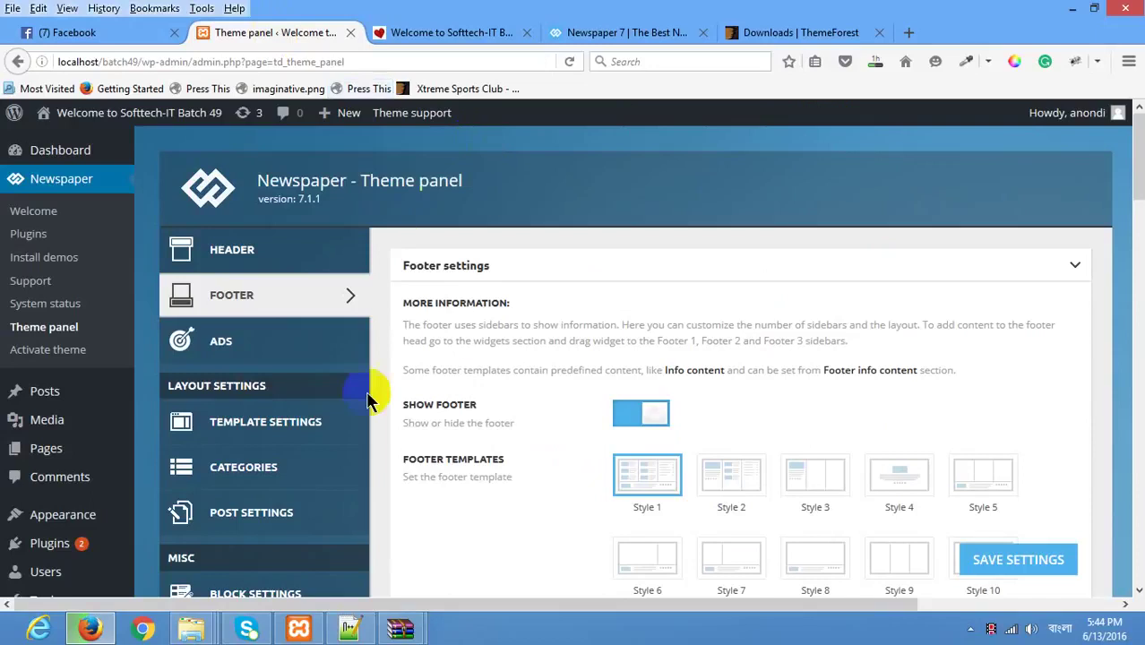
pyautogui.scroll(-2, 333, 330)
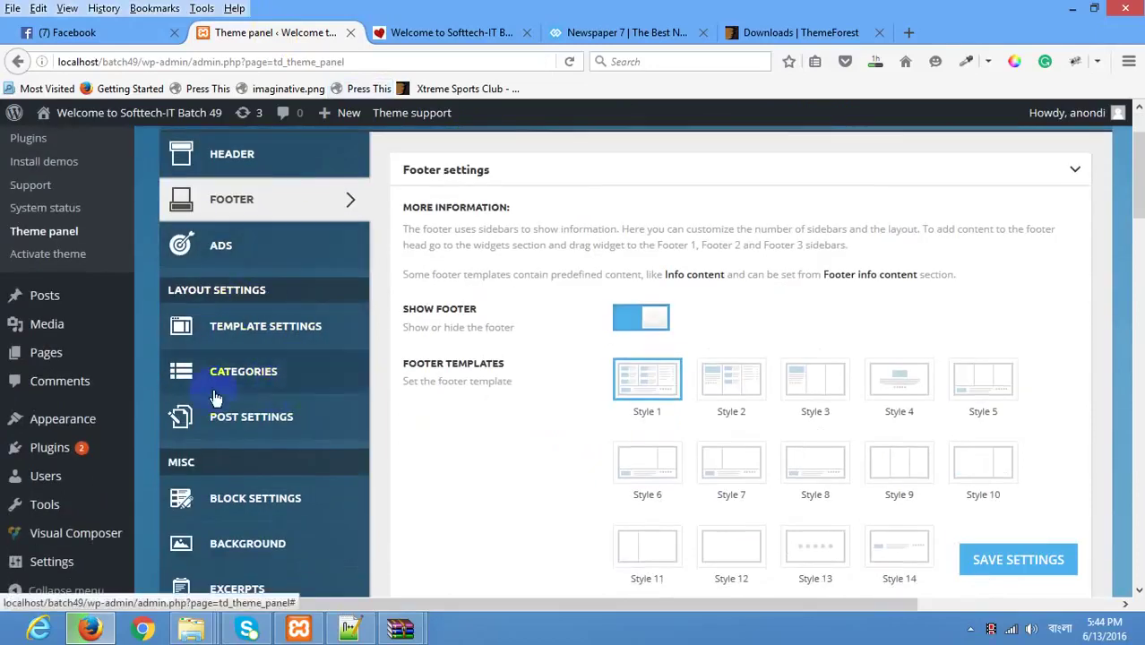
pyautogui.moveTo(42, 431)
pyautogui.scroll(-3, 41, 439)
pyautogui.moveTo(49, 401)
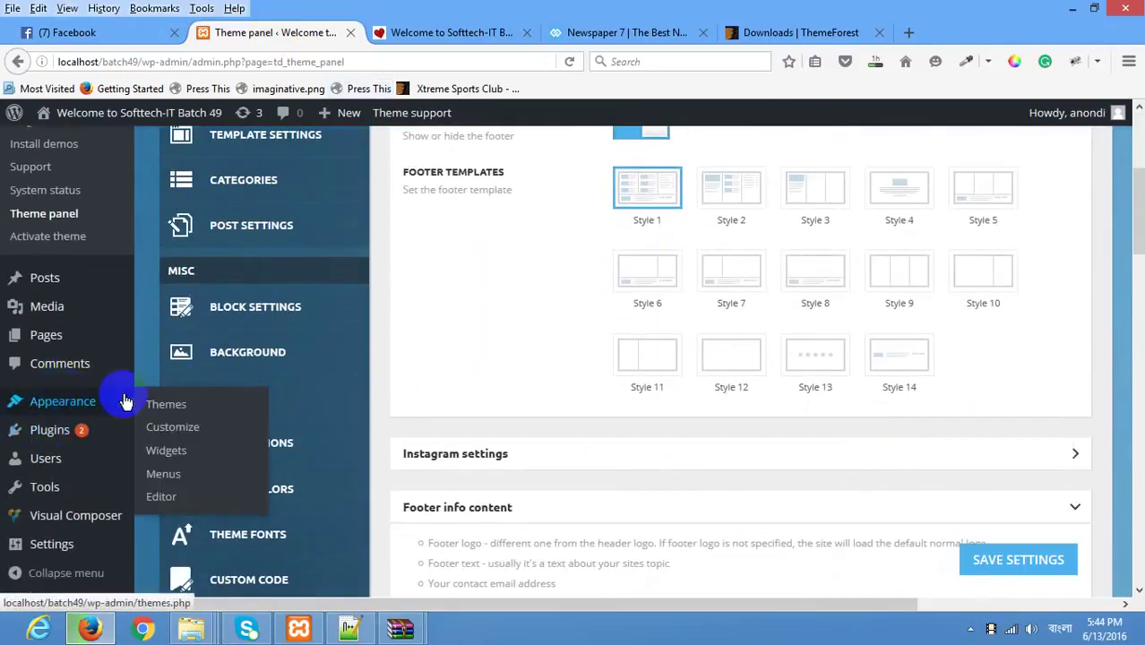
pyautogui.click(167, 451)
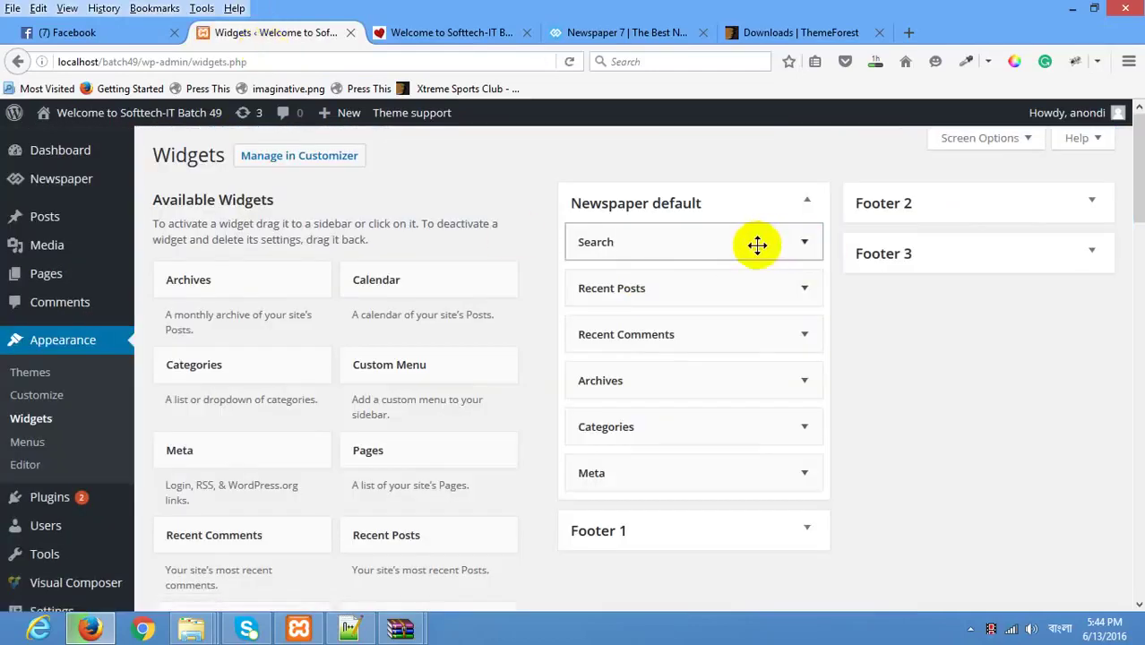
# Step: View the Search widget's settings in the Newspaper default sidebar, close them, and expand the Footer 1 widget area
pyautogui.click(805, 241)
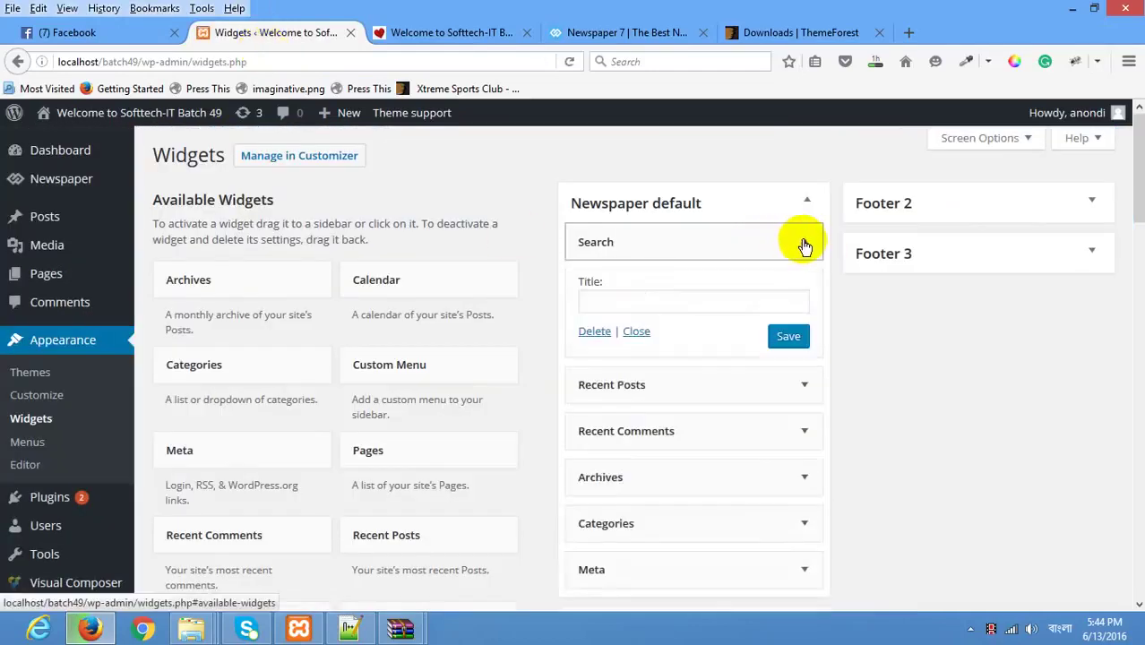
pyautogui.click(804, 244)
pyautogui.scroll(-3, 736, 230)
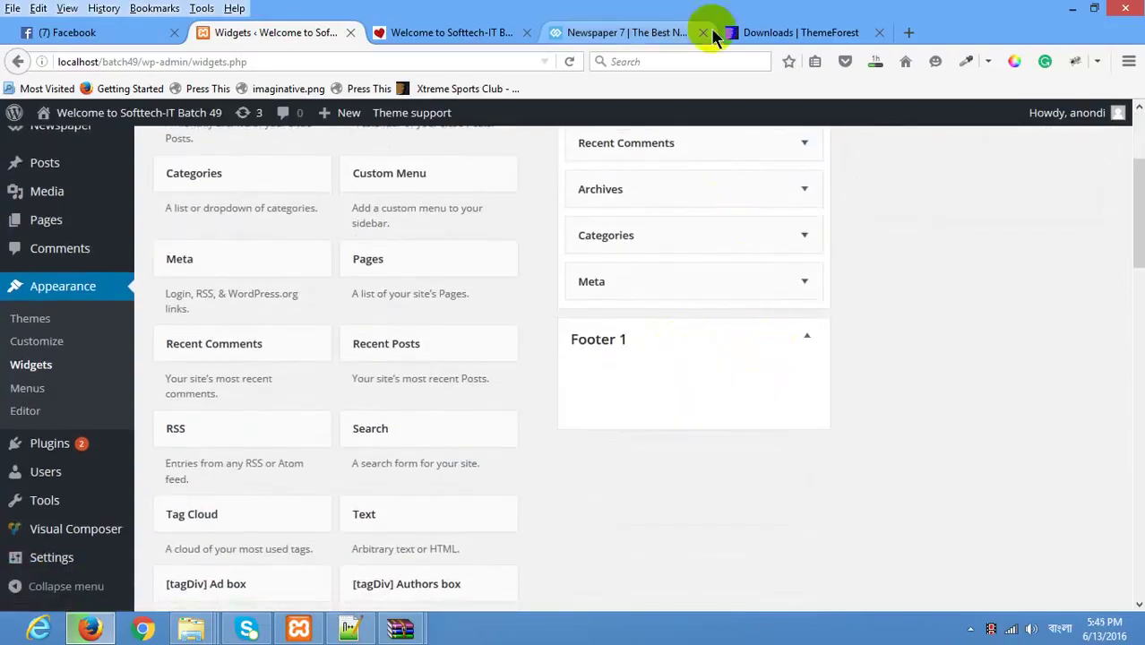
# Step: Examine the Editor Picks and Popular Posts footer columns on the demo site and return to the Widgets page
pyautogui.click(797, 33)
pyautogui.click(618, 32)
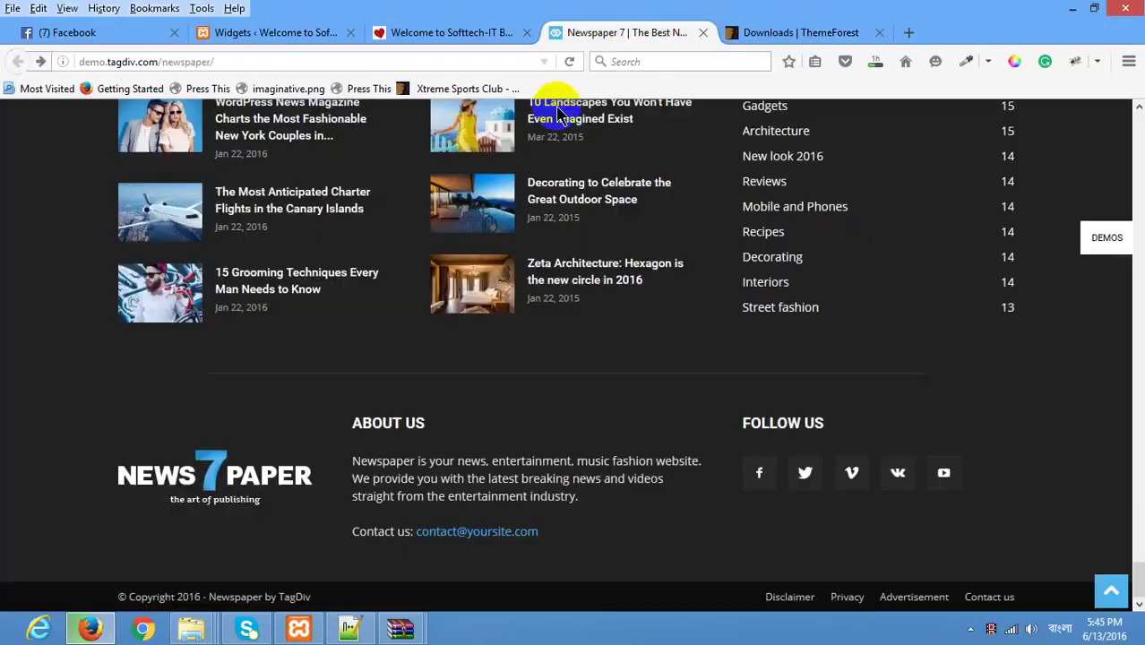
pyautogui.scroll(4, 412, 318)
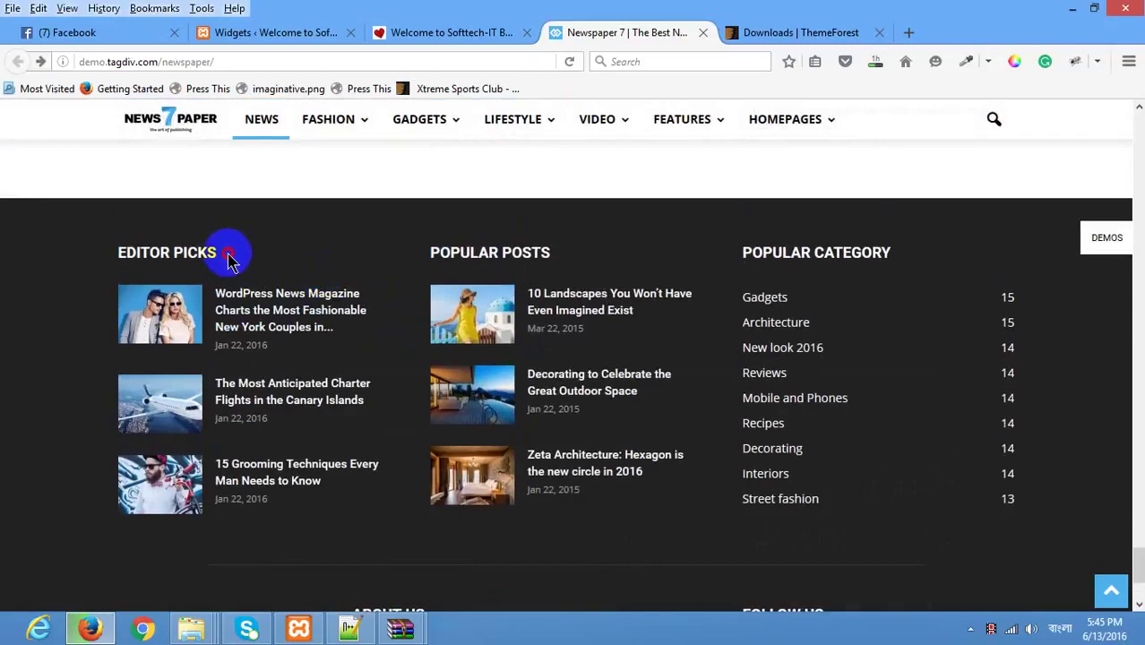
pyautogui.moveTo(228, 258); pyautogui.dragTo(118, 251)
pyautogui.moveTo(263, 253); pyautogui.dragTo(170, 251)
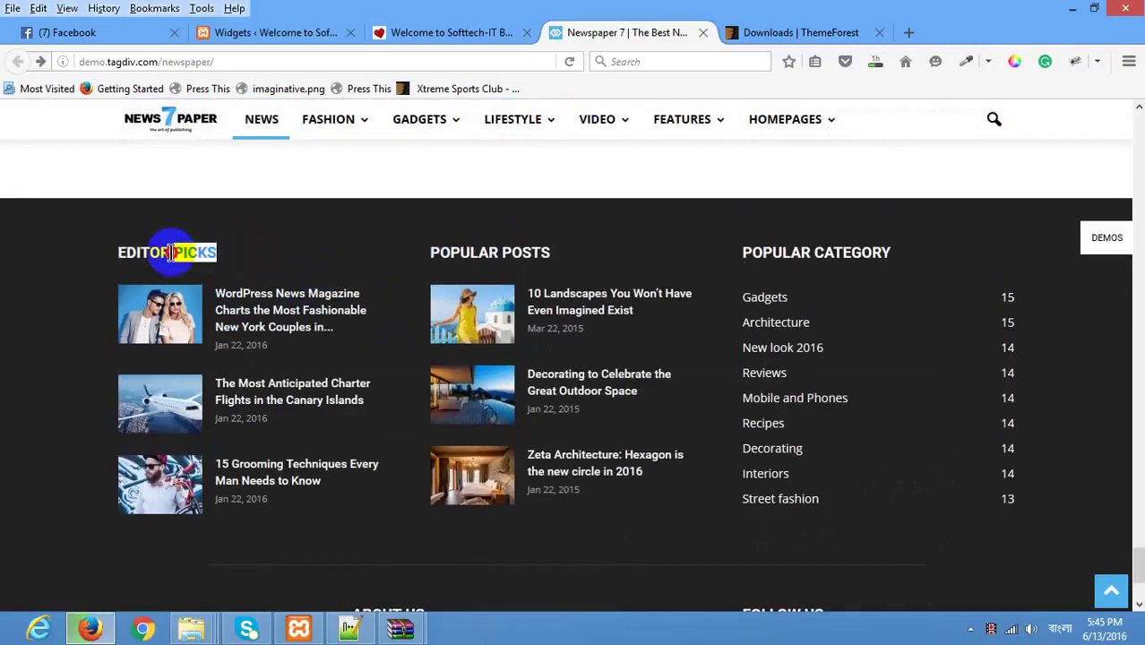
pyautogui.moveTo(561, 256); pyautogui.dragTo(341, 260)
pyautogui.click(338, 260)
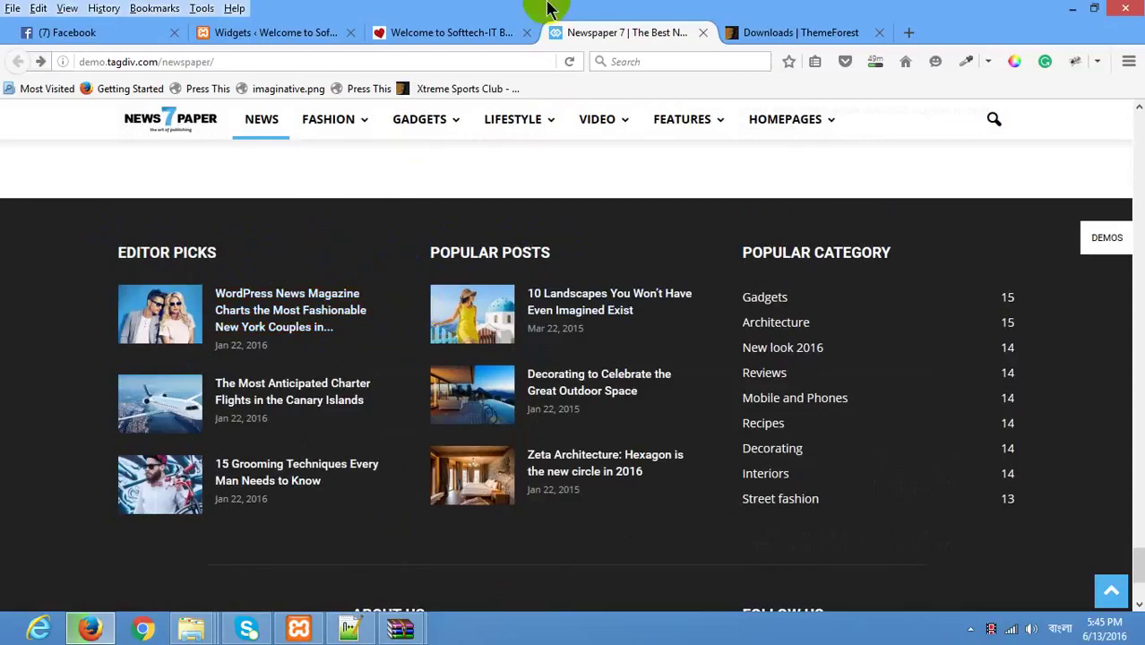
pyautogui.click(436, 30)
pyautogui.click(299, 31)
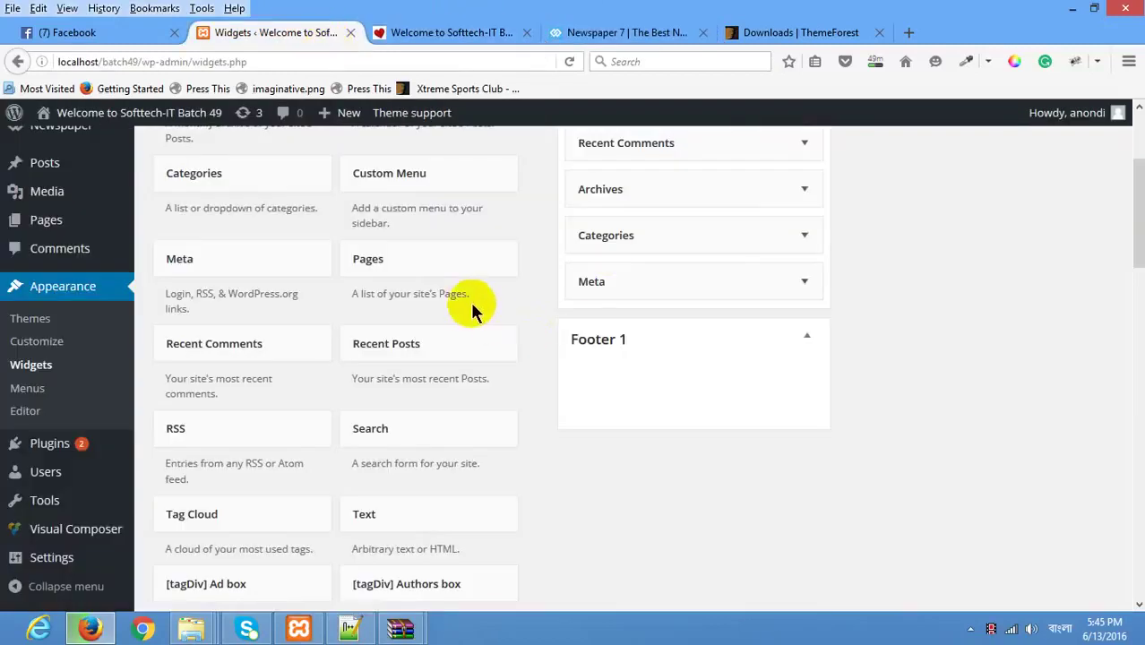
# Step: Look through the available widgets, including the [tagDiv] blocks, for one that suits the first footer column
pyautogui.scroll(3, 439, 324)
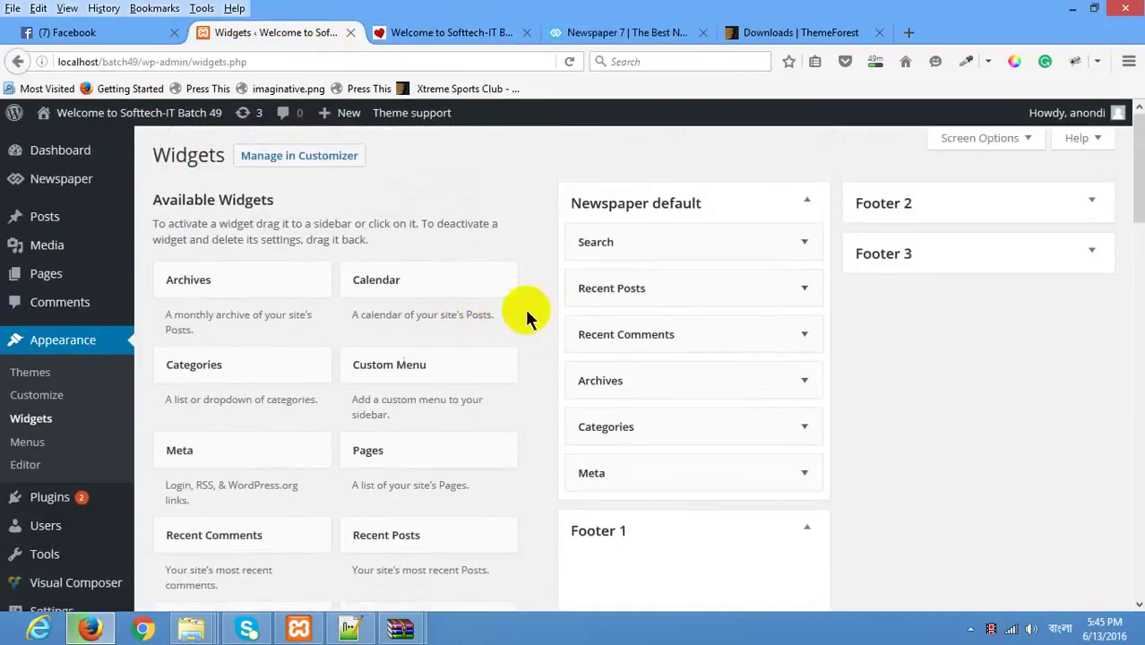
pyautogui.scroll(-2, 249, 452)
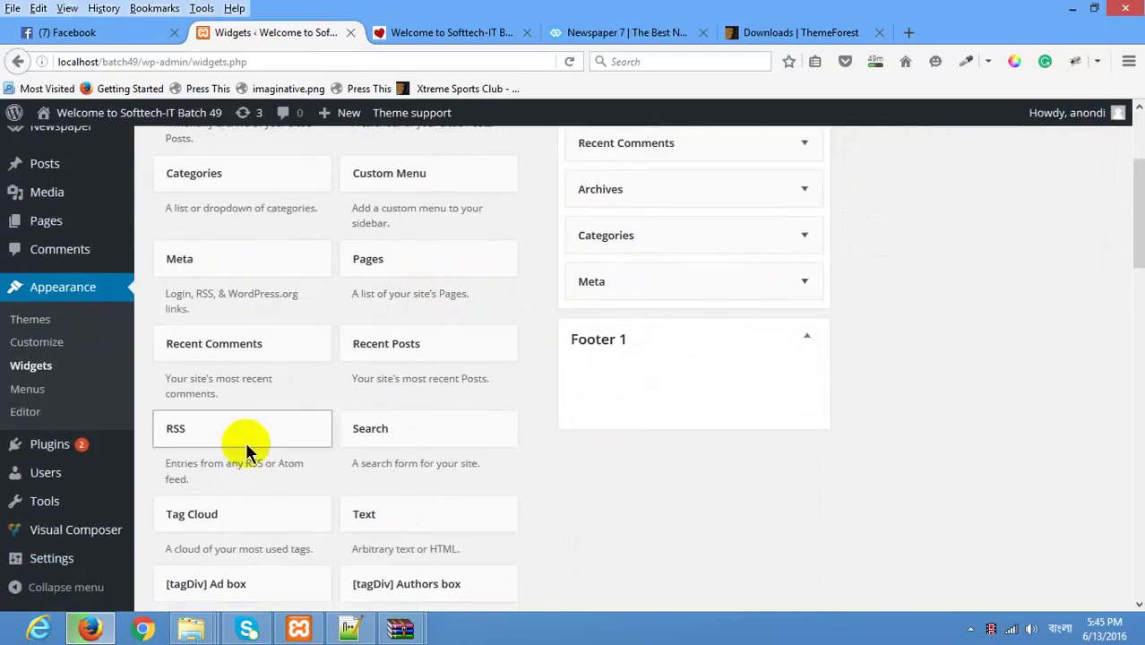
pyautogui.scroll(-2, 399, 359)
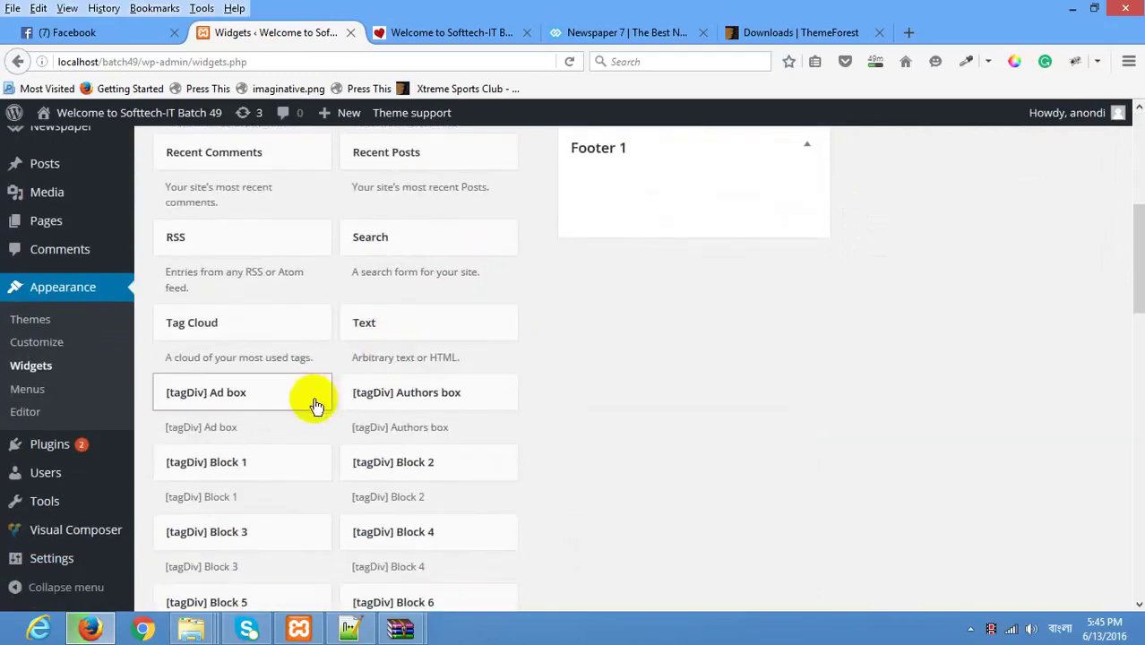
pyautogui.scroll(-1, 319, 405)
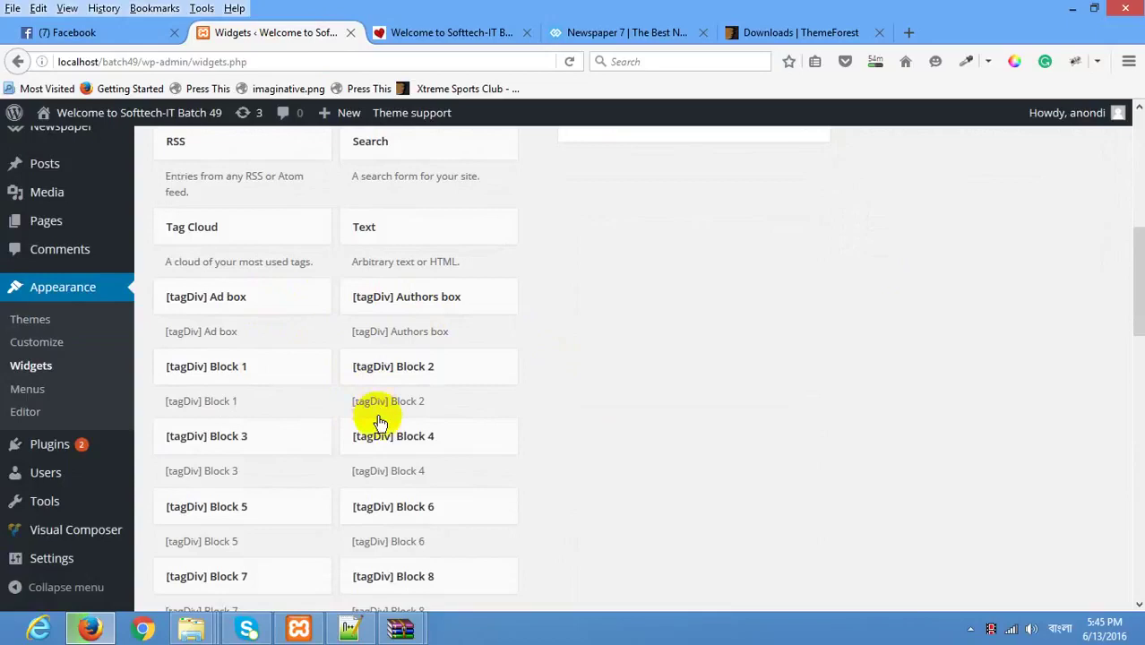
pyautogui.scroll(-4, 332, 335)
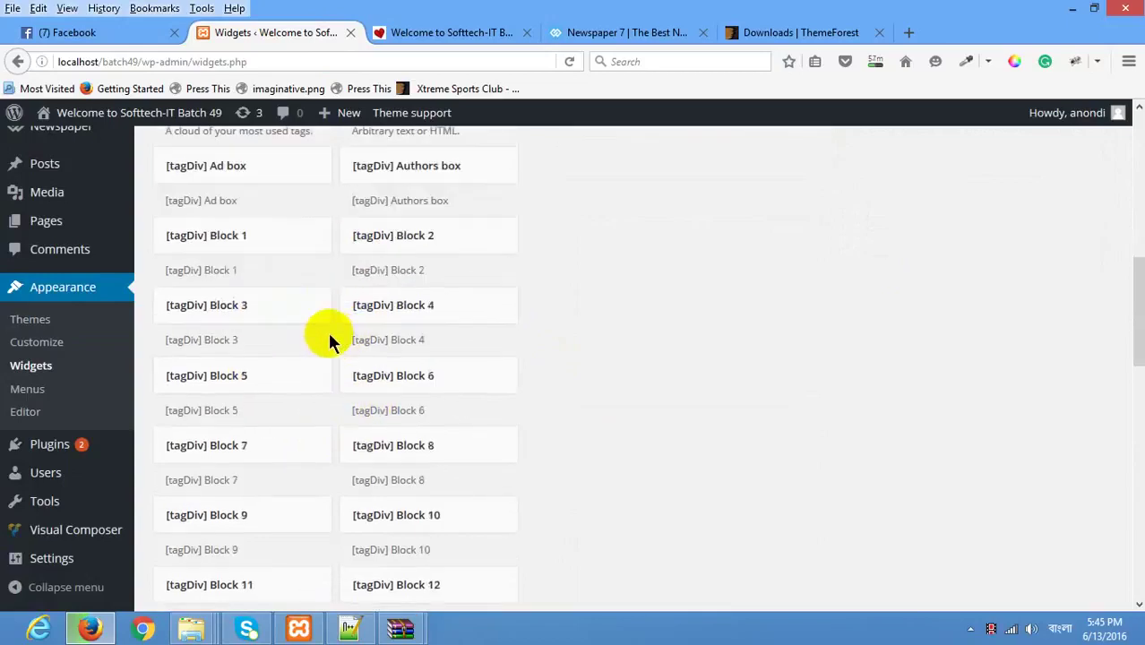
pyautogui.scroll(-7, 269, 385)
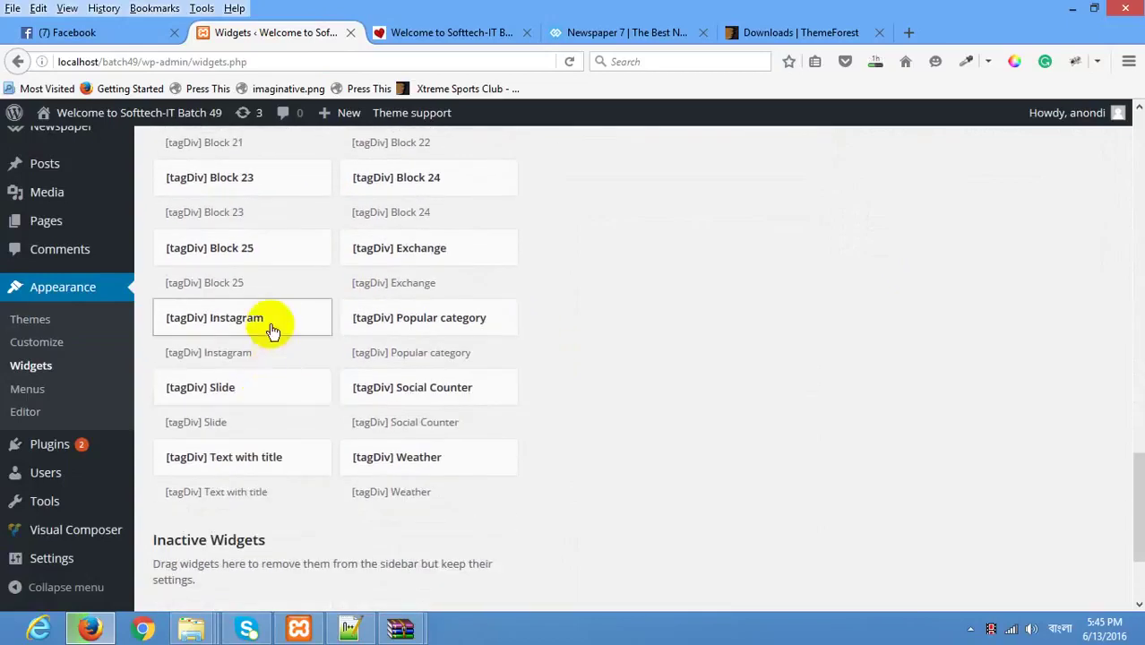
pyautogui.scroll(5, 273, 332)
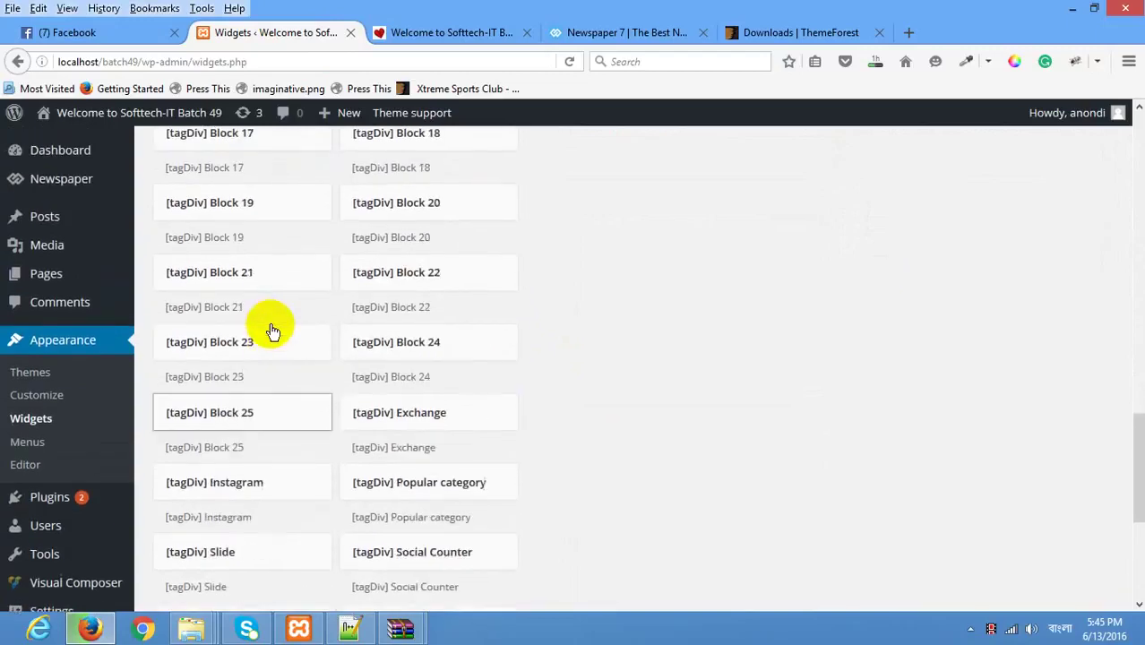
pyautogui.scroll(7, 277, 331)
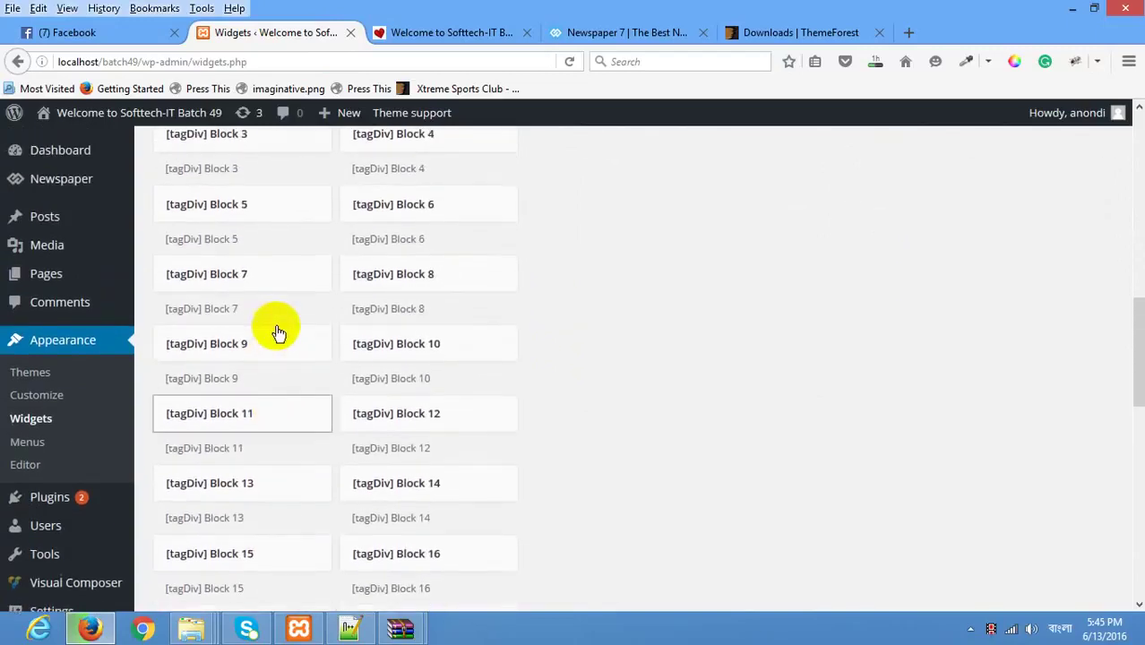
pyautogui.scroll(4, 276, 330)
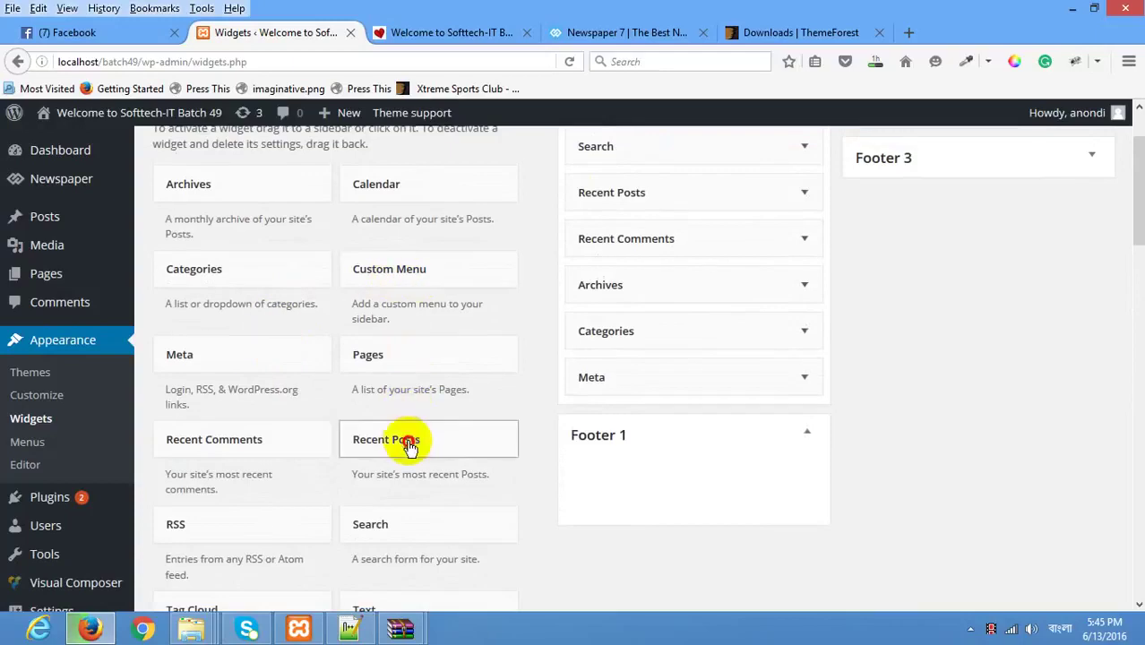
# Step: Add the Recent Posts widget to the Footer 1 area
pyautogui.click(430, 439)
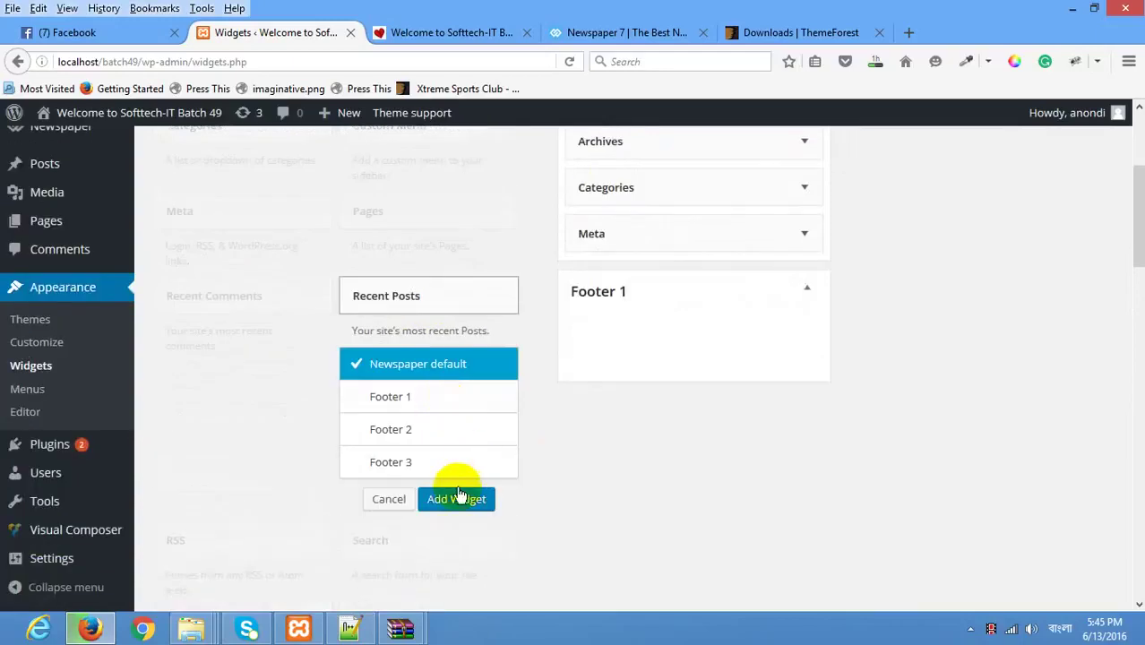
pyautogui.press('Down')
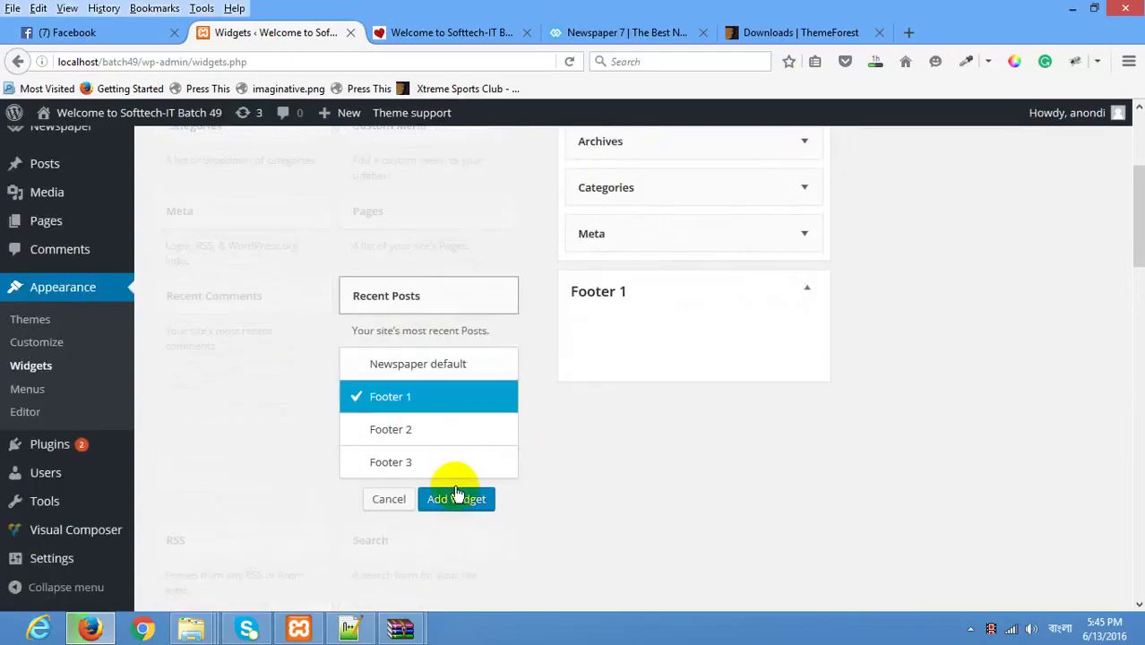
pyautogui.press('Return')
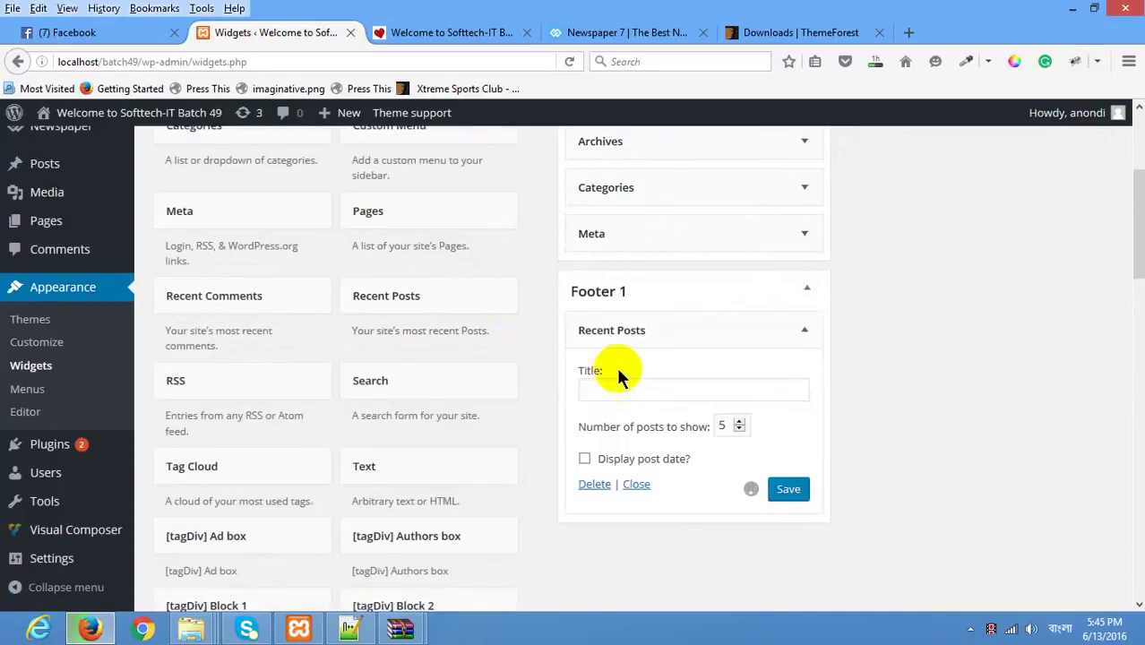
# Step: Reload the site's own front page and inspect its footer columns, including the Popular Posts and Popular Category headings
pyautogui.click(613, 33)
pyautogui.click(779, 33)
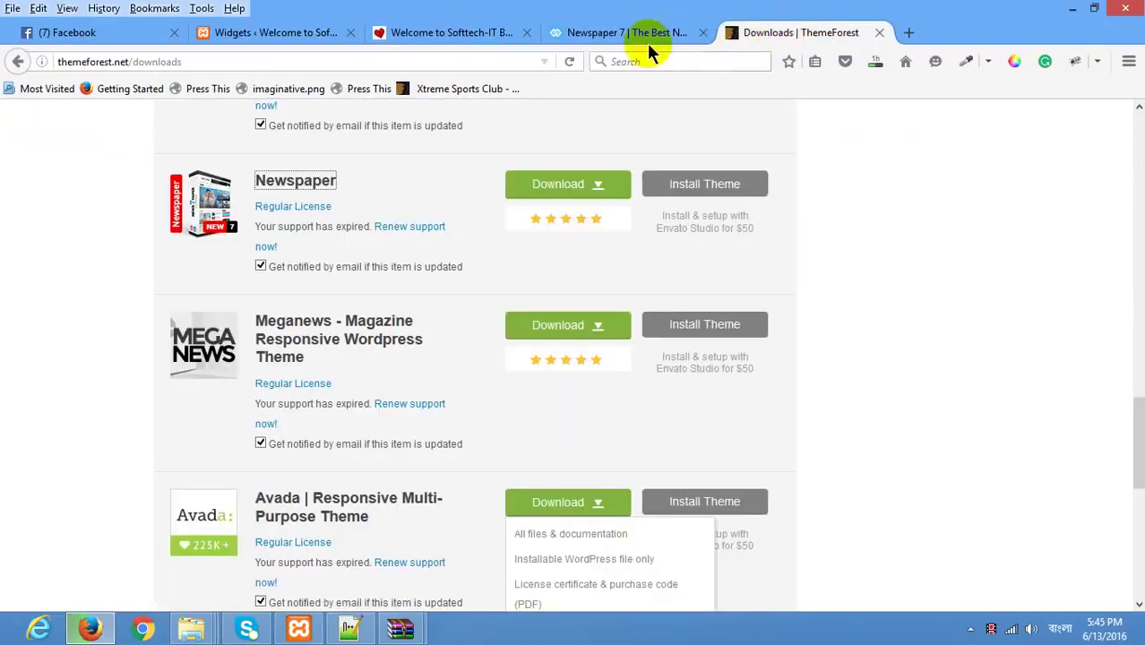
pyautogui.click(480, 32)
pyautogui.rightClick(498, 214)
pyautogui.click(605, 231)
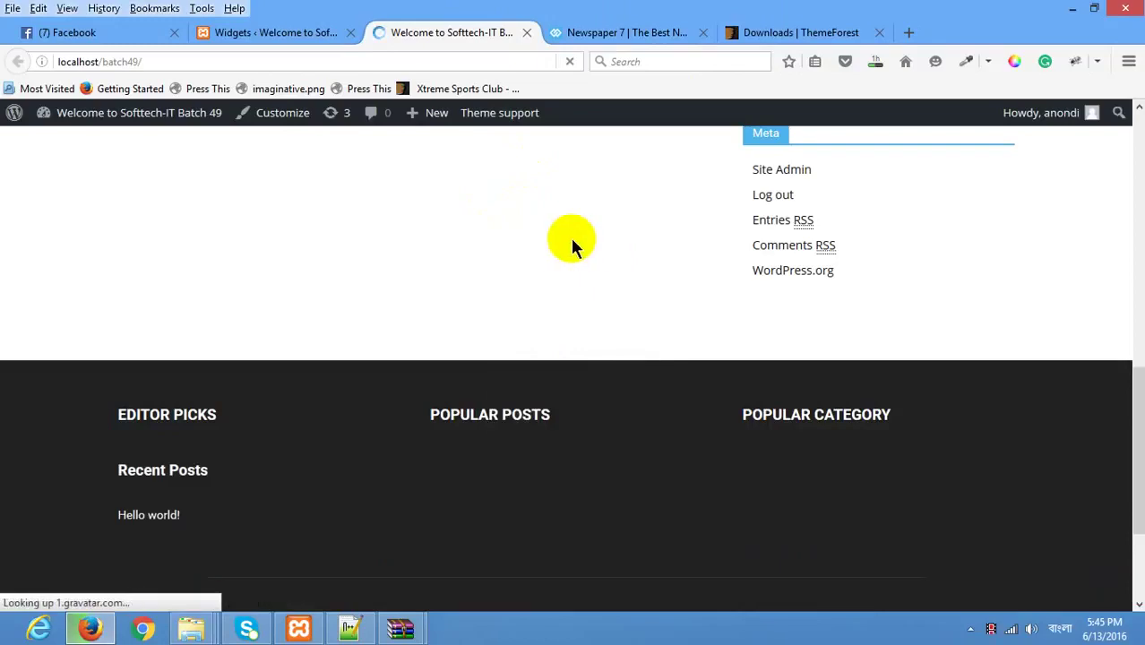
pyautogui.scroll(-3, 343, 327)
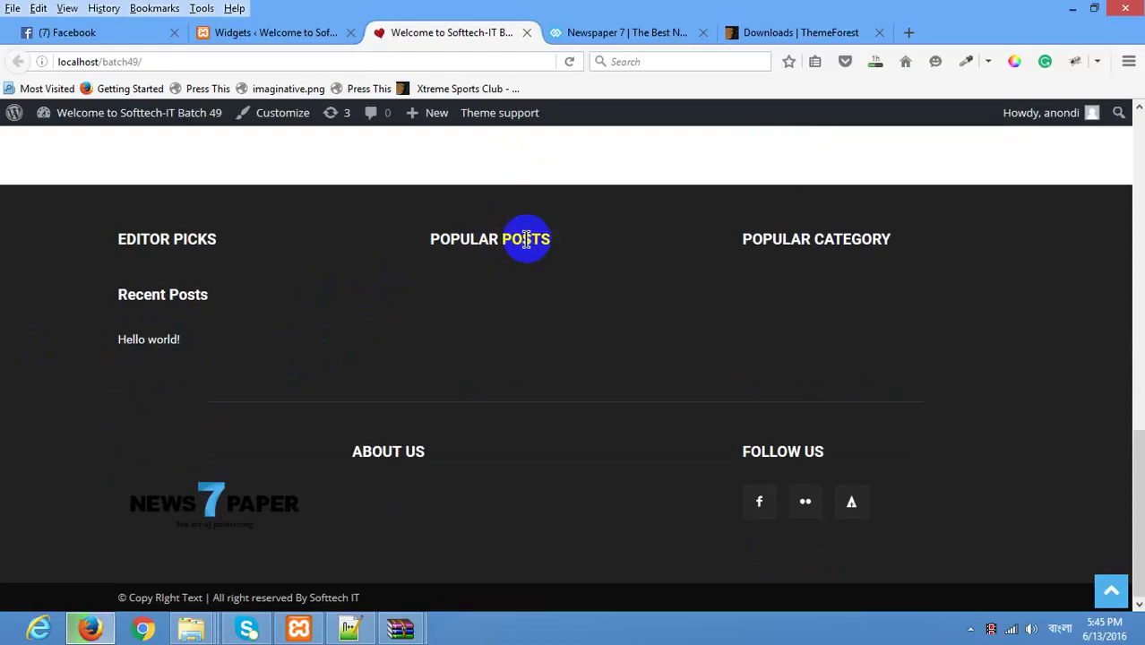
pyautogui.moveTo(559, 240); pyautogui.dragTo(432, 240)
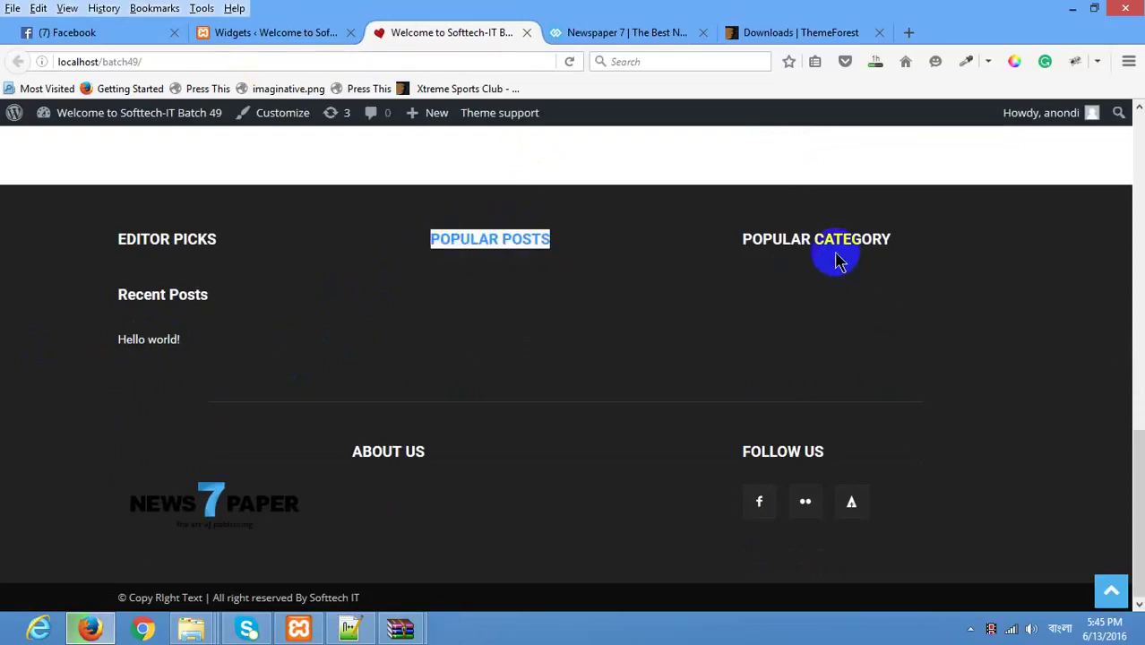
pyautogui.moveTo(735, 240); pyautogui.dragTo(892, 240)
# Step: Compare with the demo site's footer, checking its Popular Category column, and return to the Widgets page
pyautogui.click(626, 36)
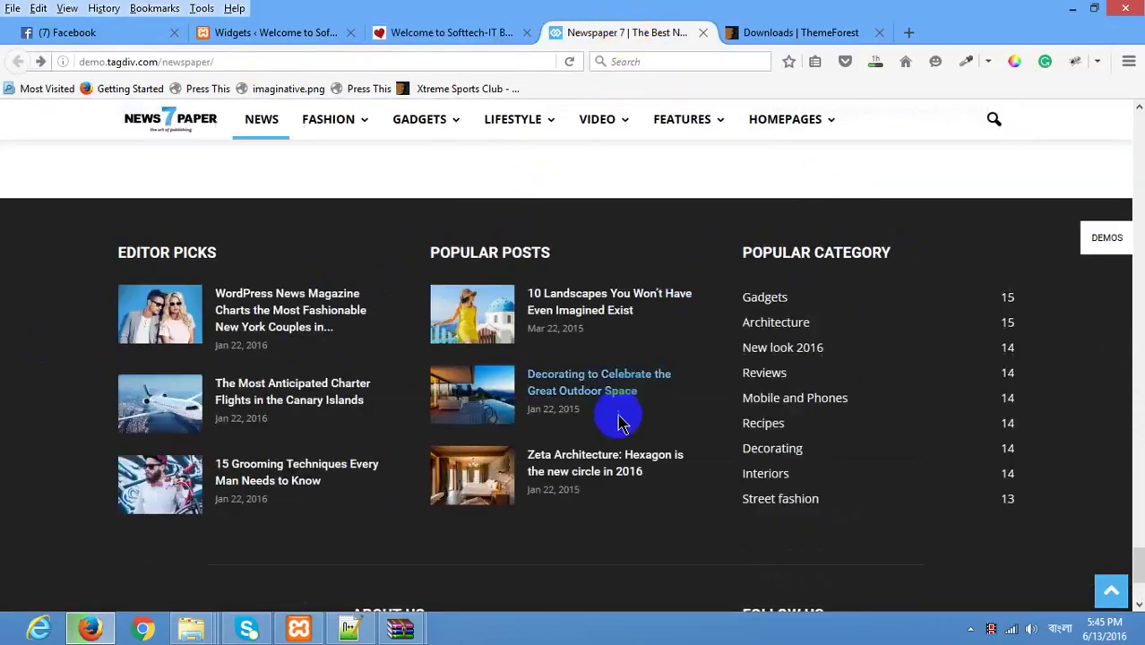
pyautogui.scroll(-3, 766, 235)
pyautogui.scroll(2, 766, 234)
pyautogui.moveTo(895, 161); pyautogui.dragTo(782, 159)
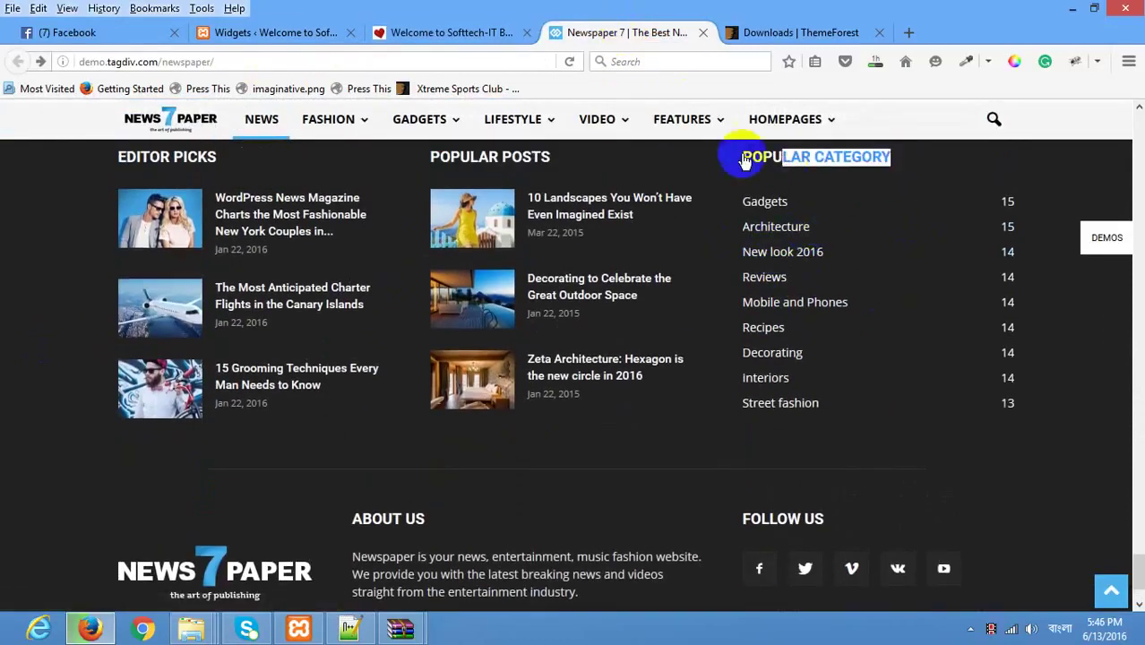
pyautogui.click(310, 36)
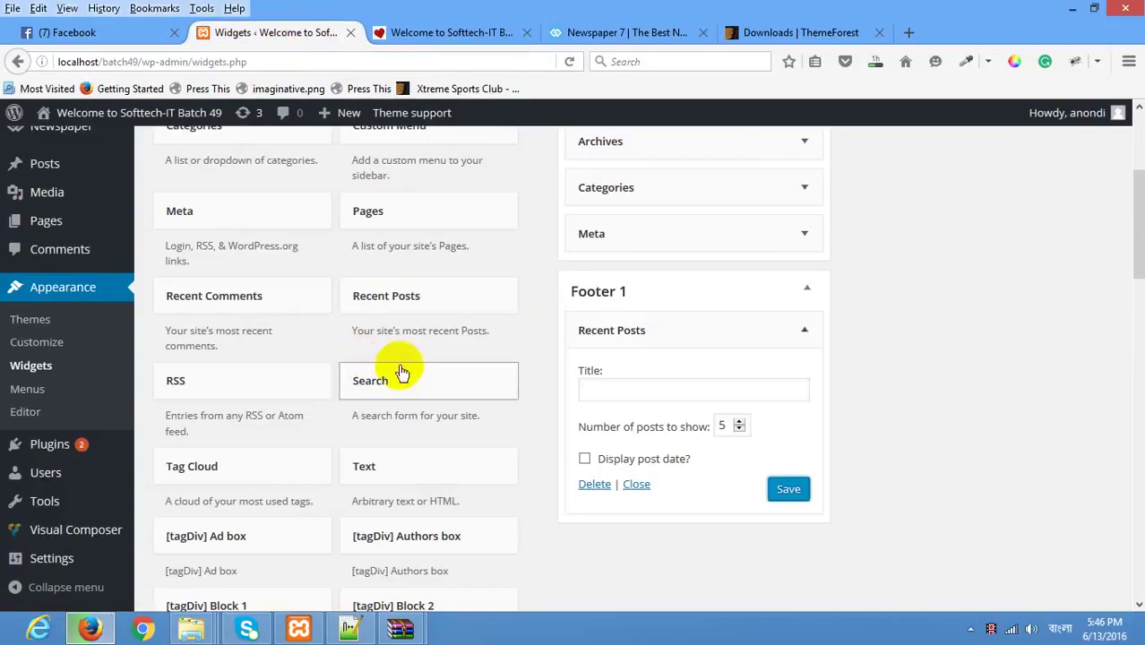
# Step: Add the Categories widget to the Footer 2 area
pyautogui.scroll(-2, 418, 350)
pyautogui.scroll(2, 421, 345)
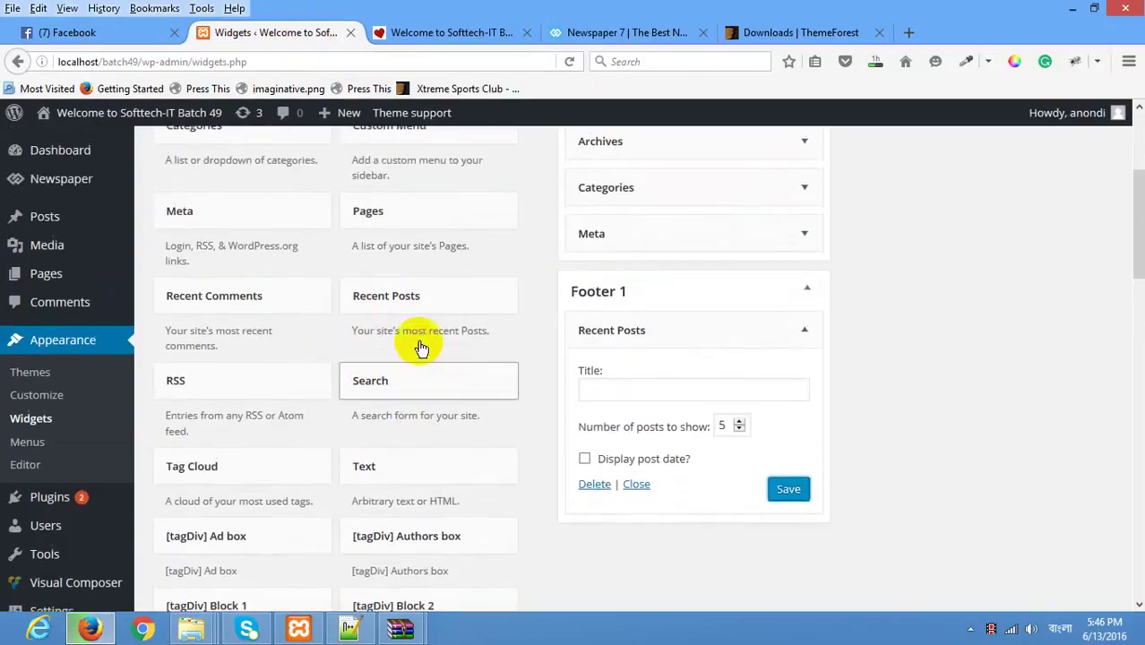
pyautogui.scroll(2, 421, 348)
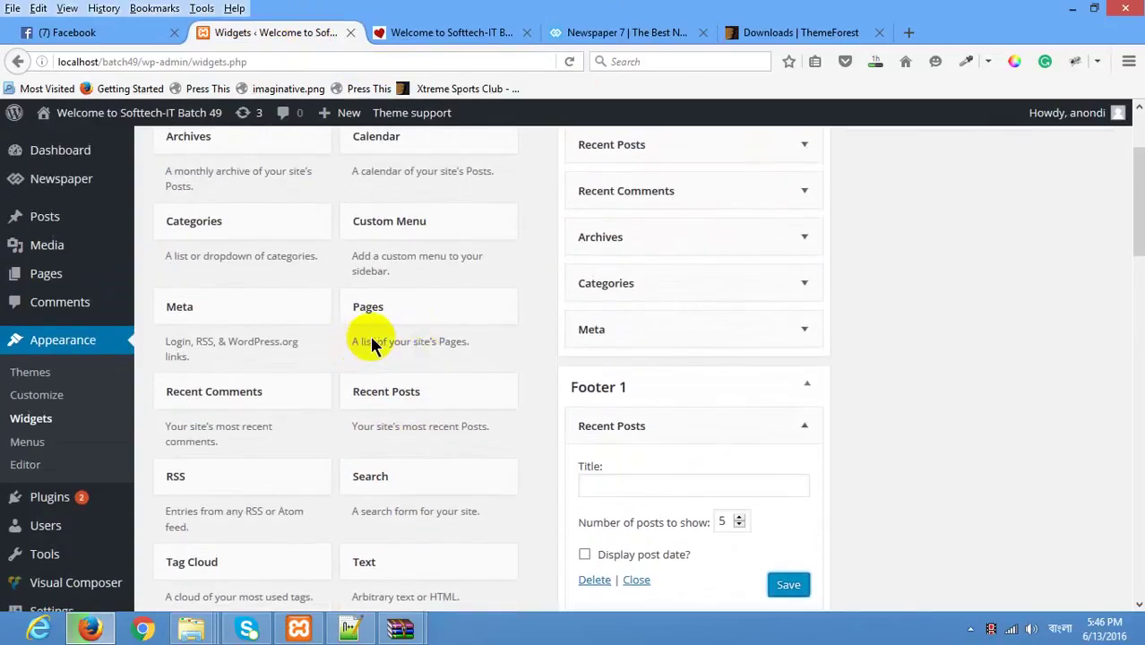
pyautogui.click(267, 230)
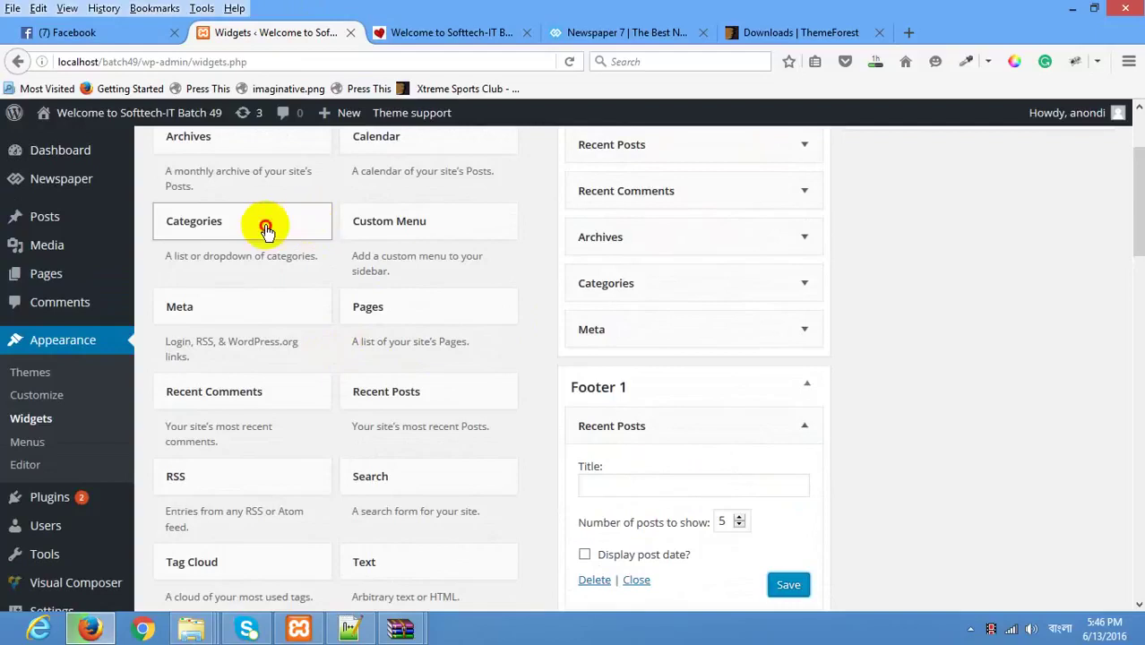
pyautogui.click(243, 225)
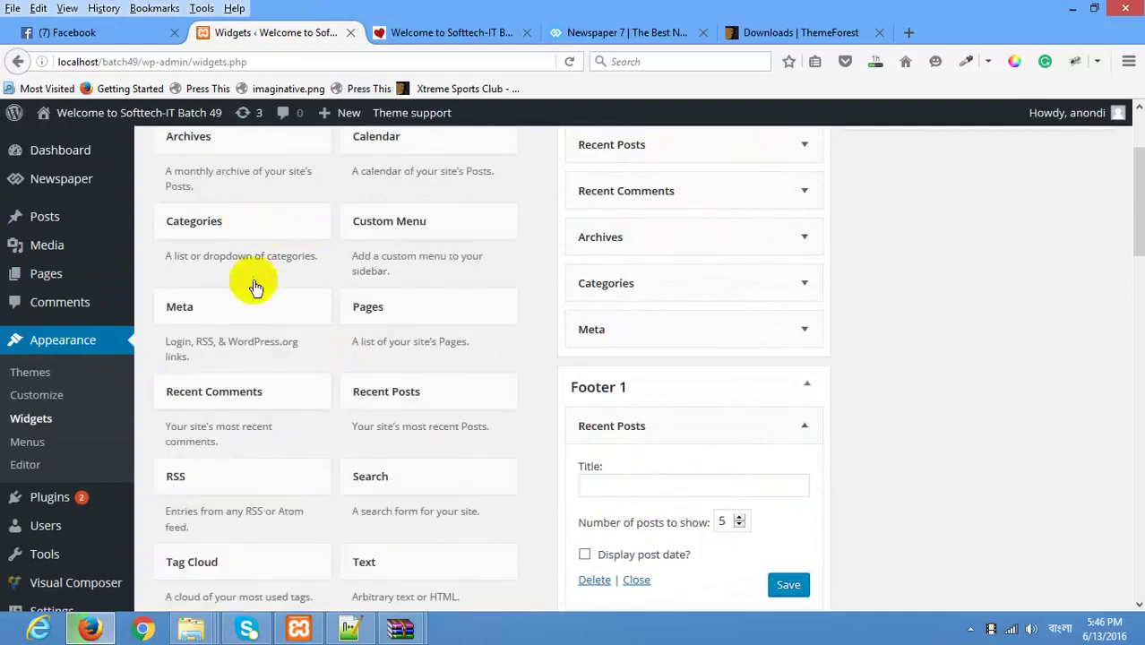
pyautogui.click(226, 235)
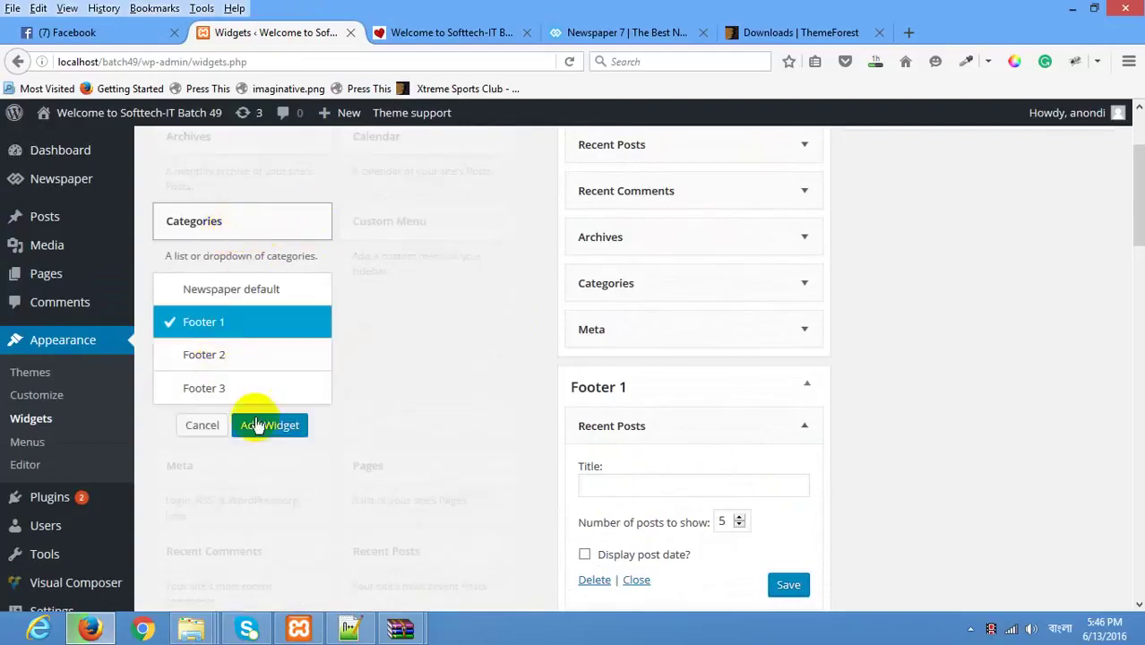
pyautogui.press('Down')
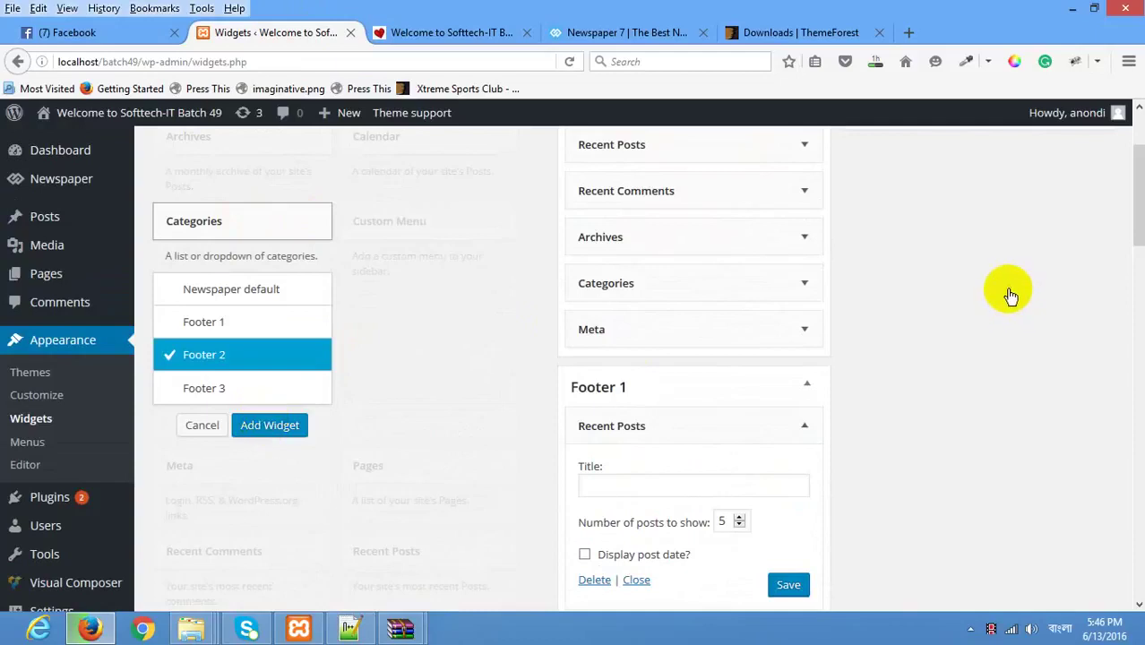
pyautogui.press('Return')
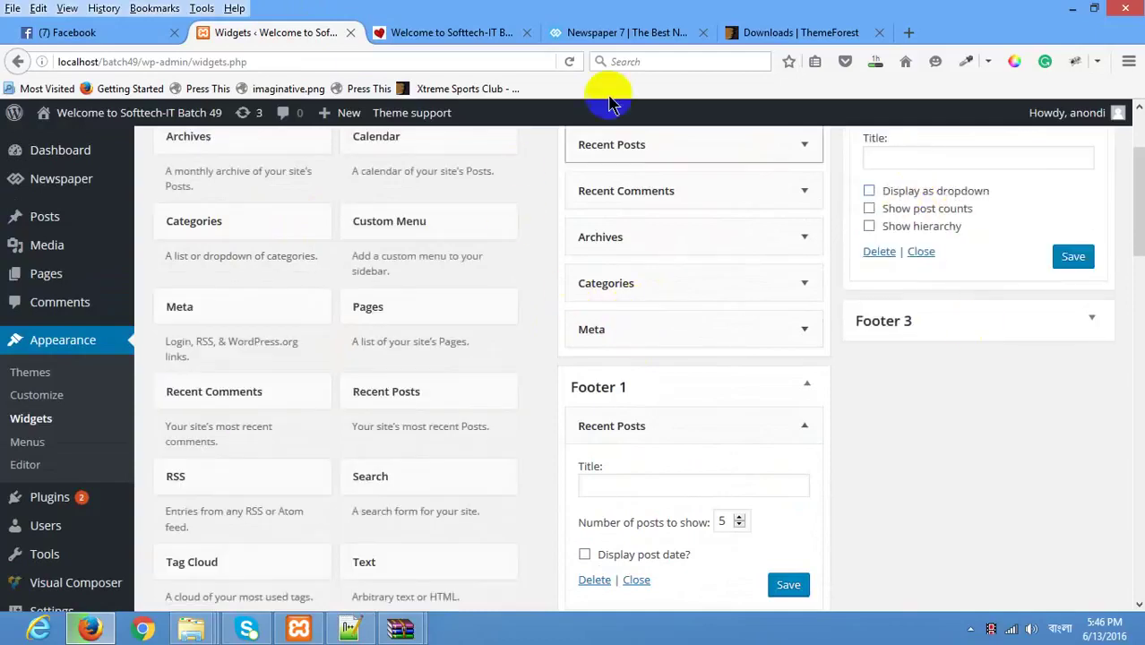
# Step: Reload the site's front page to check the second footer column, and return to the Widgets page
pyautogui.click(483, 32)
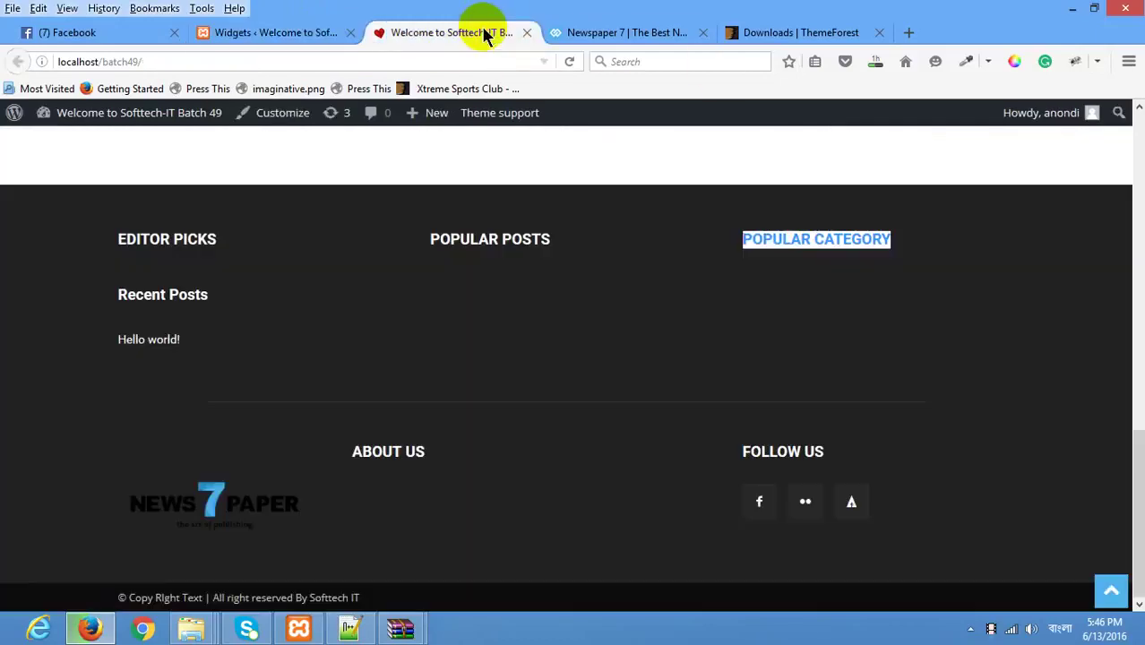
pyautogui.rightClick(540, 206)
pyautogui.rightClick(622, 200)
pyautogui.click(711, 184)
pyautogui.rightClick(712, 177)
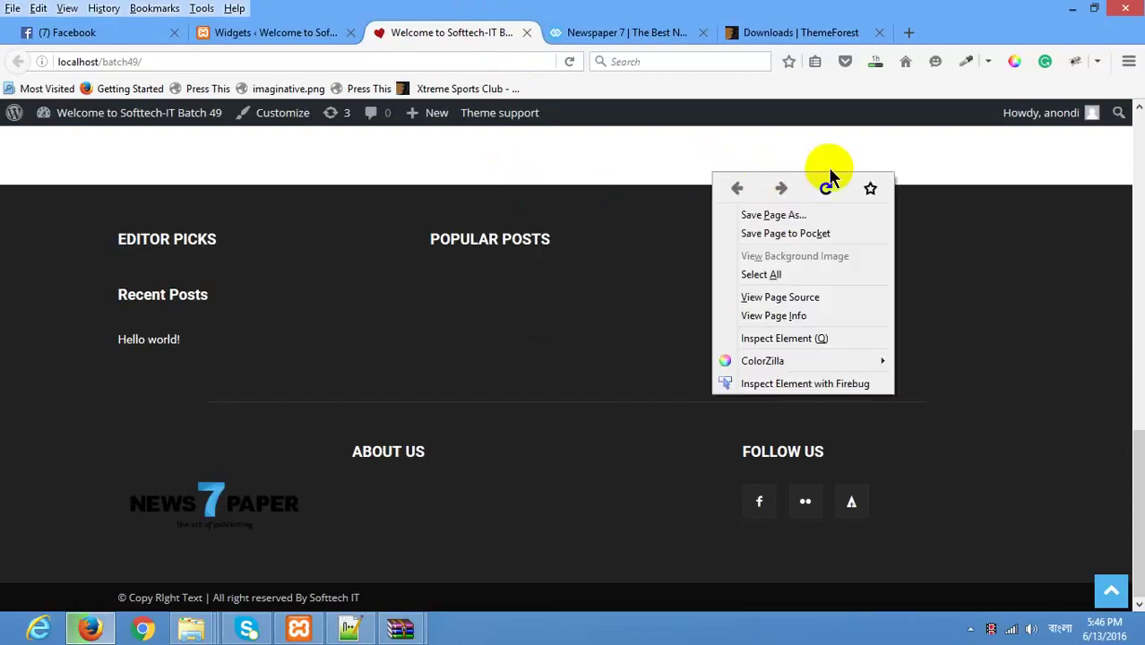
pyautogui.click(825, 187)
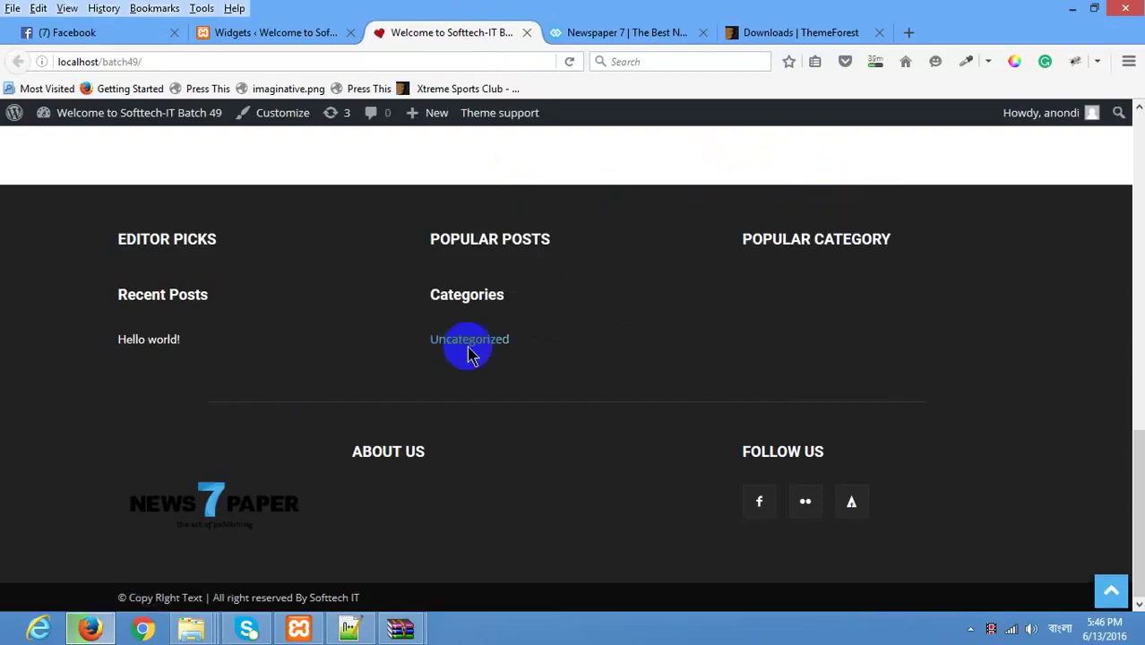
pyautogui.click(273, 31)
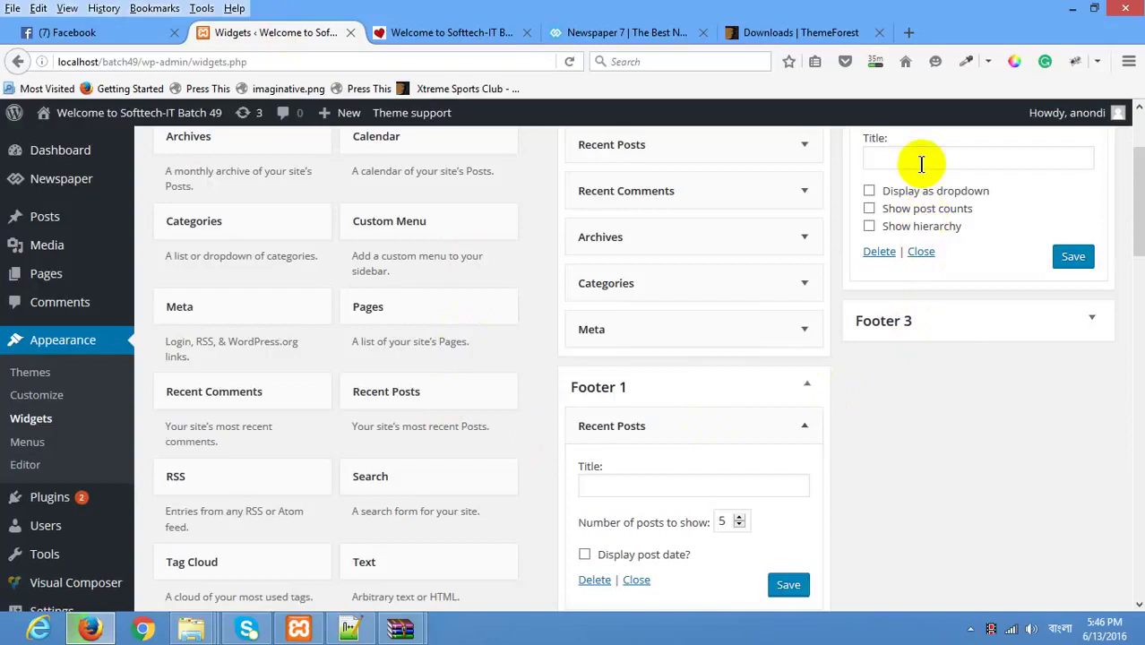
# Step: Move the Categories widget from Footer 2 to Footer 3 and reload the site's front page to check the column
pyautogui.scroll(3, 941, 215)
pyautogui.moveTo(928, 258); pyautogui.dragTo(958, 347)
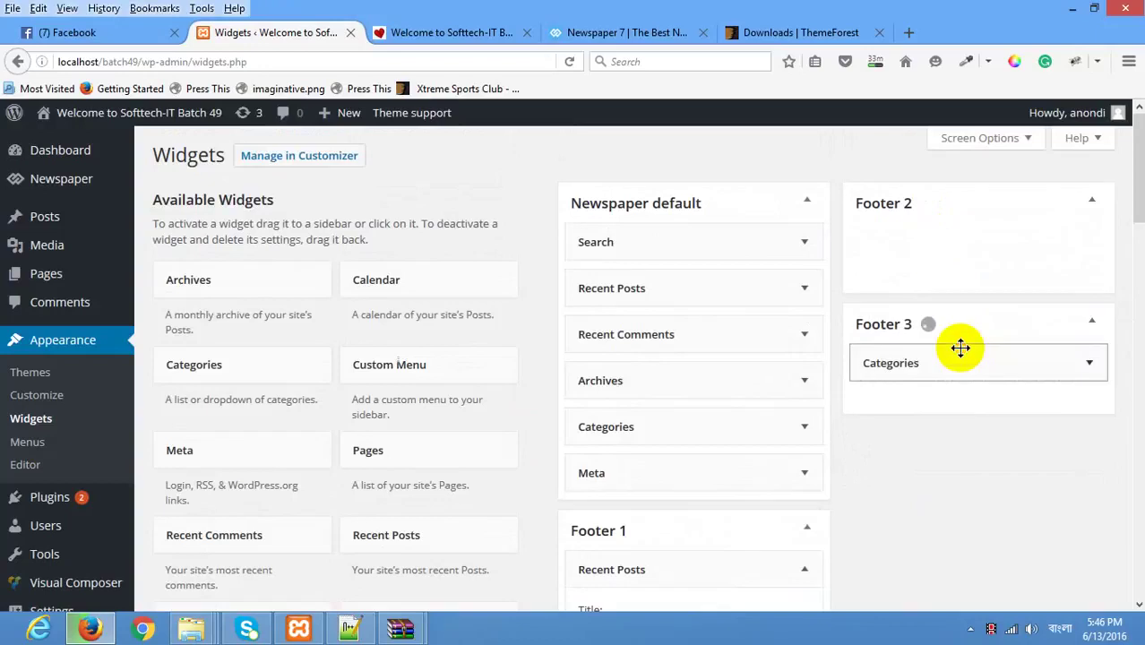
pyautogui.click(460, 37)
pyautogui.rightClick(493, 239)
pyautogui.click(597, 255)
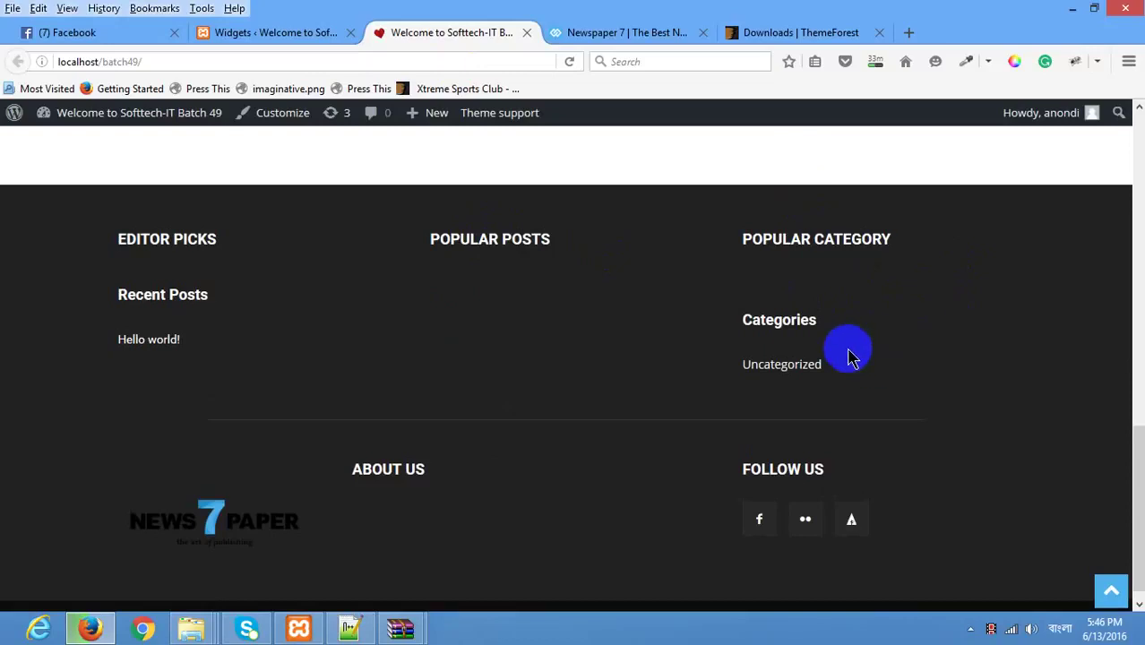
# Step: Examine the About Us section at the bottom of the demo site's footer
pyautogui.click(598, 36)
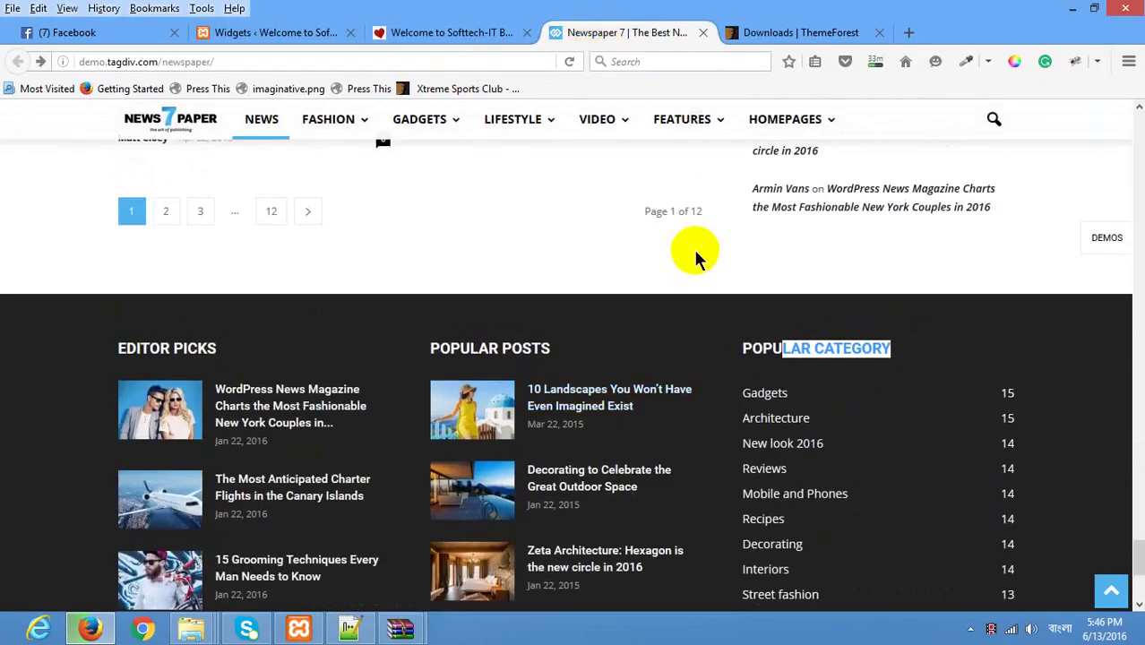
pyautogui.scroll(-3, 696, 257)
pyautogui.moveTo(409, 428); pyautogui.dragTo(359, 419)
pyautogui.click(448, 426)
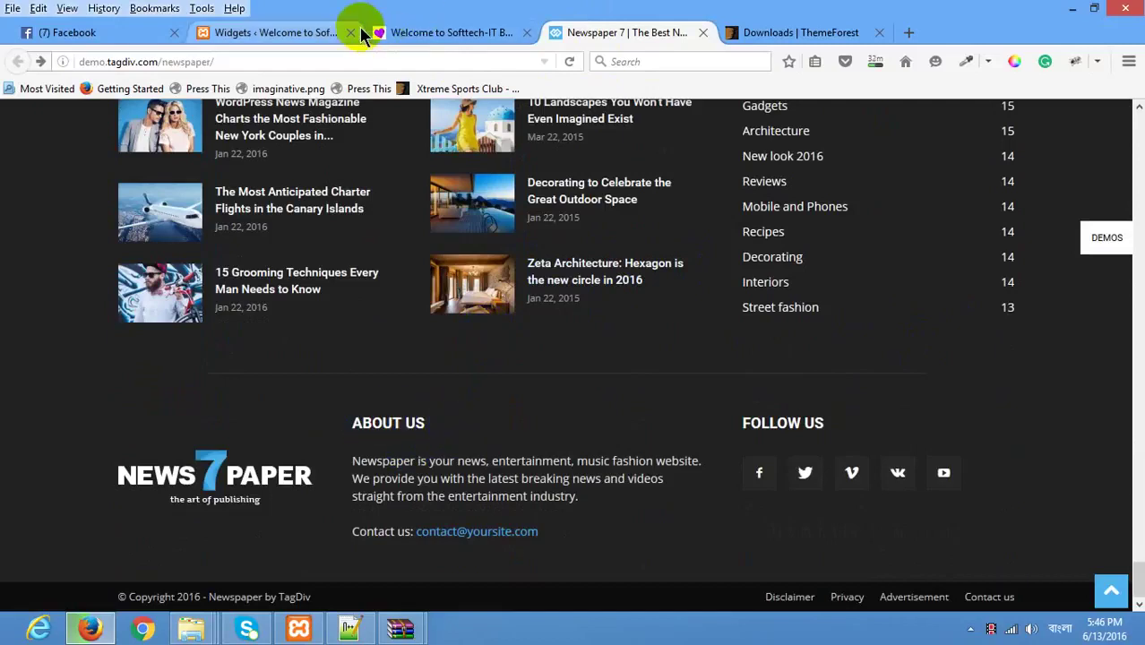
pyautogui.click(269, 32)
pyautogui.scroll(-3, 730, 414)
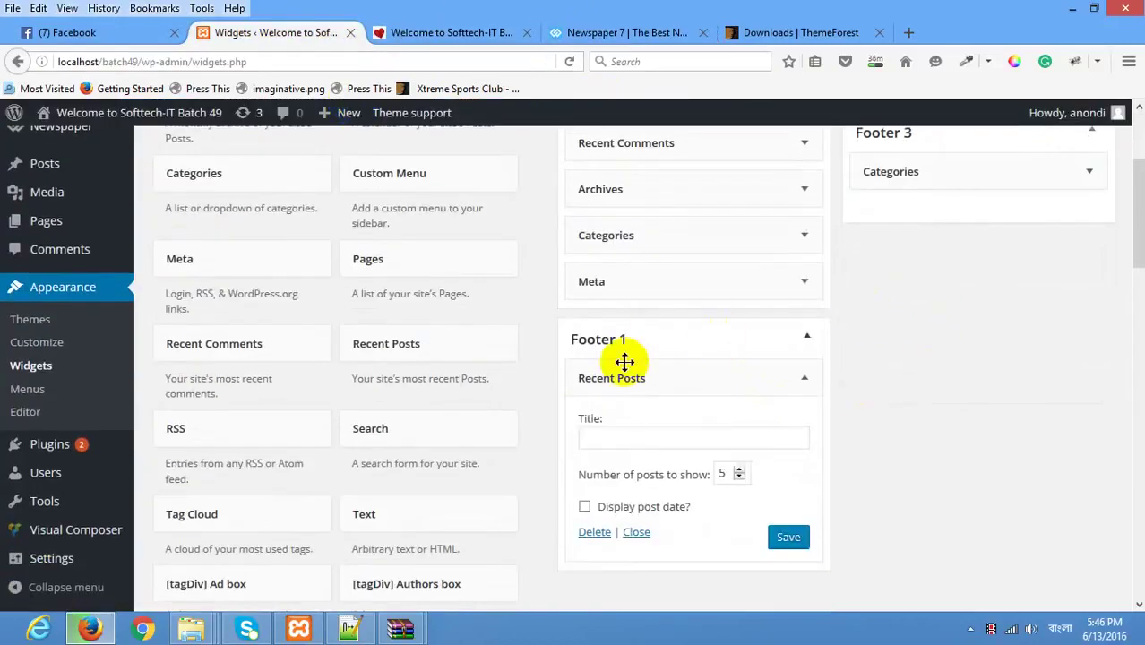
pyautogui.scroll(-5, 359, 412)
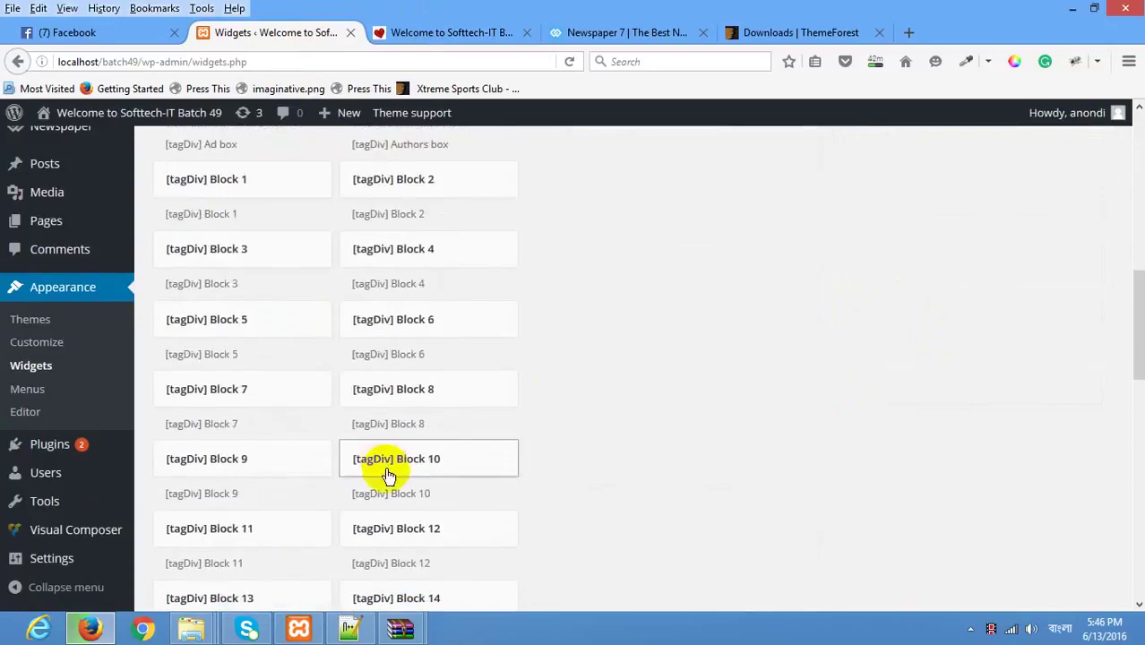
pyautogui.scroll(2, 413, 273)
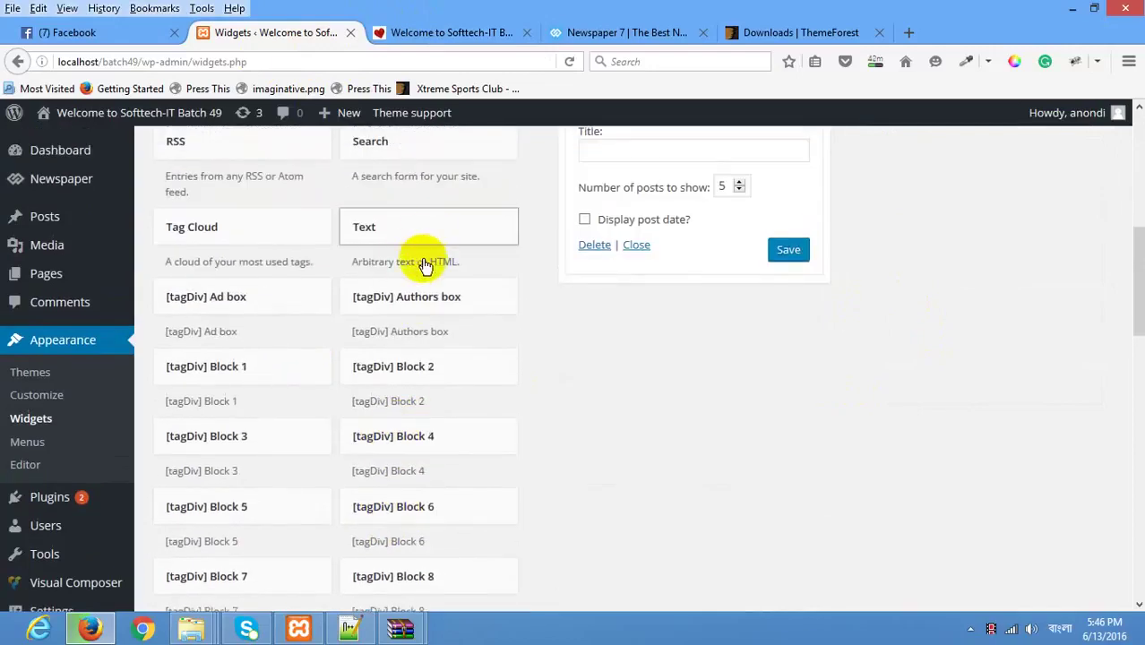
pyautogui.click(403, 239)
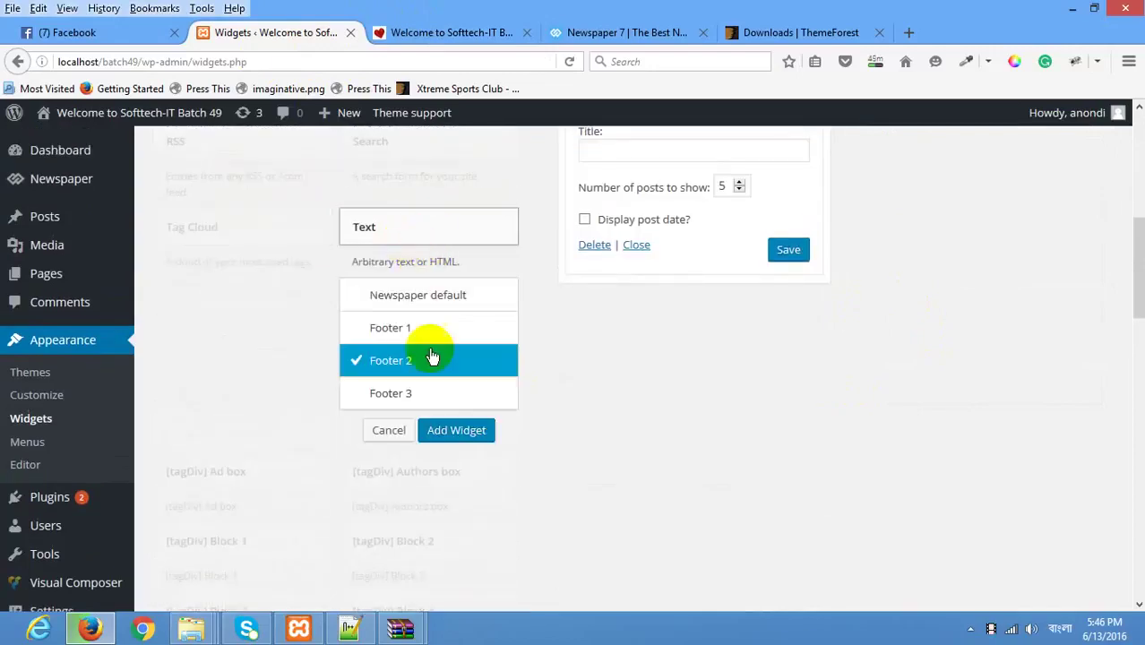
pyautogui.press('Down')
pyautogui.click(456, 430)
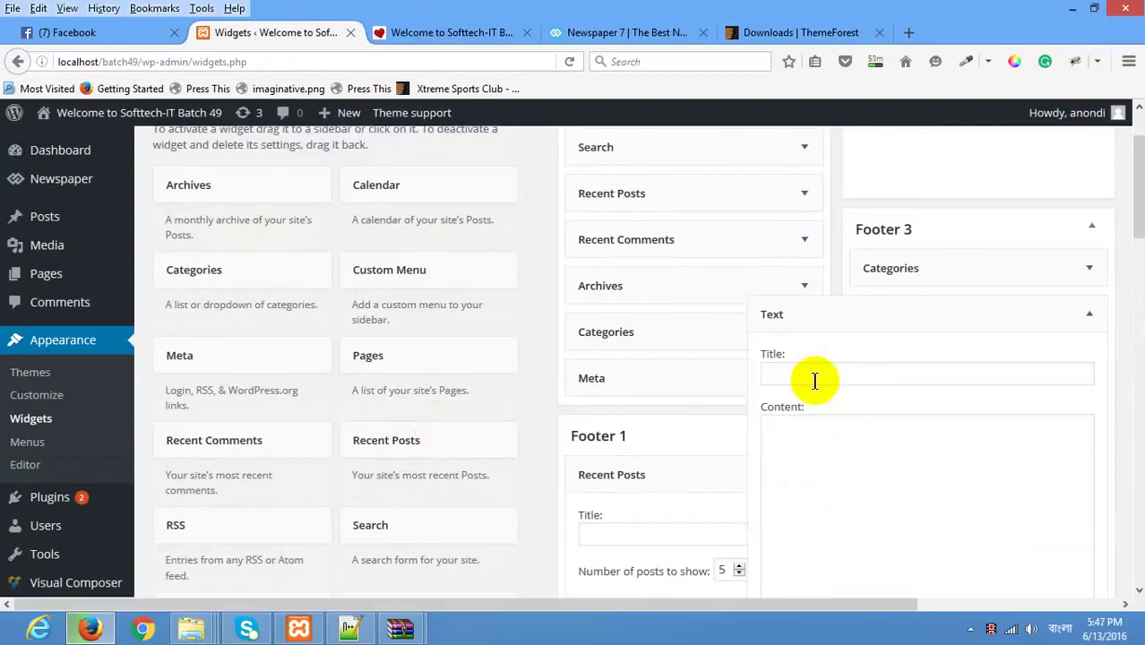
pyautogui.write('About')
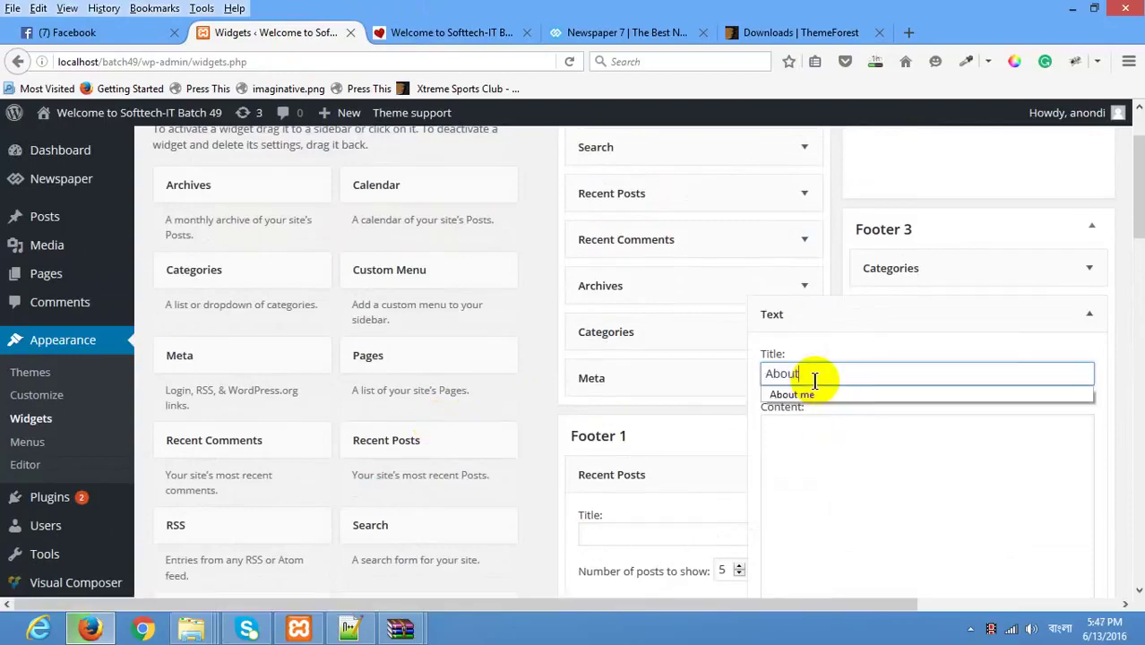
pyautogui.scroll(-5, 813, 455)
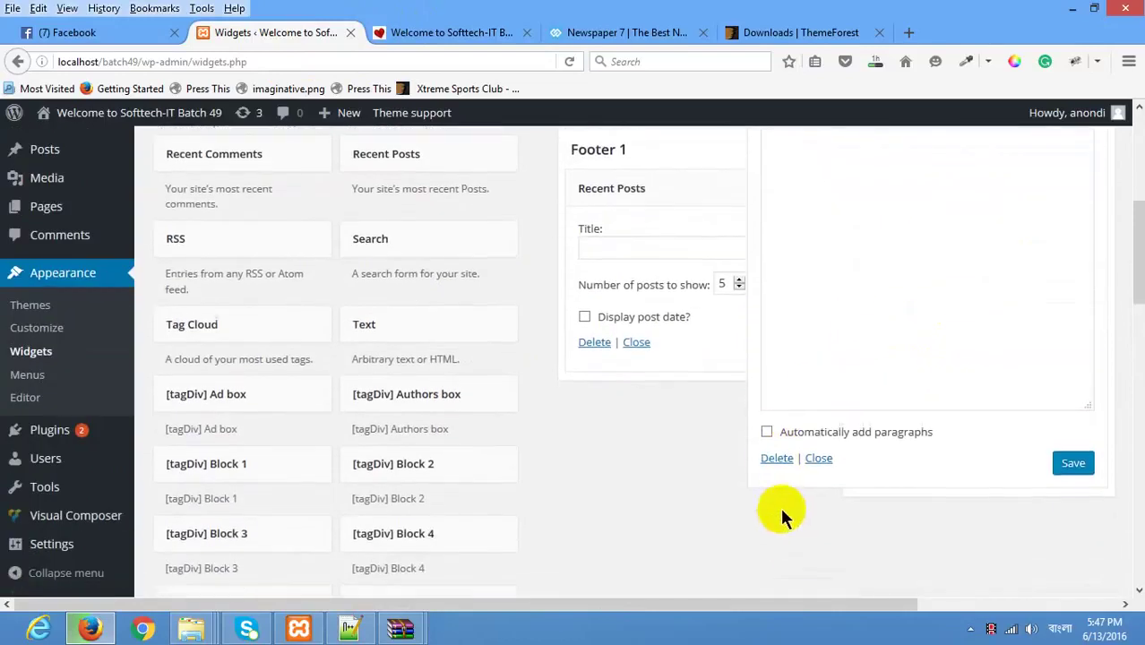
pyautogui.click(776, 458)
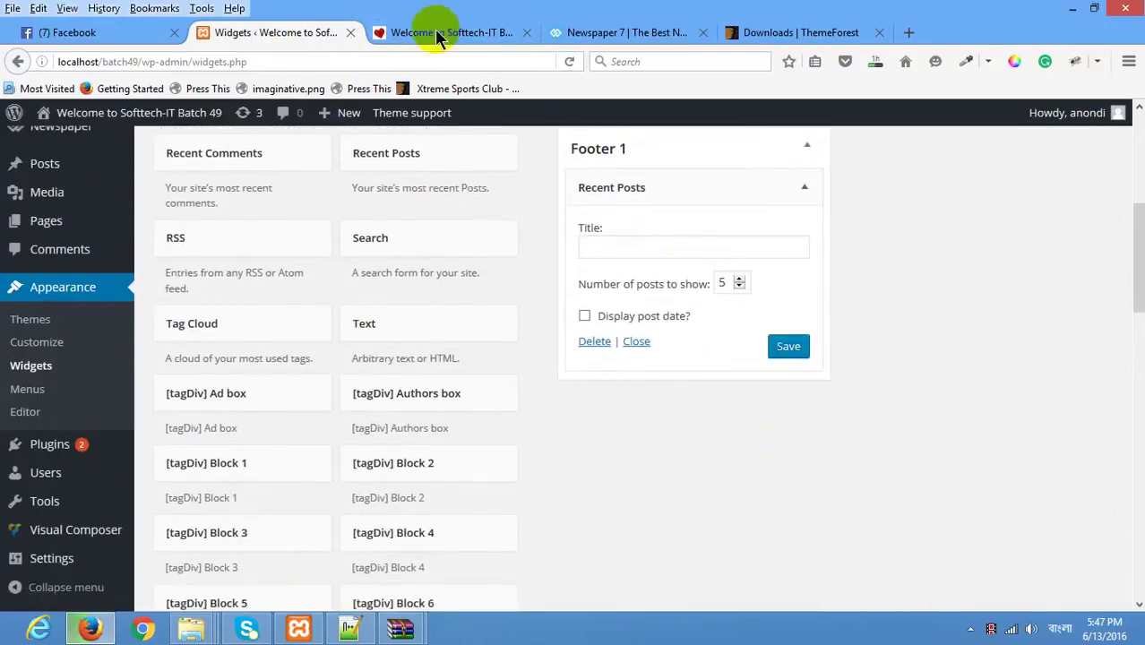
# Step: Open the Newspaper theme panel's Footer section and look through the Footer background settings
pyautogui.scroll(5, 519, 112)
pyautogui.moveTo(78, 177)
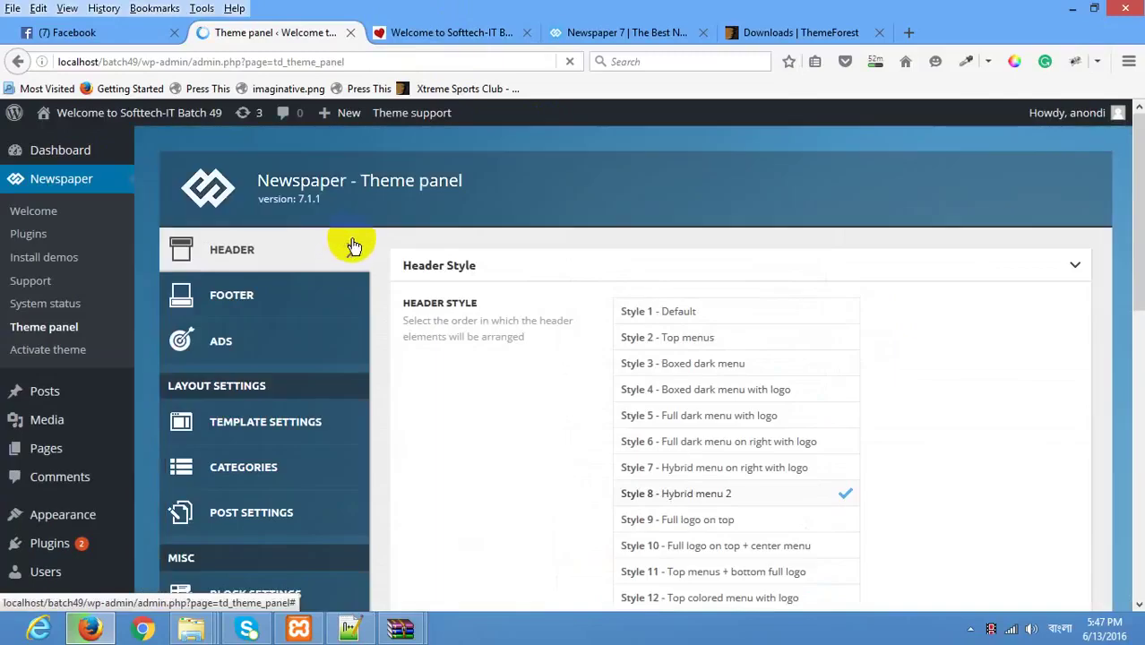
pyautogui.scroll(-2, 371, 320)
pyautogui.scroll(2, 371, 322)
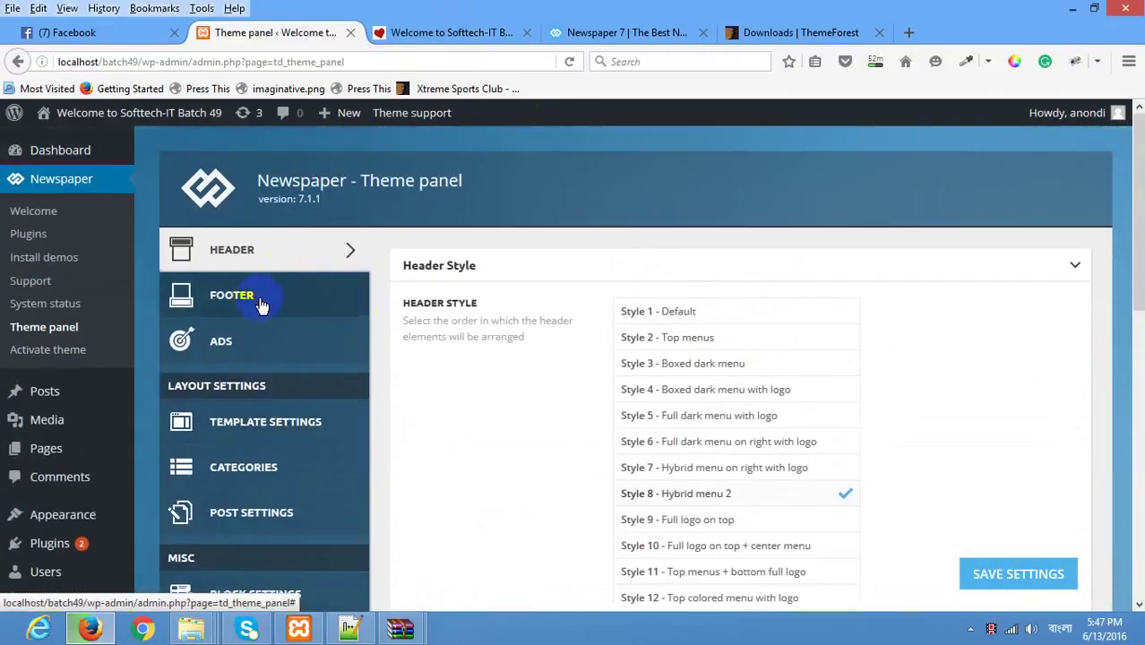
pyautogui.click(261, 305)
pyautogui.scroll(-7, 585, 345)
pyautogui.scroll(1, 593, 350)
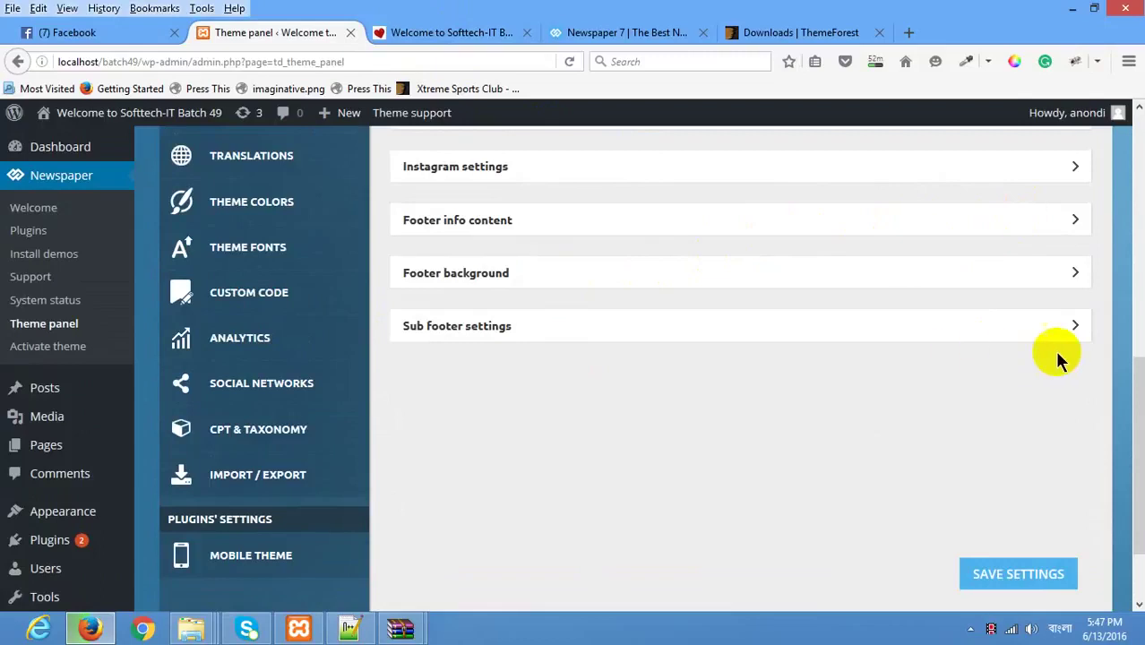
pyautogui.click(1070, 273)
pyautogui.scroll(-4, 779, 355)
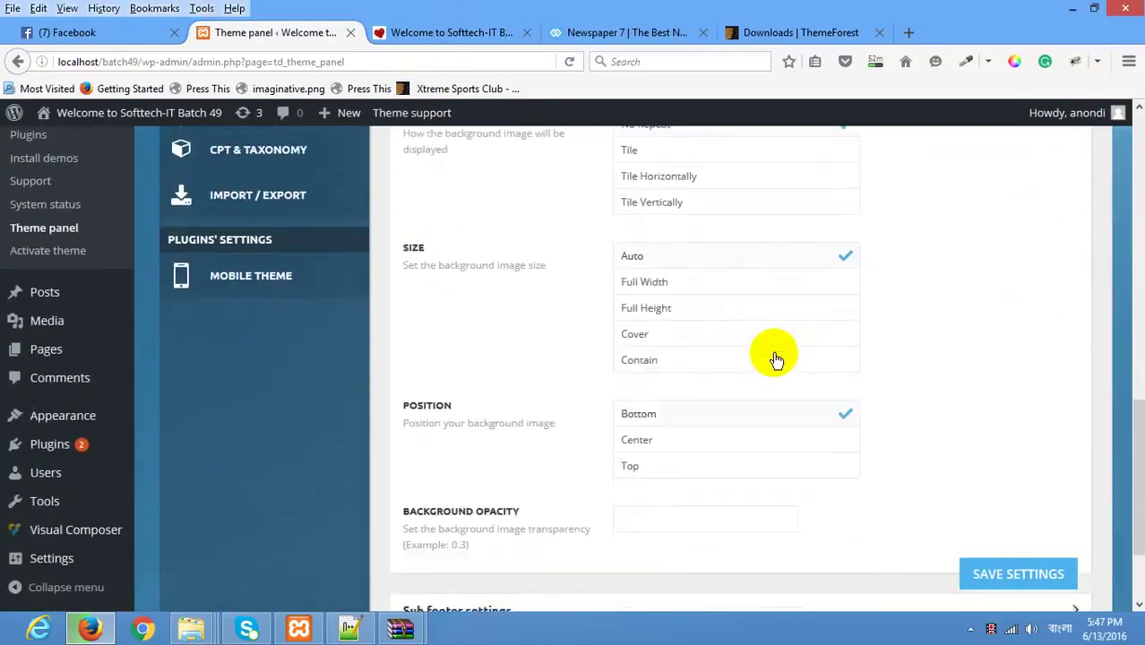
pyautogui.scroll(-1, 776, 359)
pyautogui.scroll(5, 682, 383)
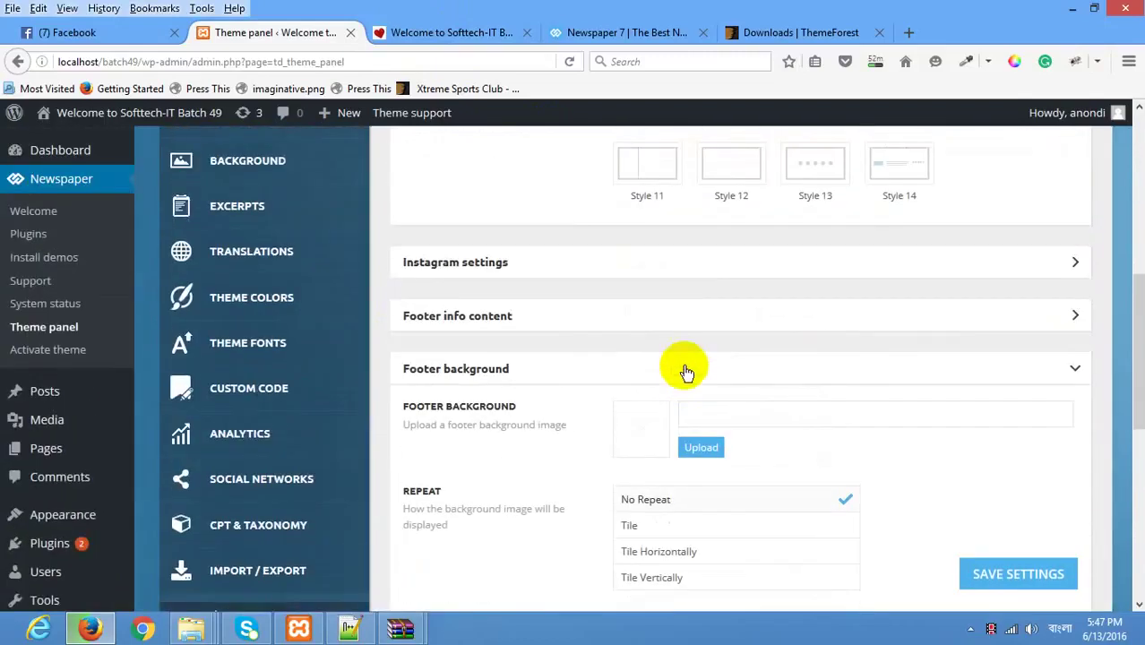
# Step: Copy the demo site's About Us block with its contact line into the footer text under Footer info content, and save the settings
pyautogui.click(1005, 324)
pyautogui.scroll(-3, 692, 368)
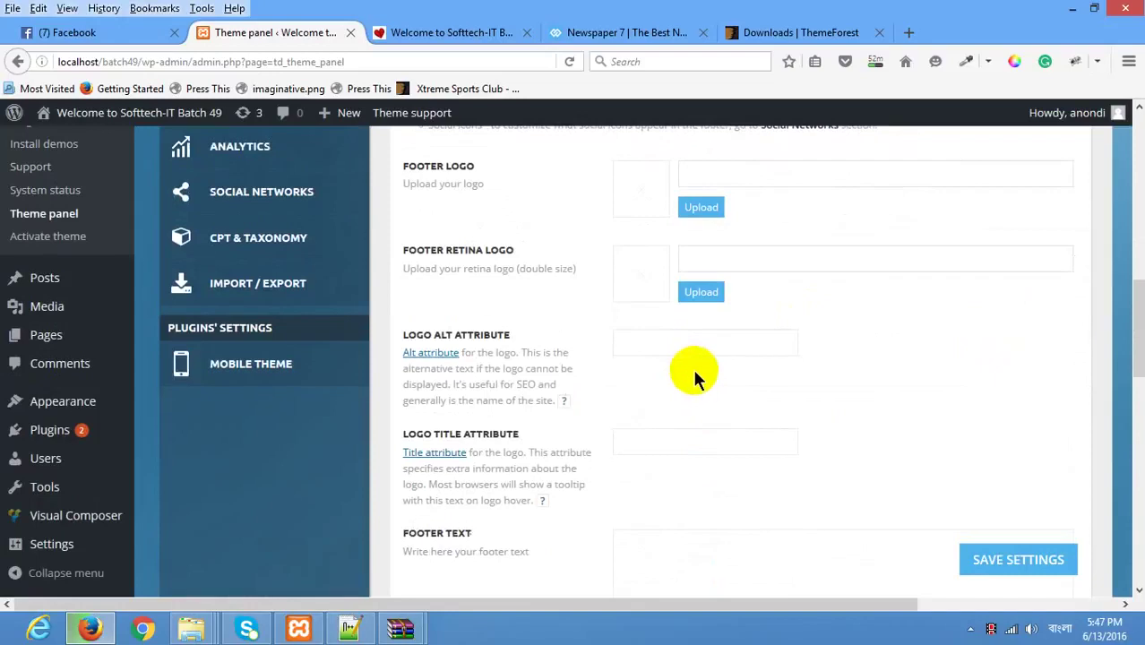
pyautogui.scroll(-2, 704, 383)
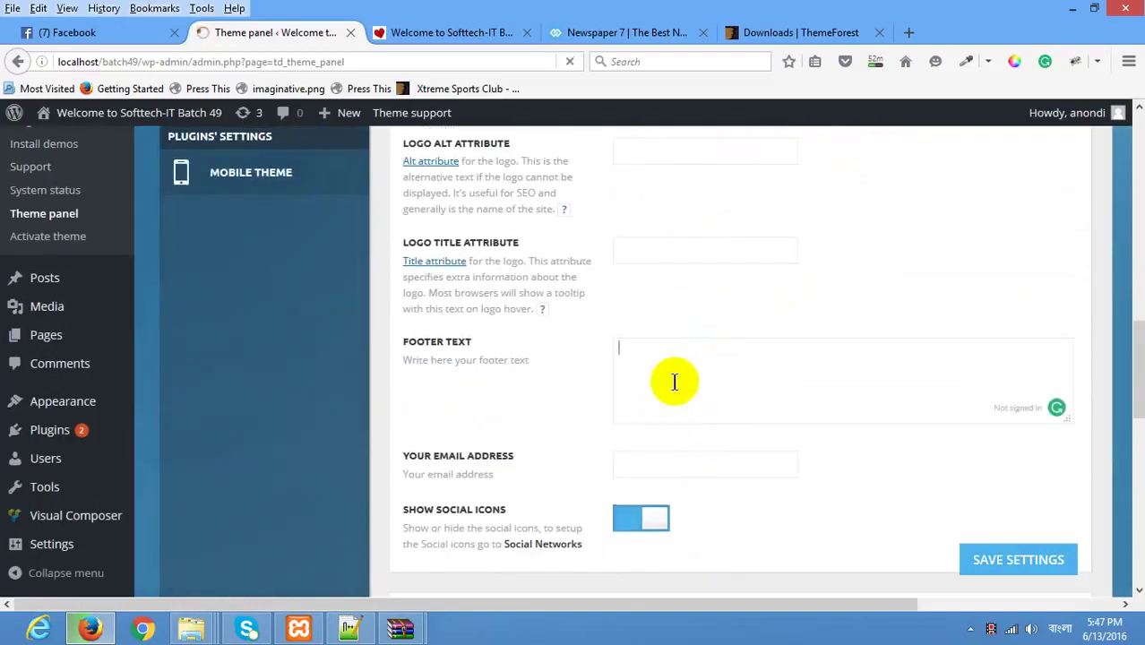
pyautogui.click(616, 32)
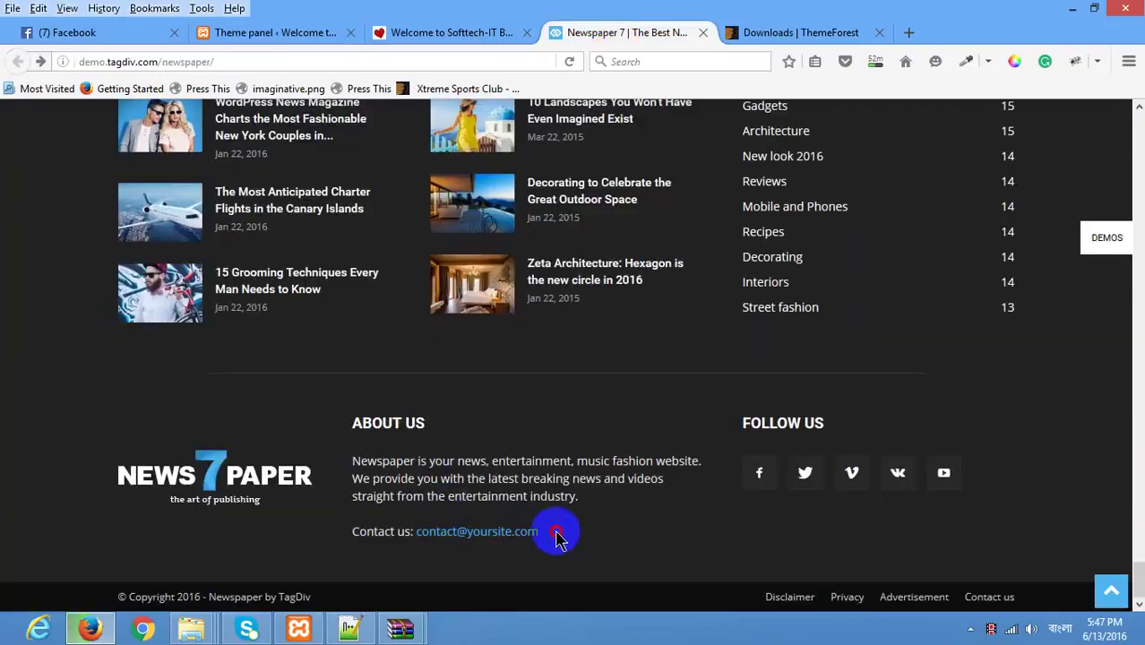
pyautogui.moveTo(556, 535); pyautogui.dragTo(352, 421)
pyautogui.hotkey('ctrl', 'c')
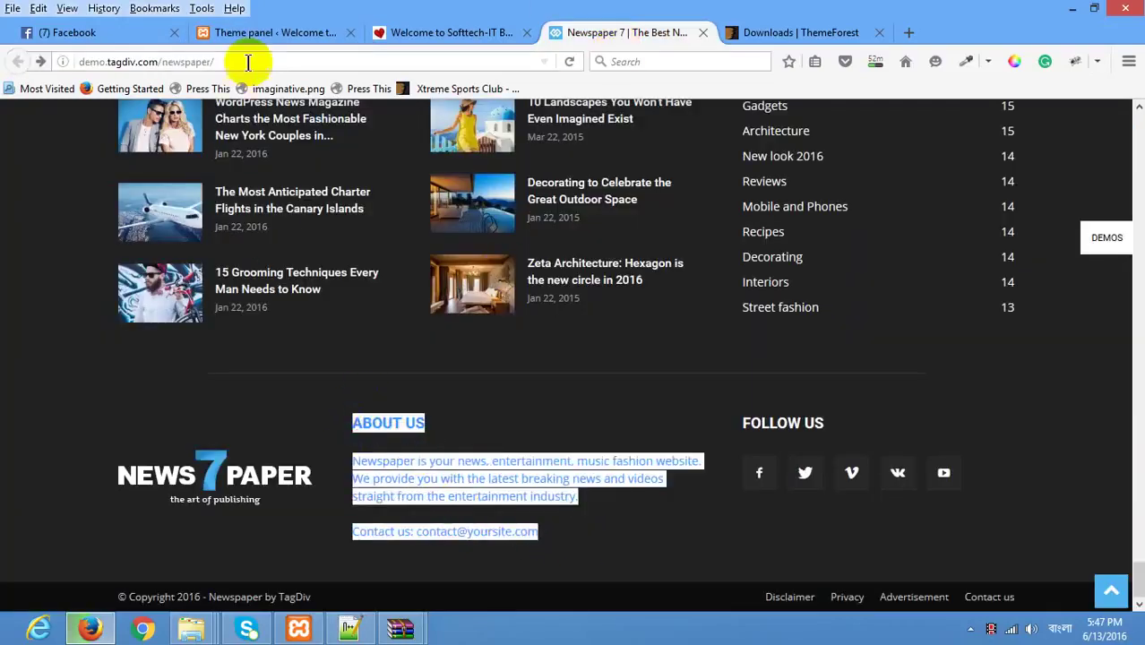
pyautogui.click(268, 33)
pyautogui.hotkey('ctrl', 'v')
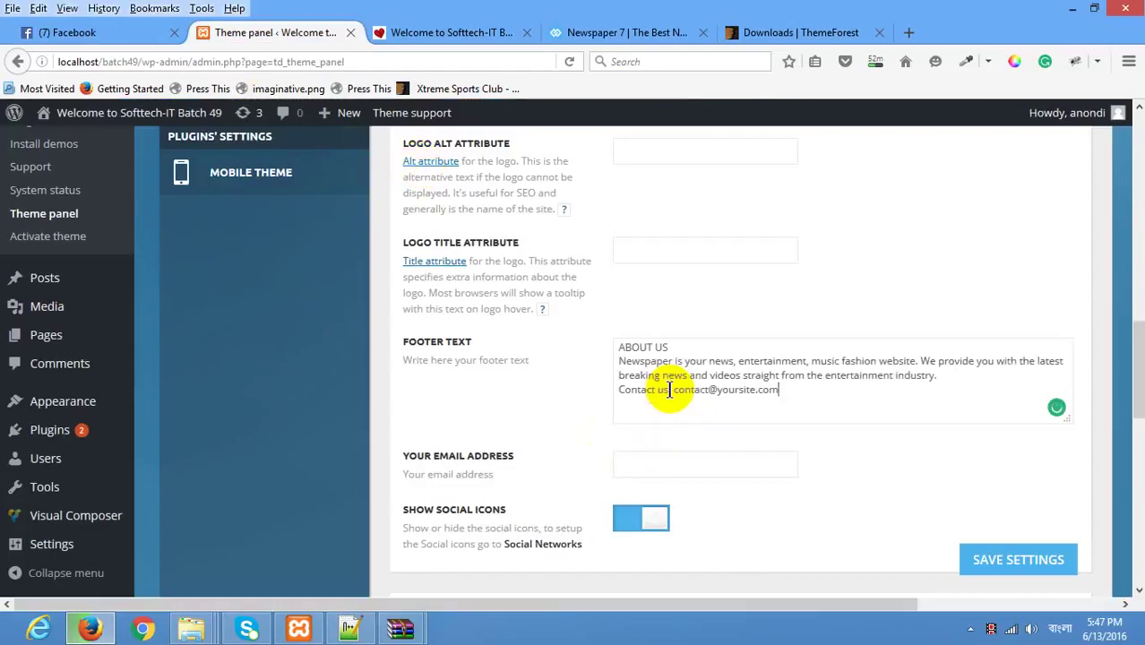
pyautogui.click(1007, 566)
# Step: Reload the site's own front page and check the About Us text in the footer
pyautogui.click(450, 32)
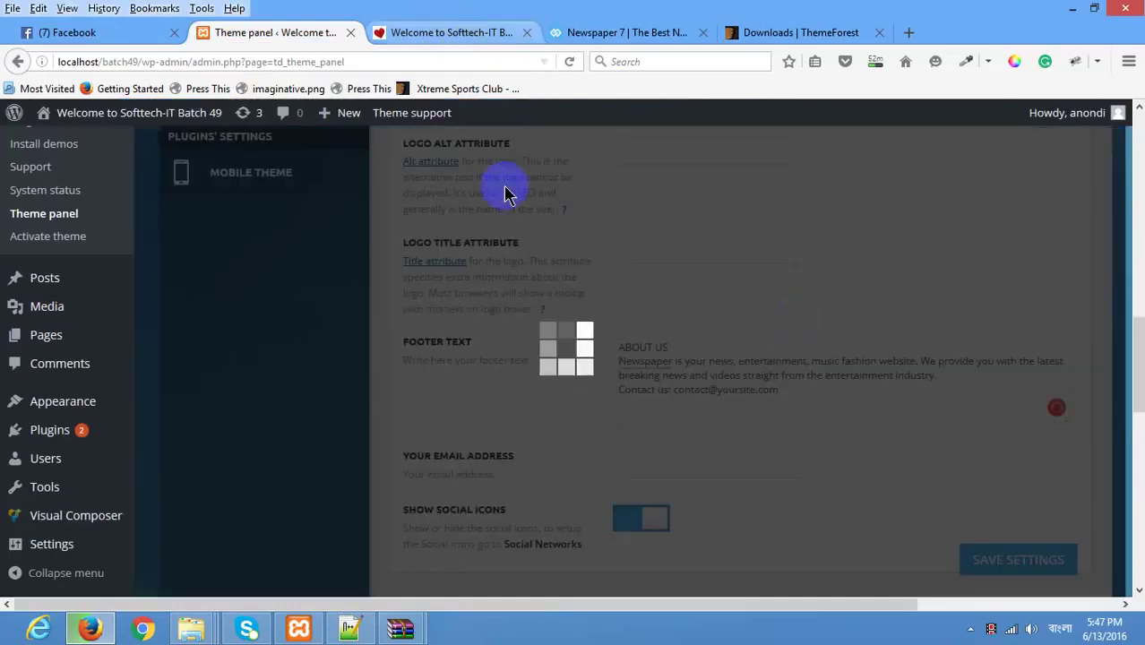
pyautogui.rightClick(423, 259)
pyautogui.click(531, 275)
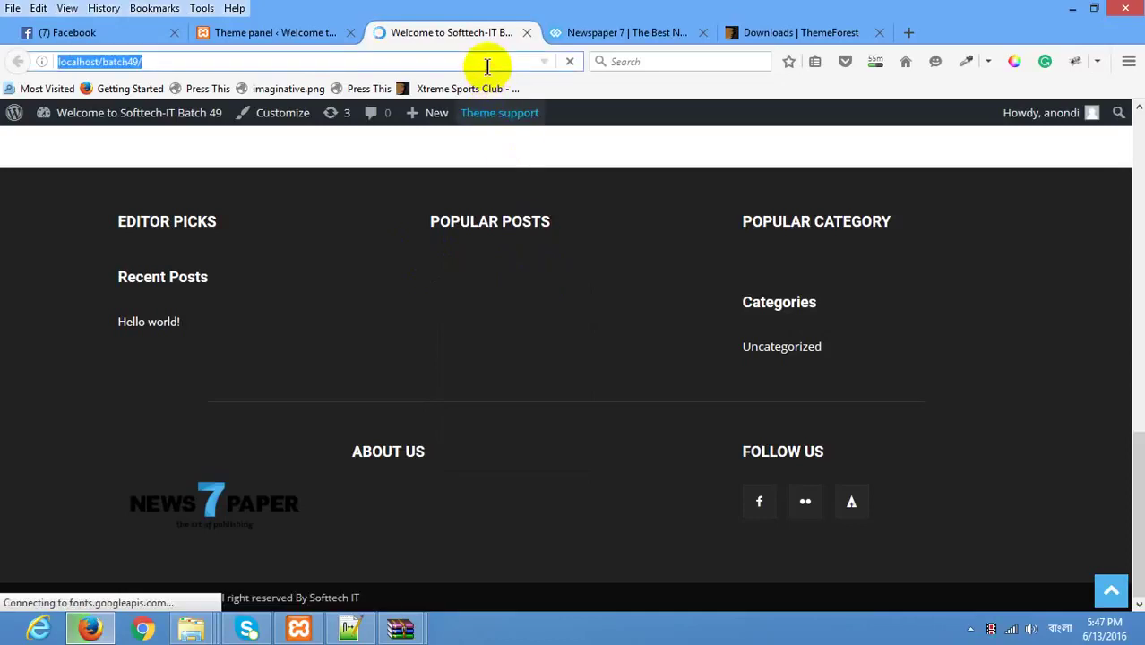
pyautogui.press('Return')
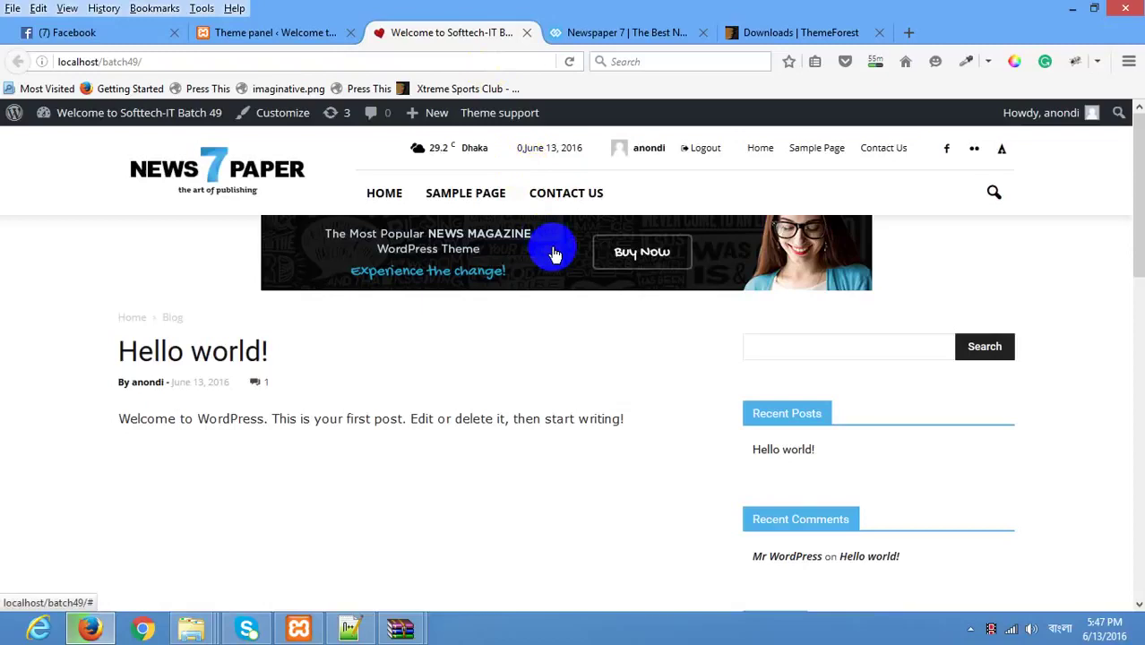
pyautogui.scroll(-10, 559, 258)
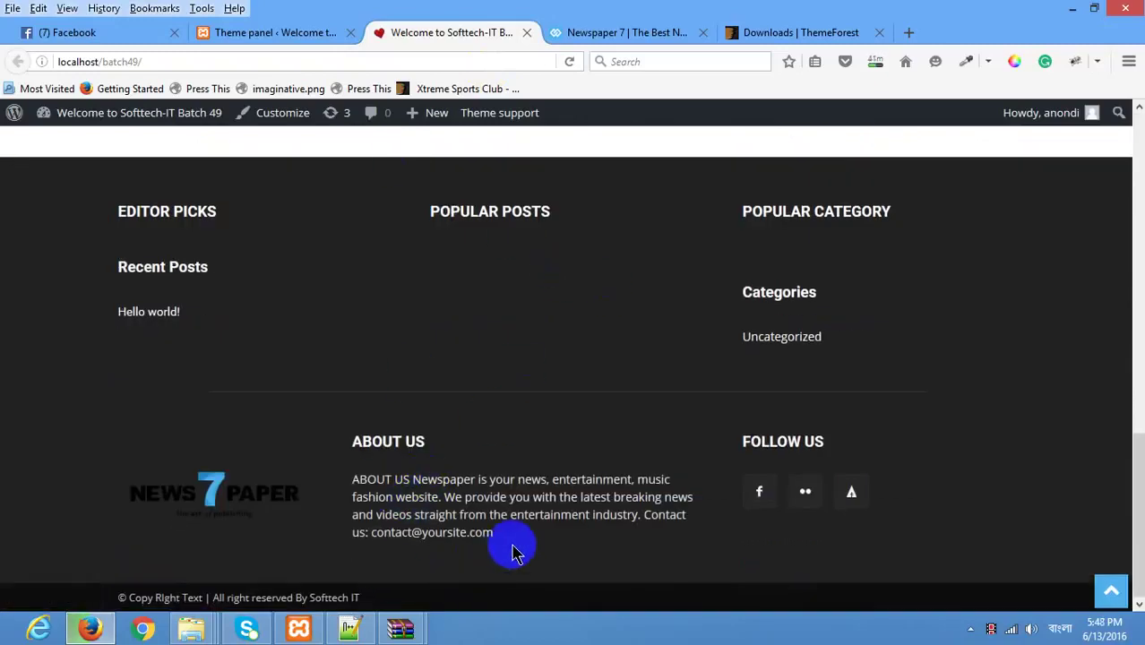
# Step: Inspect the About Us paragraph in the demo site's footer with the element inspector
pyautogui.click(584, 32)
pyautogui.click(493, 416)
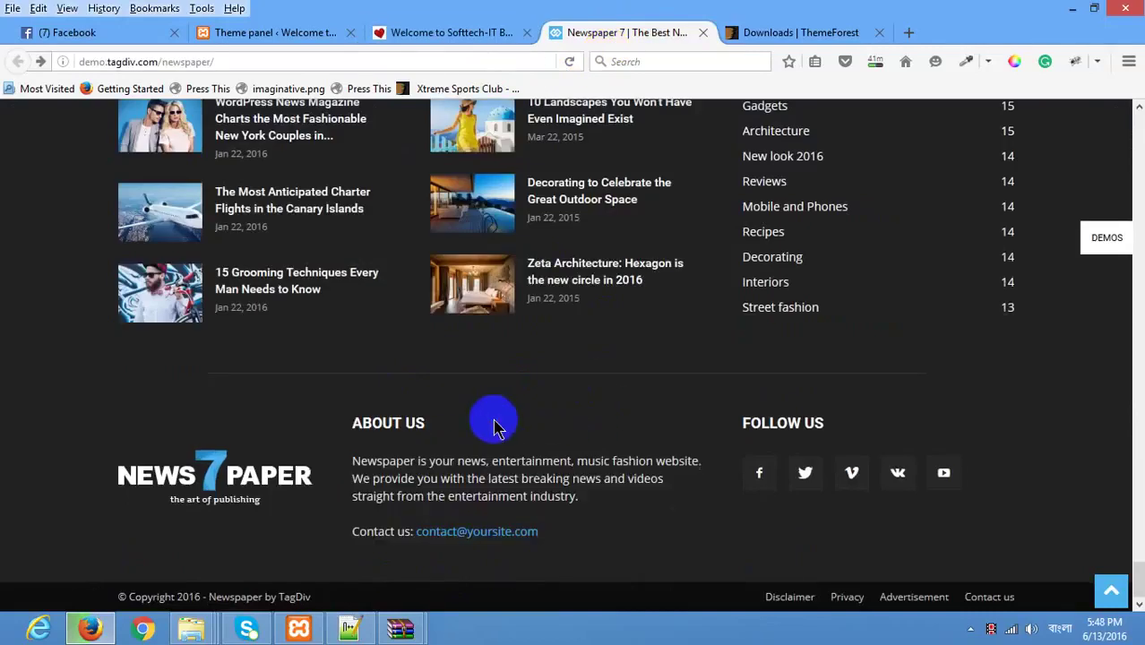
pyautogui.rightClick(422, 461)
pyautogui.click(495, 450)
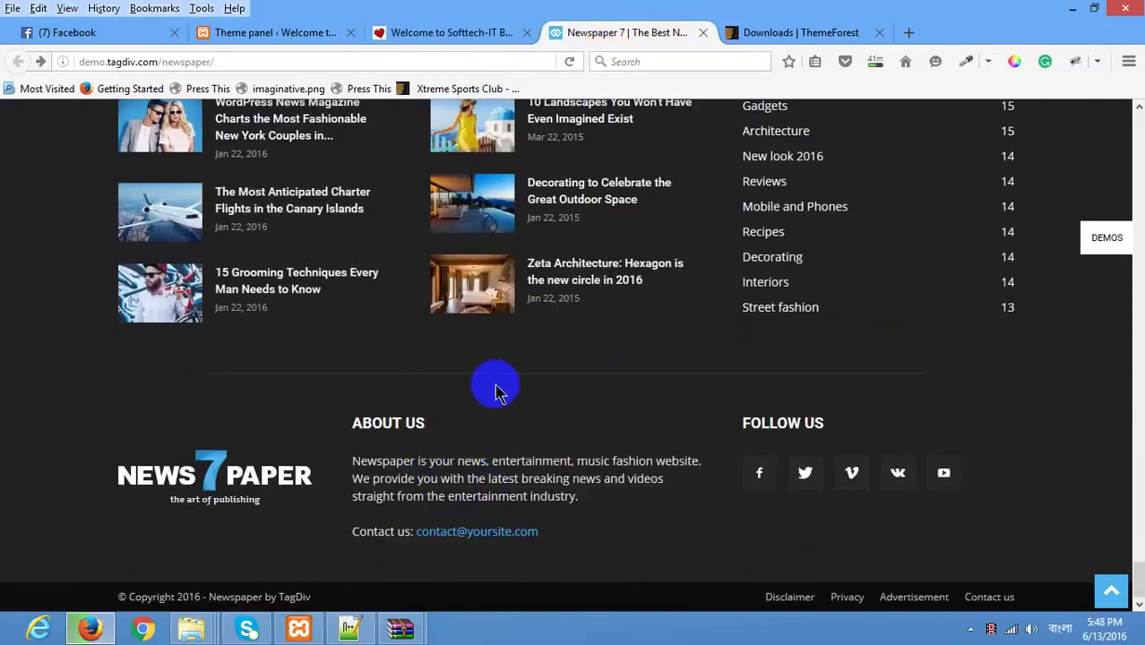
pyautogui.scroll(-2, 496, 389)
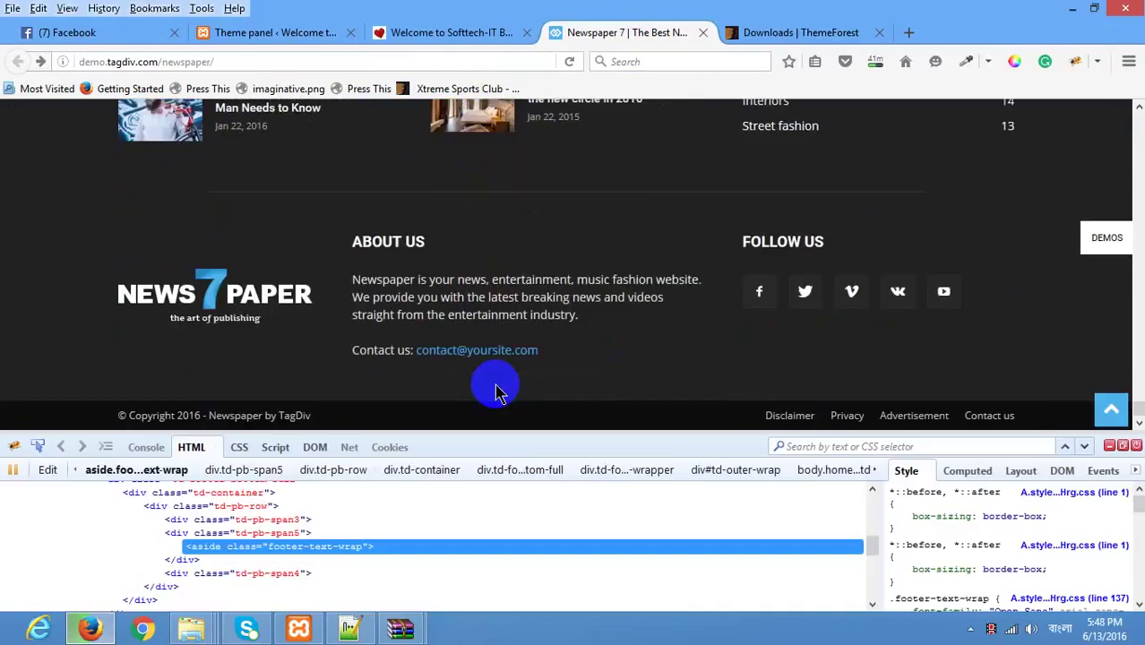
# Step: Open the HTML of the footer-text-wrap aside element for editing, copy all of it, and return to the site's own front page
pyautogui.rightClick(184, 549)
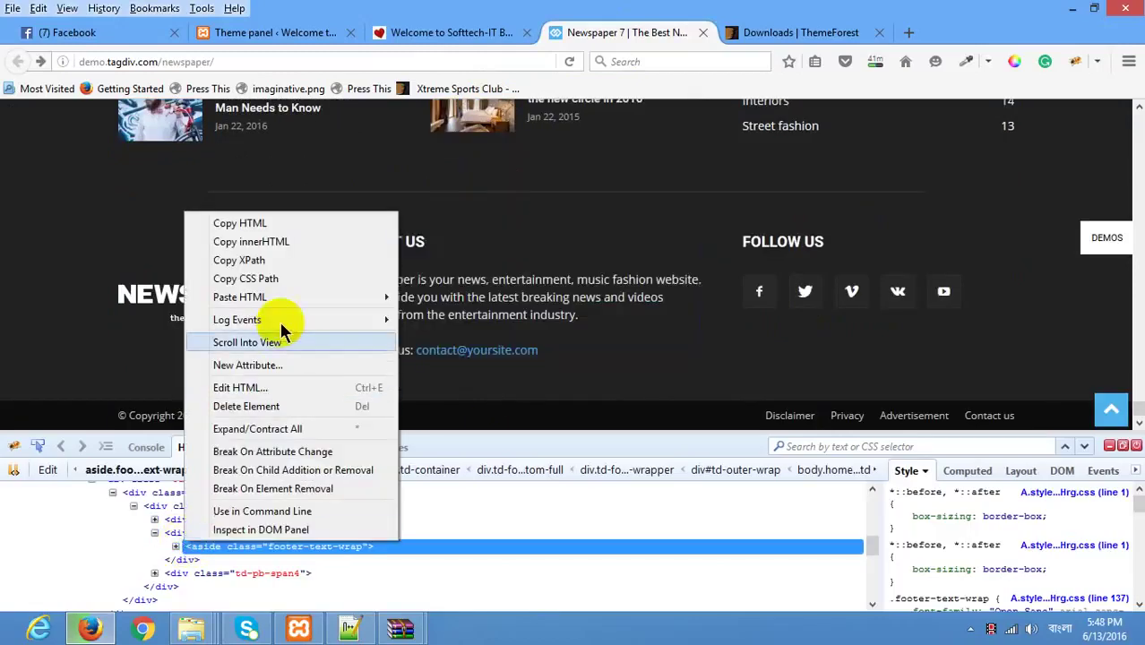
pyautogui.moveTo(278, 321)
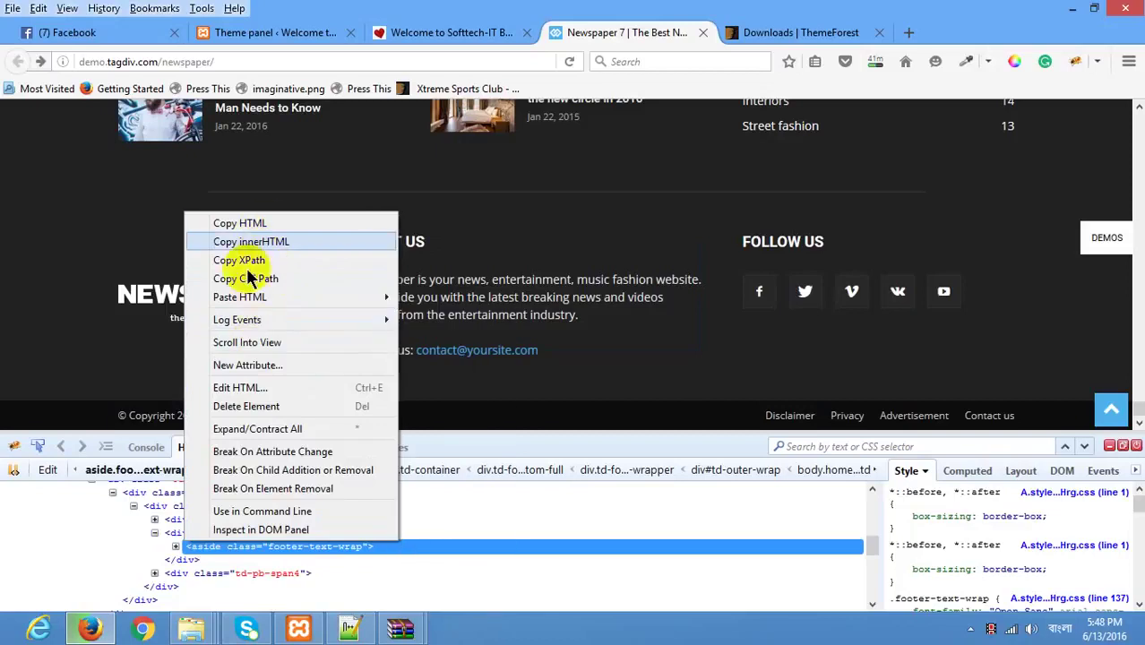
pyautogui.click(240, 387)
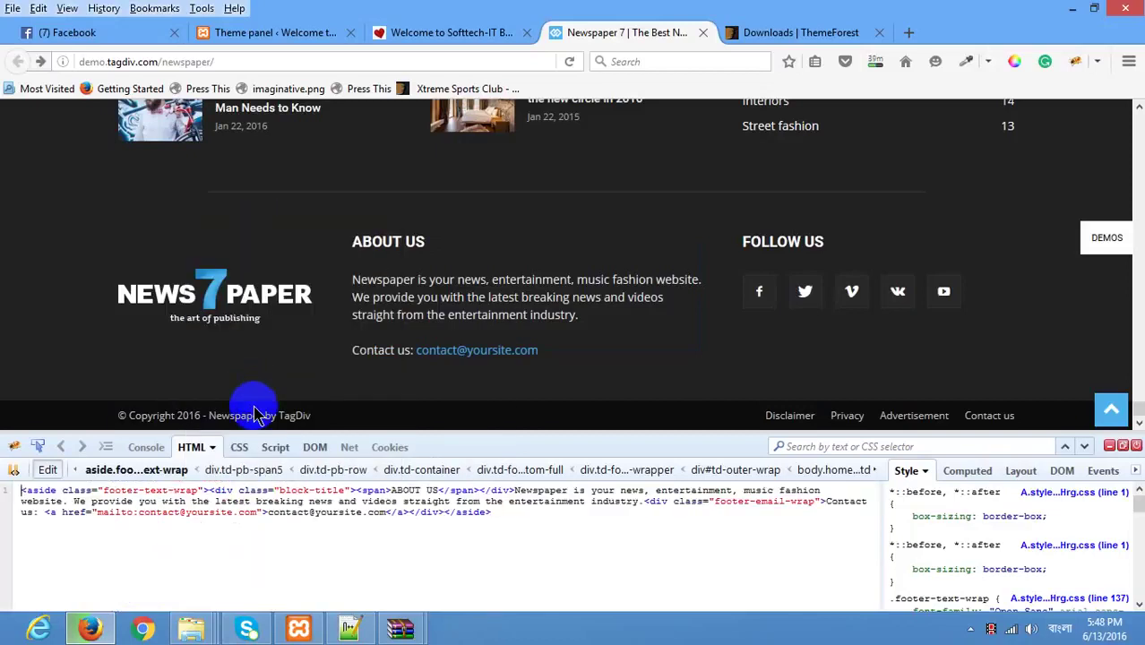
pyautogui.moveTo(518, 524); pyautogui.dragTo(215, 498)
pyautogui.click(447, 525)
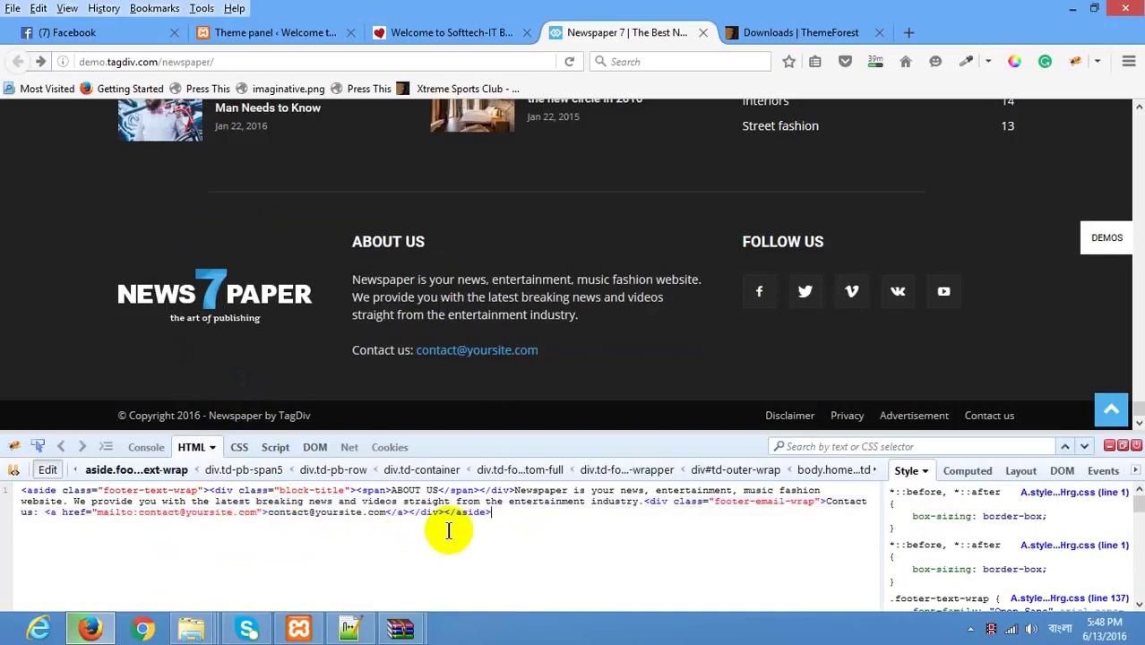
pyautogui.hotkey('ctrl', 'a')
pyautogui.hotkey('ctrl', 'c')
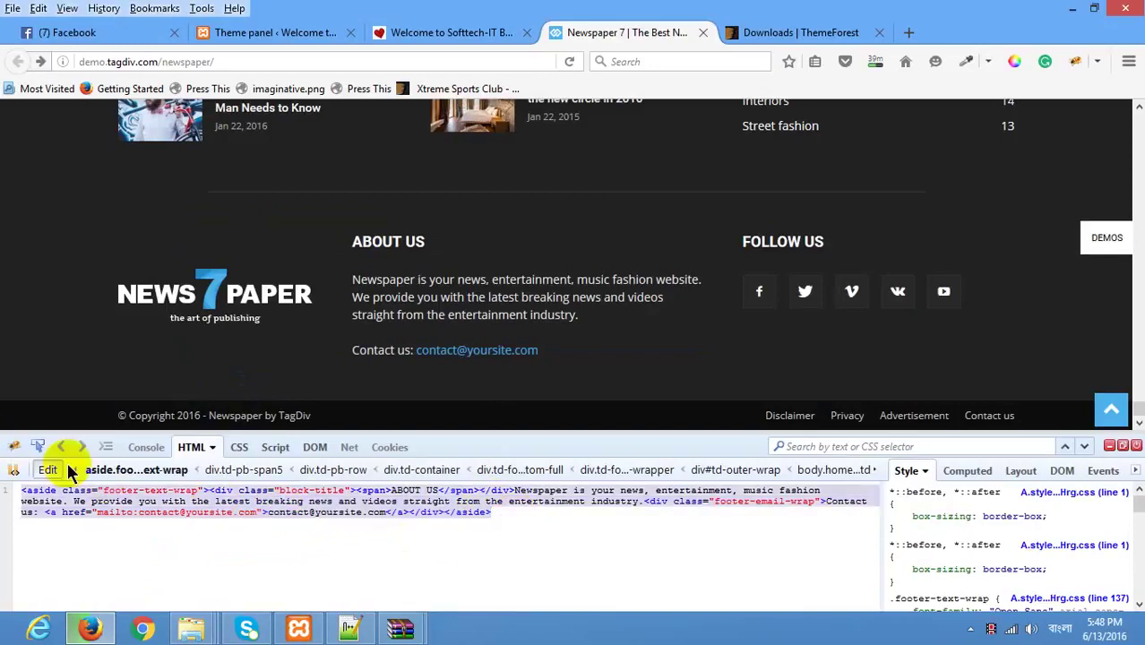
pyautogui.click(385, 34)
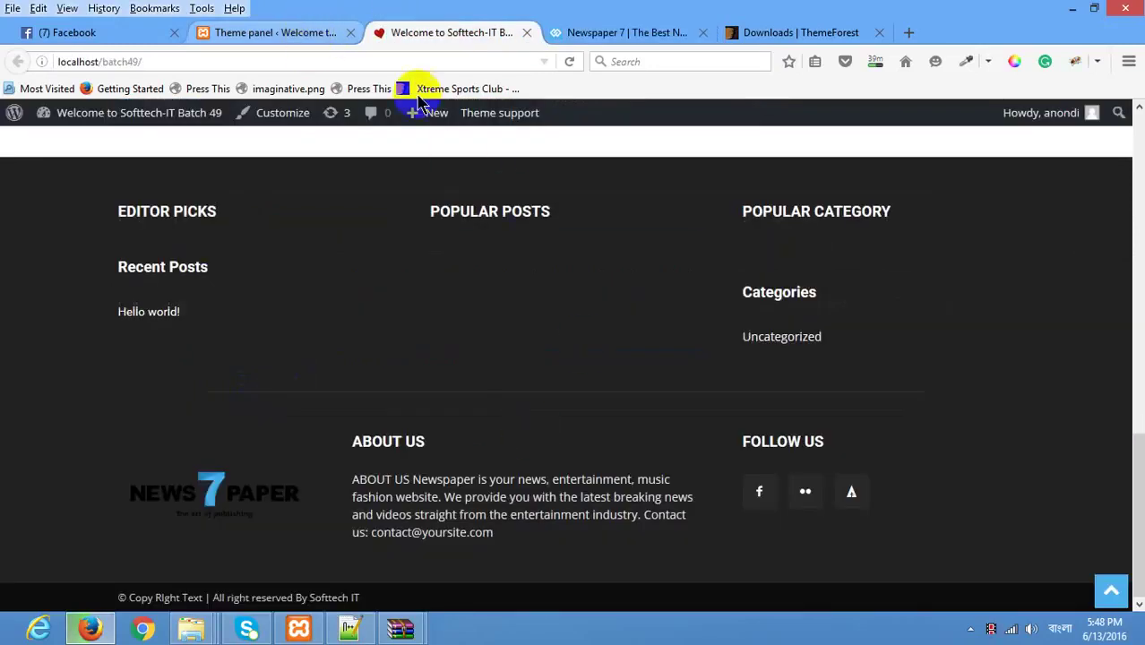
# Step: Replace the footer text in the theme panel with the copied footer-text-wrap HTML and save the settings
pyautogui.click(225, 34)
pyautogui.moveTo(759, 391); pyautogui.dragTo(557, 324)
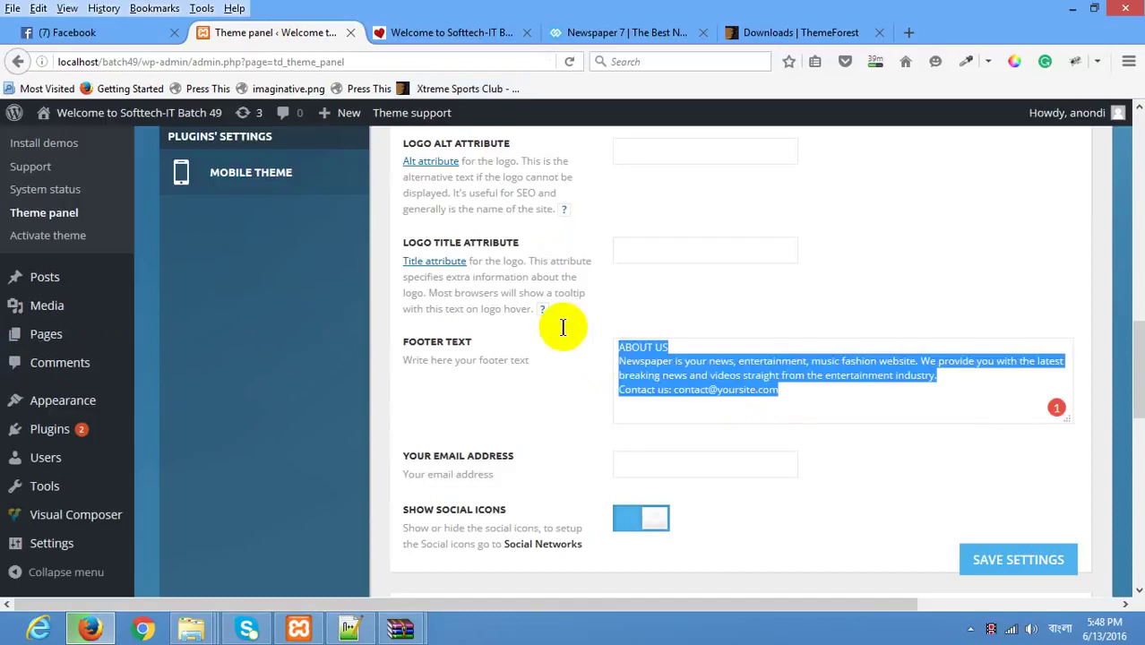
pyautogui.hotkey('ctrl', 'v')
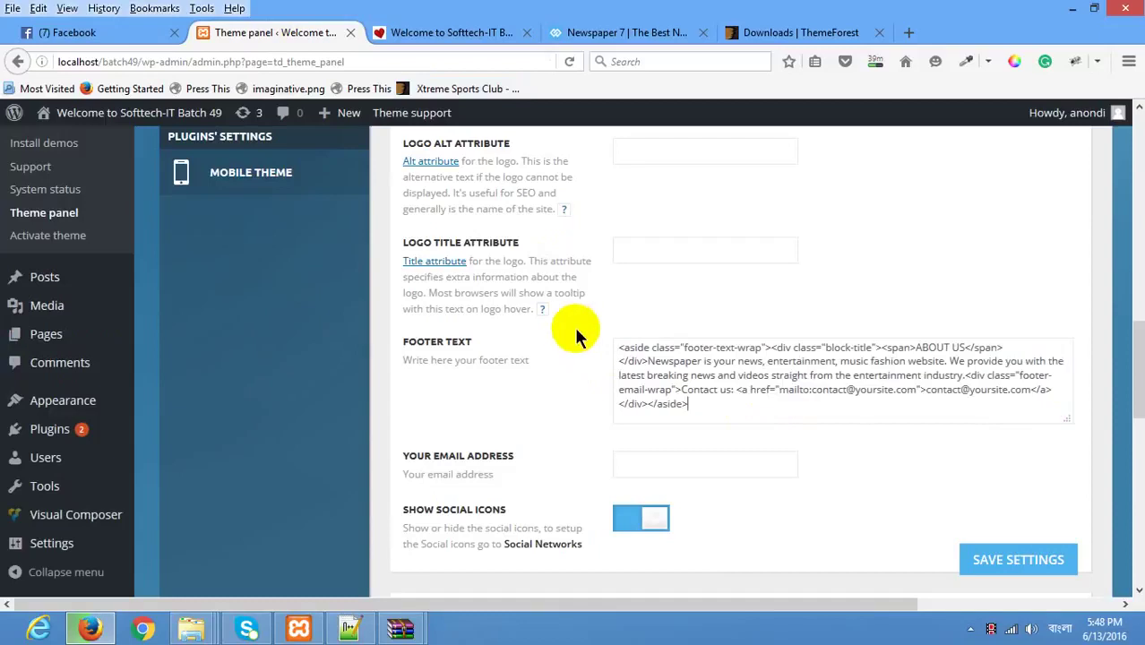
pyautogui.click(1022, 560)
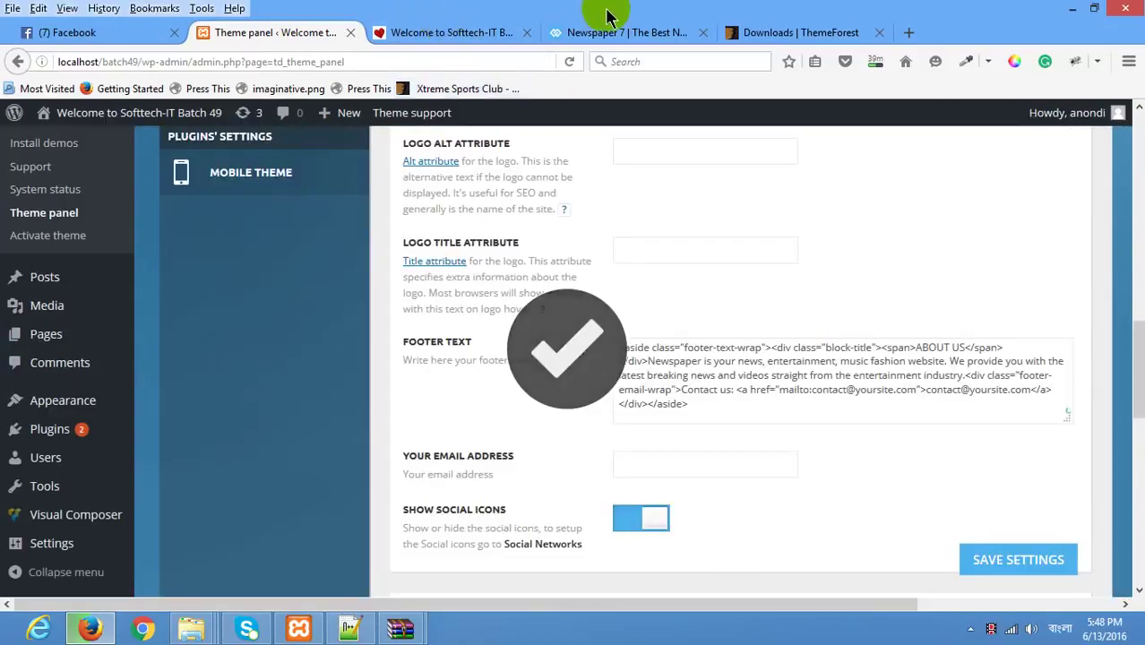
# Step: Reload the site's own front page and check the About Us headings in the footer
pyautogui.click(616, 29)
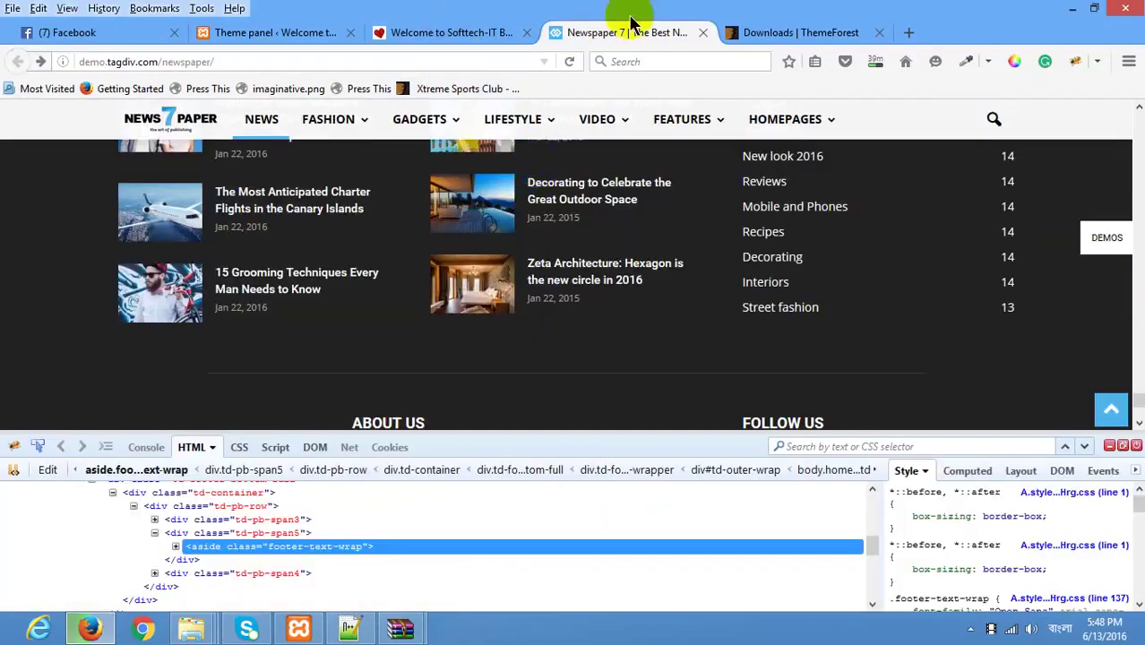
pyautogui.rightClick(151, 276)
pyautogui.click(439, 32)
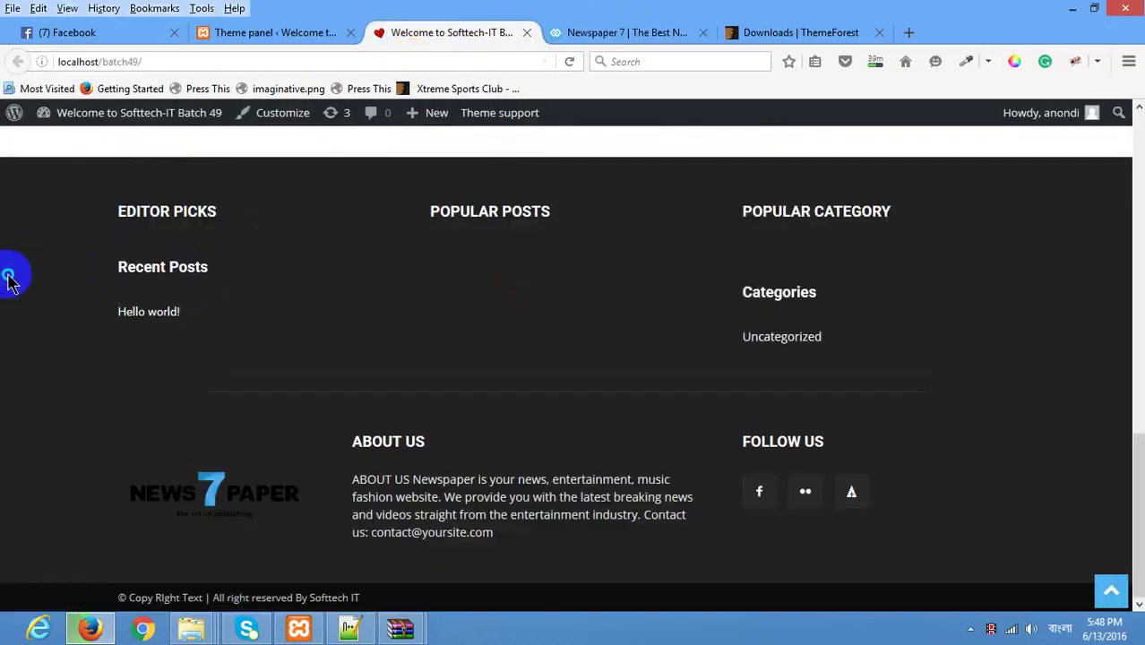
pyautogui.rightClick(131, 301)
pyautogui.click(153, 286)
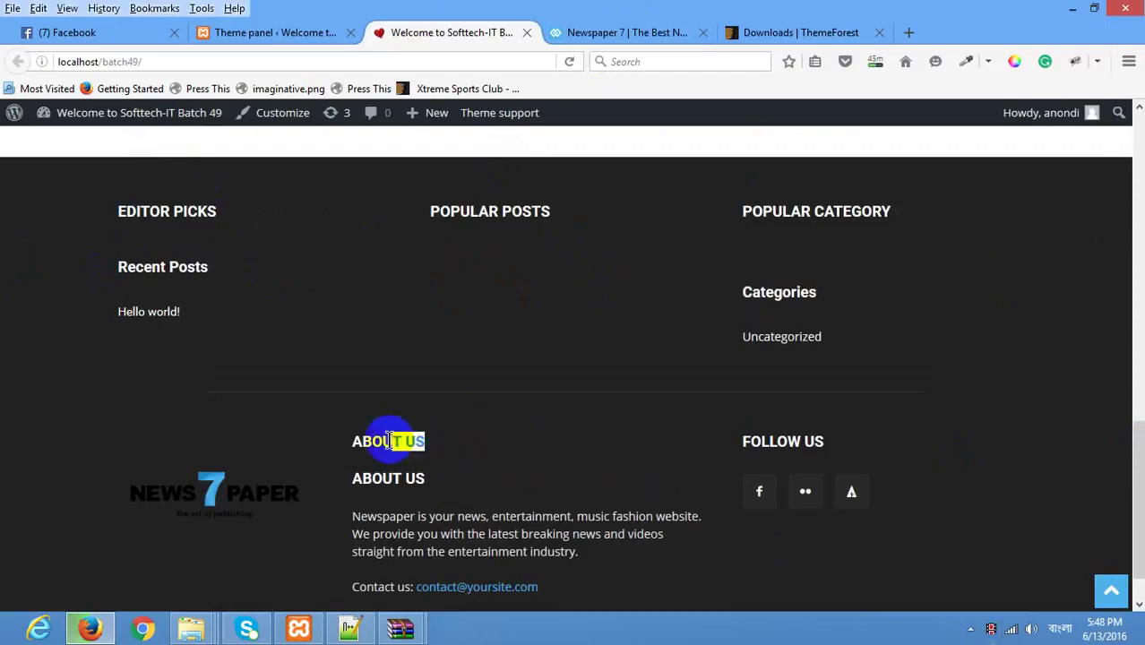
pyautogui.moveTo(437, 479); pyautogui.dragTo(357, 474)
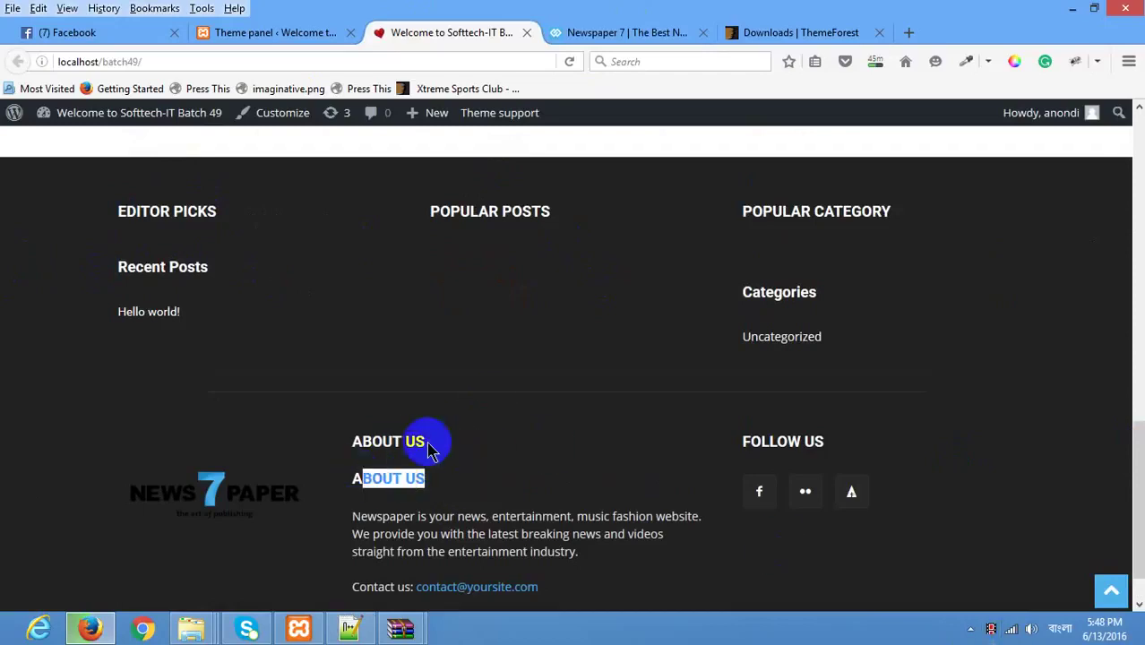
# Step: Review the front page footer's widget columns, logo, About Us text and Follow Us icons
pyautogui.scroll(-1, 796, 518)
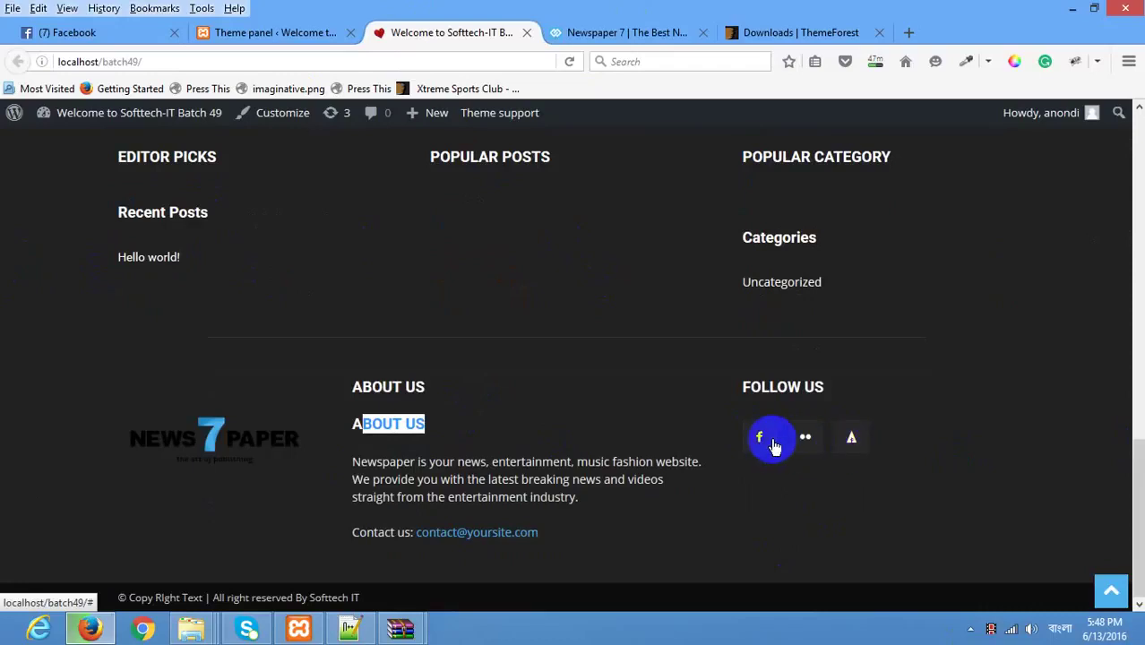
pyautogui.scroll(3, 399, 483)
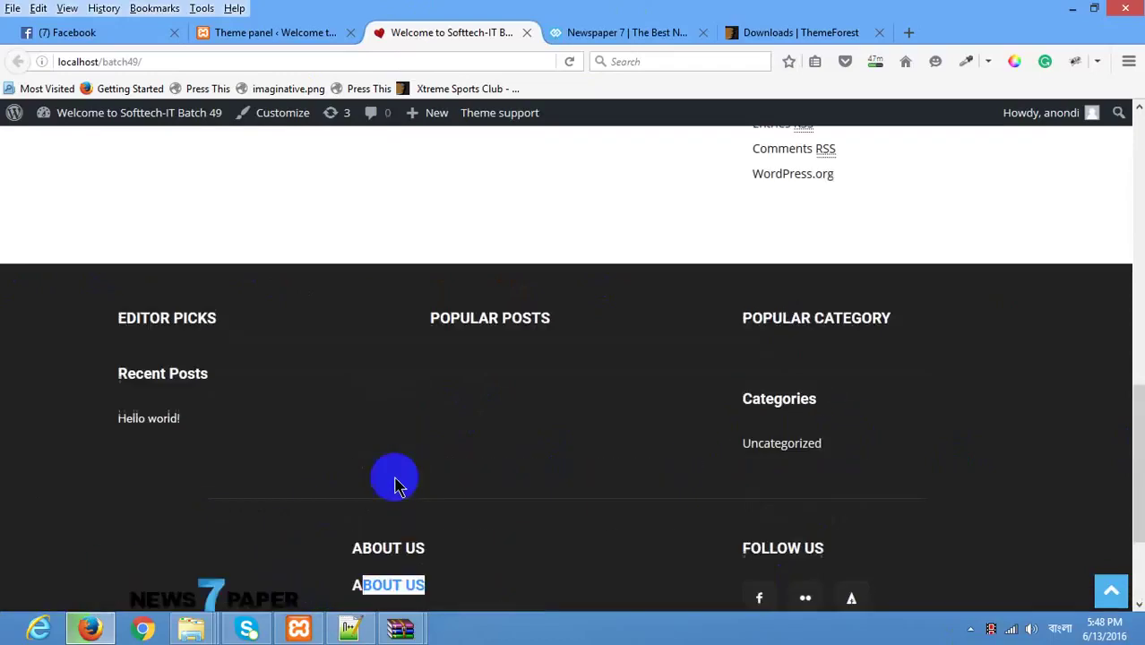
pyautogui.scroll(1, 398, 484)
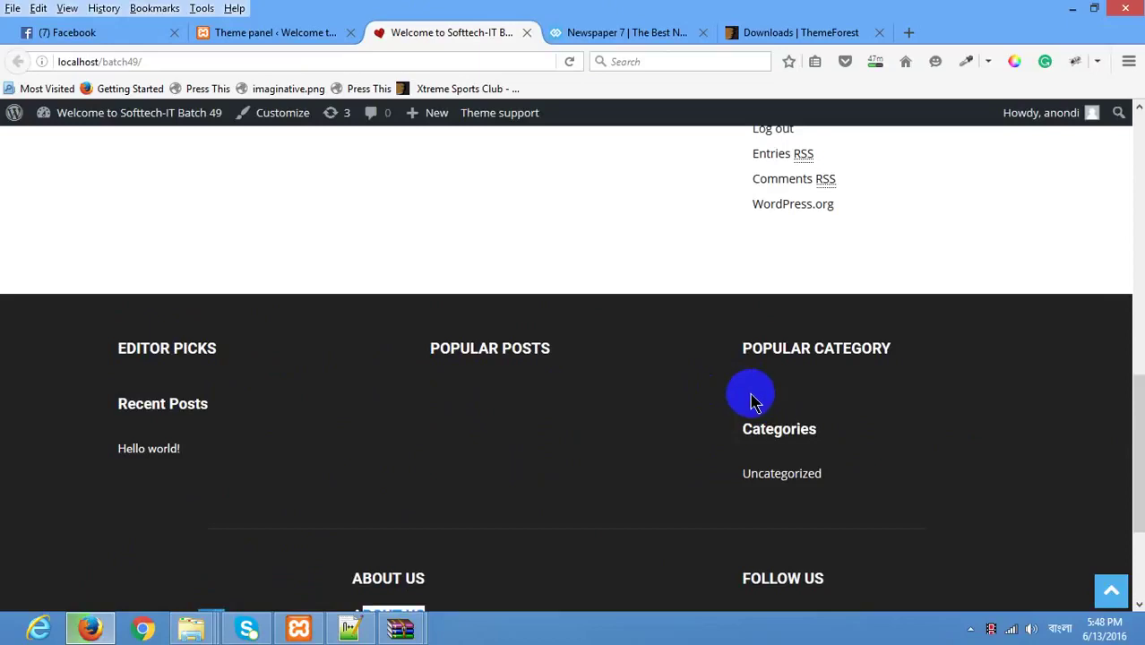
pyautogui.press('Home')
pyautogui.press('End')
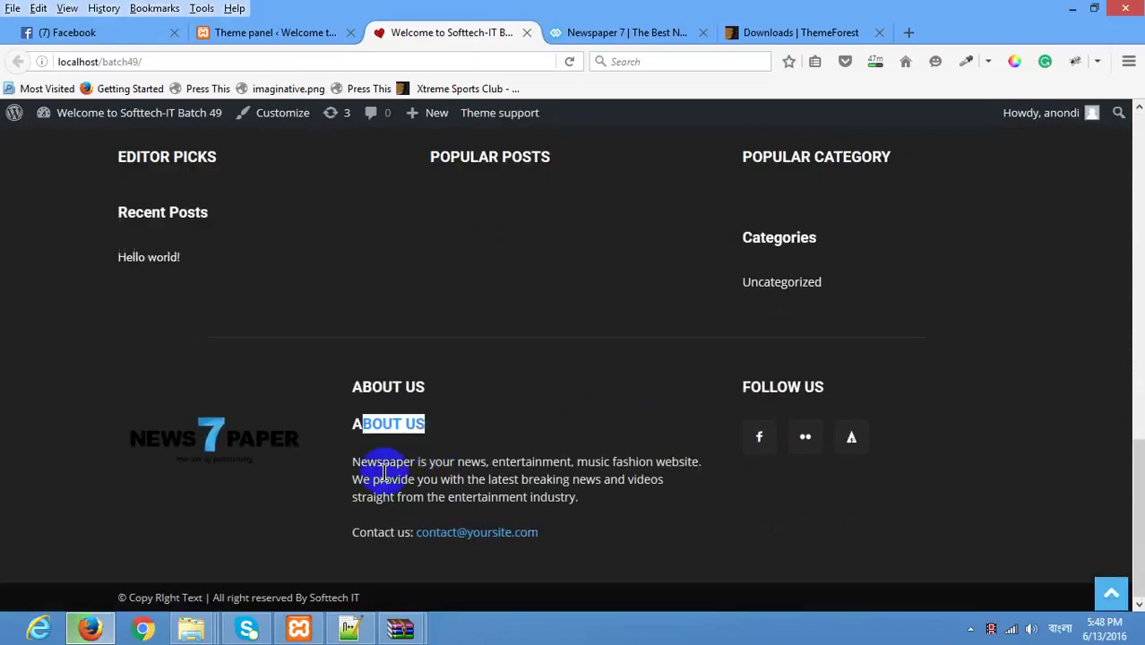
pyautogui.scroll(1, 712, 378)
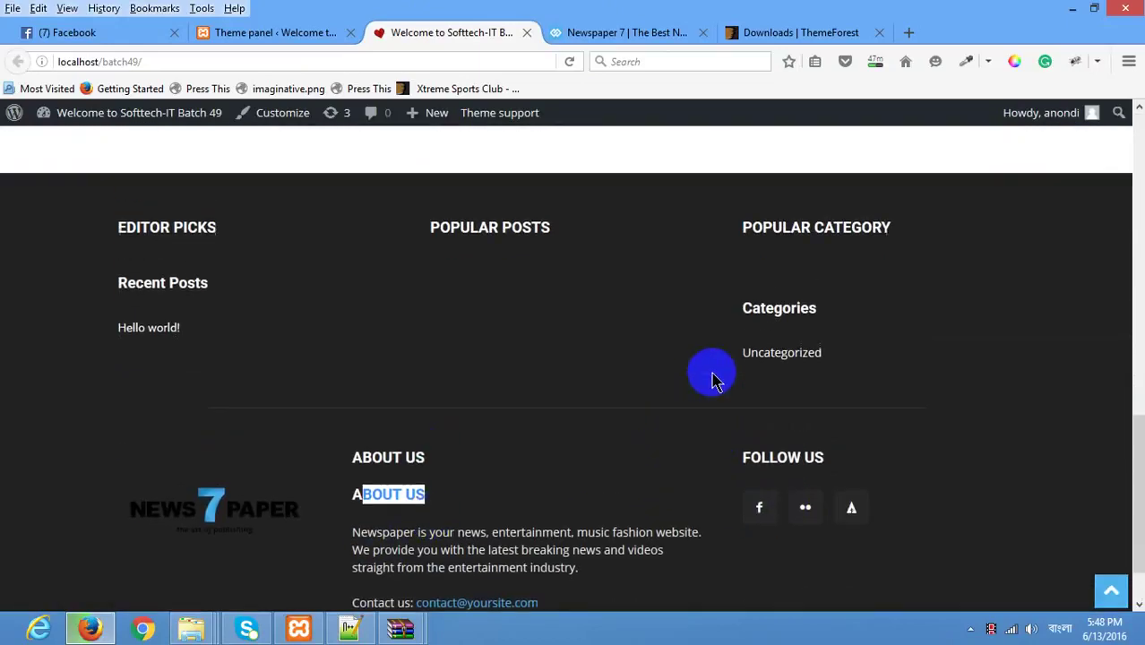
pyautogui.scroll(-1, 712, 378)
pyautogui.moveTo(254, 377); pyautogui.dragTo(400, 307)
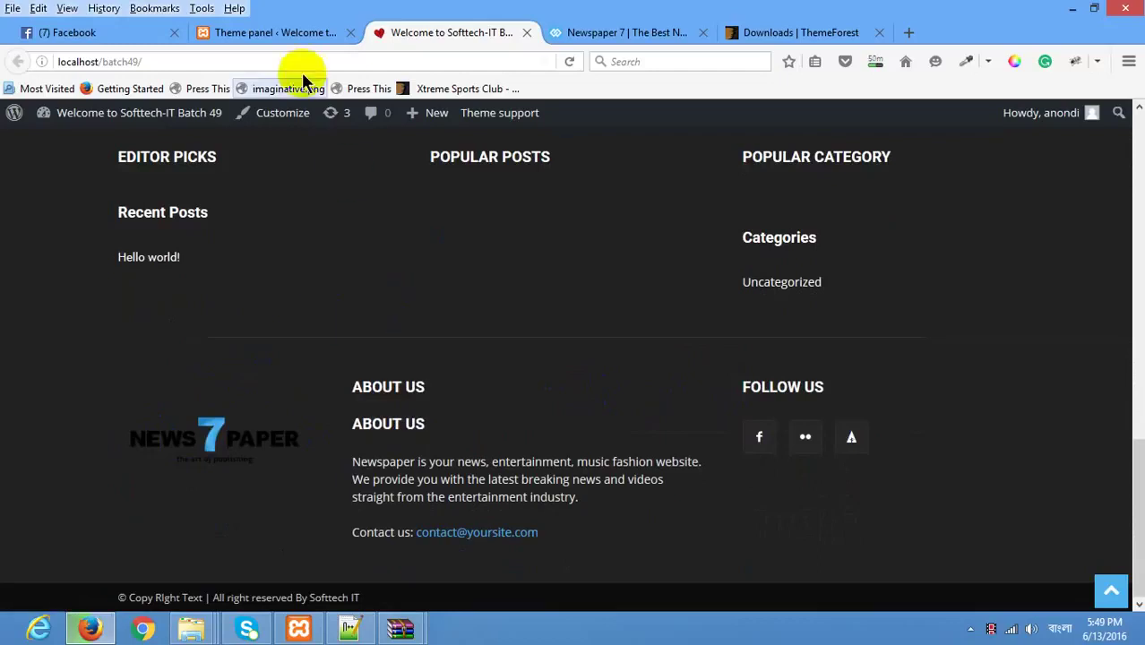
# Step: Start a file upload for the footer logo under Footer info content in the theme panel
pyautogui.click(302, 33)
pyautogui.scroll(2, 587, 386)
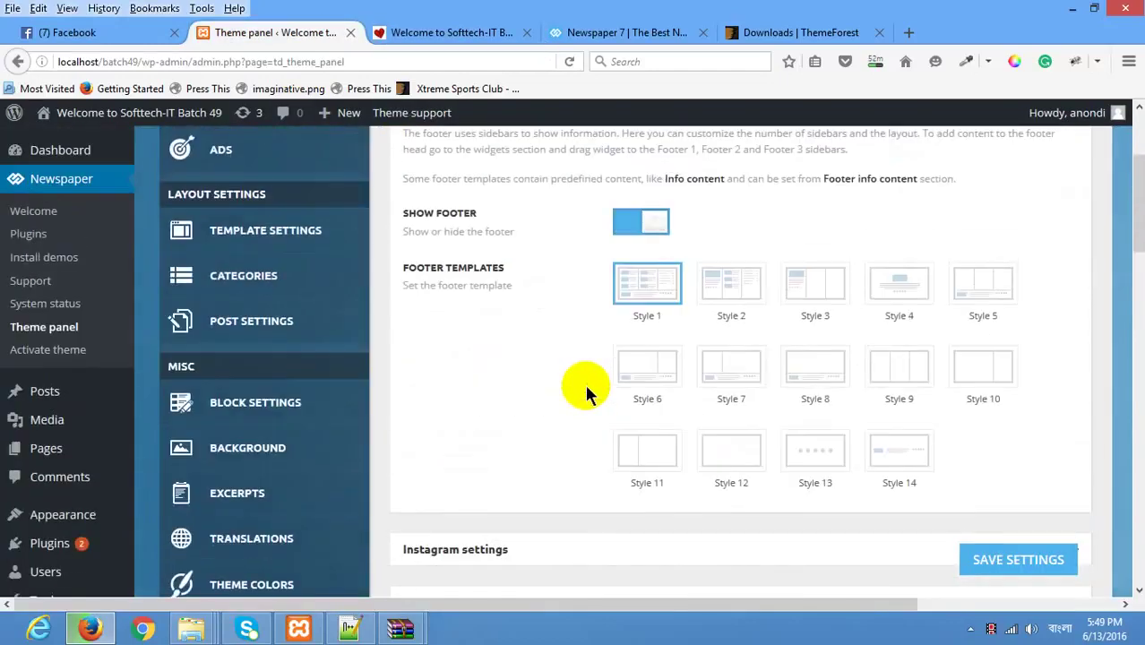
pyautogui.scroll(-6, 587, 394)
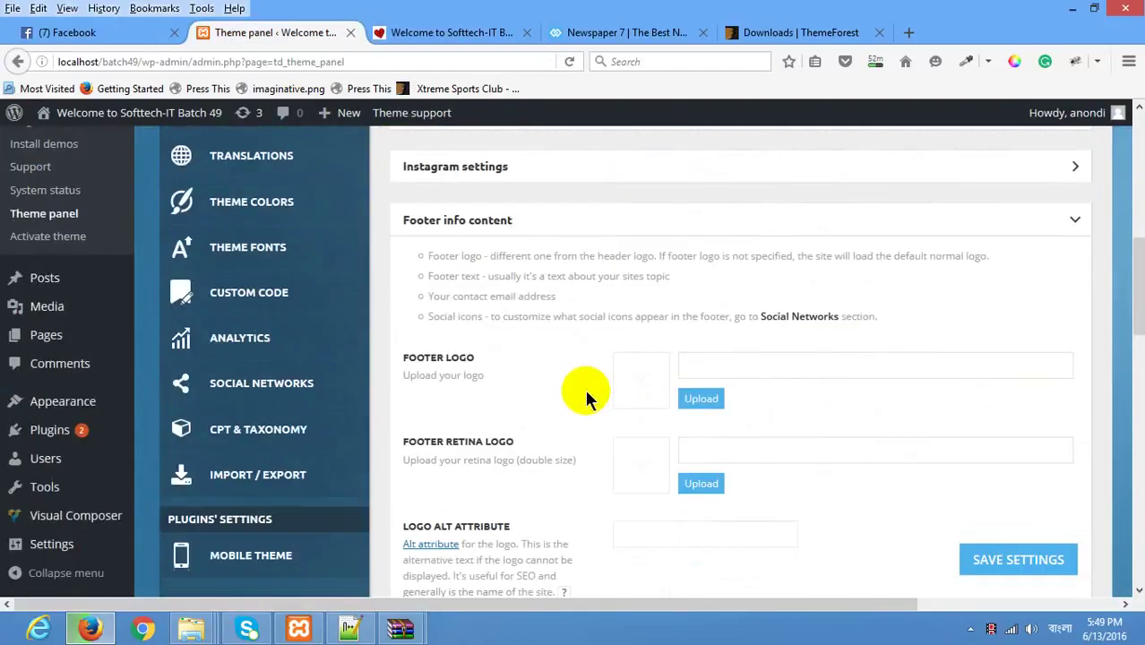
pyautogui.click(700, 400)
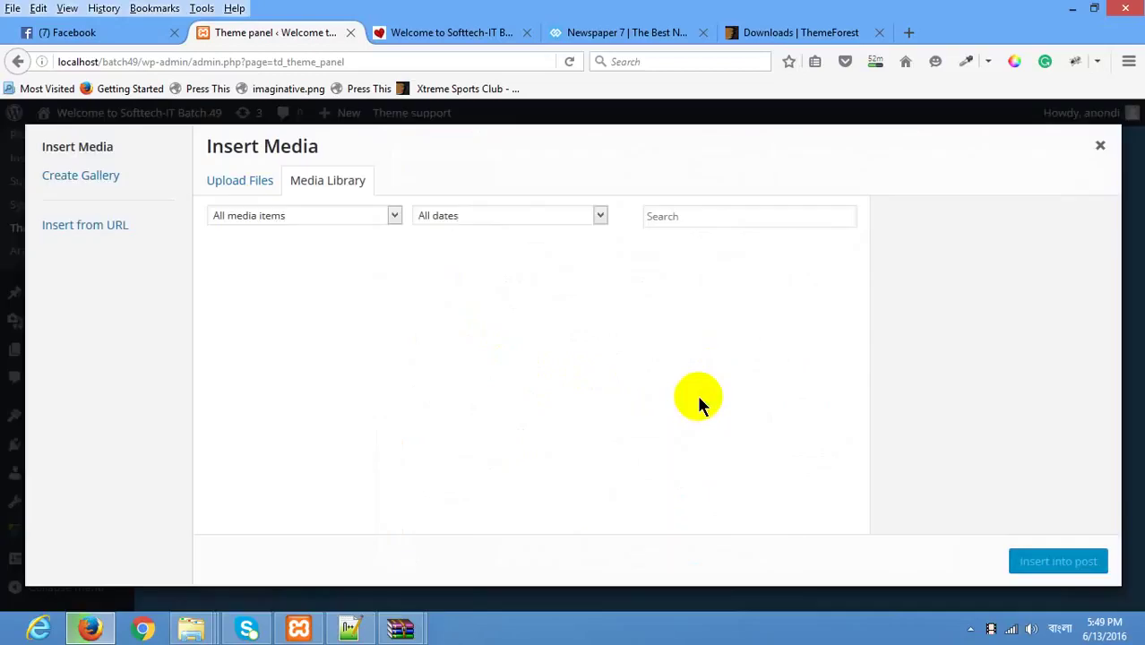
pyautogui.click(255, 184)
pyautogui.click(329, 182)
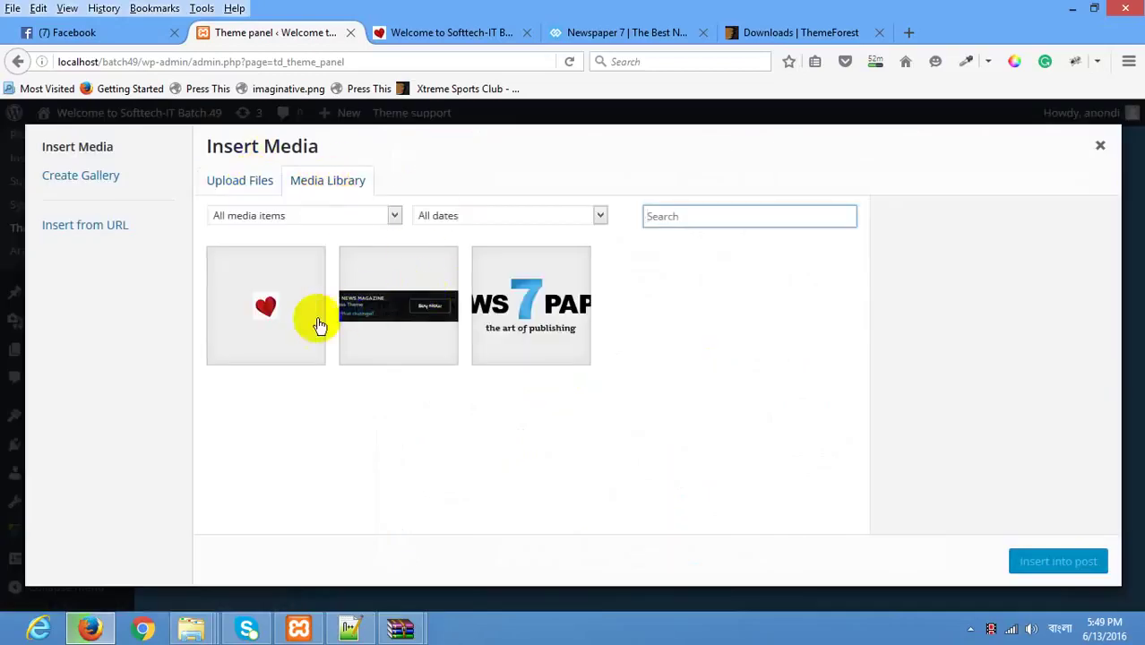
pyautogui.click(253, 188)
pyautogui.click(654, 386)
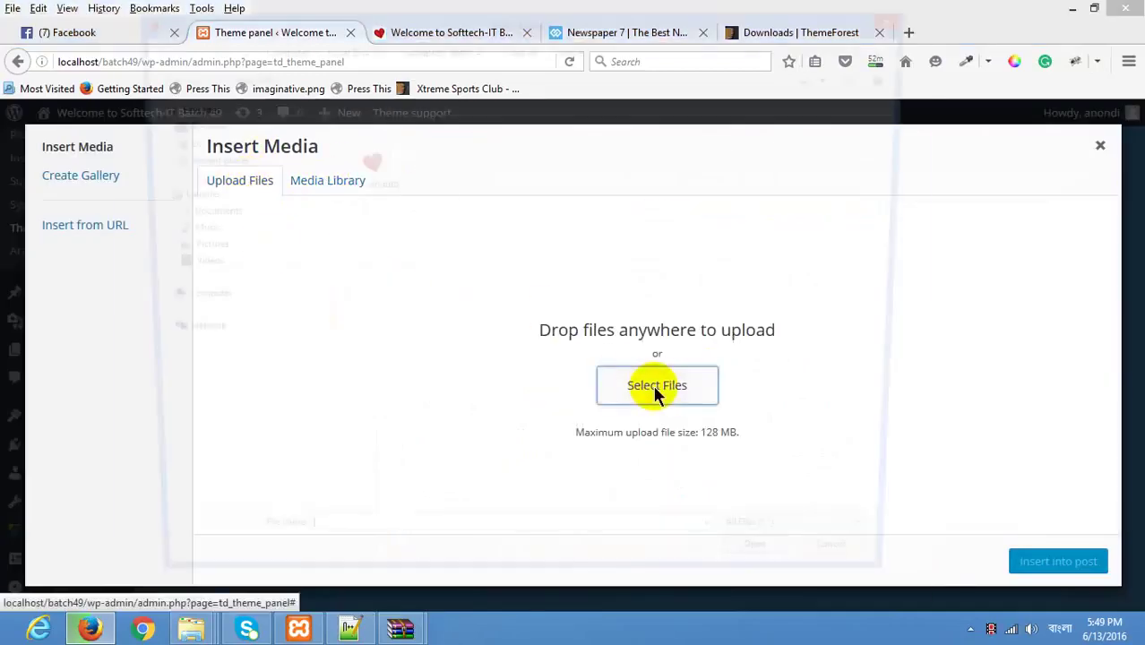
# Step: Look through the Class 07 and Class 10 folders in wordpress Batch 41 for a logo image
pyautogui.click(419, 47)
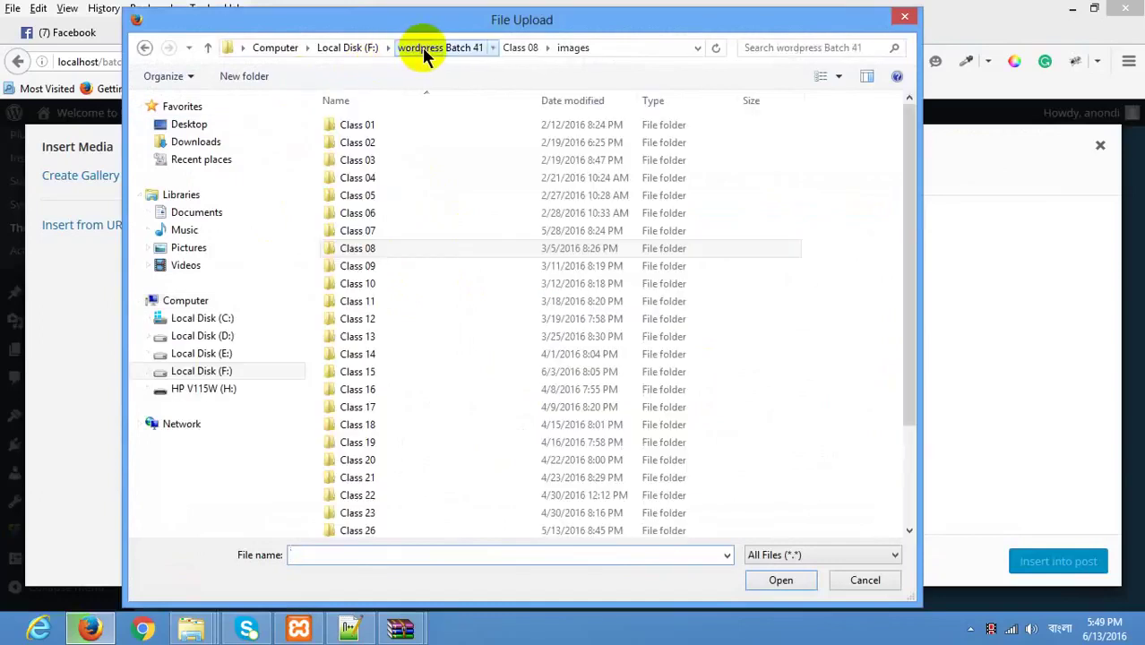
pyautogui.doubleClick(379, 231)
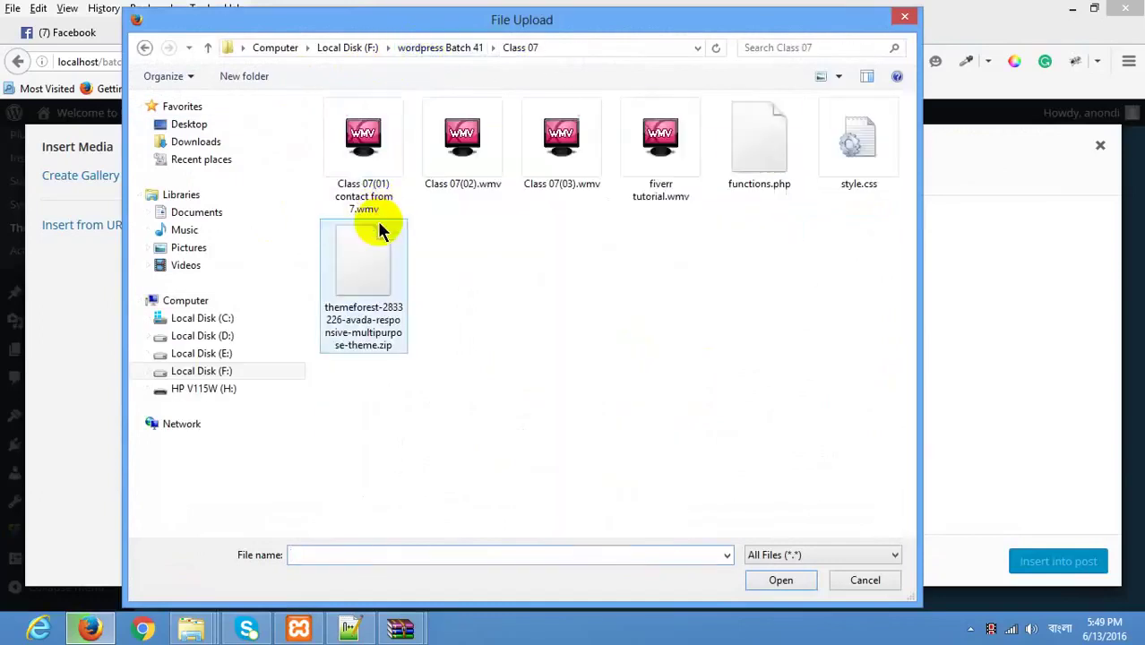
pyautogui.click(145, 50)
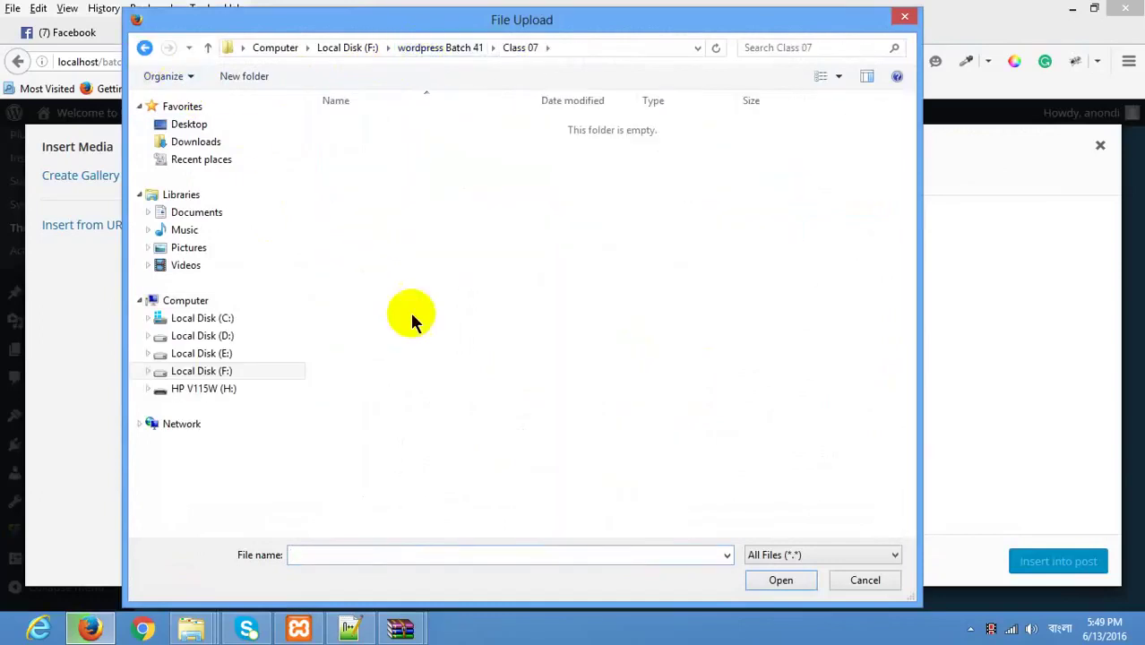
pyautogui.click(381, 283)
pyautogui.doubleClick(381, 283)
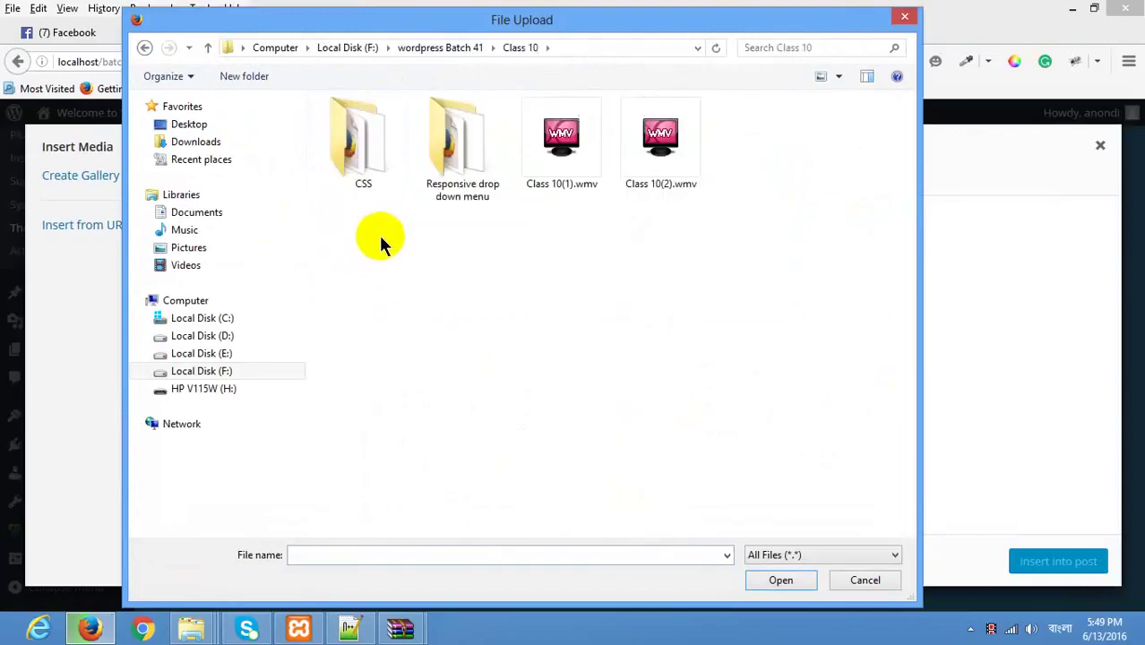
pyautogui.click(144, 50)
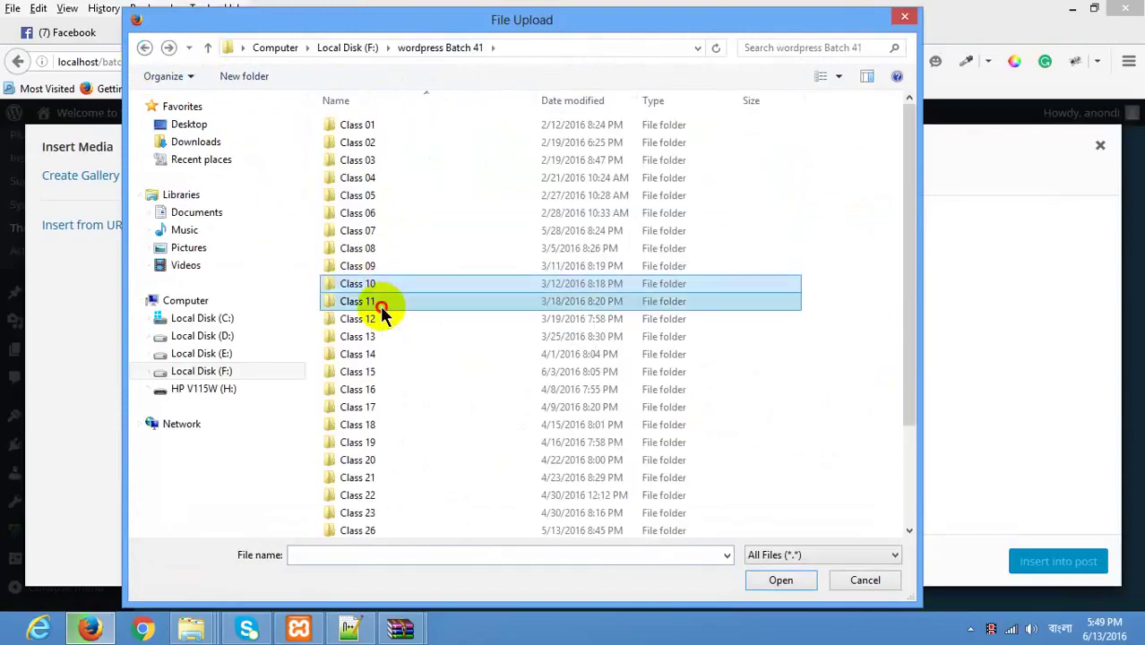
# Step: Upload logo.png from the Class 11 > Facebook signup > images folder as the footer logo and save the settings
pyautogui.doubleClick(381, 299)
pyautogui.doubleClick(371, 135)
pyautogui.doubleClick(352, 126)
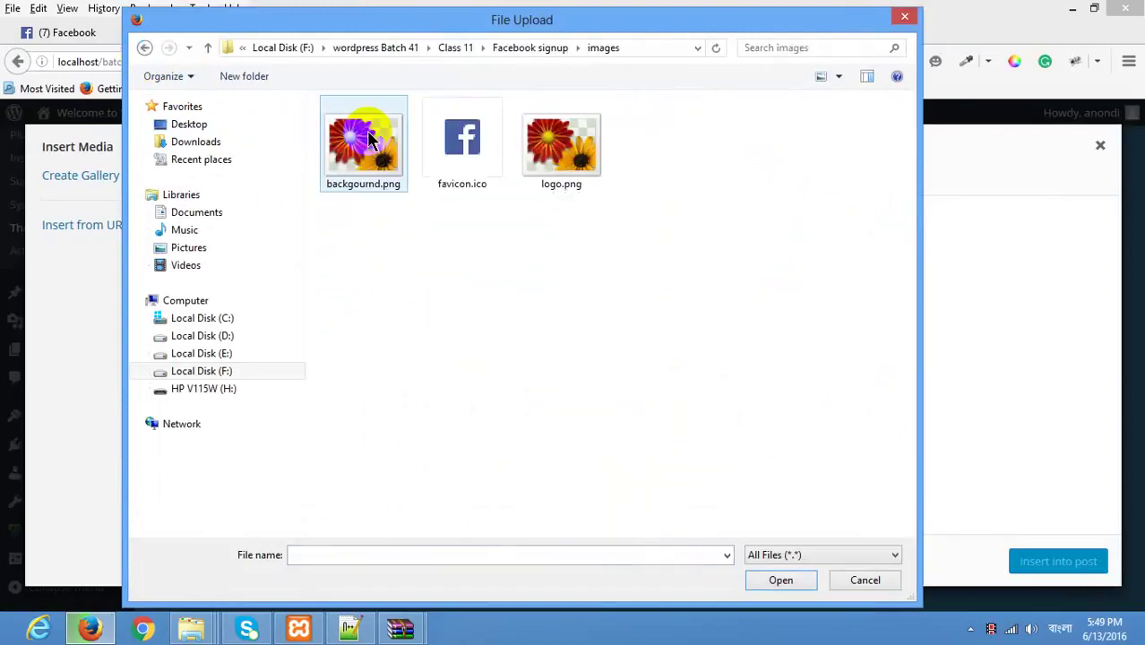
pyautogui.doubleClick(586, 184)
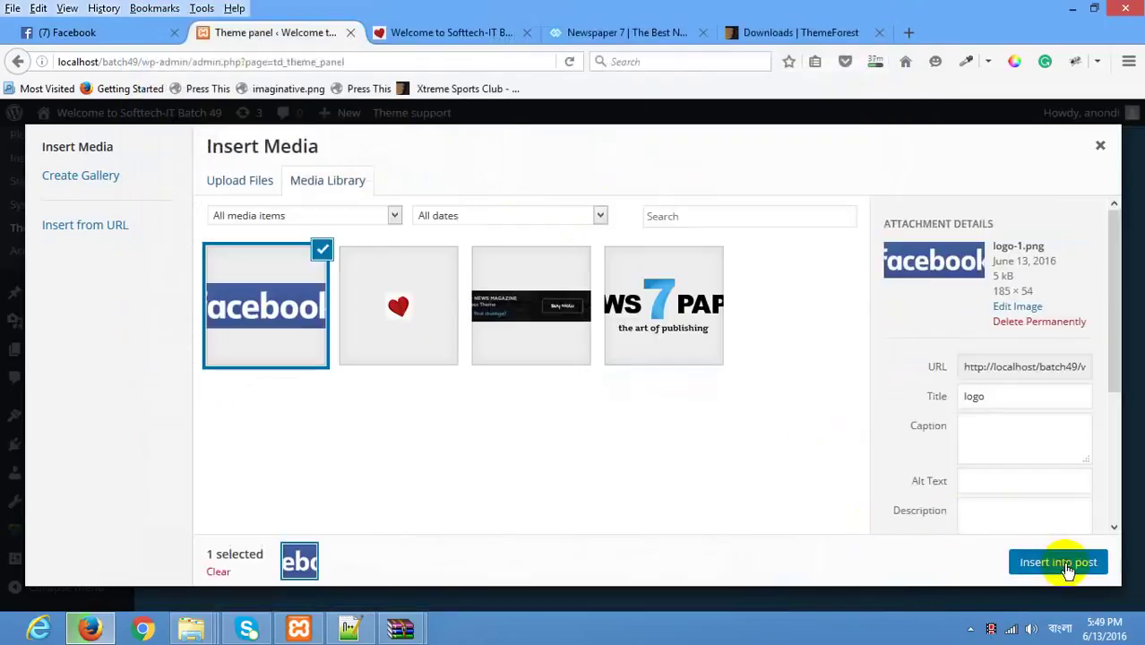
pyautogui.click(1064, 563)
pyautogui.click(1017, 559)
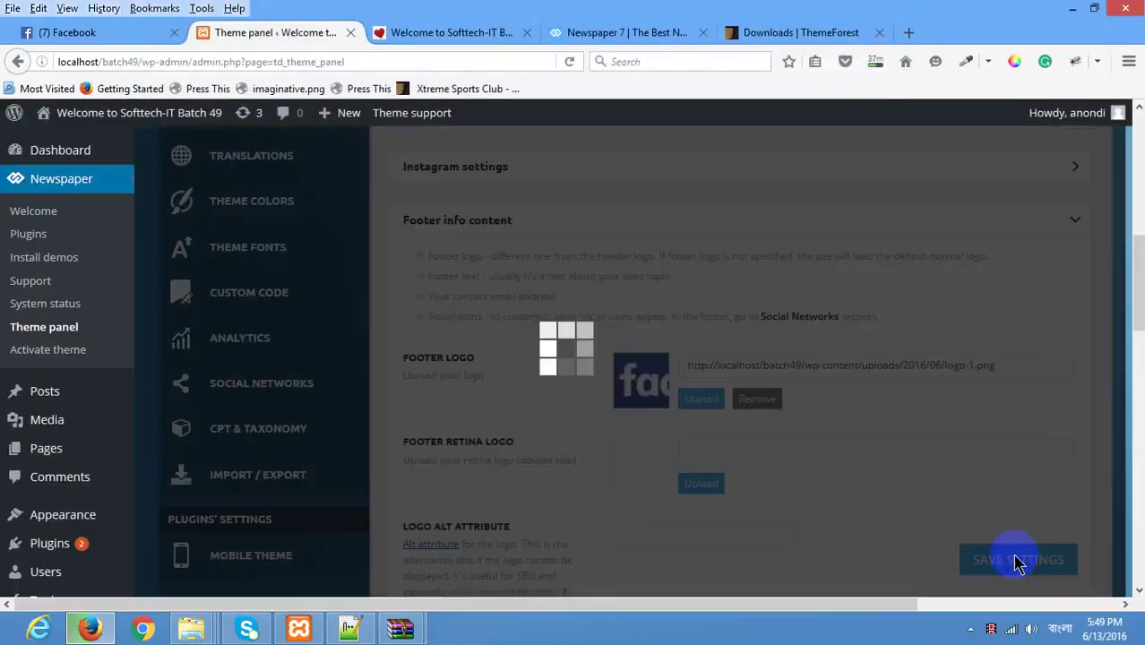
# Step: Reload the site's own front page and check the footer logo and the rest of the page
pyautogui.click(439, 33)
pyautogui.rightClick(421, 199)
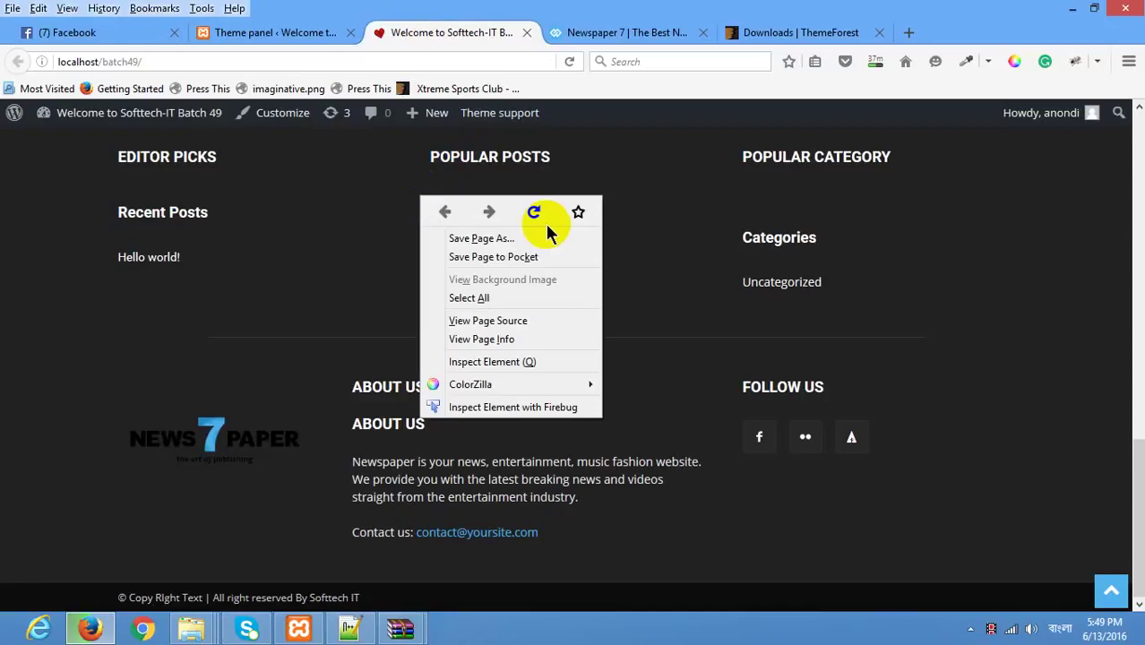
pyautogui.click(536, 212)
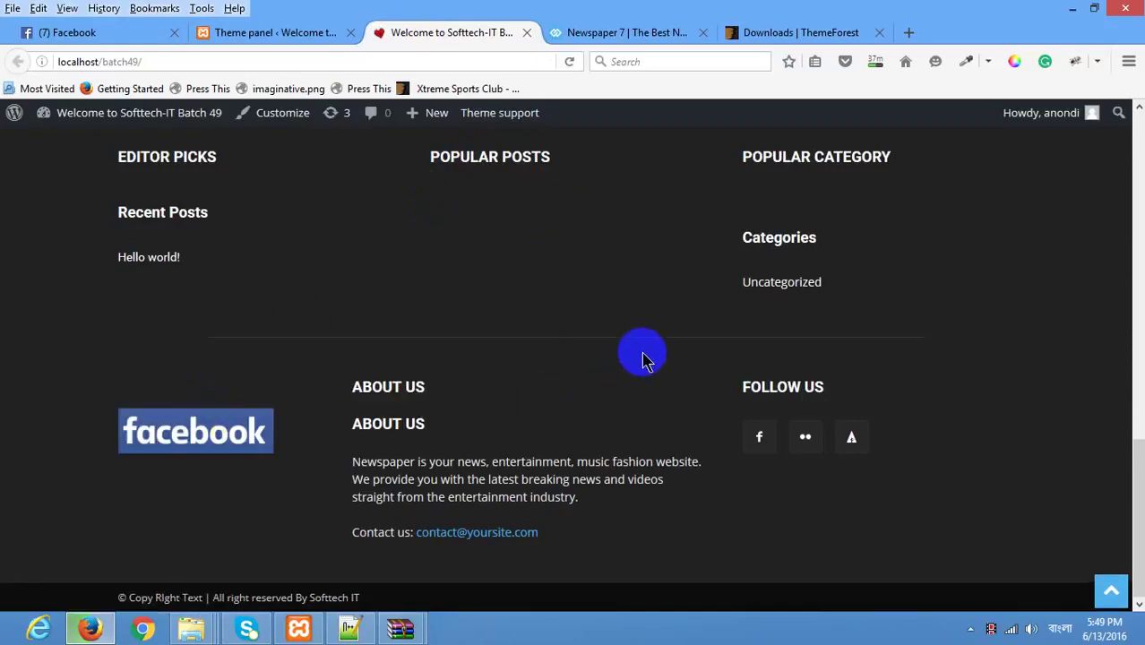
pyautogui.scroll(15, 599, 325)
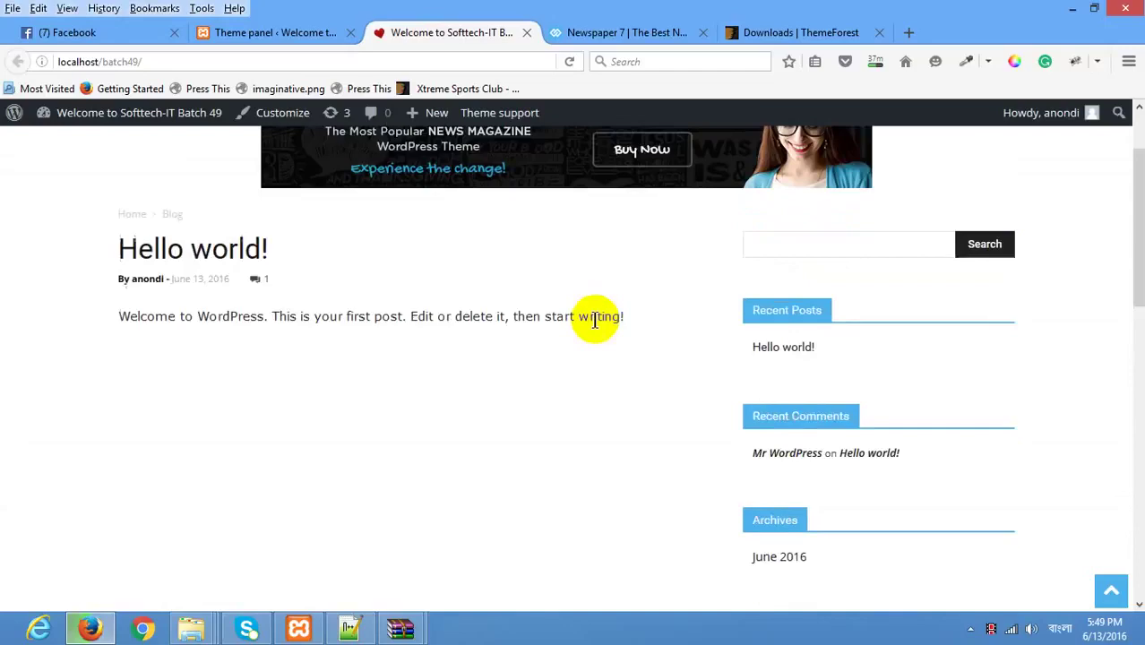
pyautogui.scroll(-10, 584, 317)
pyautogui.scroll(10, 584, 315)
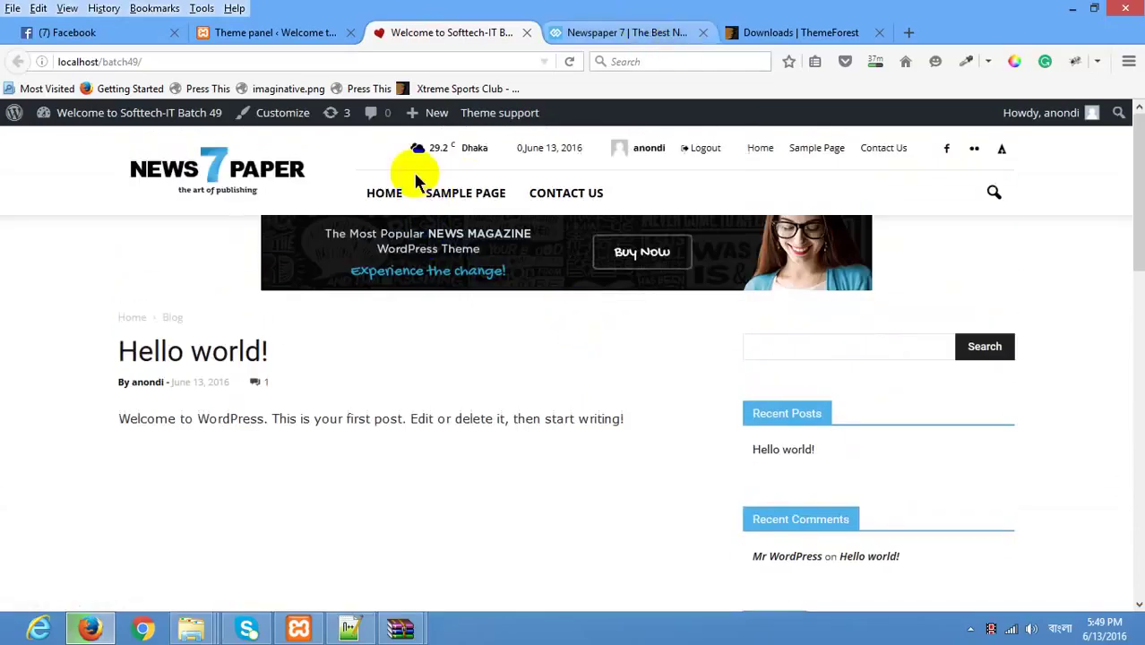
# Step: Open the WordPress menu editor and look over the structure of Main Menu
pyautogui.hotkey('ctrl', 'Tab')
pyautogui.click(273, 32)
pyautogui.scroll(10, 105, 320)
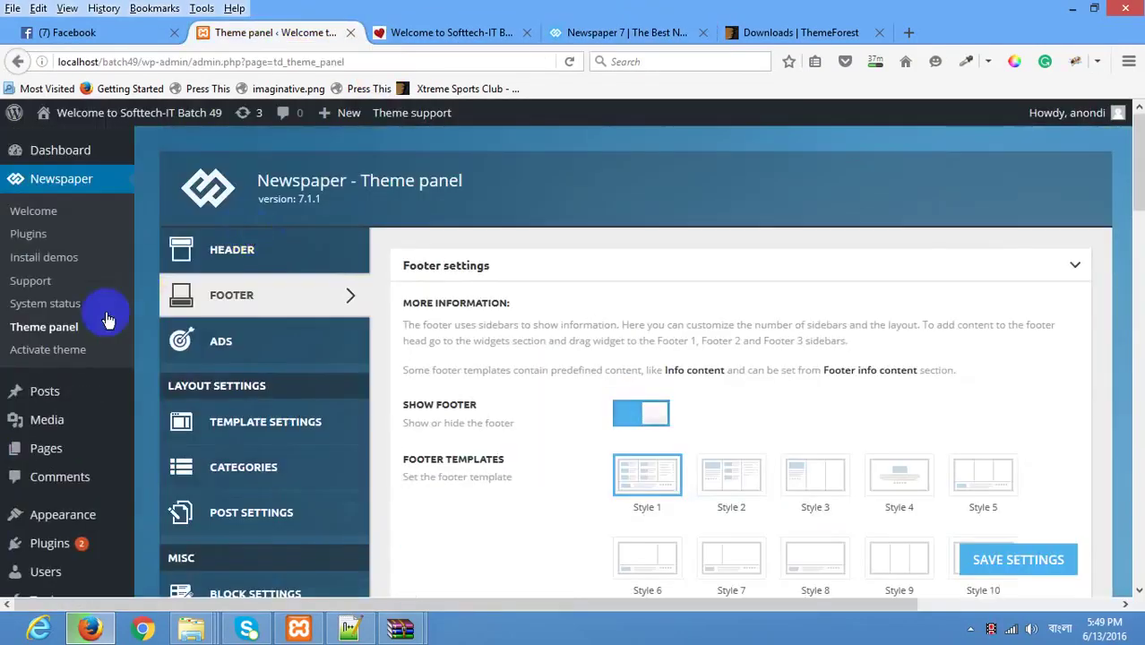
pyautogui.moveTo(56, 455)
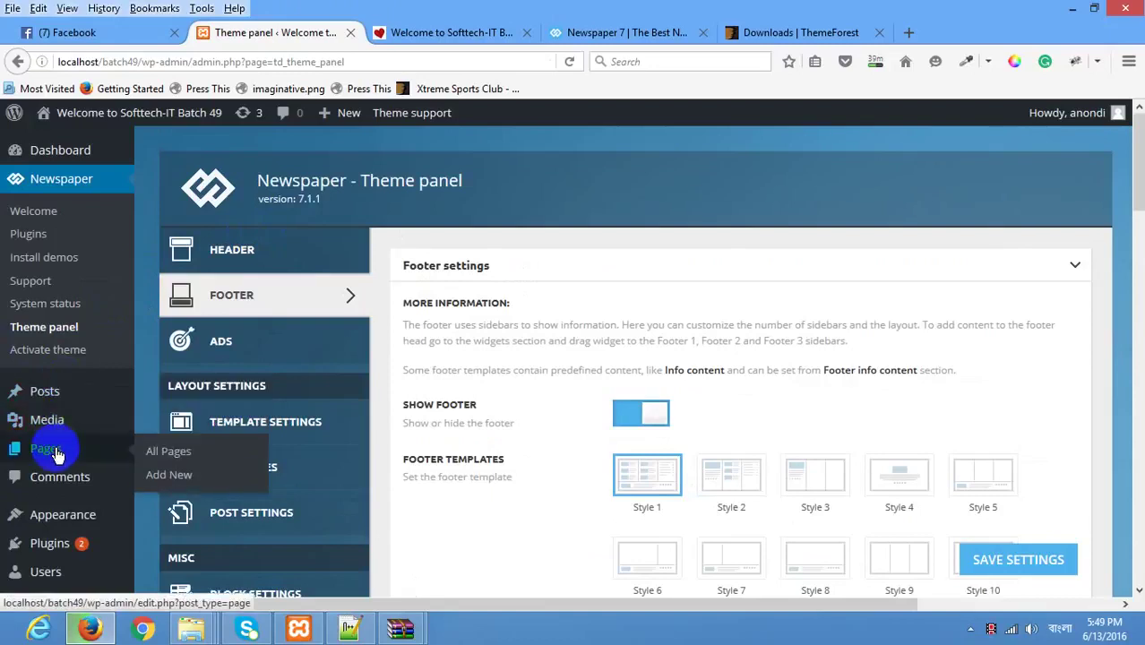
pyautogui.moveTo(41, 514)
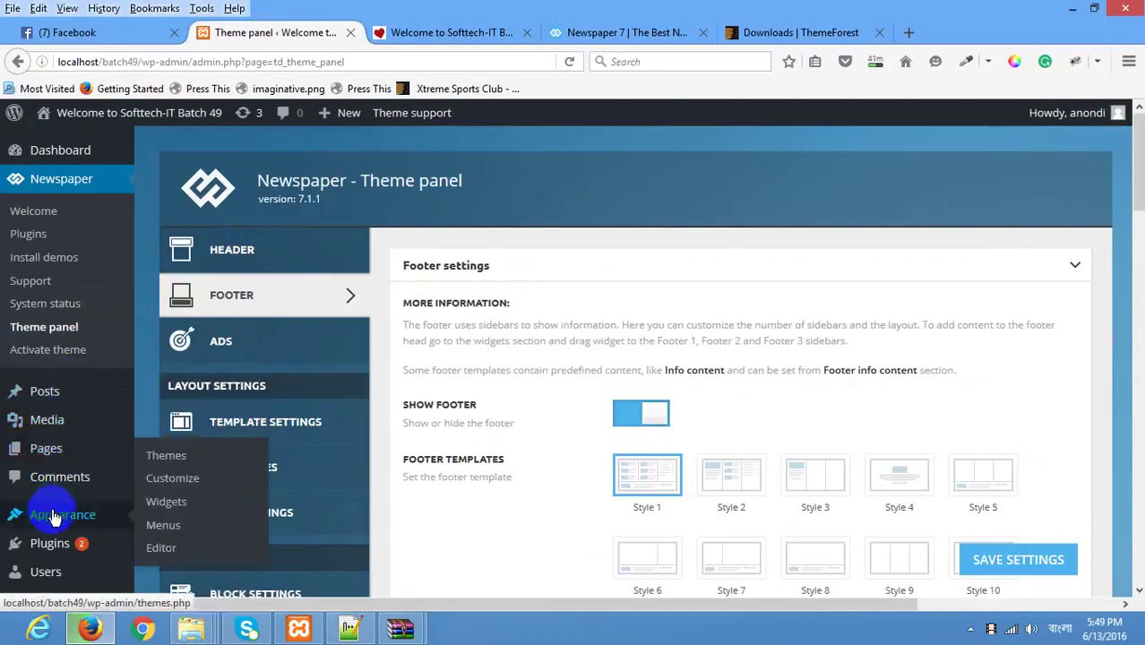
pyautogui.click(163, 525)
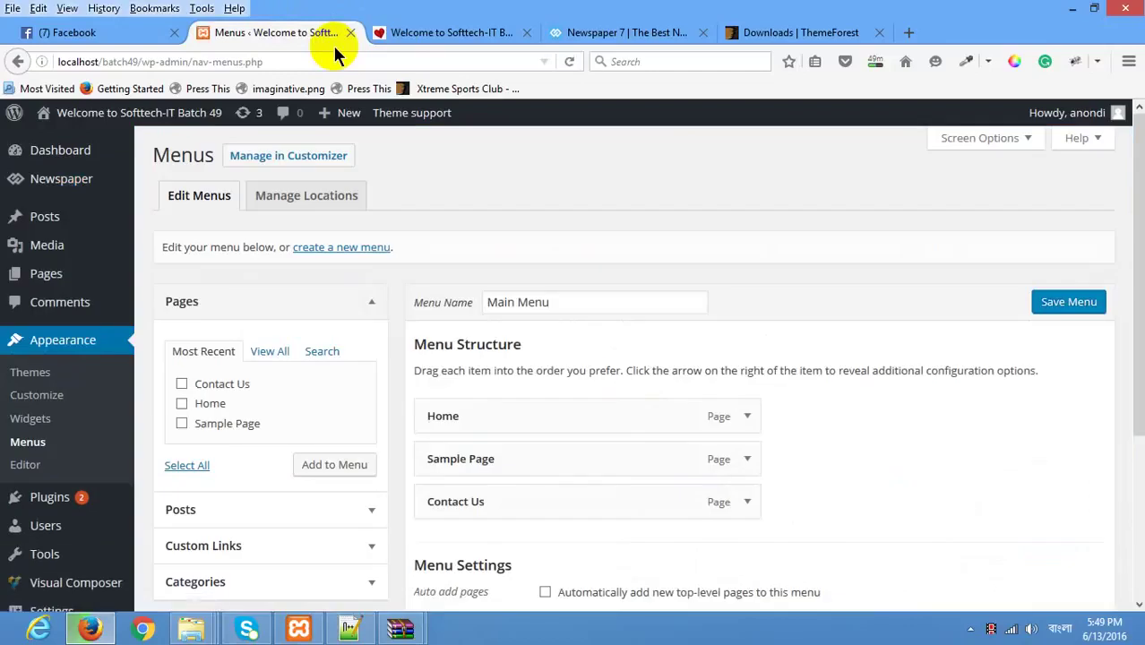
pyautogui.scroll(-2, 695, 238)
pyautogui.scroll(2, 685, 225)
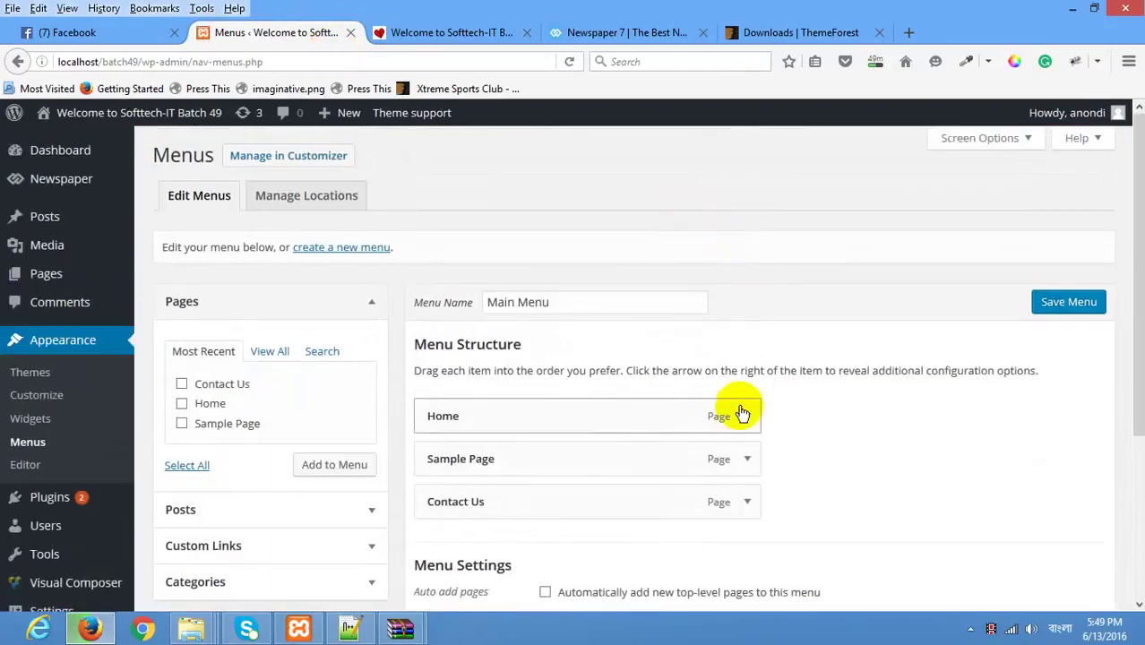
# Step: Make the Home item of Main Menu a category mega menu using the Featured - [ id: 2 ] category
pyautogui.click(744, 417)
pyautogui.scroll(-5, 728, 376)
pyautogui.scroll(2, 560, 291)
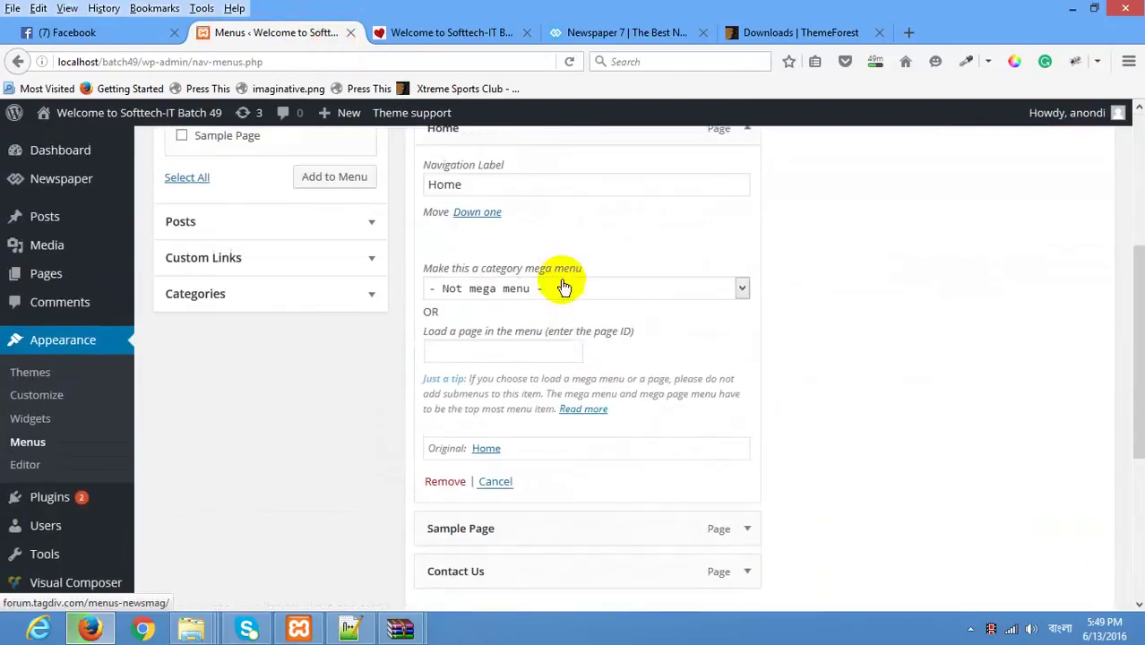
pyautogui.click(683, 292)
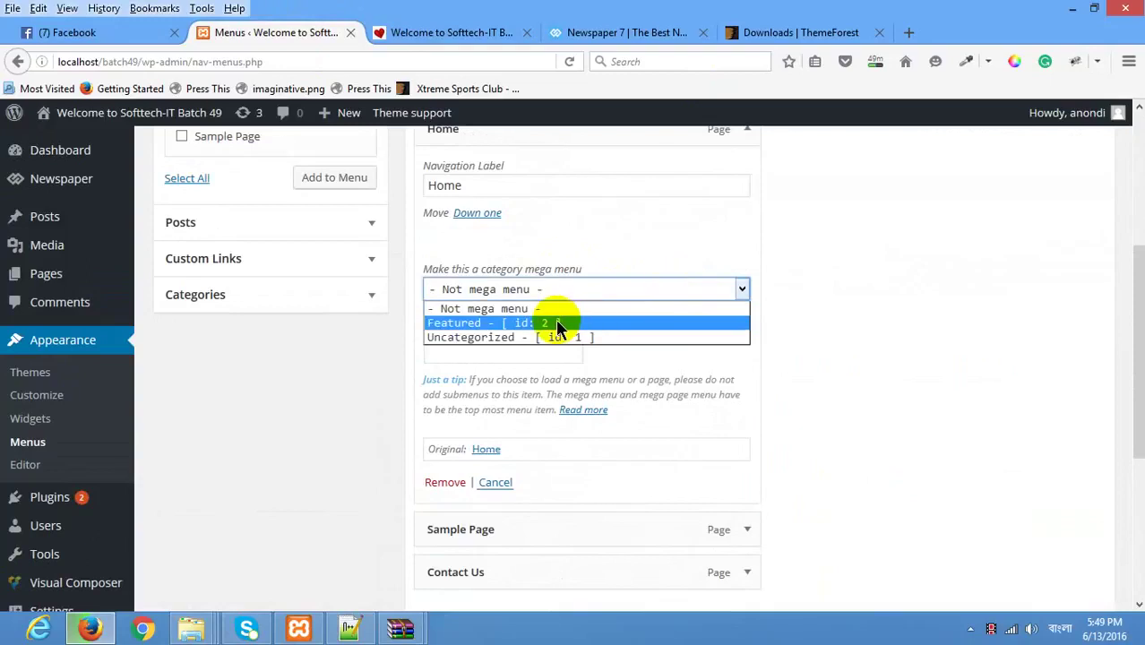
pyautogui.click(815, 256)
pyautogui.scroll(2, 800, 253)
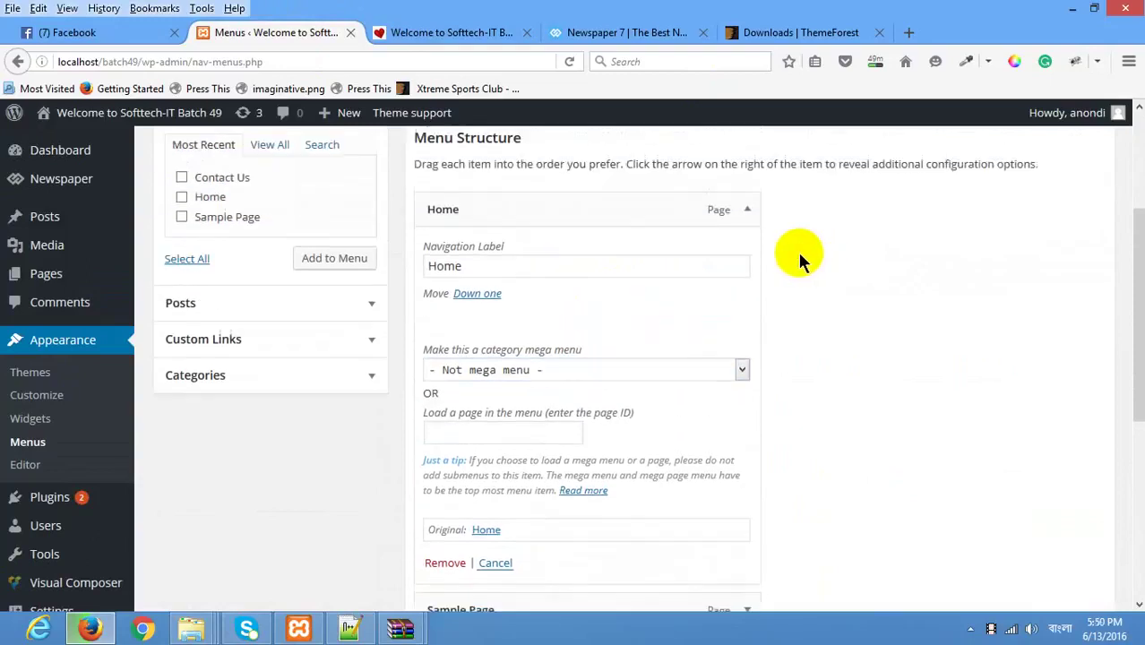
pyautogui.click(733, 281)
pyautogui.click(736, 385)
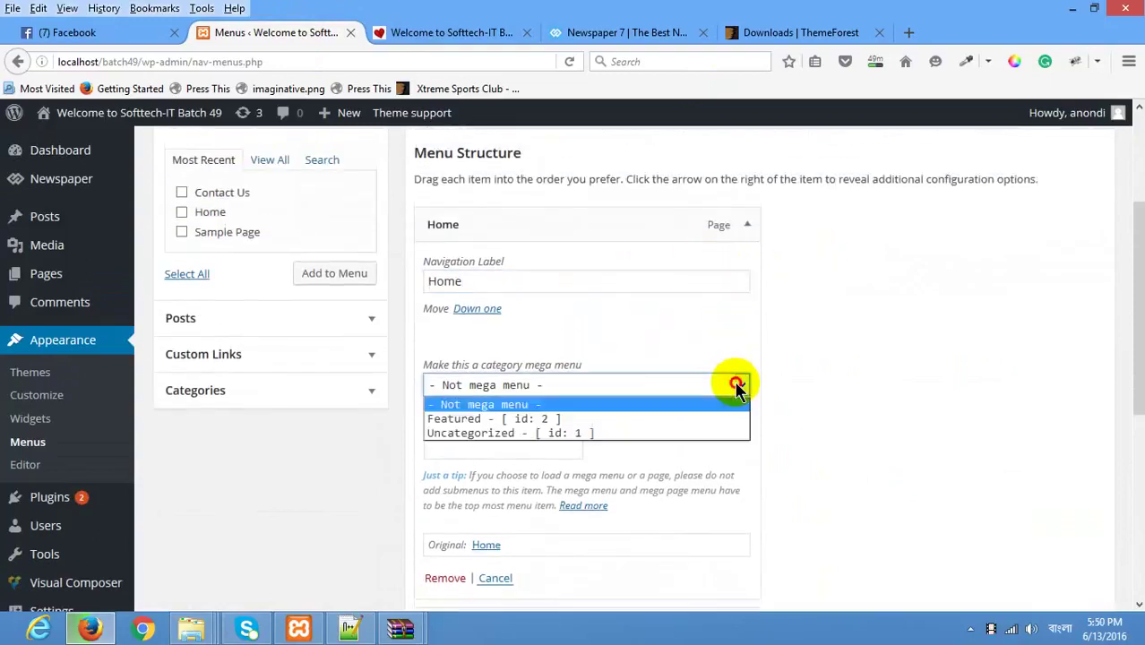
pyautogui.click(530, 418)
pyautogui.scroll(-1, 545, 360)
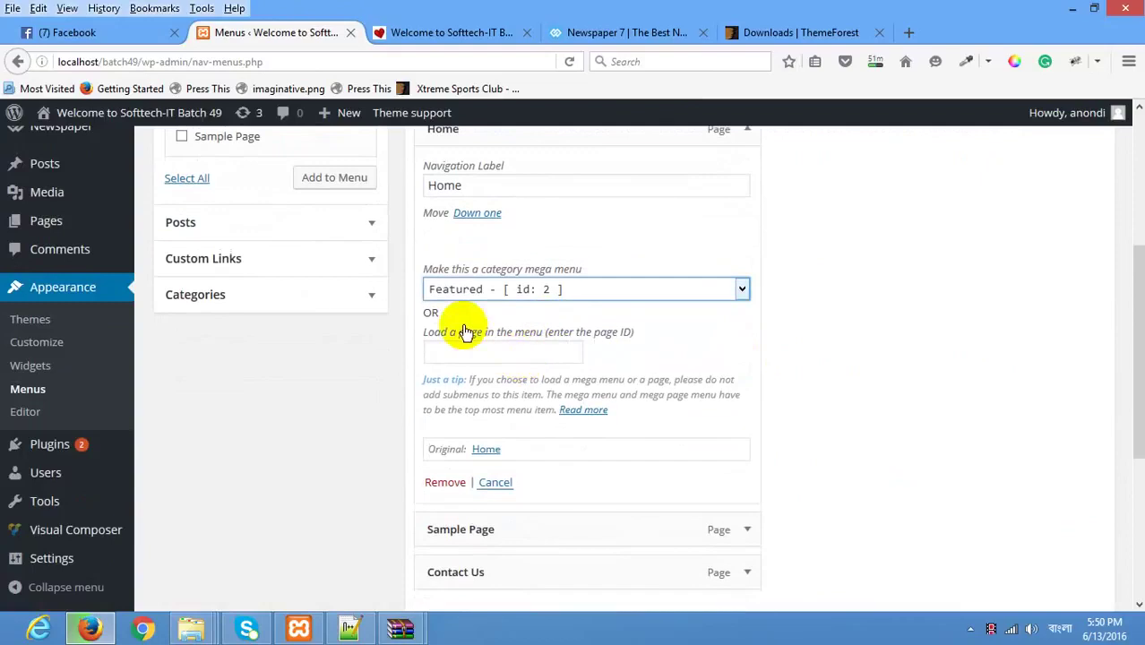
# Step: Leave the page ID for the Home item empty and save Main Menu
pyautogui.click(532, 358)
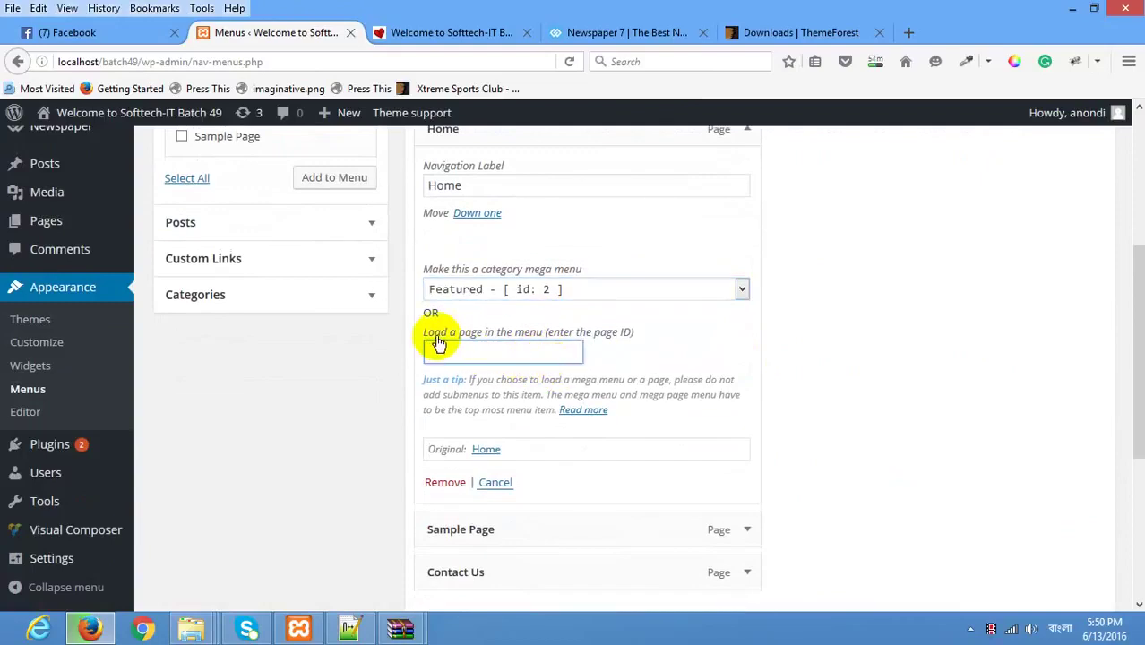
pyautogui.scroll(-4, 674, 354)
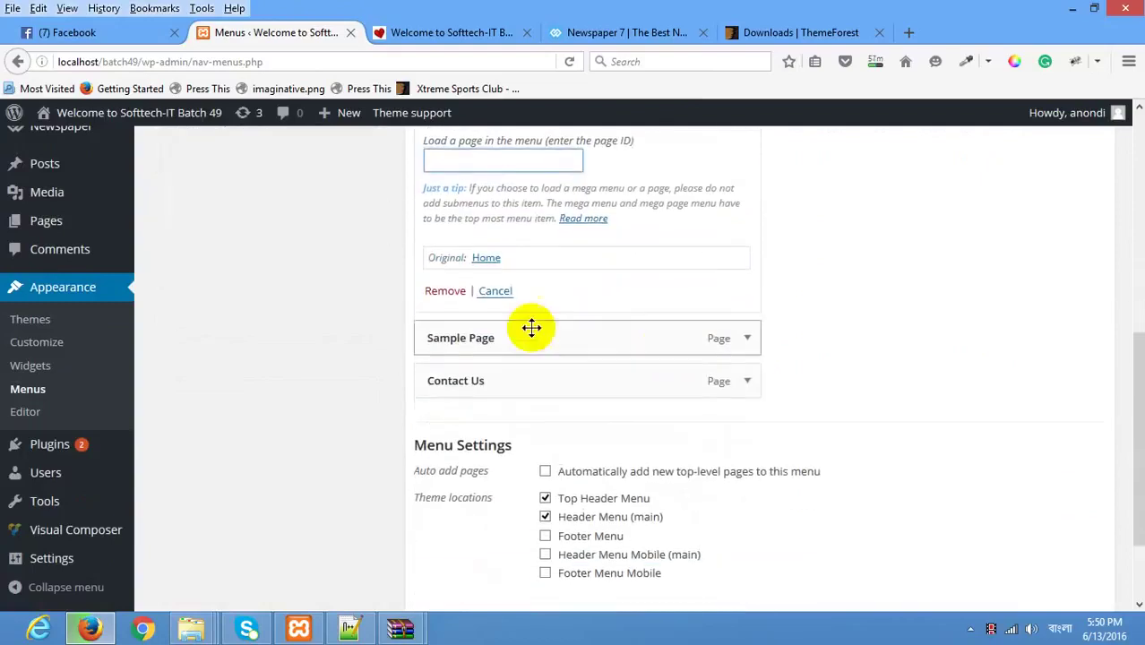
pyautogui.scroll(-2, 851, 461)
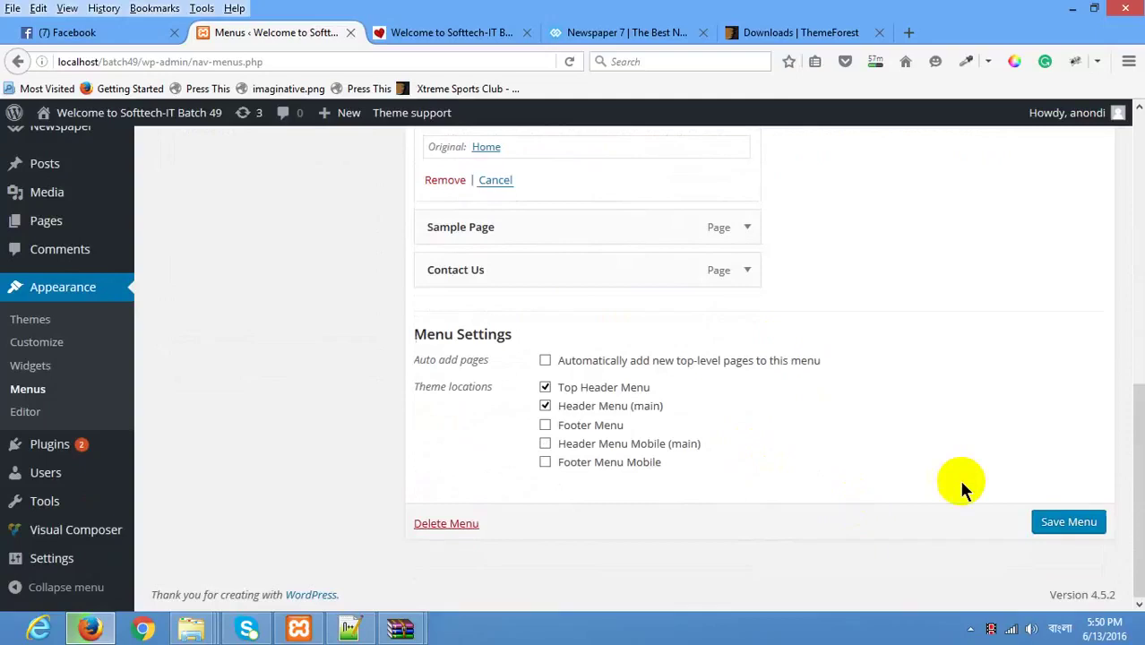
pyautogui.click(1066, 521)
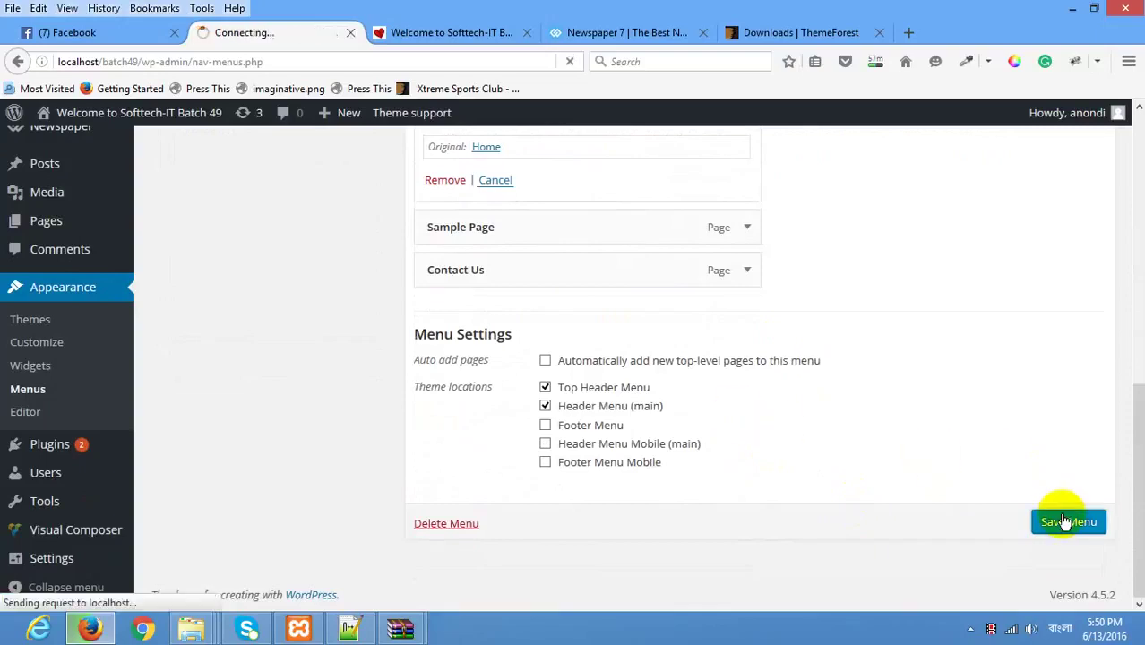
# Step: Look at the site's own front page header menu, and return to the menu editor
pyautogui.click(510, 34)
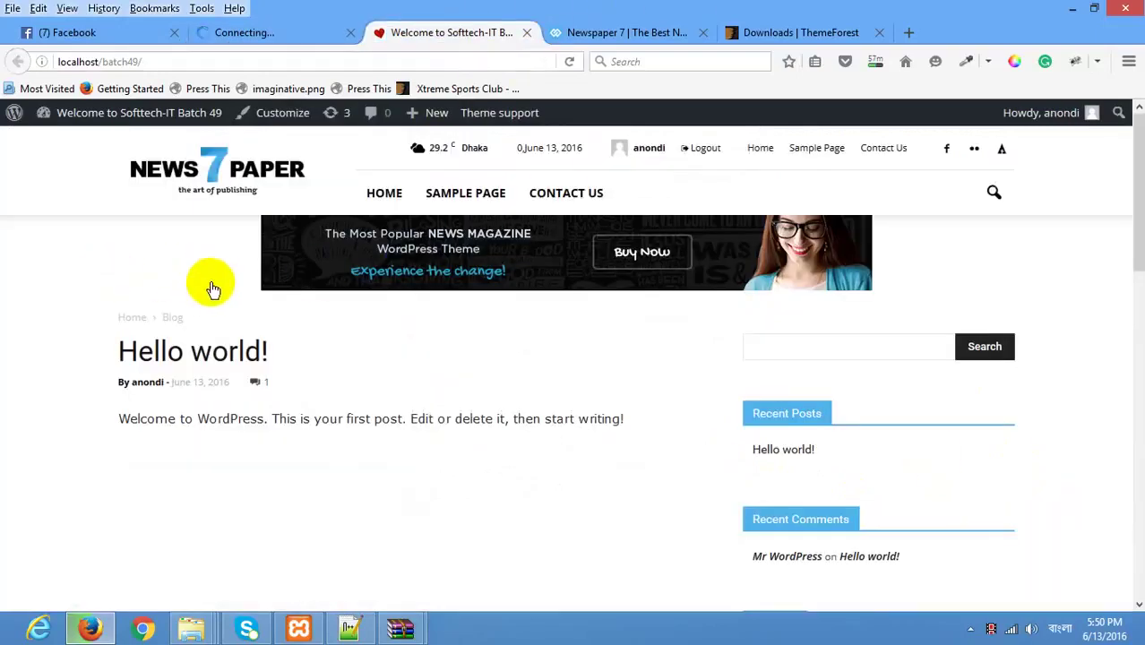
pyautogui.rightClick(326, 275)
pyautogui.click(308, 38)
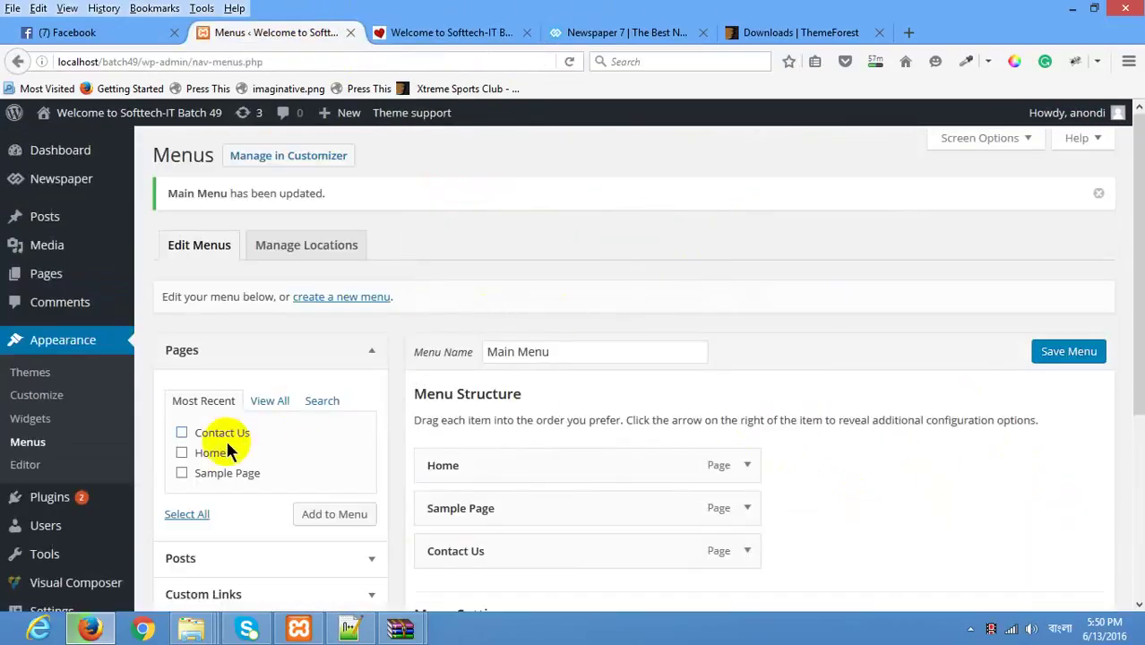
# Step: Add a second Sample Page item to the end of Main Menu
pyautogui.scroll(-4, 268, 452)
pyautogui.scroll(-1, 280, 455)
pyautogui.click(216, 194)
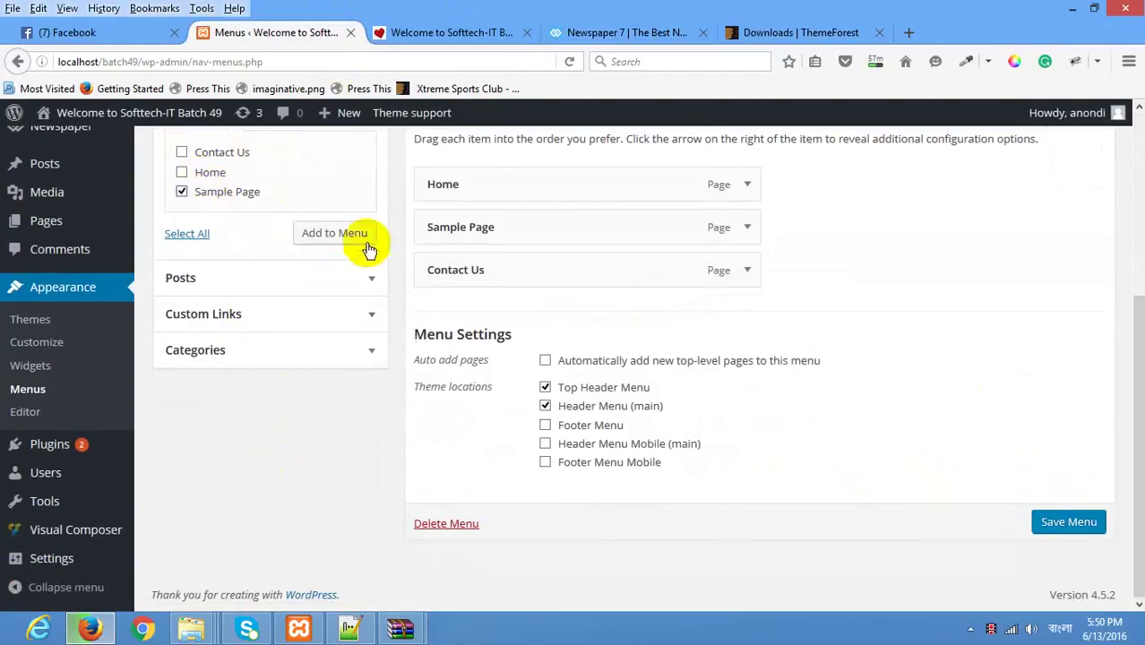
pyautogui.click(334, 232)
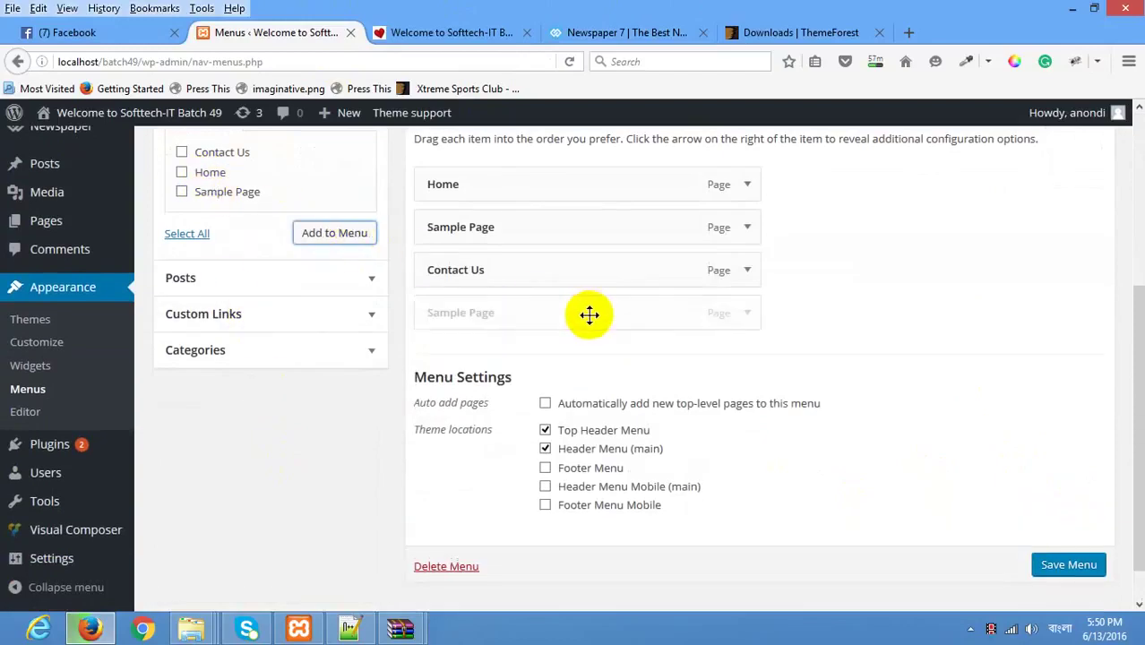
# Step: Nest the last Sample Page item under Home as a sub item, directly above the other Sample Page, and save Main Menu
pyautogui.moveTo(524, 312); pyautogui.dragTo(626, 251)
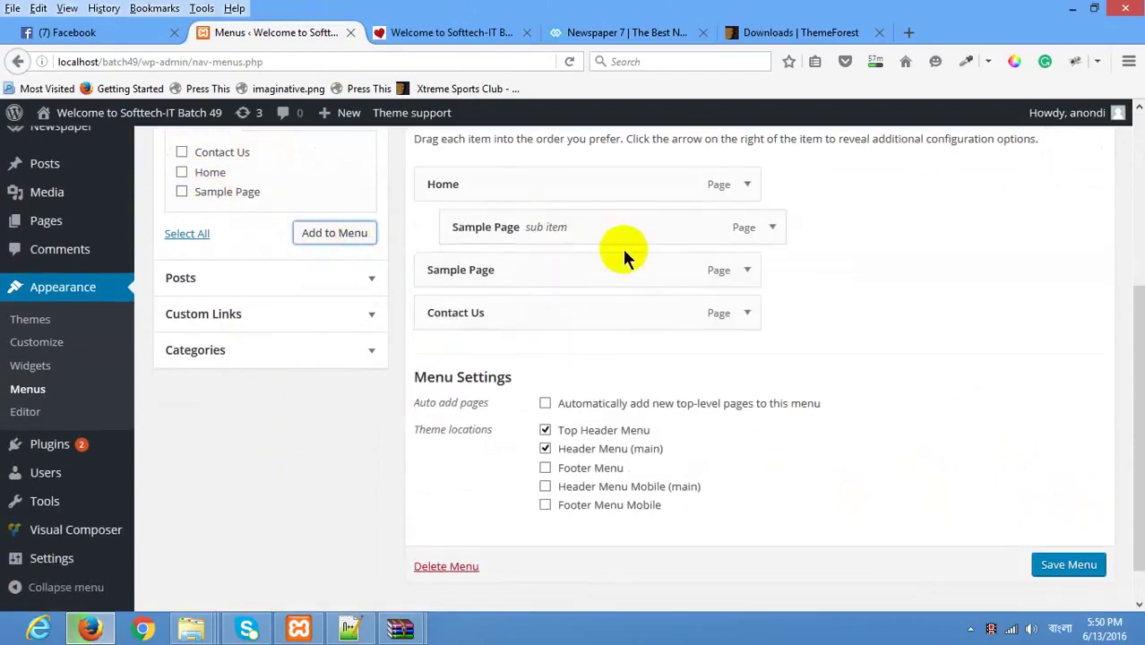
pyautogui.click(773, 228)
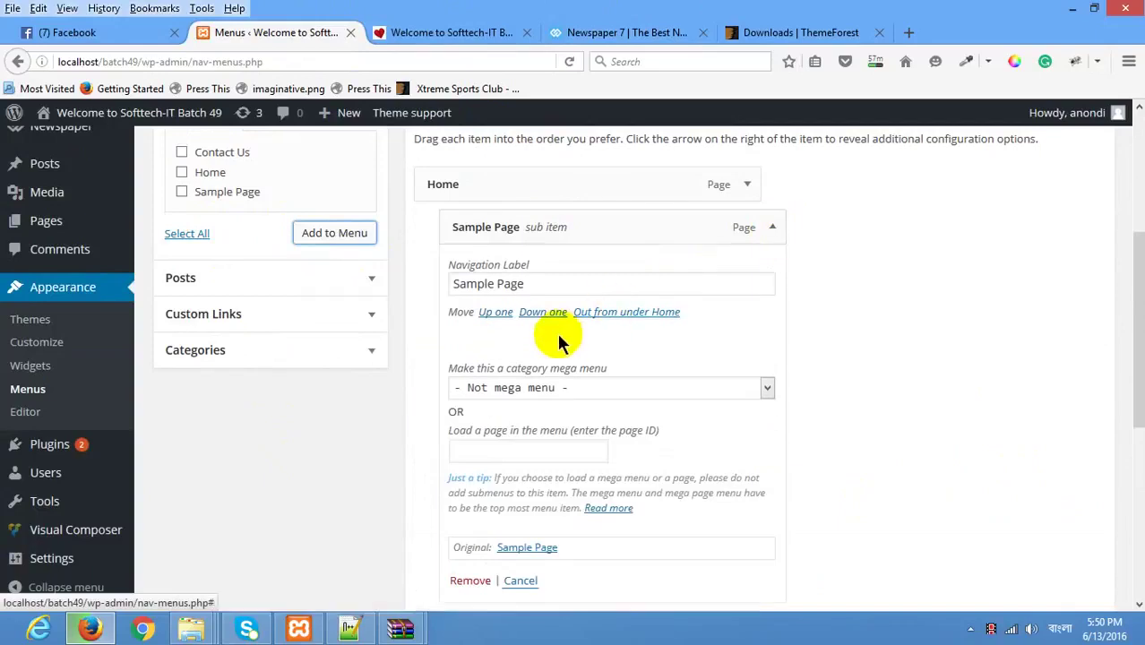
pyautogui.click(678, 387)
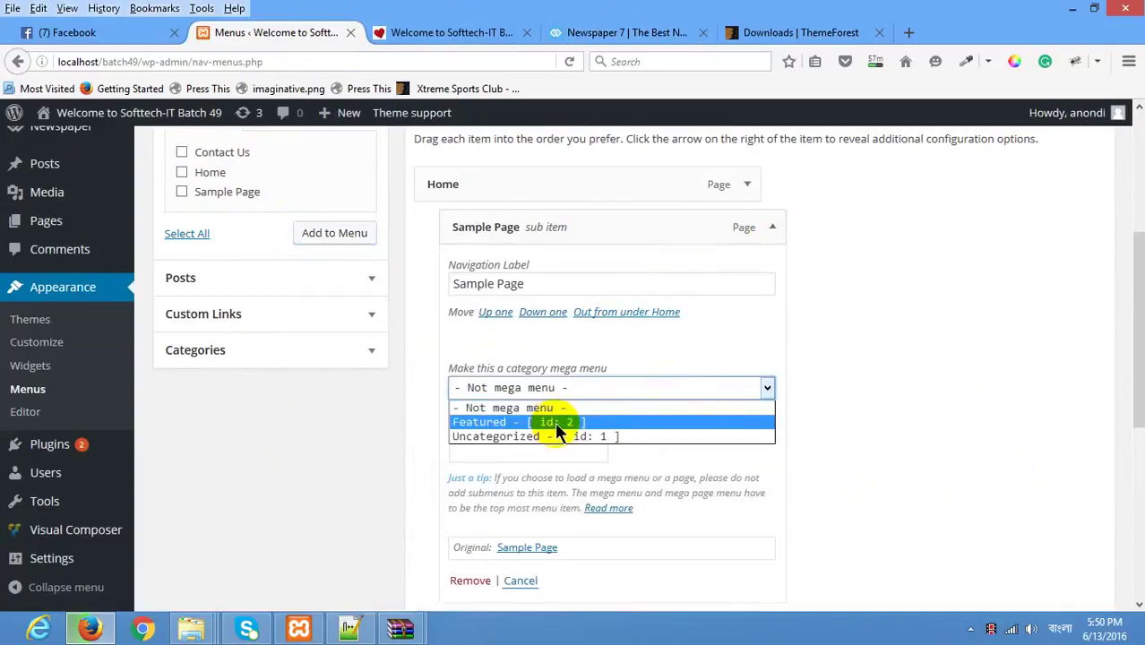
pyautogui.click(845, 317)
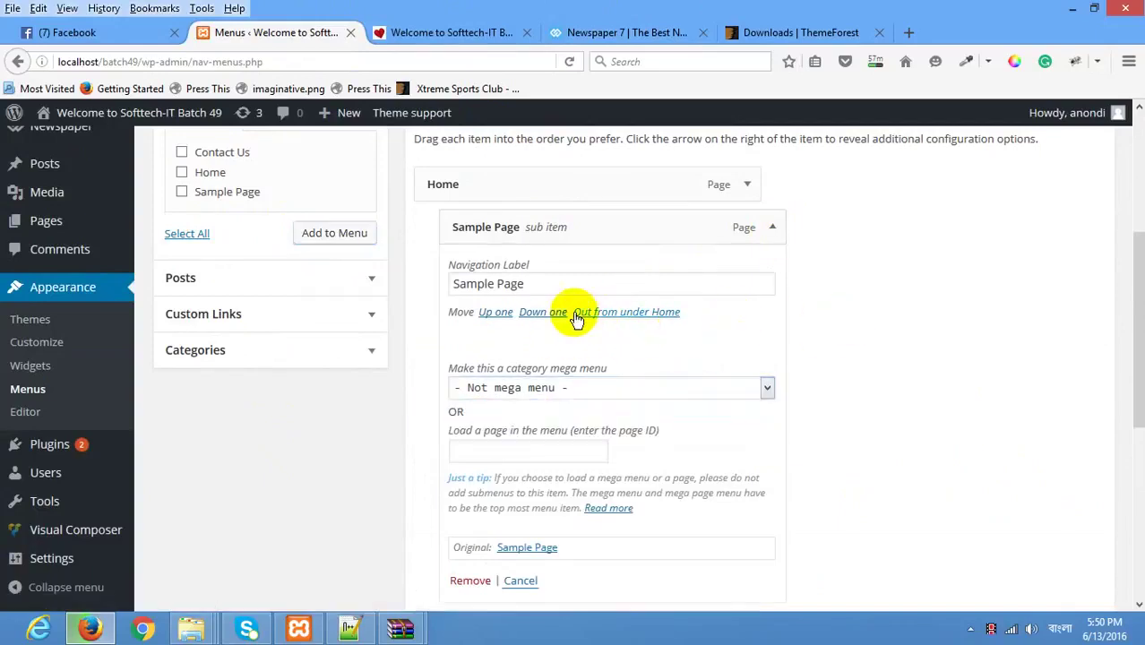
pyautogui.scroll(-2, 766, 320)
pyautogui.click(583, 359)
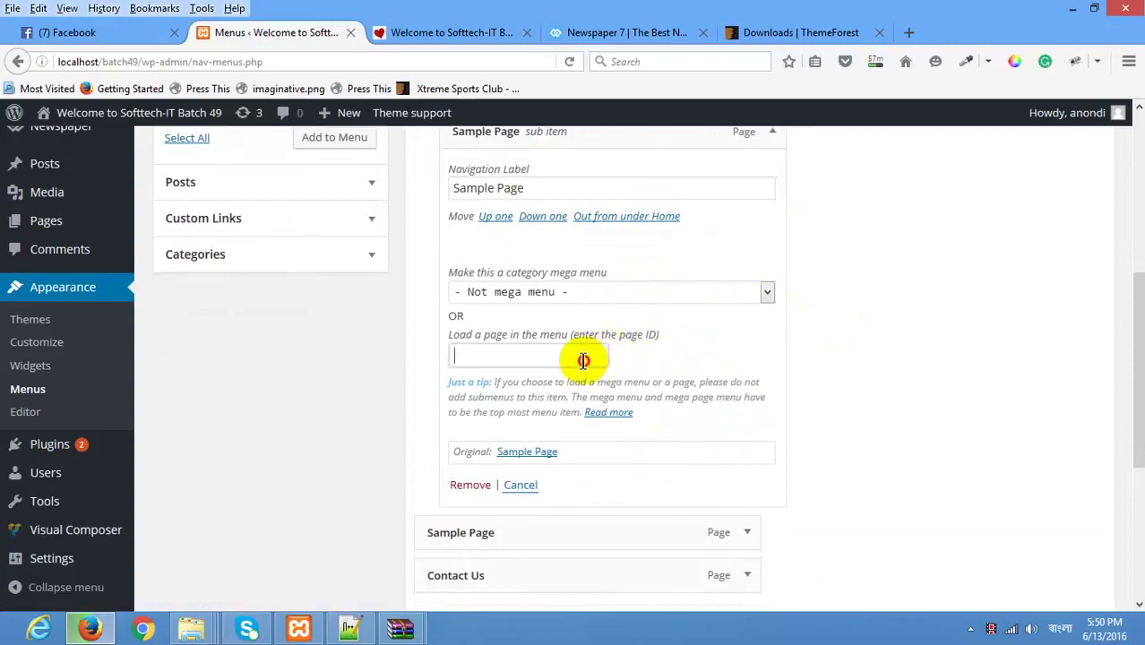
pyautogui.scroll(-4, 769, 388)
pyautogui.scroll(-3, 723, 440)
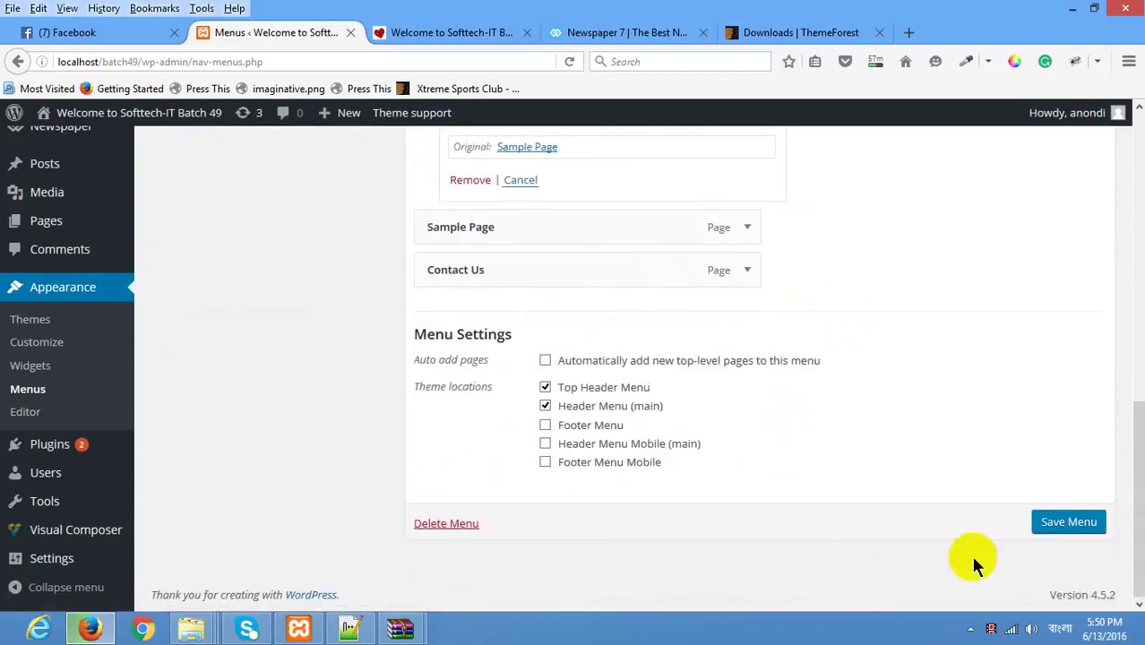
pyautogui.click(1041, 526)
# Step: Reload the site's front page and check the dropdown of the Home item in the main header menu
pyautogui.click(446, 33)
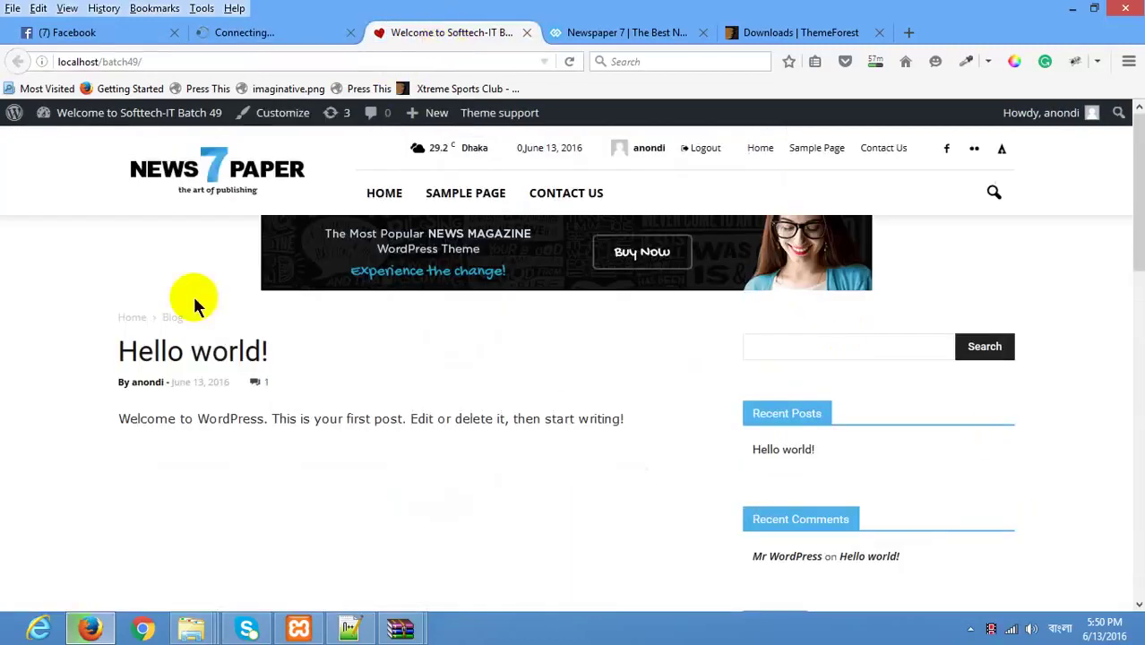
pyautogui.rightClick(90, 305)
pyautogui.click(205, 323)
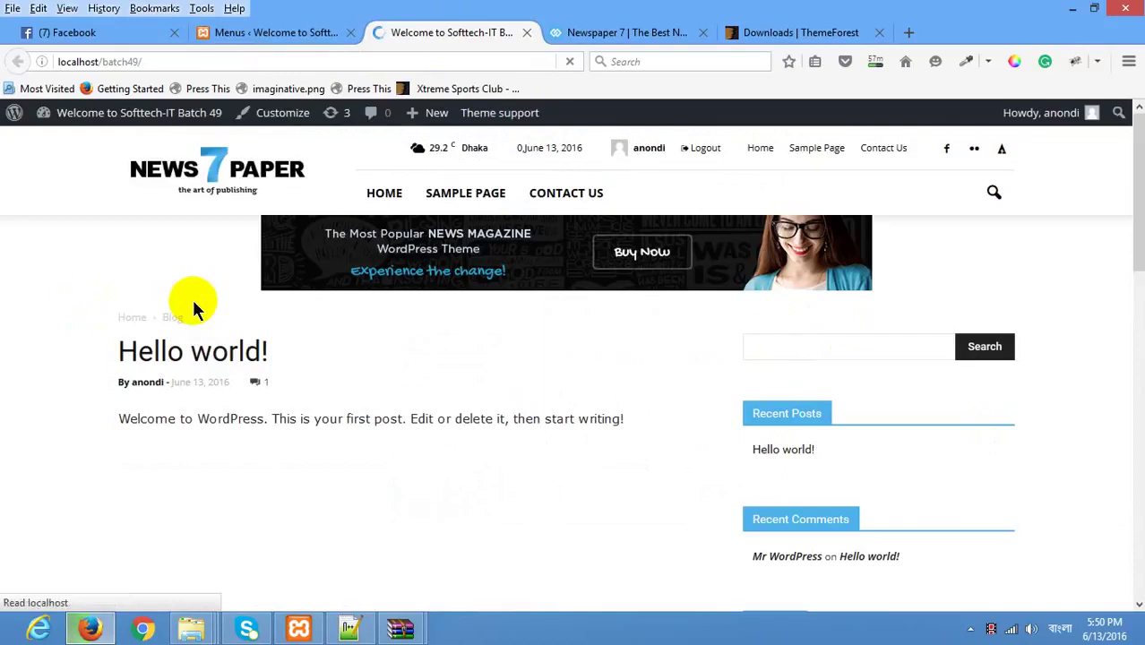
pyautogui.moveTo(405, 202)
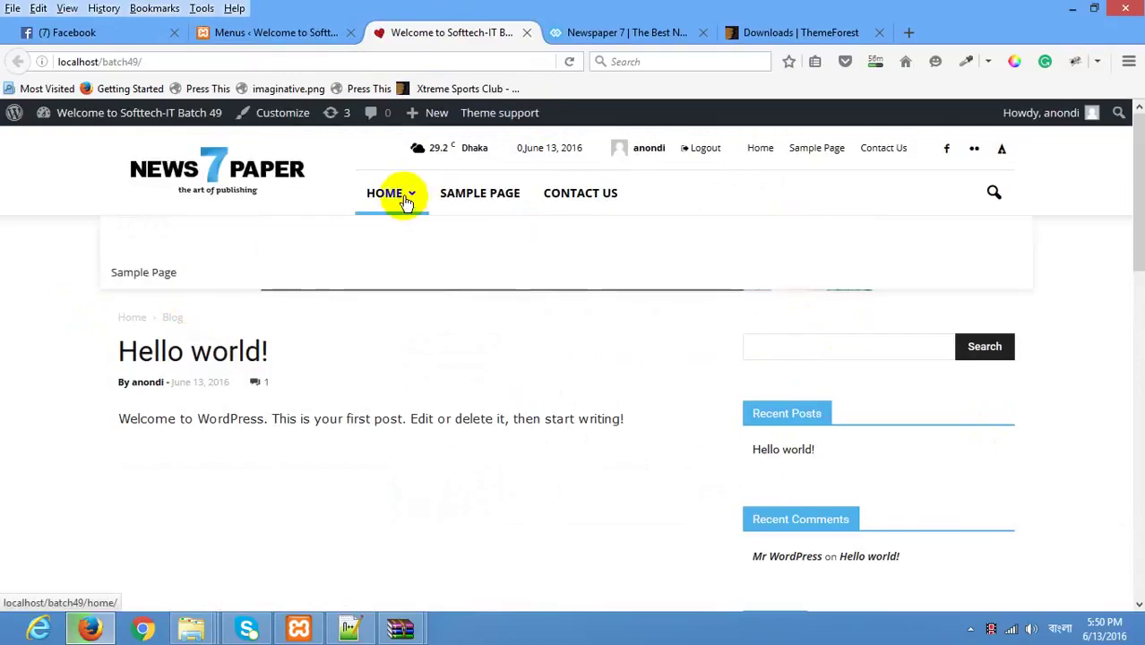
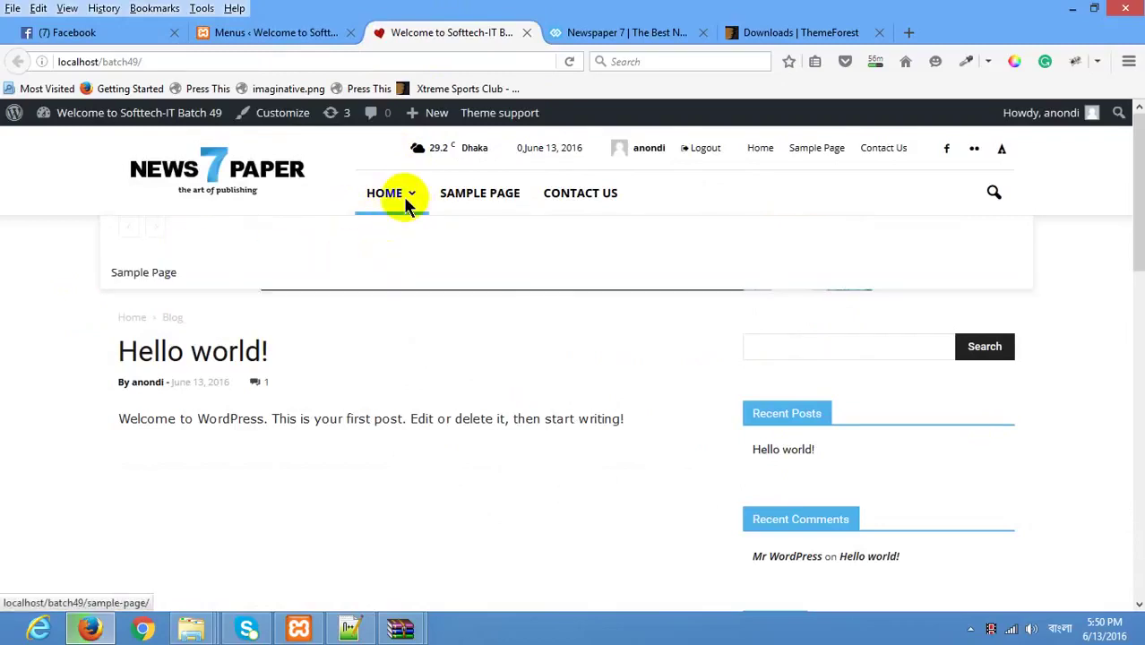
# Step: Remove the Sample Page sub item nested under Home from Main Menu
pyautogui.click(296, 30)
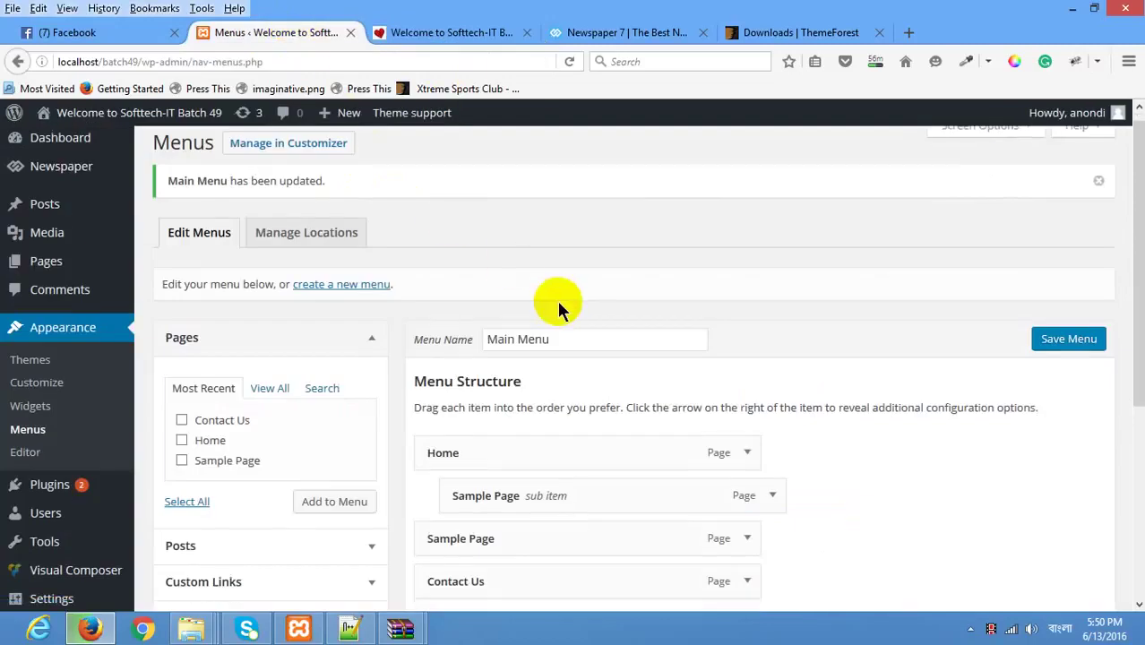
pyautogui.scroll(-4, 557, 302)
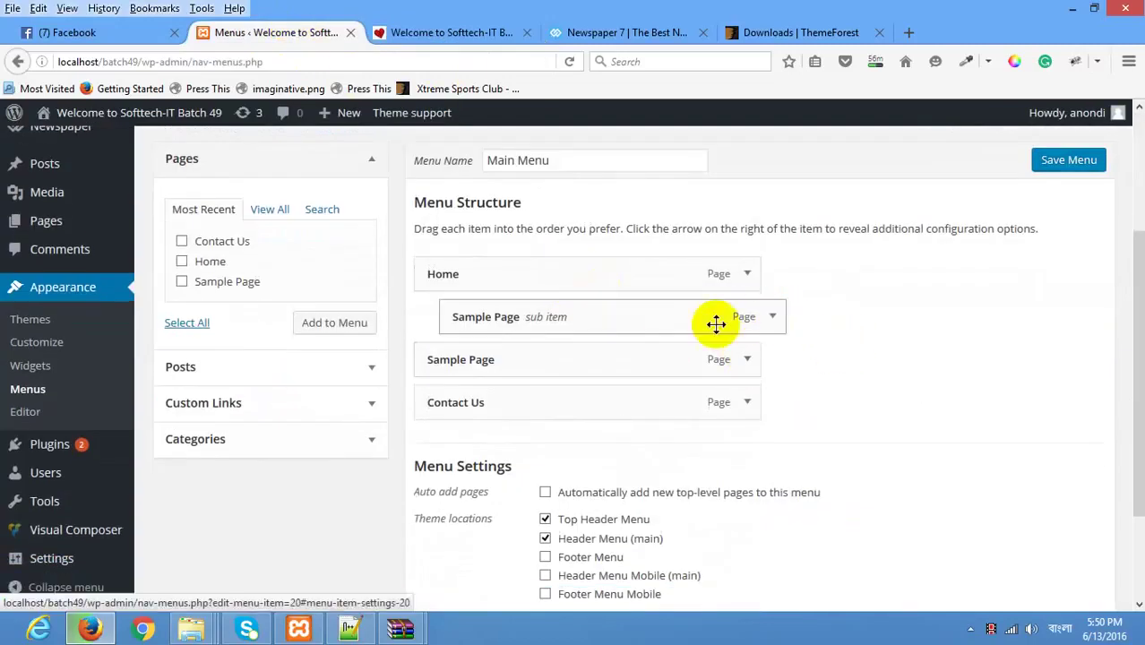
pyautogui.click(775, 323)
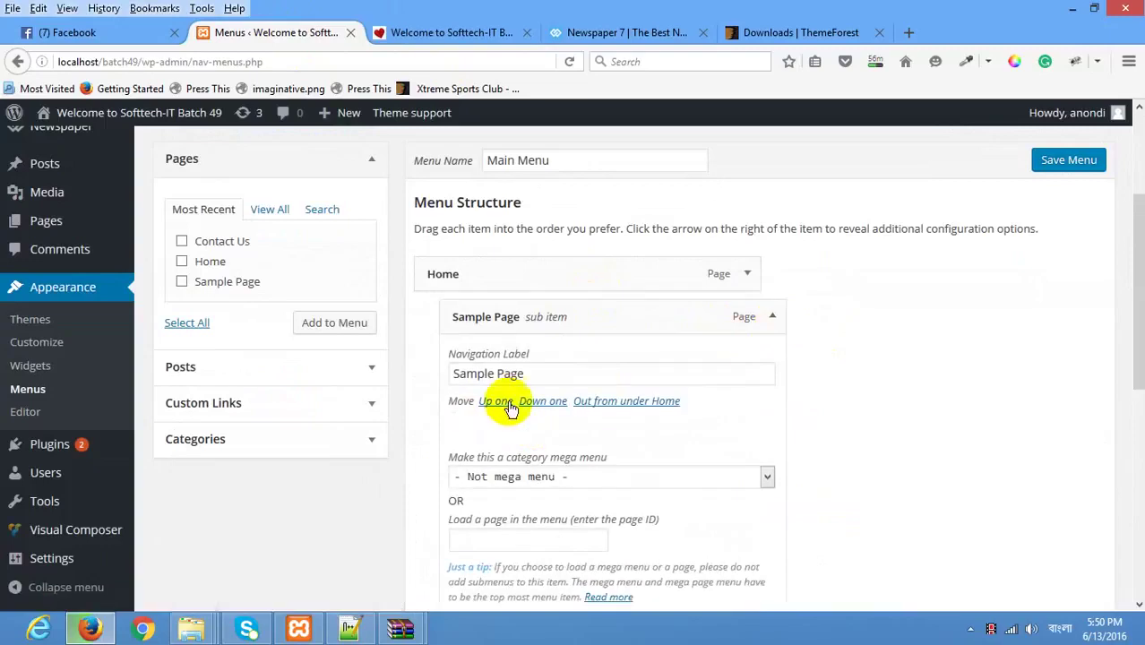
pyautogui.scroll(-3, 499, 466)
pyautogui.click(471, 478)
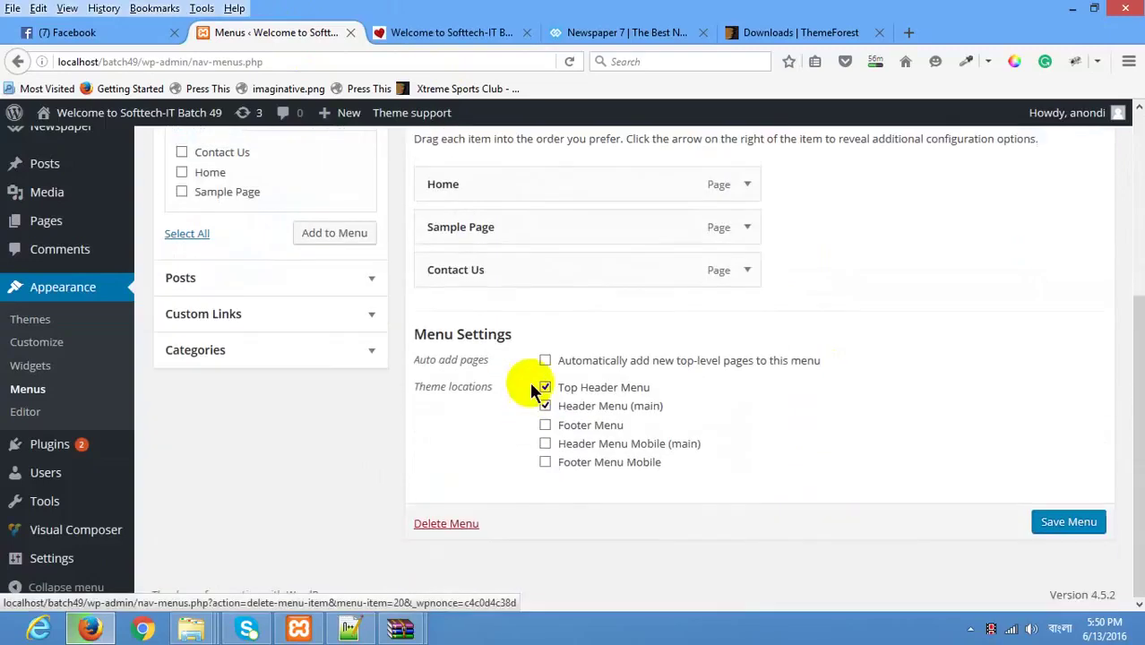
# Step: Set the Home item's category mega menu option to "- Not mega menu -" and collapse its settings
pyautogui.scroll(3, 695, 268)
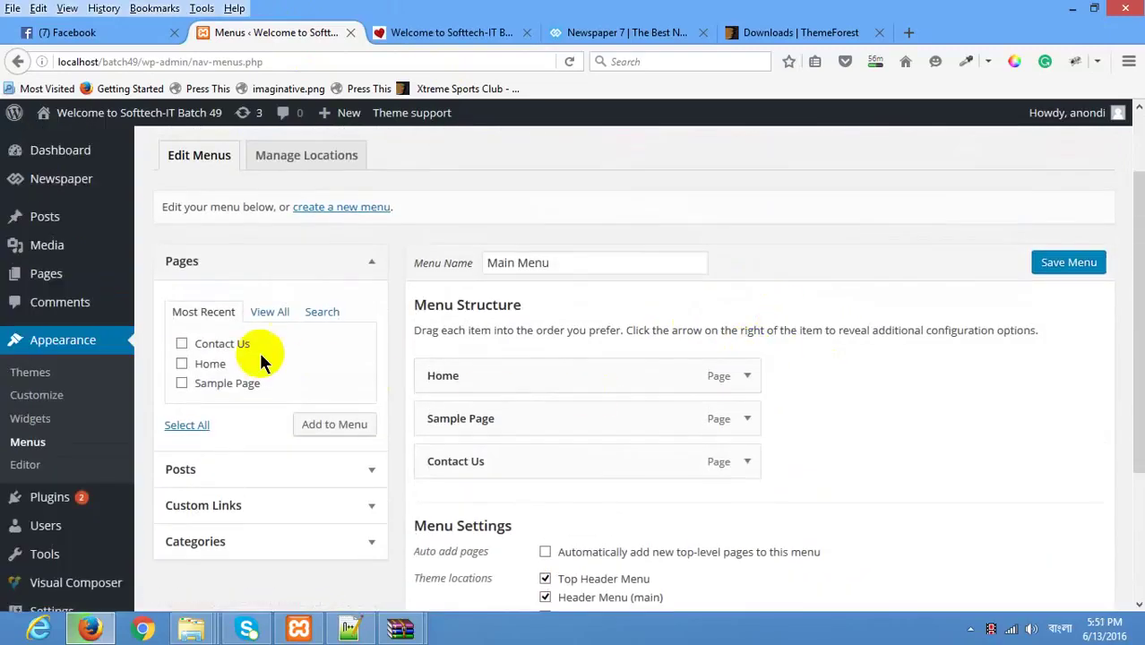
pyautogui.click(747, 377)
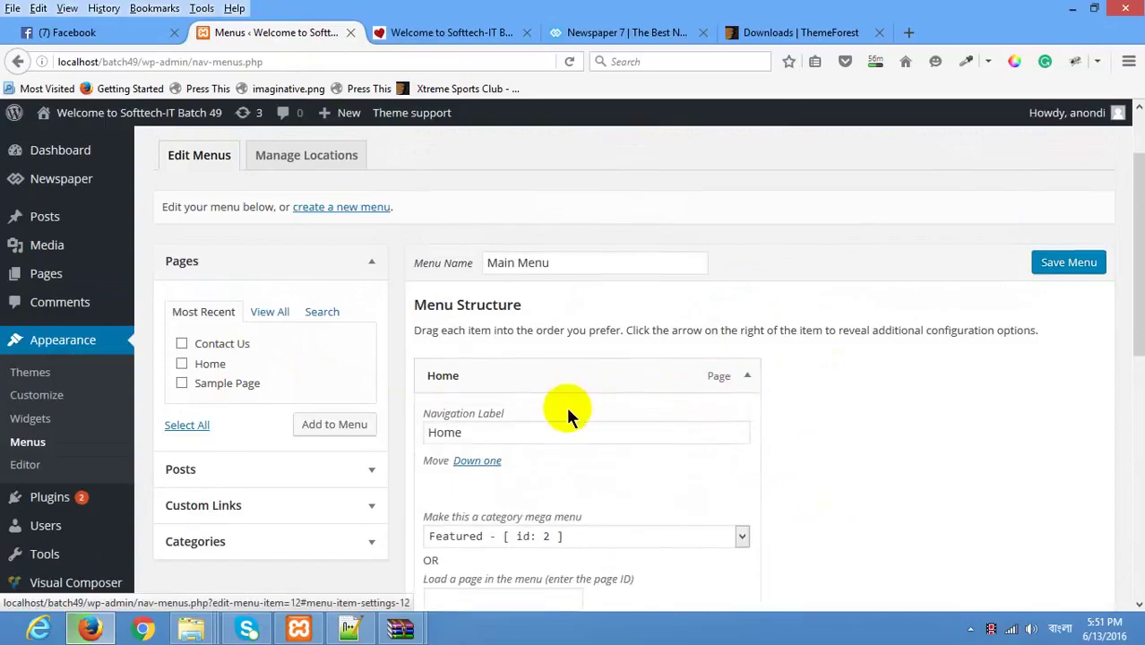
pyautogui.scroll(-3, 569, 398)
pyautogui.click(668, 344)
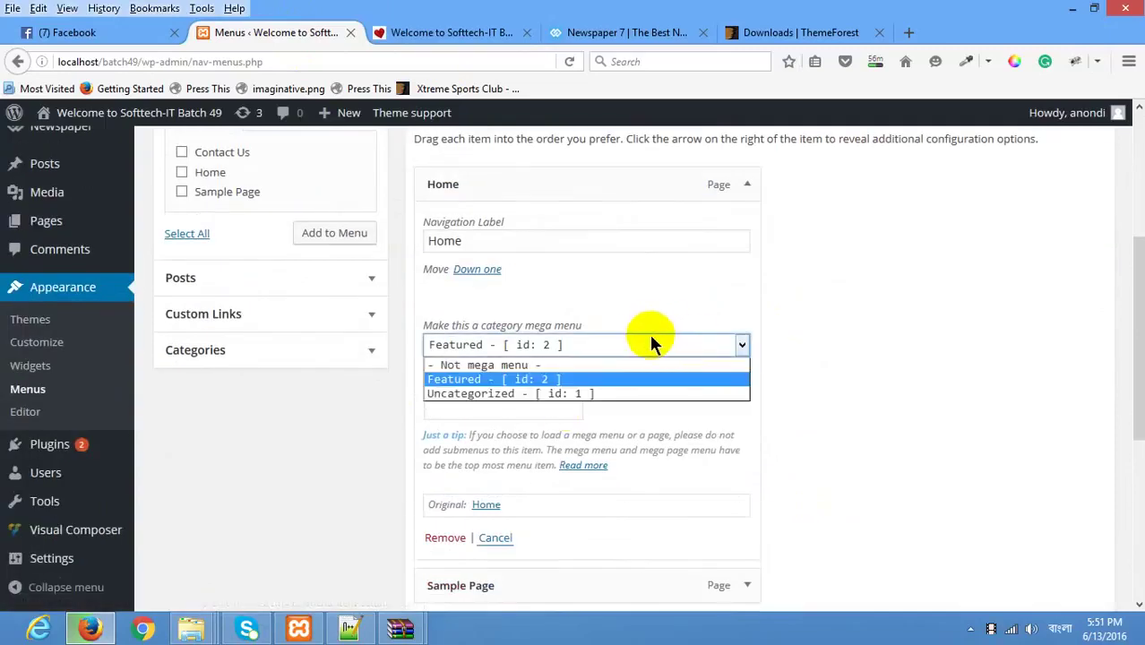
pyautogui.click(515, 363)
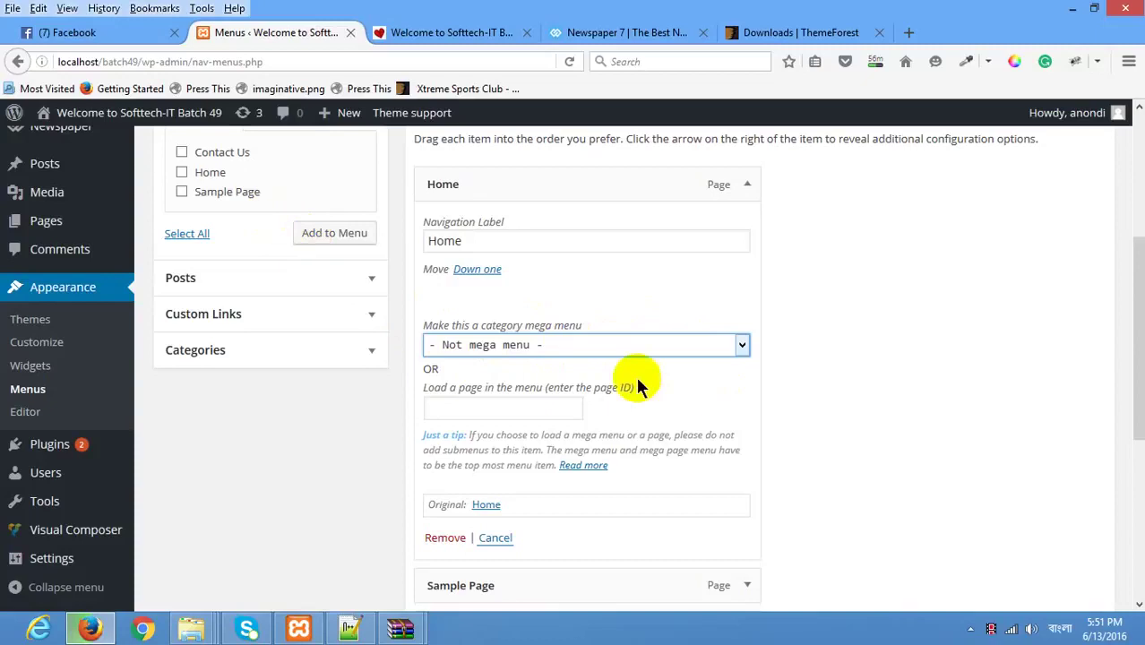
pyautogui.scroll(1, 259, 268)
pyautogui.scroll(2, 275, 243)
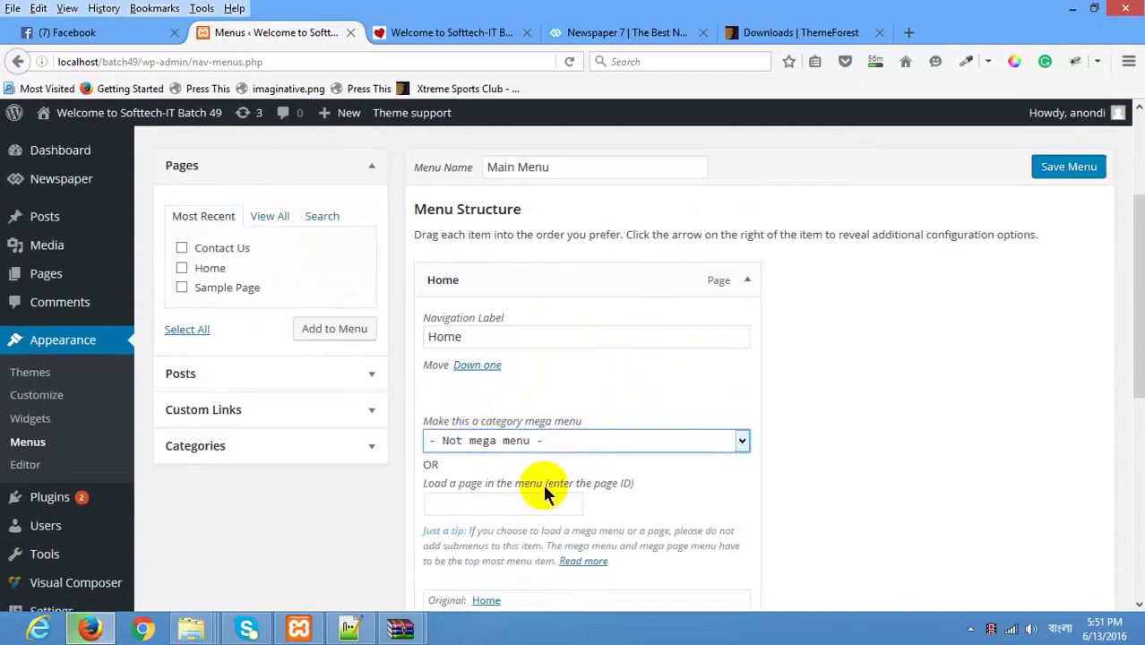
pyautogui.click(745, 281)
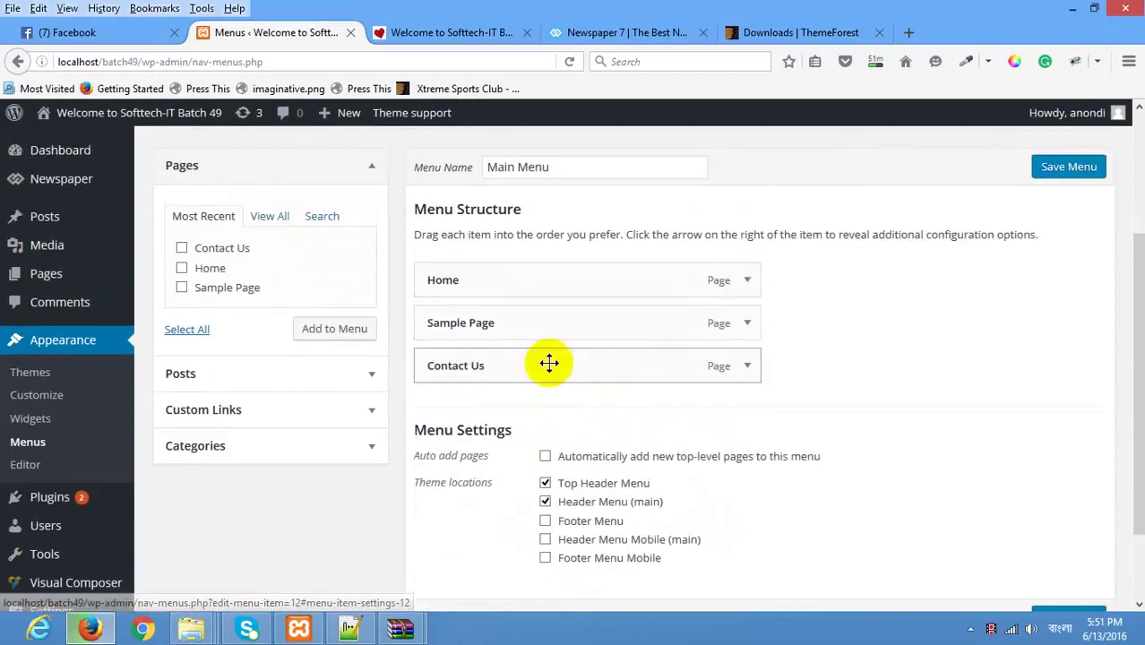
# Step: Nest the remaining Sample Page item under Home as a sub item and save Main Menu
pyautogui.moveTo(544, 325); pyautogui.dragTo(593, 328)
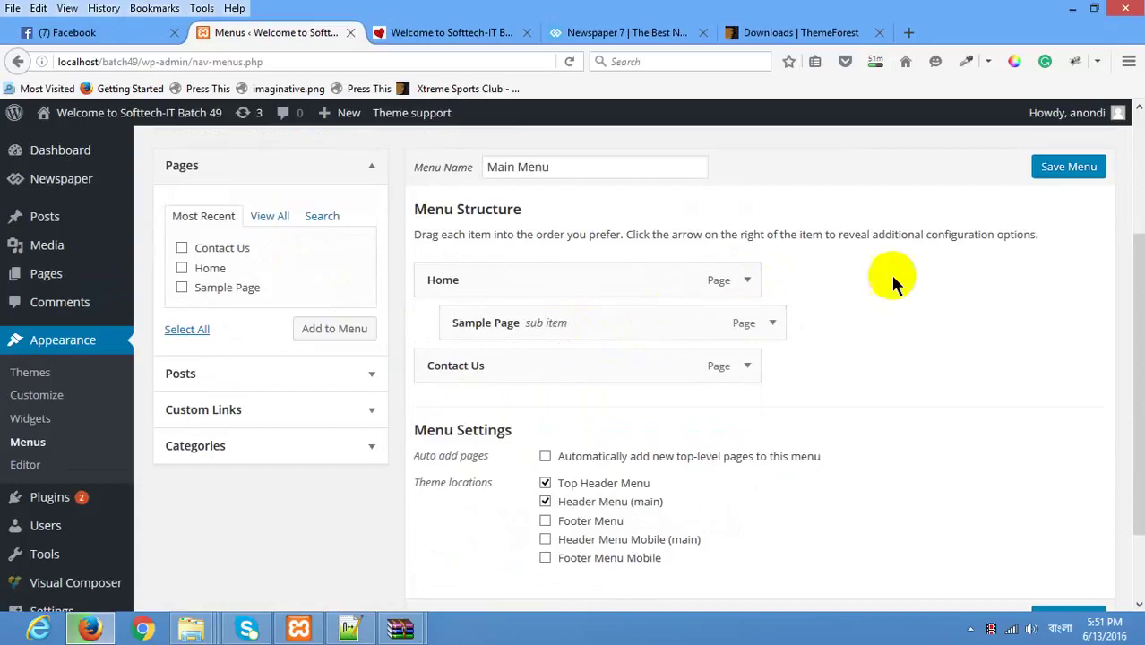
pyautogui.click(1068, 170)
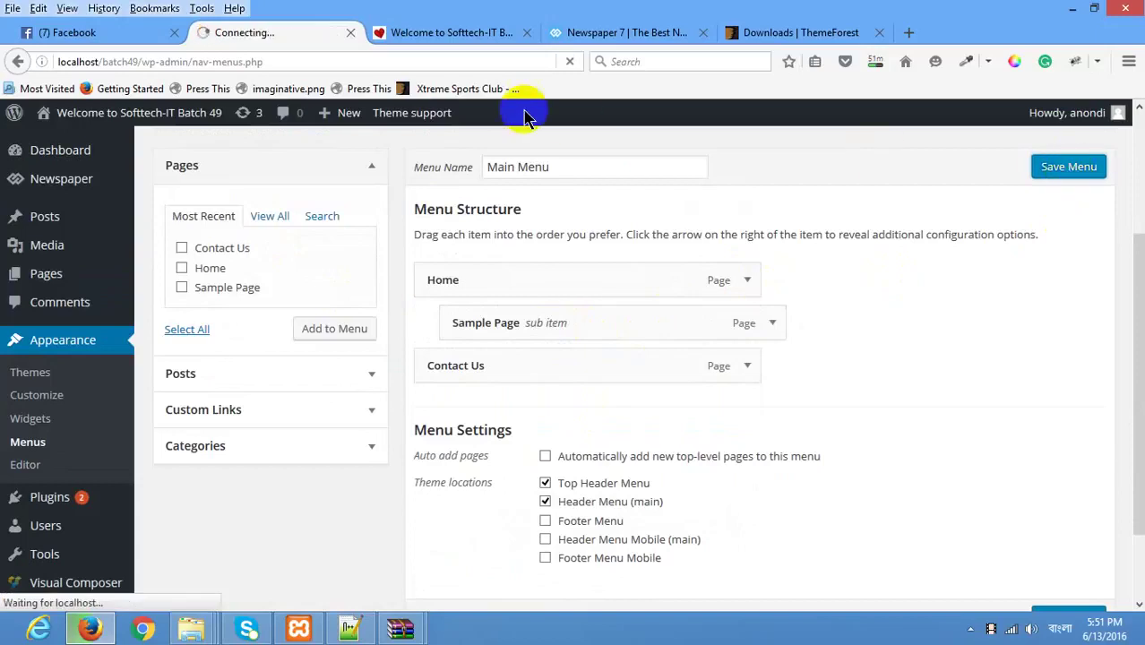
# Step: Reload the site's front page and check the Sample Page entry in the Home dropdown
pyautogui.click(440, 33)
pyautogui.rightClick(162, 269)
pyautogui.rightClick(4, 291)
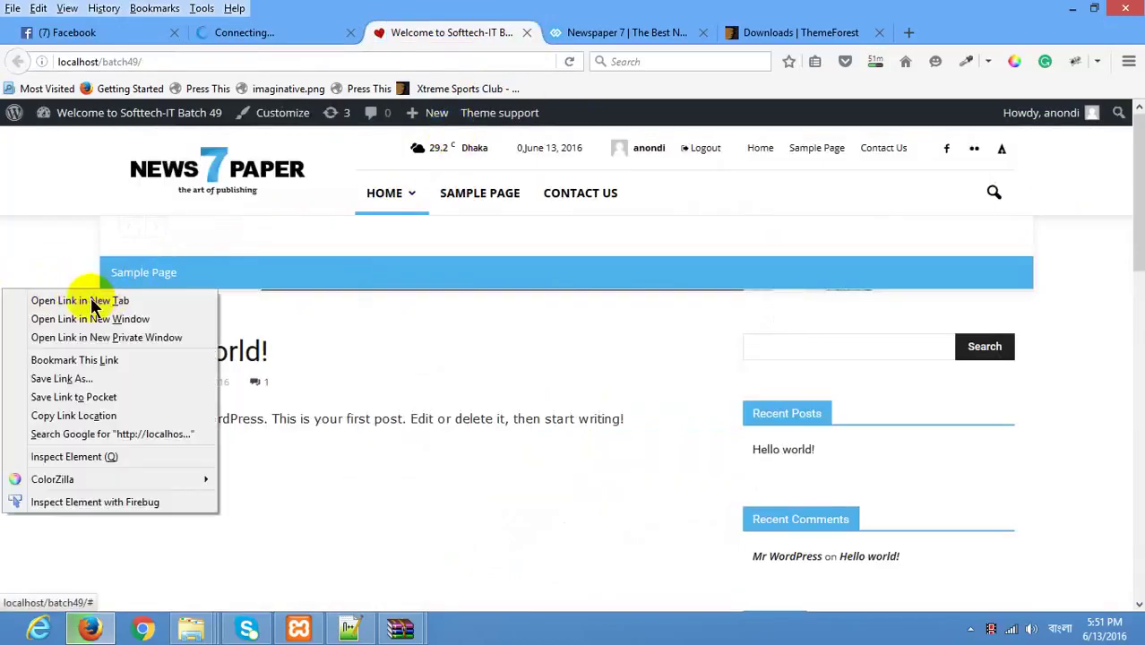
pyautogui.click(299, 478)
pyautogui.rightClick(301, 251)
pyautogui.click(417, 266)
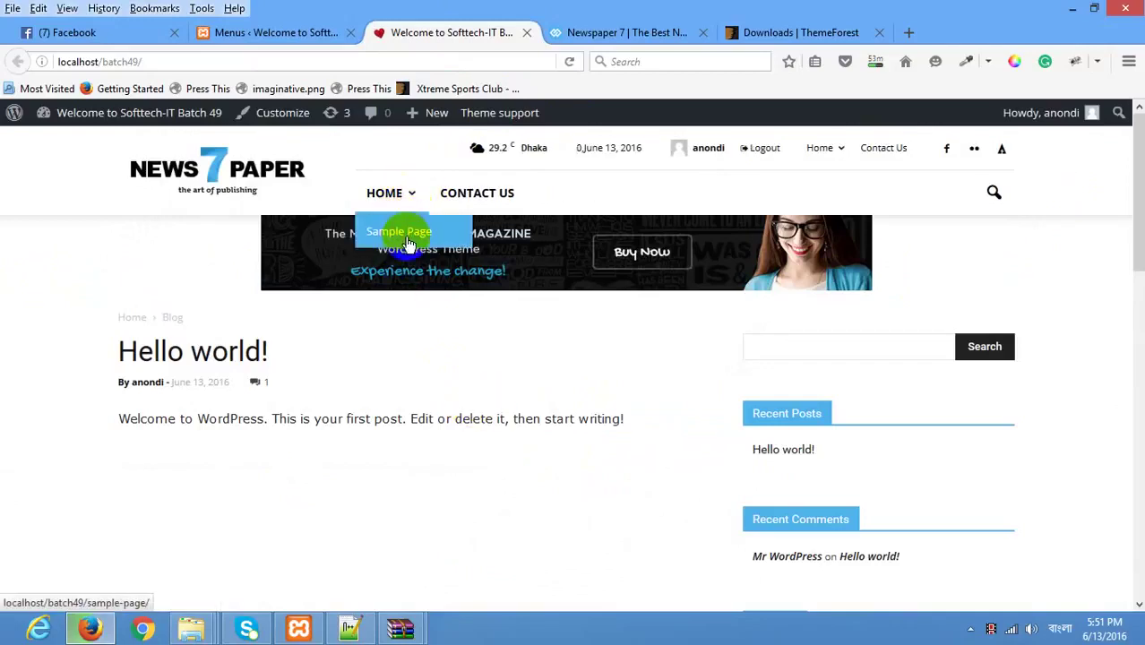
# Step: Nest Contact Us under the Sample Page sub item as a second-level sub item and save Main Menu
pyautogui.click(291, 29)
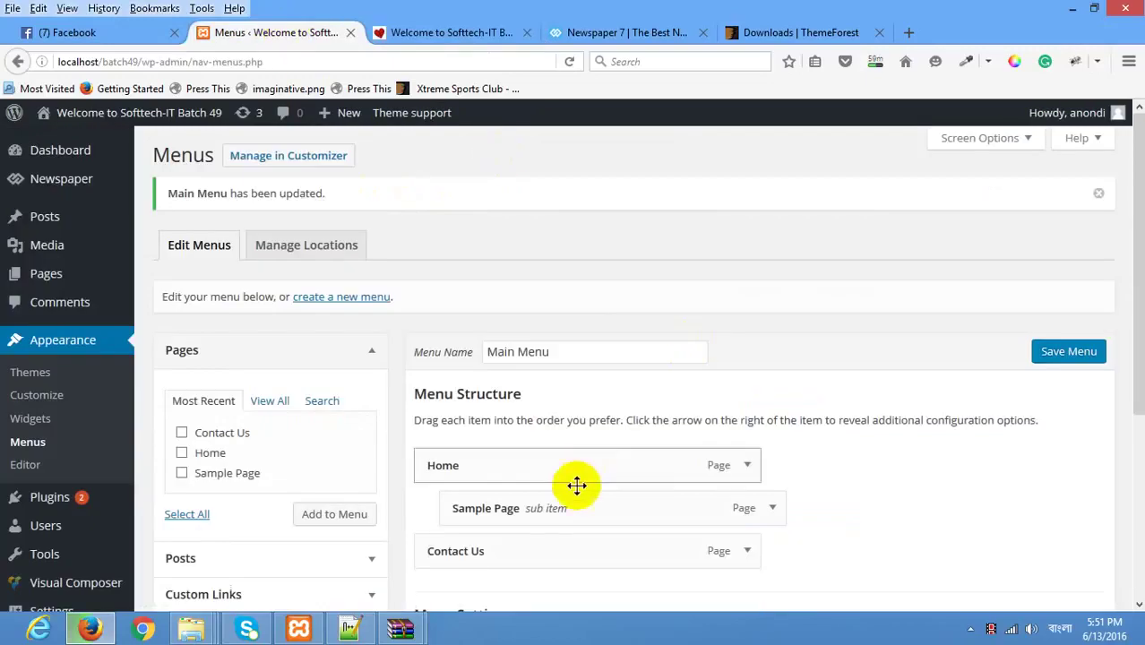
pyautogui.moveTo(568, 556); pyautogui.dragTo(797, 540)
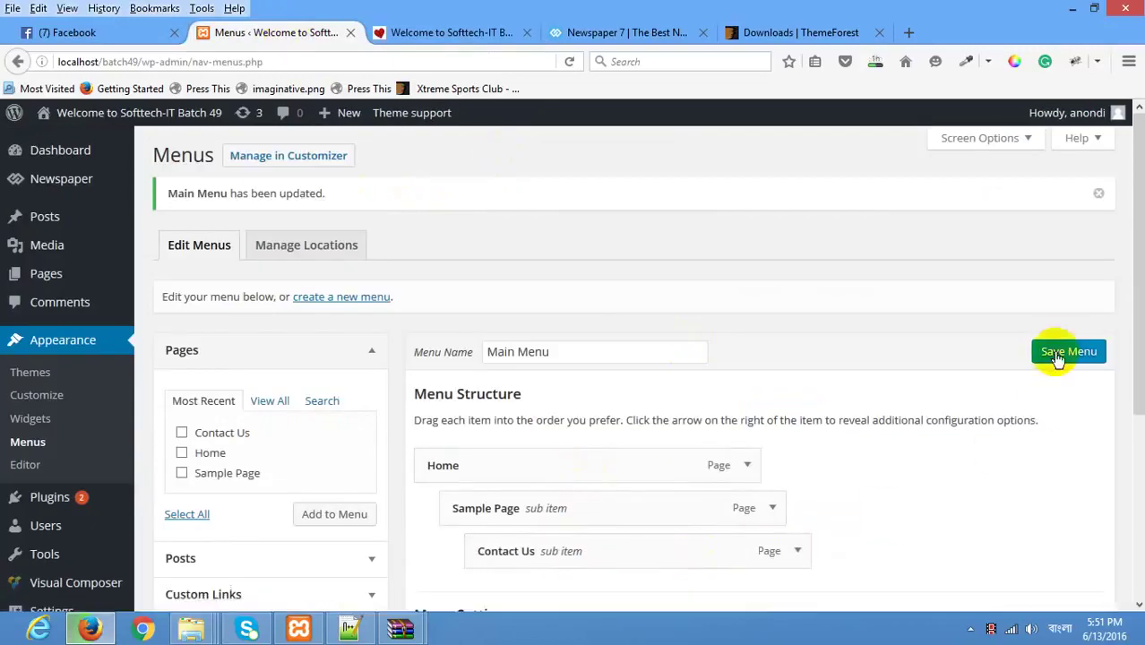
pyautogui.click(1060, 350)
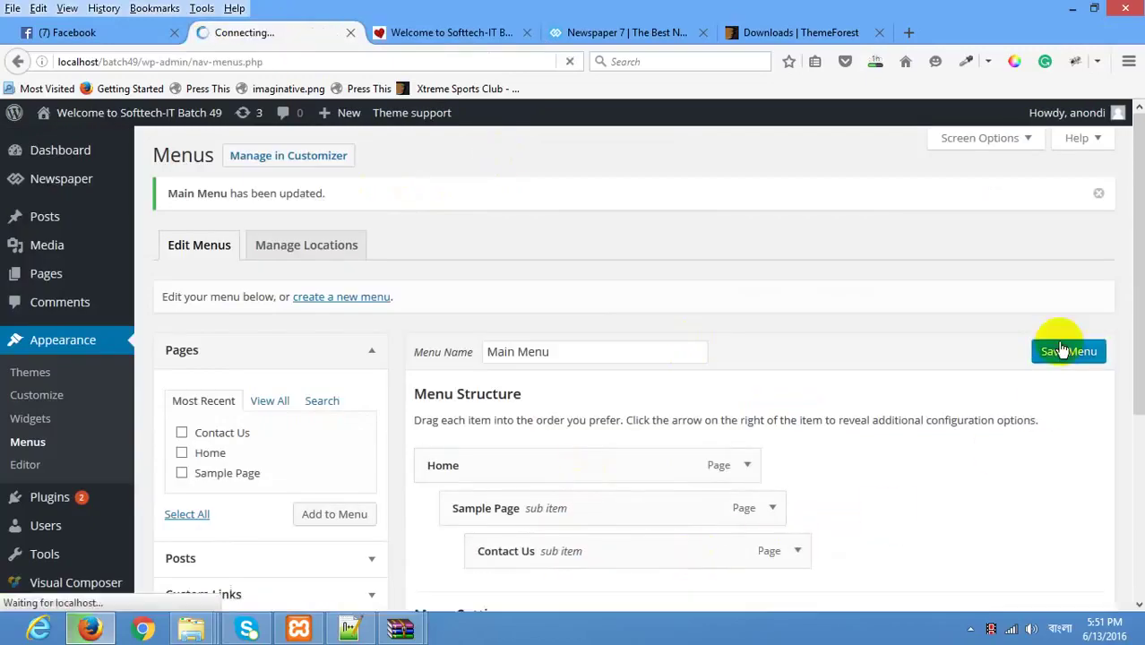
# Step: Reload the site's front page and check the nested Sample Page and Contact Us entries in the Home dropdown
pyautogui.click(412, 36)
pyautogui.rightClick(121, 241)
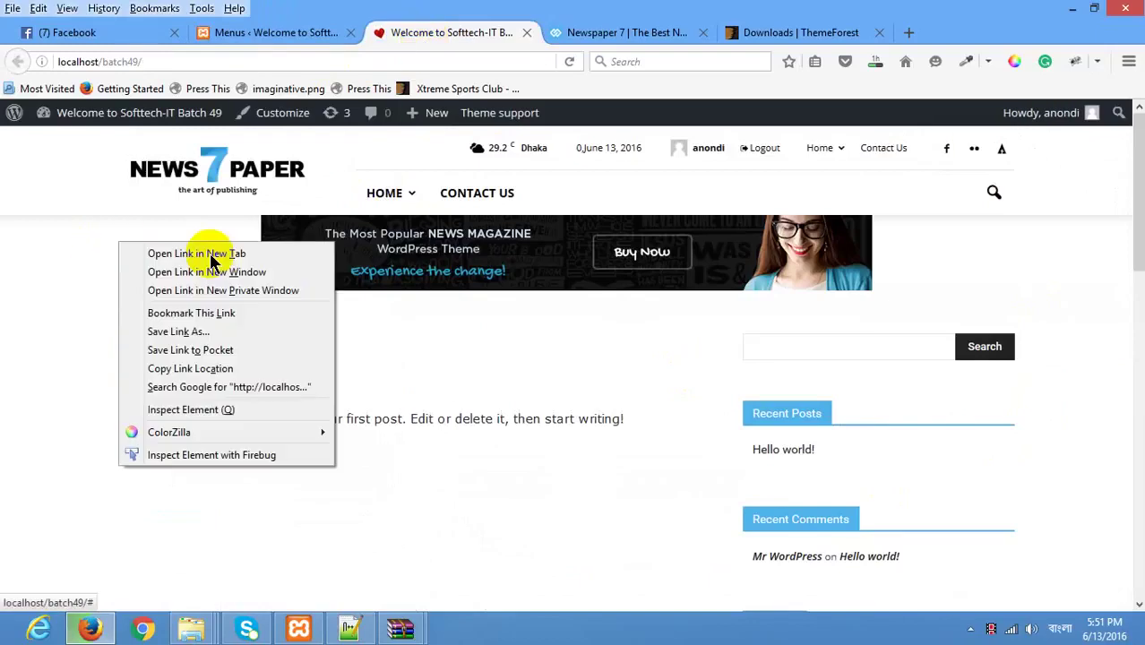
pyautogui.rightClick(22, 275)
pyautogui.rightClick(28, 205)
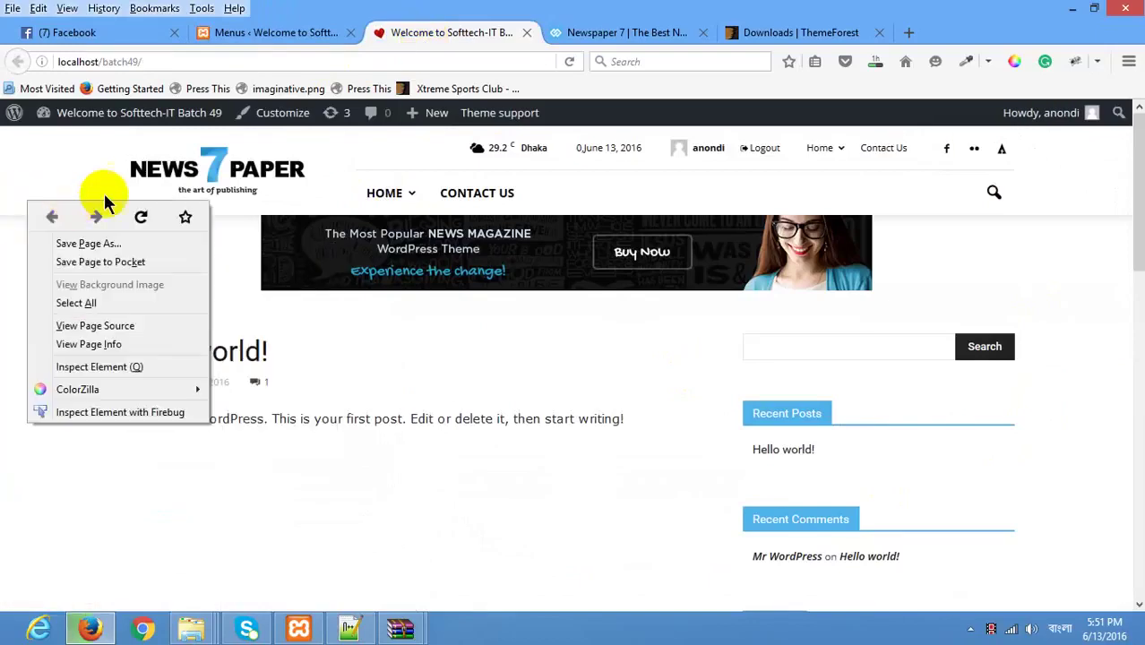
pyautogui.click(125, 216)
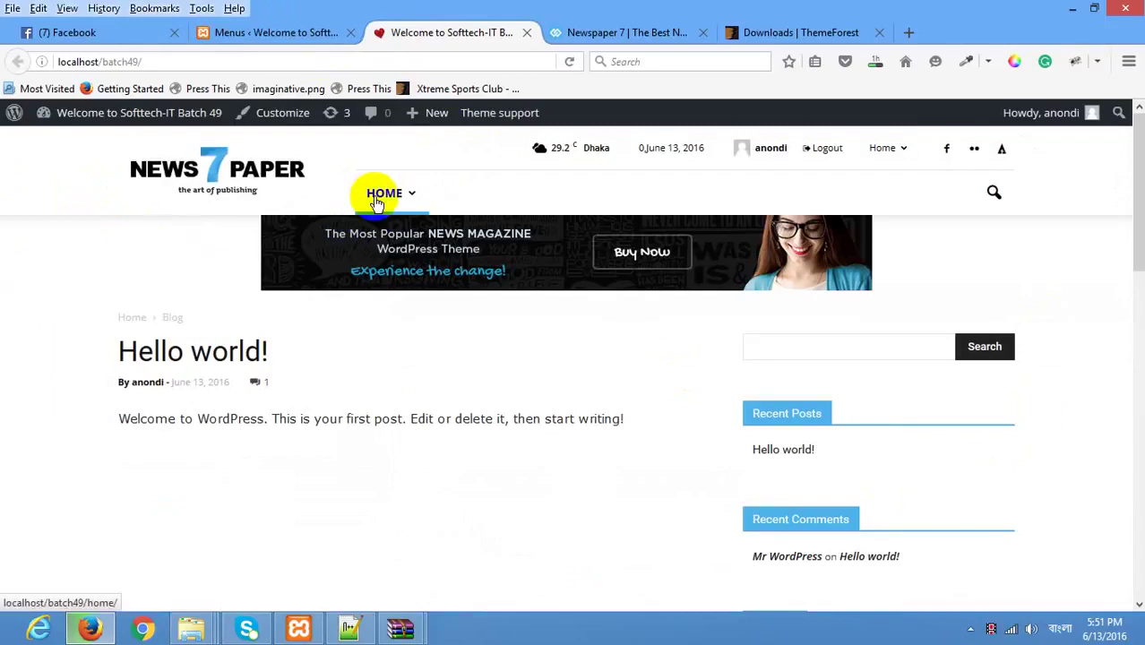
pyautogui.moveTo(377, 199)
pyautogui.moveTo(412, 228)
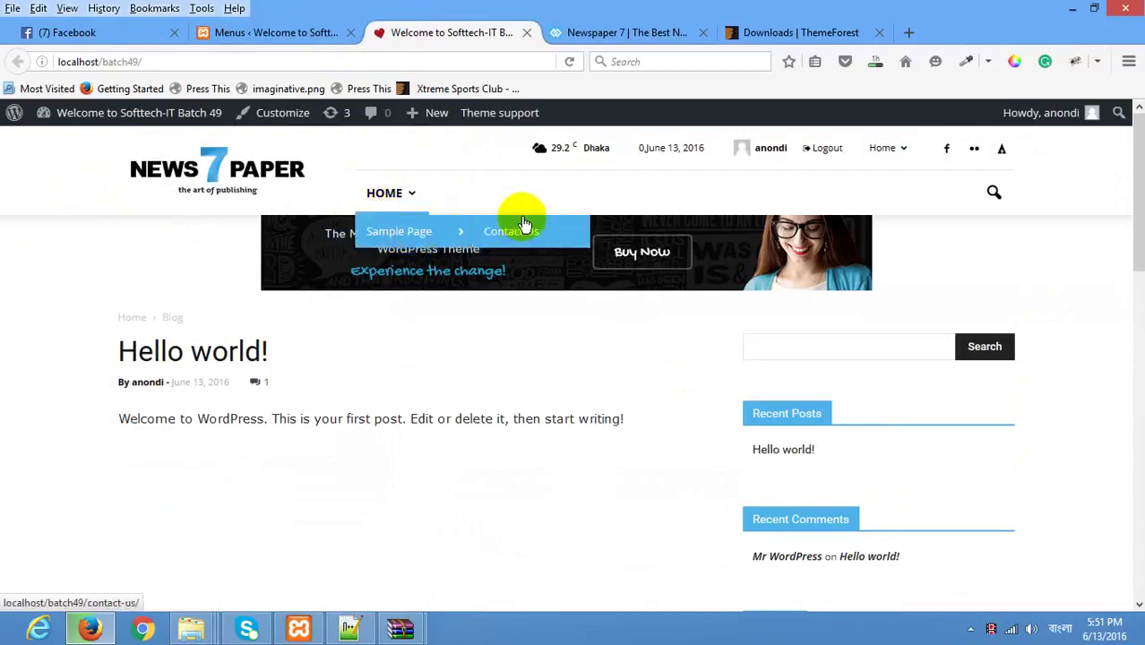
pyautogui.click(423, 261)
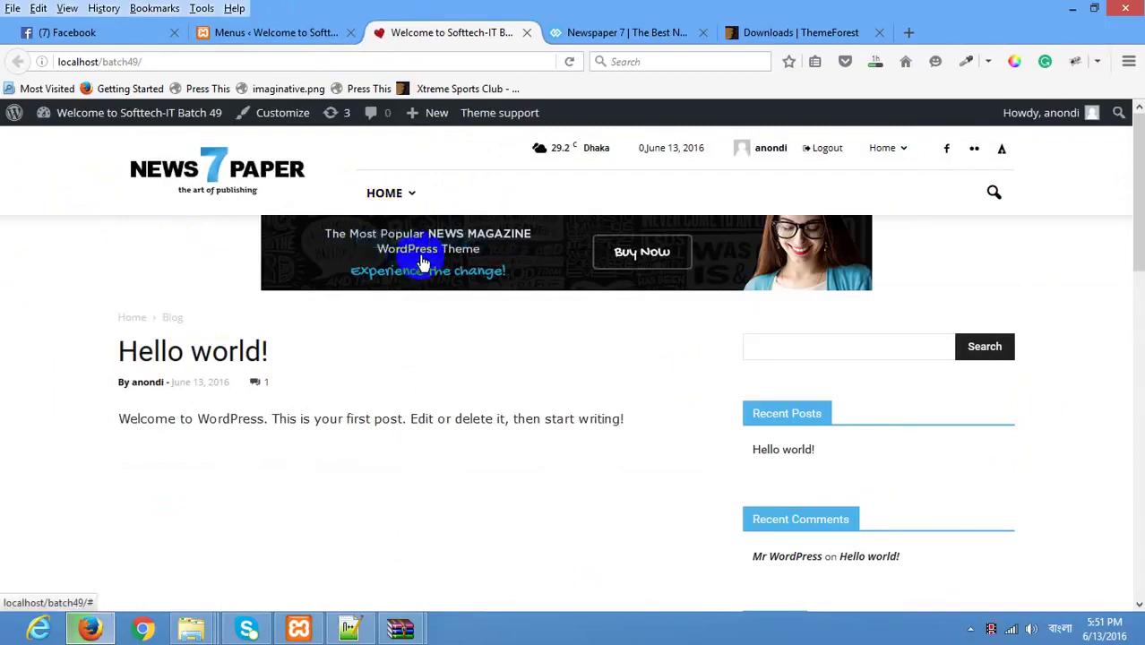
pyautogui.scroll(-5, 474, 210)
pyautogui.scroll(5, 452, 230)
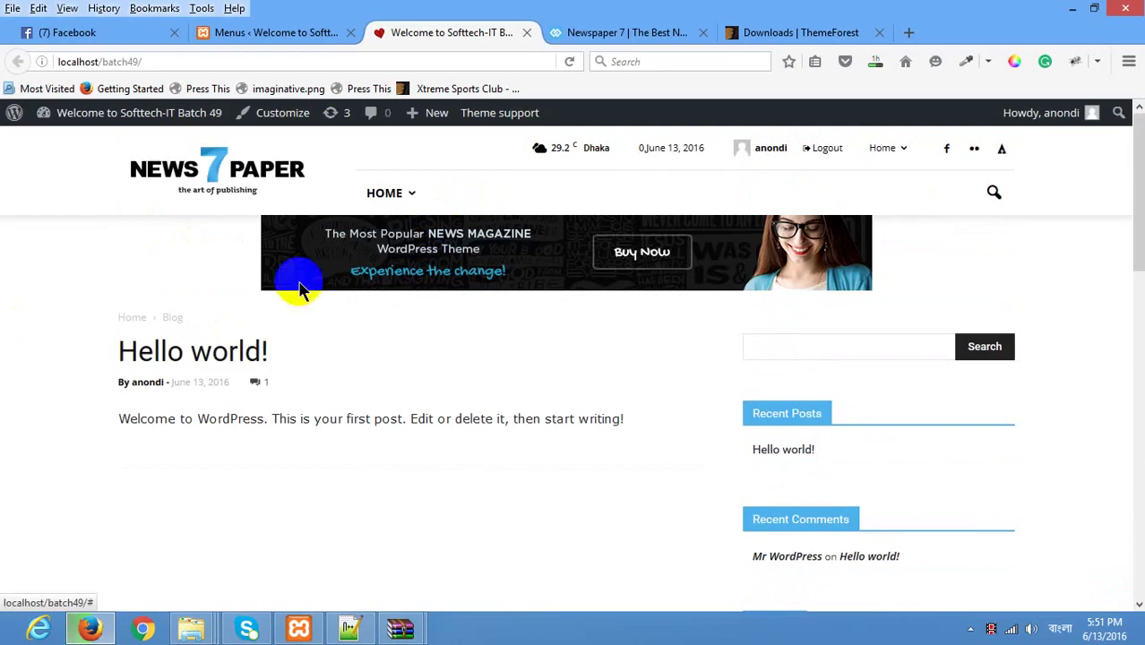
# Step: Switch to the Newspaper 7 demo site and close the Firebug inspection panel
pyautogui.click(621, 34)
pyautogui.scroll(5, 430, 286)
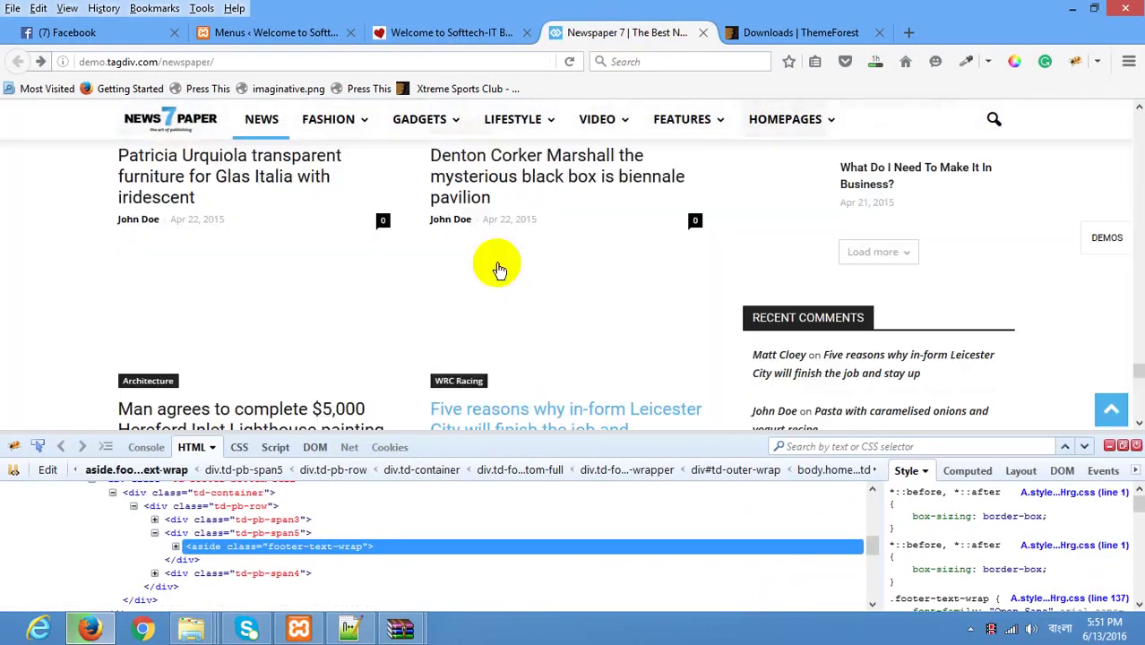
pyautogui.click(1133, 447)
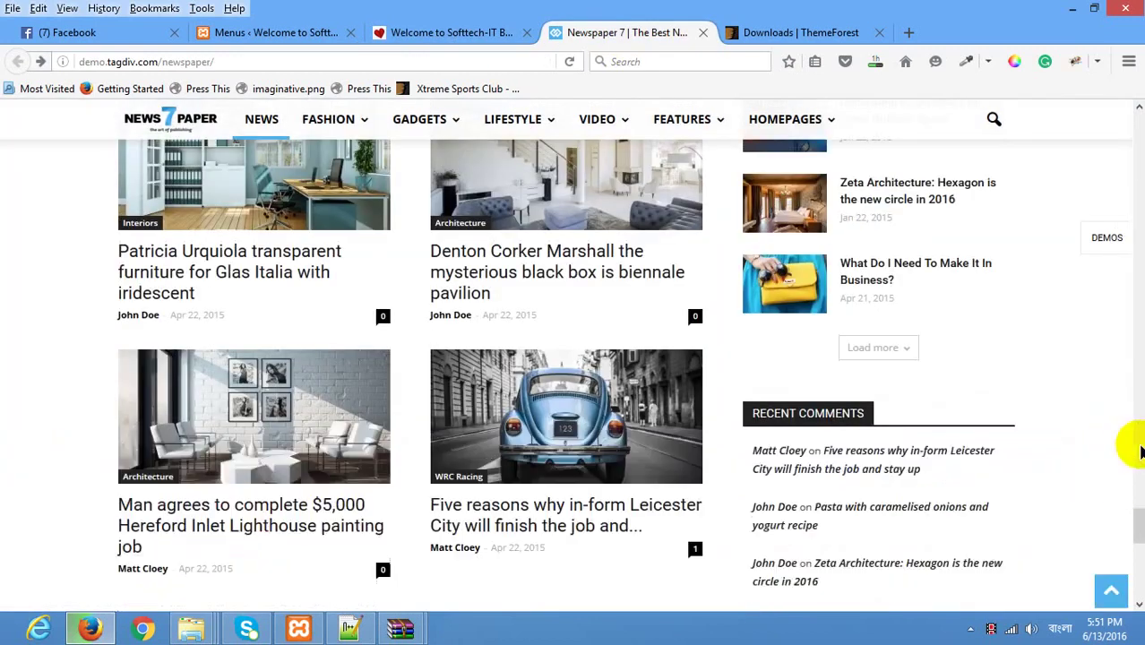
# Step: Look over the Newspaper 7 demo front page, and open the site's Home page for editing from the WordPress pages list
pyautogui.scroll(-10, 833, 375)
pyautogui.scroll(15, 448, 328)
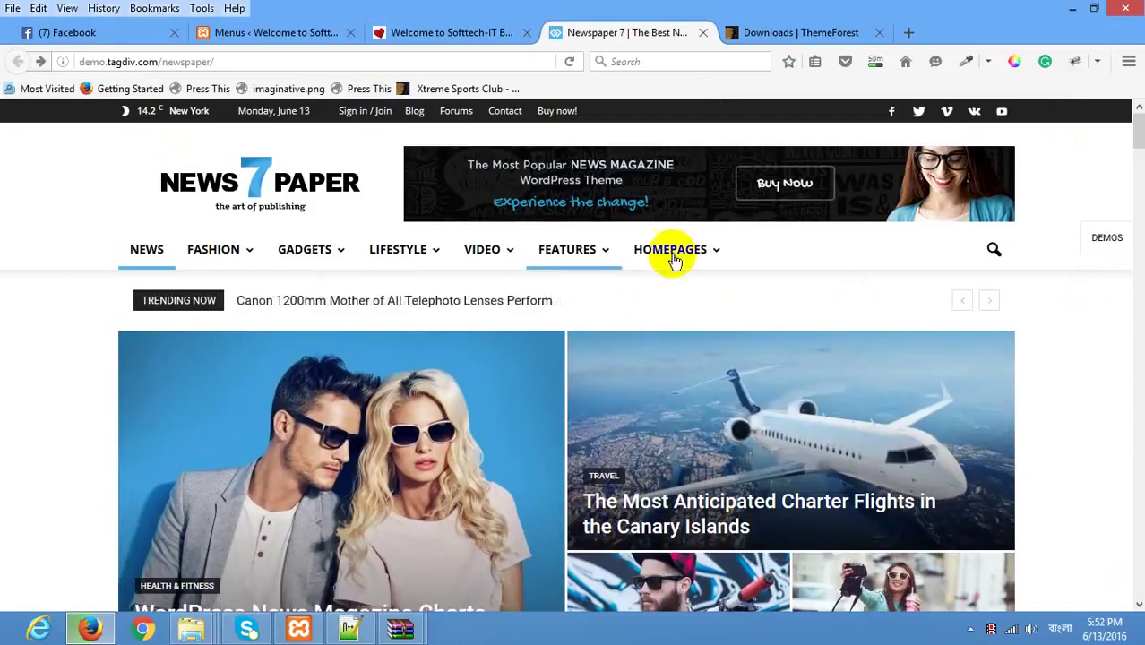
pyautogui.click(319, 31)
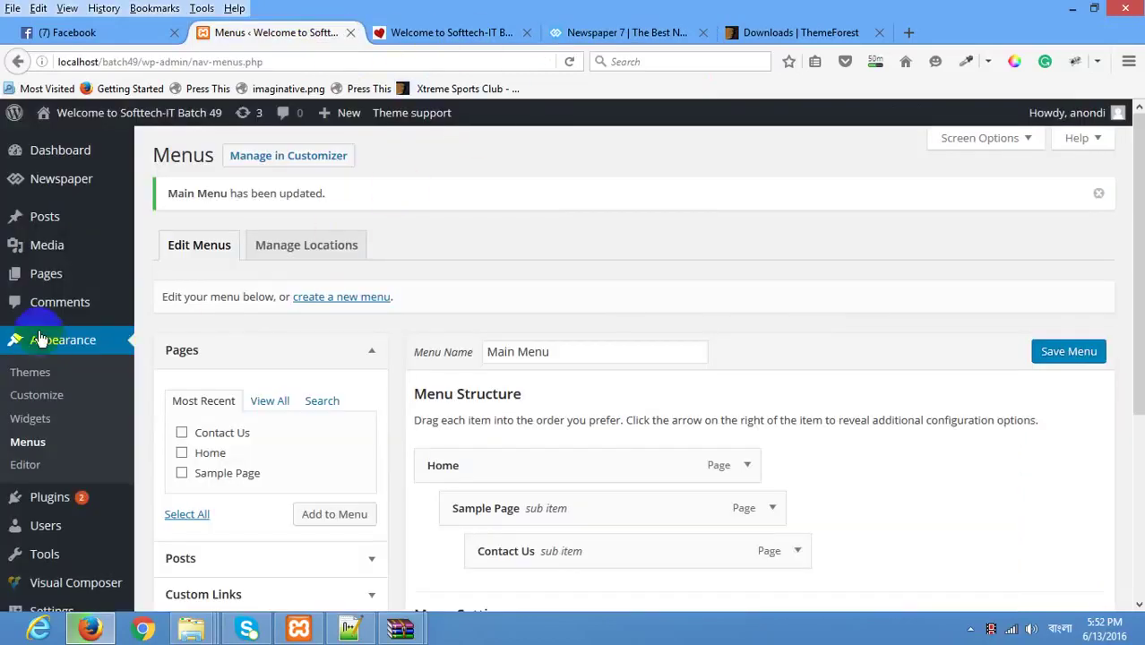
pyautogui.moveTo(72, 277)
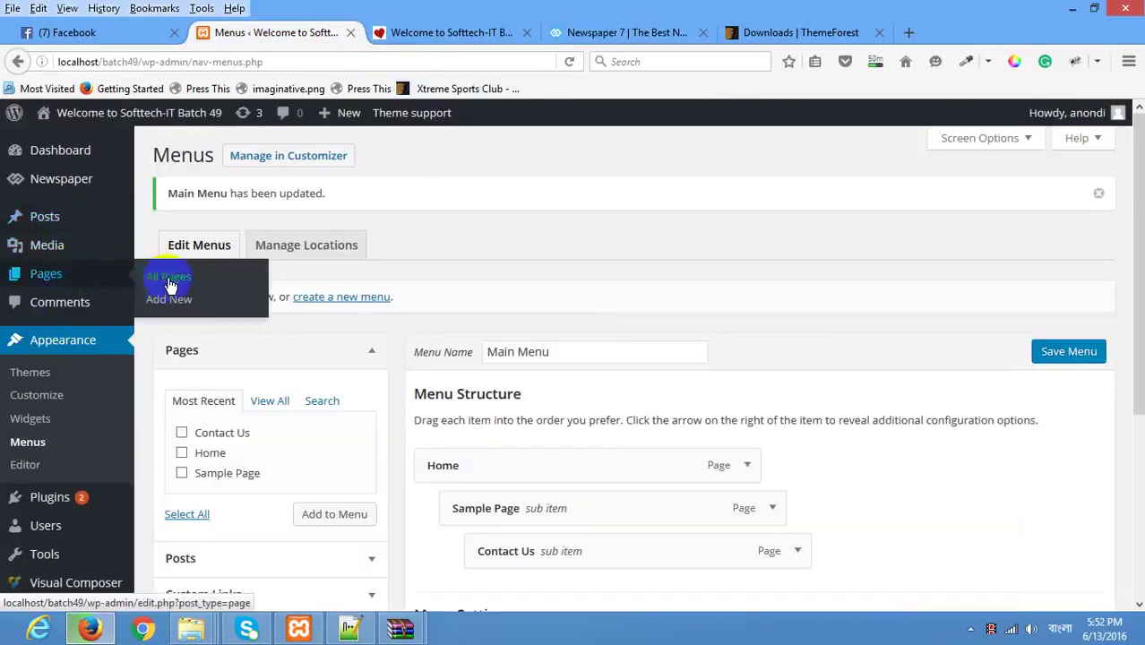
pyautogui.click(170, 279)
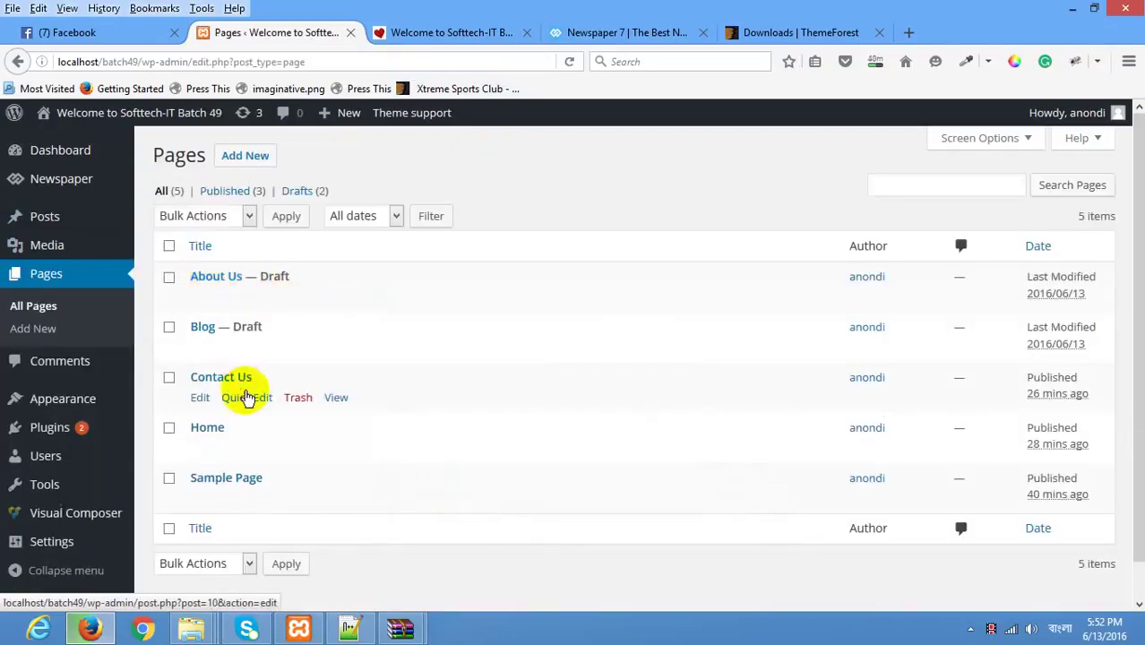
pyautogui.click(215, 430)
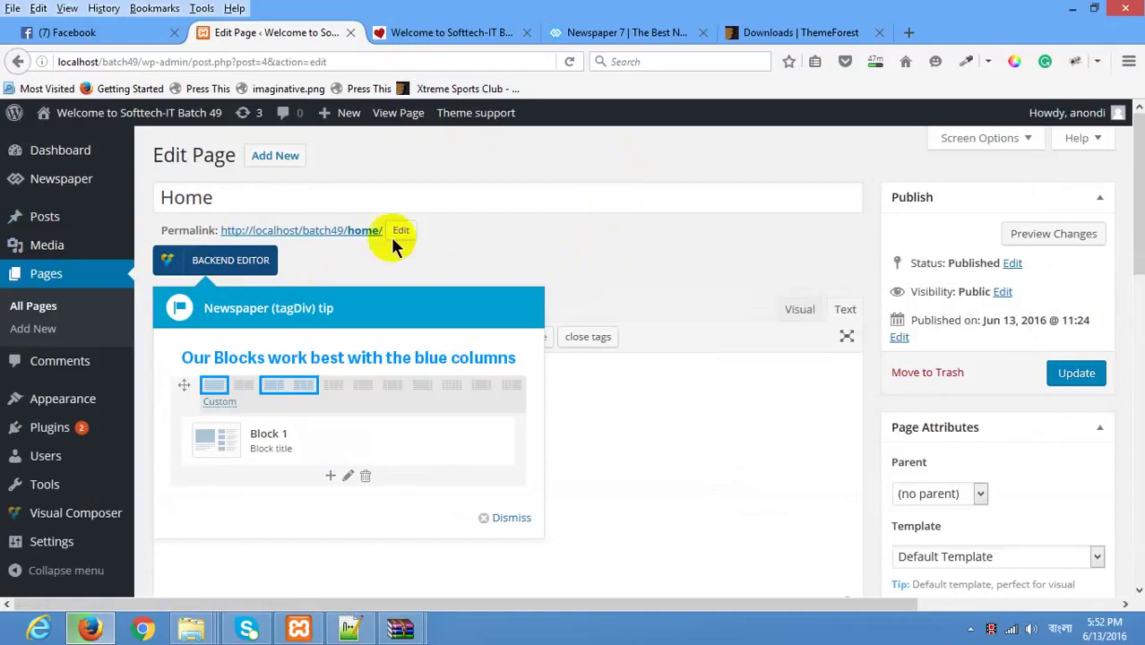
# Step: Switch the Home page to the Visual Composer backend editor and bring its blank content area into view
pyautogui.scroll(-10, 606, 347)
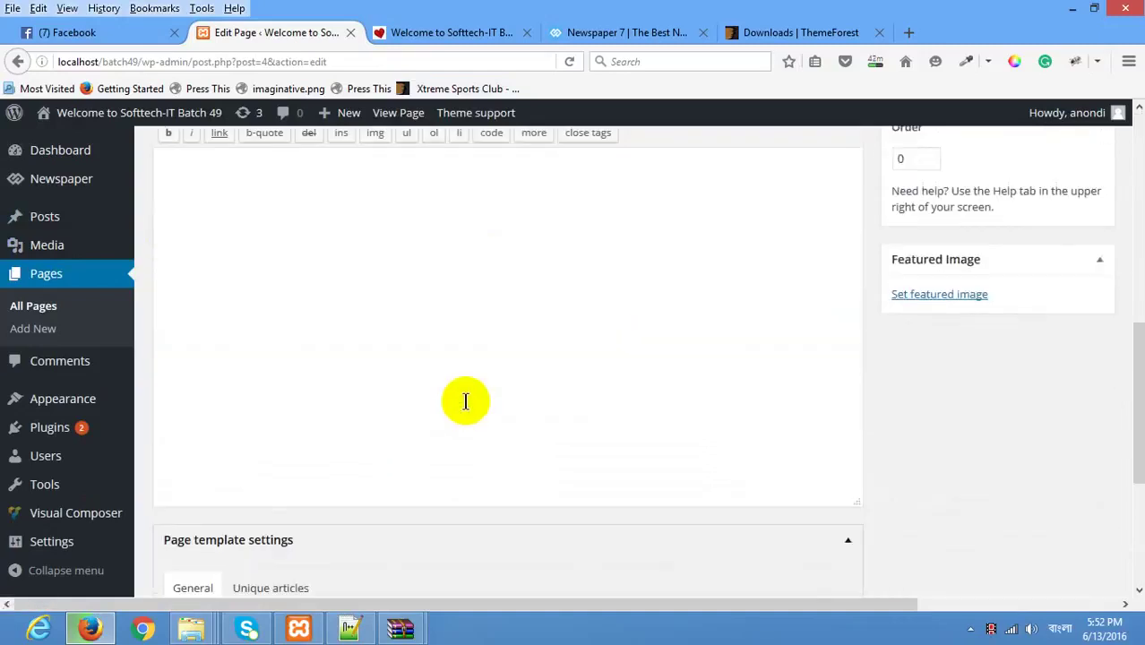
pyautogui.scroll(10, 466, 401)
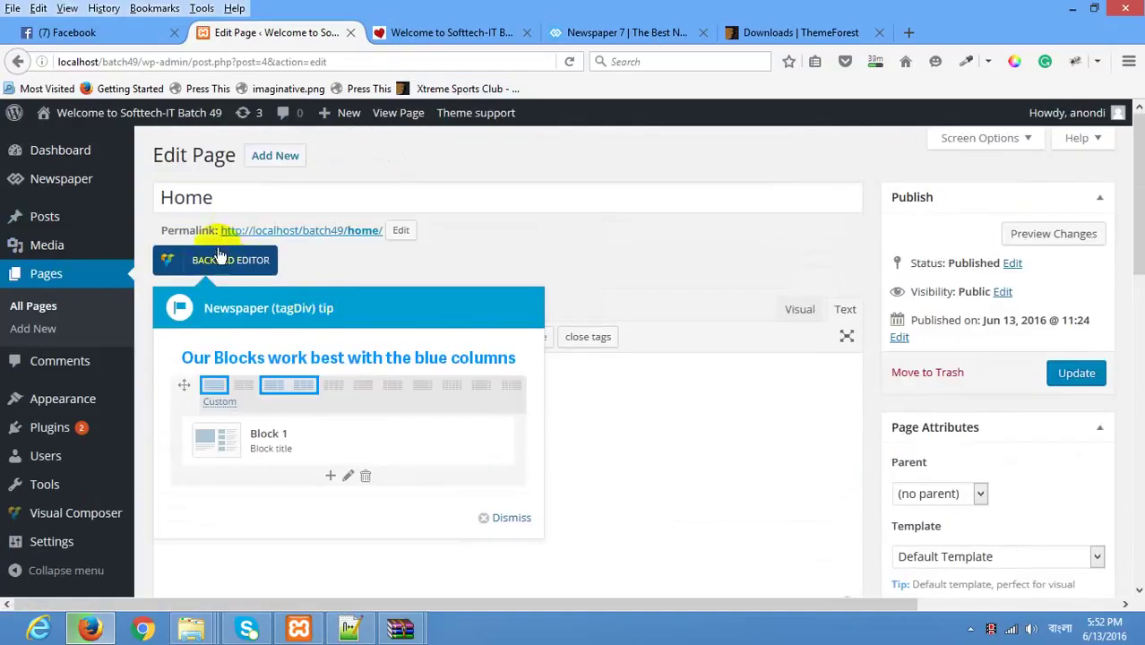
pyautogui.click(211, 264)
pyautogui.scroll(-10, 559, 390)
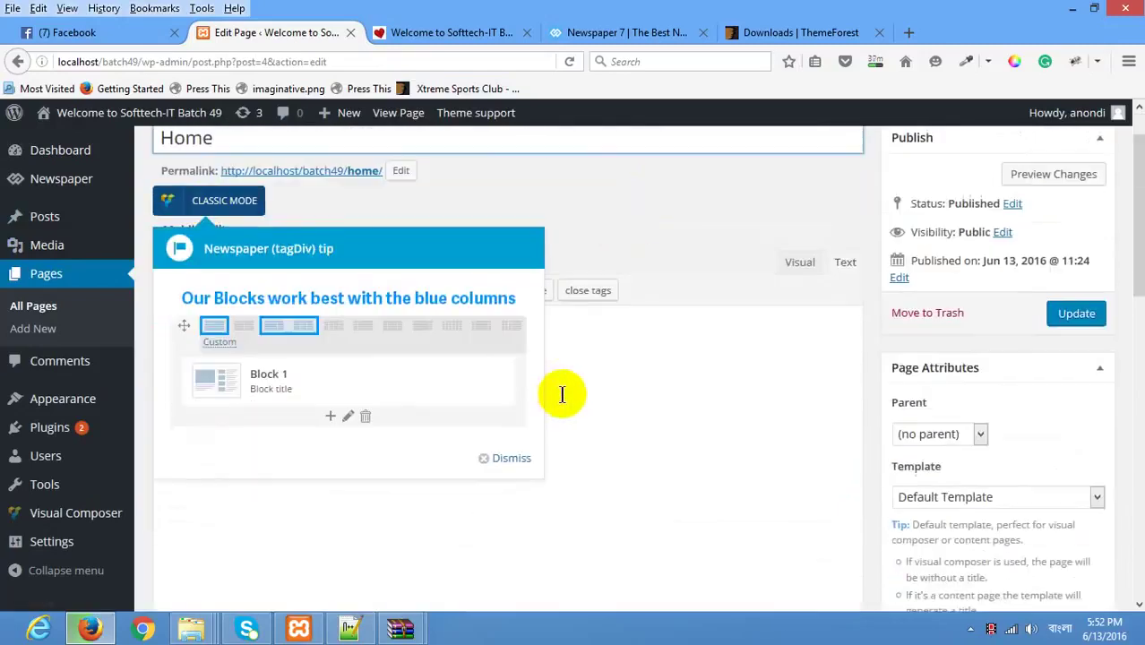
pyautogui.scroll(5, 573, 421)
pyautogui.scroll(-8, 506, 429)
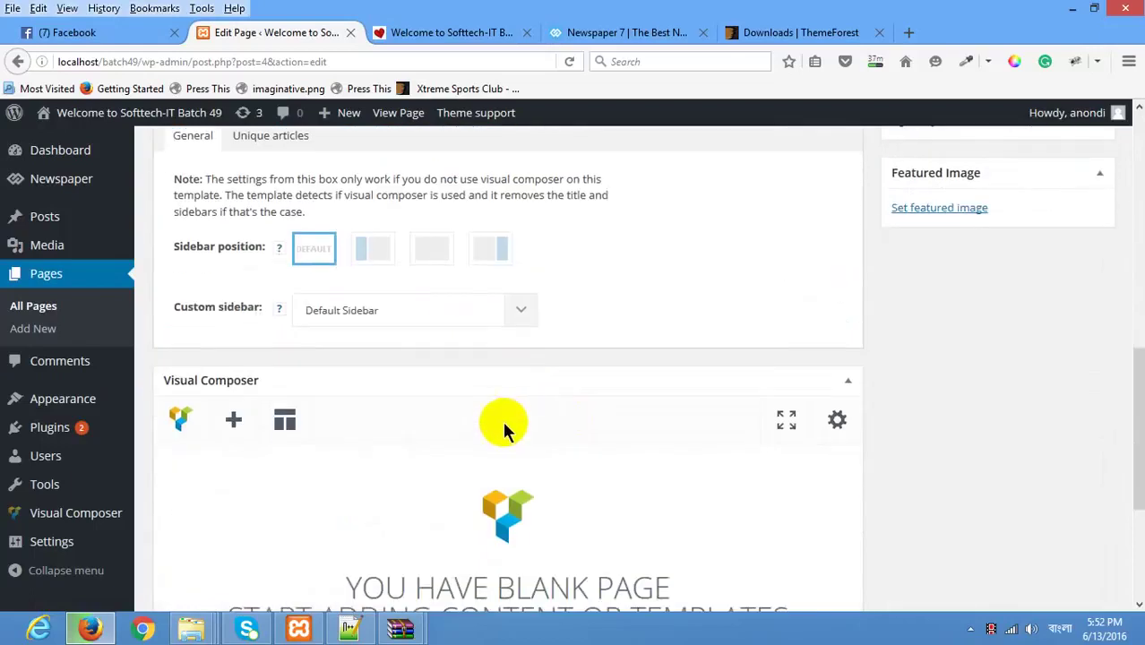
pyautogui.scroll(1, 593, 371)
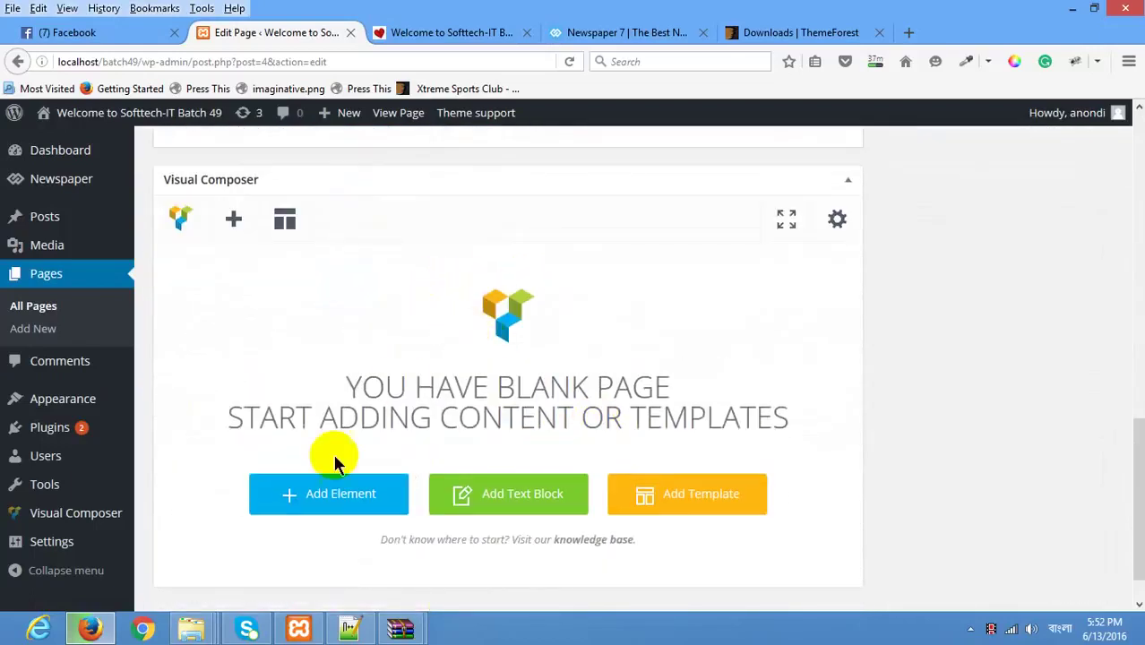
# Step: Open Visual Composer's element list, compare it with the demo front page's layout, and close the list
pyautogui.click(370, 494)
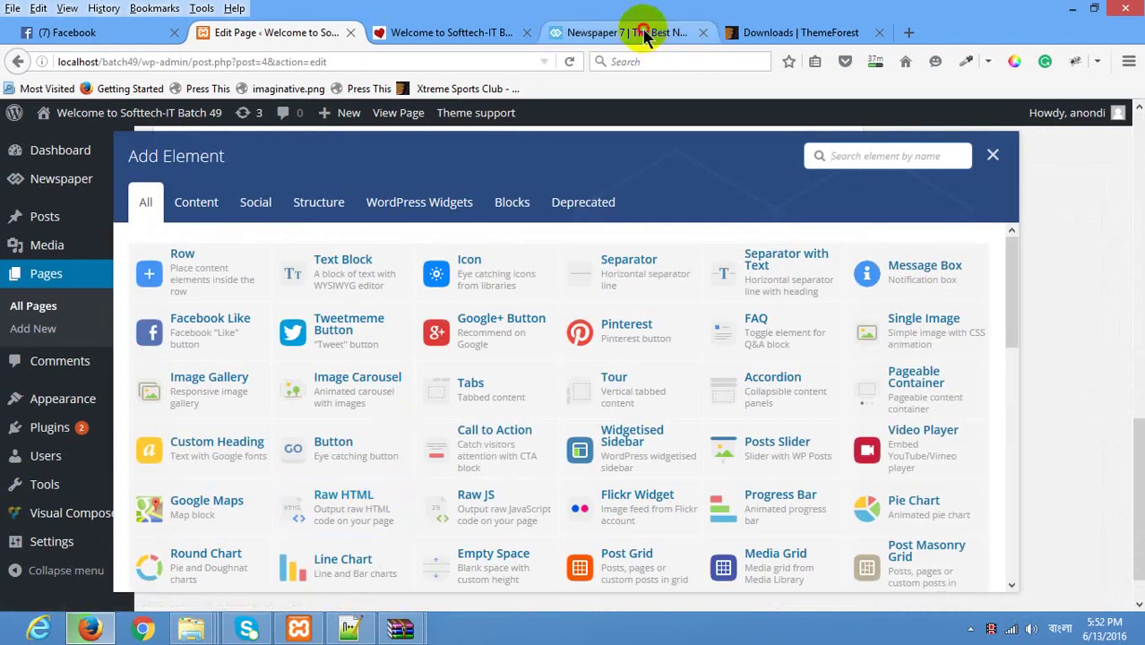
pyautogui.click(596, 33)
pyautogui.scroll(-3, 722, 389)
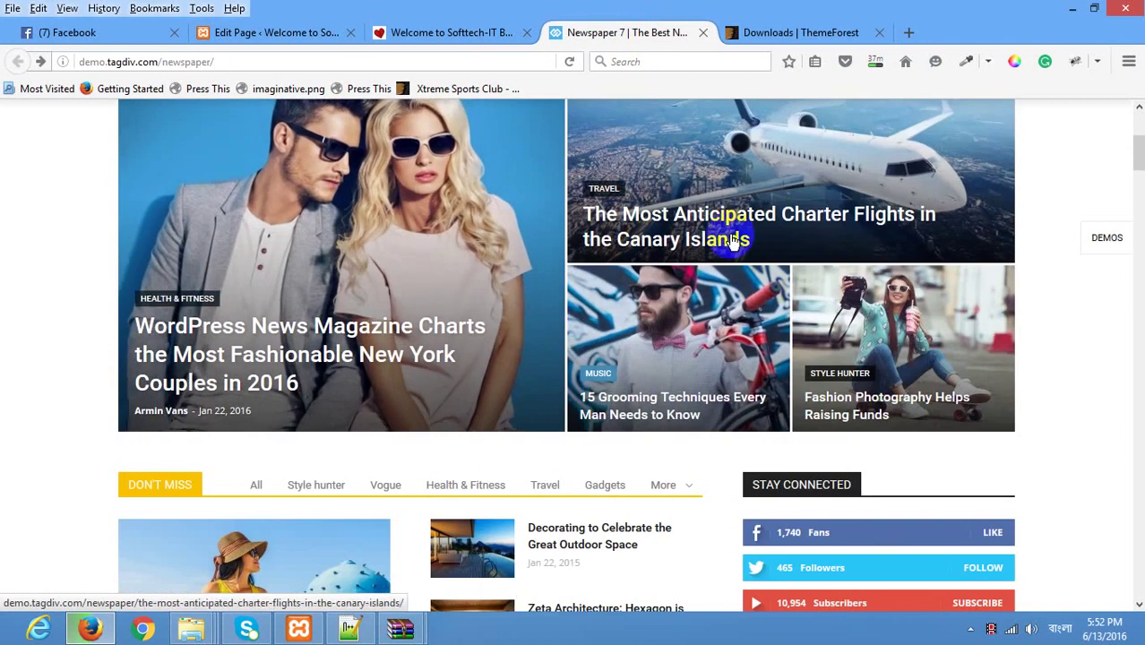
pyautogui.scroll(1, 775, 259)
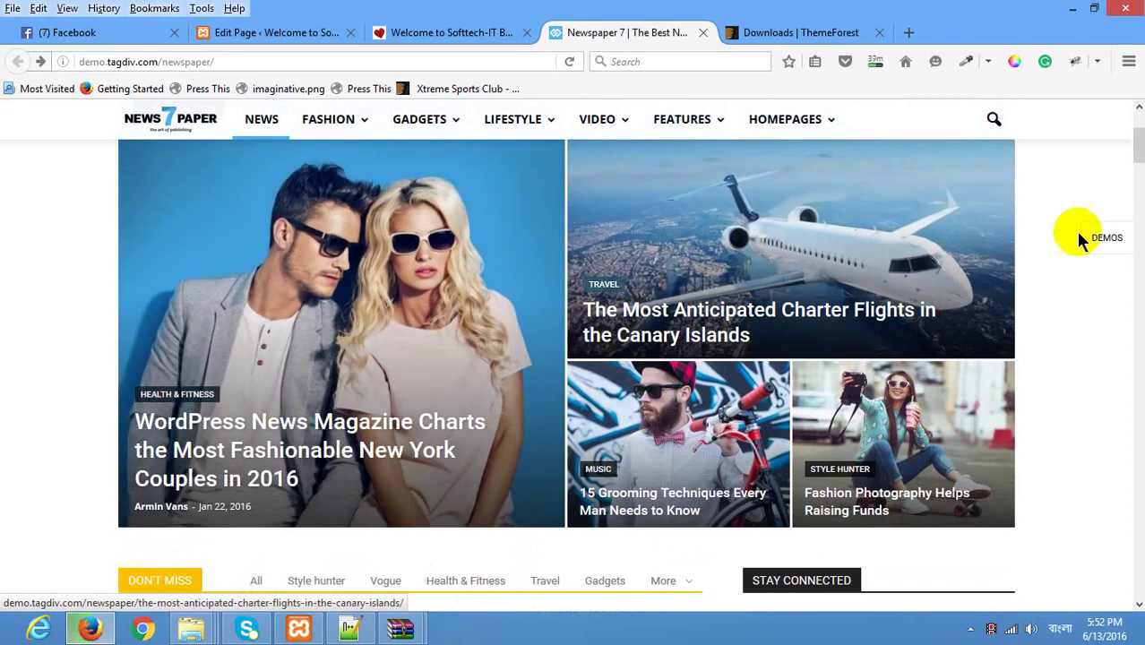
pyautogui.scroll(5, 565, 336)
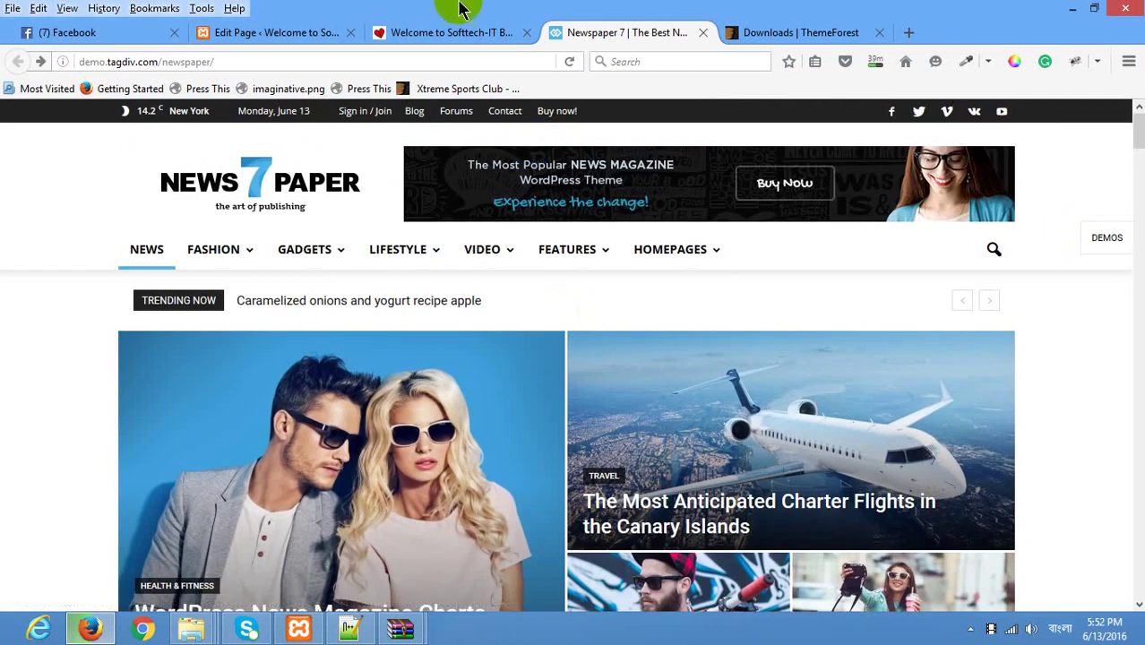
pyautogui.click(273, 33)
pyautogui.click(993, 158)
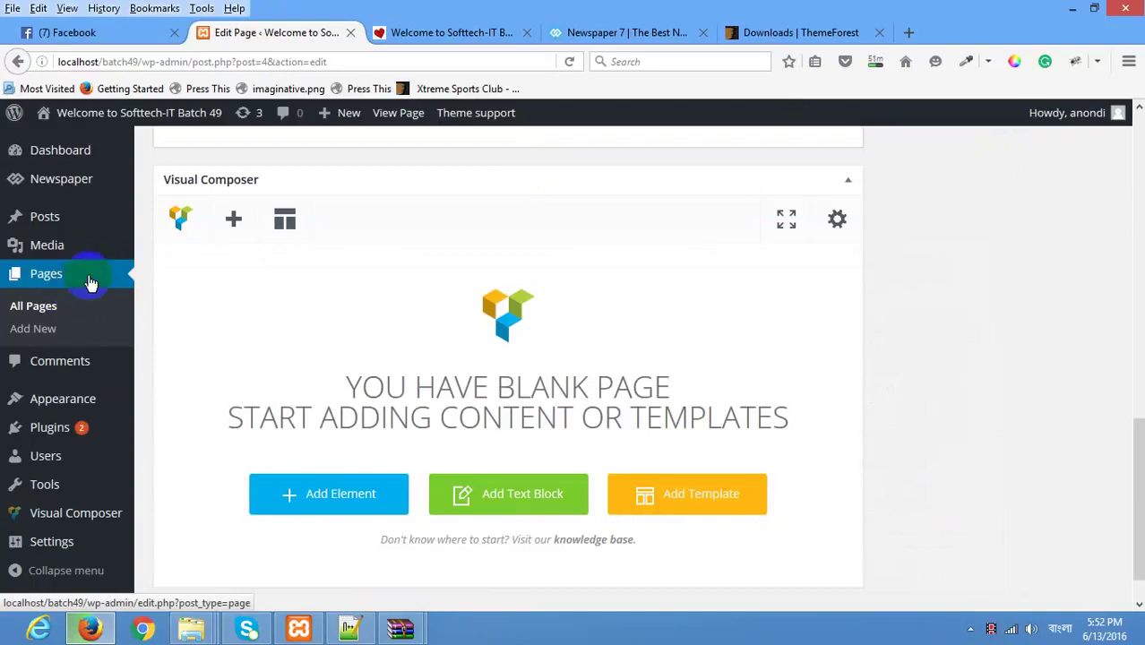
# Step: Open the form for adding a new post in a separate browser tab
pyautogui.moveTo(63, 217)
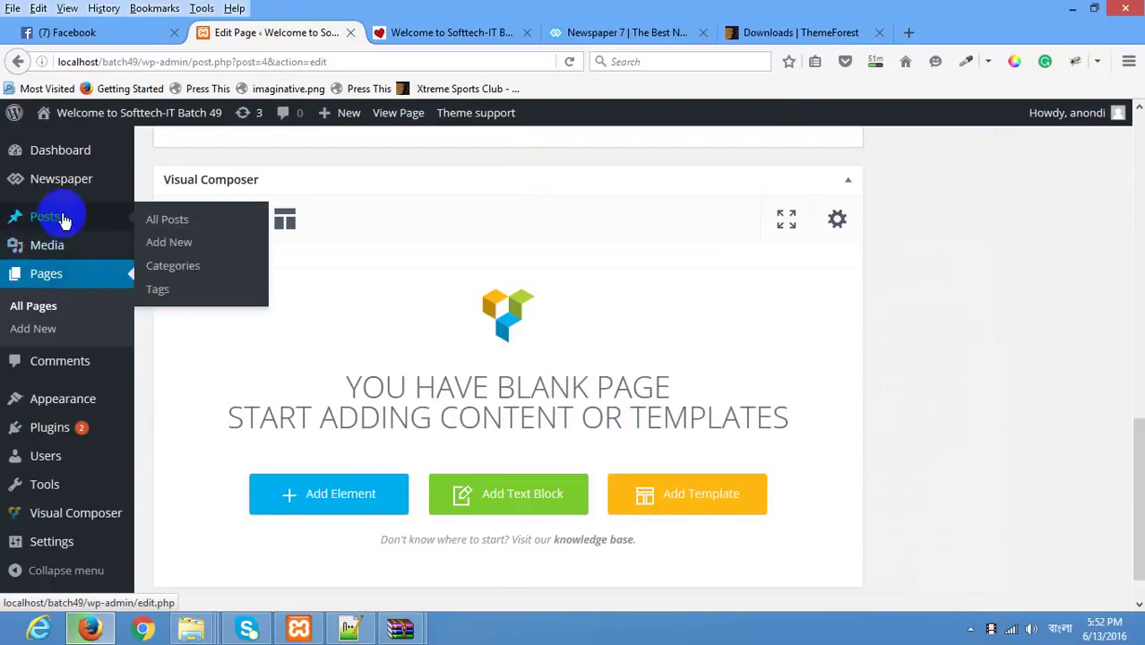
pyautogui.rightClick(212, 251)
pyautogui.click(220, 256)
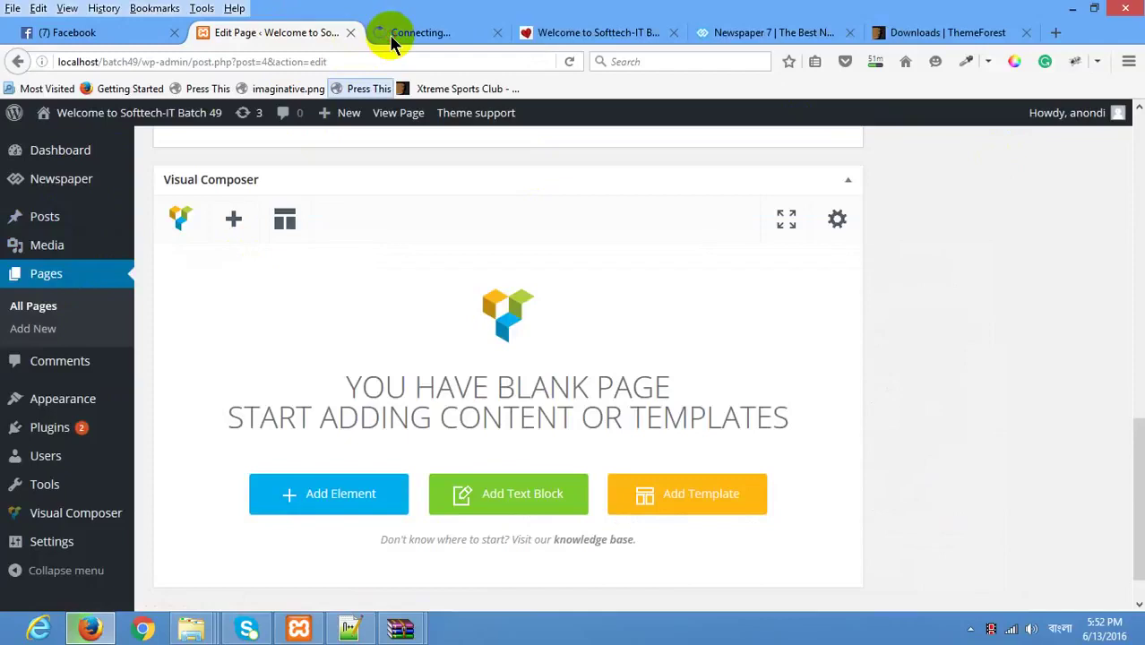
pyautogui.click(388, 34)
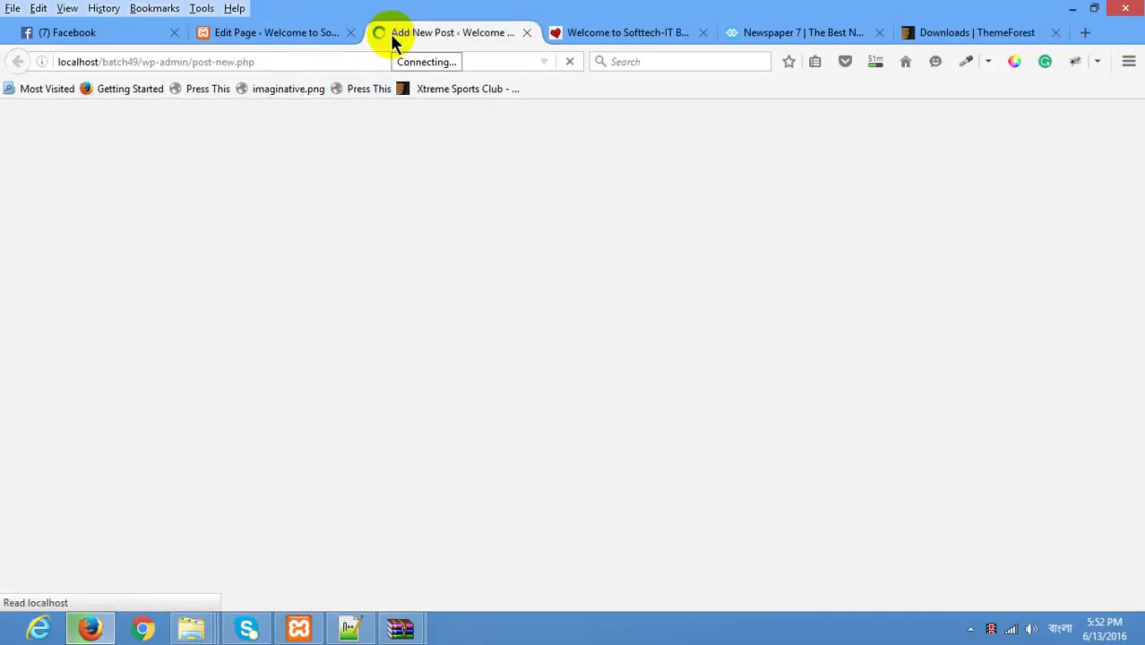
# Step: Enter "amiapni" as the new post's title and "content" as its body text, and review the post settings down to Featured Image
pyautogui.click(277, 201)
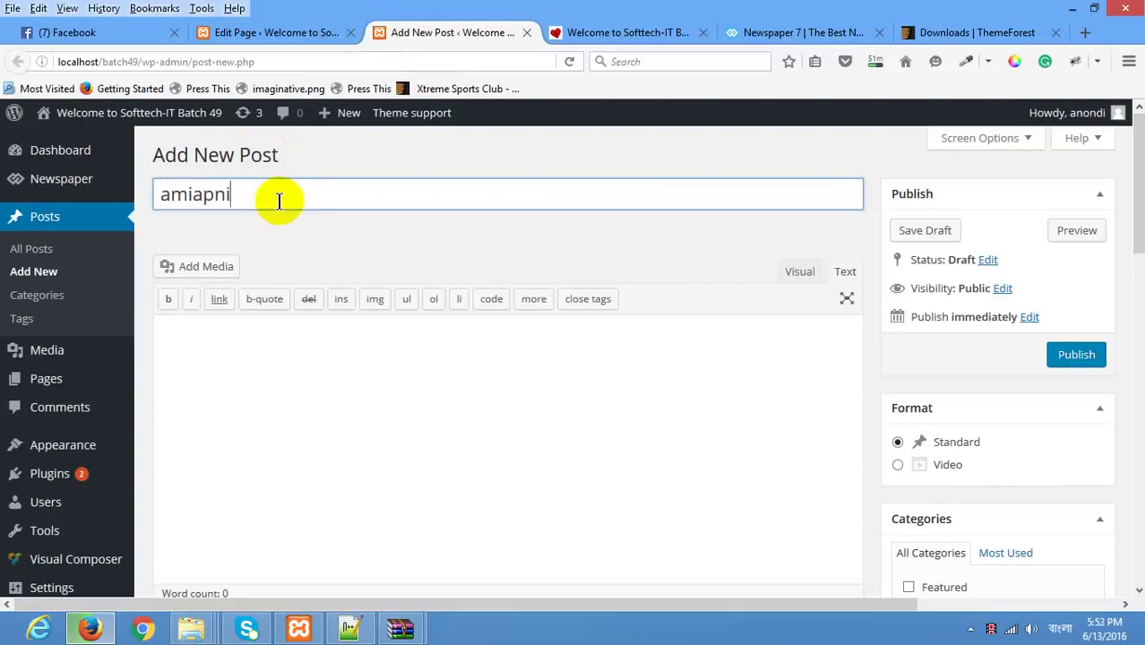
pyautogui.click(268, 404)
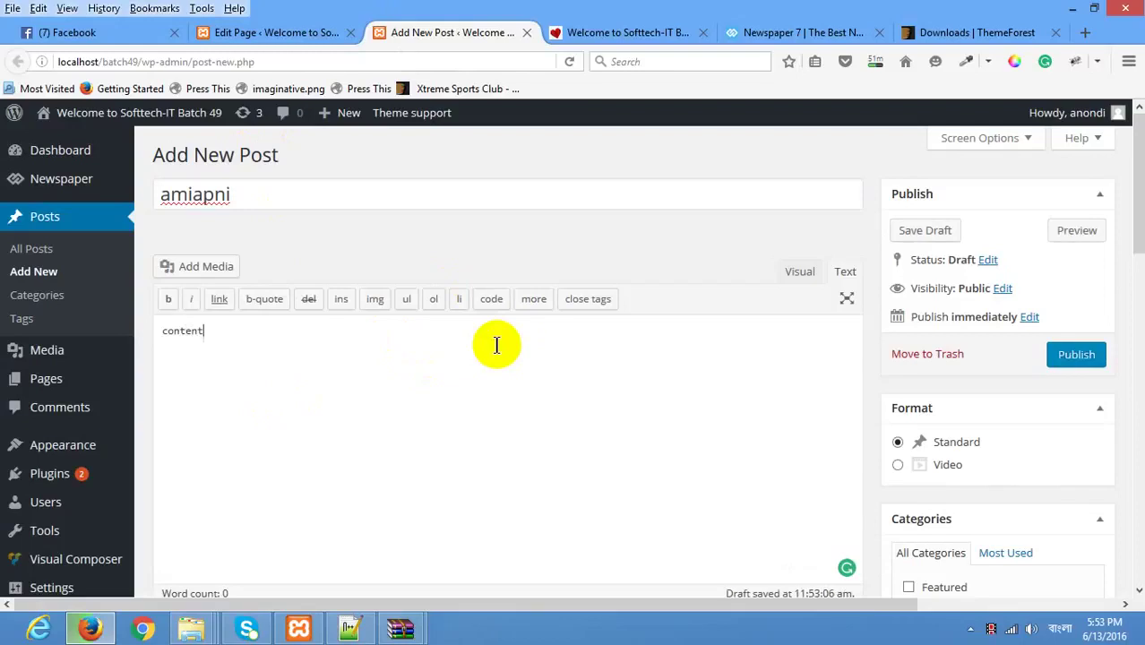
pyautogui.write('contentn')
pyautogui.scroll(-3, 1010, 512)
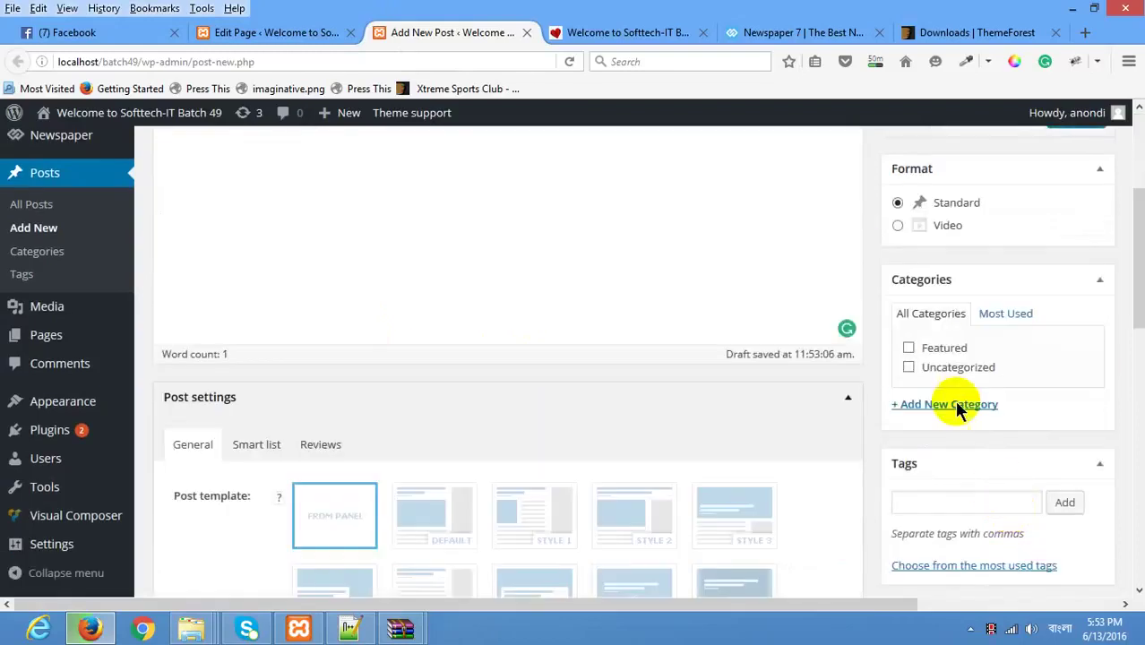
pyautogui.scroll(-3, 984, 461)
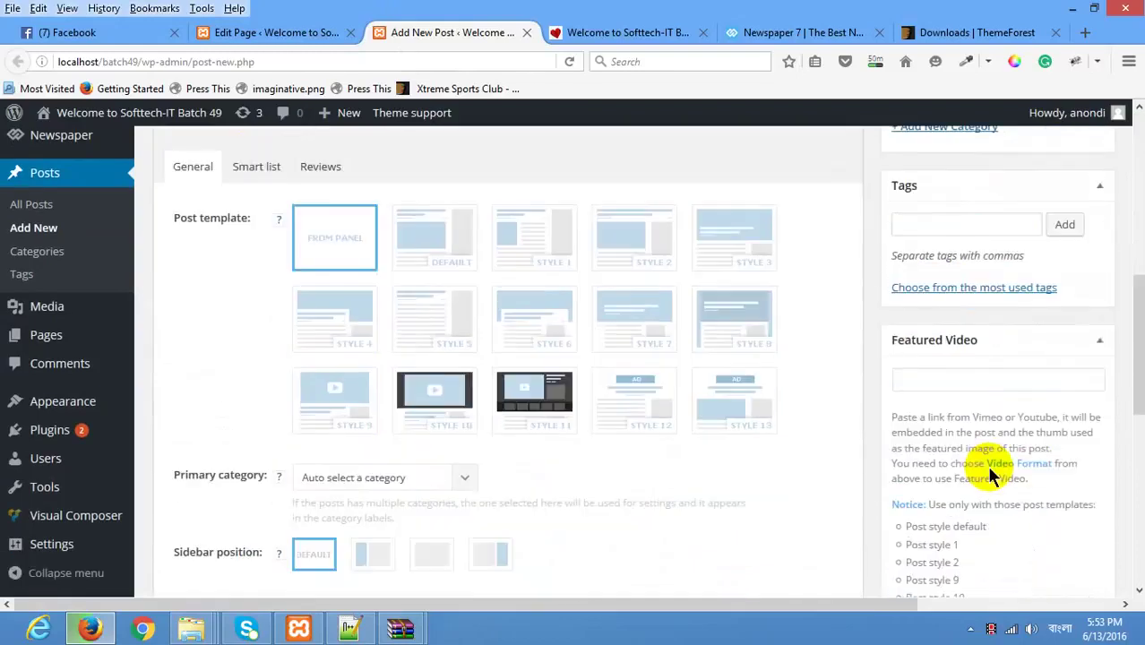
pyautogui.scroll(-6, 981, 394)
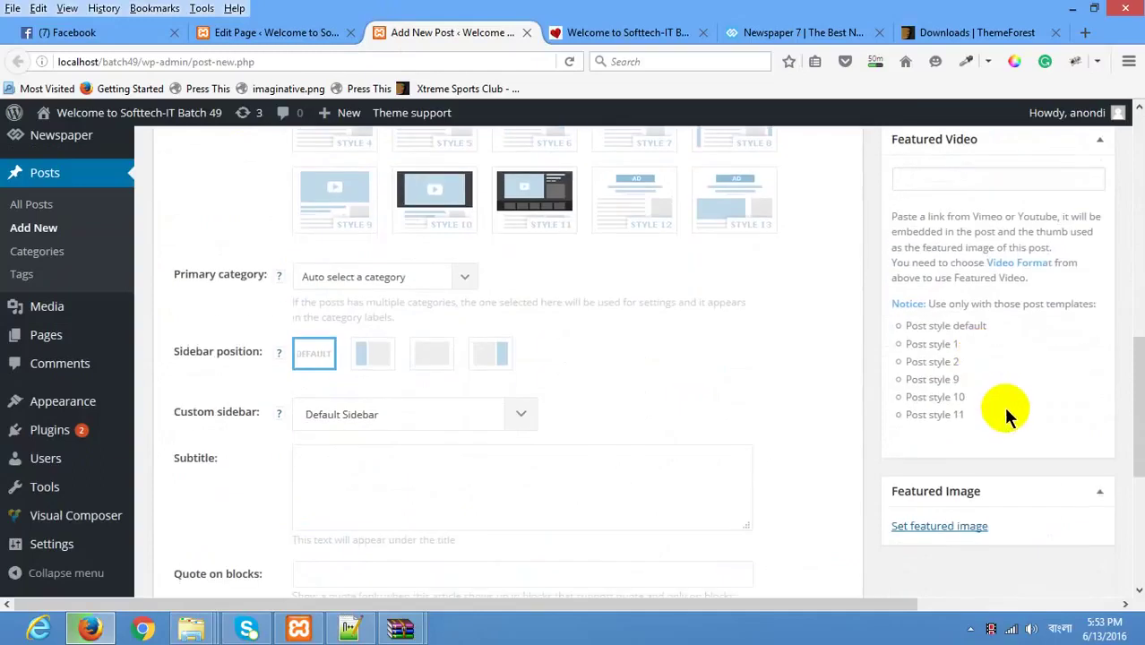
# Step: Open the demo's article about the most fashionable New York couples in a new tab and switch to it
pyautogui.click(761, 34)
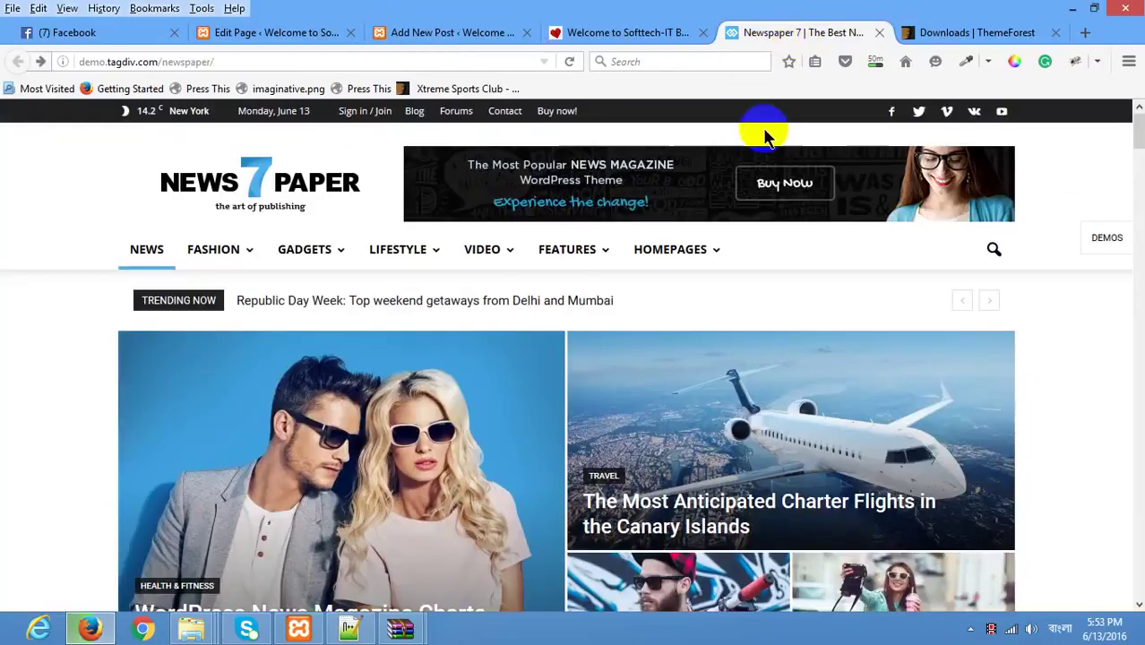
pyautogui.scroll(-2, 668, 383)
pyautogui.rightClick(378, 332)
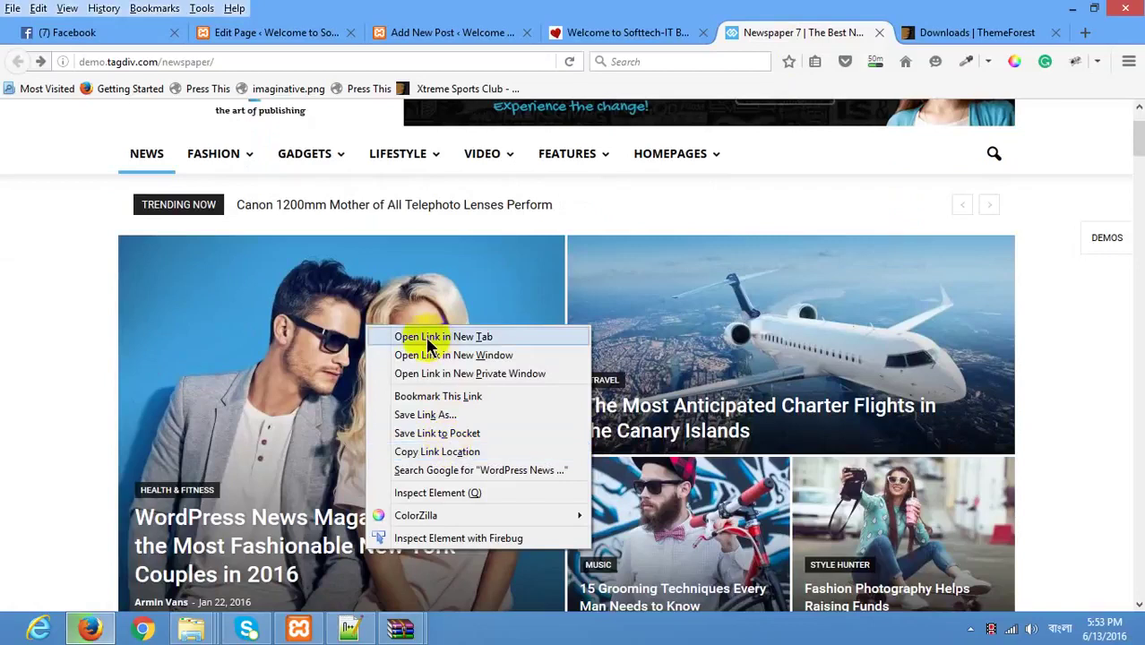
pyautogui.rightClick(370, 298)
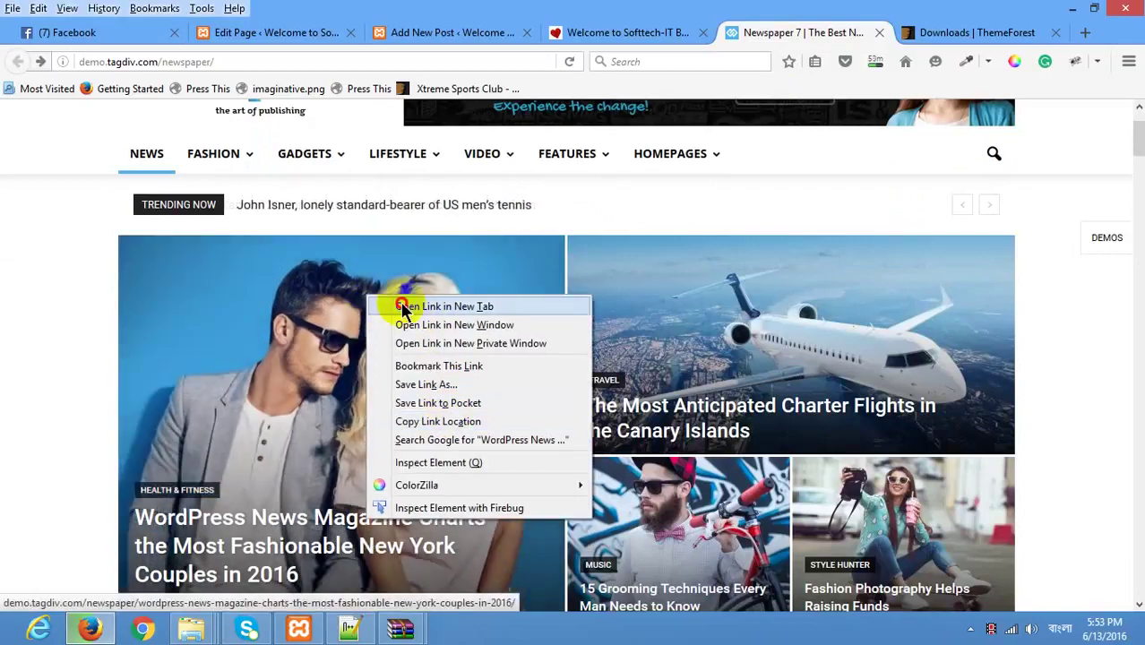
pyautogui.click(412, 306)
pyautogui.click(860, 33)
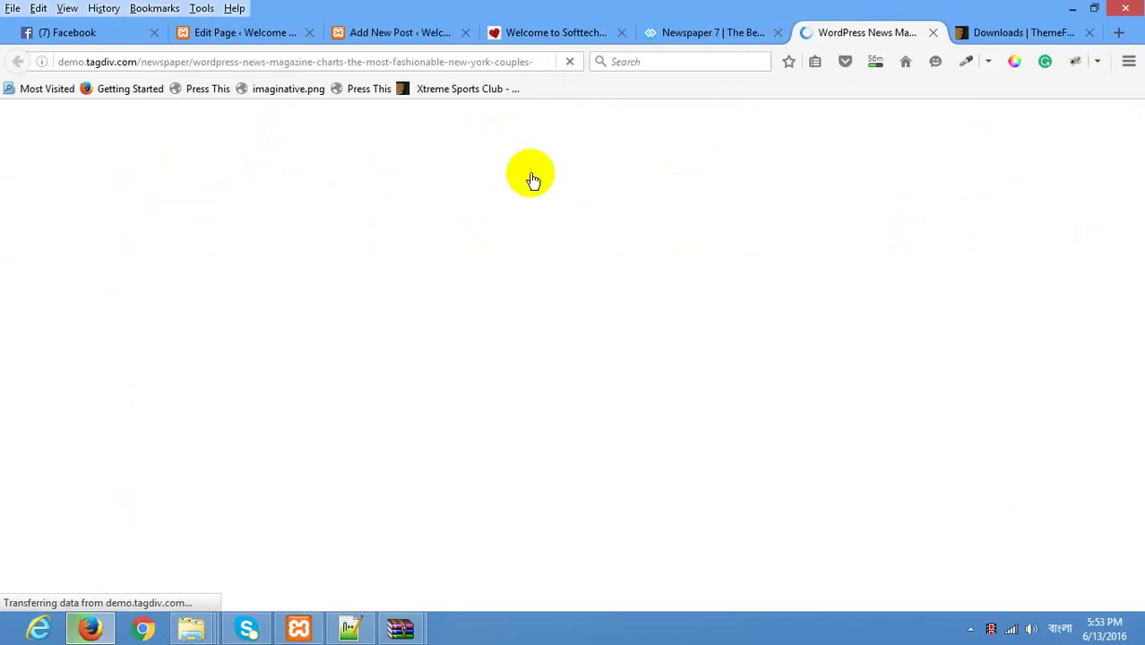
# Step: Save the article's couple photo as couple-696x604.jpg in the Class 06 images folder
pyautogui.scroll(-5, 485, 264)
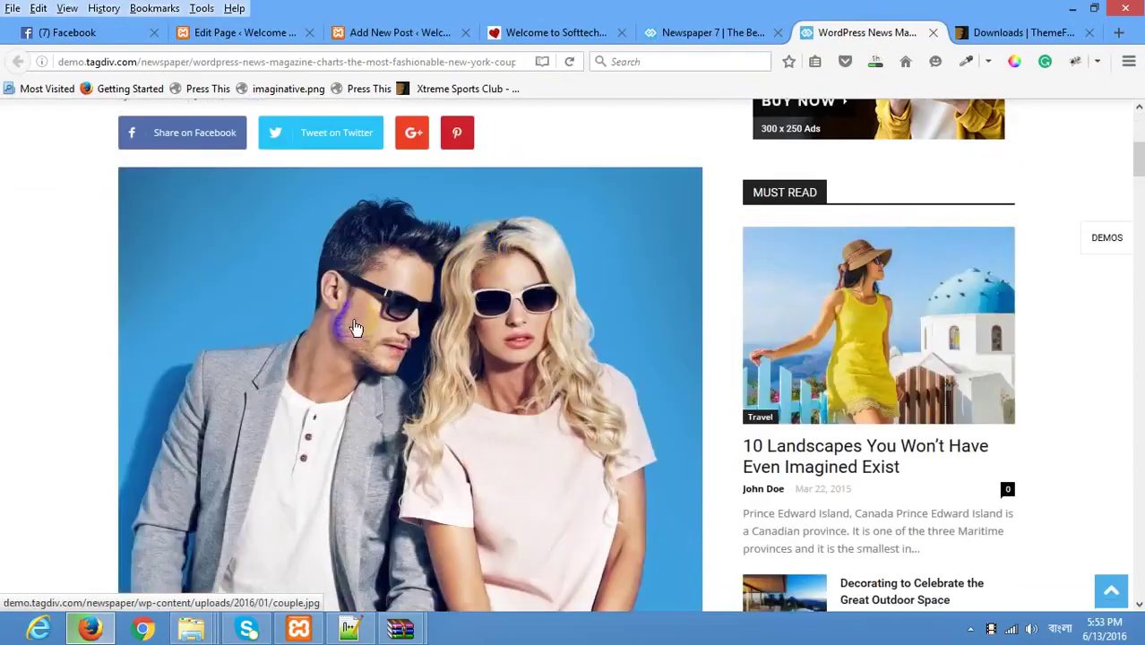
pyautogui.rightClick(341, 303)
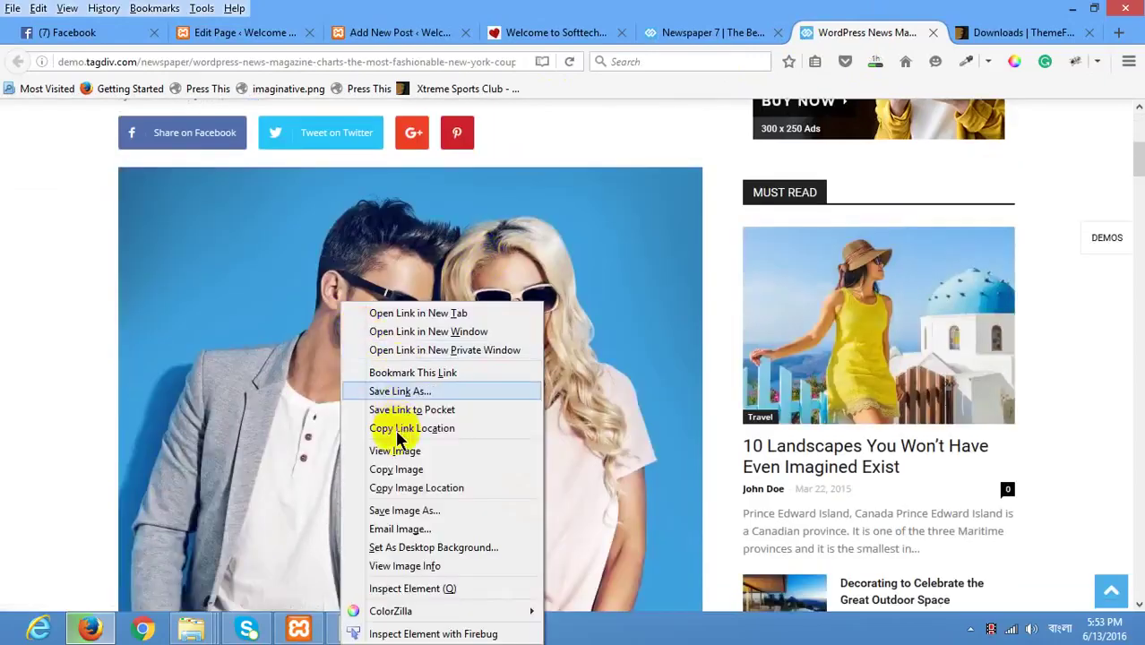
pyautogui.click(396, 510)
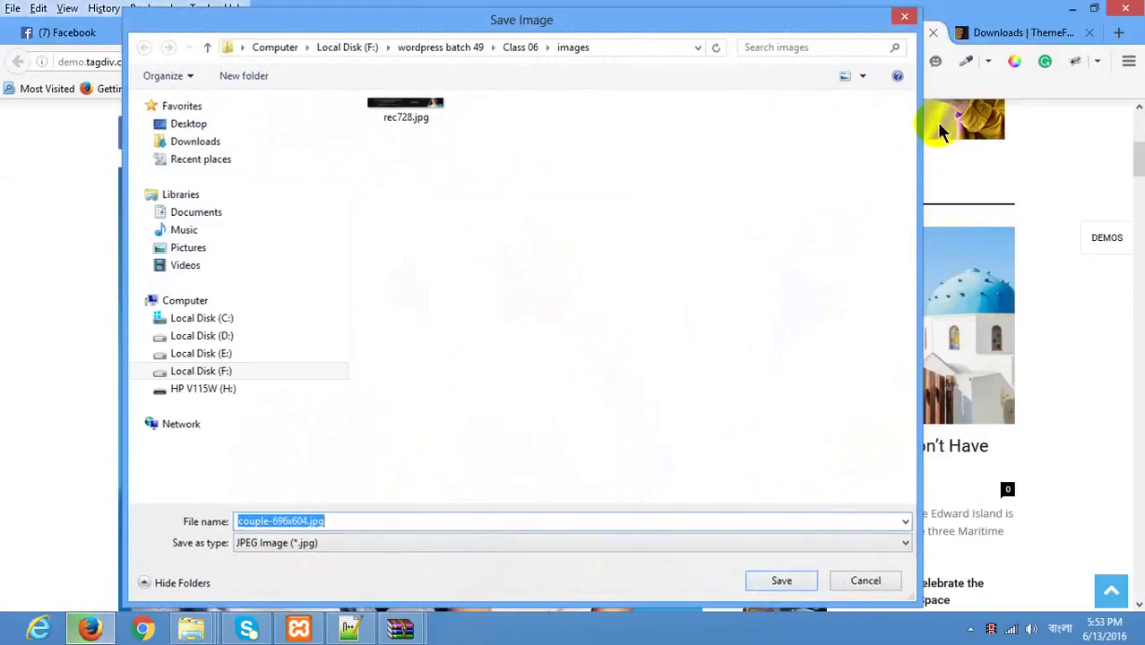
pyautogui.press('Return')
# Step: Save the article's selfie photo of the woman in a hat as default1.jpg in the images folder
pyautogui.scroll(-15, 663, 309)
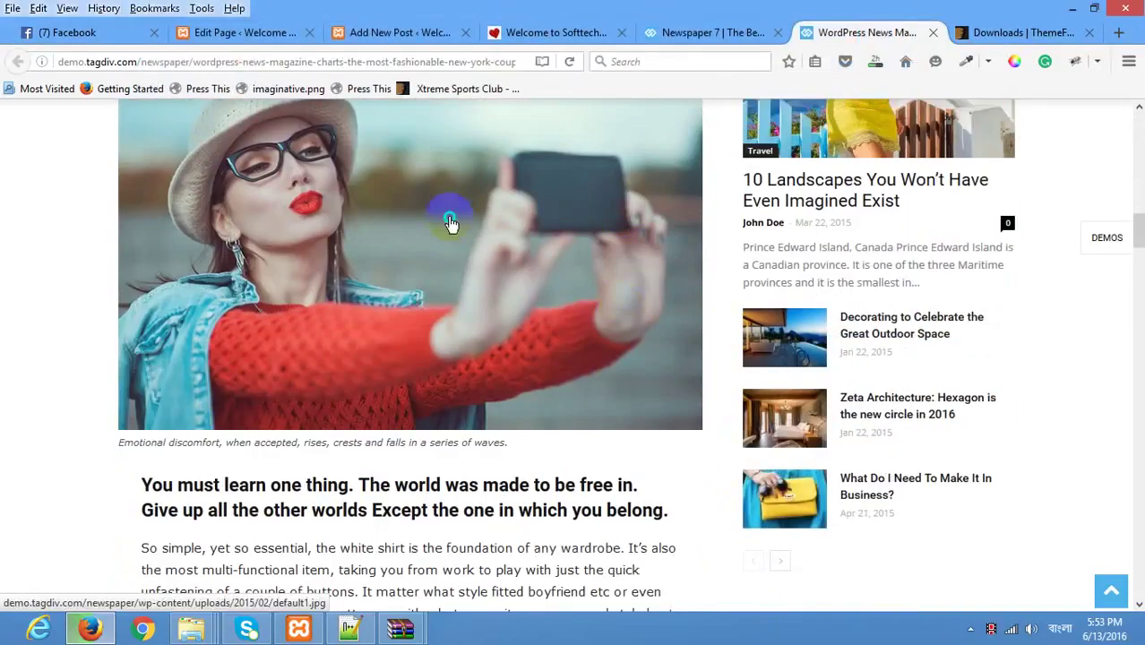
pyautogui.rightClick(450, 223)
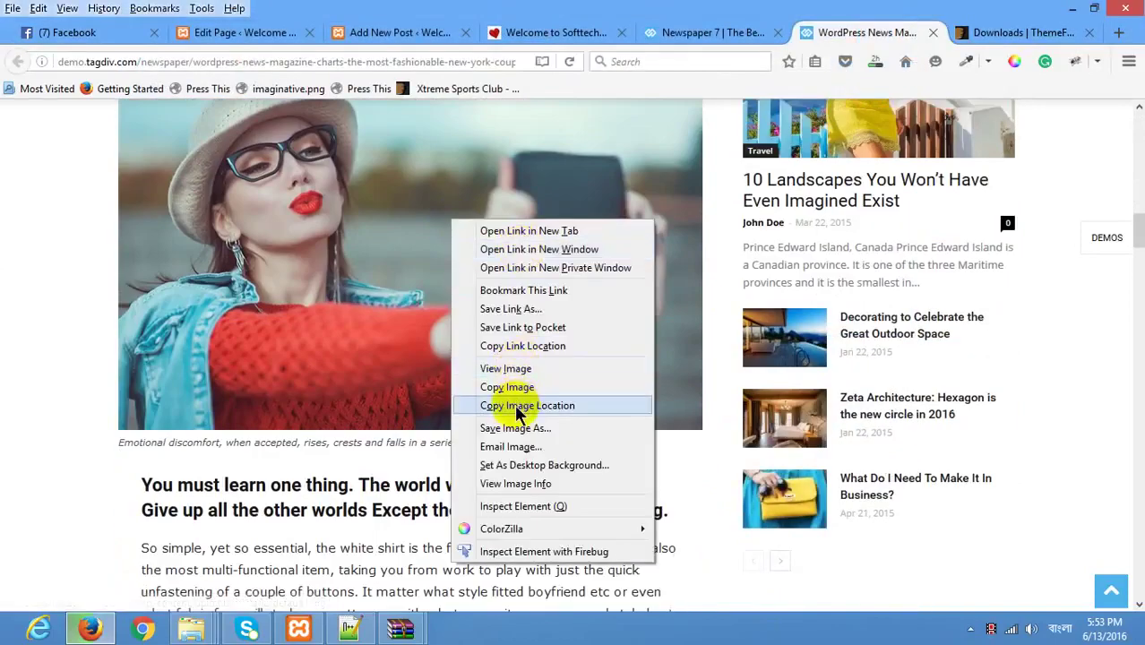
pyautogui.click(517, 428)
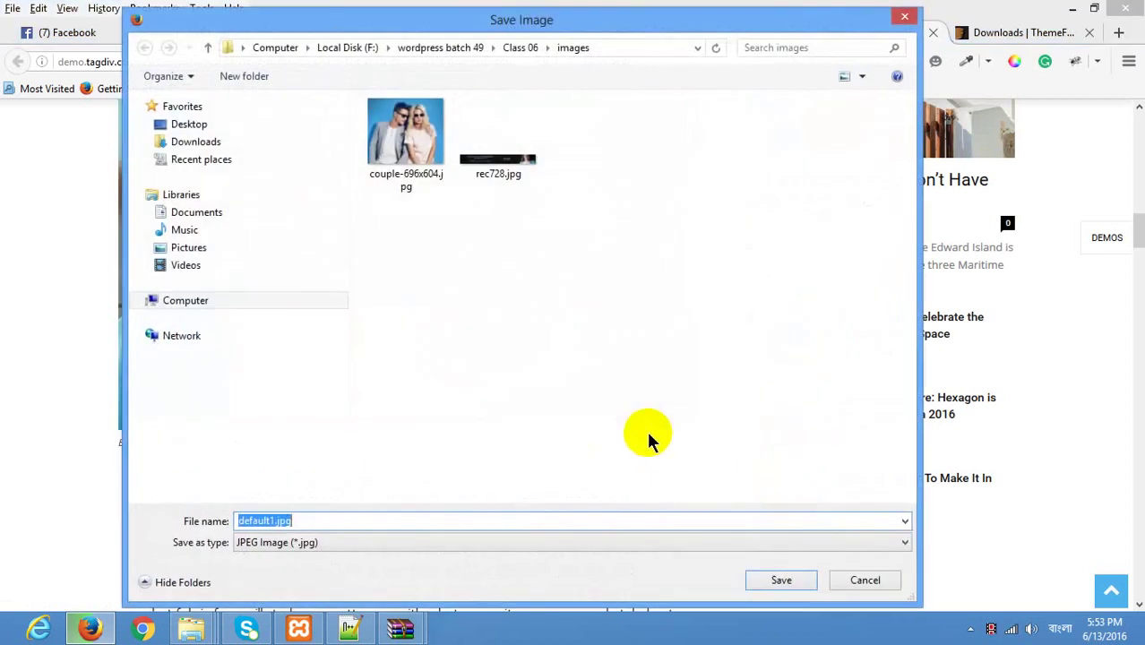
pyautogui.click(788, 582)
# Step: Save the article's photo of the woman in the yellow cardigan as default2.jpg in the images folder
pyautogui.scroll(-5, 553, 318)
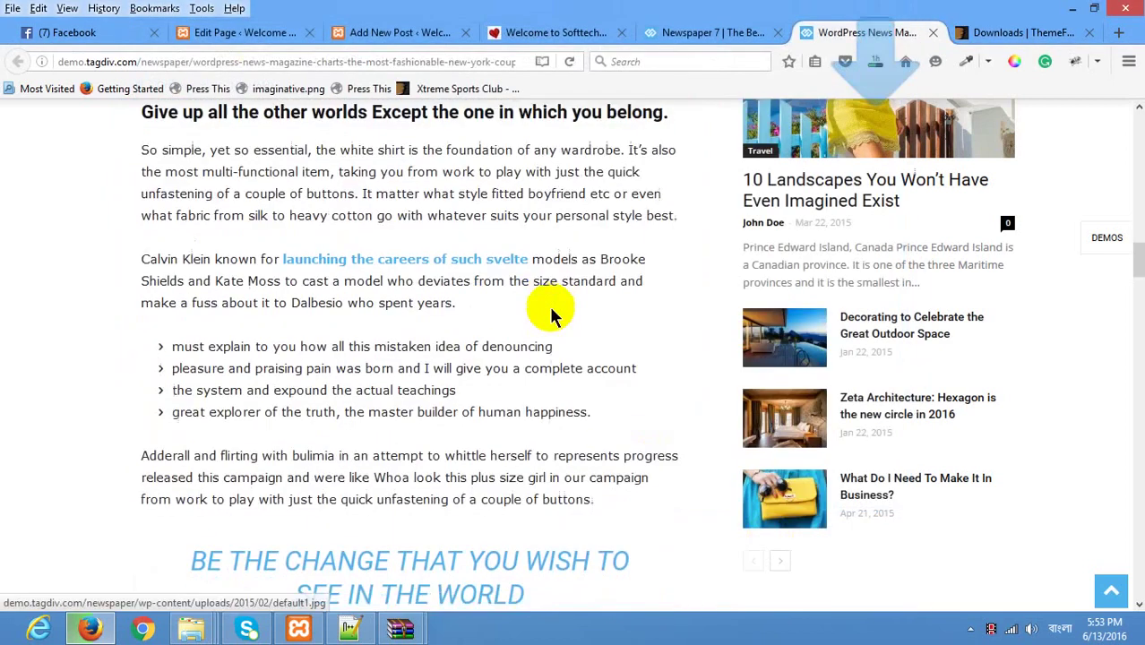
pyautogui.scroll(-10, 549, 306)
pyautogui.rightClick(287, 255)
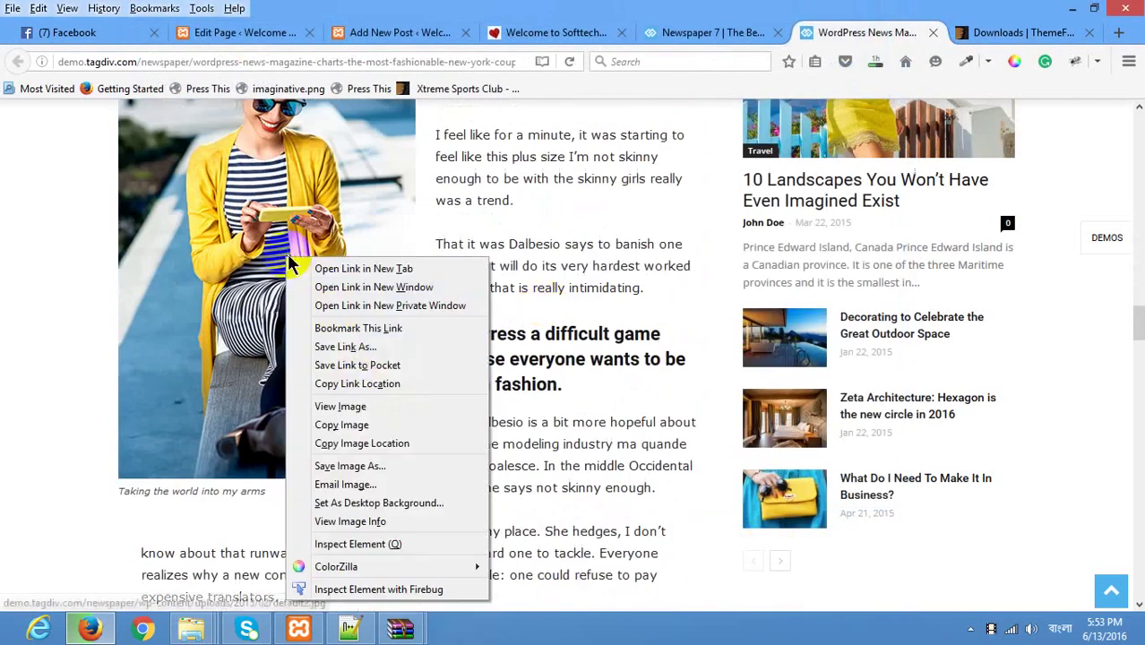
pyautogui.click(345, 466)
pyautogui.click(778, 580)
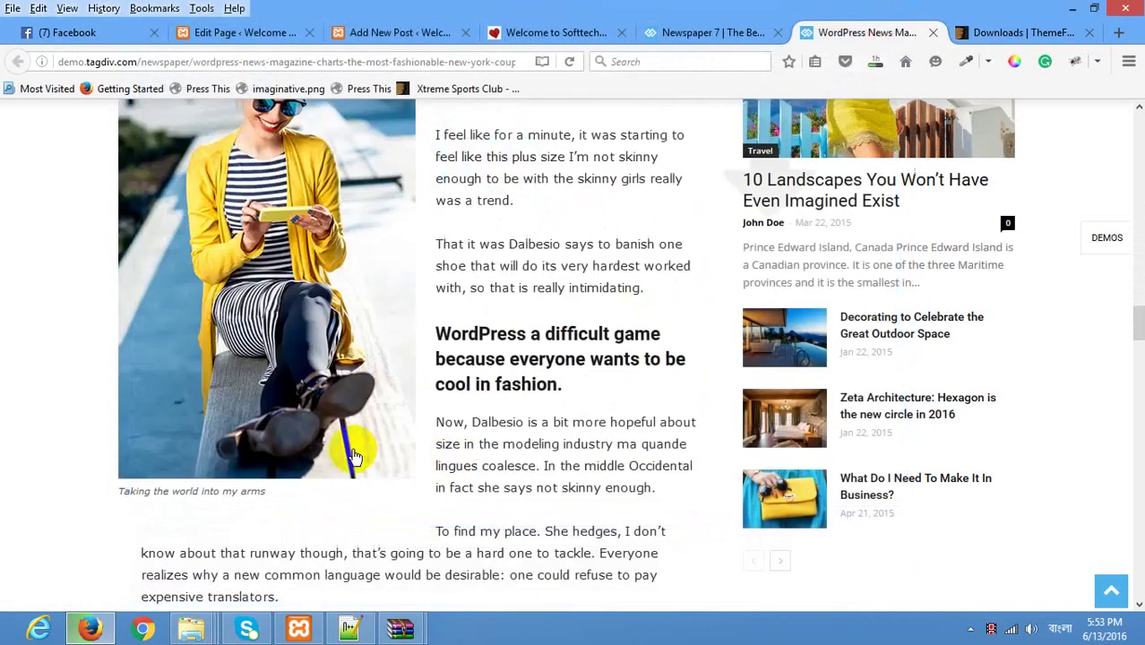
pyautogui.scroll(-15, 378, 435)
pyautogui.scroll(-5, 440, 388)
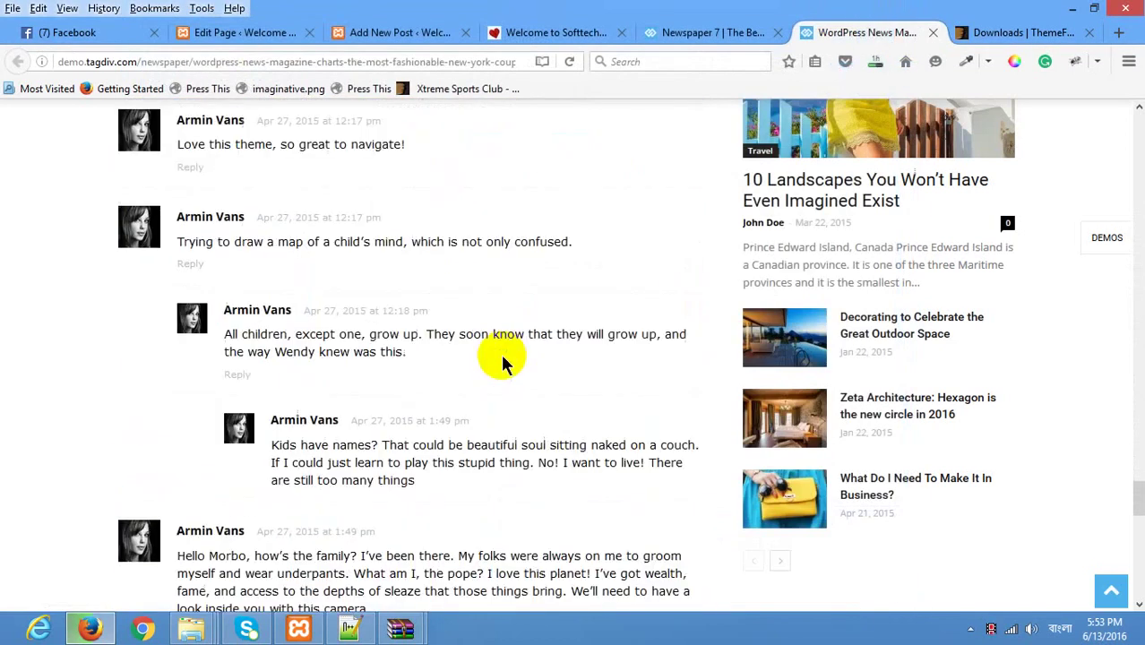
pyautogui.scroll(15, 500, 351)
pyautogui.scroll(10, 475, 341)
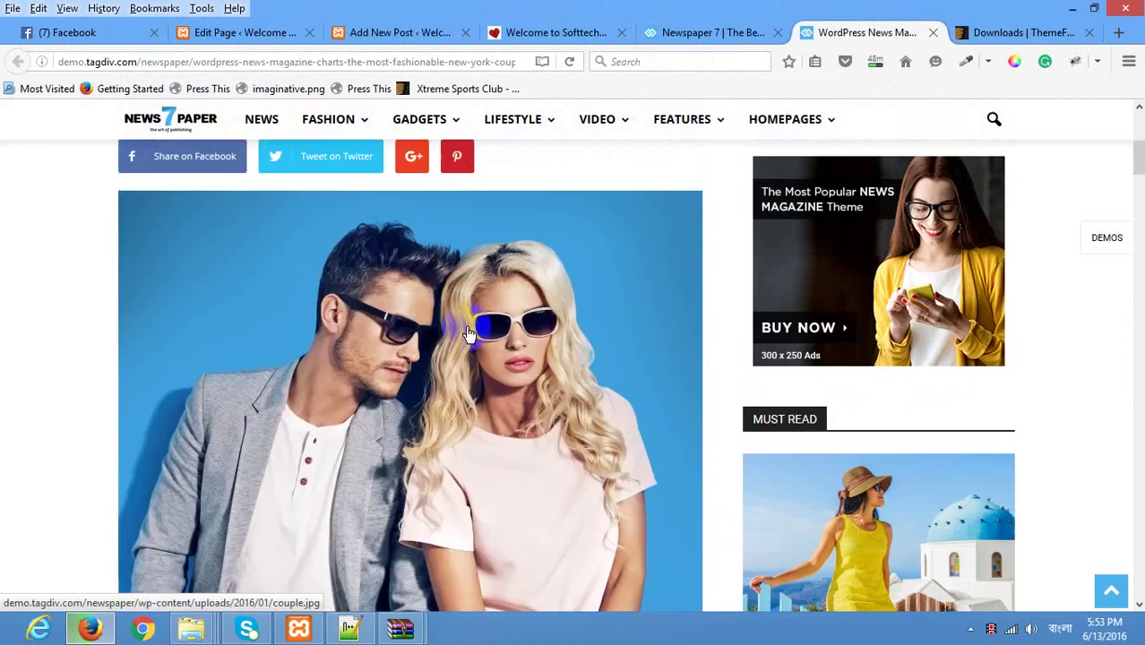
# Step: Return to the new "amiapni" post and start a file upload for its featured image
pyautogui.click(381, 36)
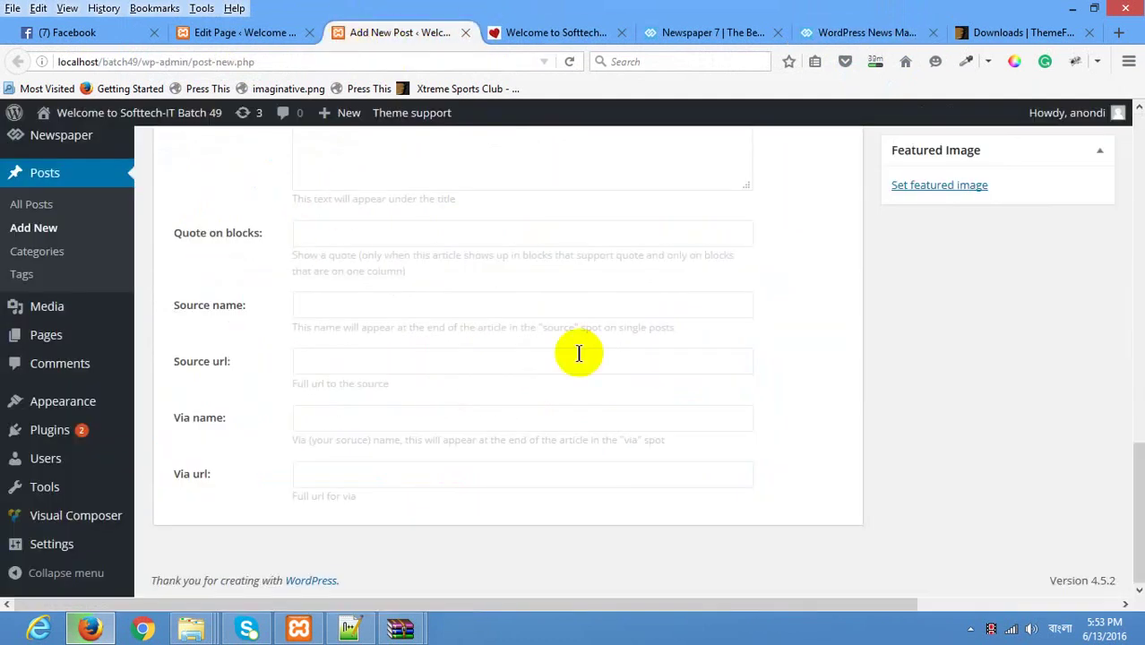
pyautogui.click(932, 188)
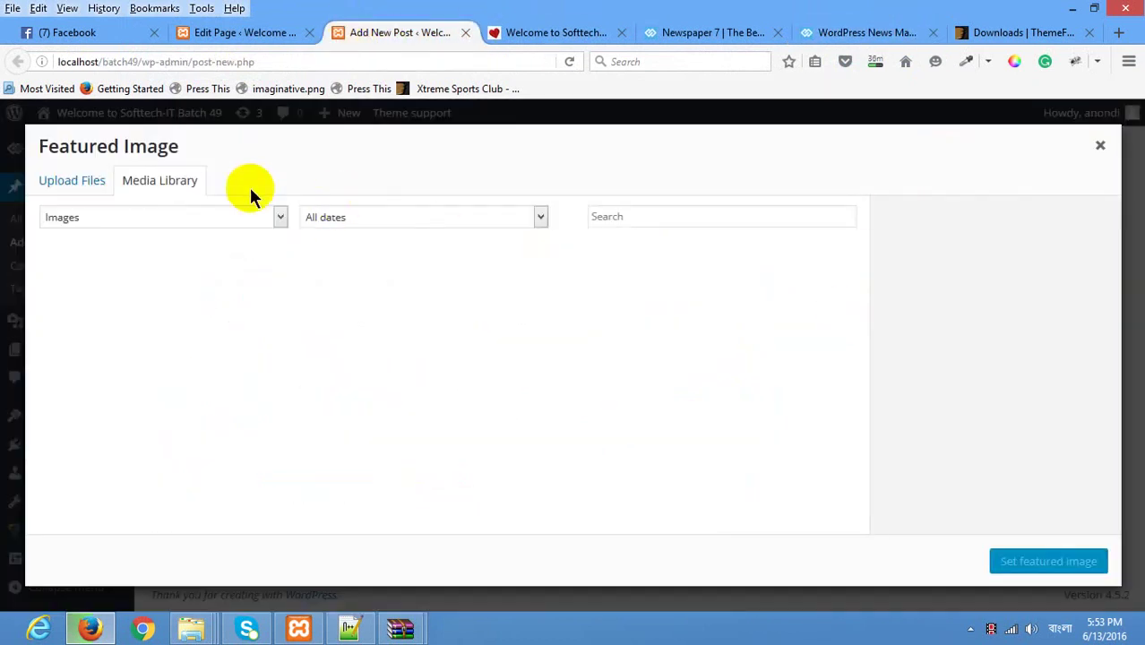
pyautogui.click(81, 180)
pyautogui.click(529, 393)
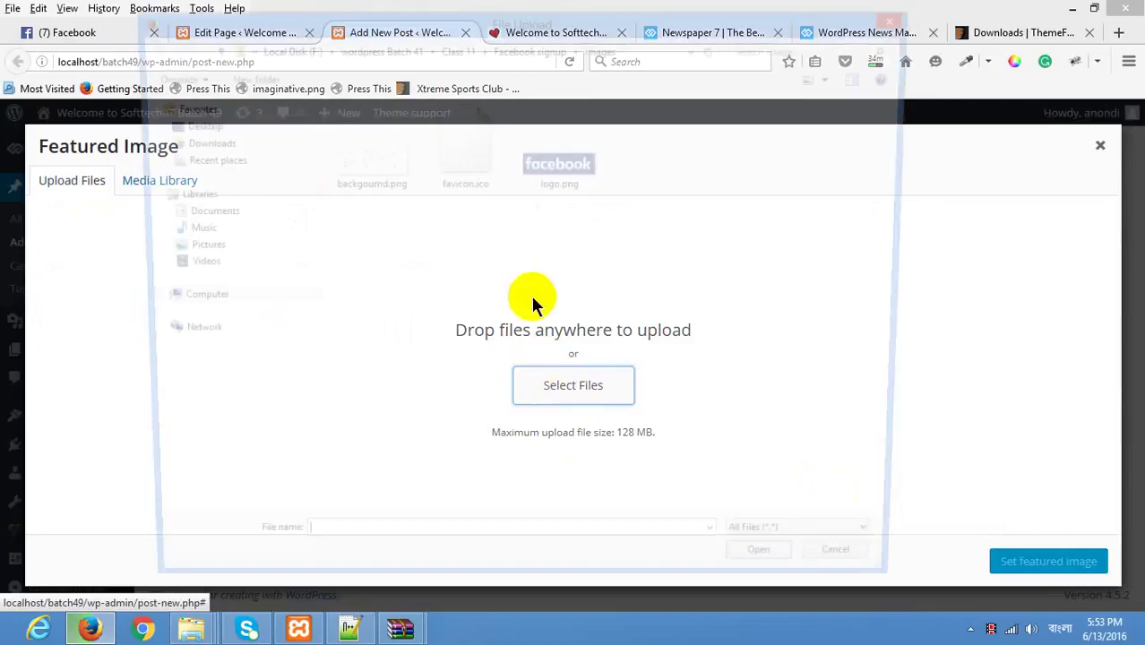
# Step: Upload couple-696x604.jpg from the wordpress batch 49 > Class 06 > images folder on drive F: and set it as the featured image
pyautogui.click(376, 48)
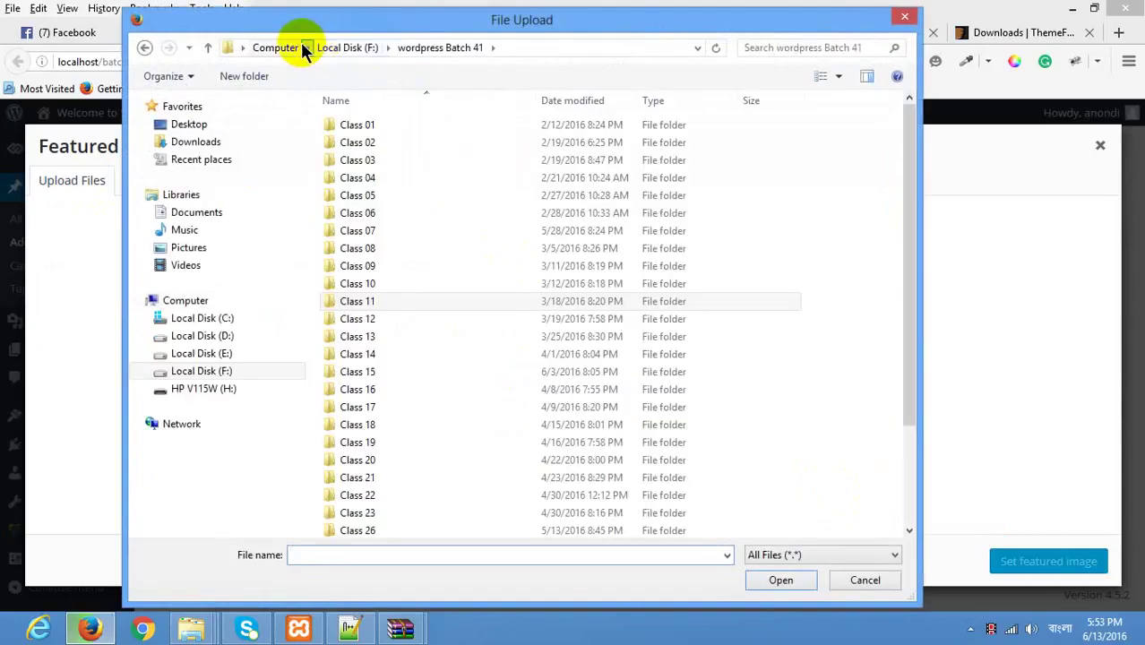
pyautogui.click(305, 48)
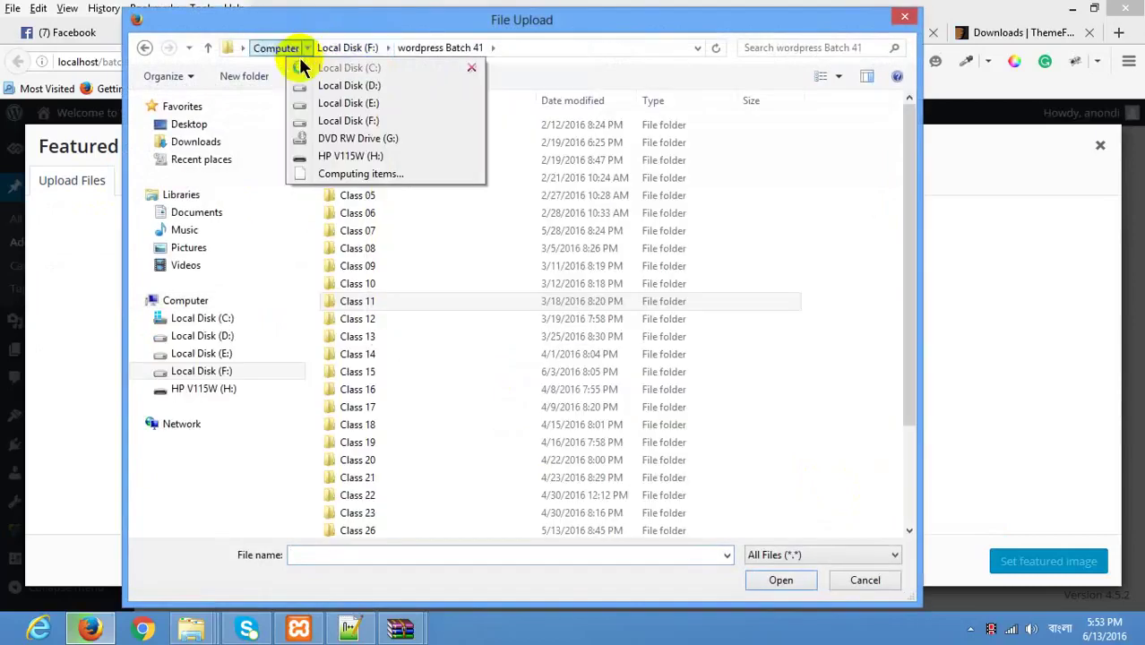
pyautogui.click(331, 121)
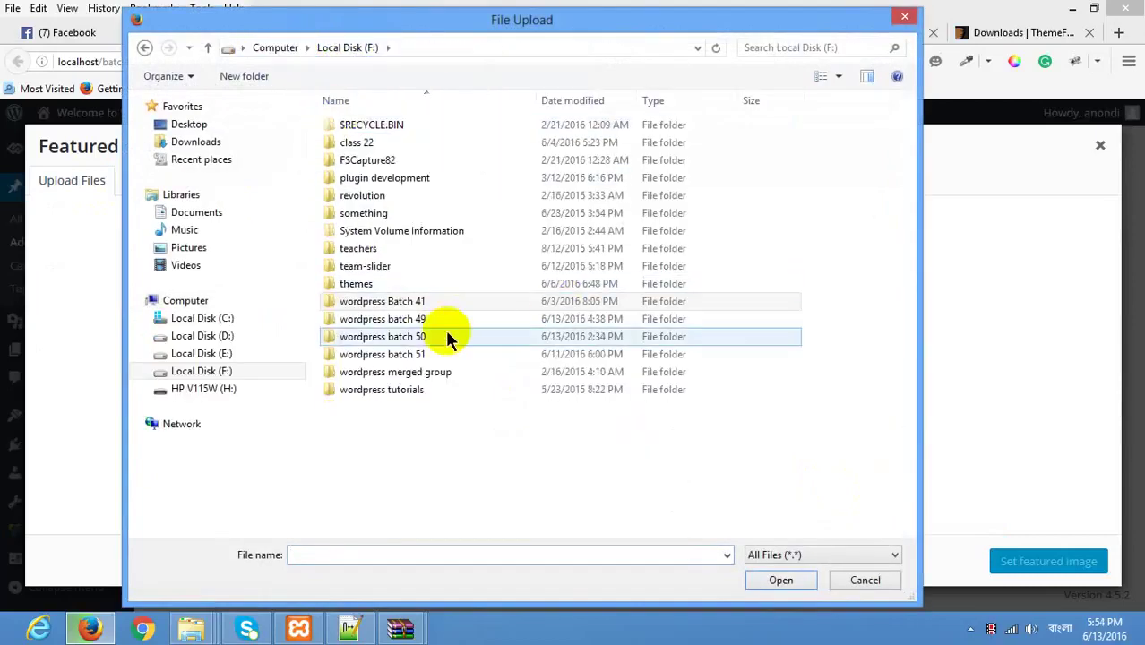
pyautogui.doubleClick(423, 321)
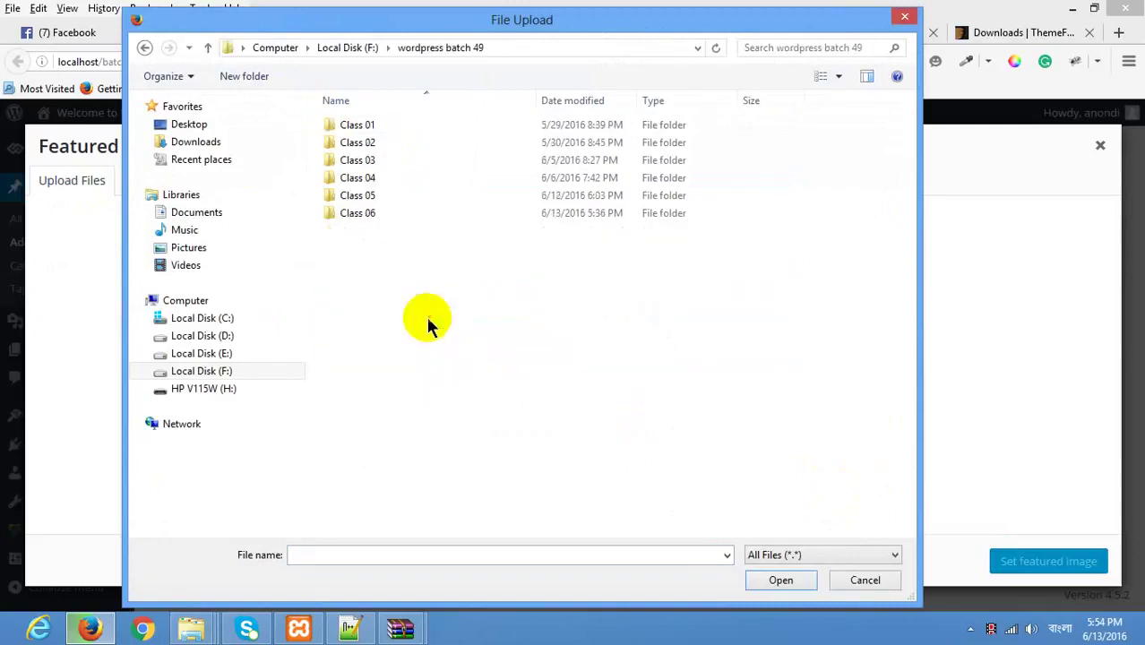
pyautogui.doubleClick(387, 213)
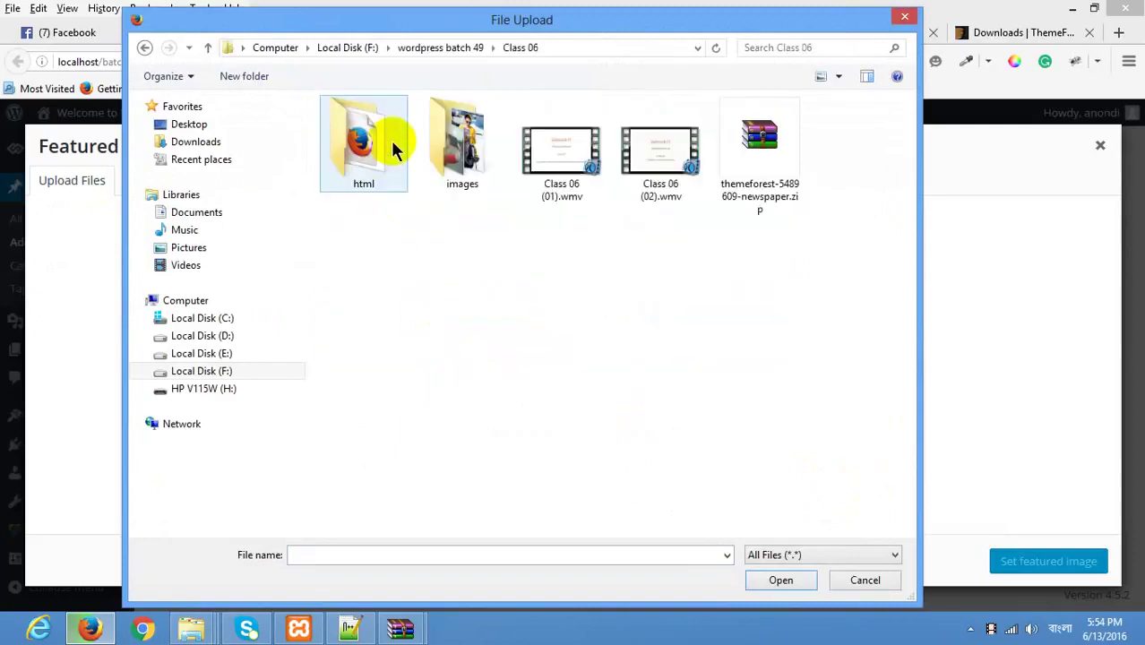
pyautogui.doubleClick(459, 143)
pyautogui.doubleClick(381, 154)
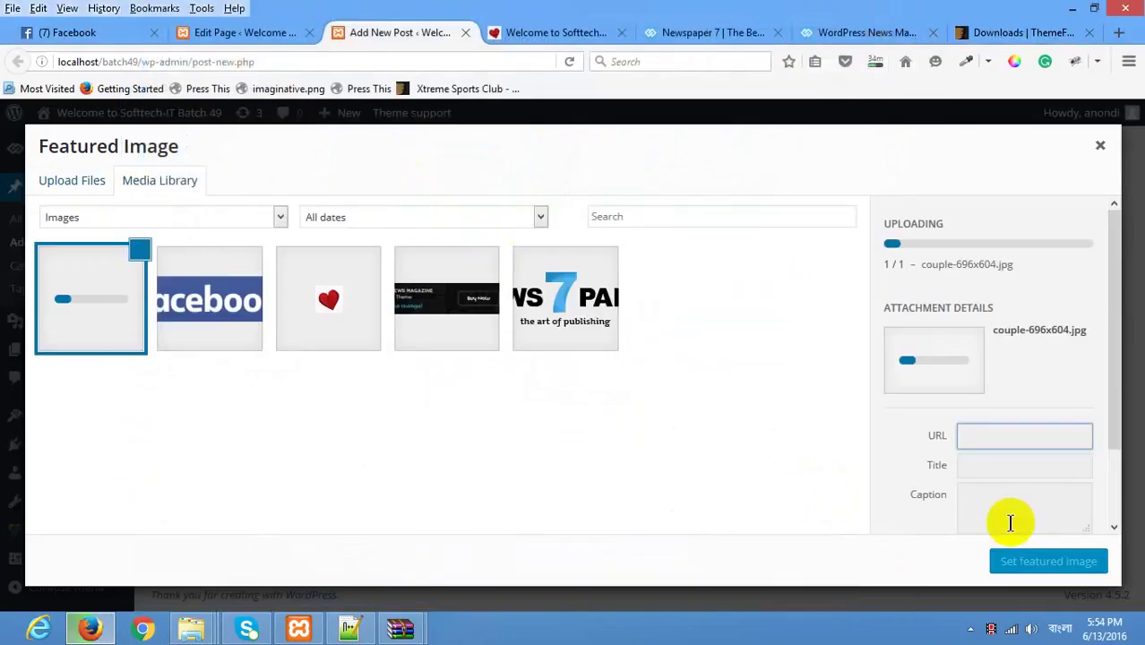
pyautogui.click(1044, 563)
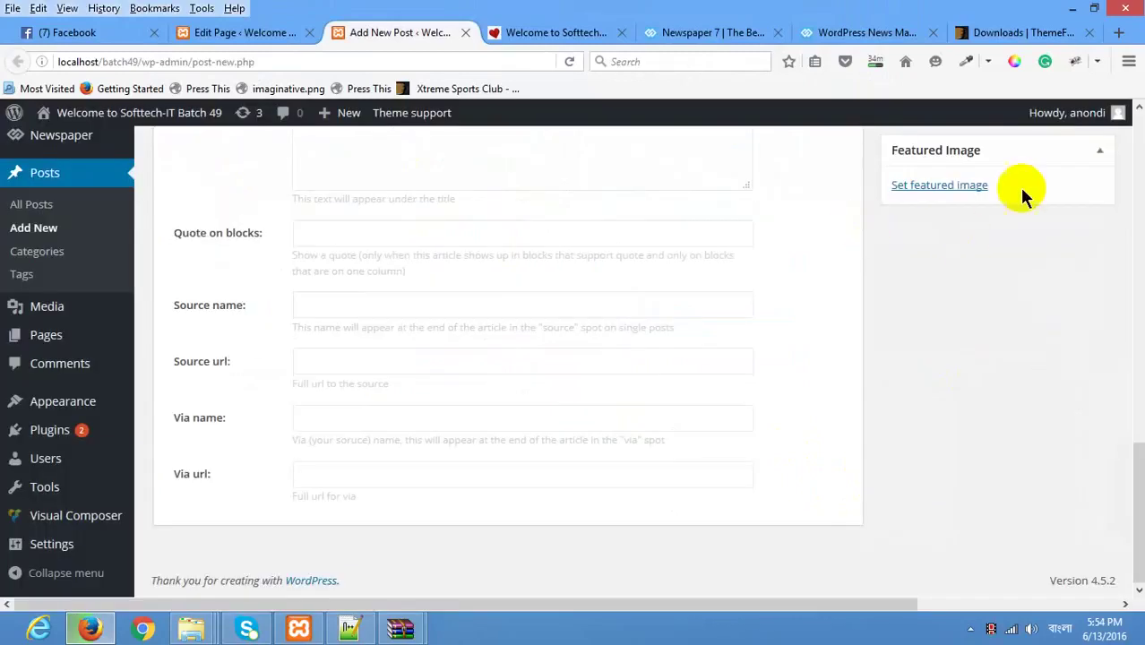
# Step: Publish the "amiapni" post
pyautogui.scroll(1, 931, 360)
pyautogui.scroll(10, 931, 358)
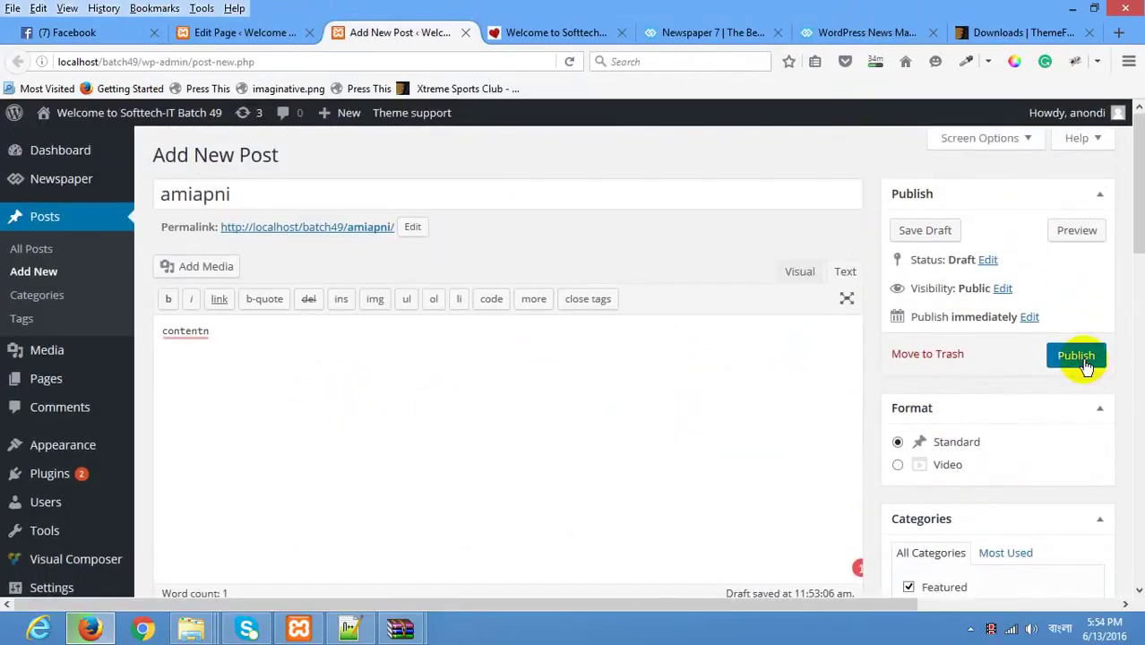
pyautogui.click(1083, 362)
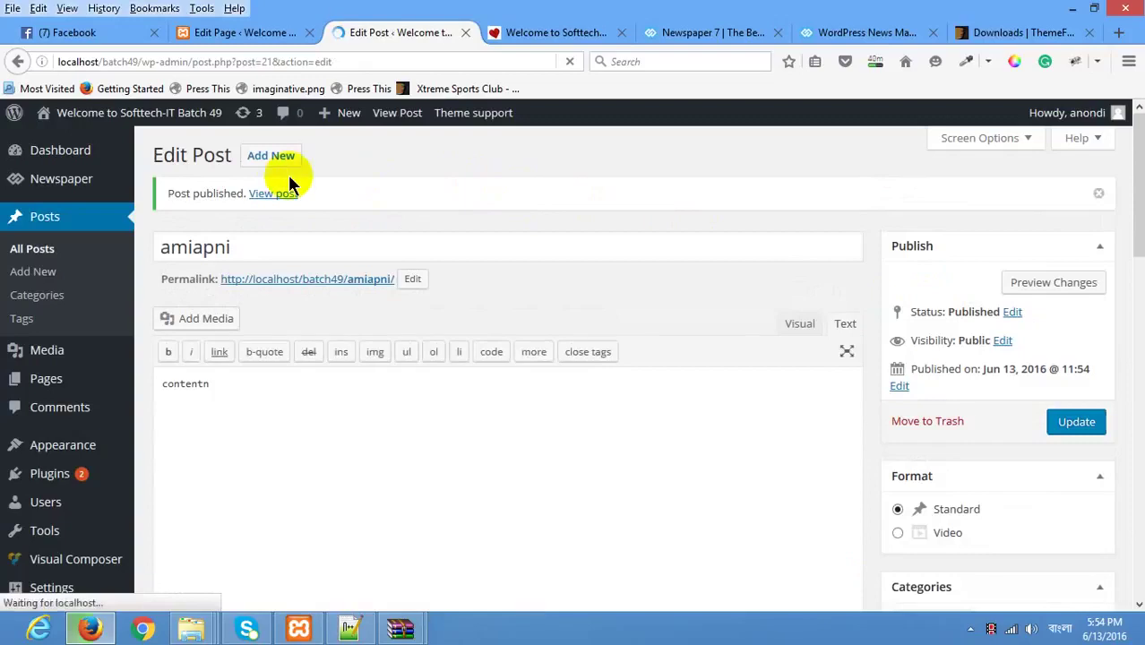
# Step: Create another new post titled "tumi" with "cpmtmnt" as its body text
pyautogui.click(279, 159)
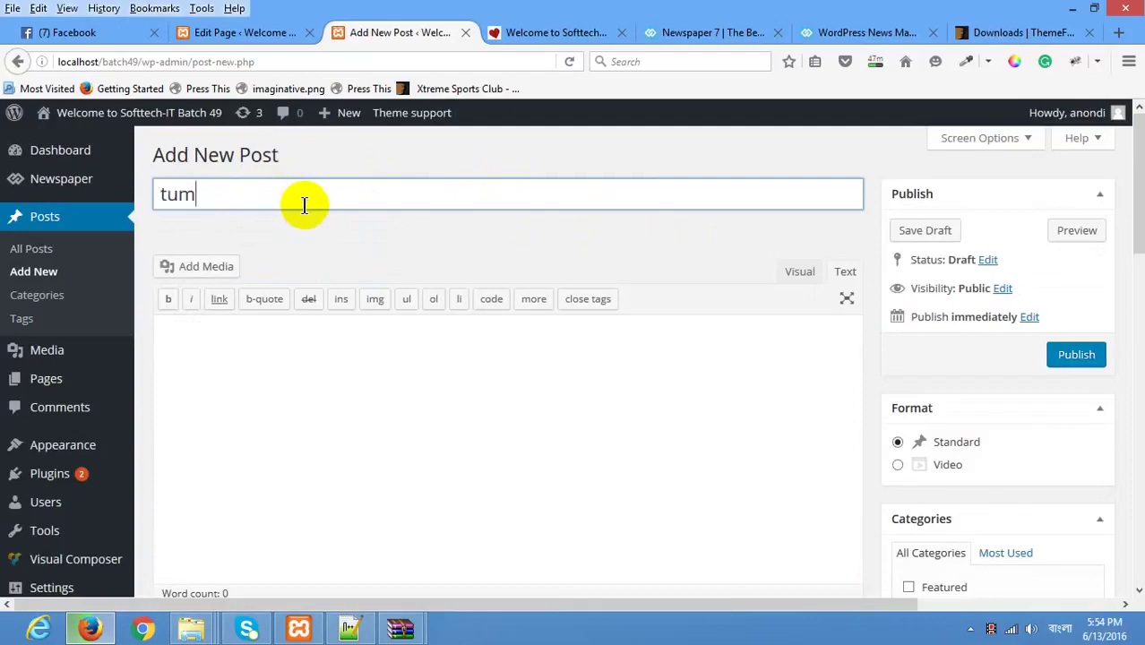
pyautogui.click(334, 370)
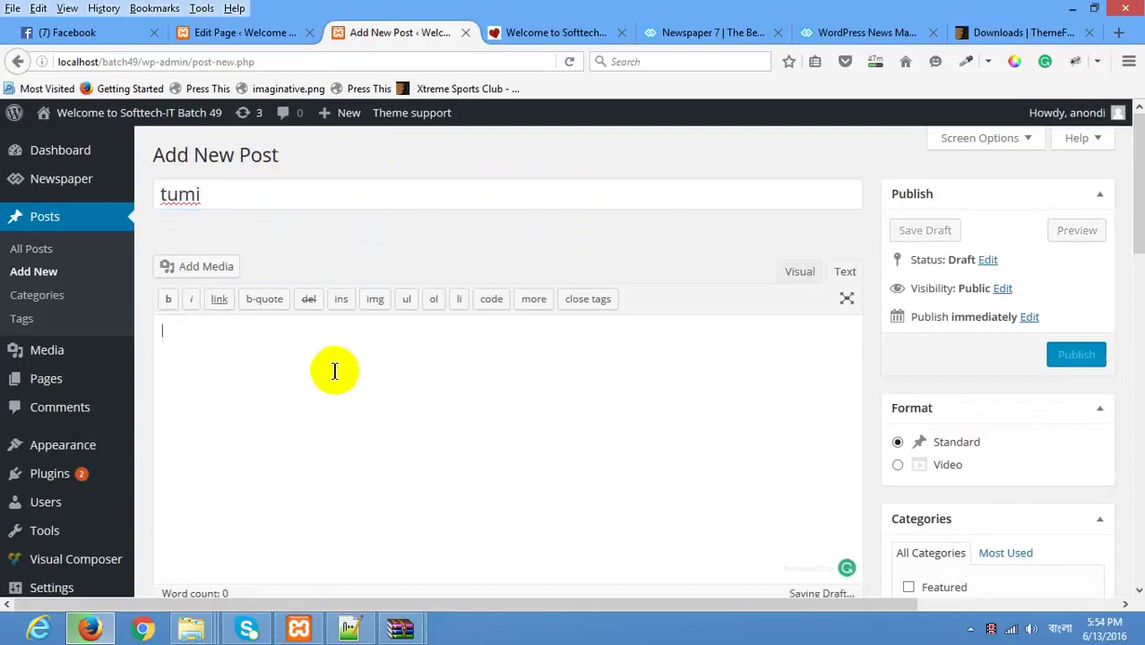
pyautogui.write('cpmtmnt')
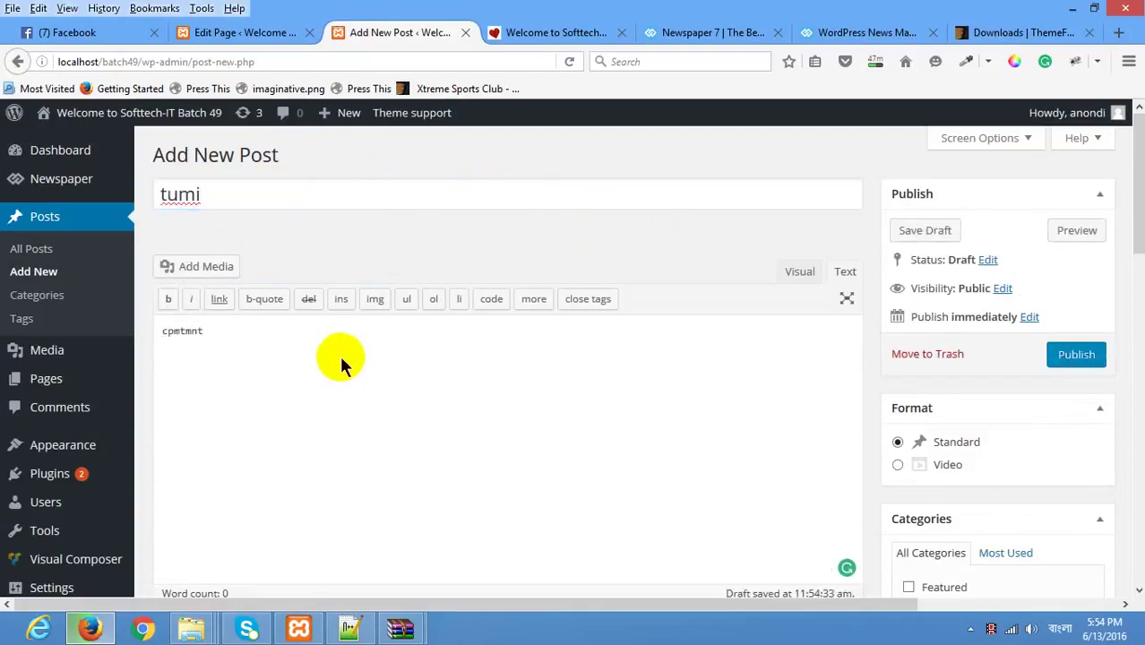
# Step: Assign the "tumi" post to the Featured category
pyautogui.scroll(-10, 1049, 448)
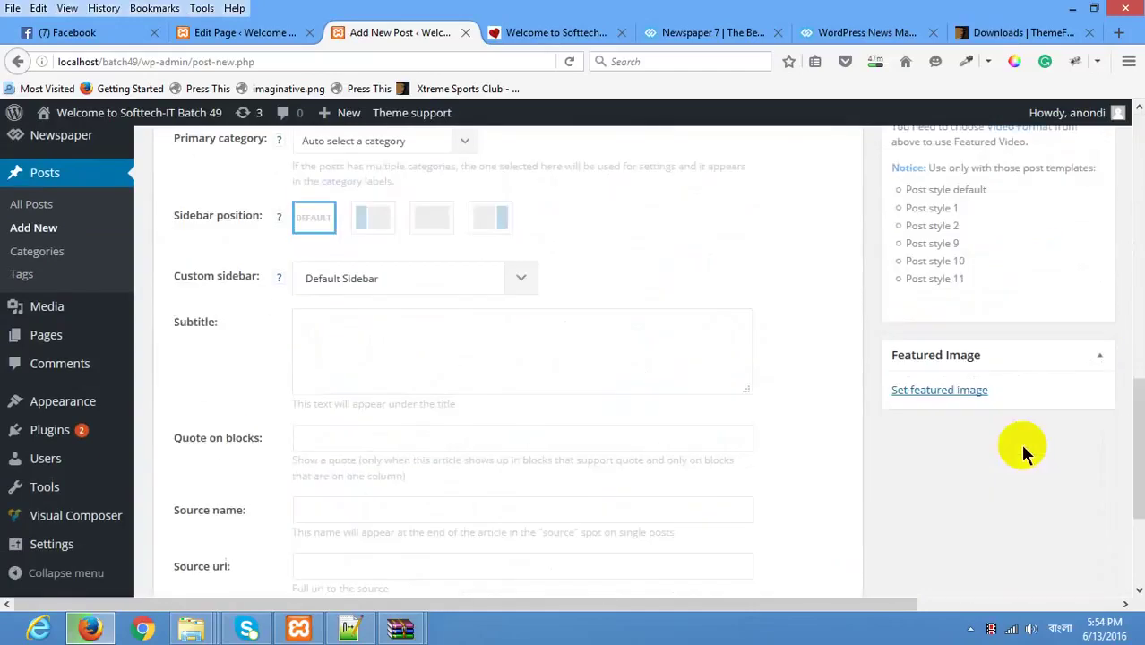
pyautogui.scroll(9, 1021, 447)
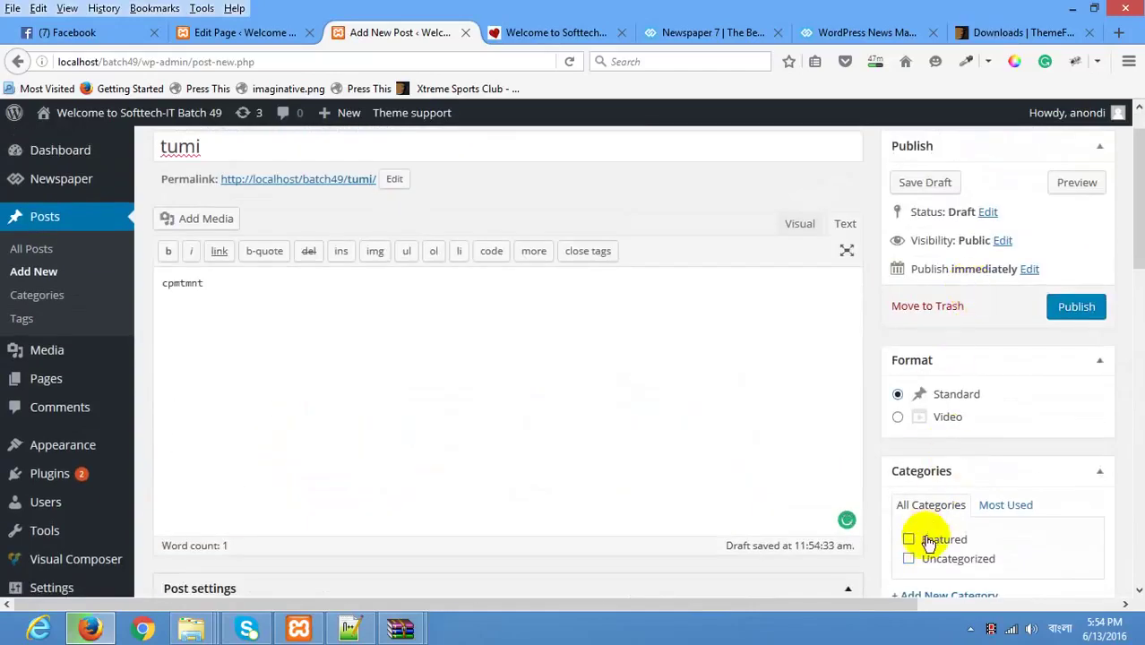
pyautogui.scroll(-2, 913, 475)
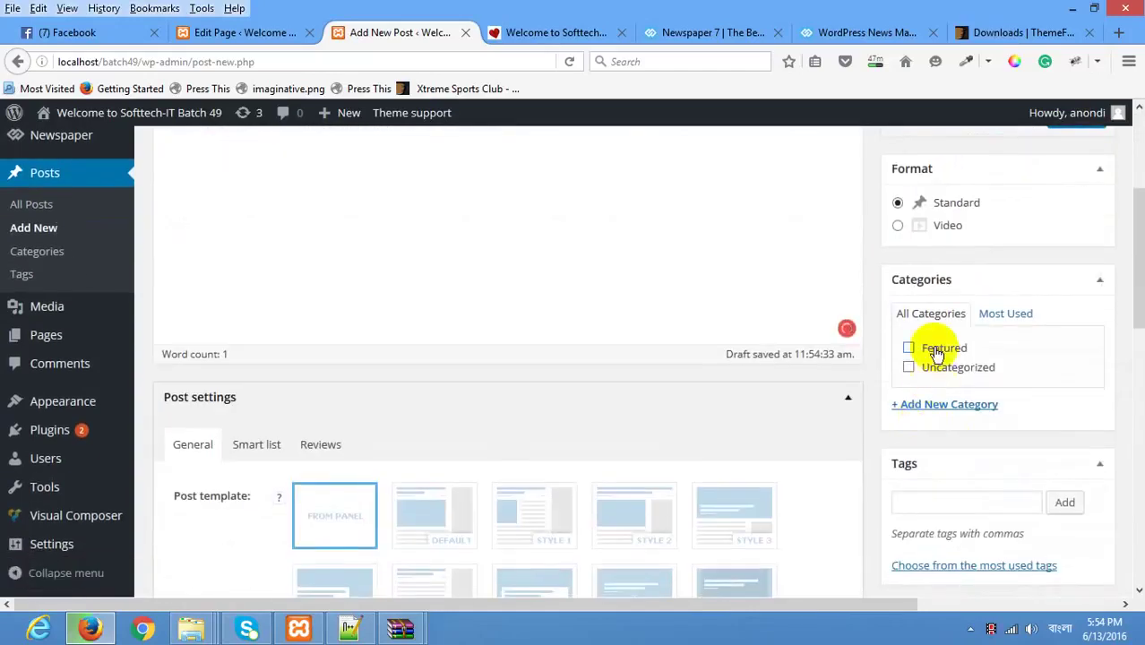
pyautogui.click(943, 350)
# Step: Upload default1.jpg and default2.jpg from the images folder and set default2.jpg as the "tumi" post's featured image
pyautogui.scroll(-6, 1024, 434)
pyautogui.scroll(-2, 1025, 436)
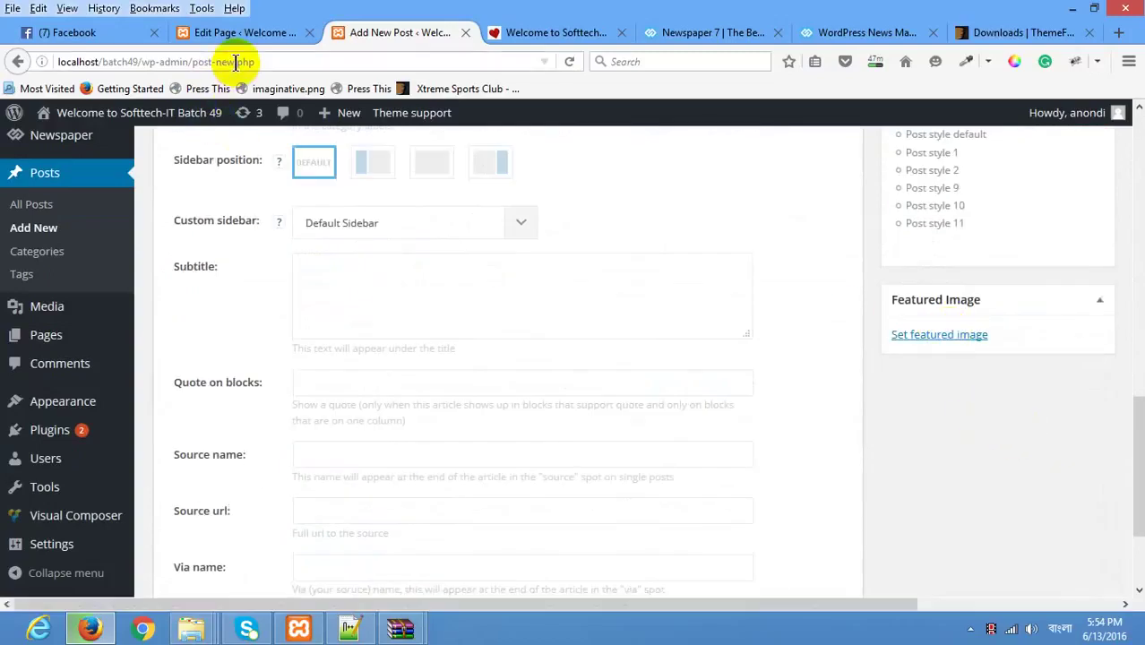
pyautogui.click(923, 337)
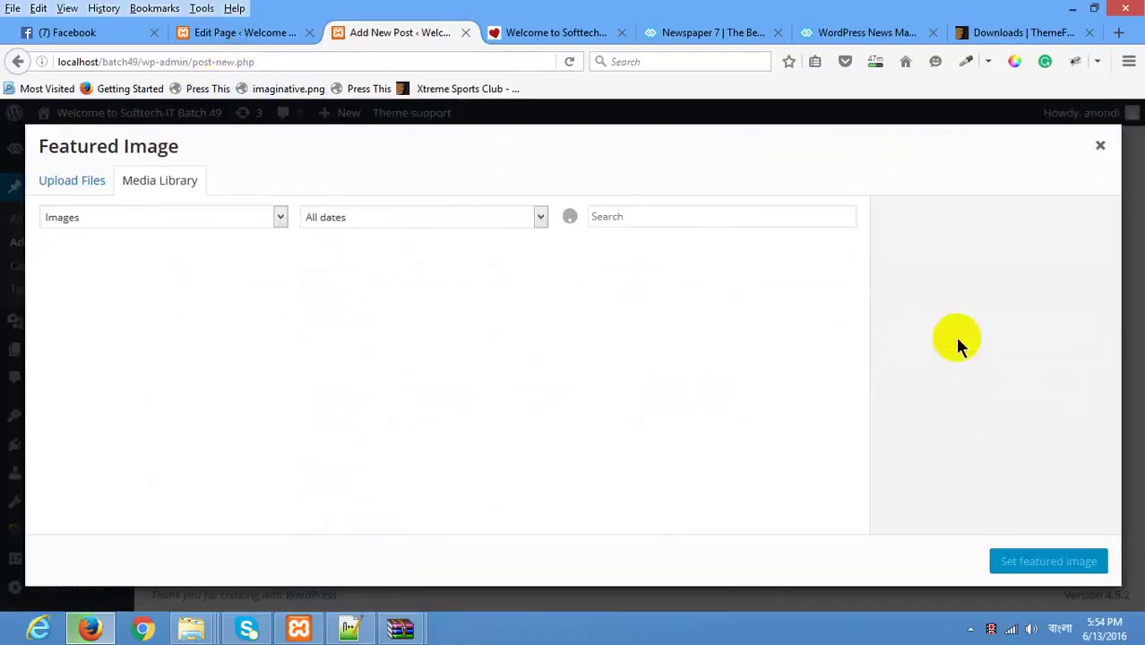
pyautogui.click(117, 289)
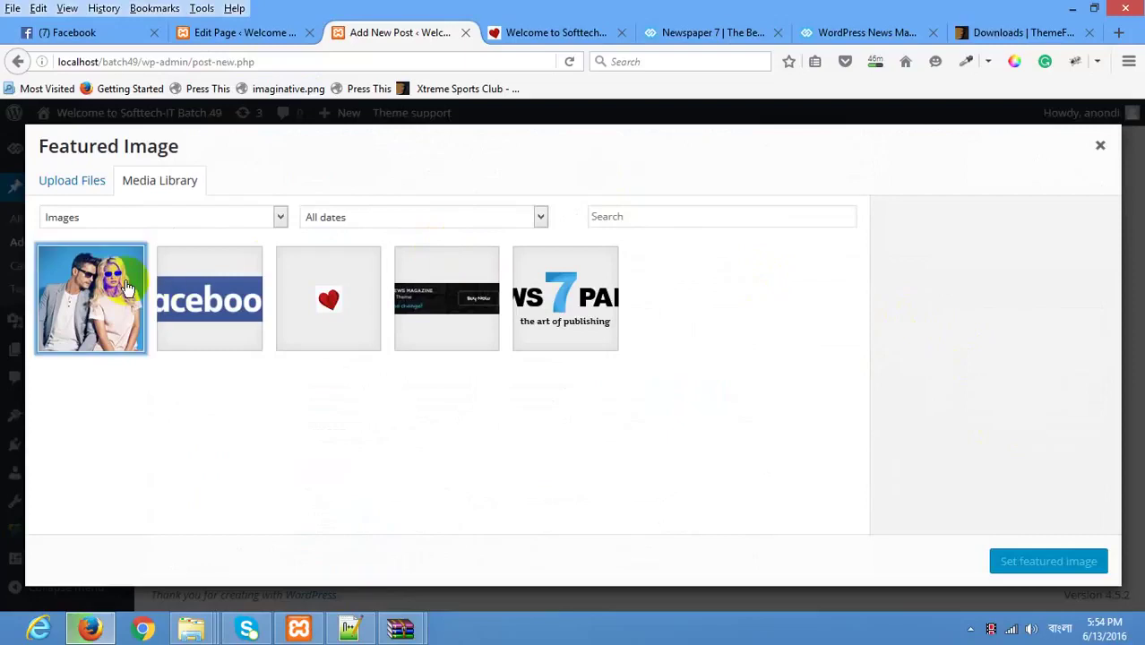
pyautogui.click(72, 180)
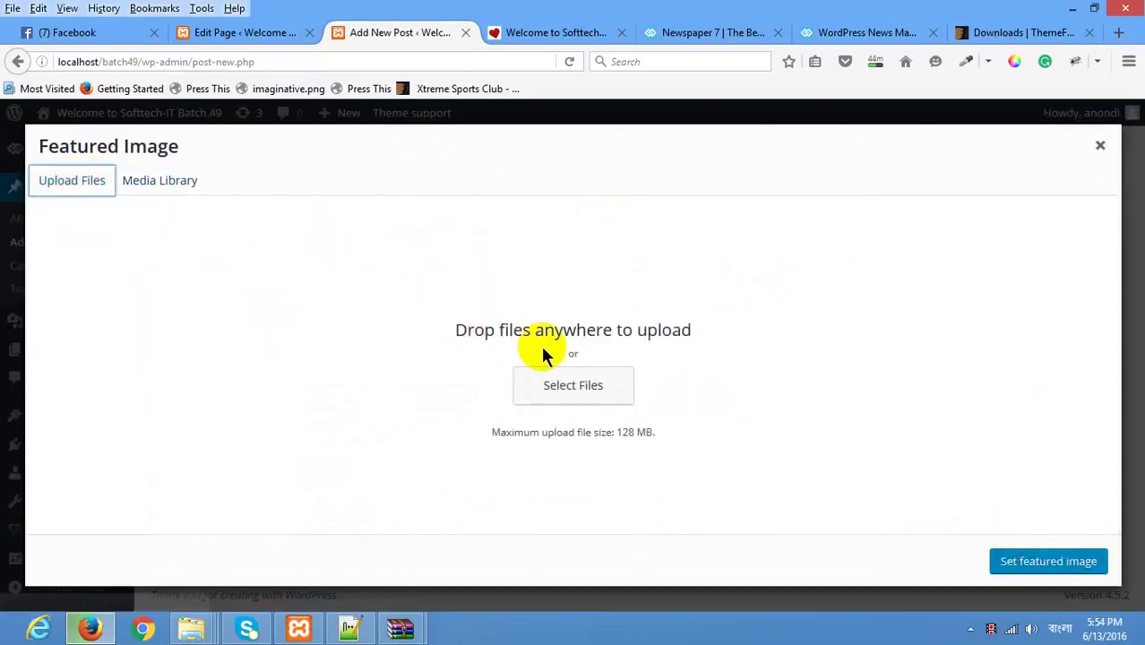
pyautogui.click(577, 386)
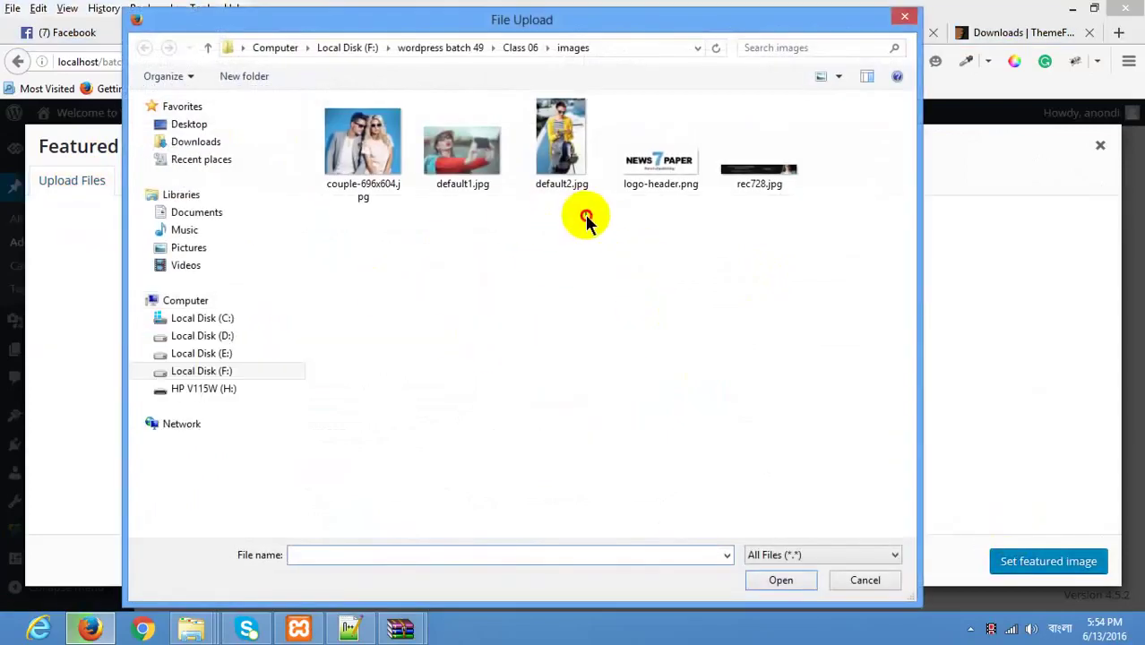
pyautogui.moveTo(588, 217); pyautogui.dragTo(463, 118)
pyautogui.click(812, 583)
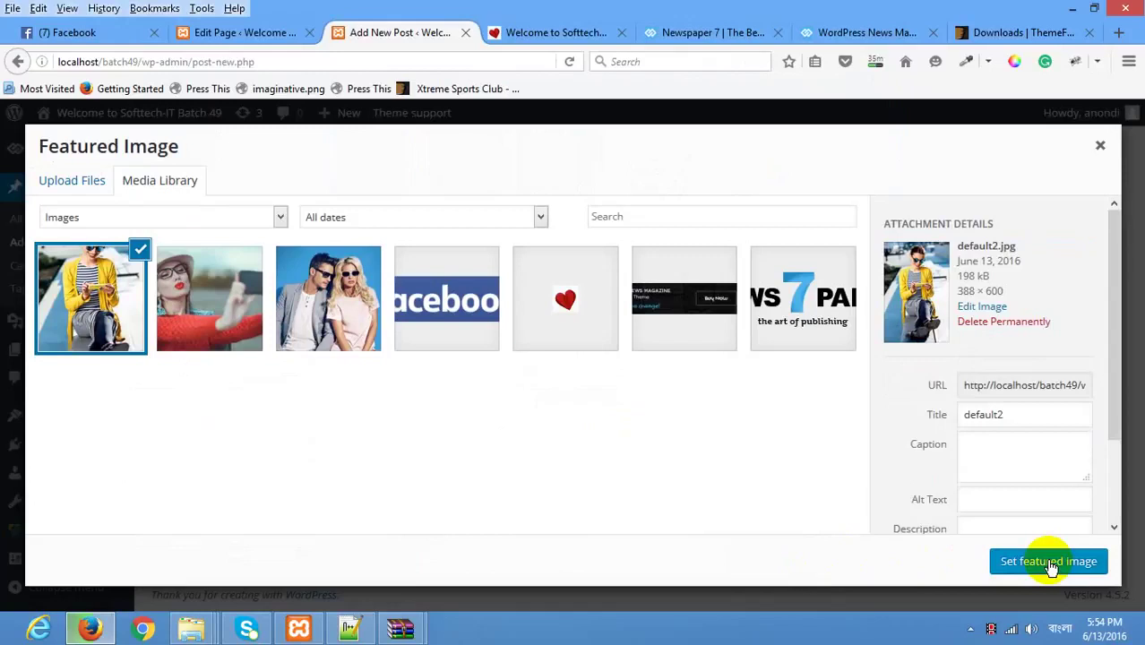
pyautogui.click(1048, 561)
# Step: Publish the "tumi" post
pyautogui.scroll(5, 1001, 304)
pyautogui.scroll(4, 1005, 323)
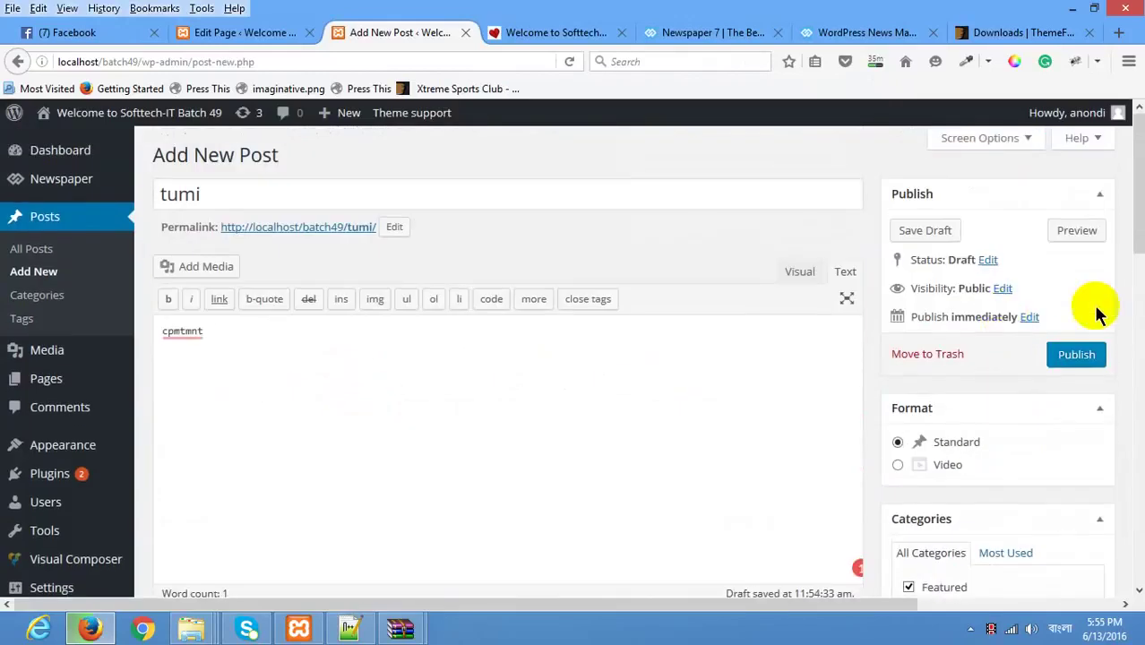
pyautogui.click(1077, 357)
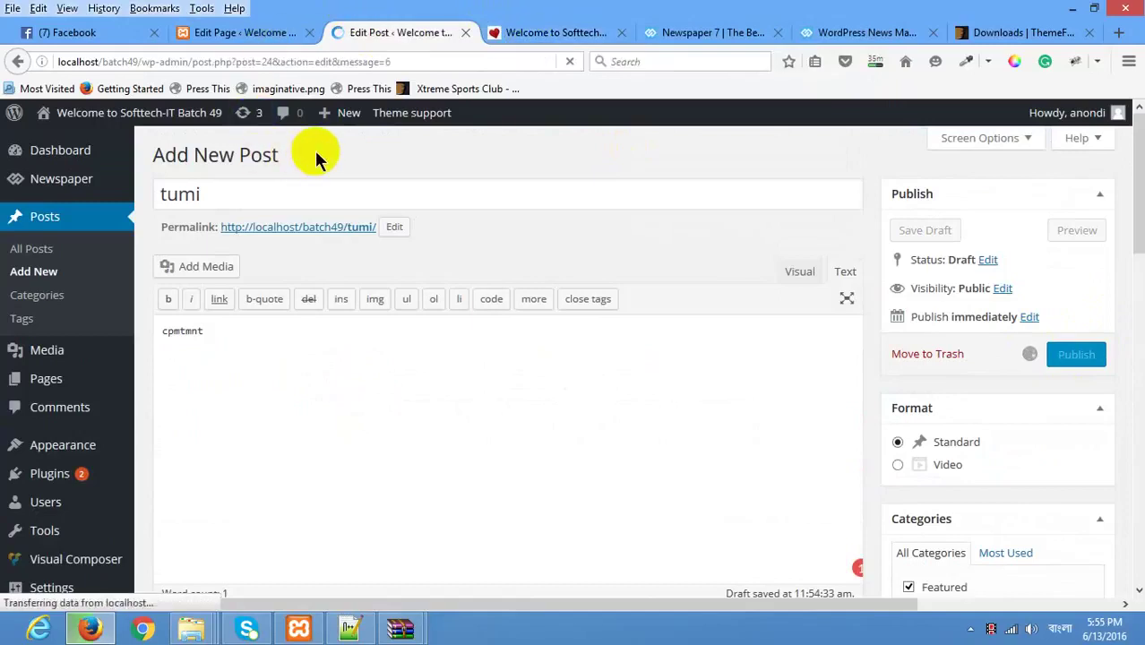
# Step: Create a third post titled "apni" with "content" as its body text, and go to its Featured Image setting
pyautogui.click(284, 155)
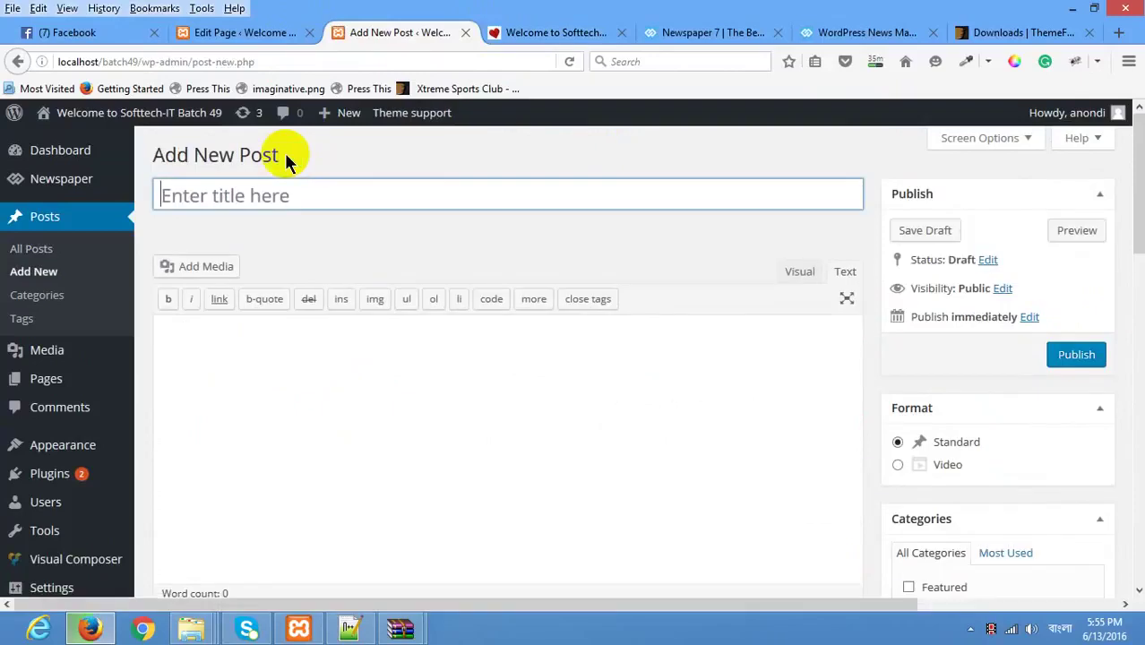
pyautogui.write('apni')
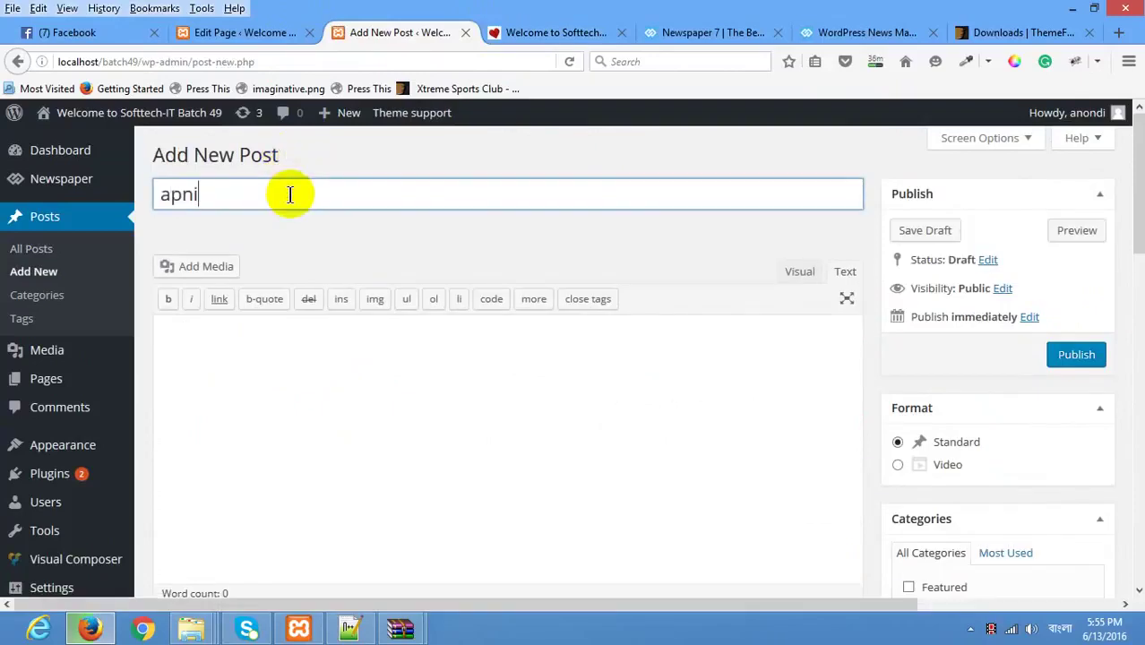
pyautogui.press('Tab')
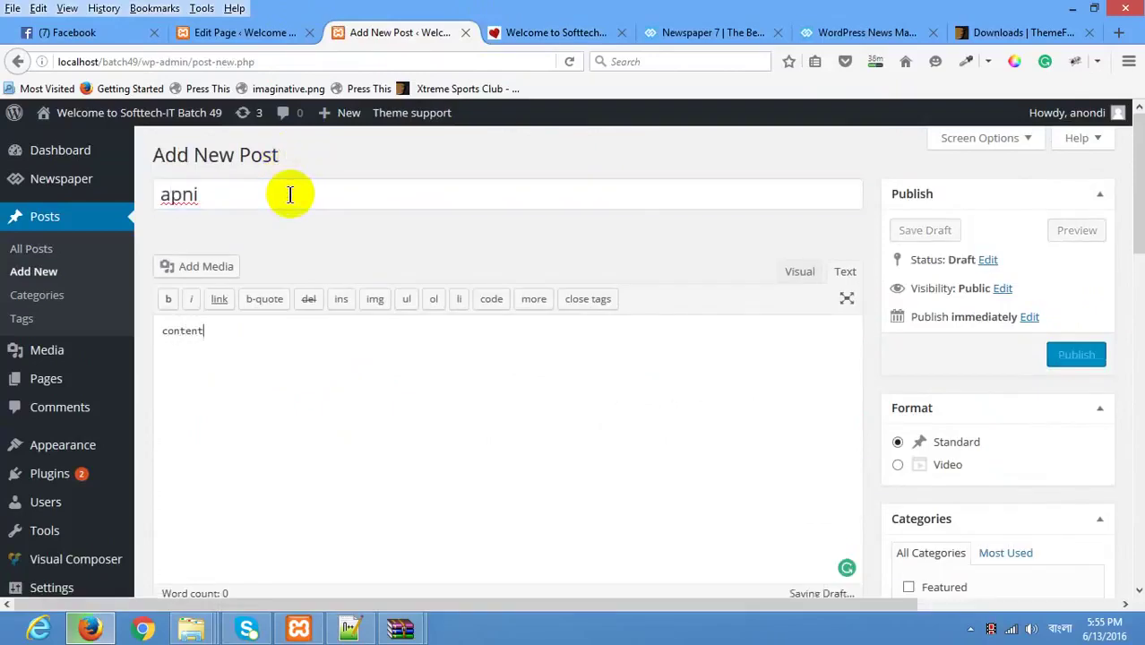
pyautogui.scroll(-15, 985, 386)
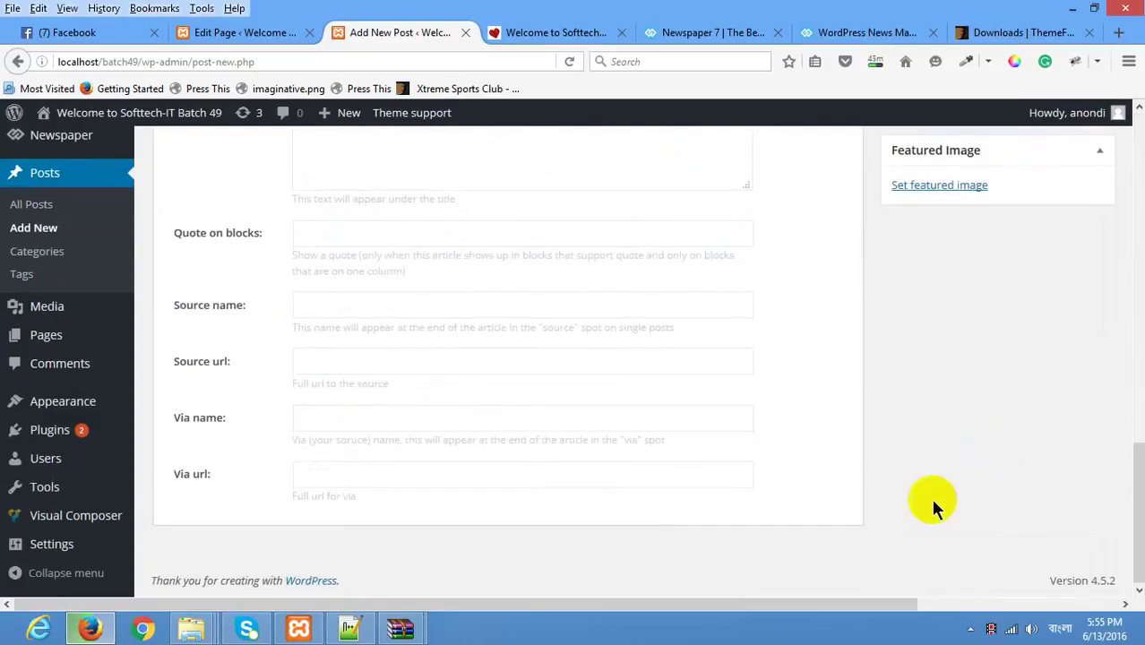
# Step: Set couple-696x604.jpg from the media library as the "apni" post's featured image
pyautogui.click(959, 187)
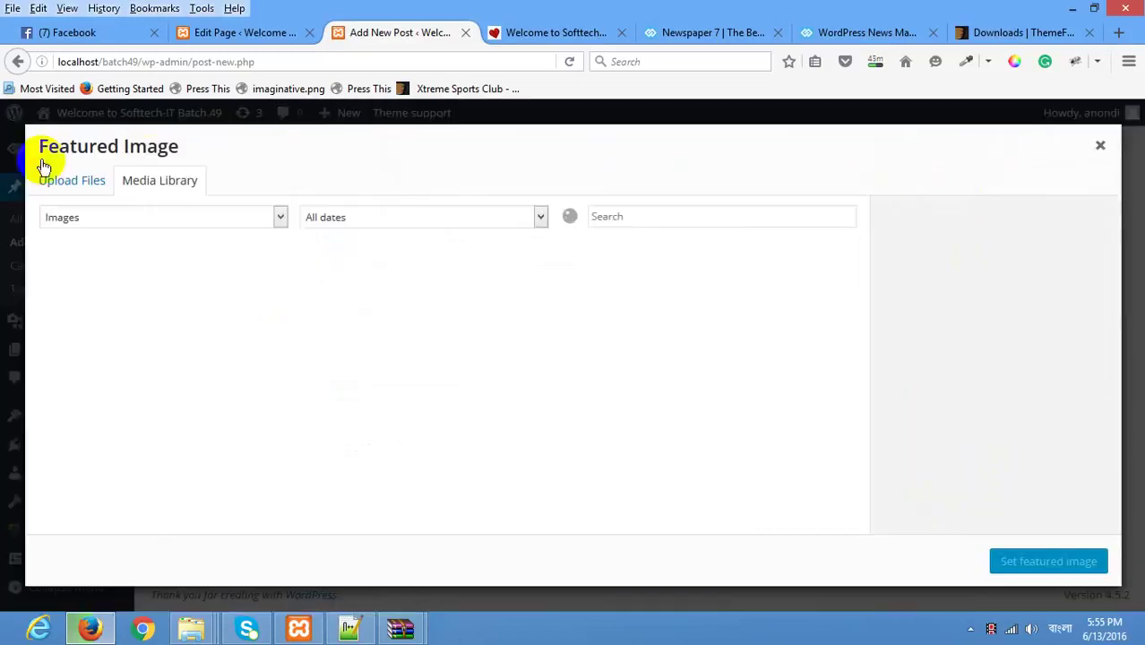
pyautogui.click(87, 179)
pyautogui.click(154, 187)
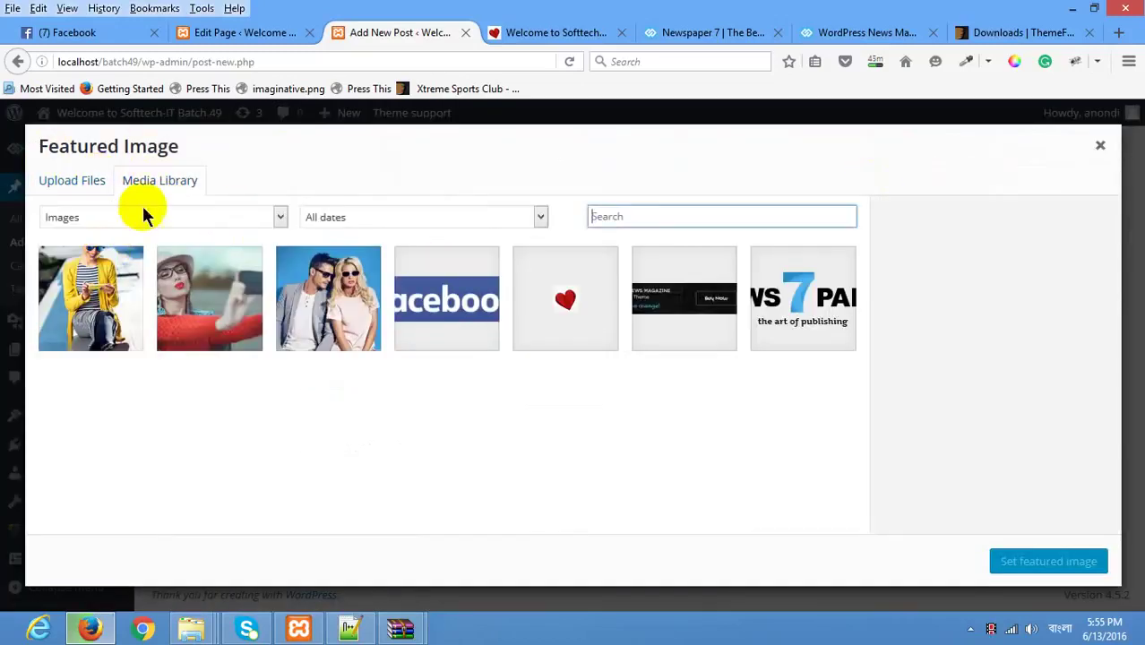
pyautogui.click(328, 298)
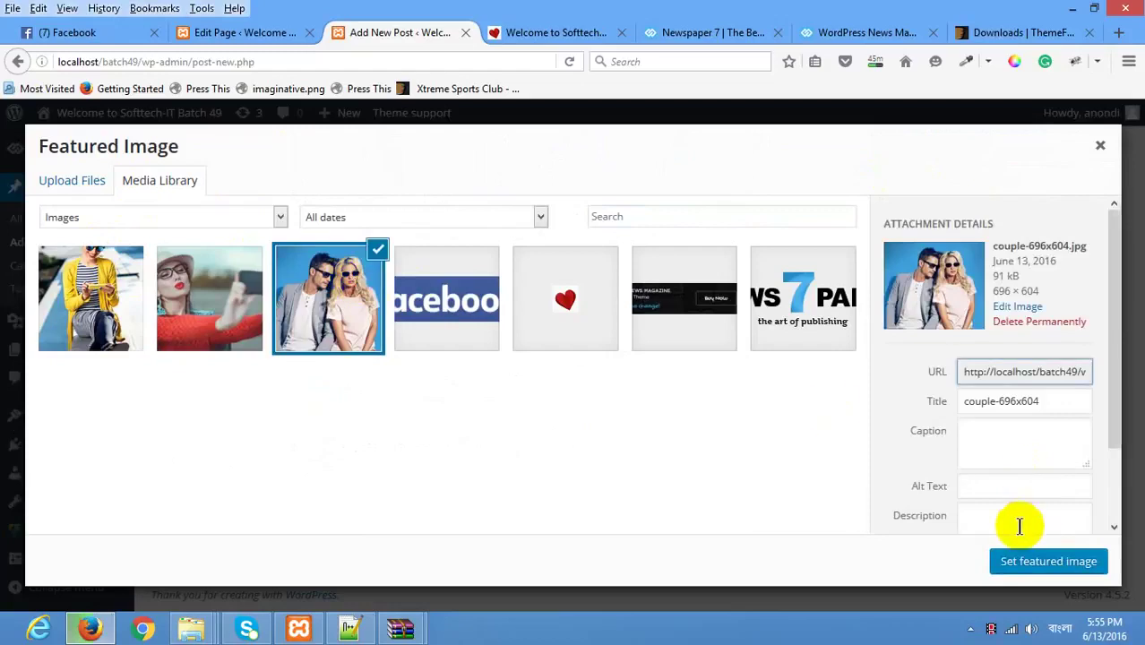
pyautogui.click(1021, 561)
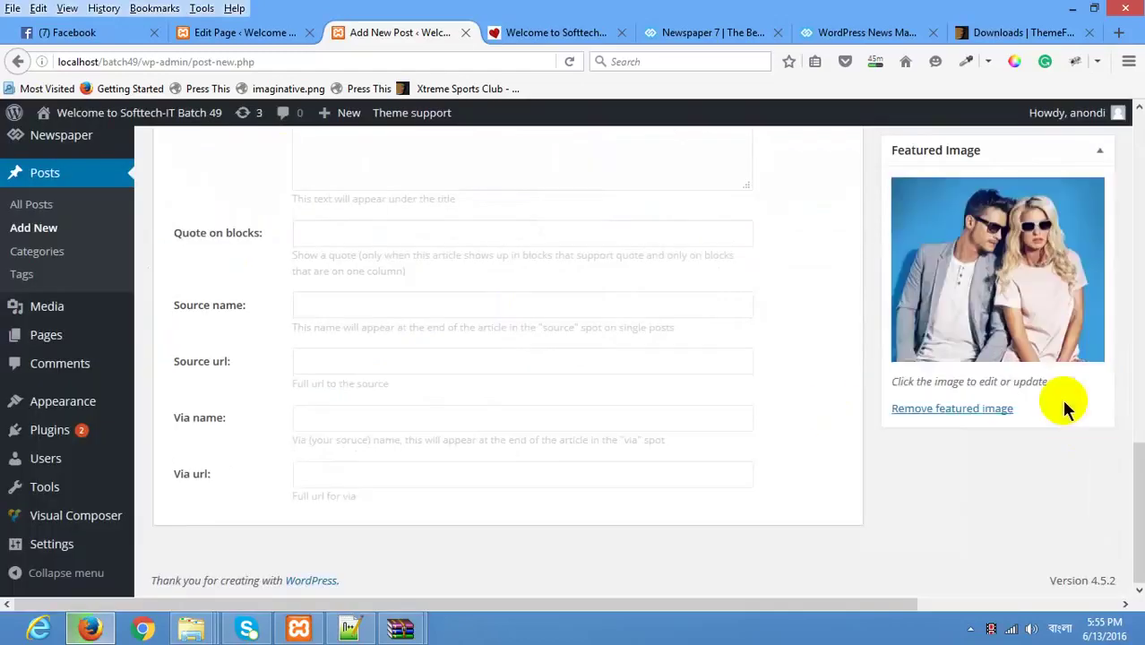
# Step: Publish the "apni" post
pyautogui.scroll(5, 1064, 354)
pyautogui.scroll(2, 1057, 353)
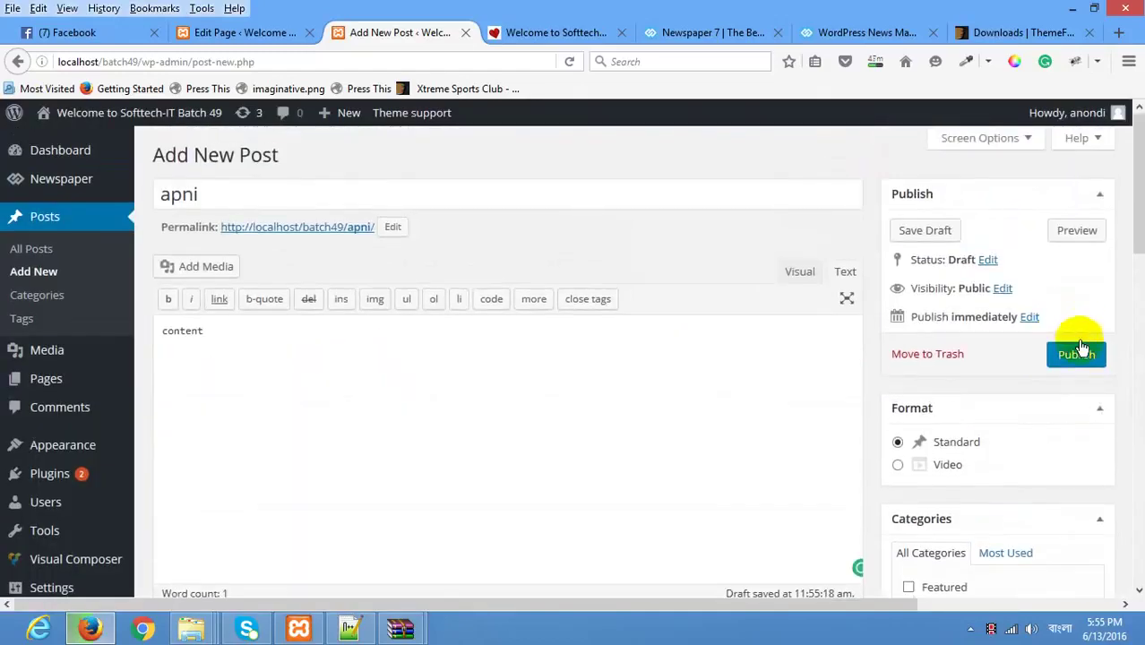
pyautogui.click(1077, 349)
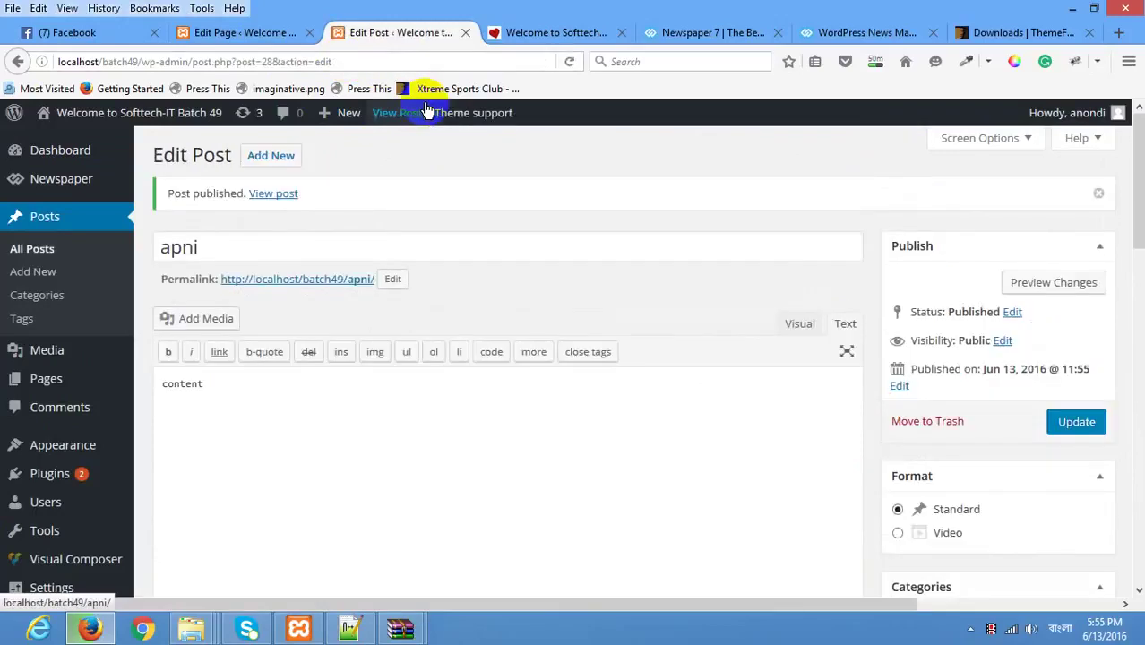
# Step: Create a fourth post titled "another post" with "asdfasdf" as its body text
pyautogui.click(281, 154)
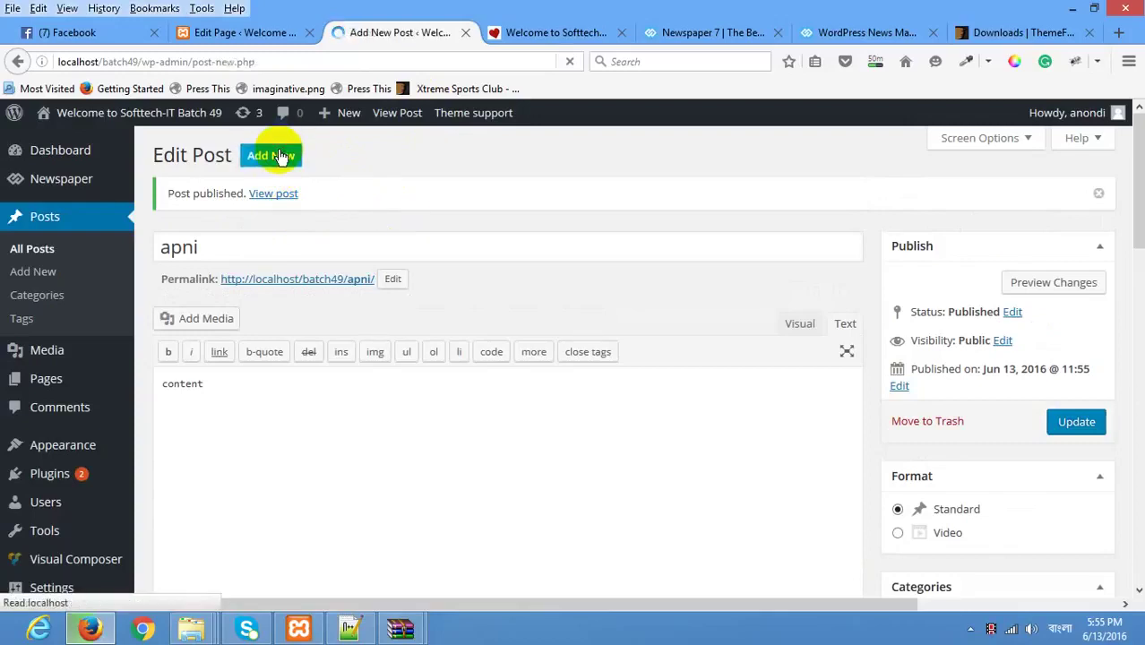
pyautogui.click(293, 194)
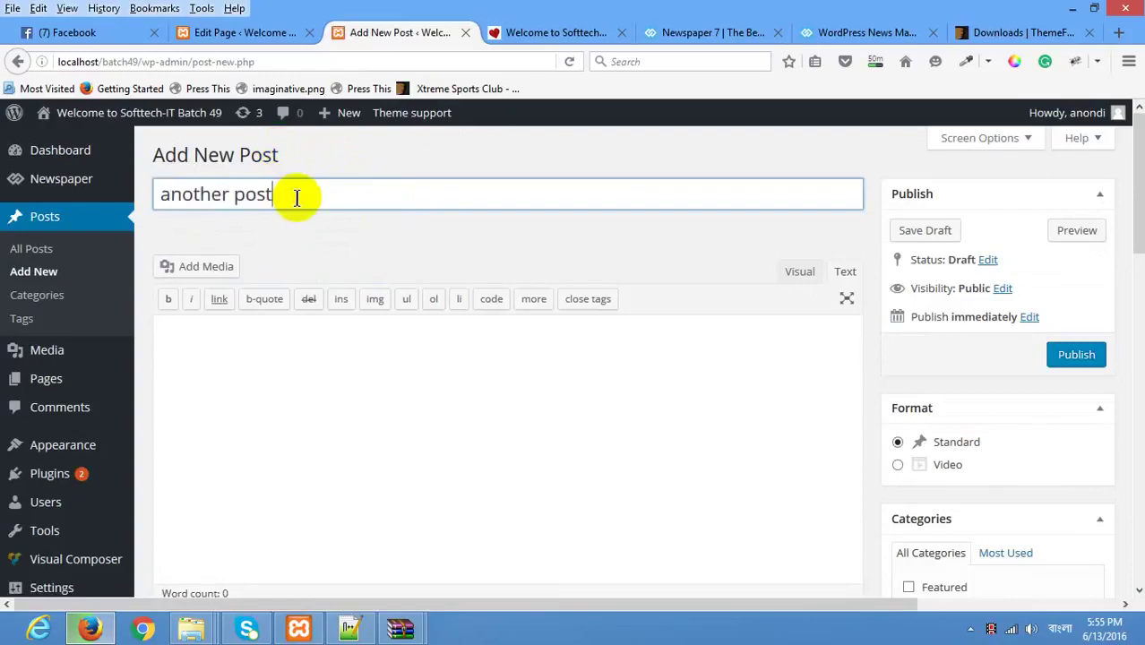
pyautogui.scroll(-3, 600, 322)
pyautogui.click(576, 332)
pyautogui.write('asdfasdf')
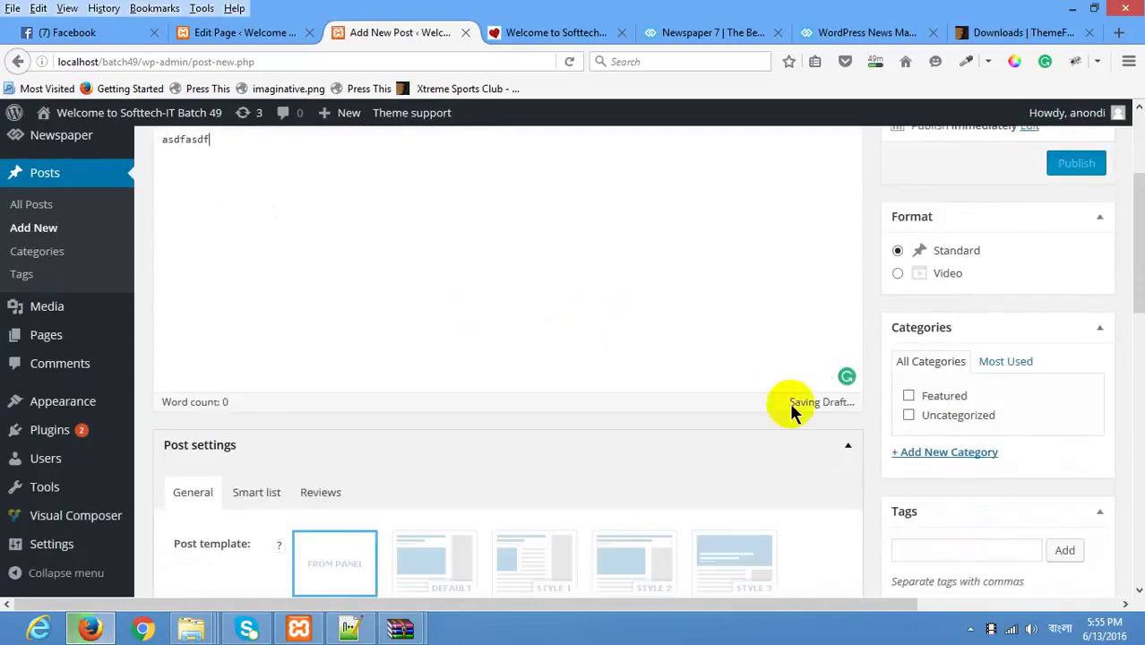
# Step: Set couple-696x604.jpg as the featured image of "another post" and publish the post
pyautogui.scroll(-10, 955, 483)
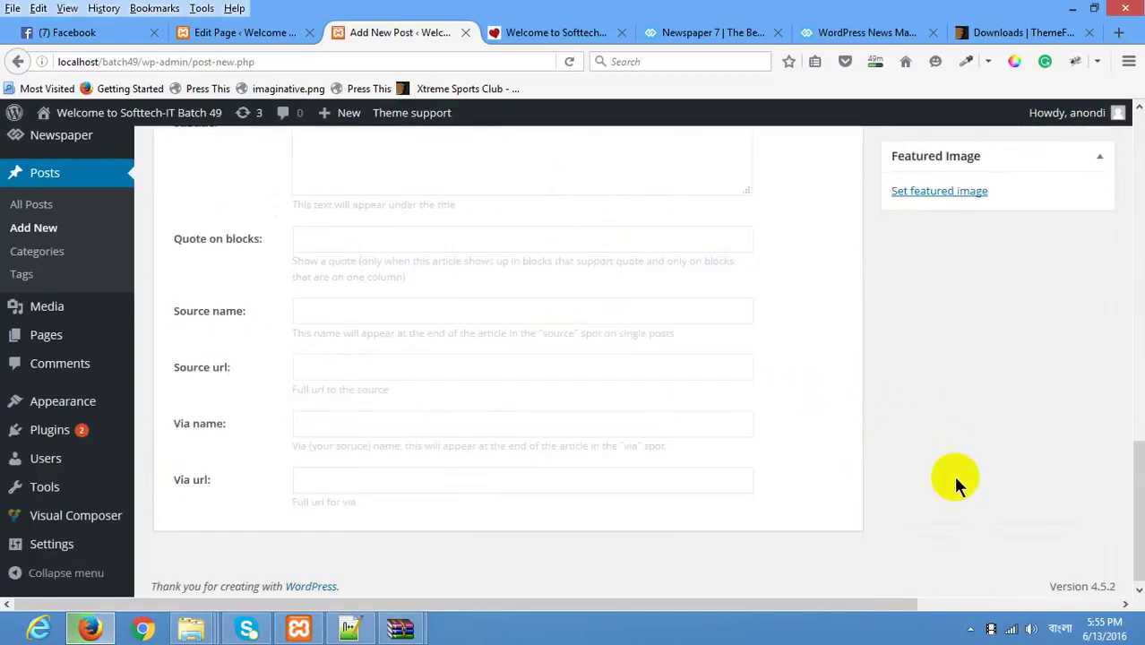
pyautogui.click(897, 199)
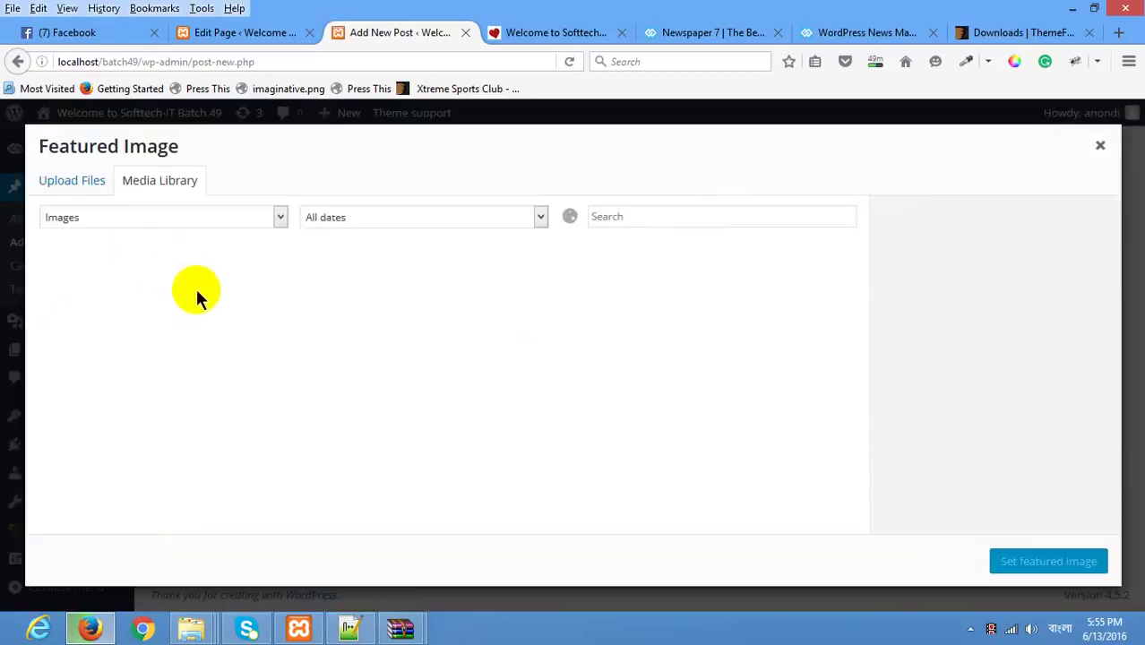
pyautogui.click(346, 287)
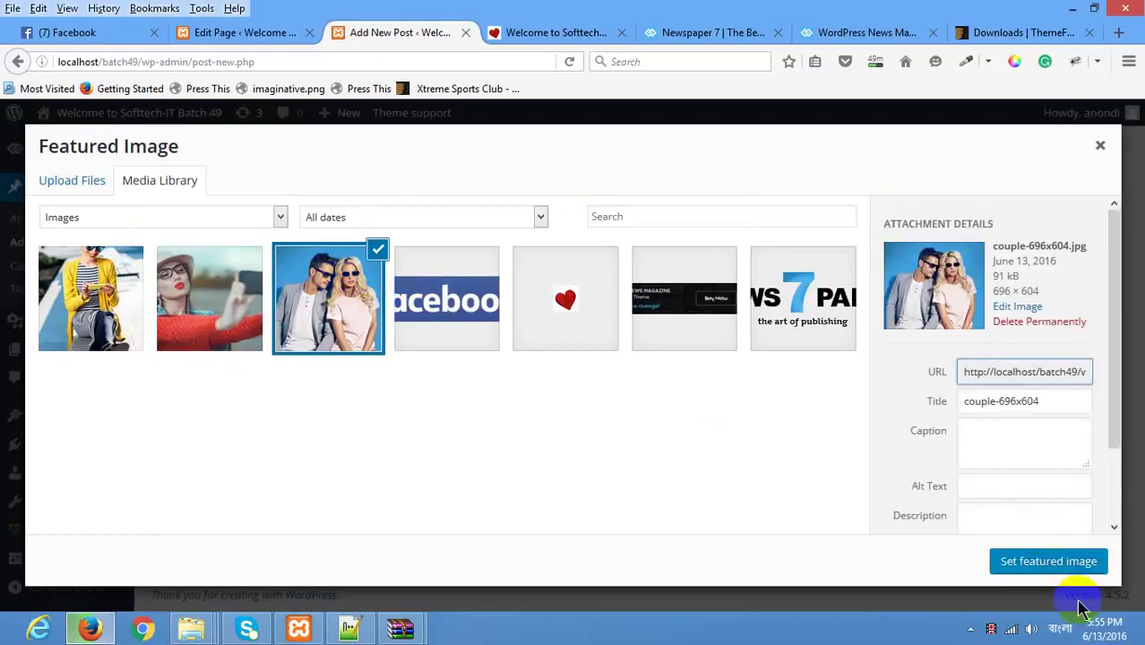
pyautogui.click(1048, 562)
pyautogui.scroll(15, 867, 339)
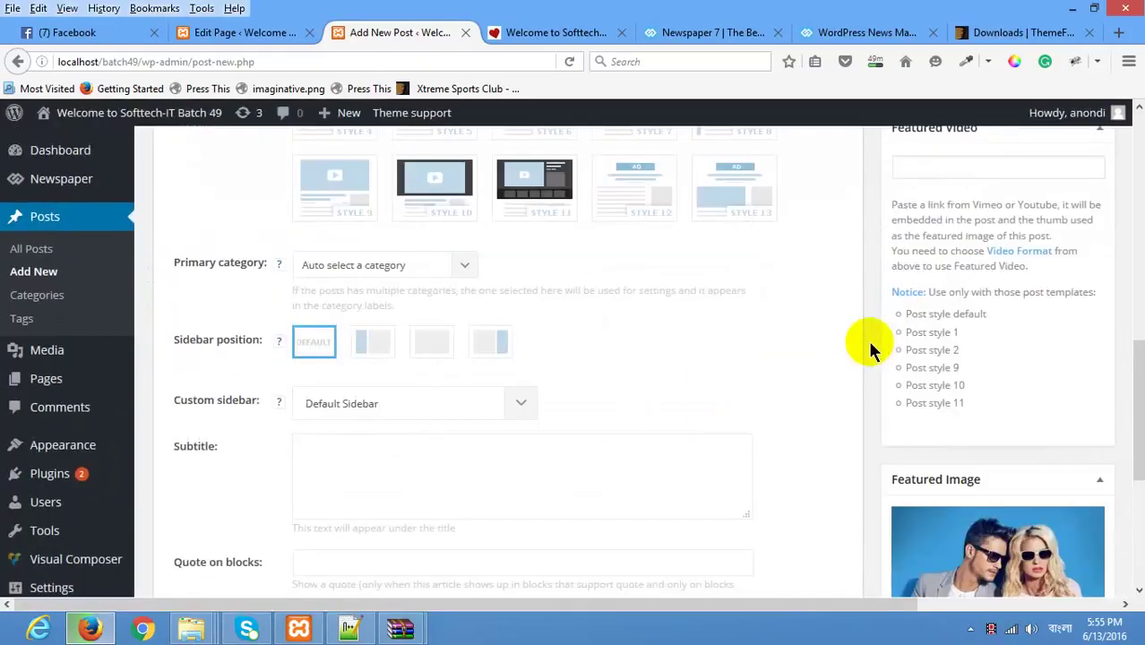
pyautogui.click(1075, 306)
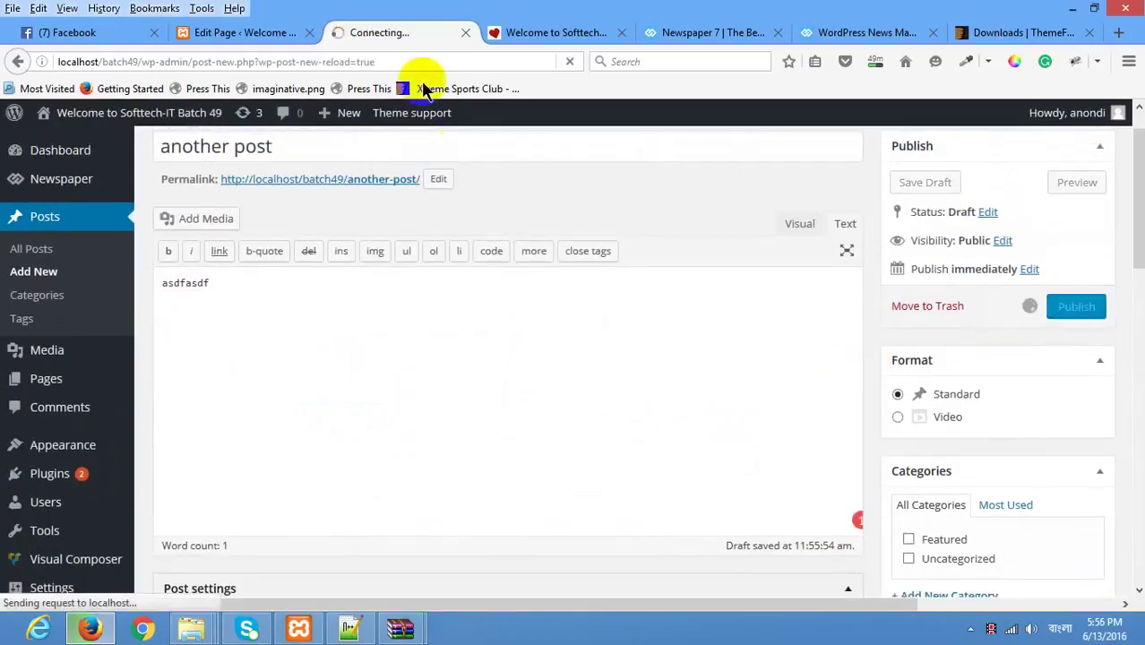
# Step: Compare the site's front page with the Newspaper demo's home page, and return to the post editor
pyautogui.click(552, 36)
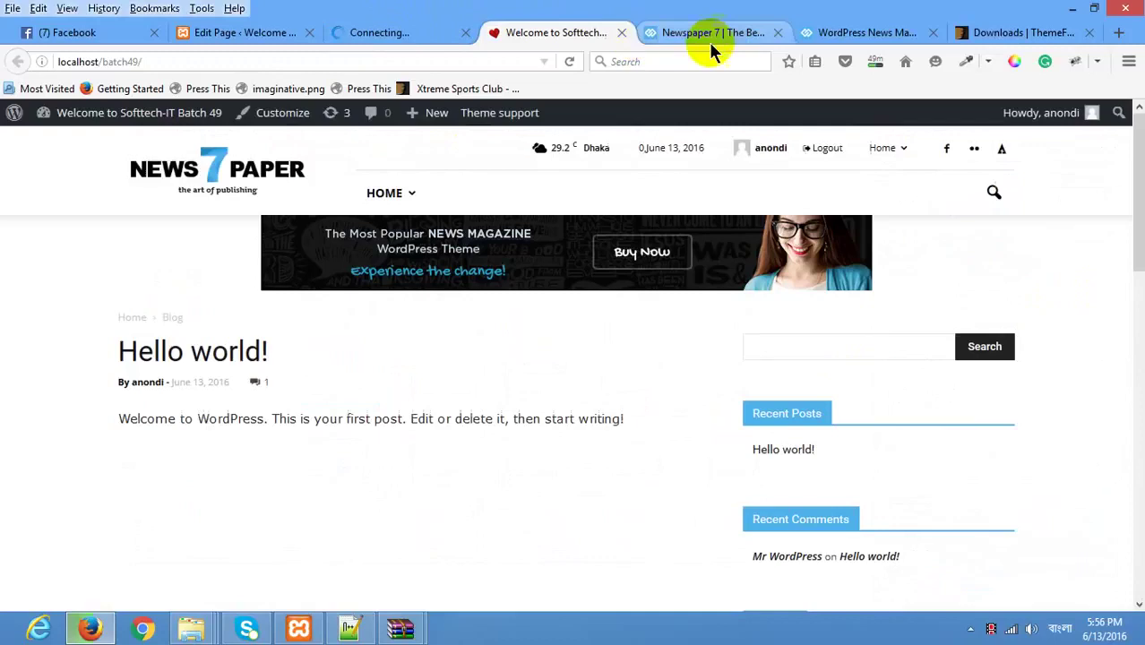
pyautogui.click(708, 36)
pyautogui.scroll(2, 508, 231)
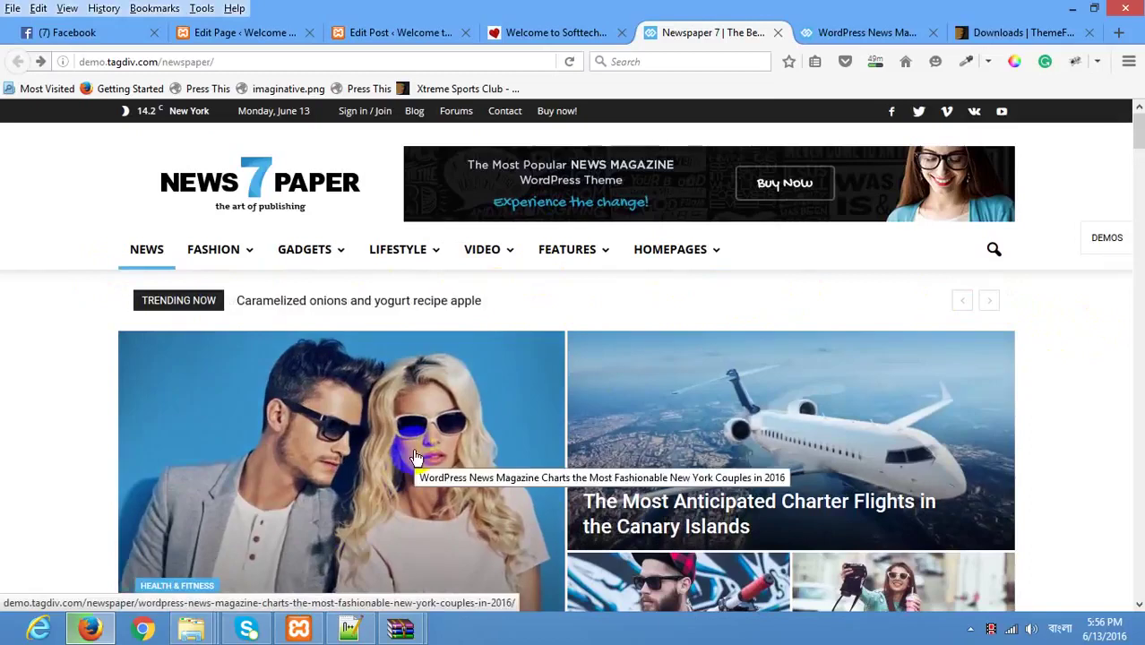
pyautogui.click(383, 33)
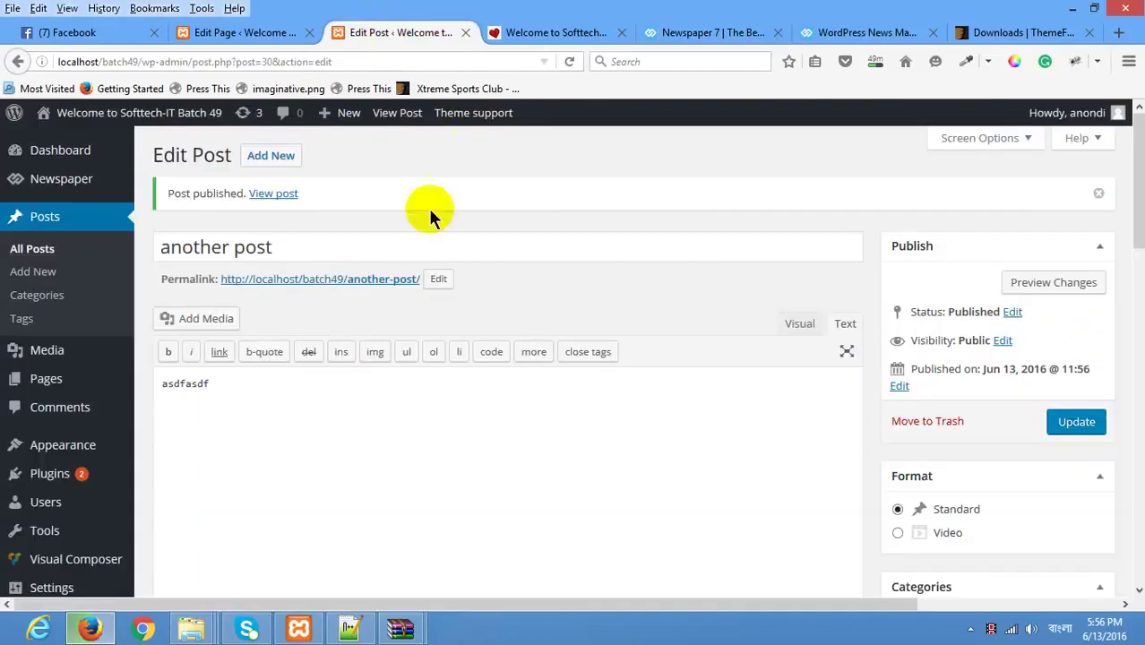
# Step: Add a News ticker element to the blank Home page in Visual Composer
pyautogui.click(248, 34)
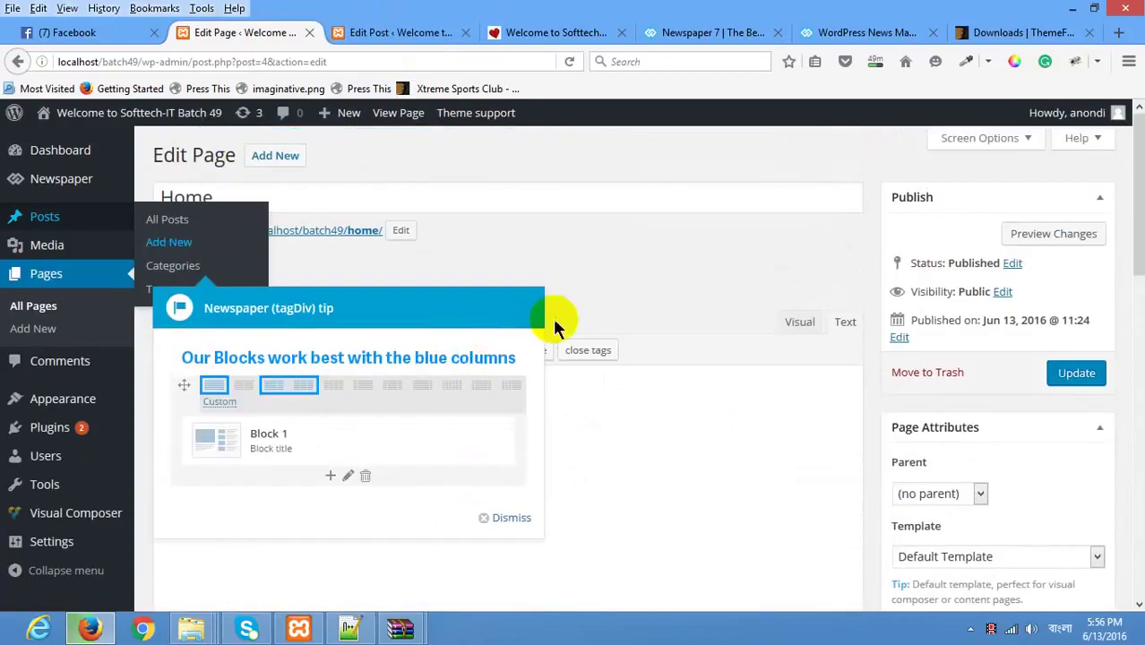
pyautogui.scroll(-10, 550, 336)
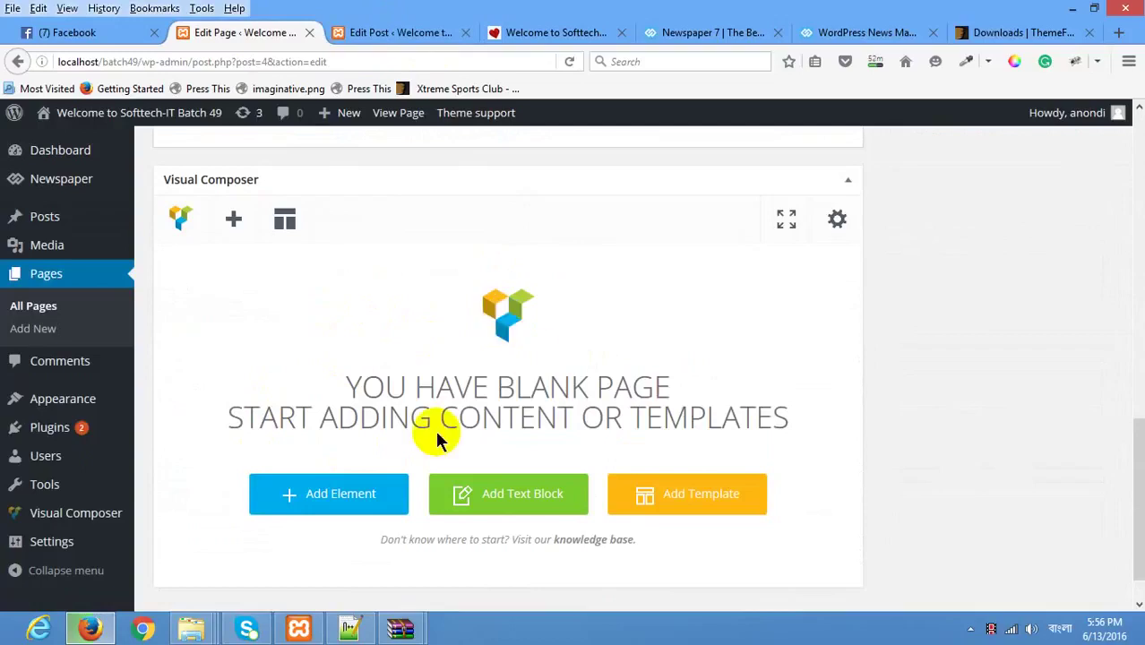
pyautogui.click(328, 492)
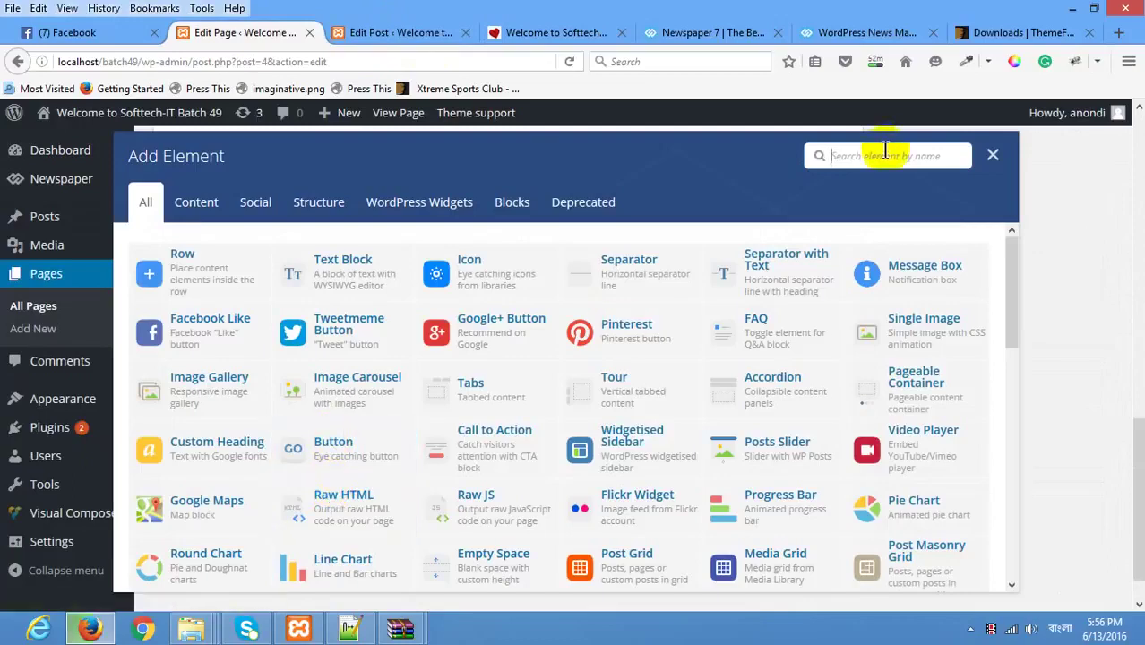
pyautogui.write('tic')
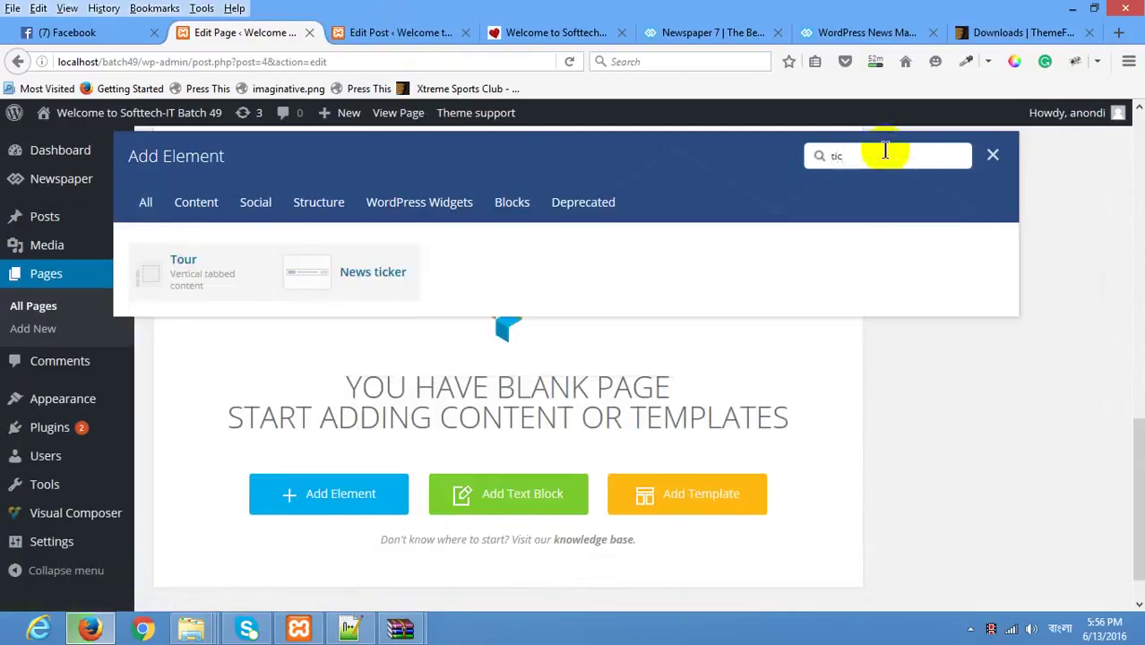
pyautogui.click(358, 271)
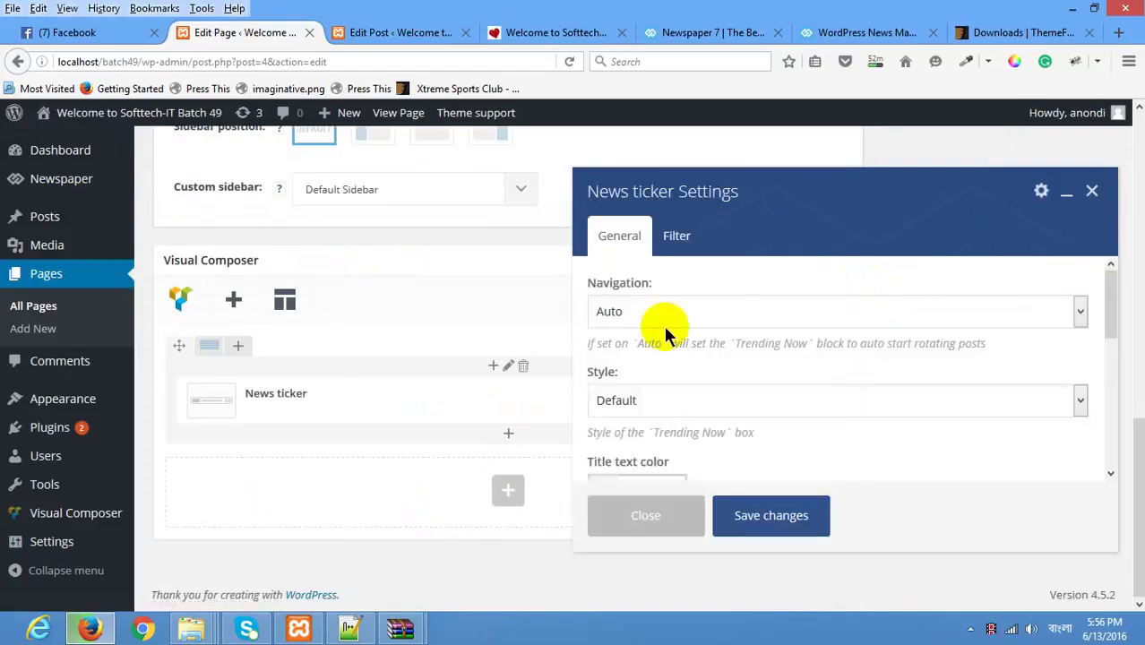
# Step: Save the news ticker's settings with a post limit of 5 and update the Home page
pyautogui.scroll(-5, 745, 386)
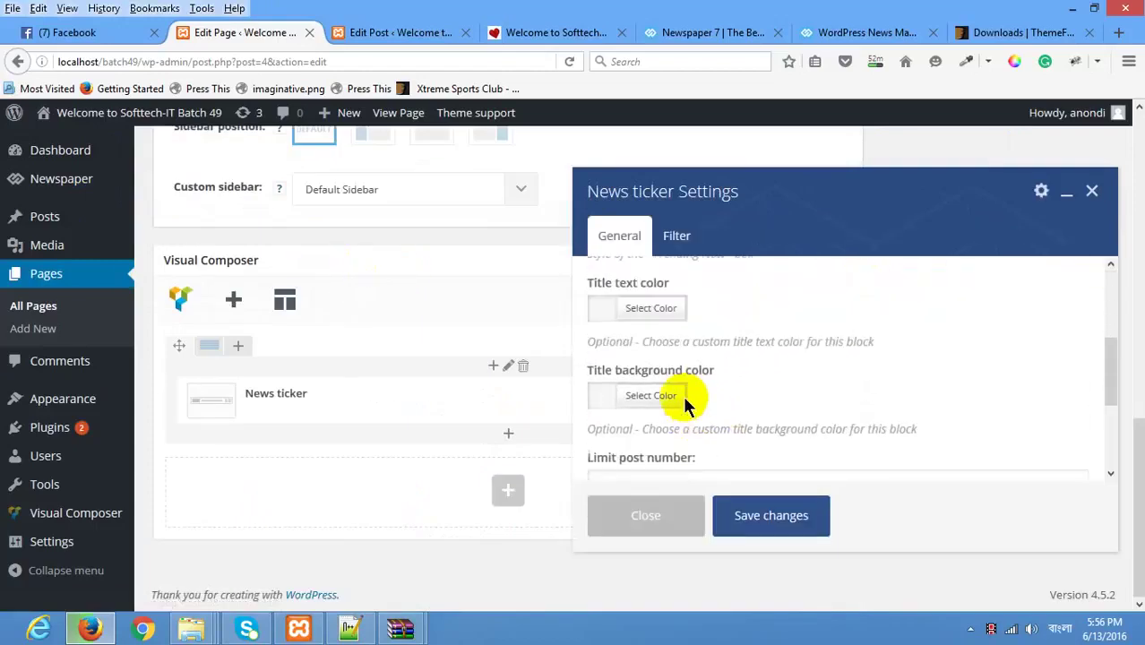
pyautogui.scroll(-1, 701, 354)
pyautogui.click(636, 324)
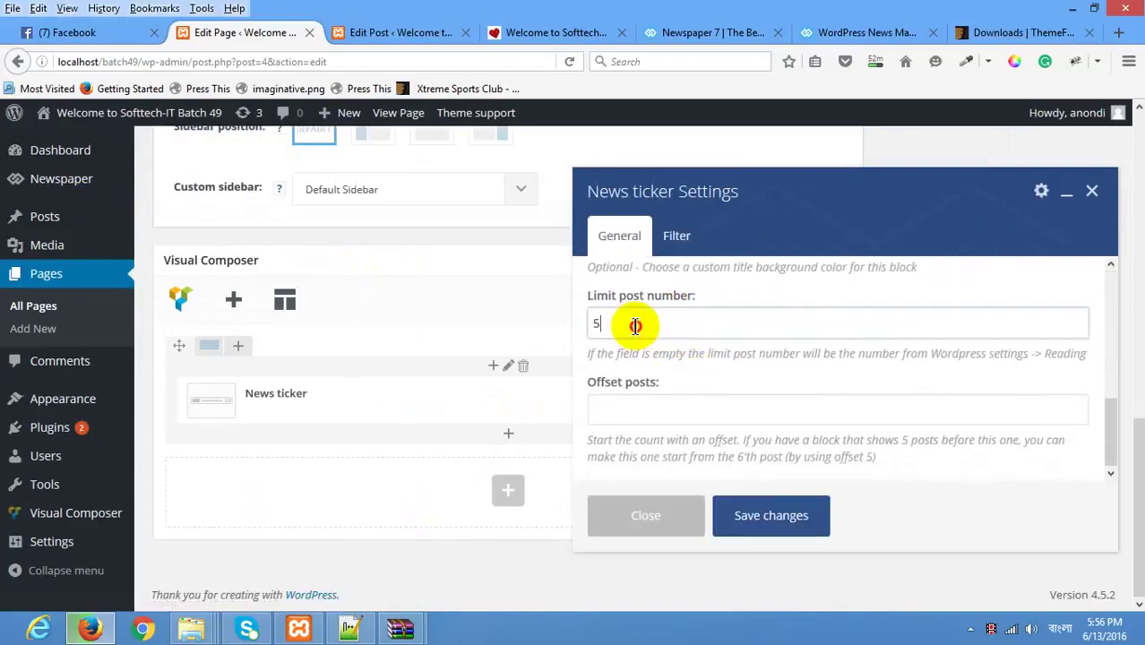
pyautogui.click(757, 514)
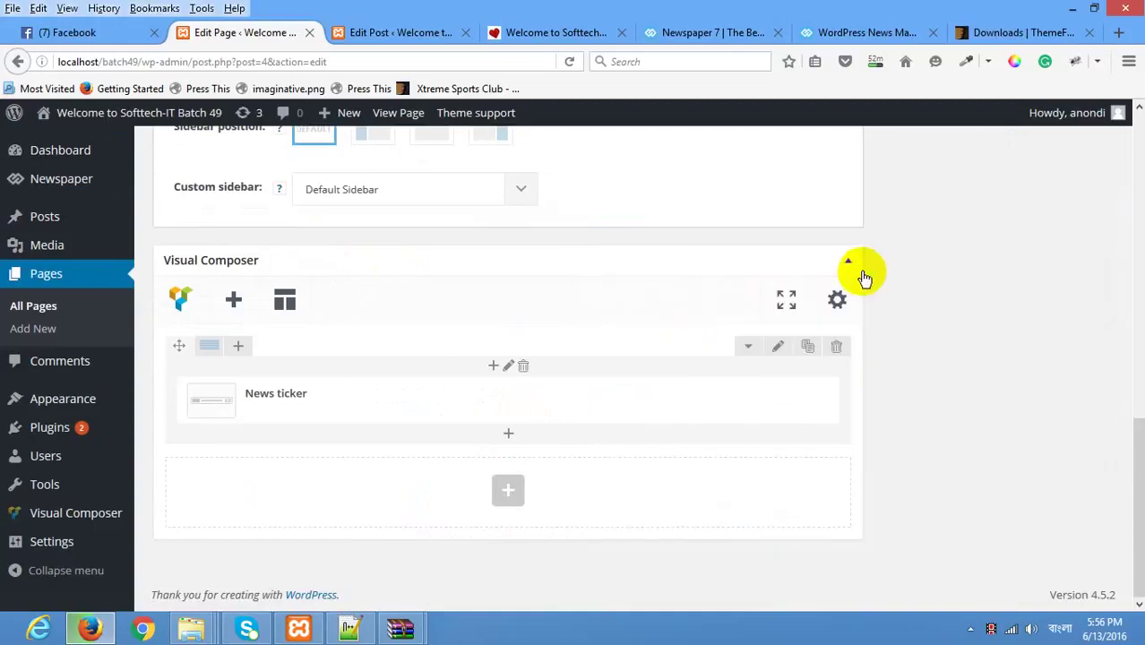
pyautogui.scroll(8, 840, 223)
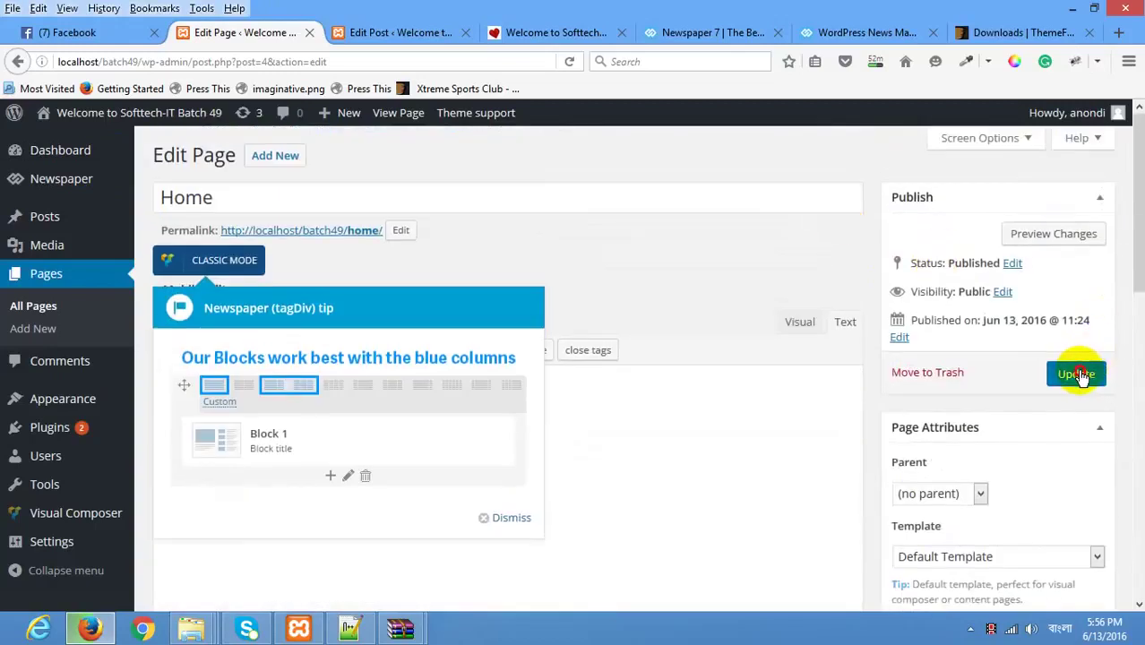
pyautogui.click(1078, 375)
# Step: Reload the site's front page and examine the posts, sidebar and footer for the new content
pyautogui.click(427, 33)
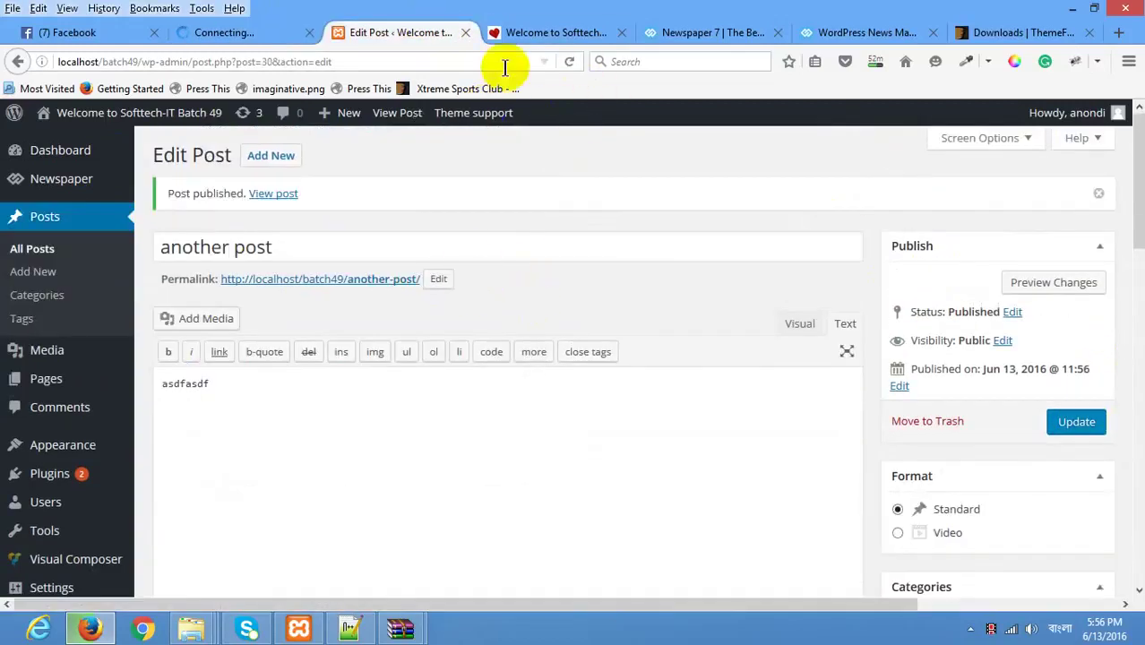
pyautogui.click(537, 33)
pyautogui.rightClick(91, 321)
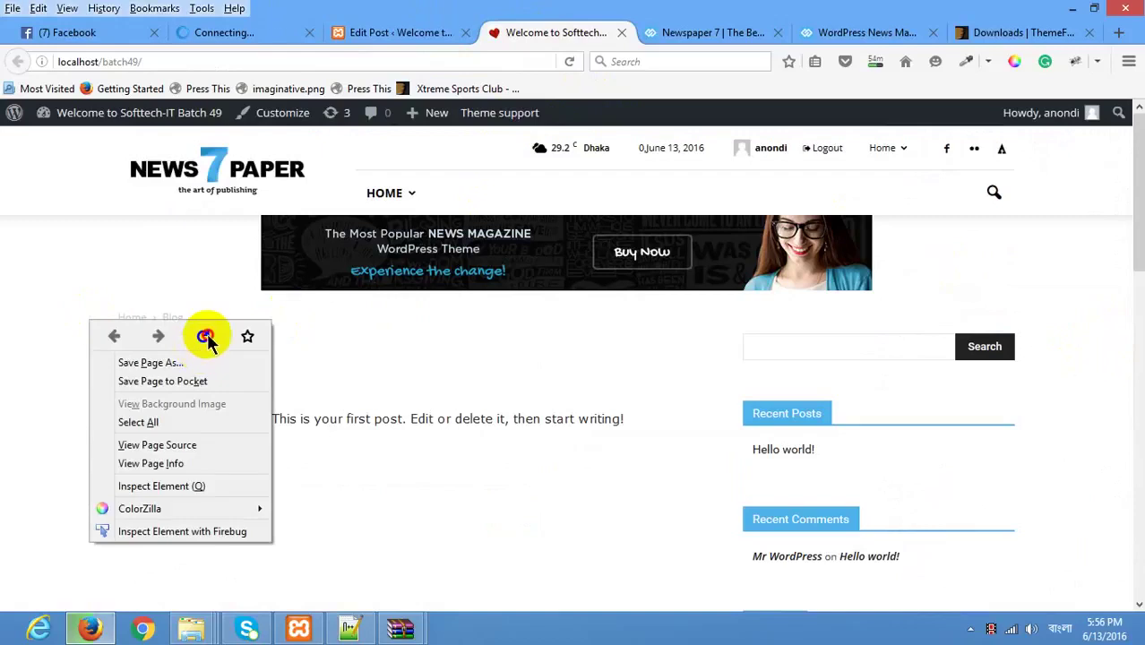
pyautogui.click(205, 336)
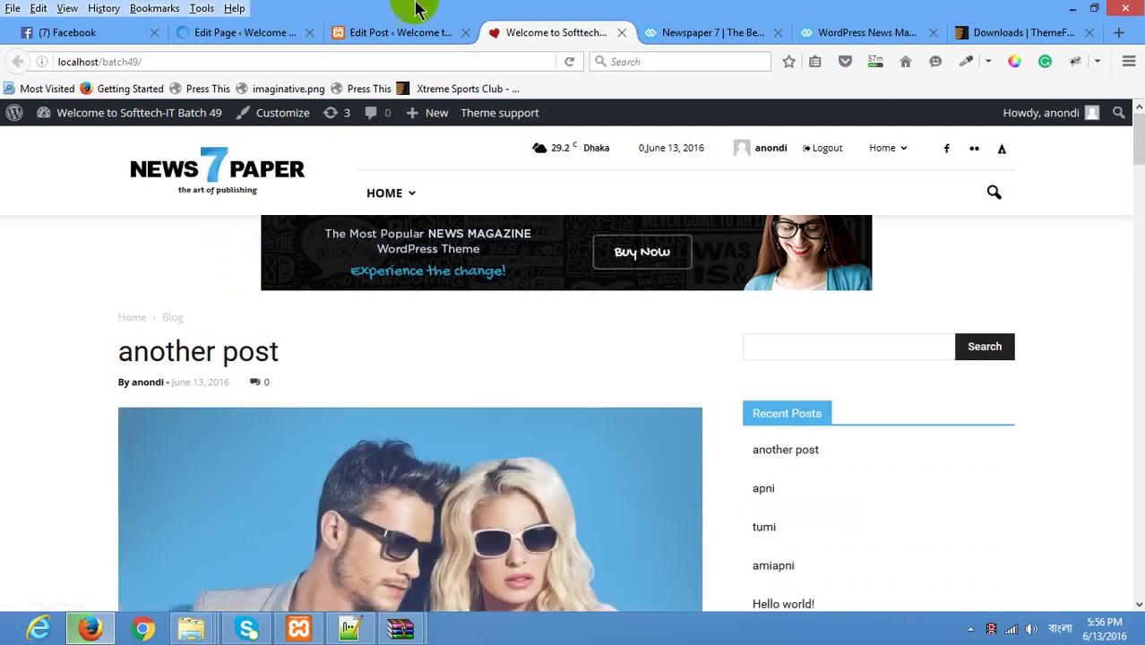
pyautogui.scroll(-10, 416, 368)
pyautogui.scroll(-10, 416, 367)
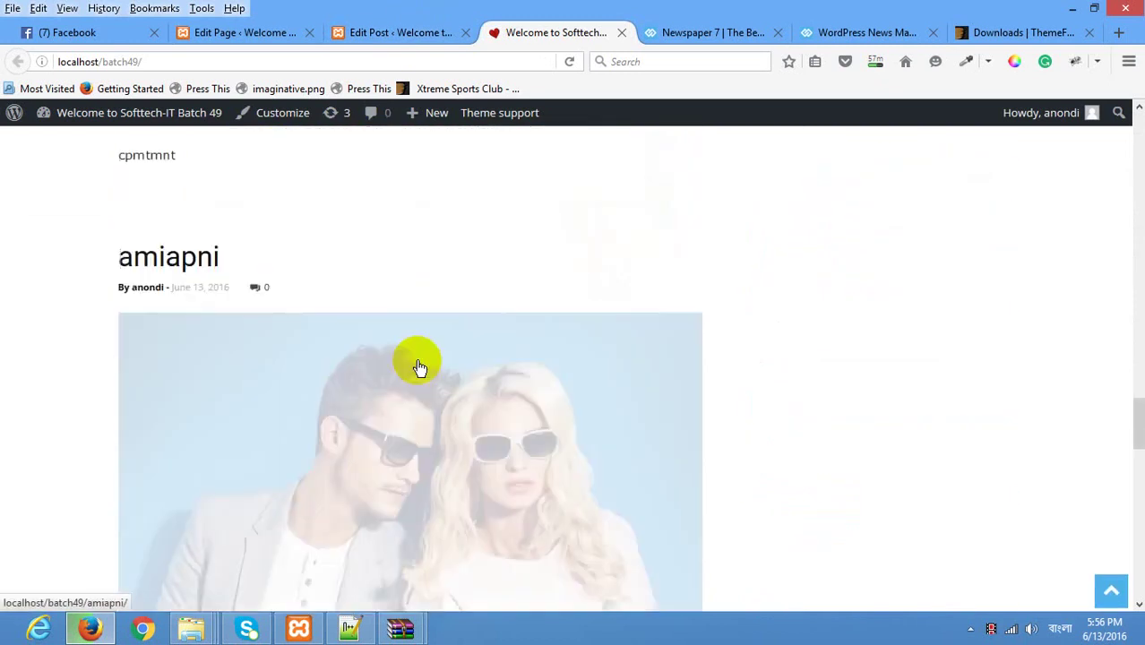
pyautogui.scroll(10, 419, 359)
pyautogui.scroll(-10, 420, 339)
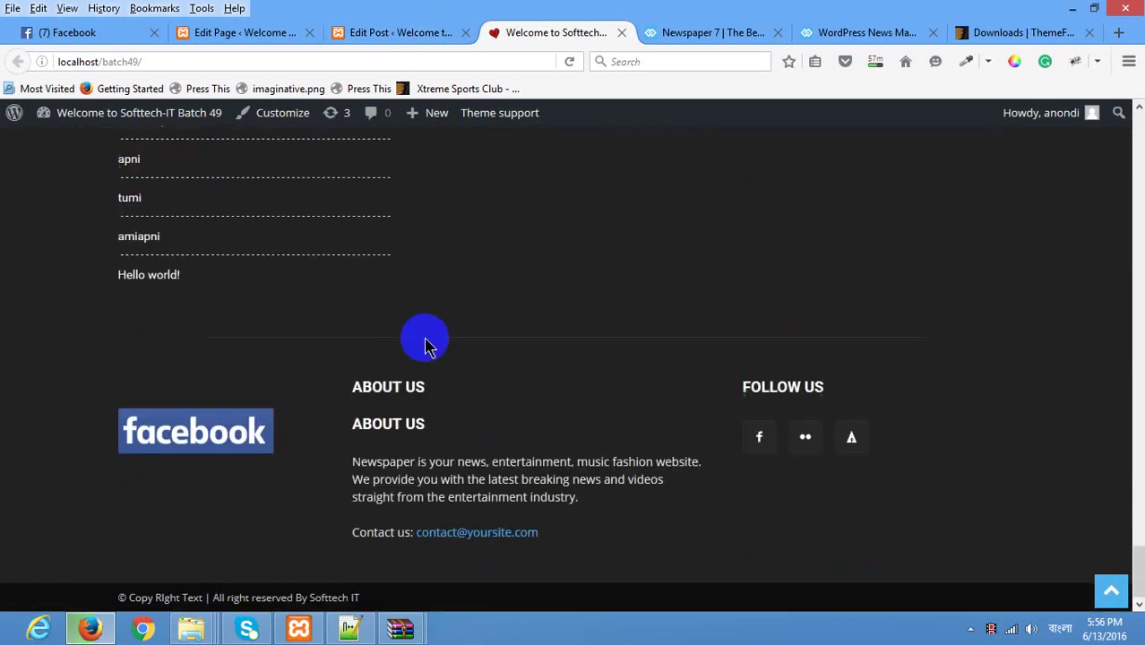
pyautogui.scroll(3, 273, 243)
pyautogui.scroll(4, 269, 193)
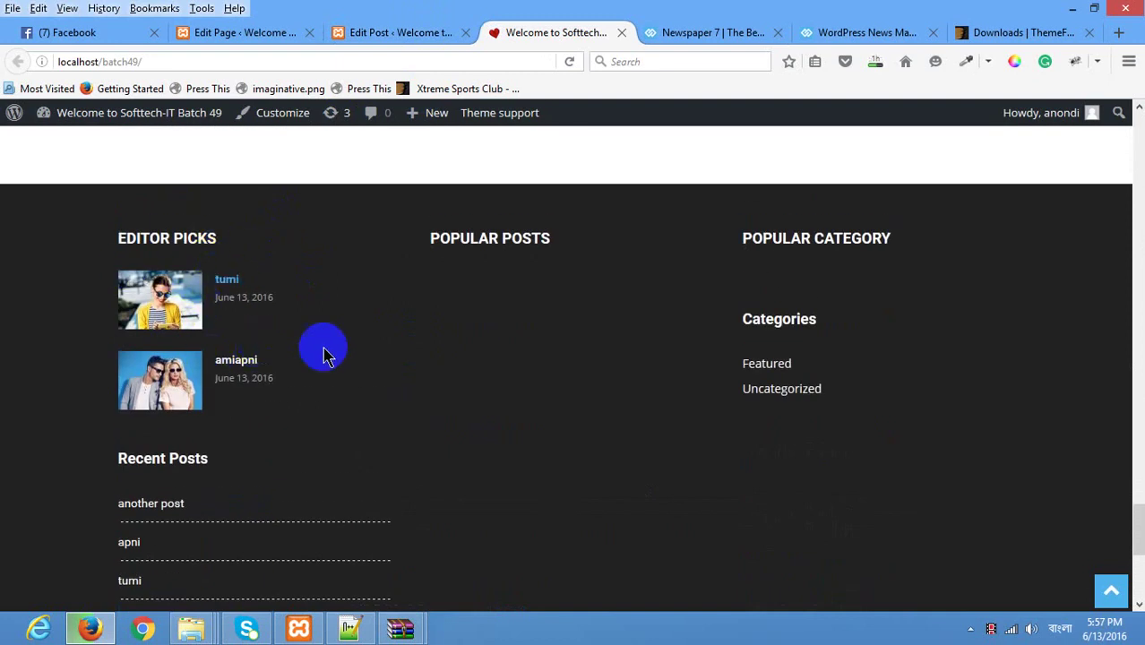
pyautogui.scroll(15, 352, 309)
pyautogui.scroll(10, 352, 316)
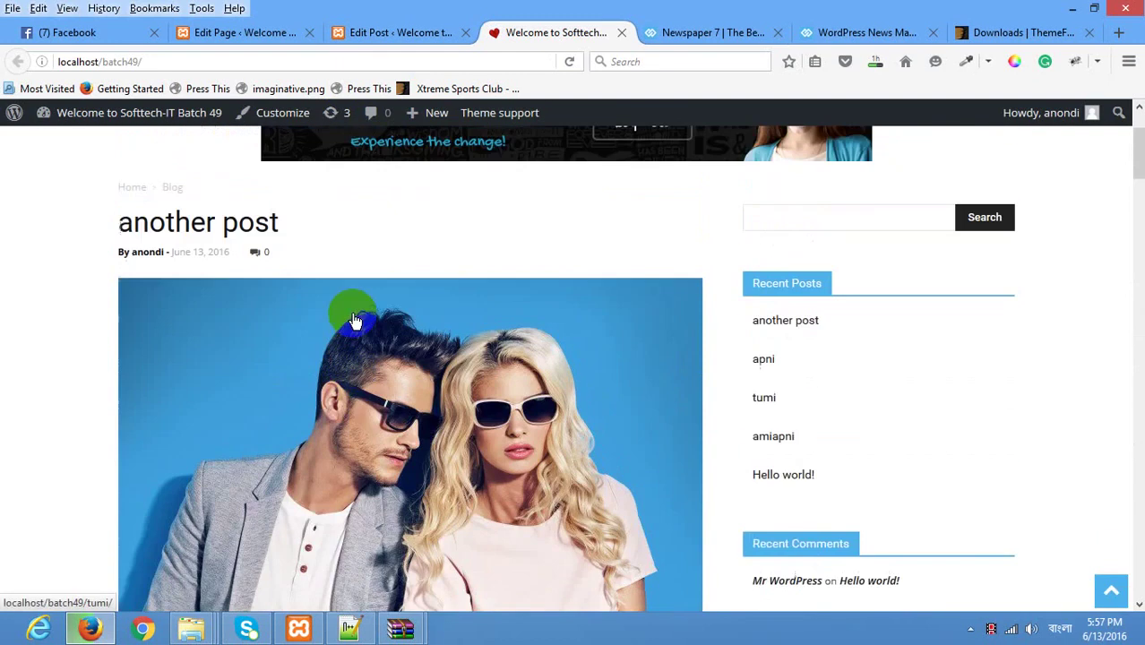
# Step: Open the Reading settings in the WordPress admin
pyautogui.click(391, 32)
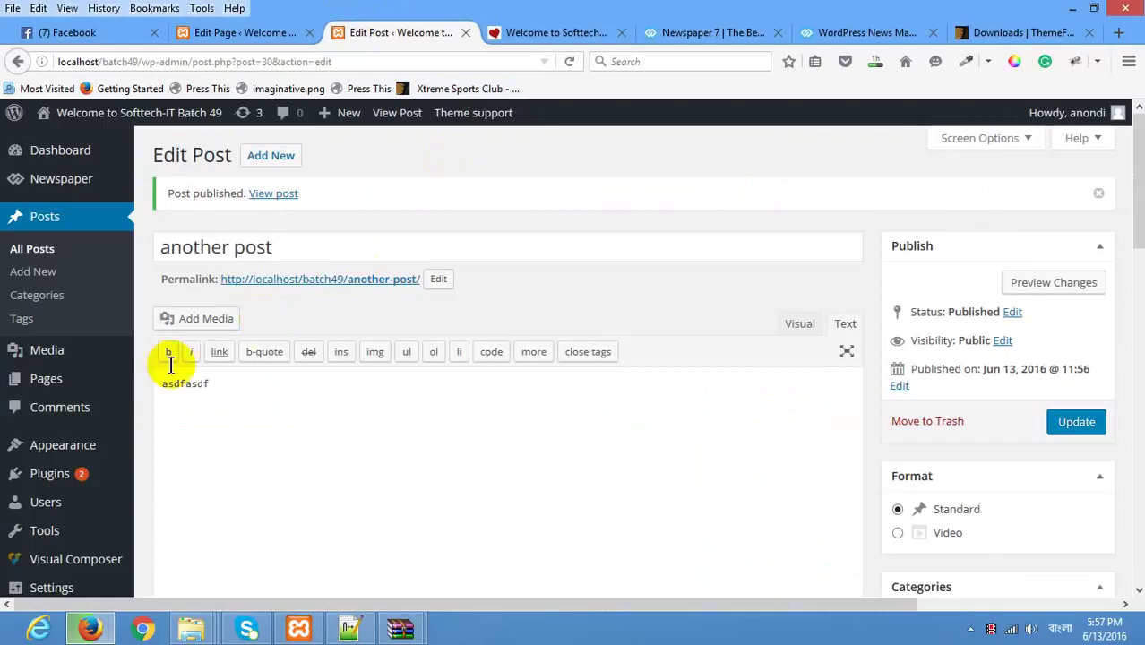
pyautogui.scroll(-10, 72, 385)
pyautogui.moveTo(68, 545)
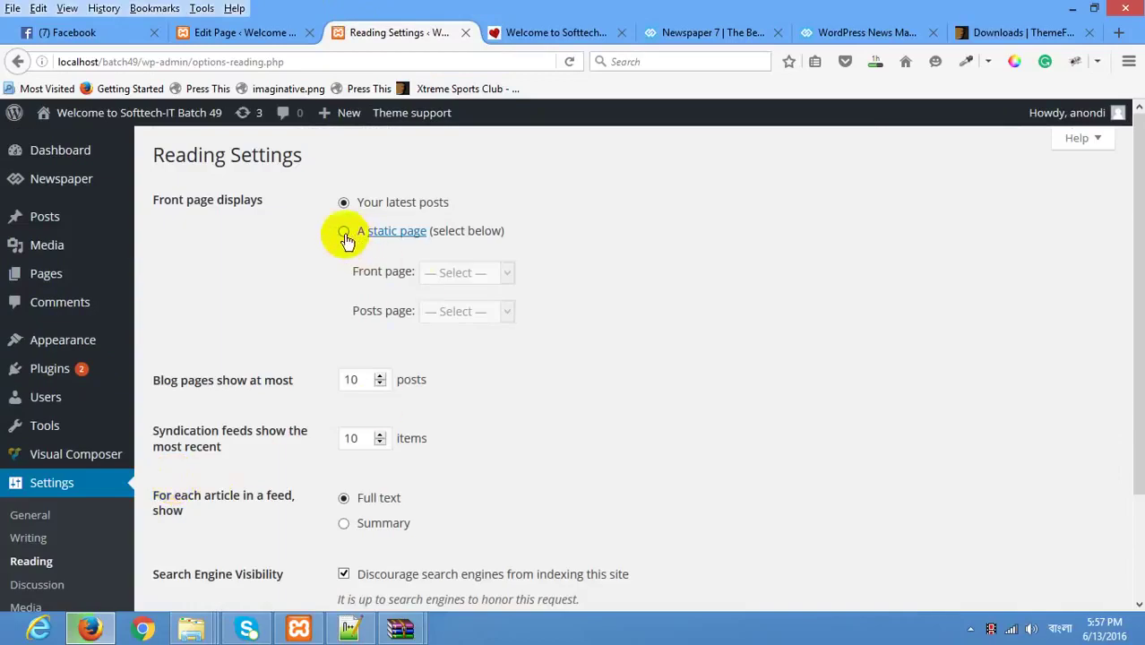
# Step: Set a static front page using Home, with Sample Page as the posts page, and save the Reading settings
pyautogui.click(472, 274)
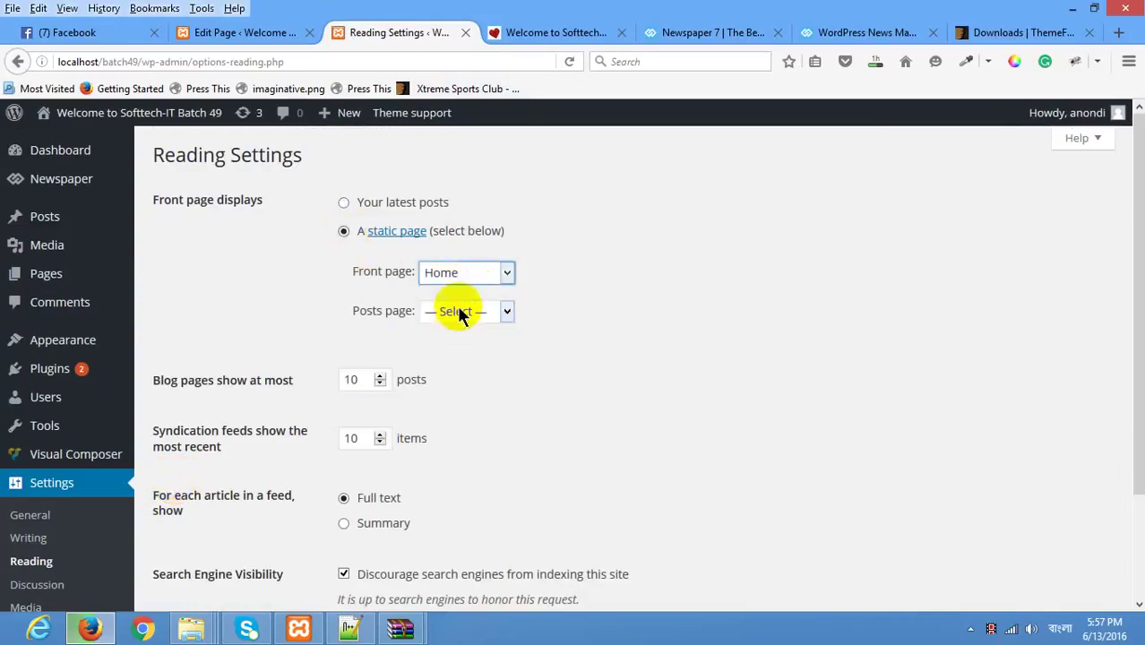
pyautogui.click(460, 313)
pyautogui.click(458, 383)
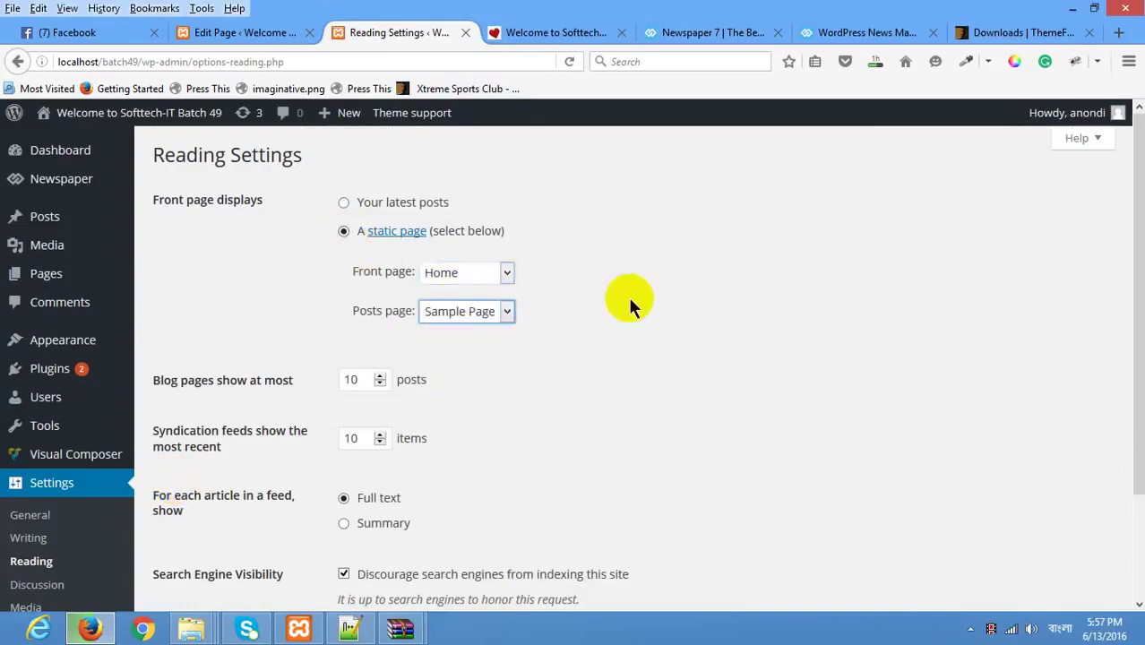
pyautogui.scroll(-3, 430, 359)
pyautogui.click(204, 521)
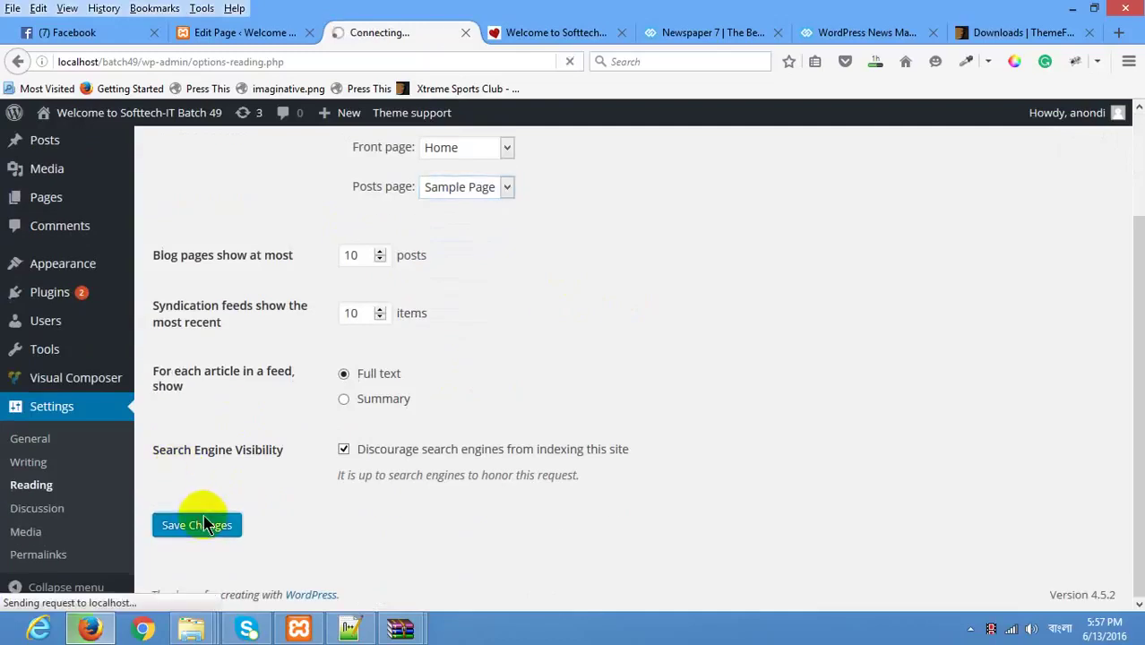
# Step: Reload the site's front page and check the news ticker on it
pyautogui.click(512, 32)
pyautogui.click(280, 60)
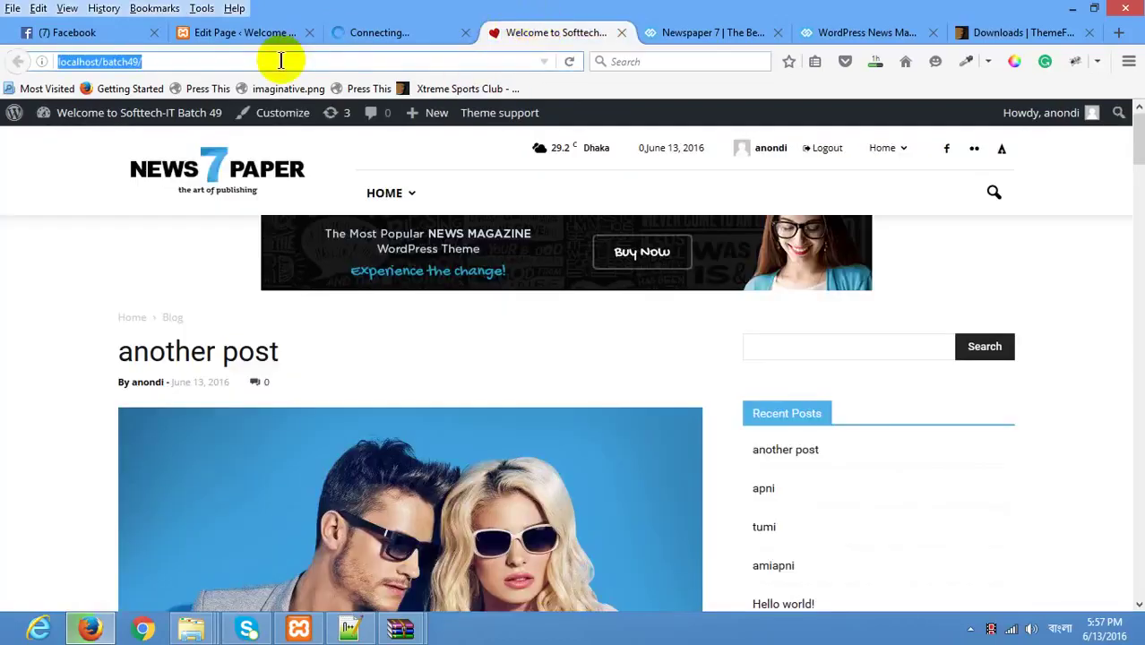
pyautogui.press('Return')
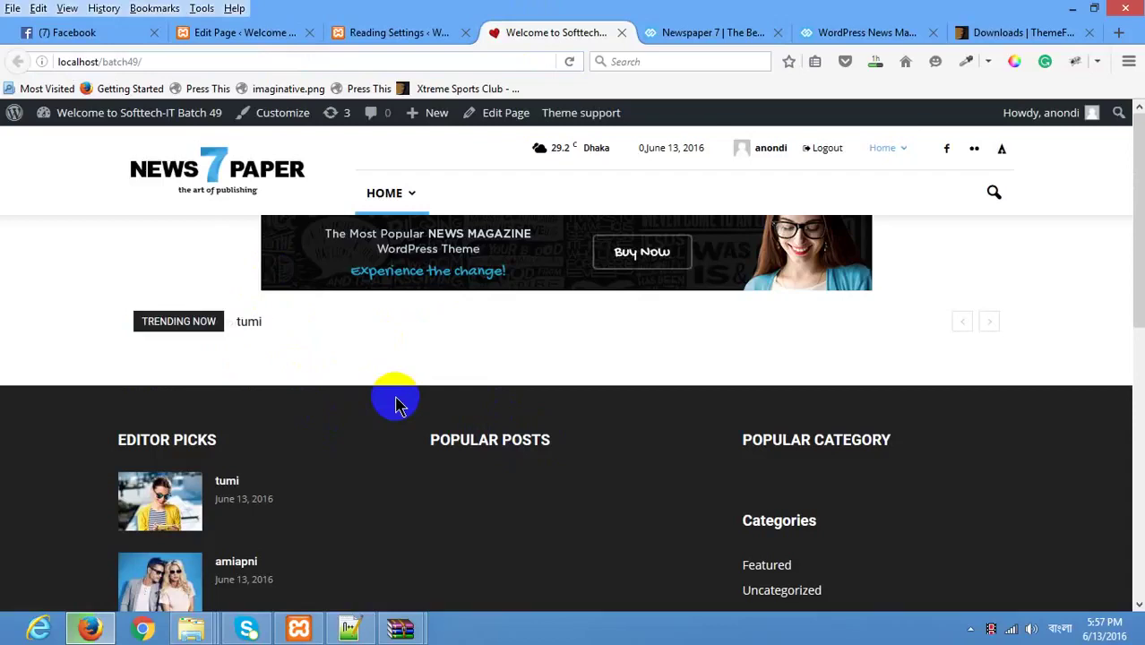
# Step: Open the News ticker element's settings in the Home page's Visual Composer layout
pyautogui.click(385, 32)
pyautogui.click(262, 33)
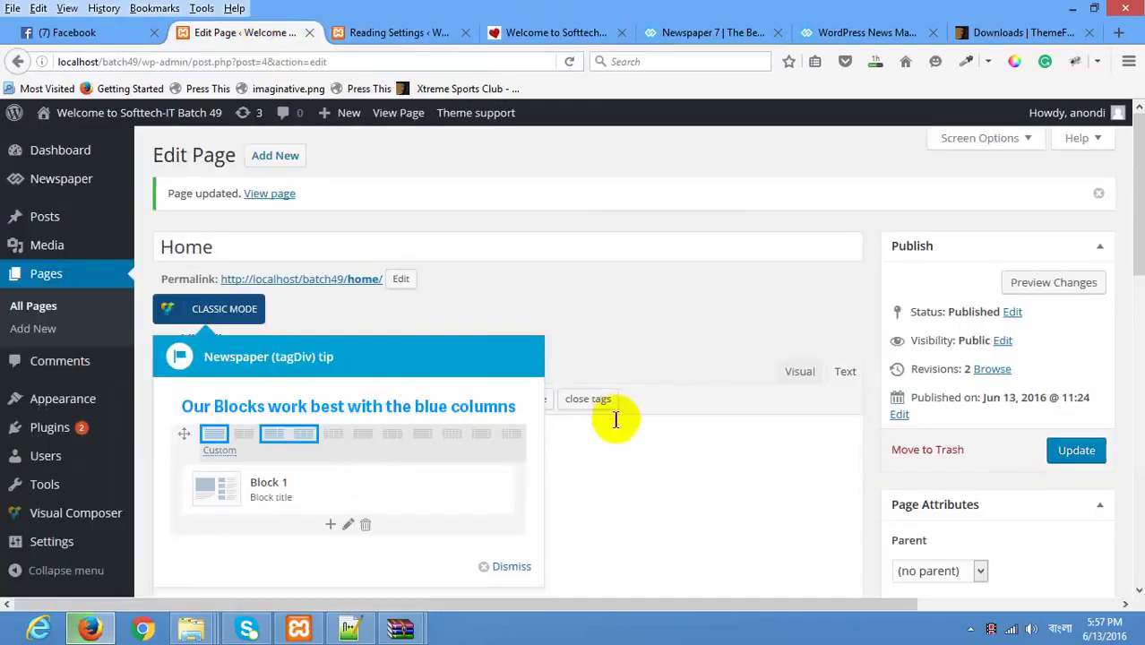
pyautogui.scroll(-5, 513, 402)
pyautogui.scroll(5, 484, 341)
pyautogui.scroll(-6, 506, 403)
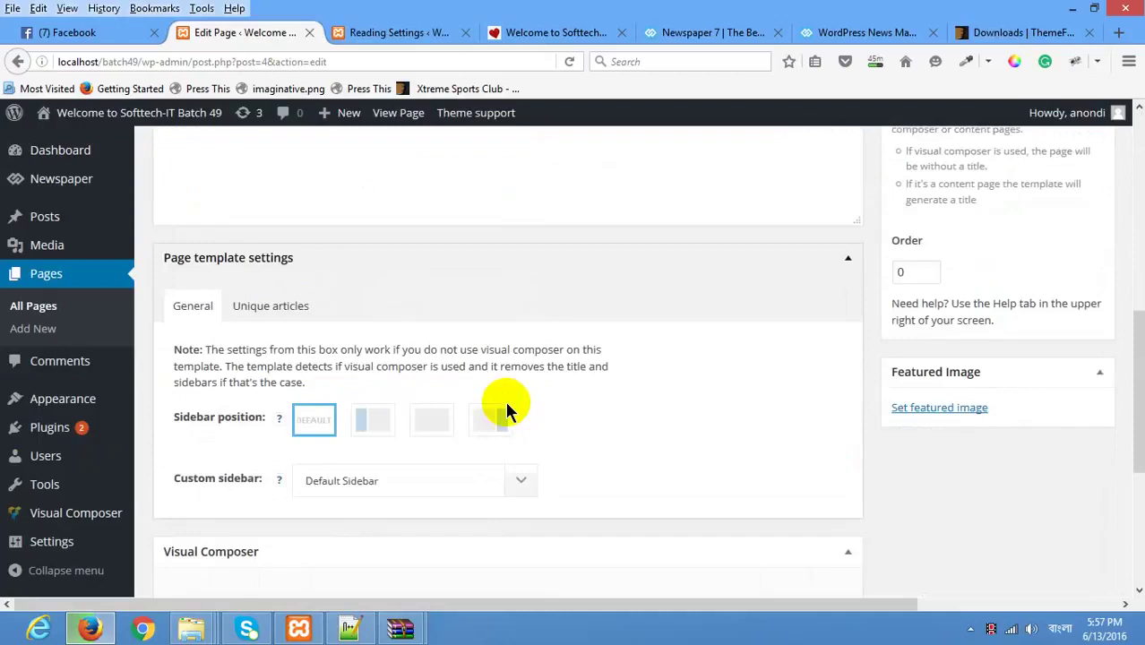
pyautogui.scroll(-3, 506, 404)
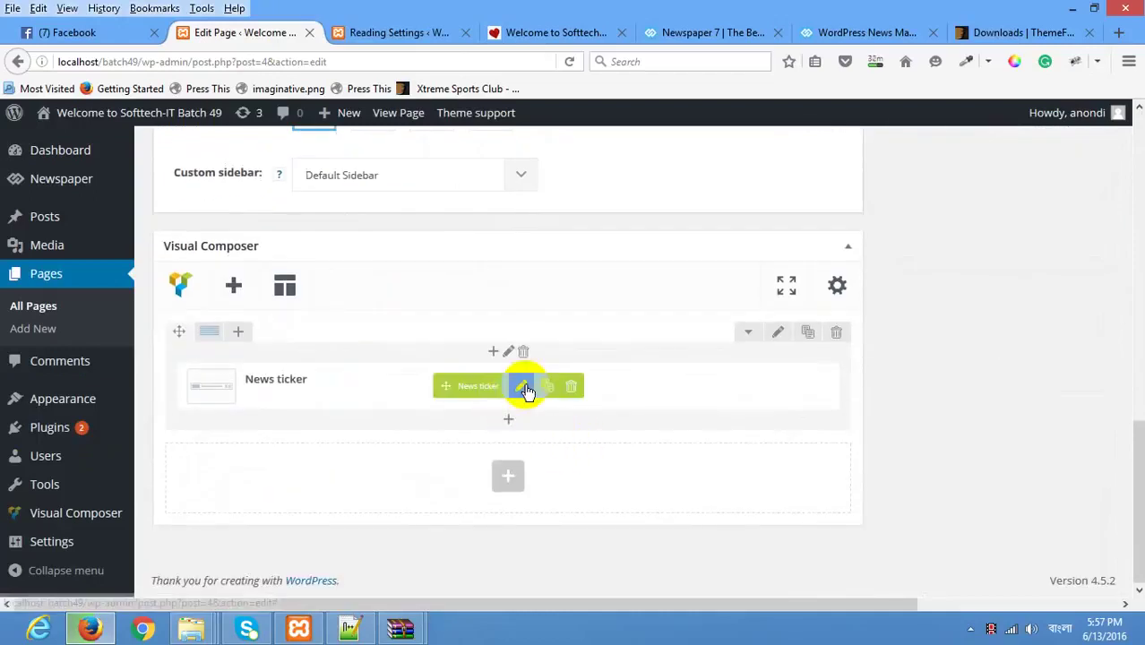
pyautogui.click(525, 387)
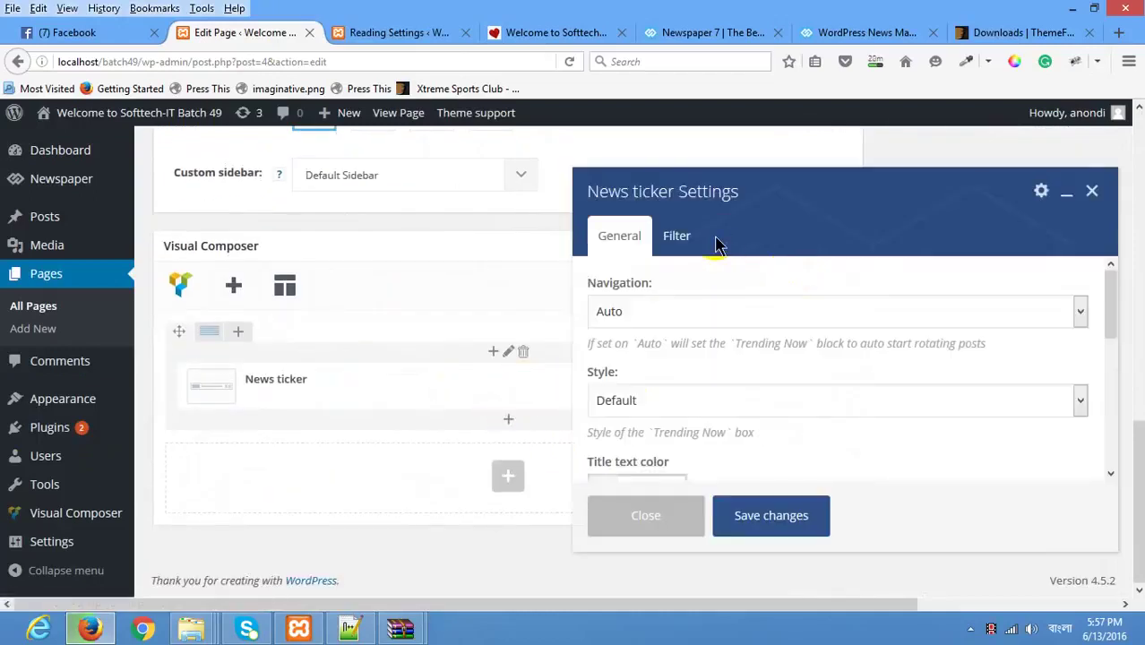
# Step: Try the Featured category filter for the news ticker, return it to All categories, and look through the sort order options
pyautogui.click(677, 236)
pyautogui.scroll(-1, 677, 402)
pyautogui.click(717, 373)
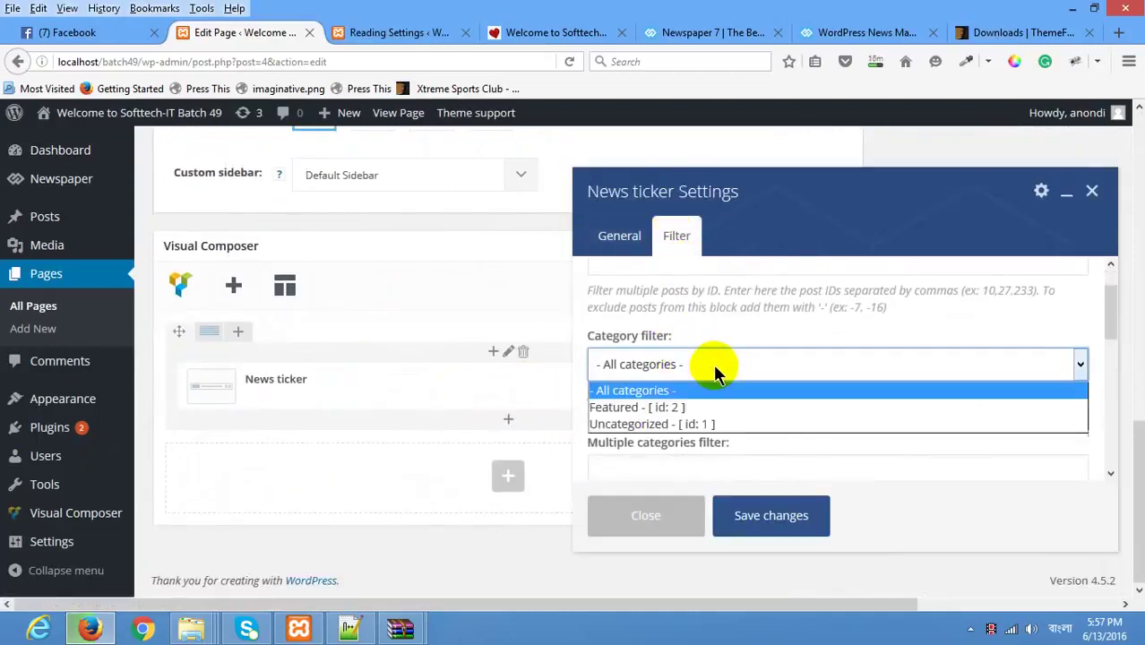
pyautogui.click(673, 407)
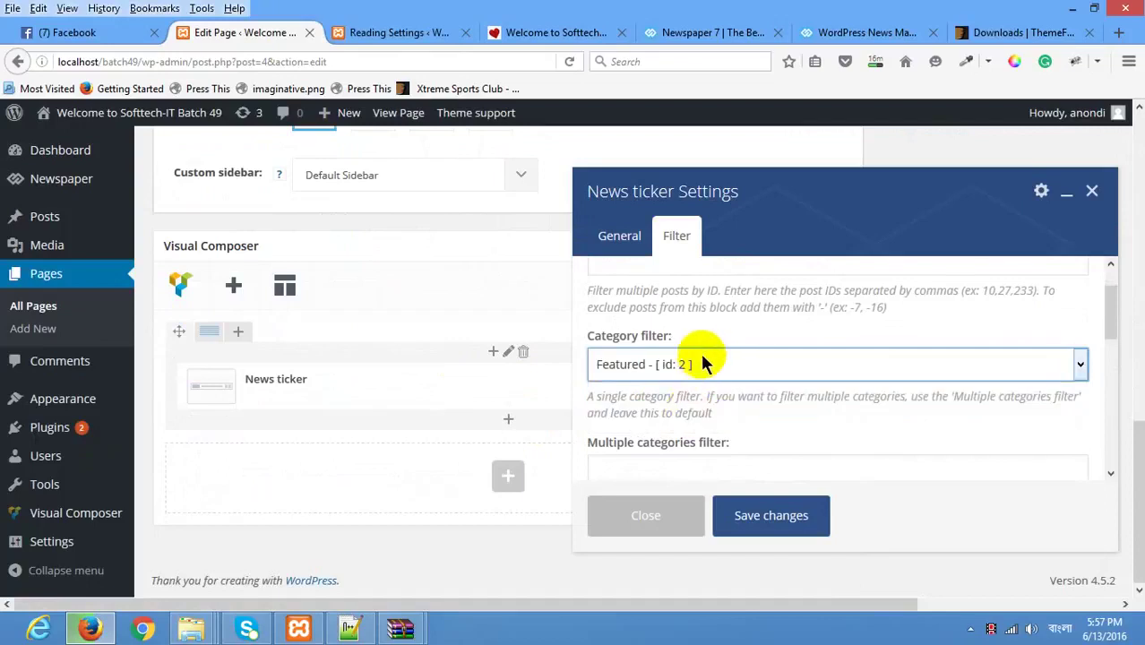
pyautogui.click(701, 367)
pyautogui.click(677, 391)
pyautogui.scroll(-4, 685, 410)
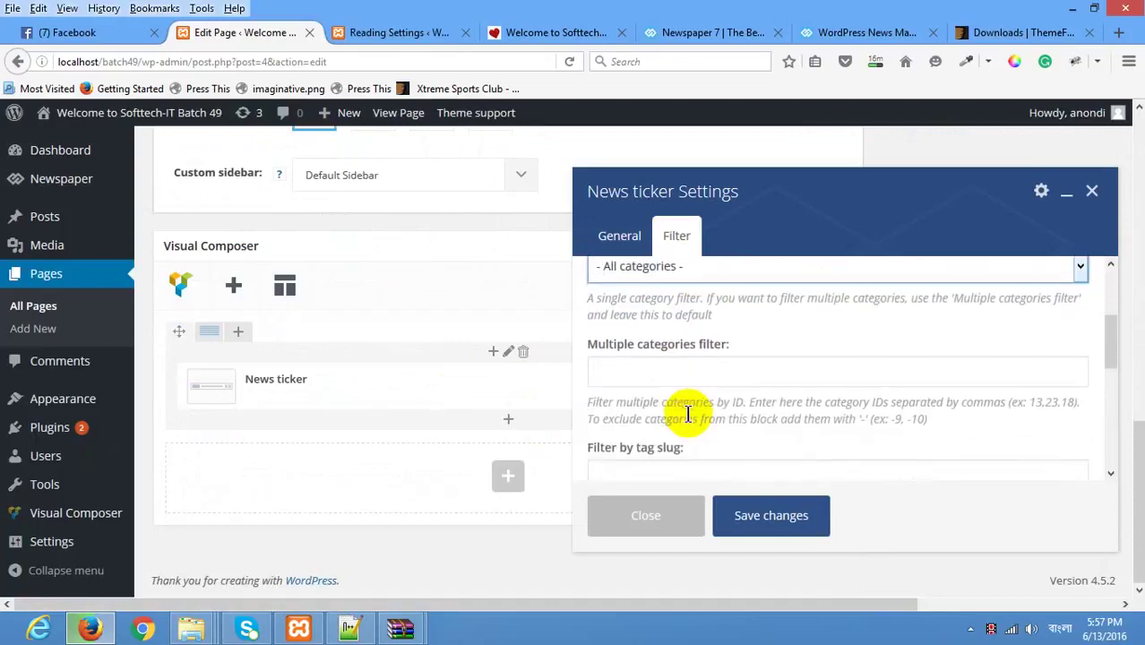
pyautogui.scroll(-4, 670, 402)
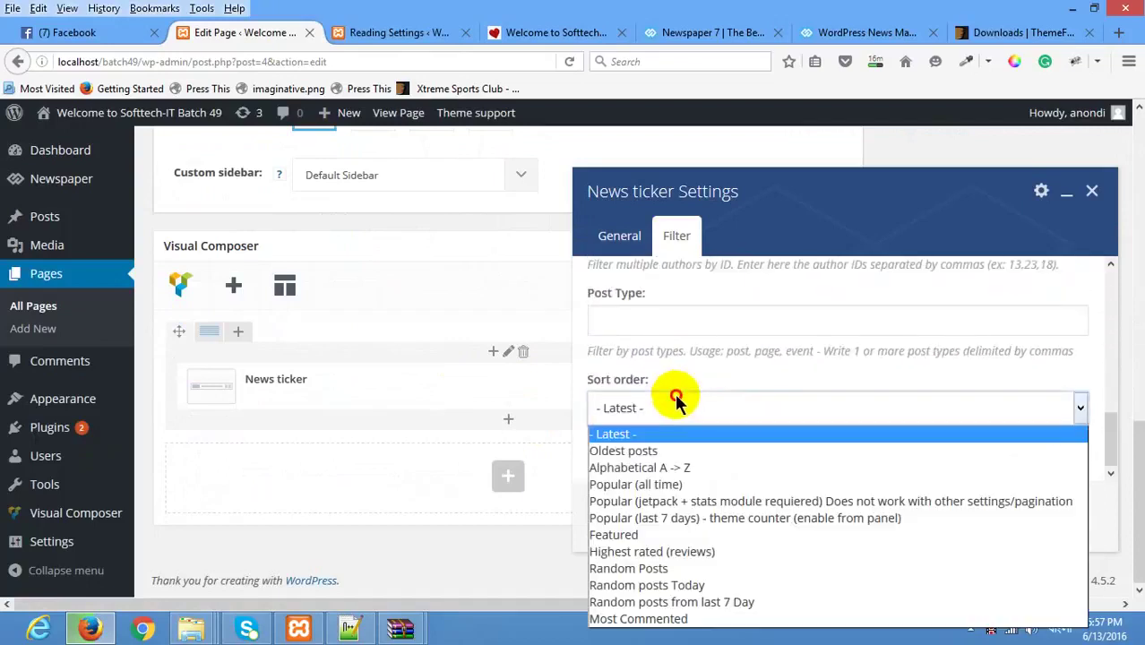
pyautogui.click(676, 405)
pyautogui.click(703, 344)
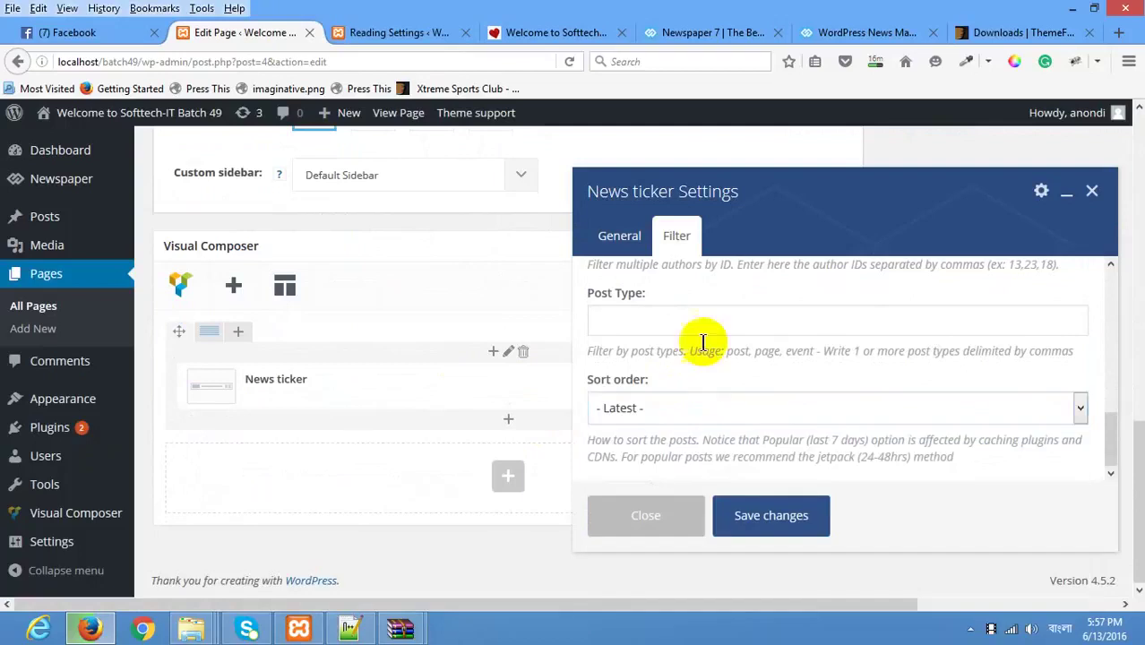
# Step: Set the news ticker's style to Style 2, save its settings and update the Home page
pyautogui.click(632, 237)
pyautogui.scroll(-2, 708, 403)
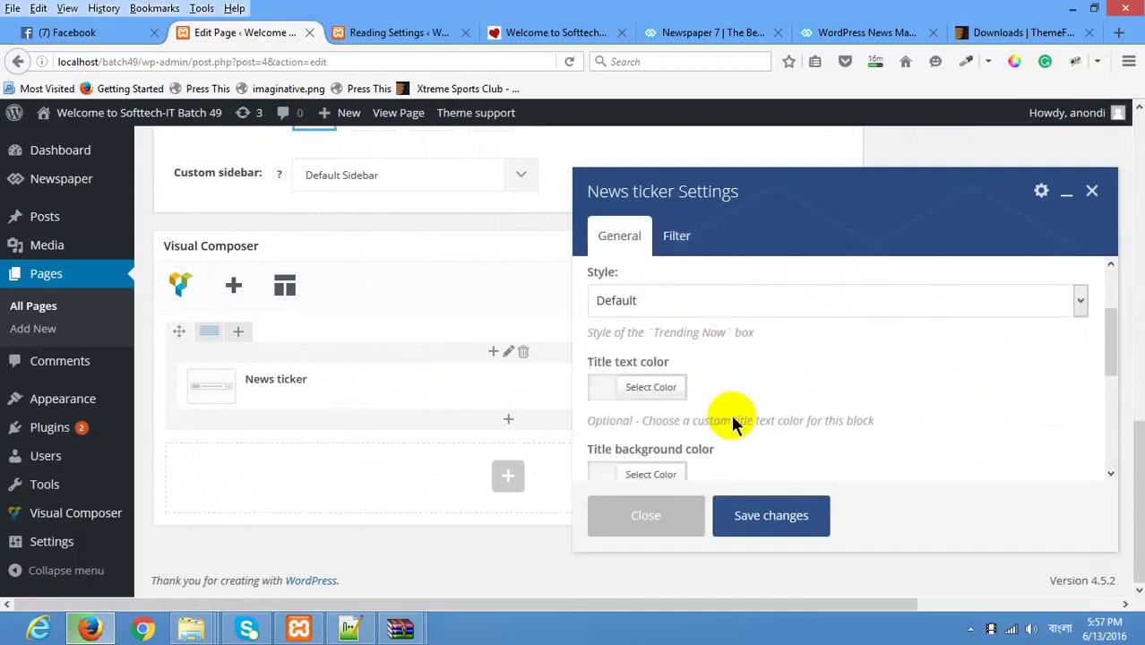
pyautogui.click(743, 305)
pyautogui.click(682, 341)
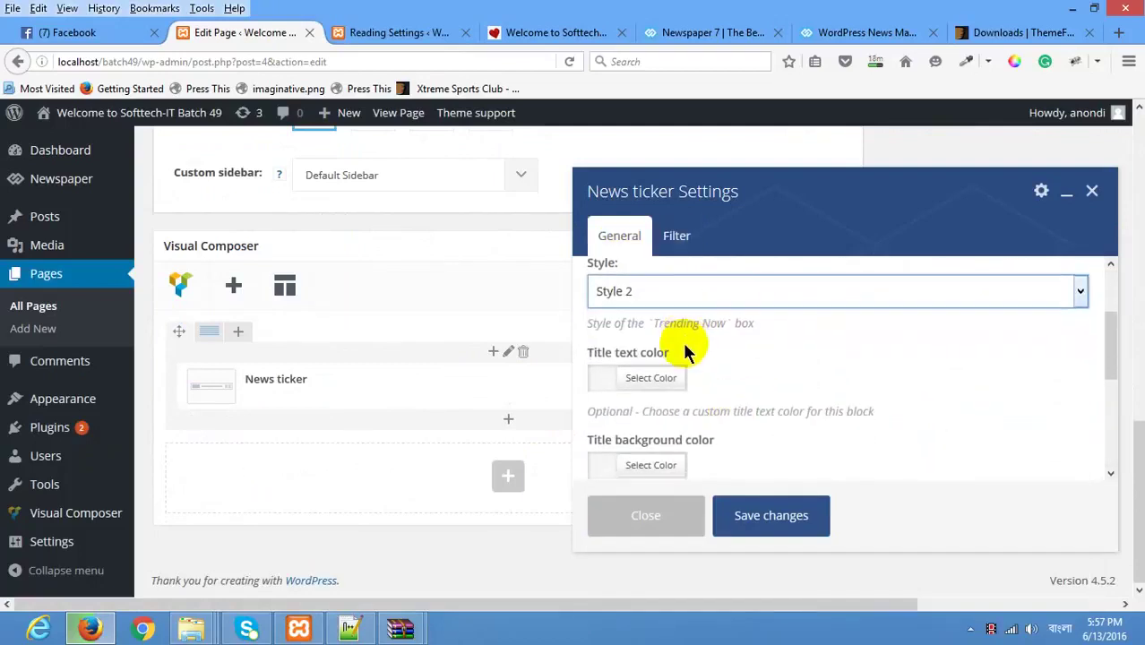
pyautogui.scroll(-4, 694, 359)
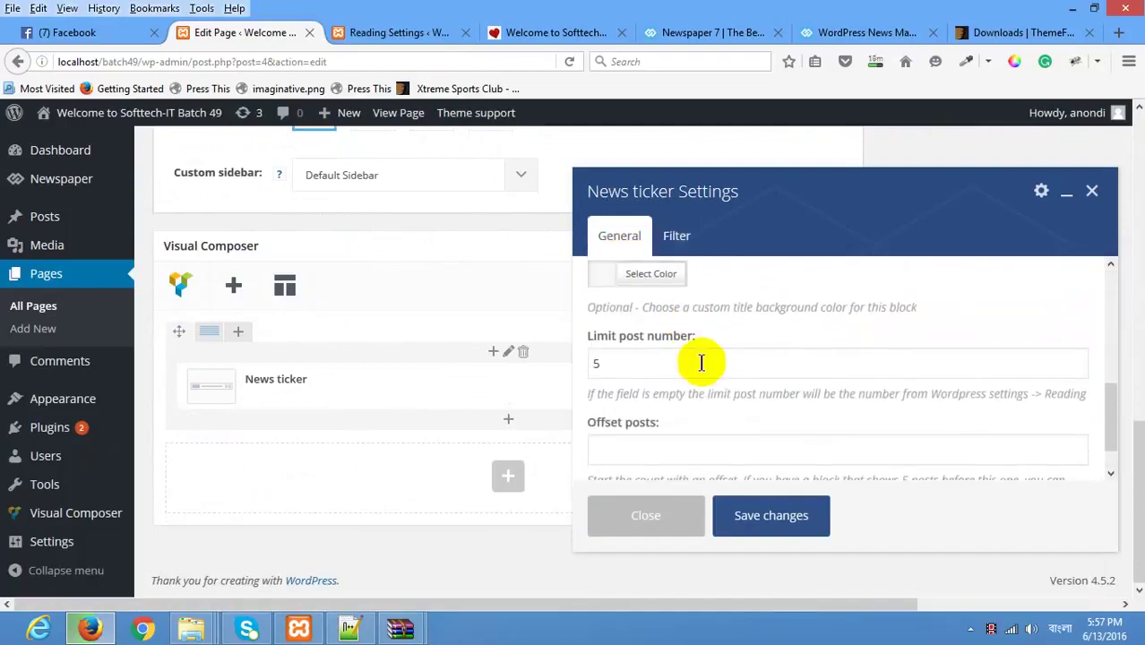
pyautogui.click(759, 508)
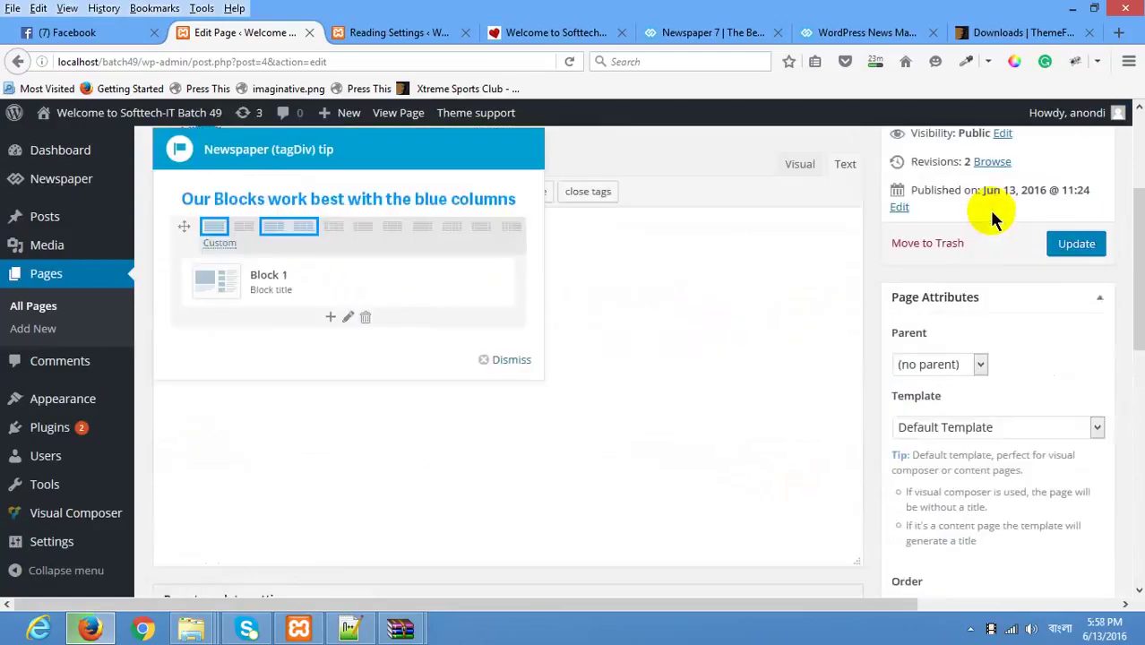
pyautogui.scroll(3, 992, 215)
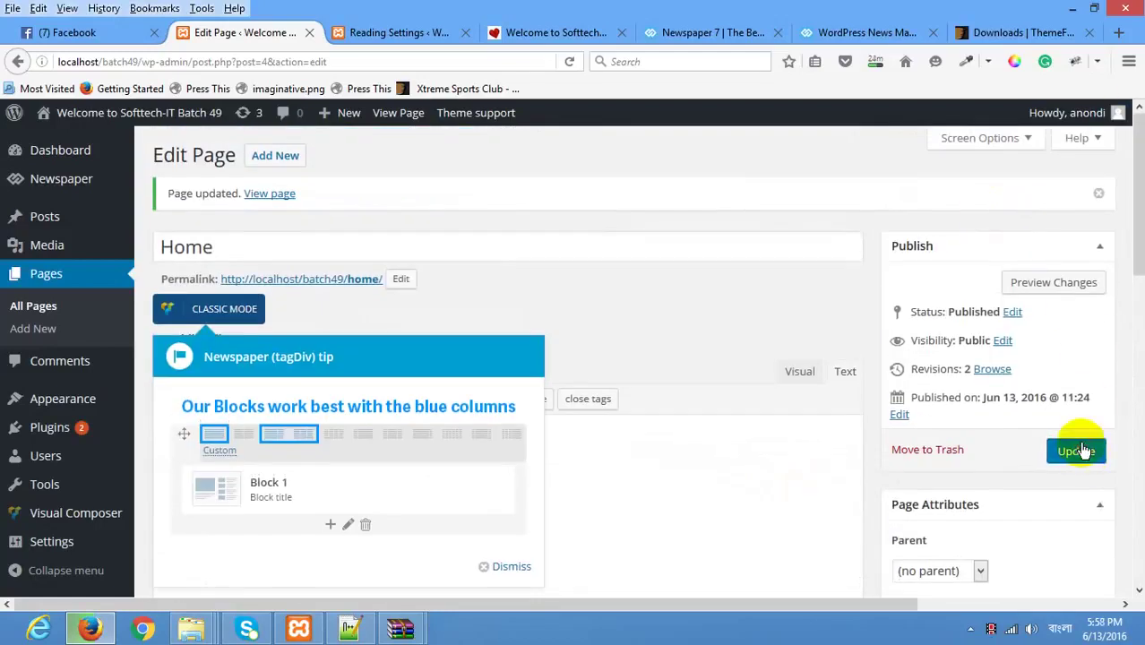
pyautogui.click(1081, 451)
# Step: Reload the site's front page and examine the restyled news ticker
pyautogui.click(394, 32)
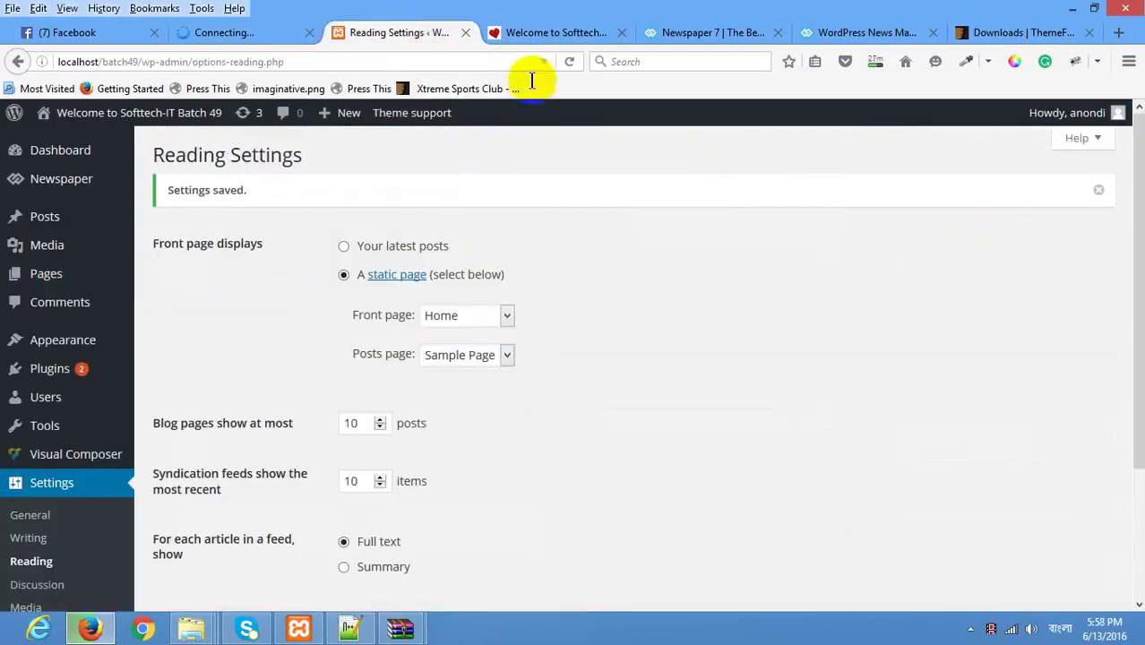
pyautogui.click(511, 32)
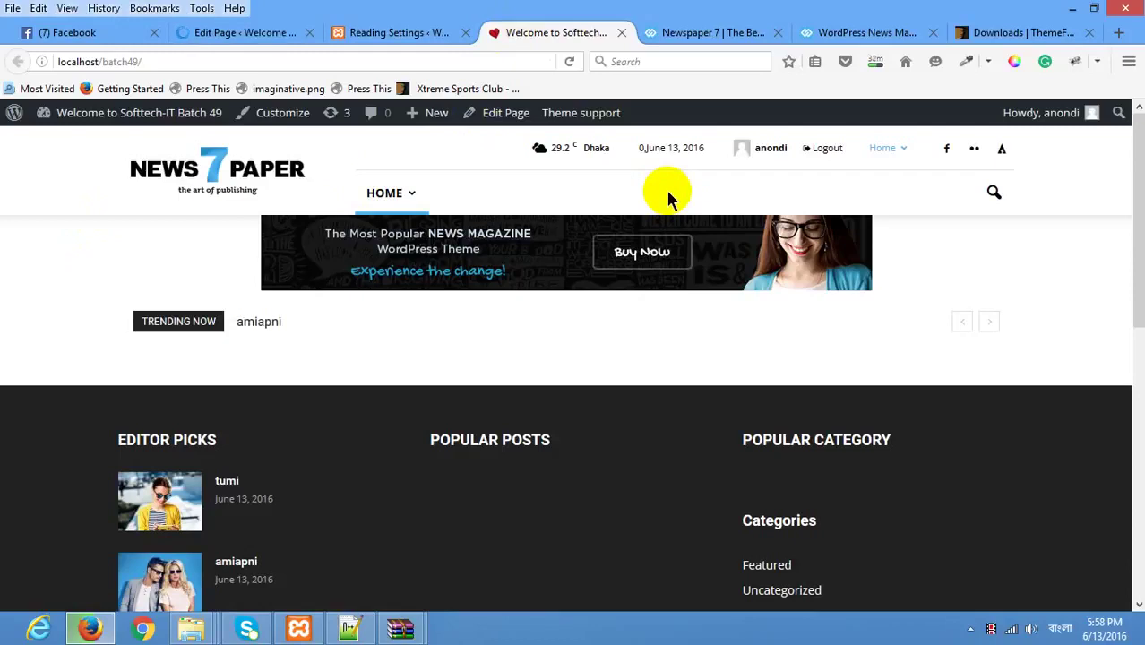
pyautogui.rightClick(16, 261)
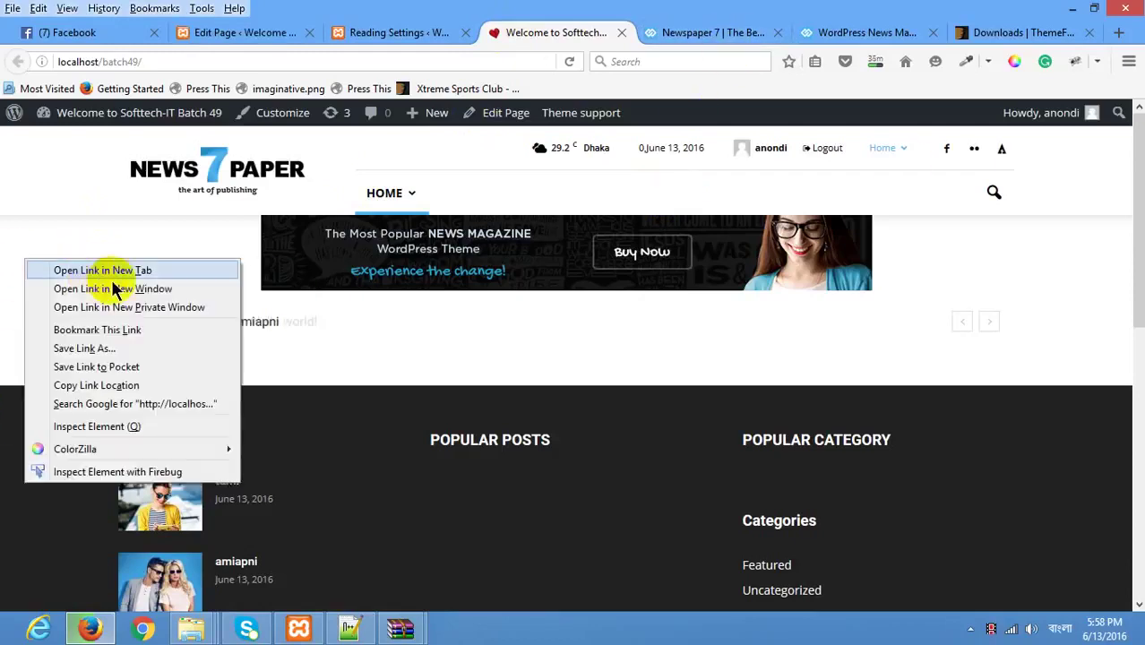
pyautogui.click(440, 424)
pyautogui.rightClick(442, 422)
pyautogui.click(557, 217)
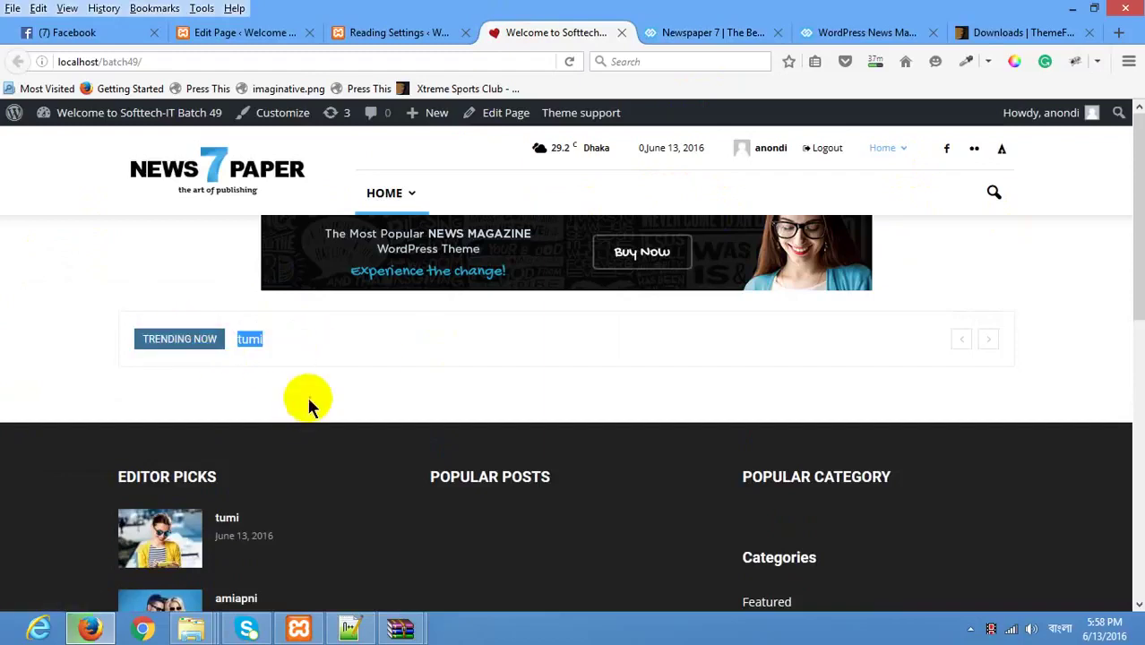
# Step: Compare the trending ticker on the Newspaper demo with the one on the local front page, including its navigation arrows
pyautogui.click(693, 36)
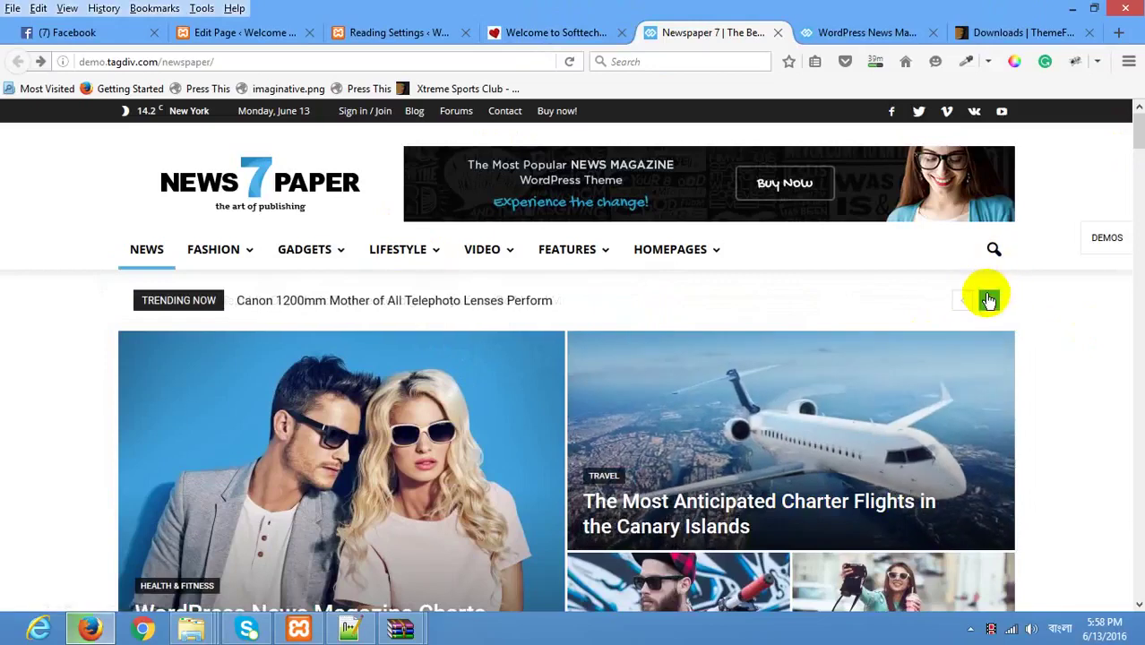
pyautogui.click(423, 32)
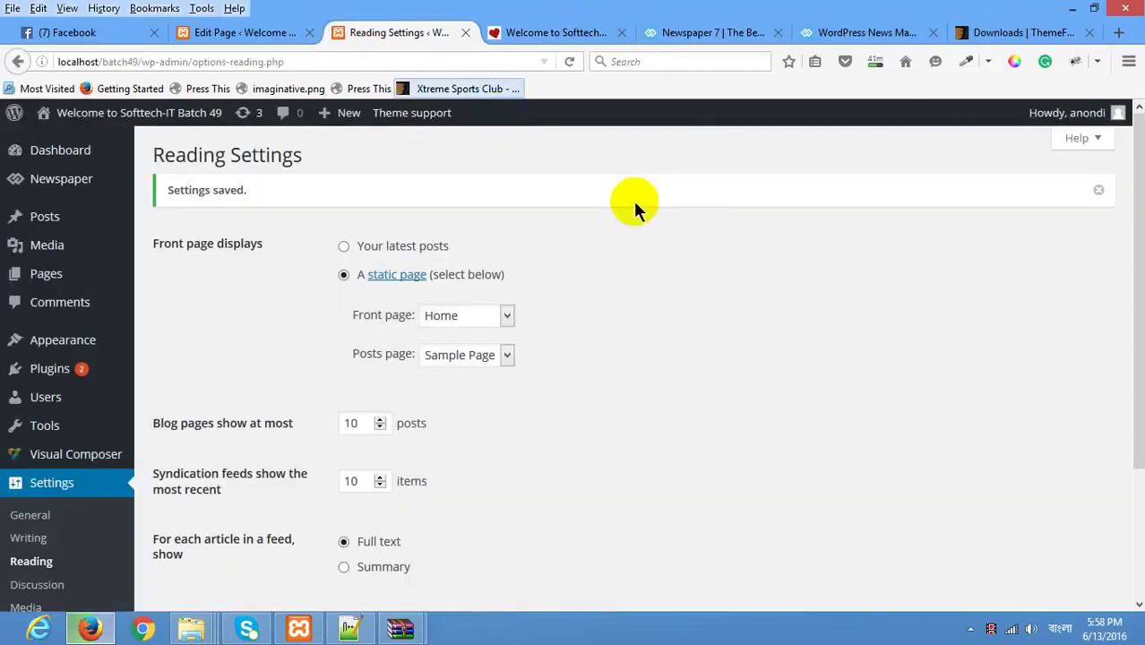
pyautogui.click(542, 31)
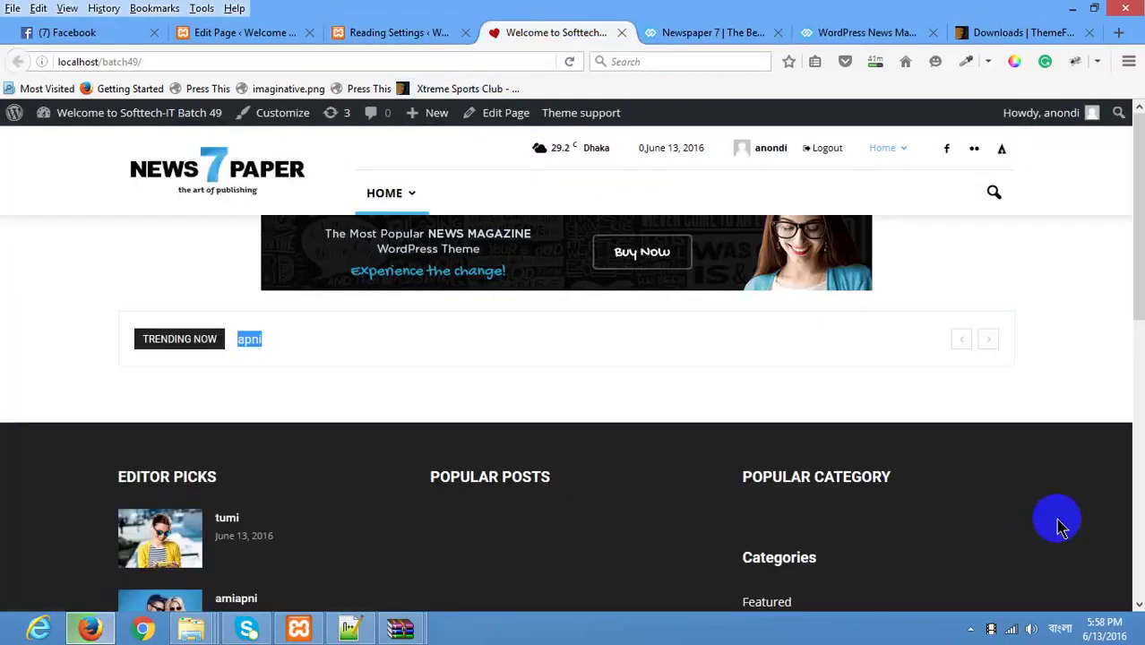
pyautogui.doubleClick(961, 349)
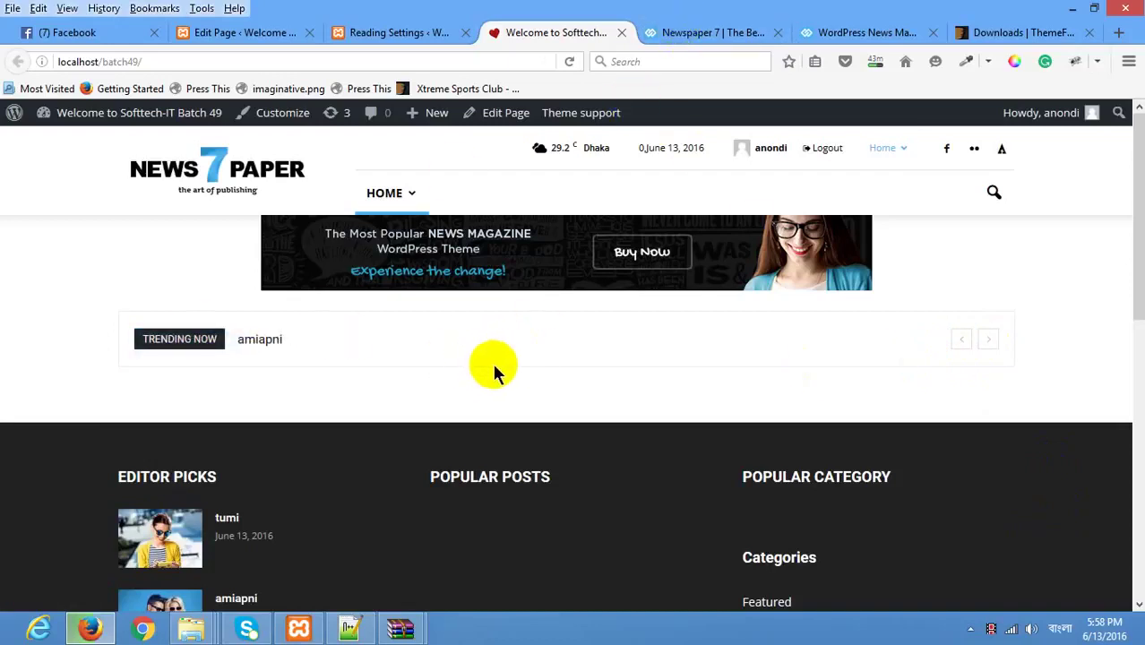
pyautogui.click(699, 34)
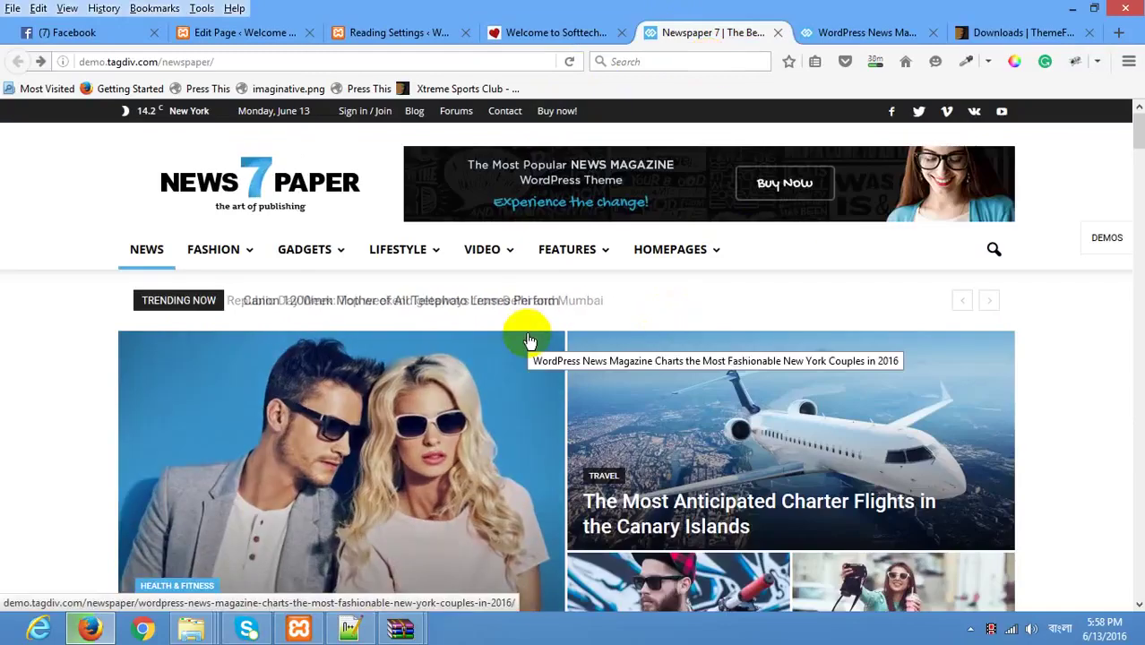
pyautogui.moveTo(573, 306); pyautogui.dragTo(461, 244)
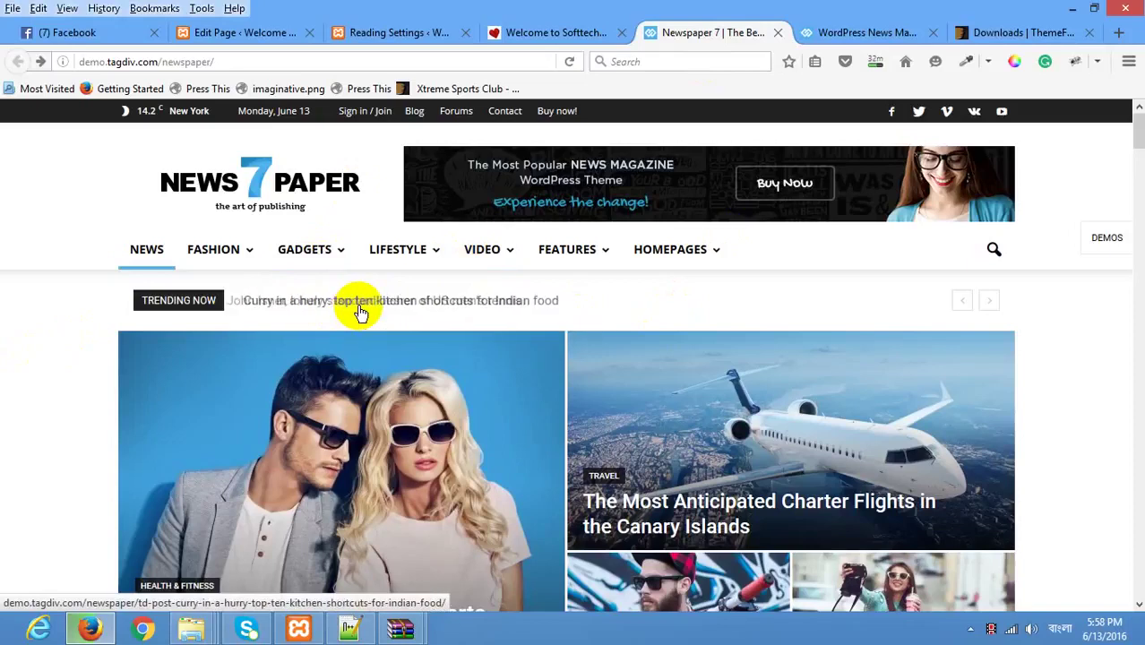
# Step: Examine the layout of the large image post grid below the trending ticker on the Newspaper demo
pyautogui.click(448, 32)
pyautogui.click(236, 33)
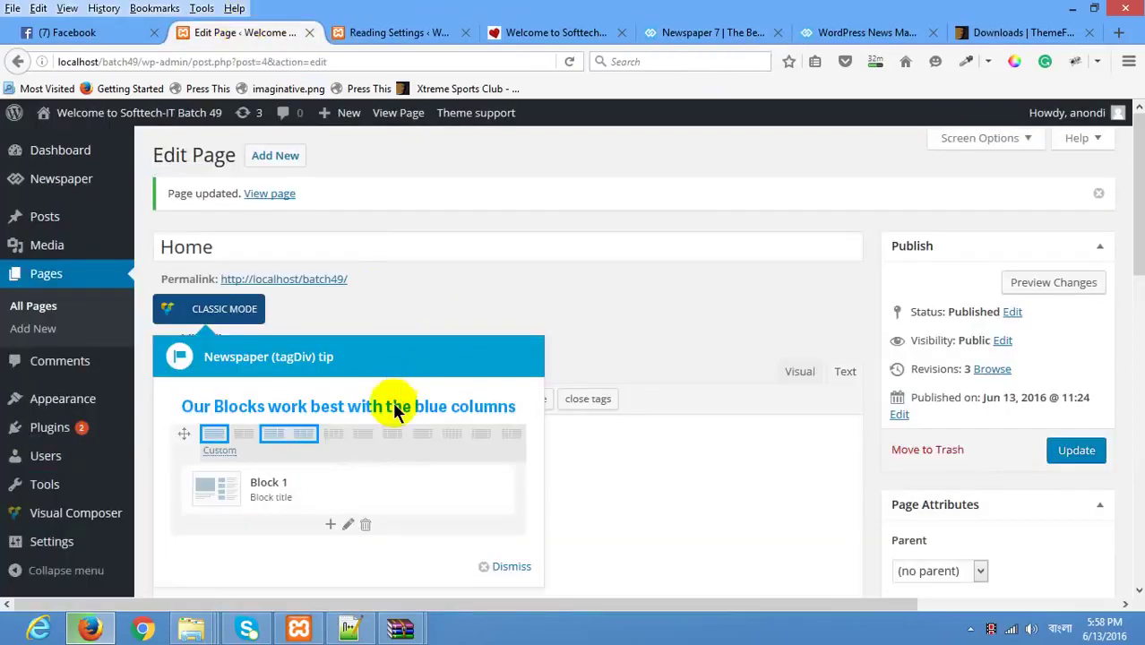
pyautogui.scroll(-2, 473, 116)
pyautogui.click(555, 32)
pyautogui.click(714, 34)
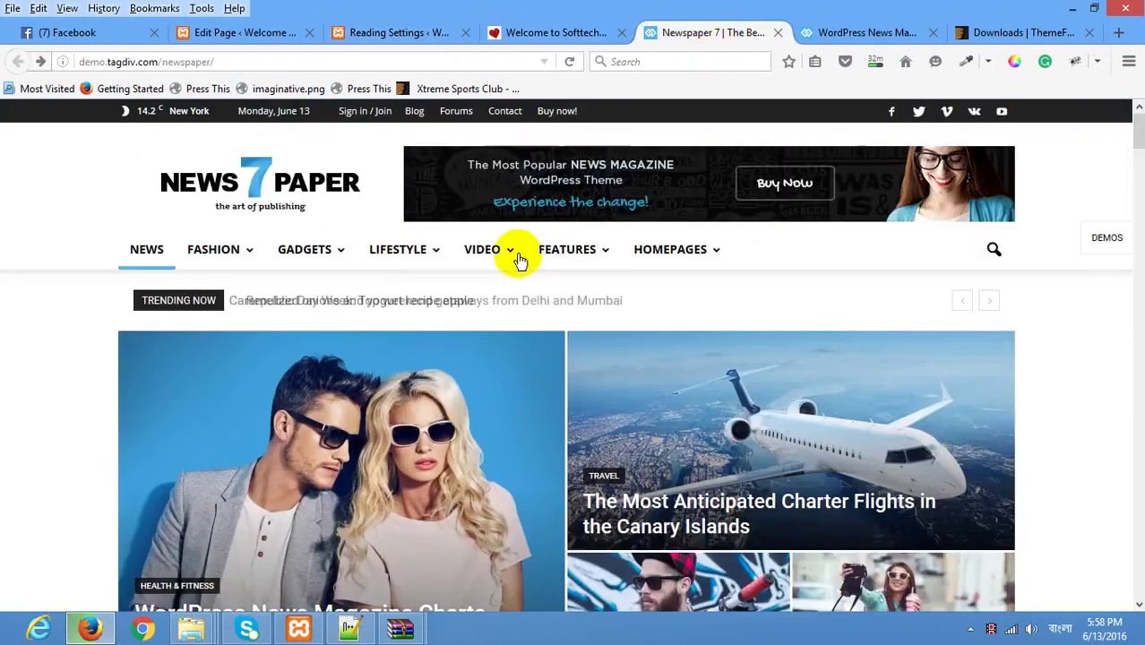
pyautogui.scroll(-2, 520, 264)
pyautogui.scroll(2, 582, 501)
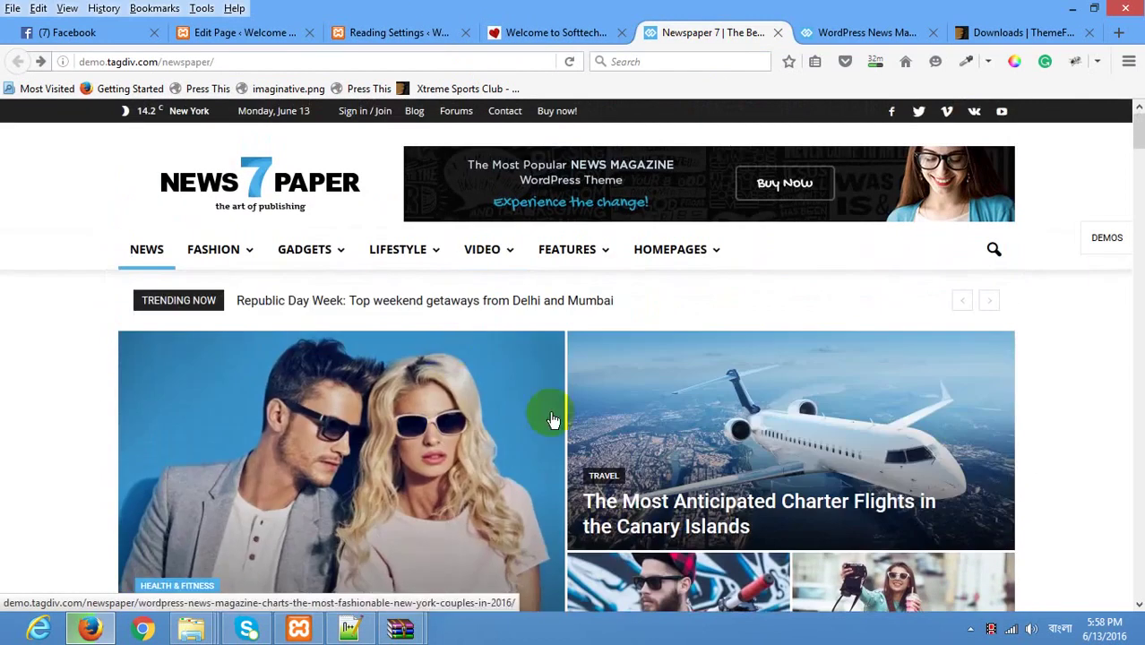
pyautogui.scroll(-2, 400, 413)
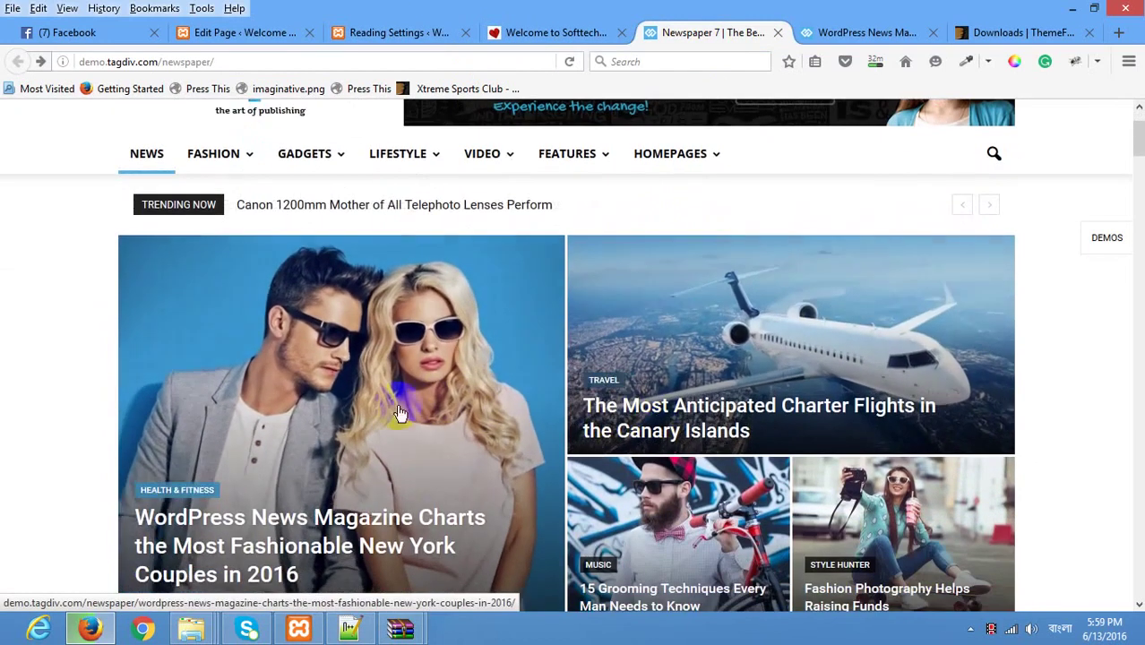
pyautogui.scroll(-2, 780, 421)
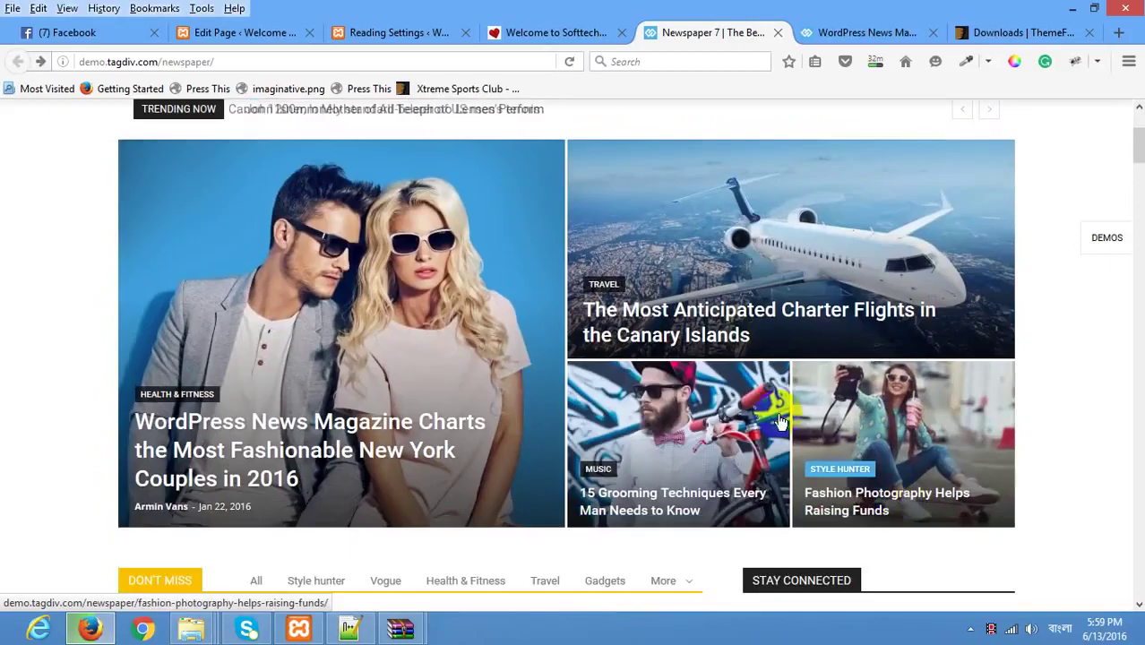
# Step: Return to the Home page's editor, open Visual Composer's element library and search it for "bl"
pyautogui.click(416, 32)
pyautogui.click(260, 33)
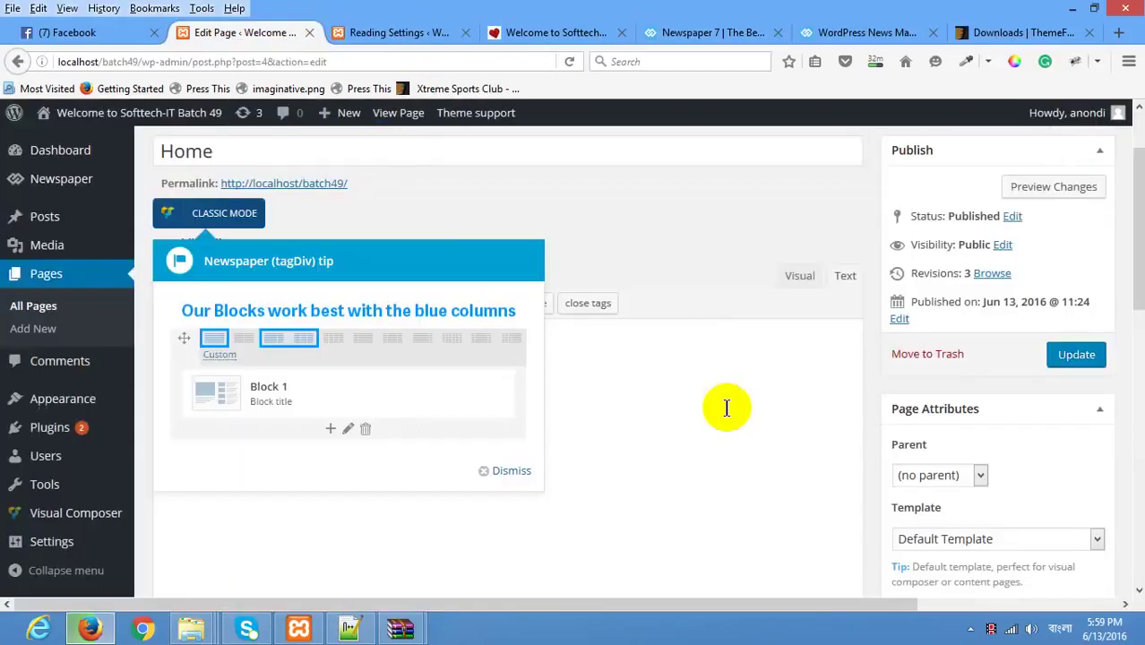
pyautogui.scroll(-8, 554, 399)
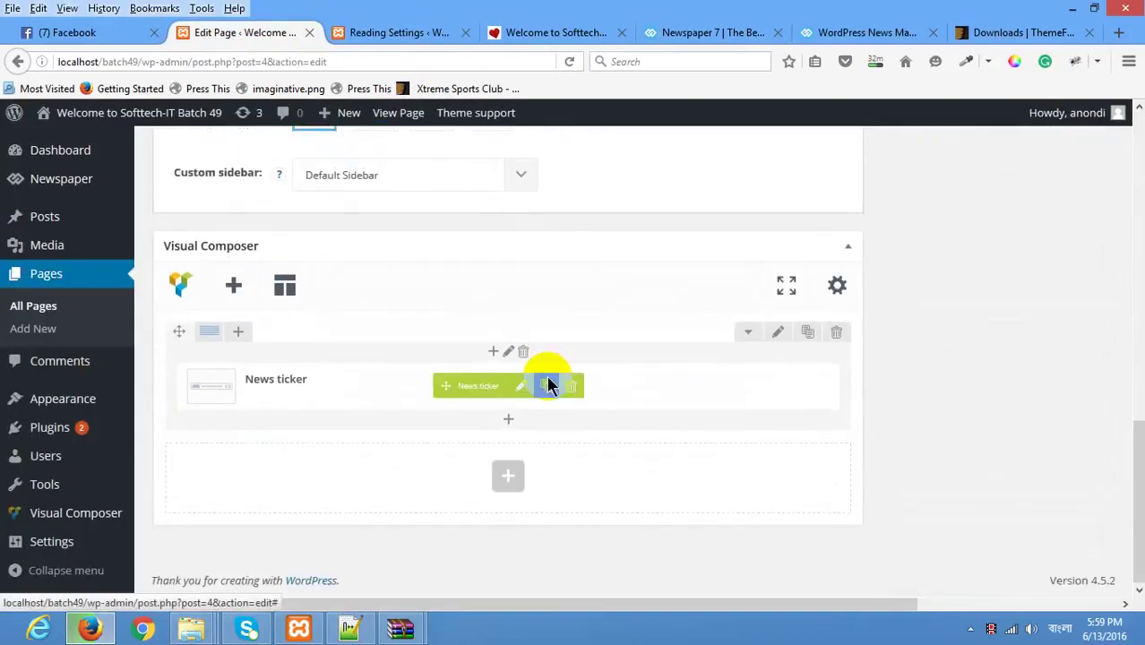
pyautogui.click(233, 291)
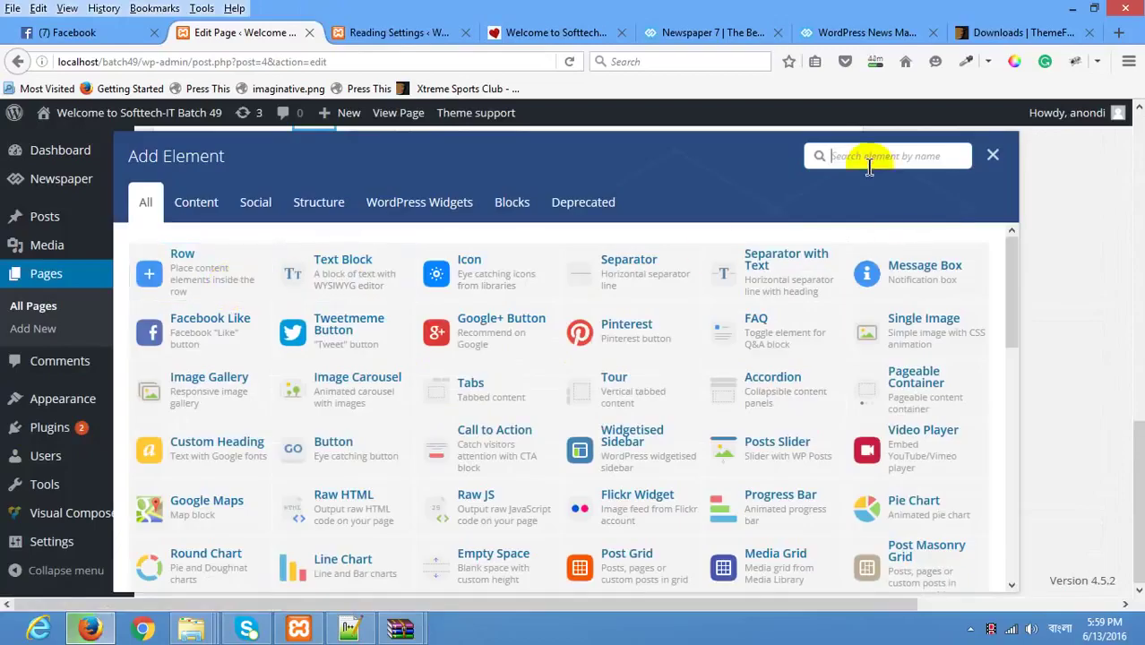
pyautogui.write('pos')
pyautogui.press('BackSpace')
pyautogui.press('BackSpace')
pyautogui.press('BackSpace')
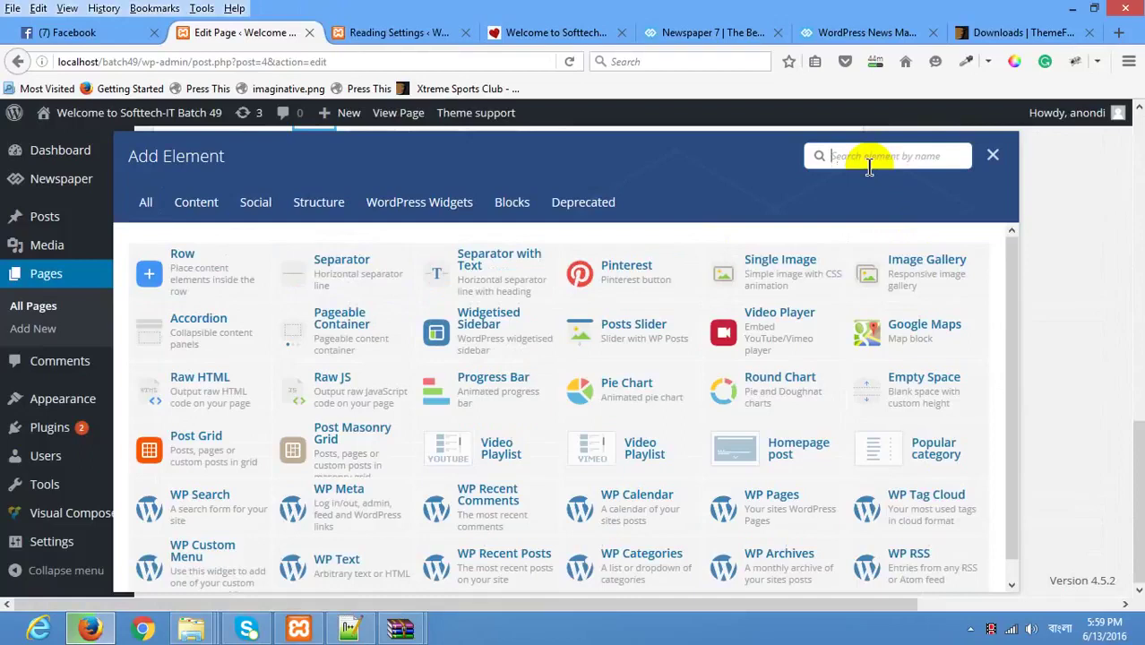
pyautogui.write('bl')
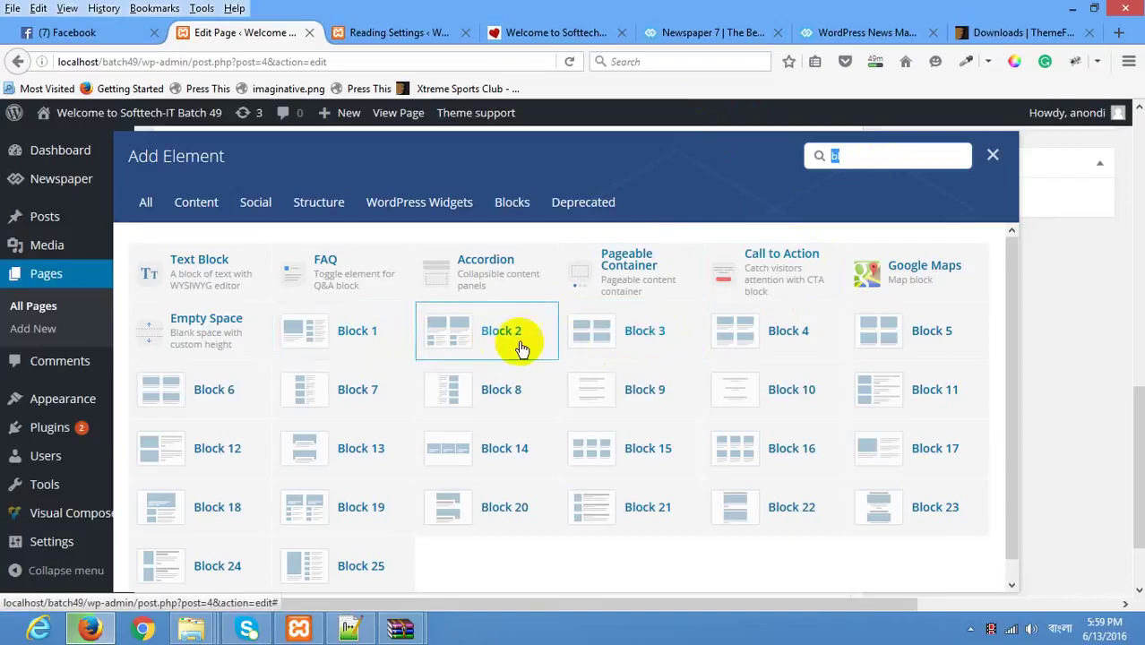
pyautogui.scroll(-1, 681, 421)
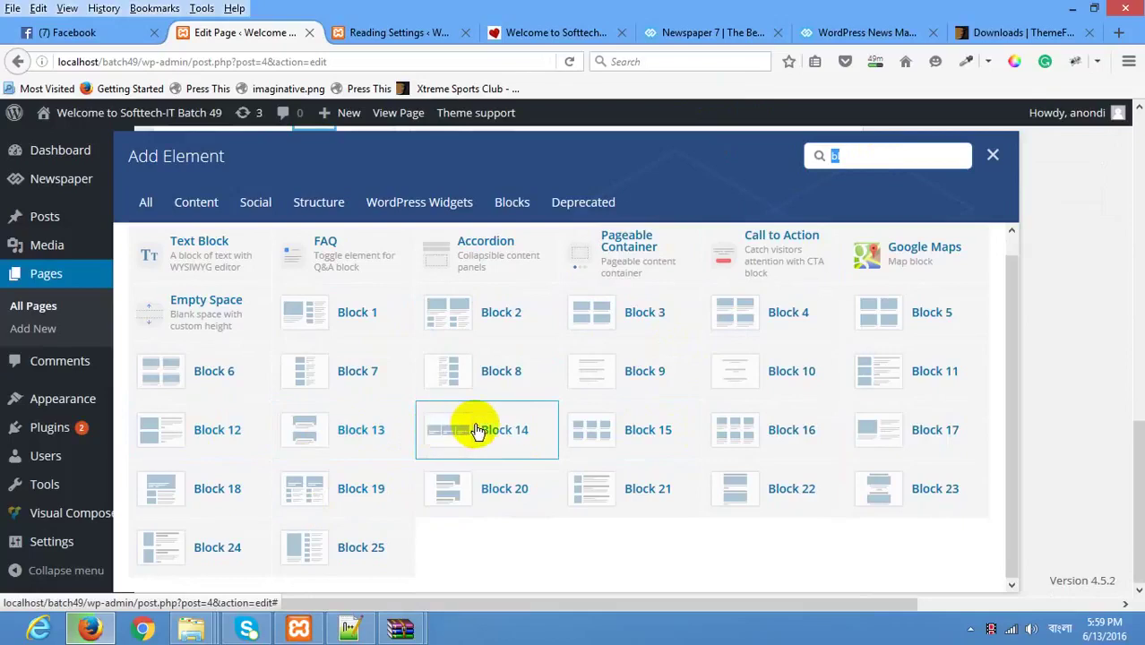
pyautogui.write('bl')
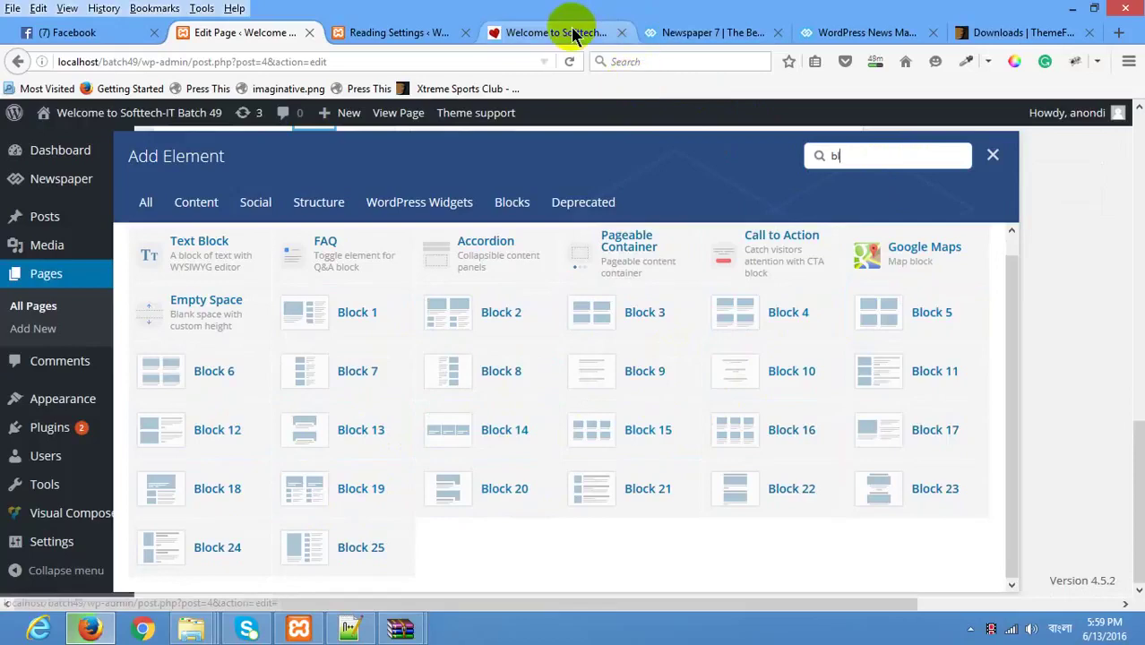
# Step: Check the post grid on the Newspaper demo and add a Big Grid 3 element below the news ticker on the Home page
pyautogui.click(695, 31)
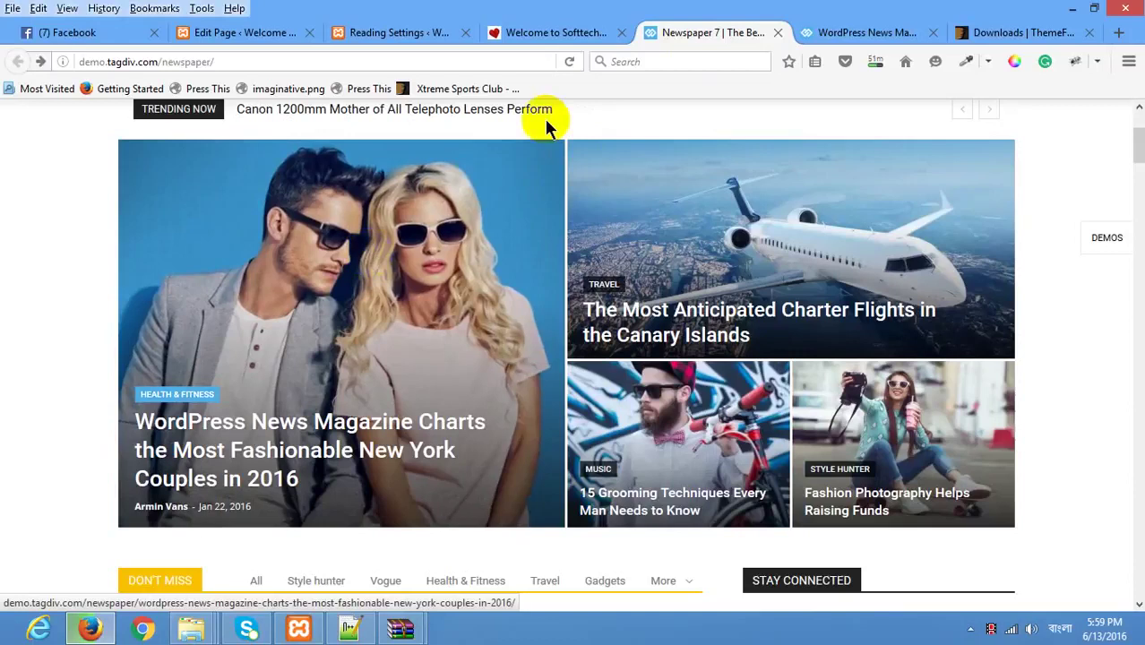
pyautogui.click(473, 34)
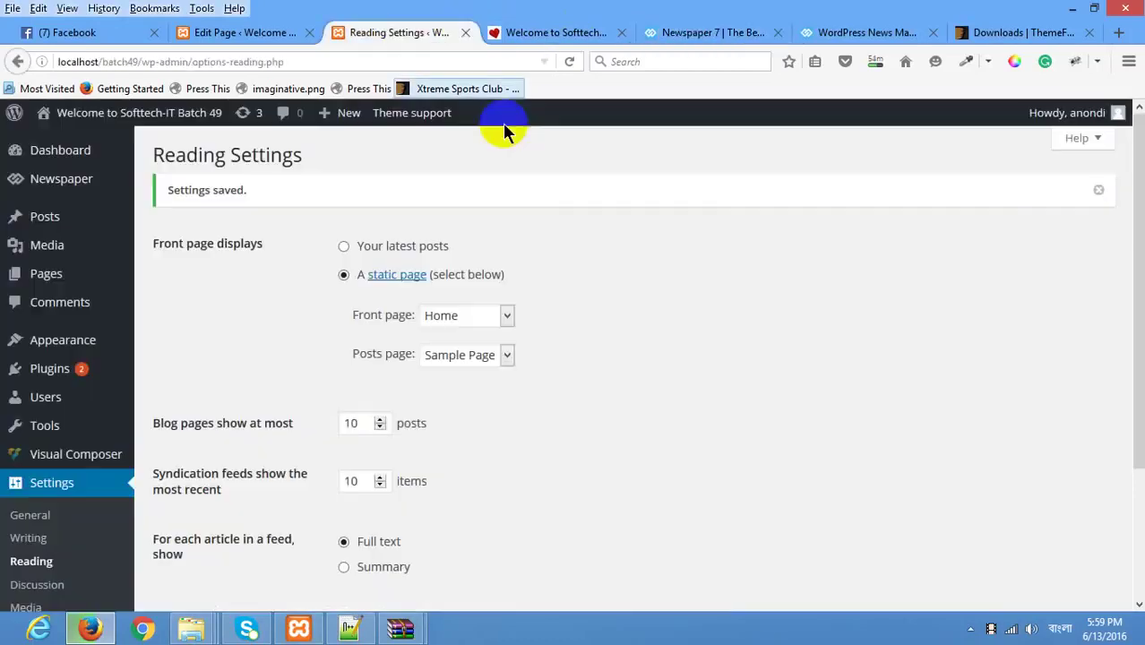
pyautogui.click(291, 33)
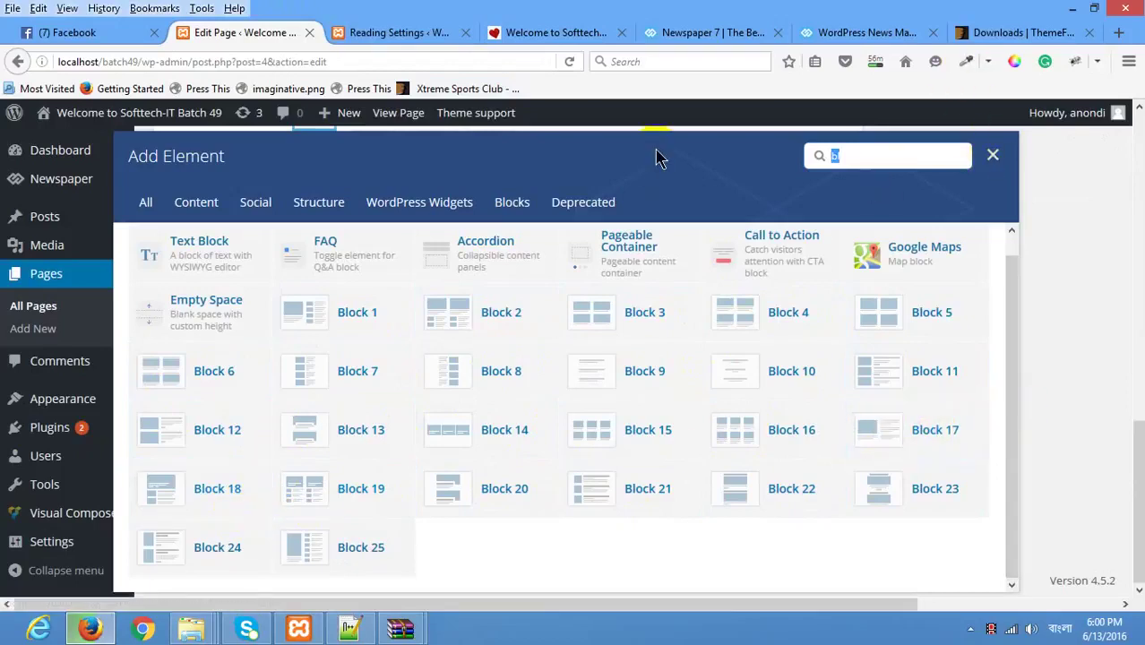
pyautogui.scroll(-3, 730, 323)
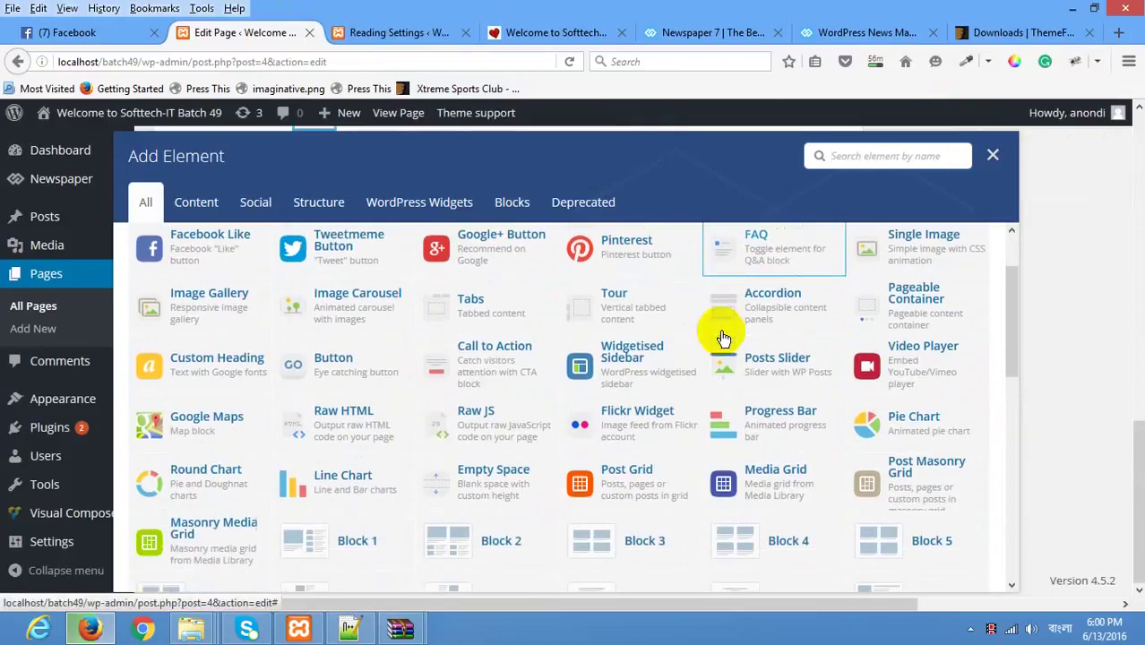
pyautogui.scroll(-2, 725, 320)
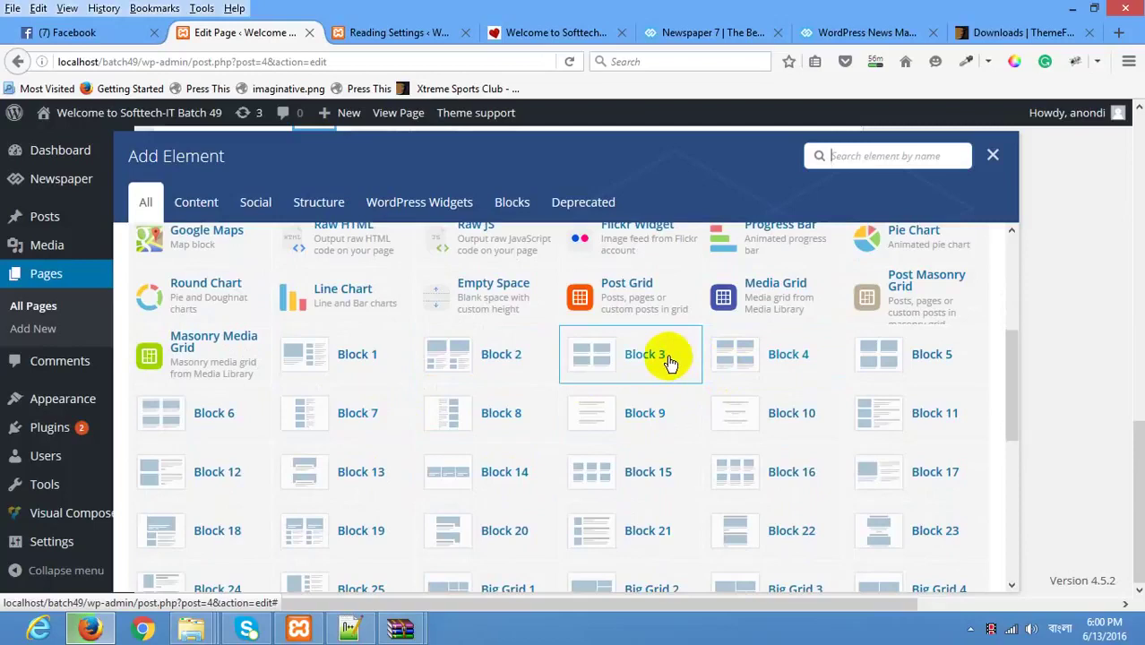
pyautogui.scroll(-2, 482, 418)
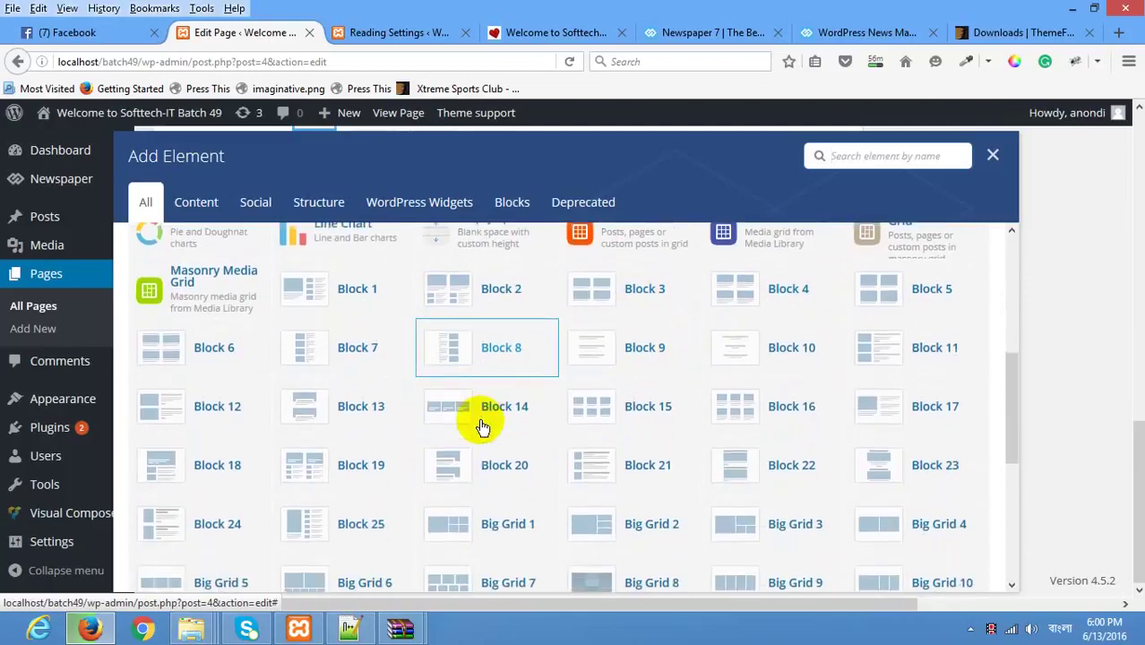
pyautogui.scroll(-3, 472, 428)
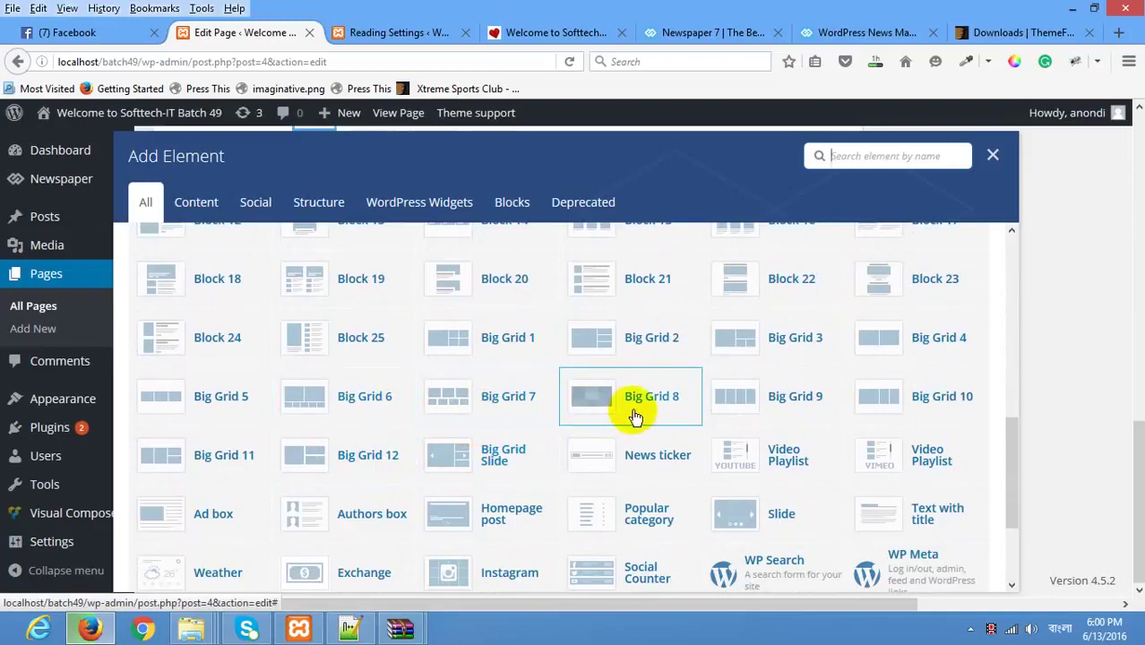
pyautogui.click(772, 345)
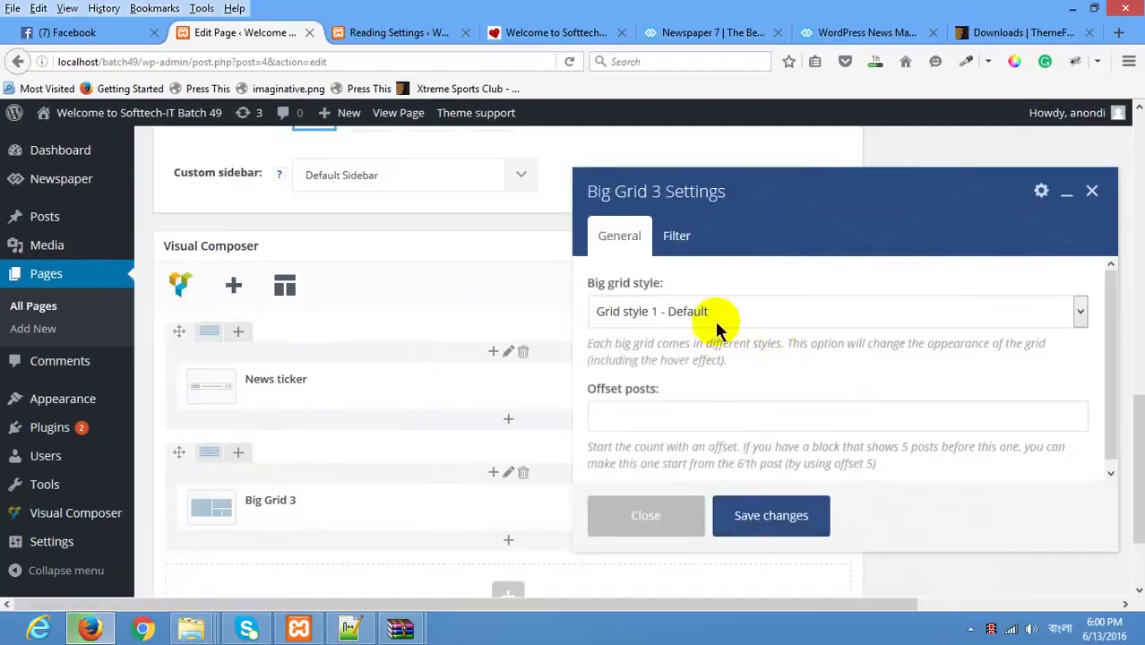
# Step: Examine the grid style, category filter and sort order options in the Big Grid 3 settings
pyautogui.click(725, 313)
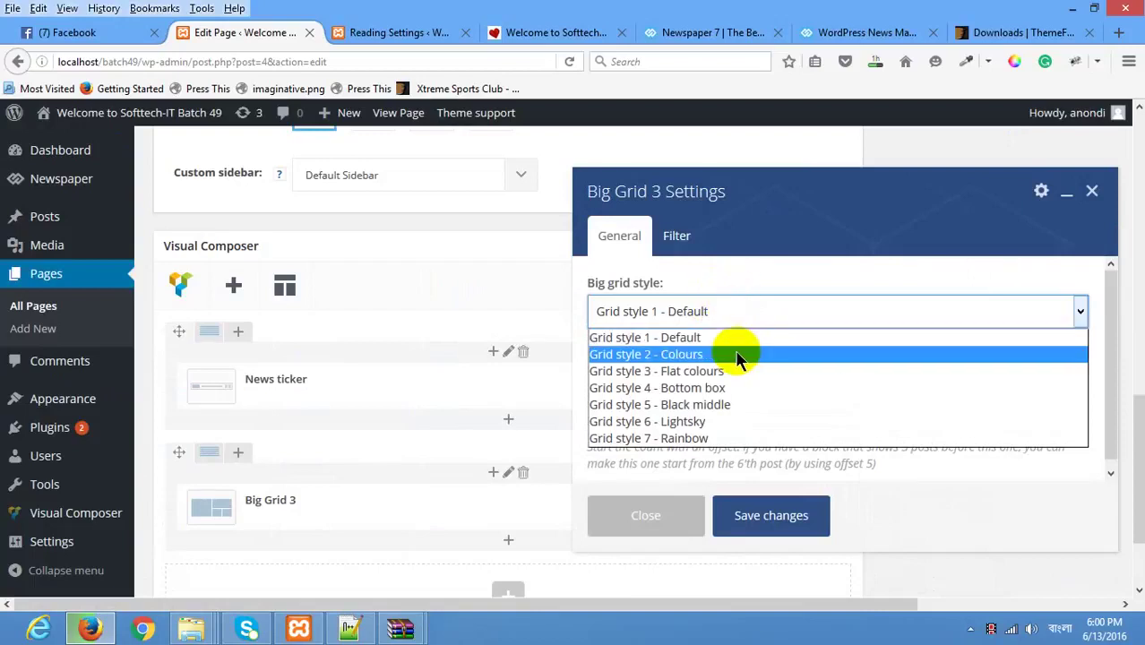
pyautogui.click(726, 304)
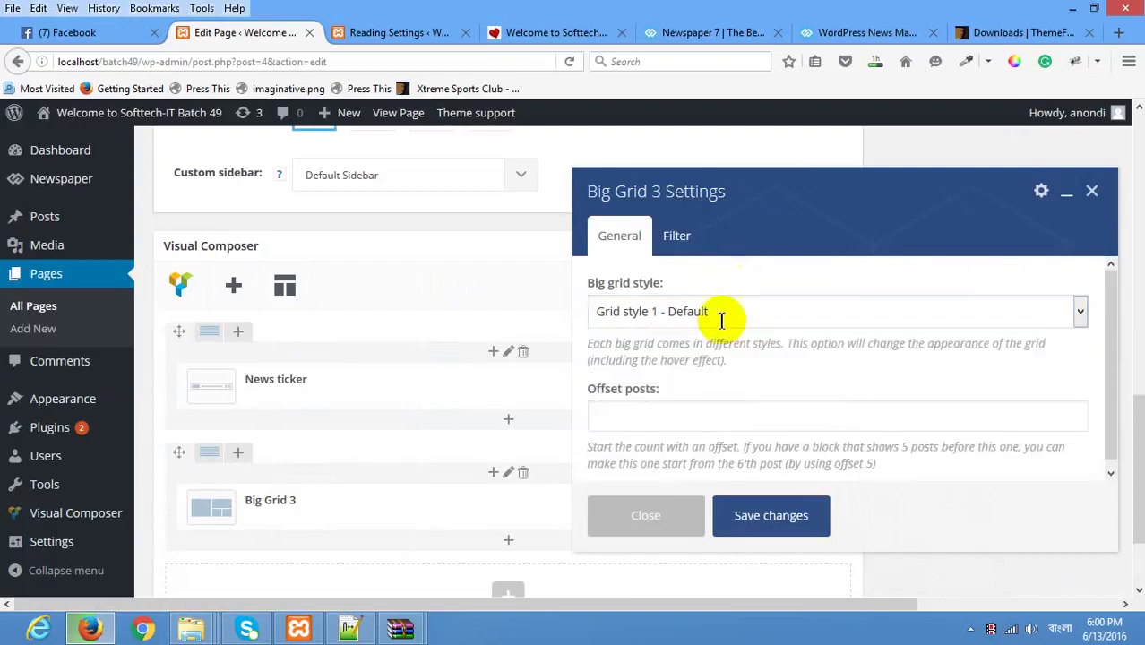
pyautogui.scroll(-2, 690, 399)
pyautogui.click(688, 234)
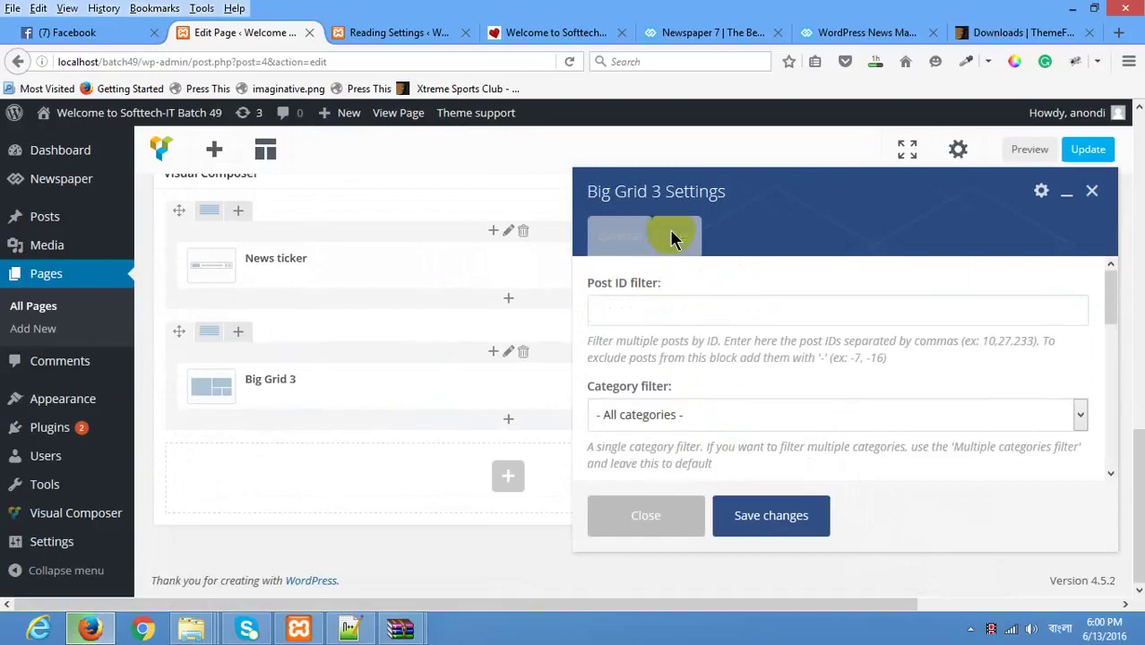
pyautogui.scroll(-2, 627, 430)
pyautogui.click(689, 315)
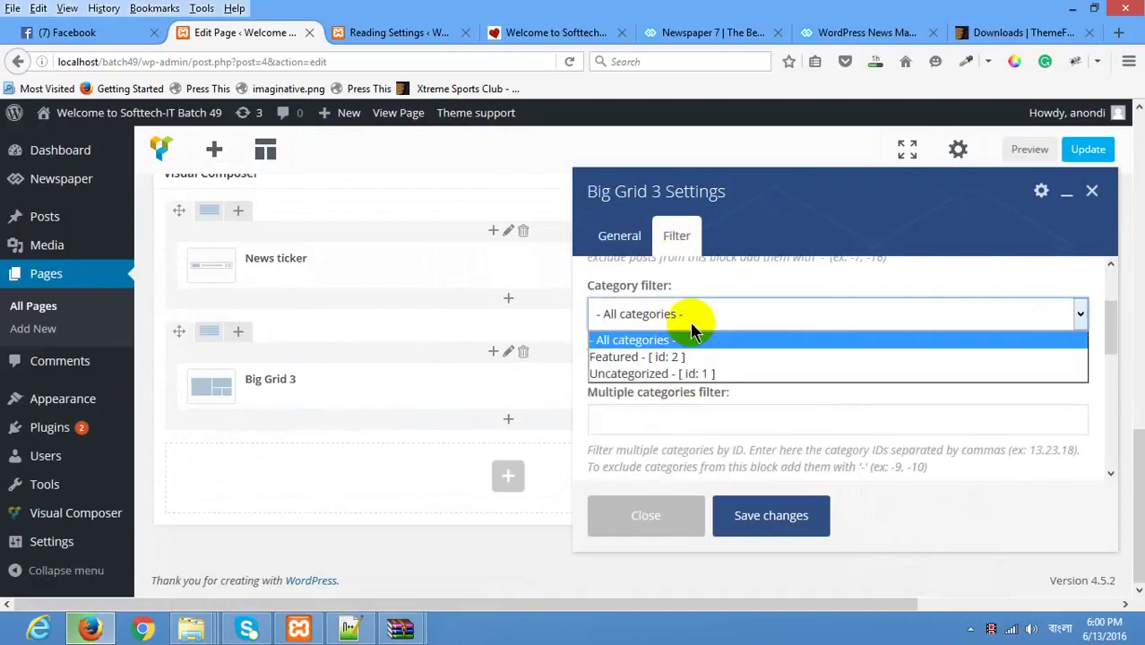
pyautogui.click(712, 278)
pyautogui.scroll(-5, 677, 337)
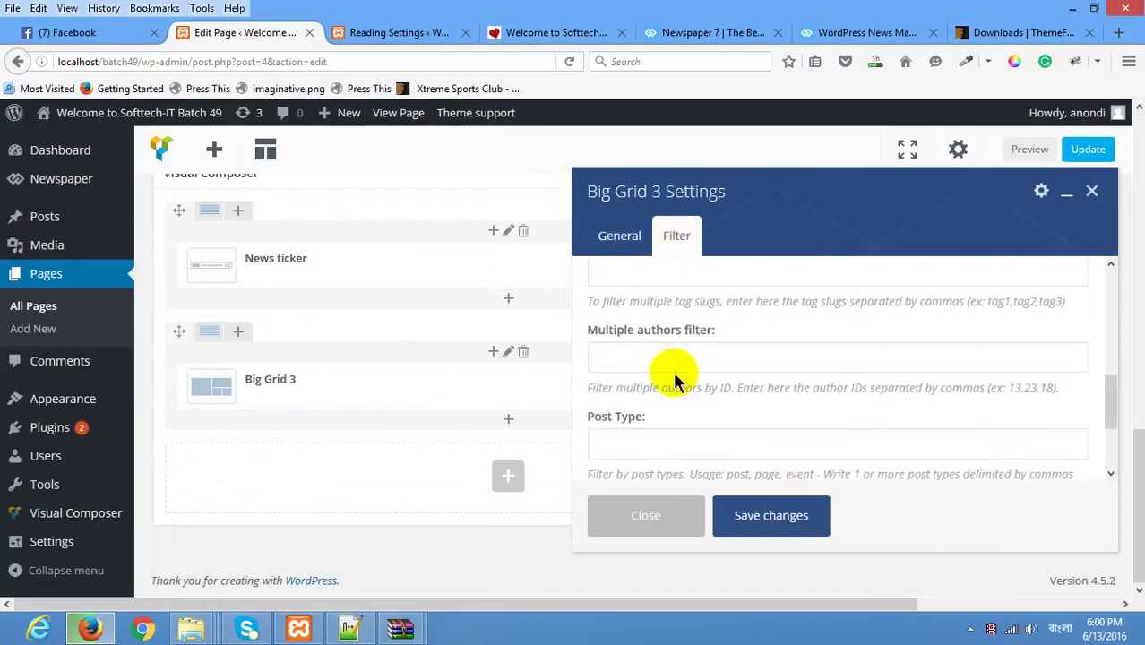
pyautogui.click(674, 395)
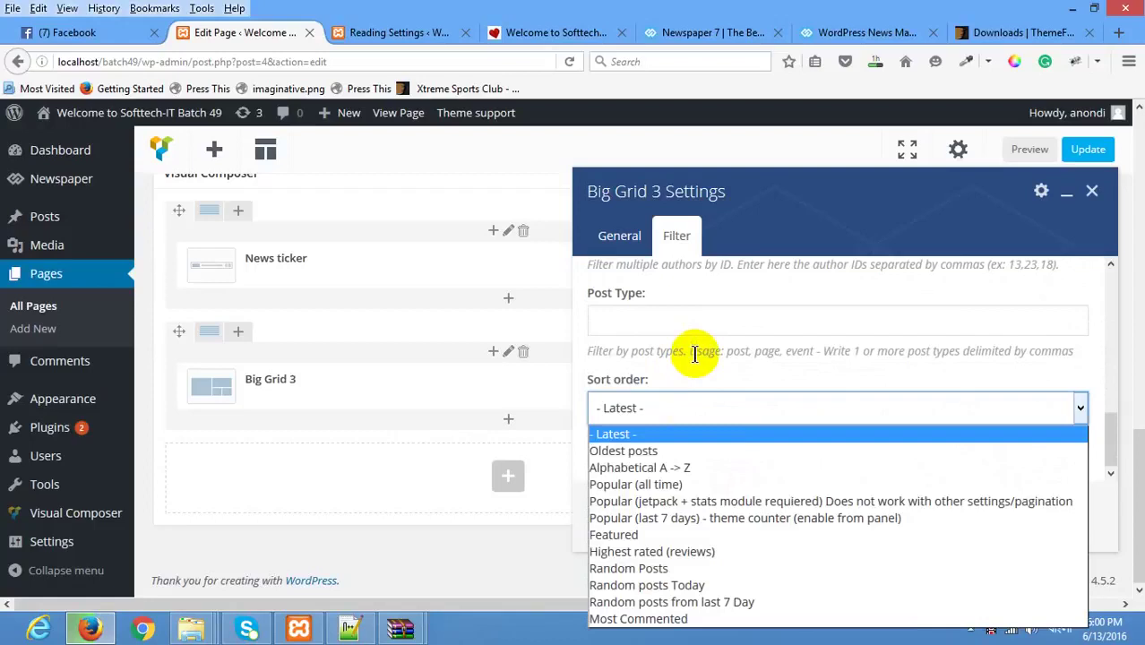
pyautogui.click(627, 353)
# Step: Save the Big Grid 3 settings and update the Home page
pyautogui.click(768, 526)
pyautogui.scroll(15, 929, 359)
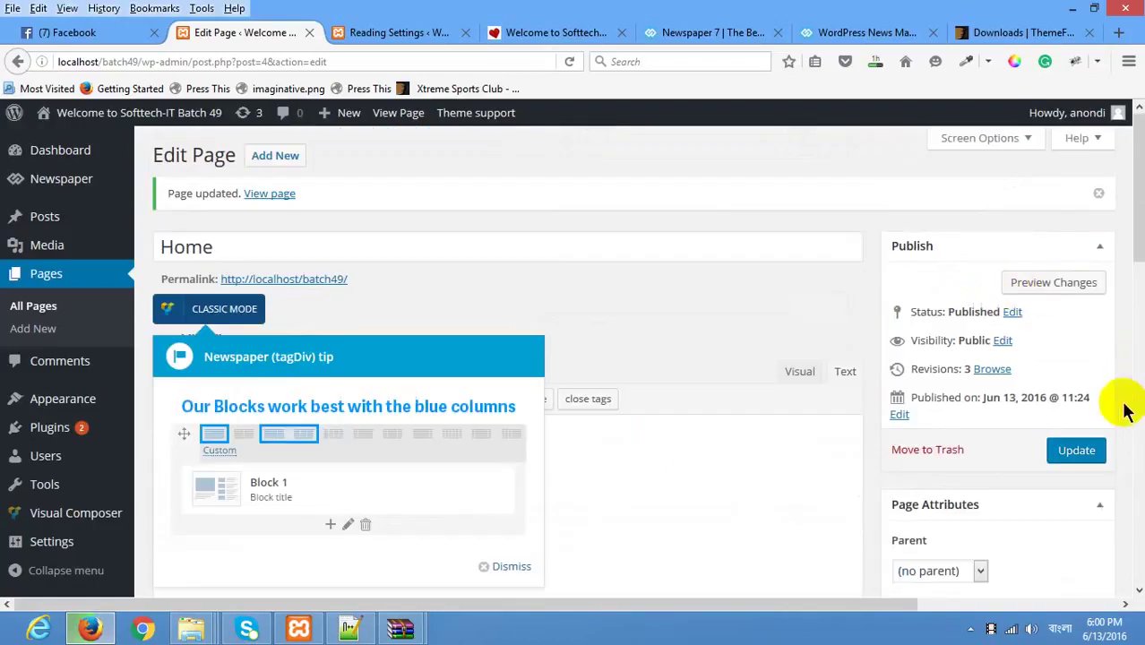
pyautogui.click(1095, 452)
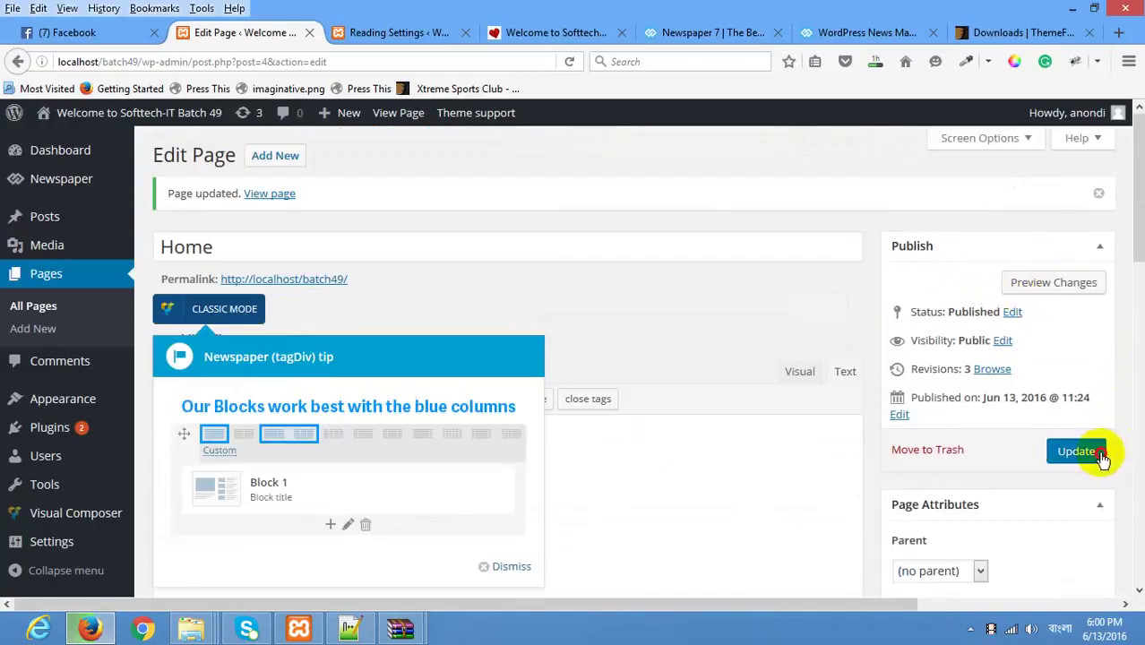
# Step: Reload the site's front page and examine the image post grid below the news ticker and the header menu
pyautogui.click(394, 32)
pyautogui.click(555, 32)
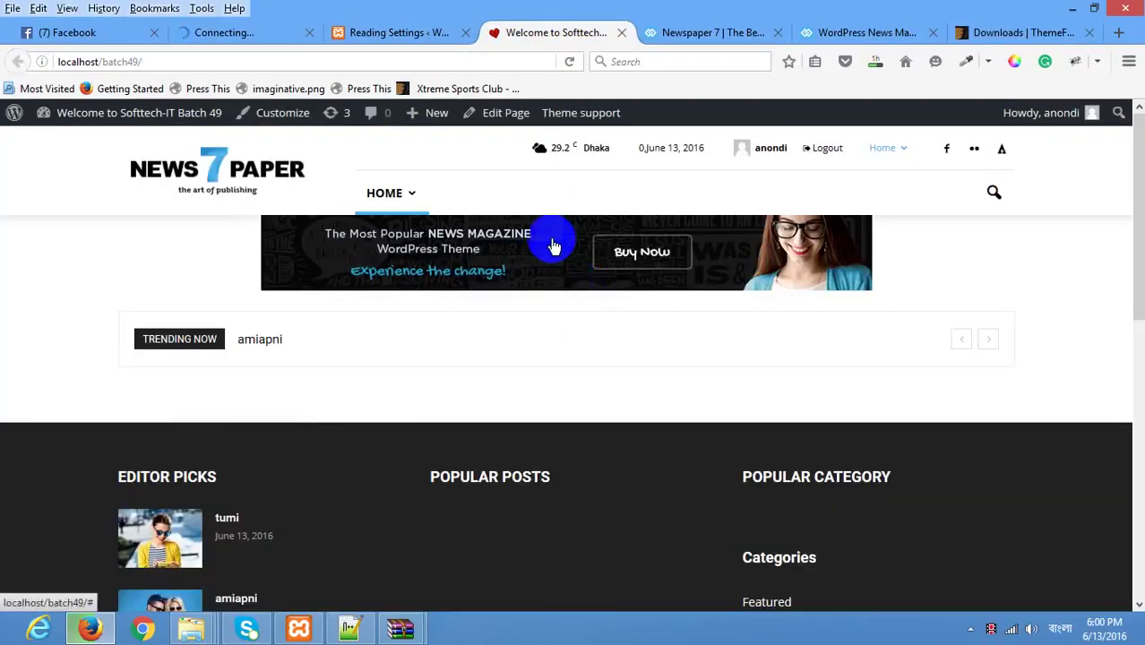
pyautogui.rightClick(117, 289)
pyautogui.rightClick(121, 338)
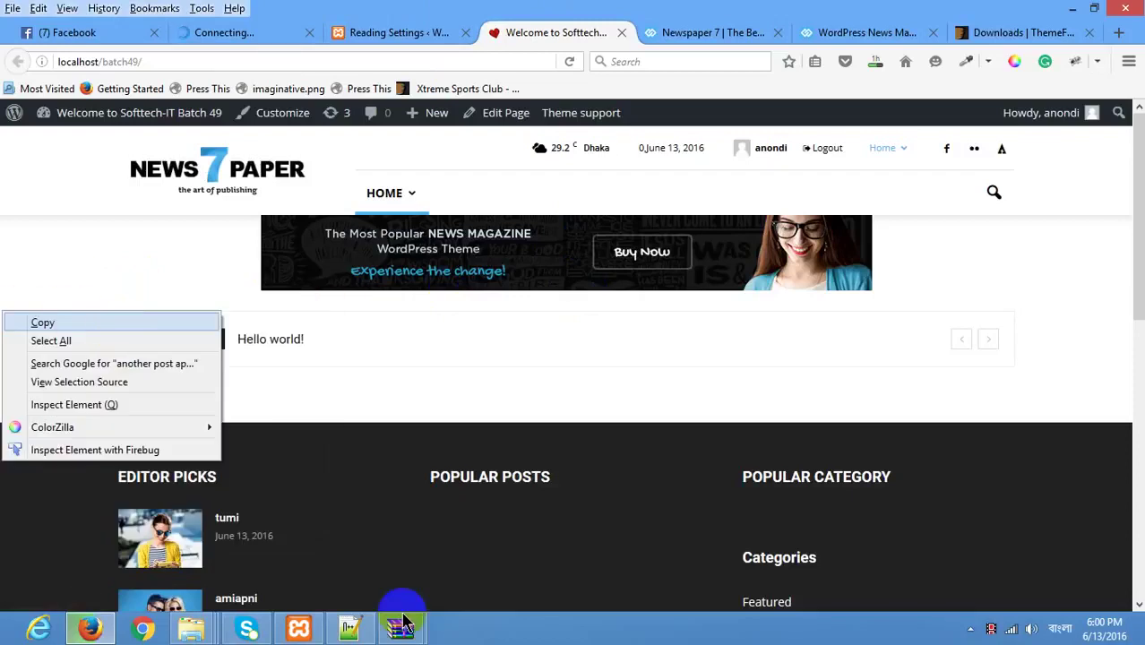
pyautogui.click(462, 567)
pyautogui.rightClick(443, 551)
pyautogui.rightClick(272, 440)
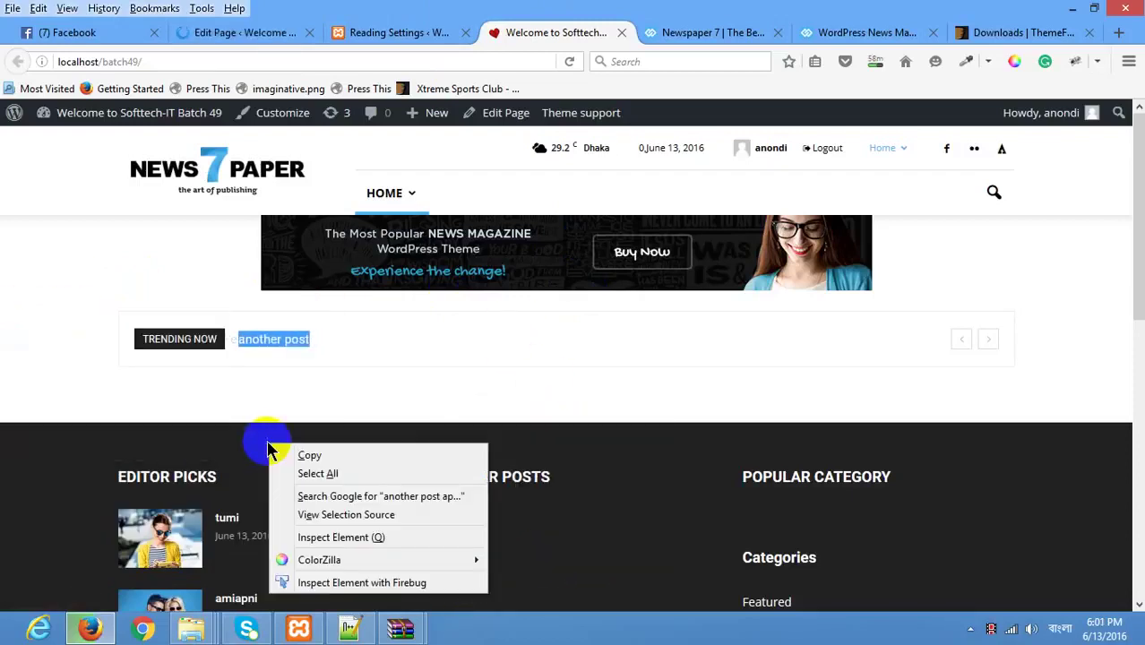
pyautogui.click(340, 401)
pyautogui.rightClick(343, 405)
pyautogui.click(453, 422)
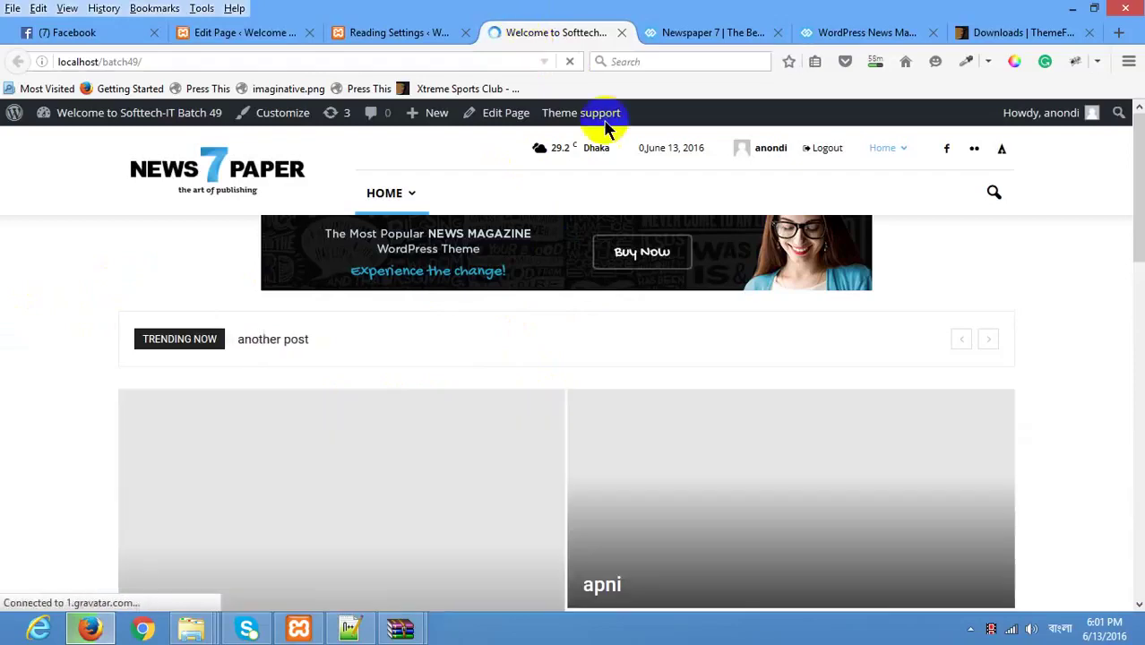
pyautogui.scroll(-2, 717, 215)
pyautogui.click(887, 297)
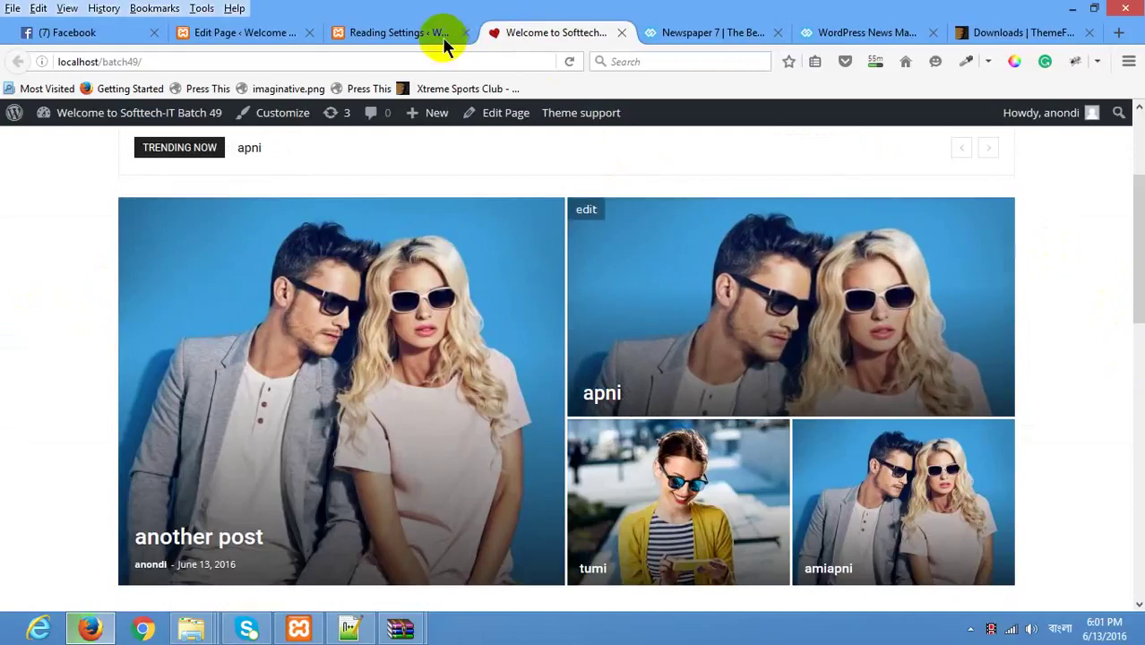
pyautogui.scroll(1, 494, 207)
pyautogui.scroll(2, 495, 210)
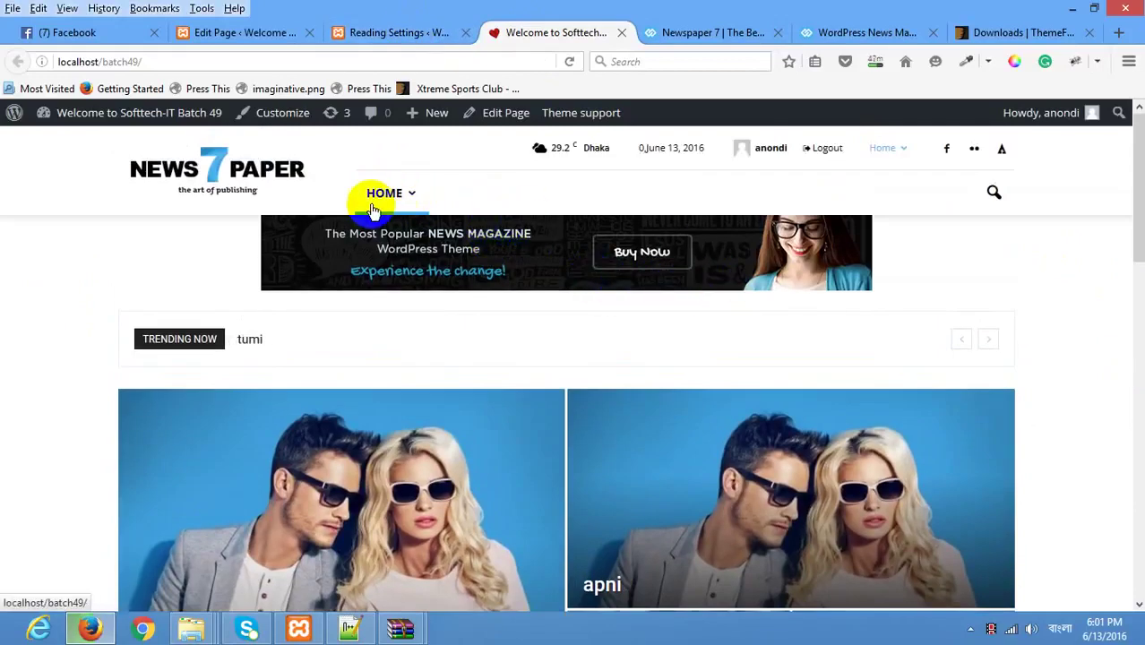
pyautogui.moveTo(383, 192)
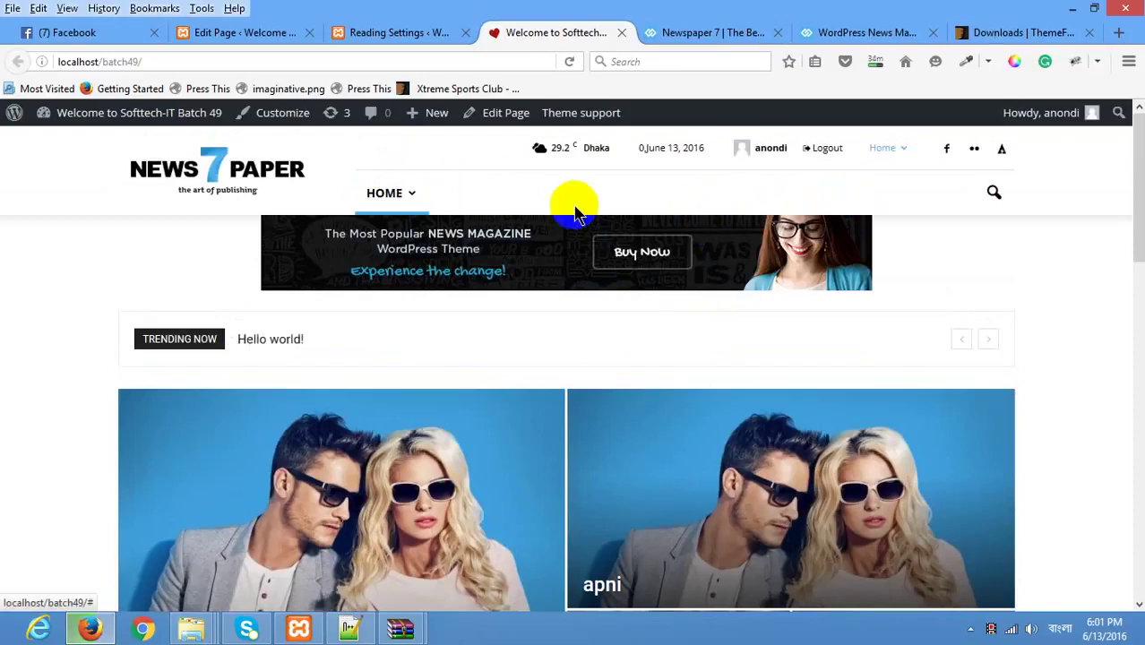
# Step: Open the Newspaper theme panel from the WordPress admin in a new browser tab
pyautogui.click(404, 48)
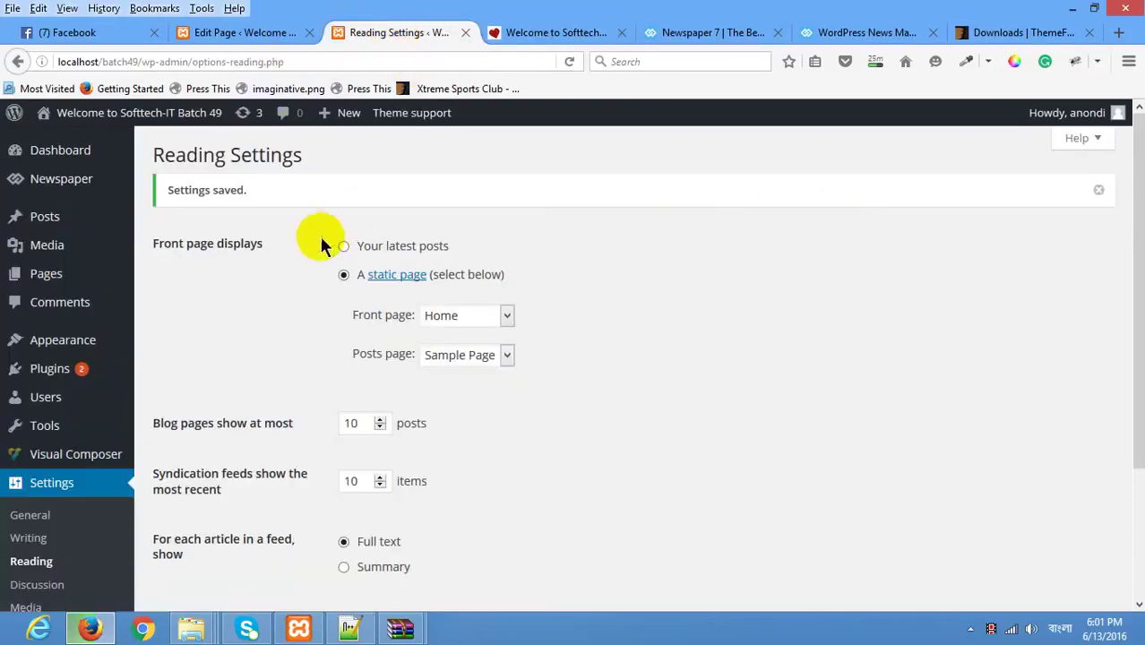
pyautogui.click(270, 37)
pyautogui.click(101, 269)
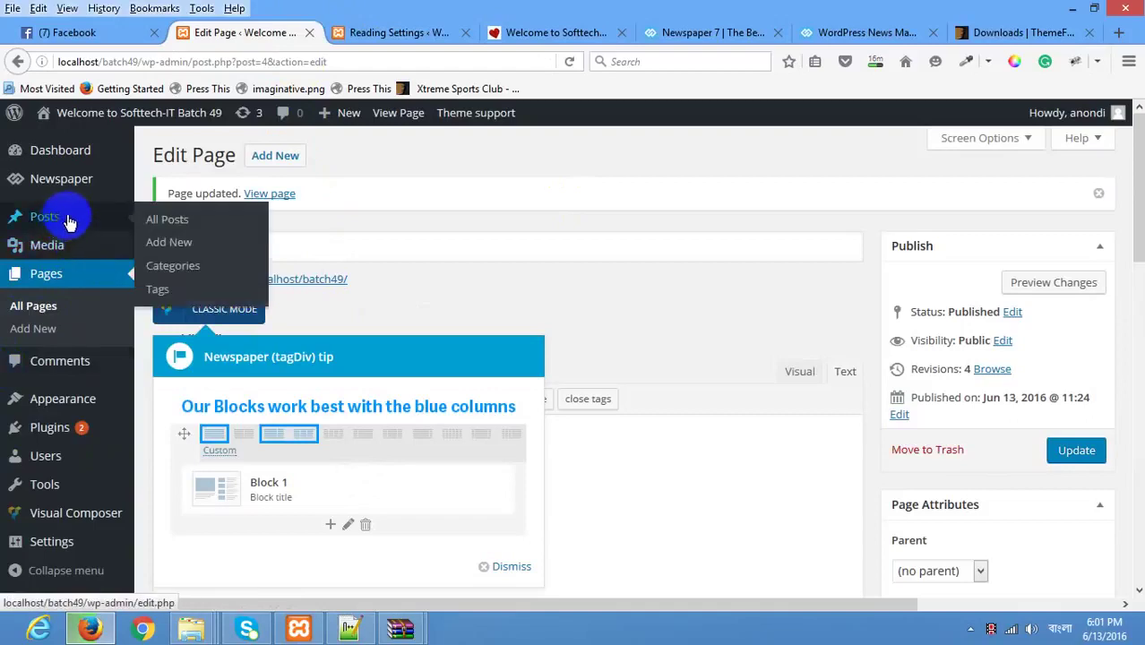
pyautogui.scroll(-5, 85, 225)
pyautogui.scroll(5, 51, 302)
pyautogui.moveTo(87, 179)
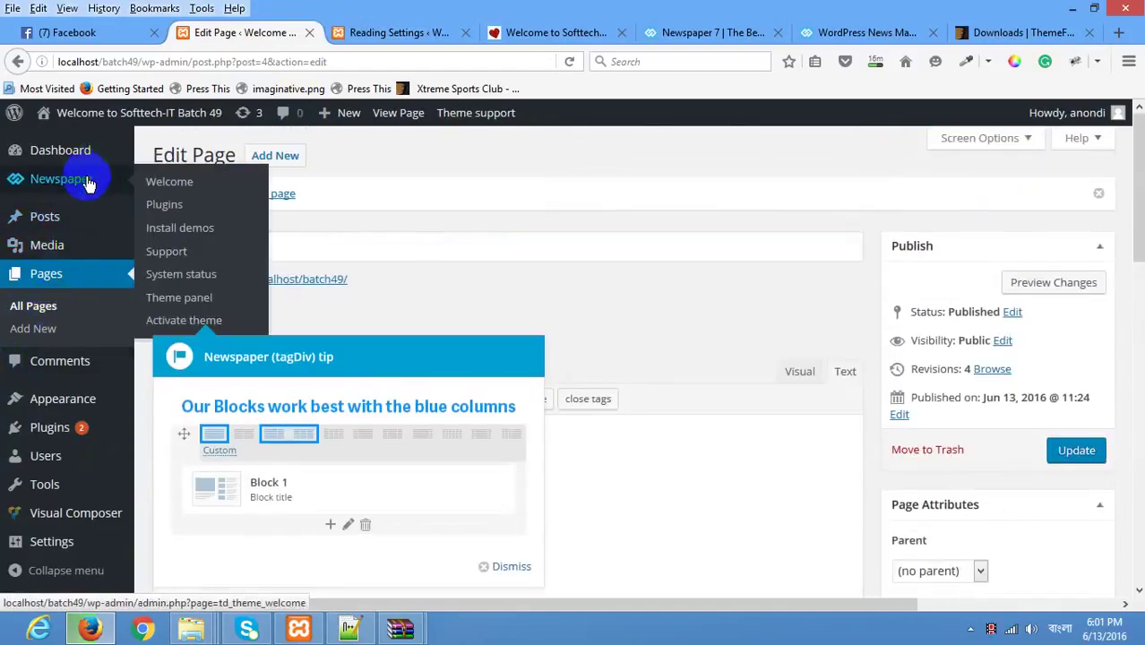
pyautogui.rightClick(176, 298)
pyautogui.click(240, 310)
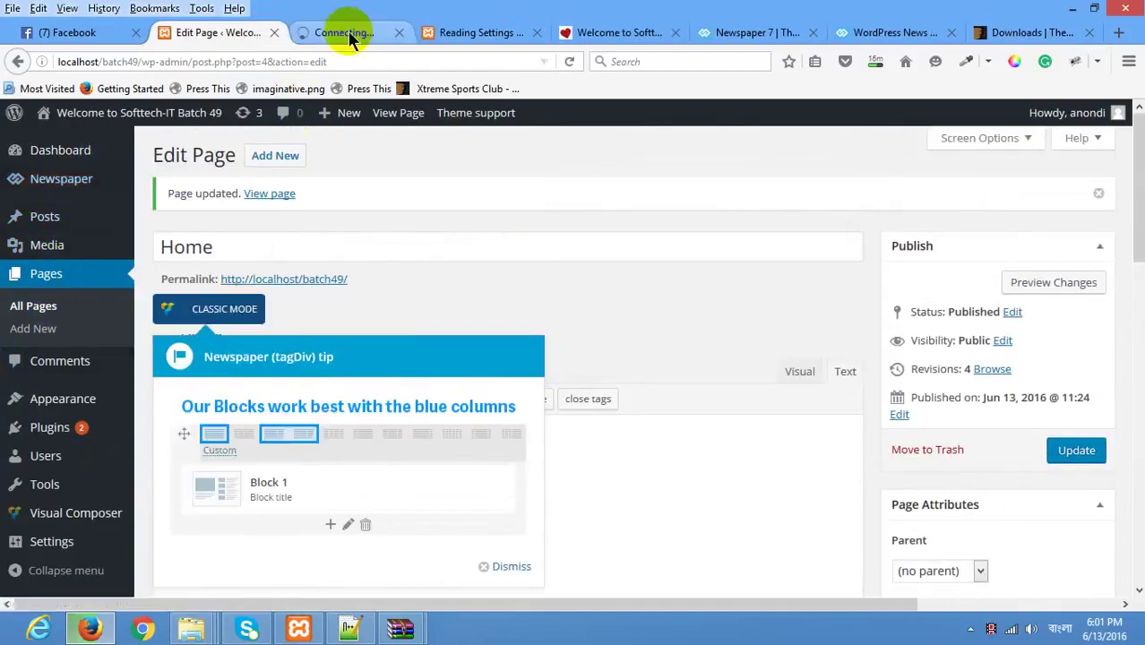
pyautogui.click(353, 33)
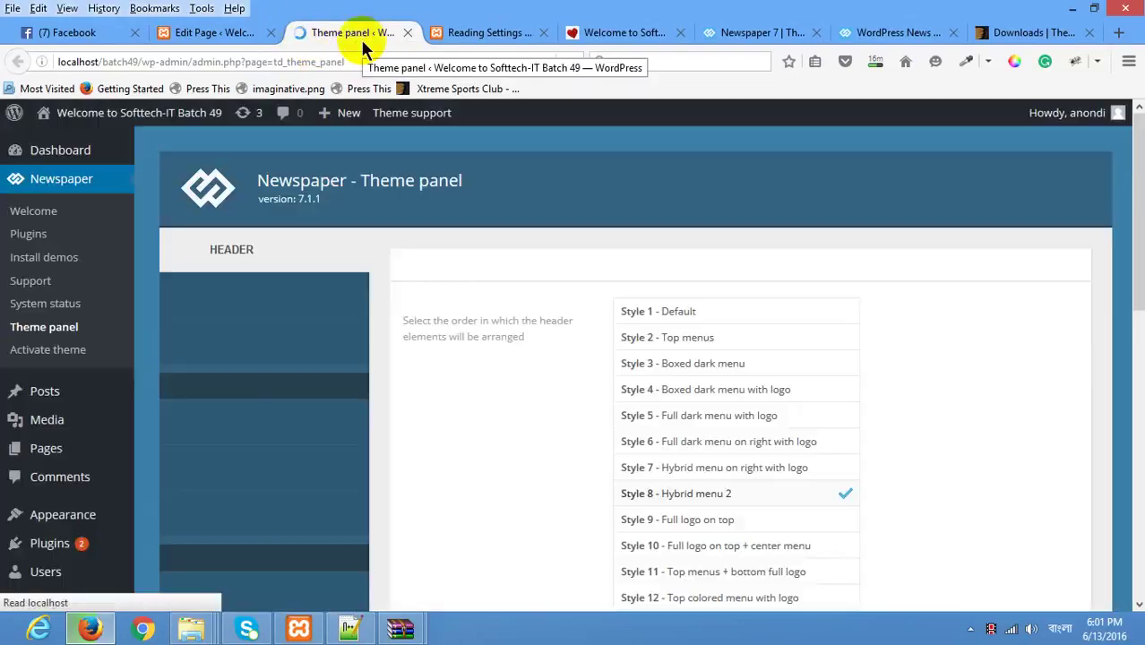
# Step: Choose the first top bar layout in the theme panel's Top Bar section and save the settings
pyautogui.scroll(-3, 779, 279)
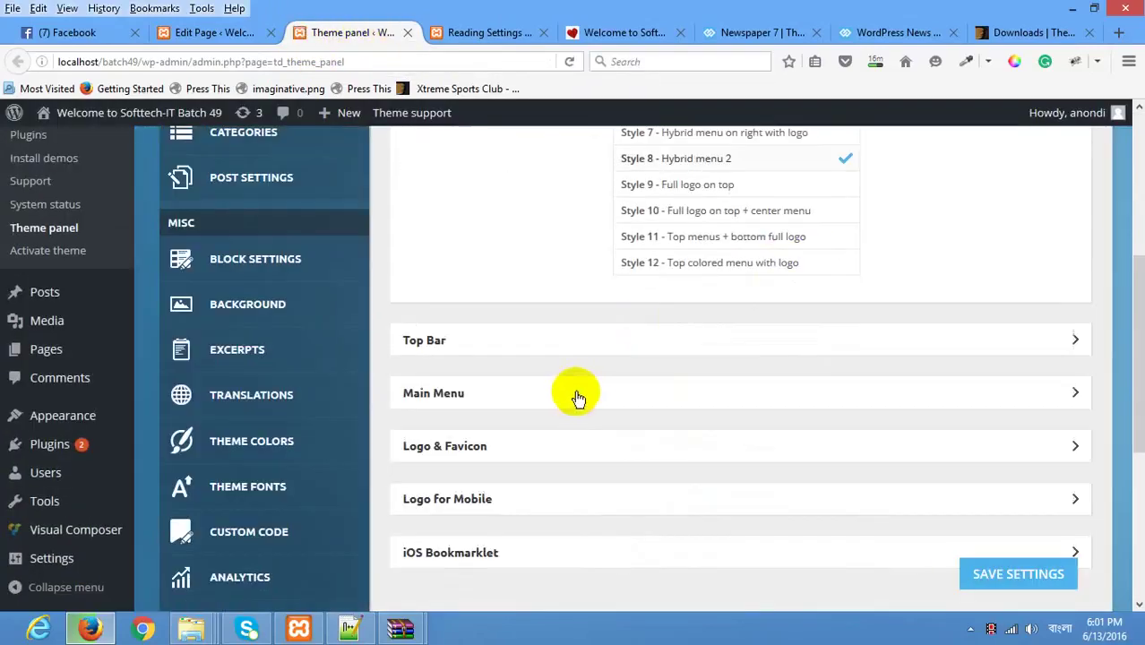
pyautogui.click(1030, 345)
pyautogui.scroll(-2, 896, 323)
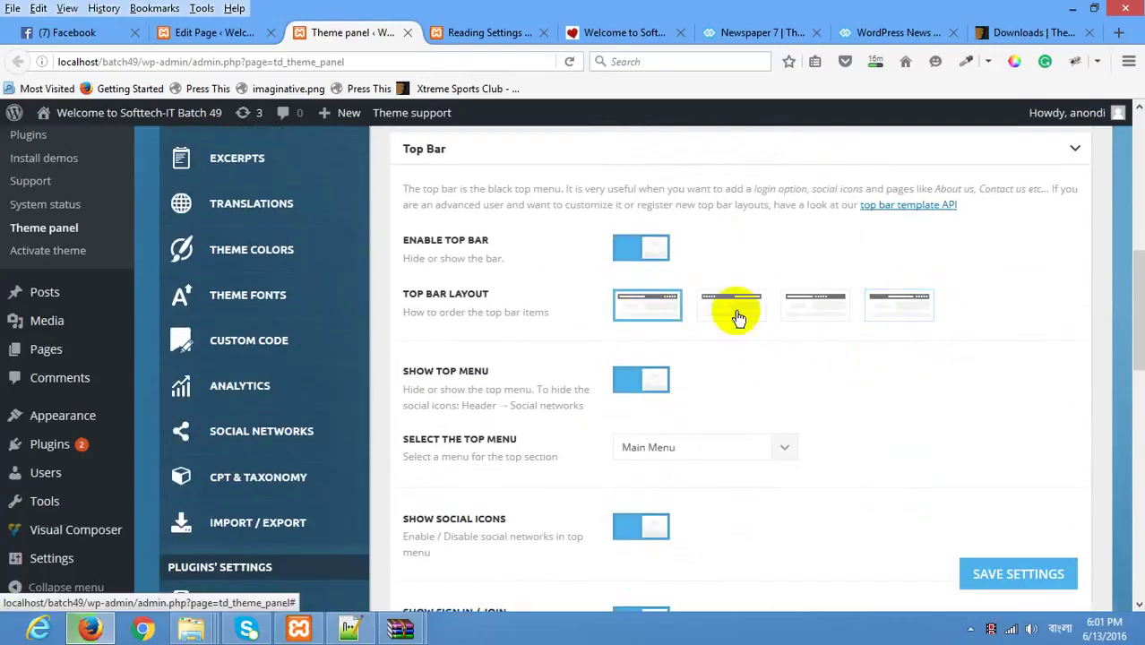
pyautogui.click(994, 565)
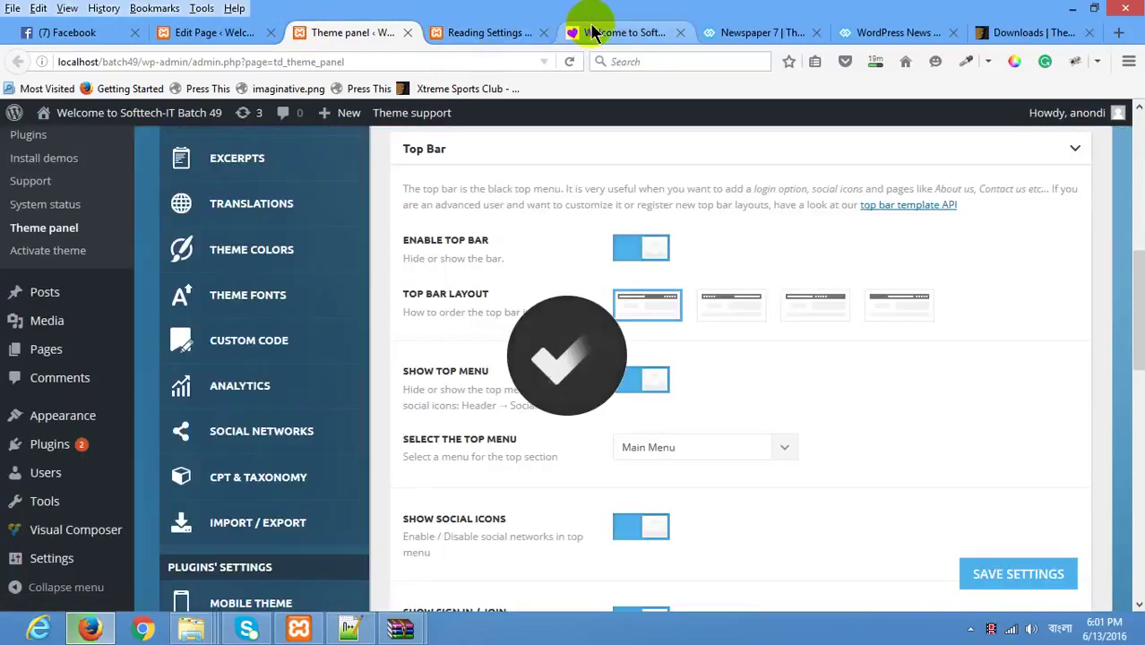
# Step: Reload the site's front page and check the arrangement of the top bar items in the header
pyautogui.click(618, 32)
pyautogui.rightClick(60, 240)
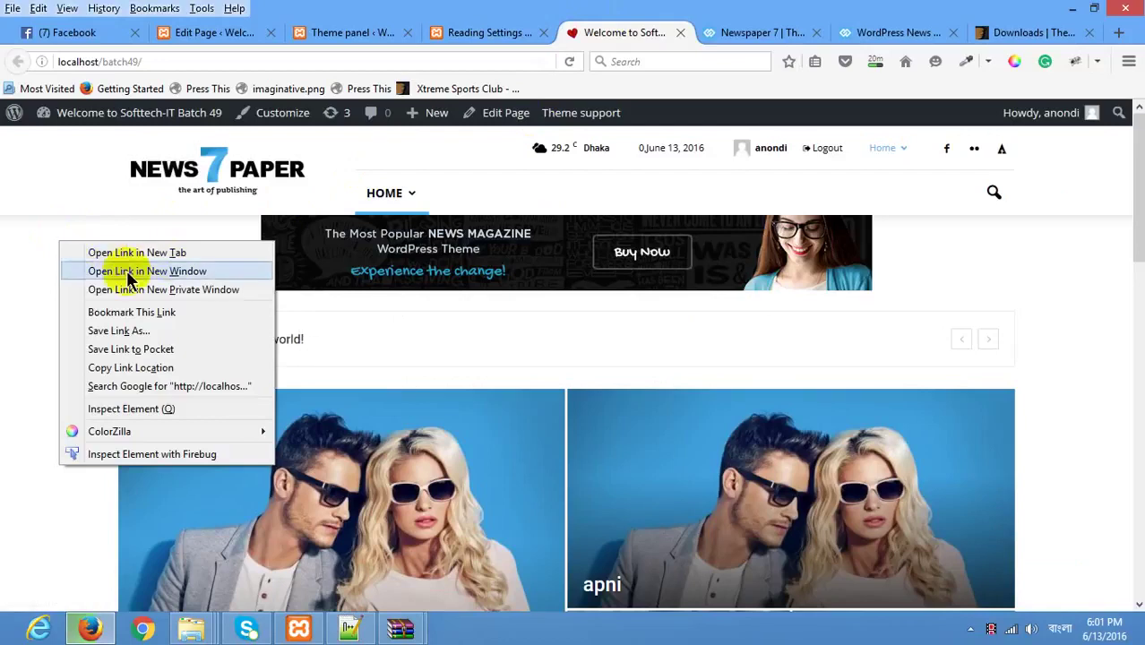
pyautogui.click(12, 346)
pyautogui.rightClick(7, 362)
pyautogui.click(130, 370)
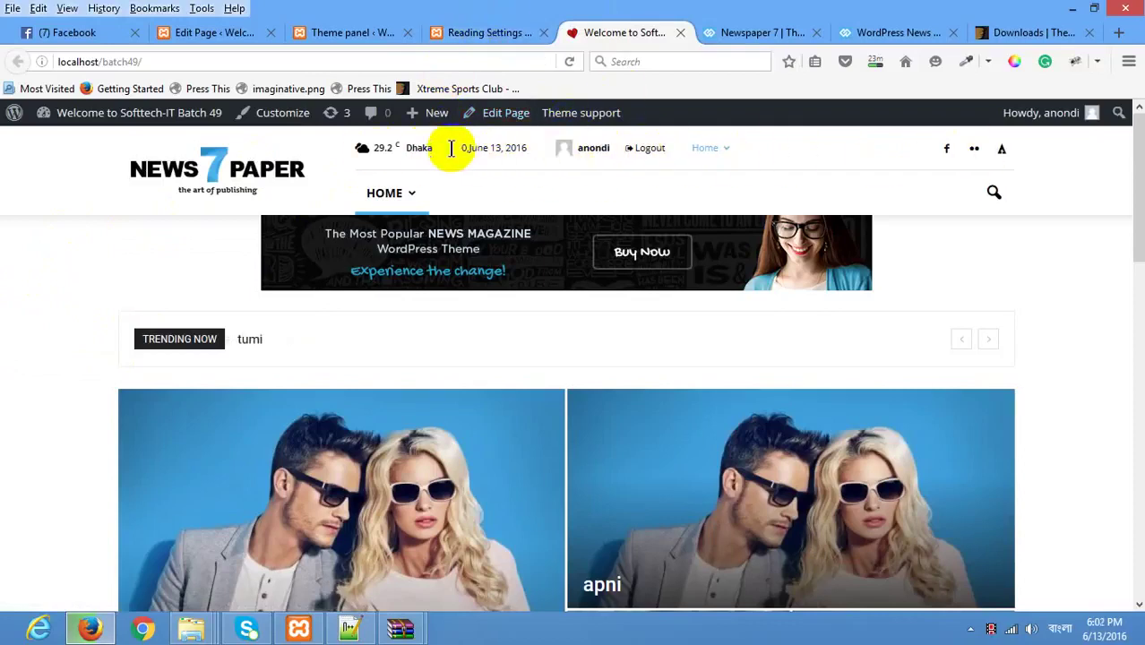
# Step: Turn off Show Weather in the theme panel's Top Bar settings and save them
pyautogui.click(457, 36)
pyautogui.click(349, 33)
pyautogui.scroll(-15, 557, 389)
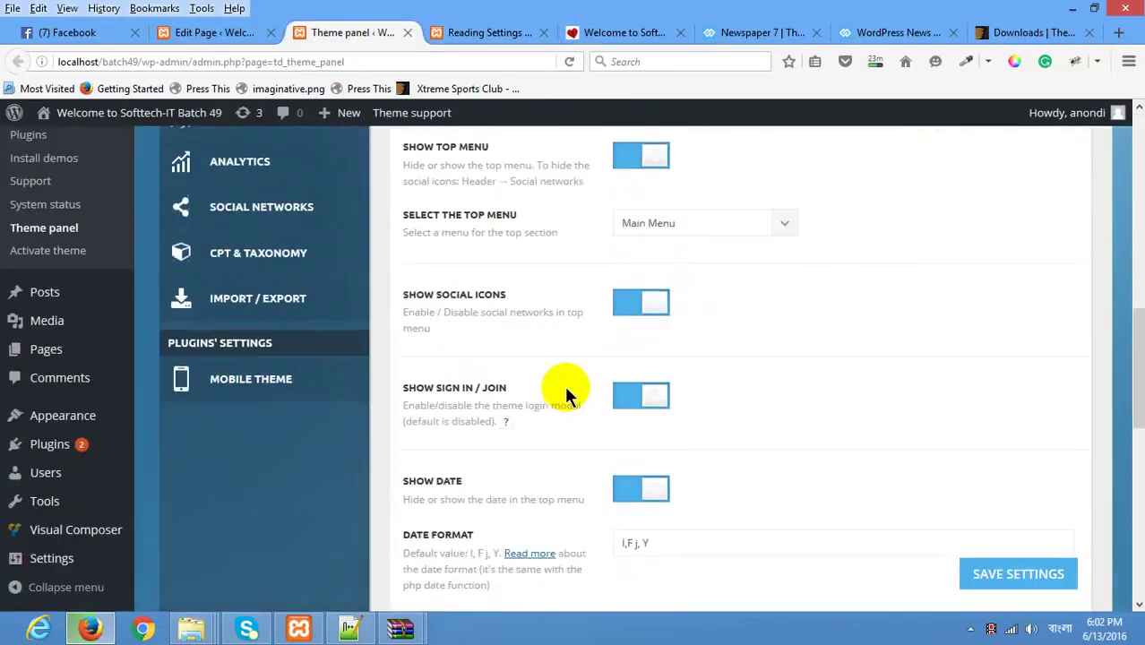
pyautogui.scroll(4, 670, 402)
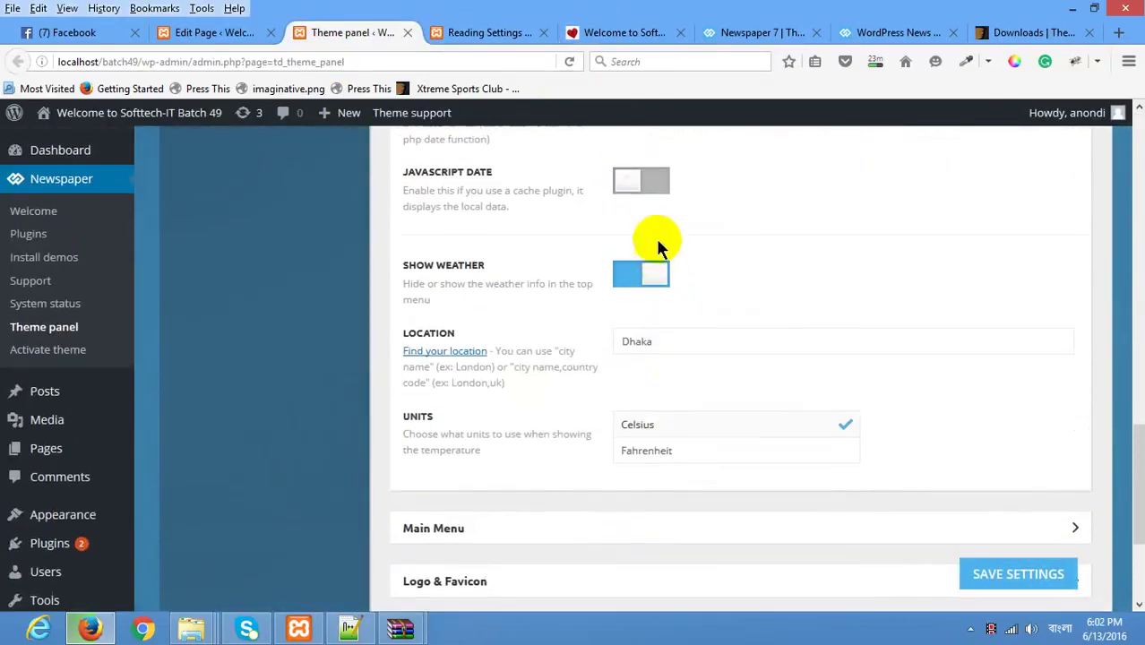
pyautogui.click(652, 275)
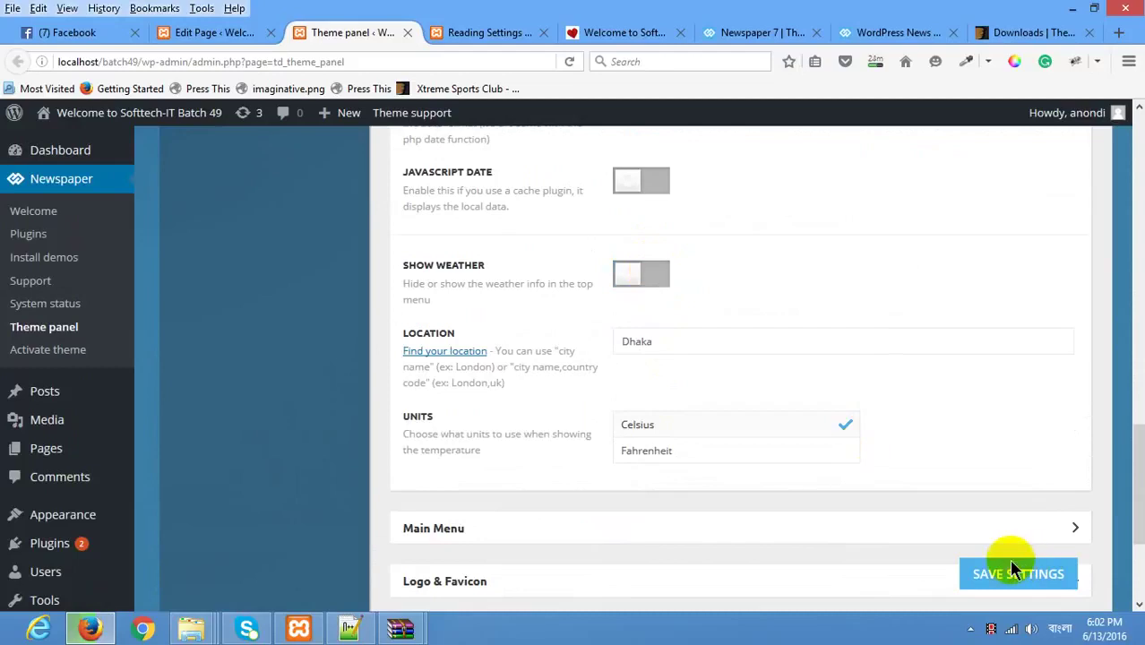
pyautogui.click(1010, 562)
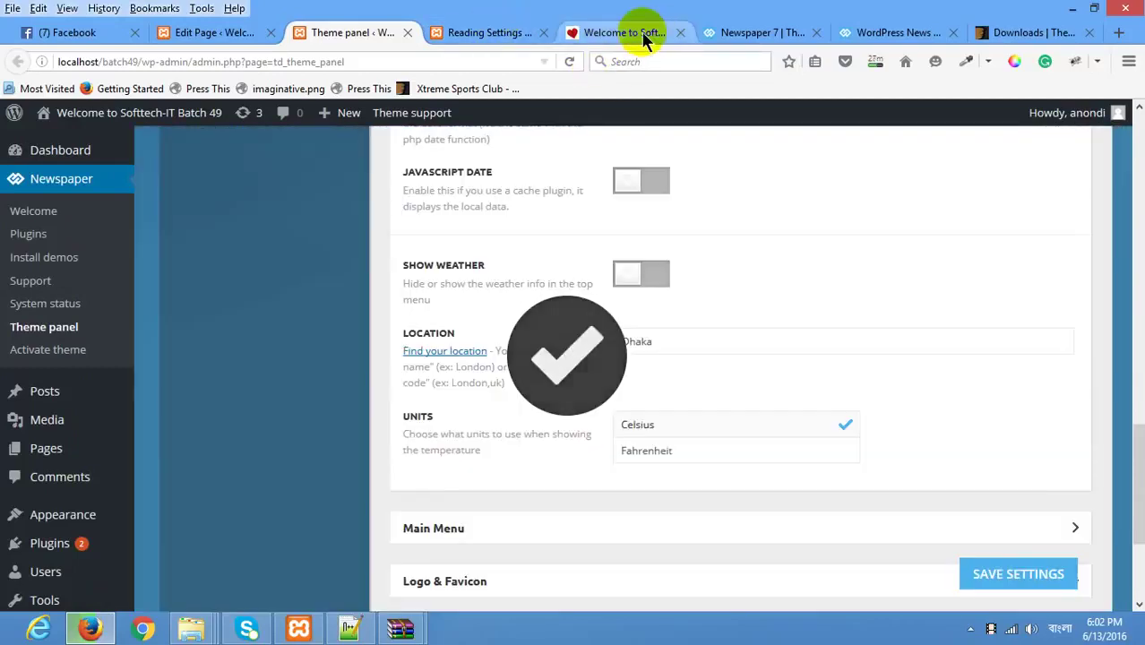
# Step: Reload the site's front page and check the top bar for the weather item
pyautogui.click(641, 33)
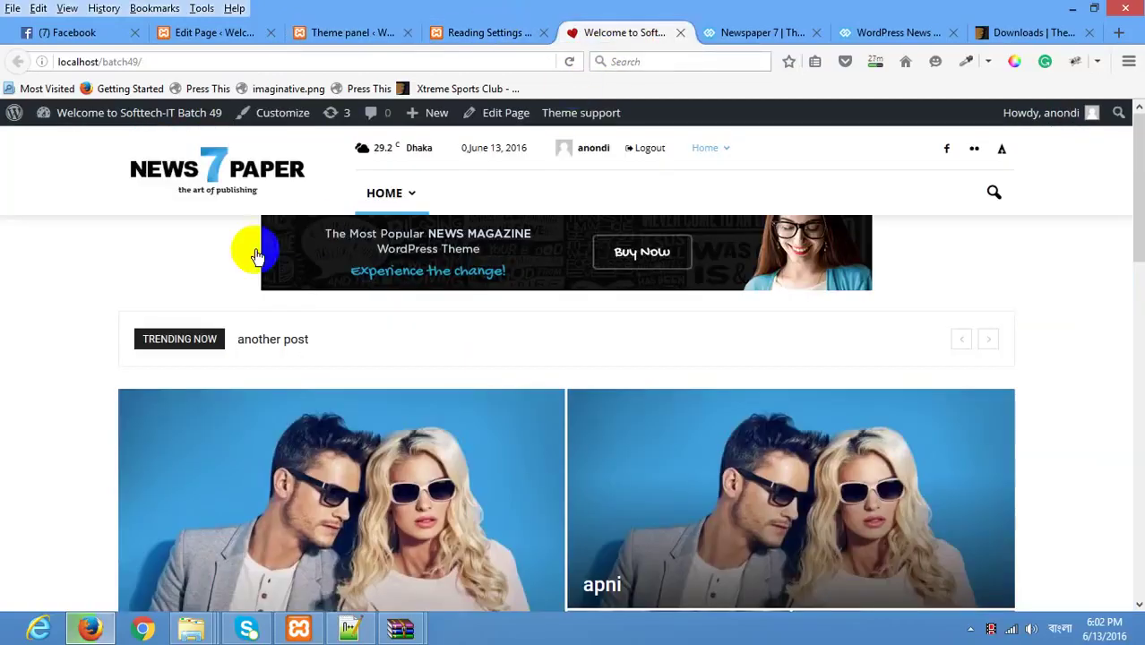
pyautogui.rightClick(54, 281)
pyautogui.rightClick(24, 297)
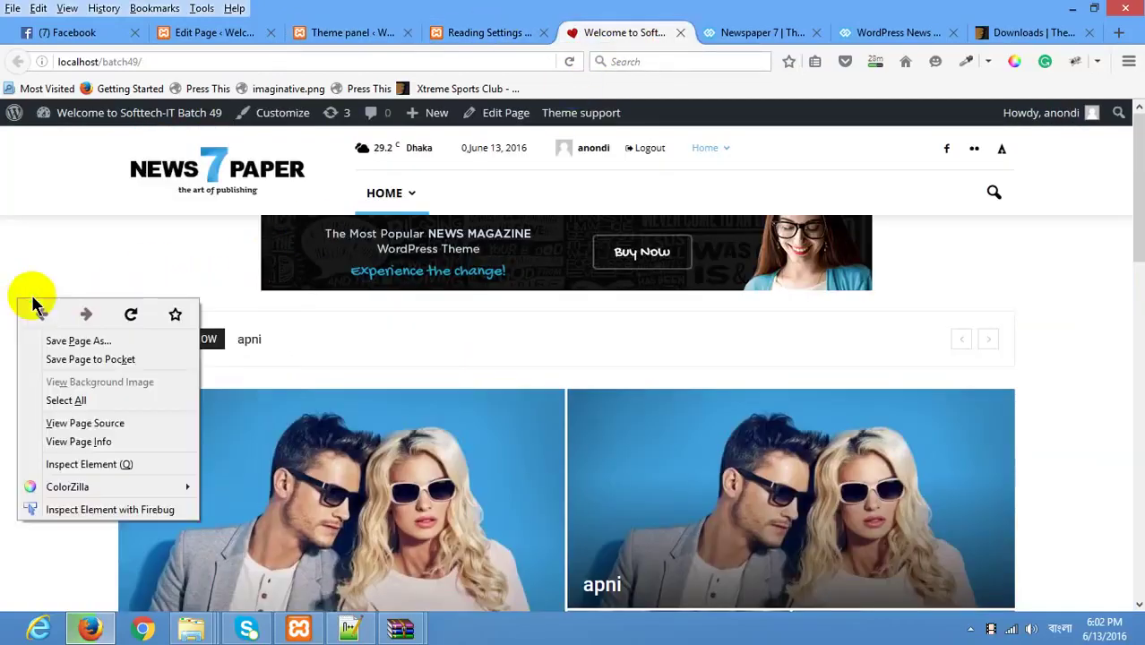
pyautogui.click(126, 310)
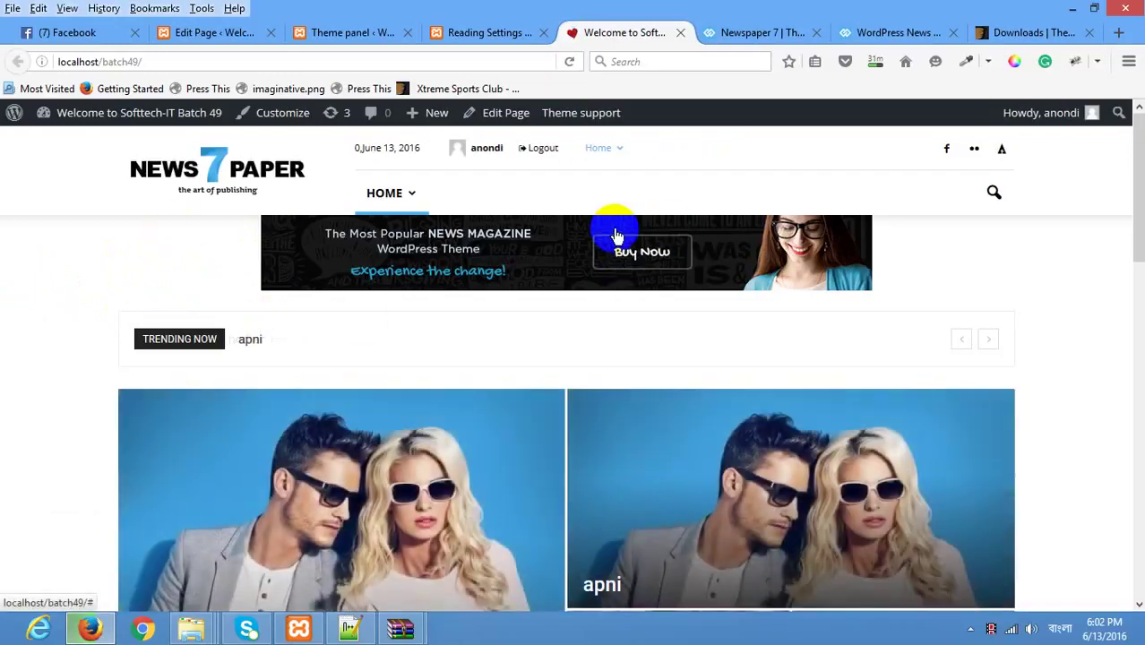
pyautogui.hotkey('ctrl', '-')
pyautogui.hotkey('ctrl', '-')
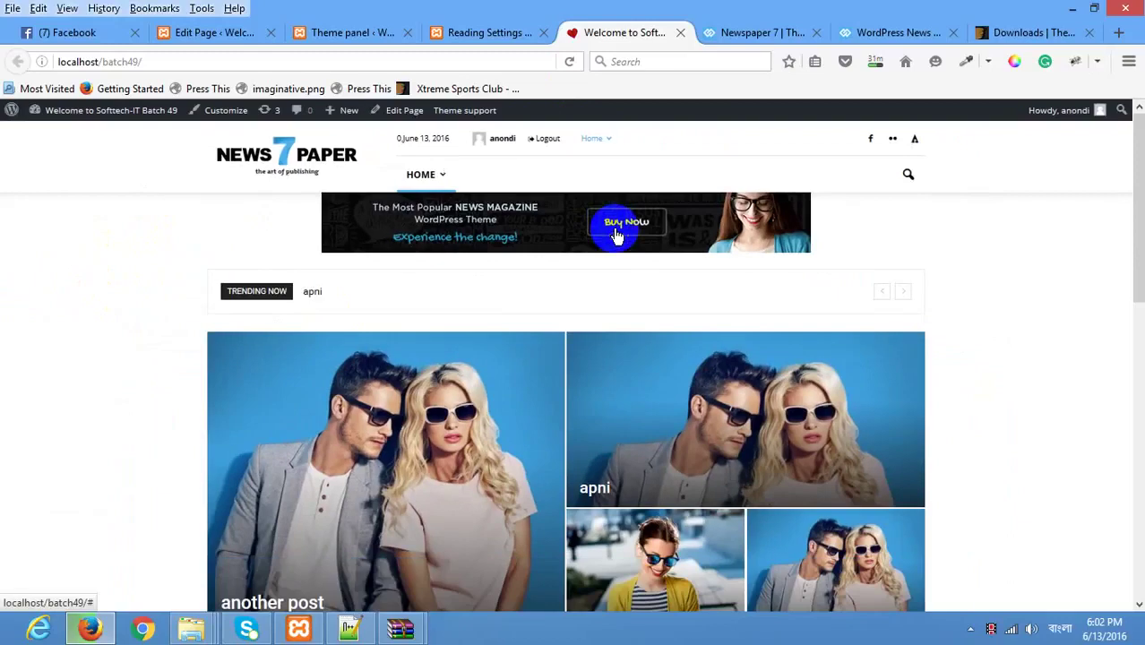
pyautogui.hotkey('ctrl', '-')
pyautogui.hotkey('ctrl', '0')
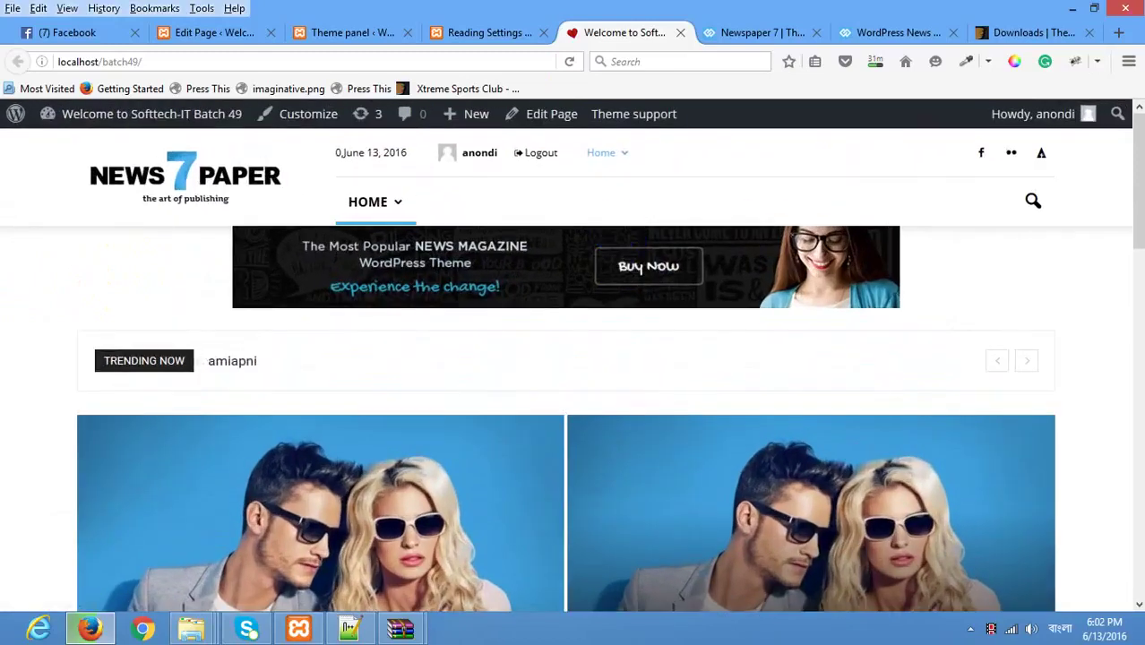
pyautogui.click(1128, 61)
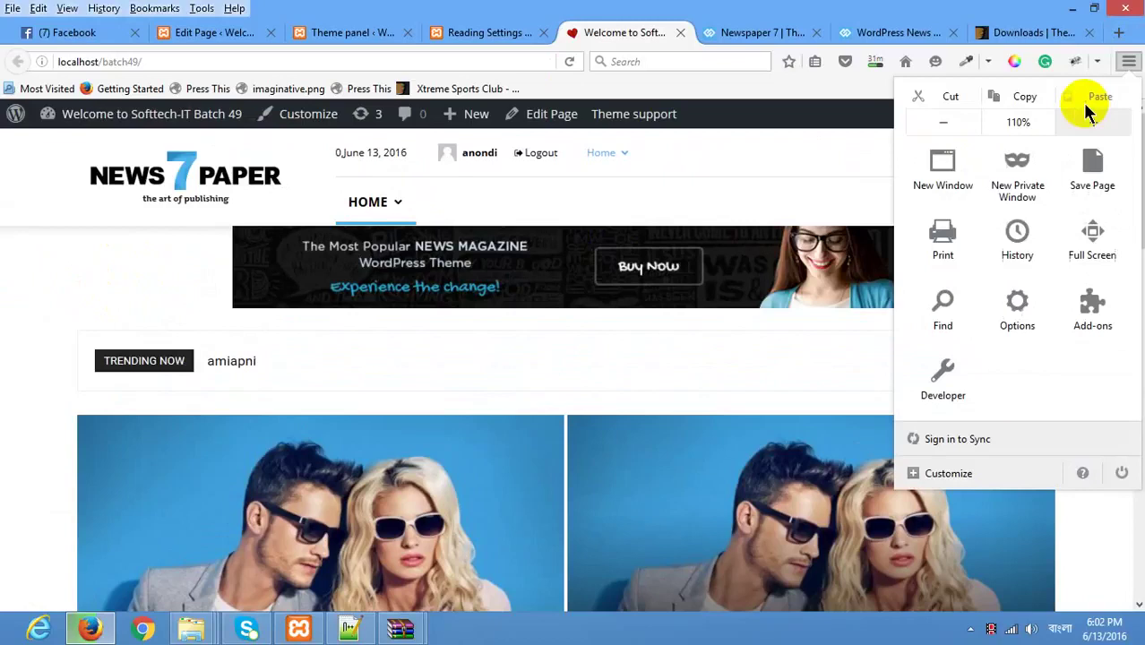
pyautogui.click(1018, 123)
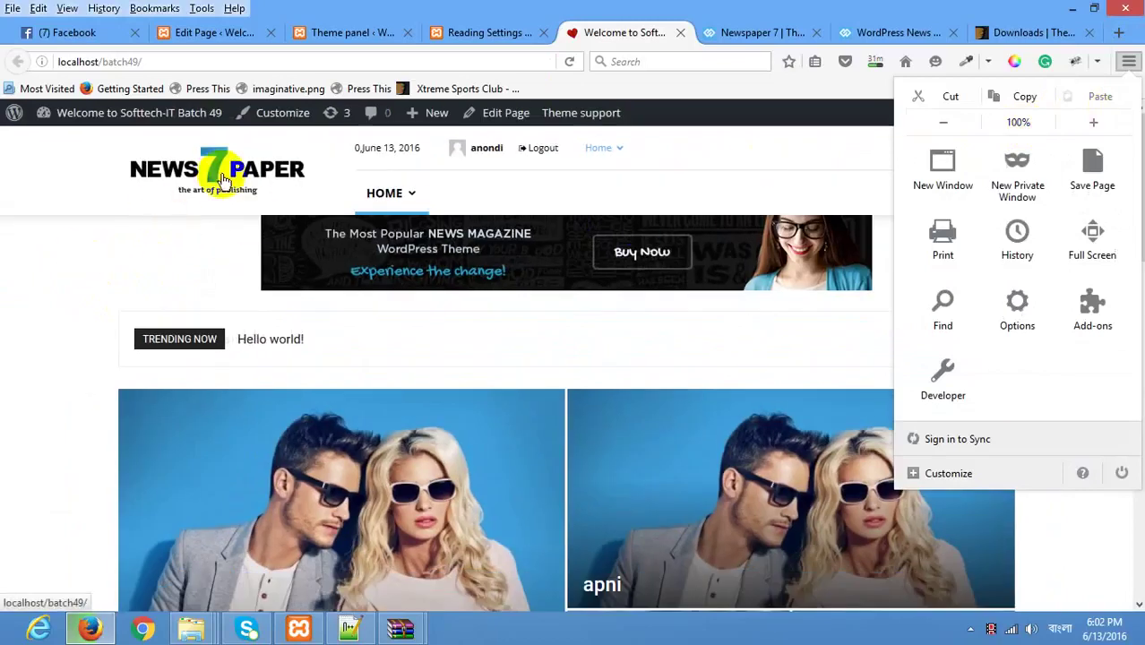
# Step: Close the browser tab holding the Newspaper theme panel
pyautogui.click(473, 32)
pyautogui.click(397, 32)
pyautogui.click(405, 33)
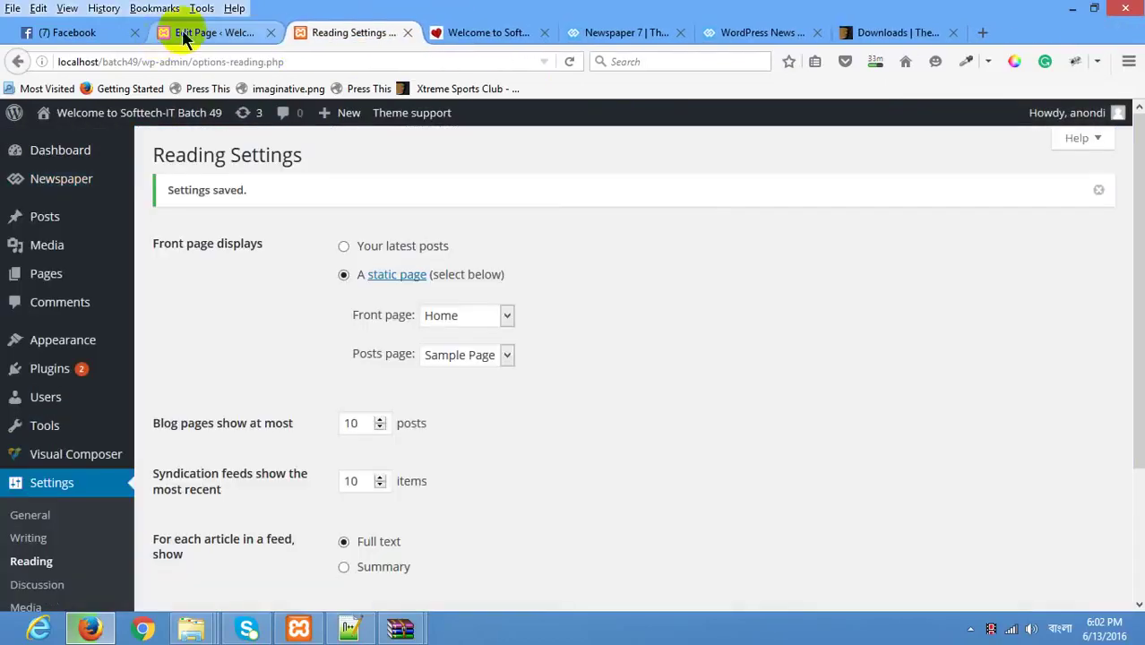
# Step: Compare the site's front page with the Newspaper demo homepage, examining the demo's sections from the post grid down to the footer
pyautogui.click(184, 33)
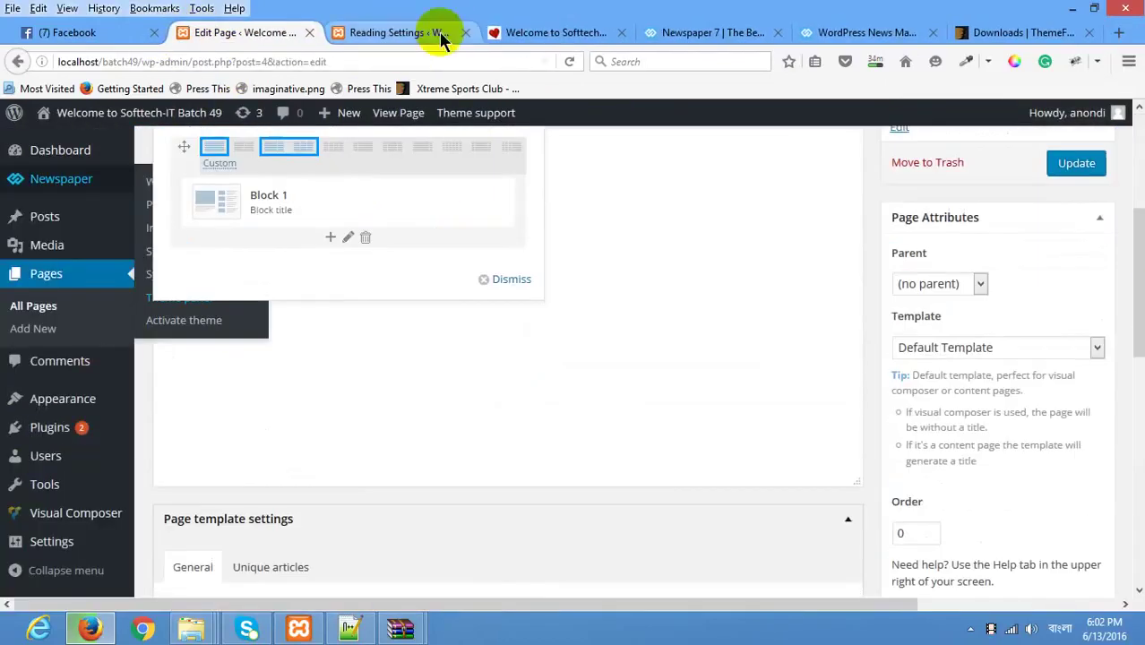
pyautogui.click(591, 33)
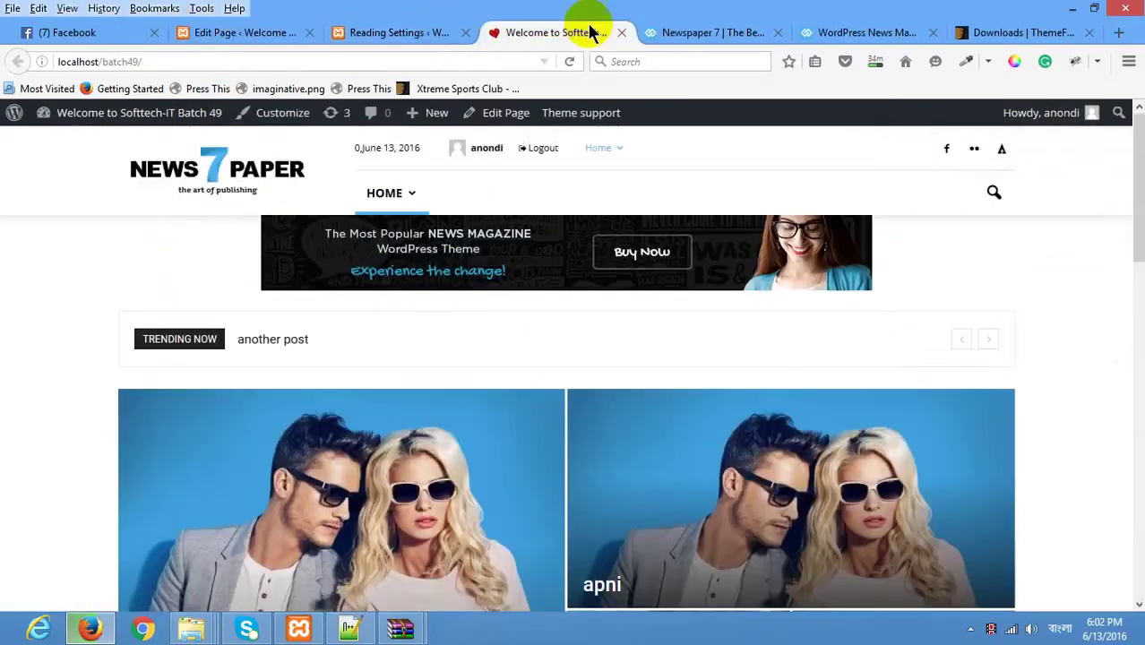
pyautogui.scroll(-5, 451, 382)
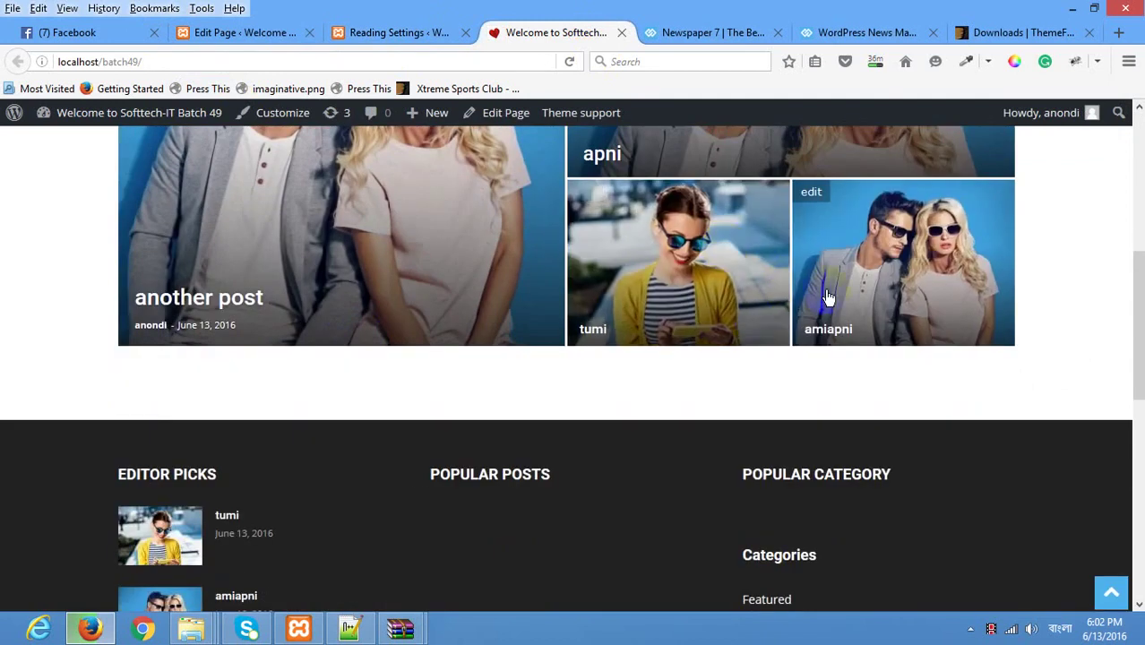
pyautogui.click(686, 32)
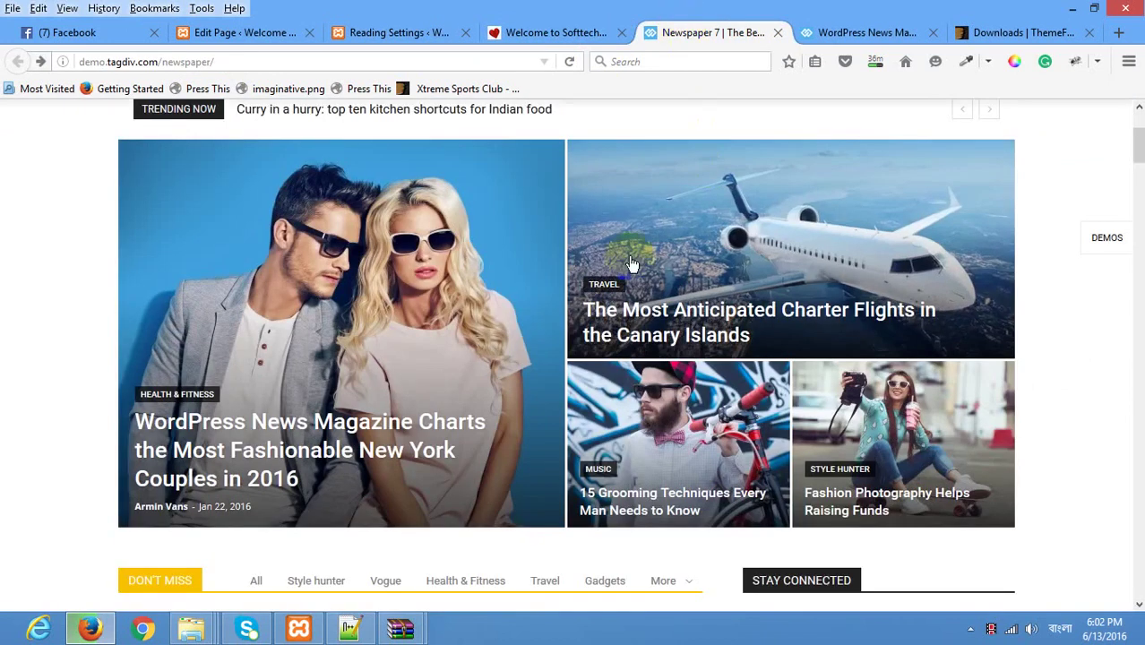
pyautogui.scroll(-3, 504, 296)
pyautogui.scroll(-2, 256, 353)
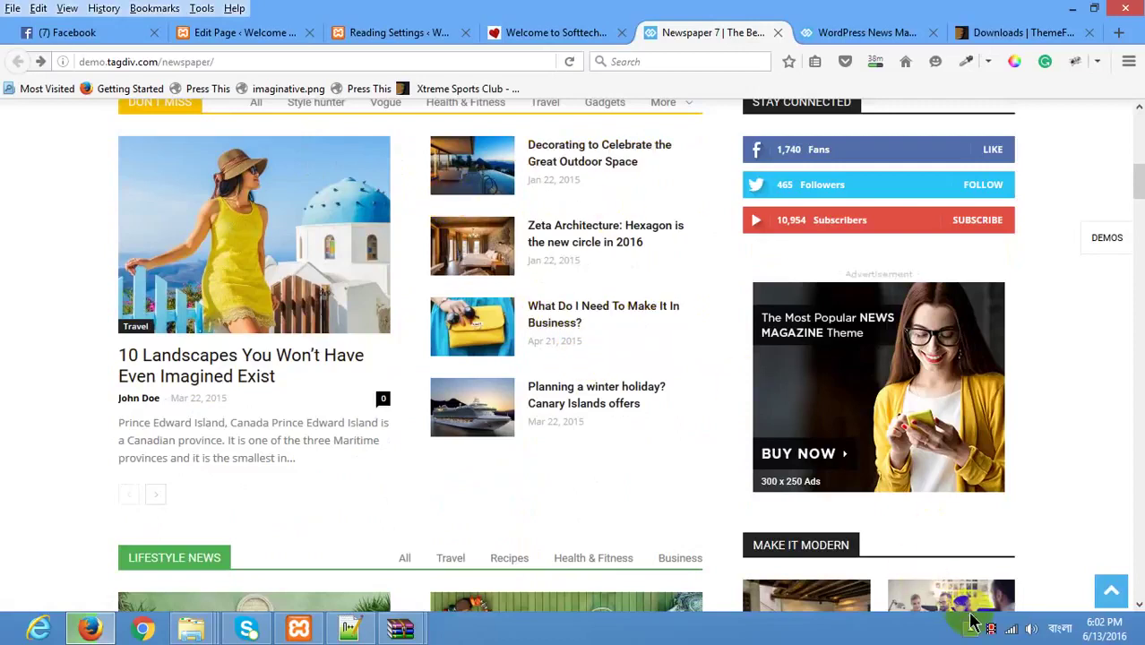
pyautogui.scroll(-7, 107, 376)
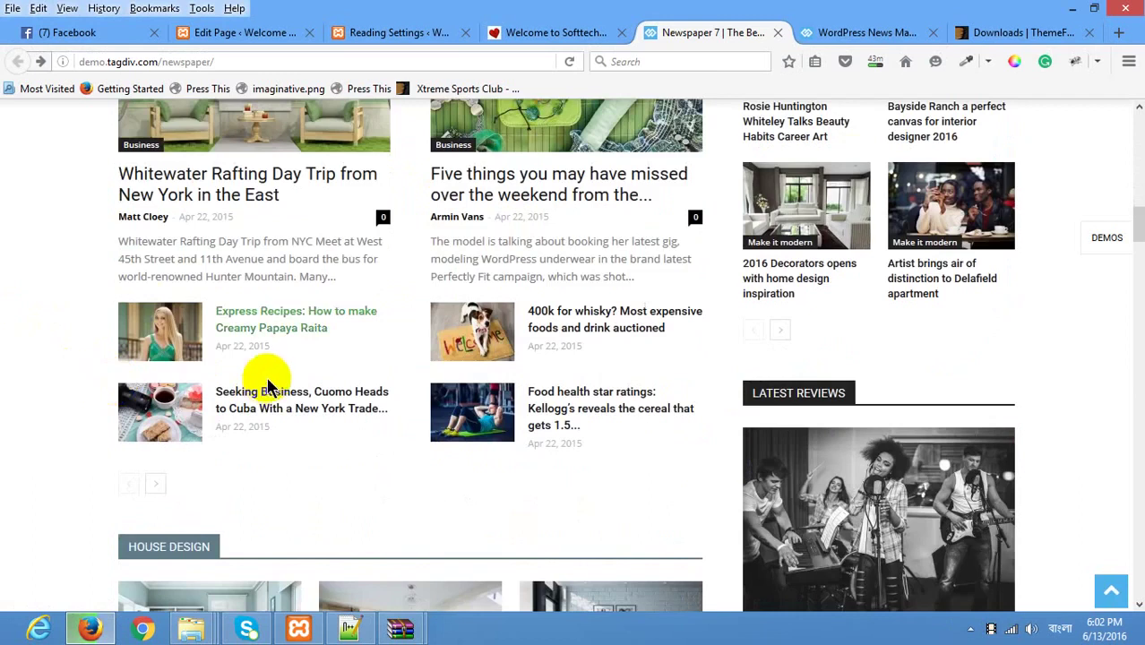
pyautogui.scroll(-15, 267, 387)
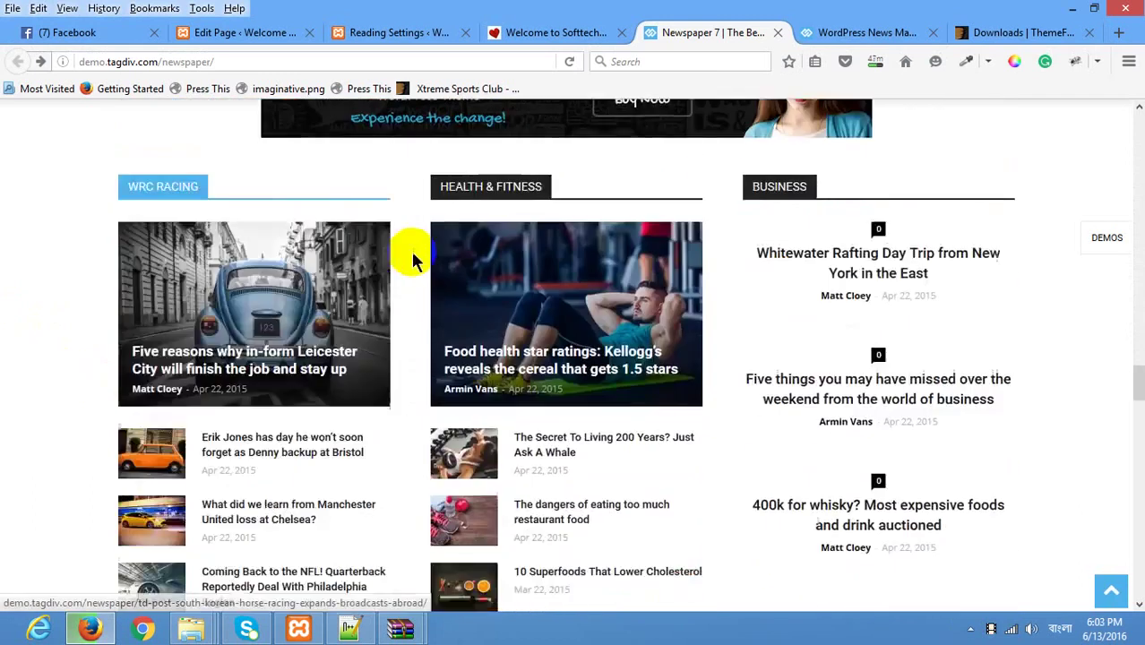
pyautogui.scroll(-15, 414, 259)
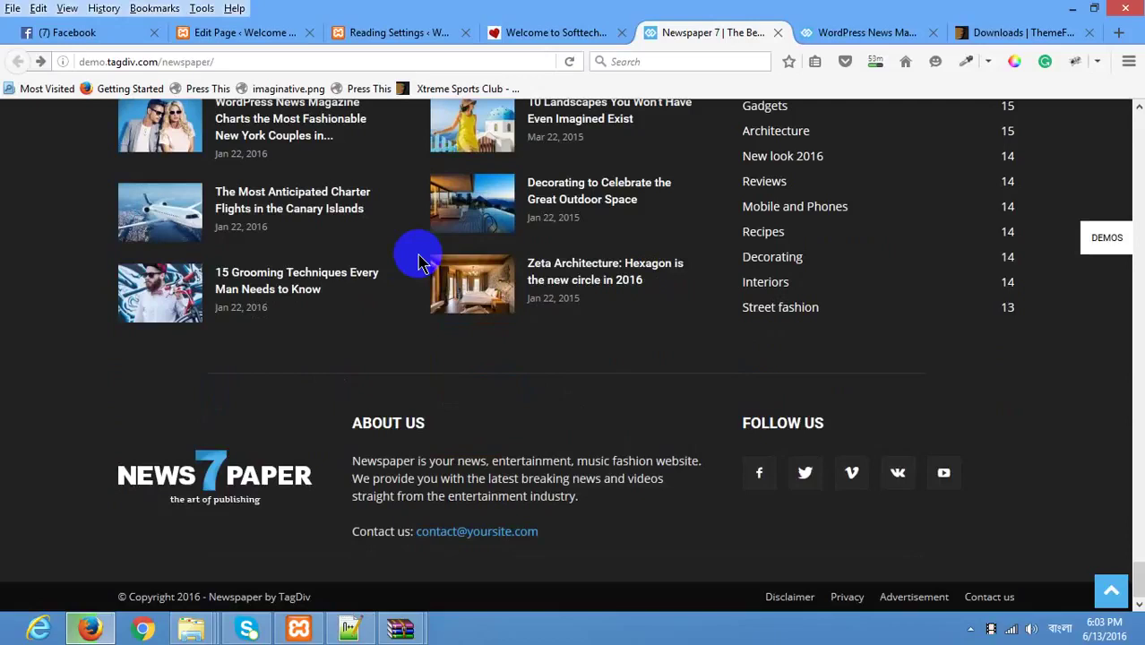
pyautogui.click(242, 32)
pyautogui.click(363, 30)
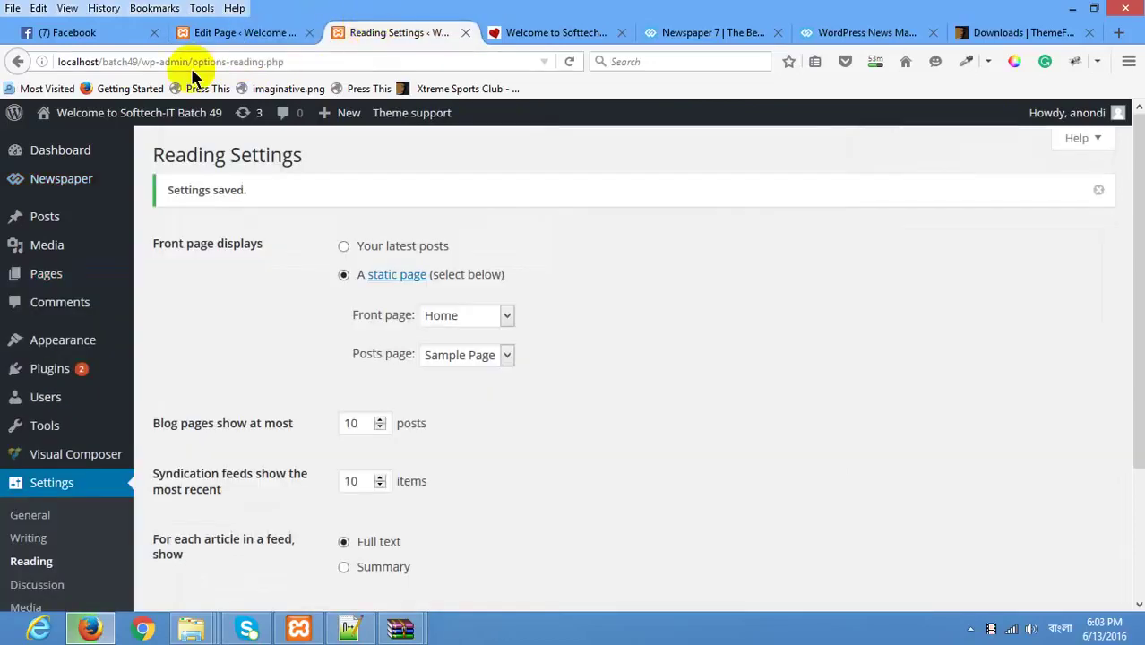
pyautogui.doubleClick(77, 61)
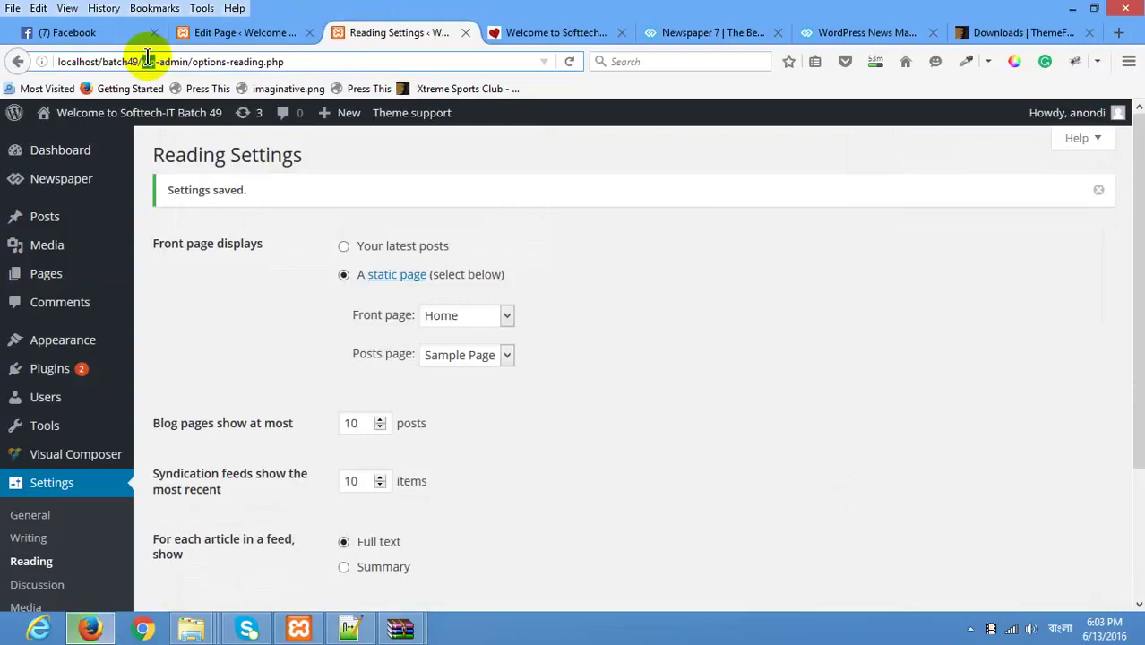
pyautogui.click(519, 30)
# Step: Examine the News ticker and Big Grid 3 rows in the Home page's Visual Composer layout and the site folder in its address
pyautogui.click(281, 35)
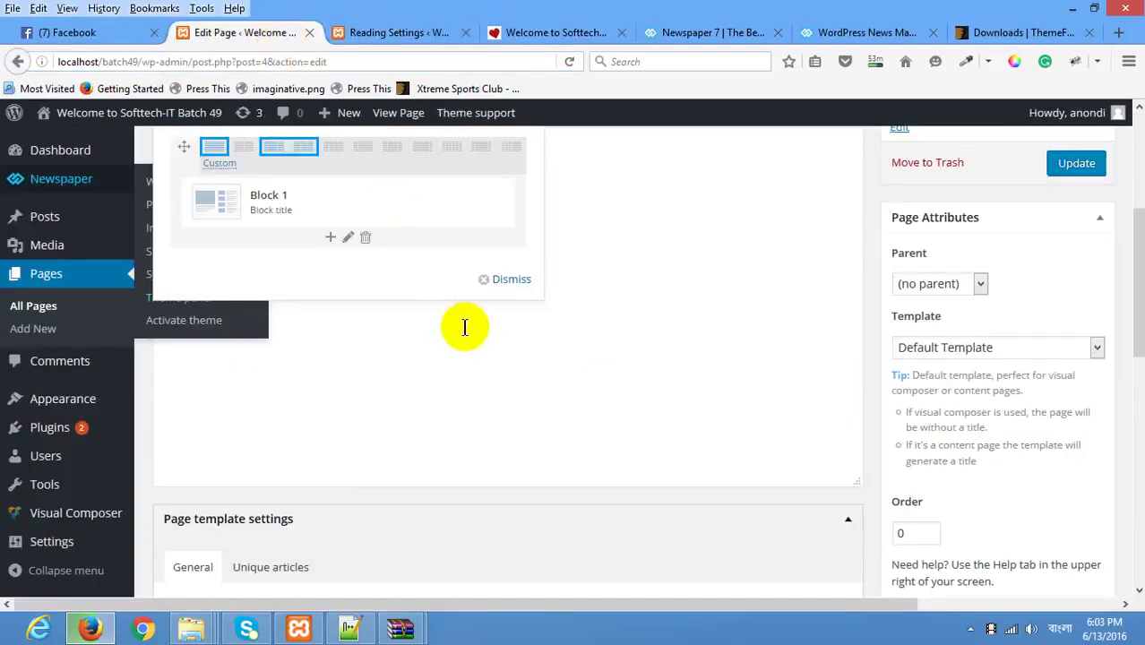
pyautogui.scroll(-10, 431, 372)
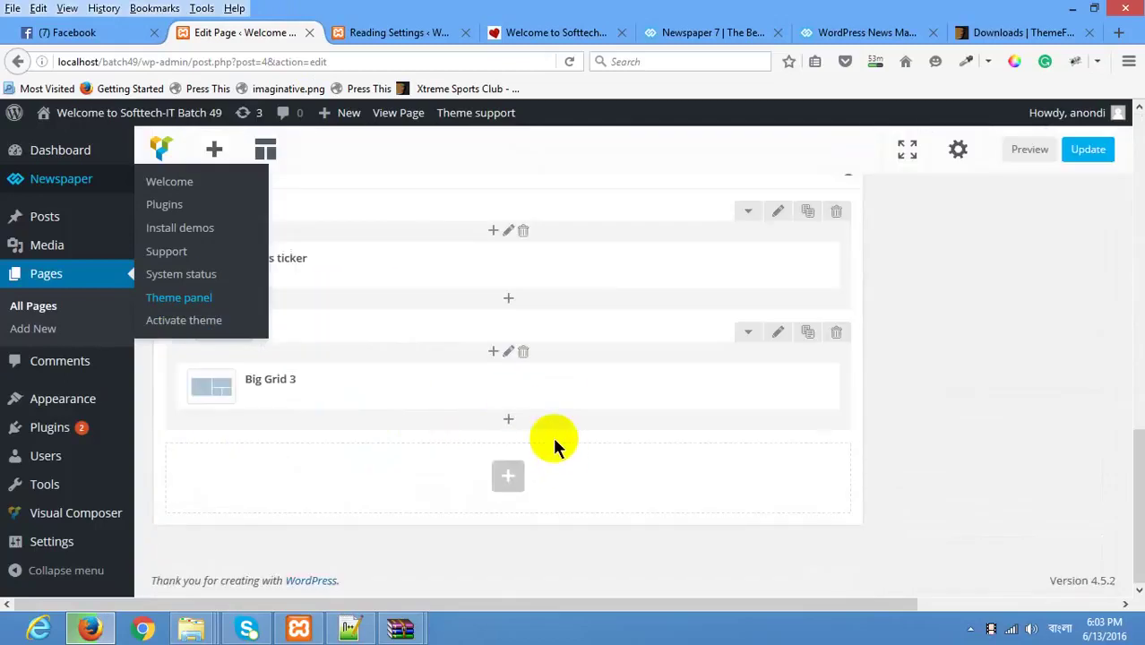
pyautogui.moveTo(573, 416)
pyautogui.scroll(5, 435, 383)
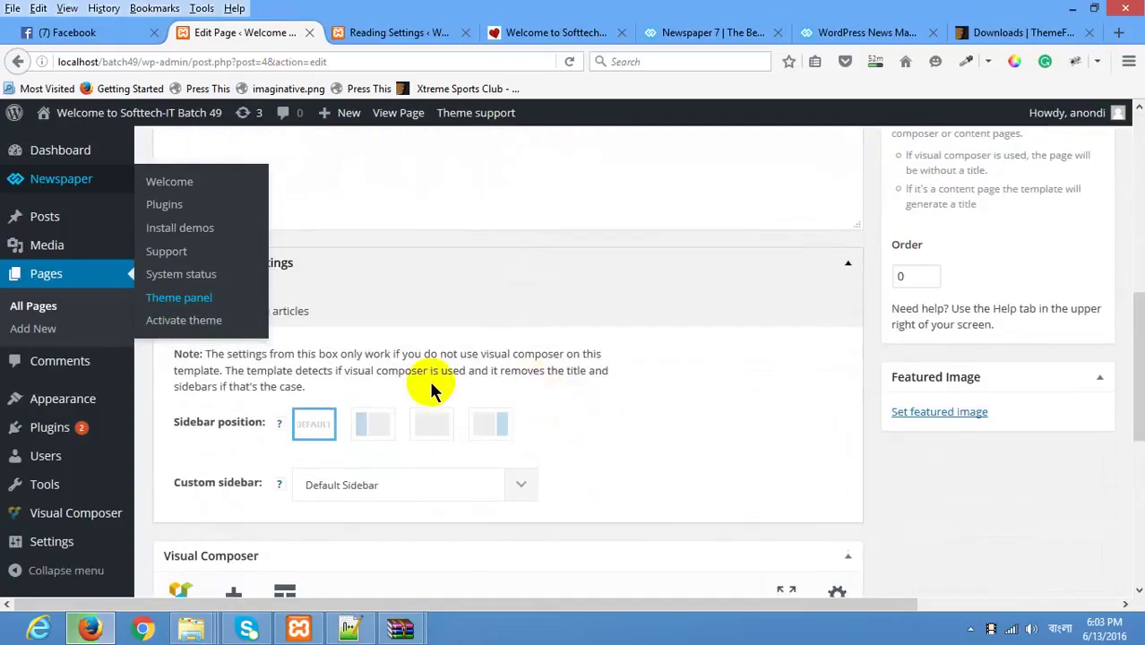
pyautogui.scroll(-5, 375, 401)
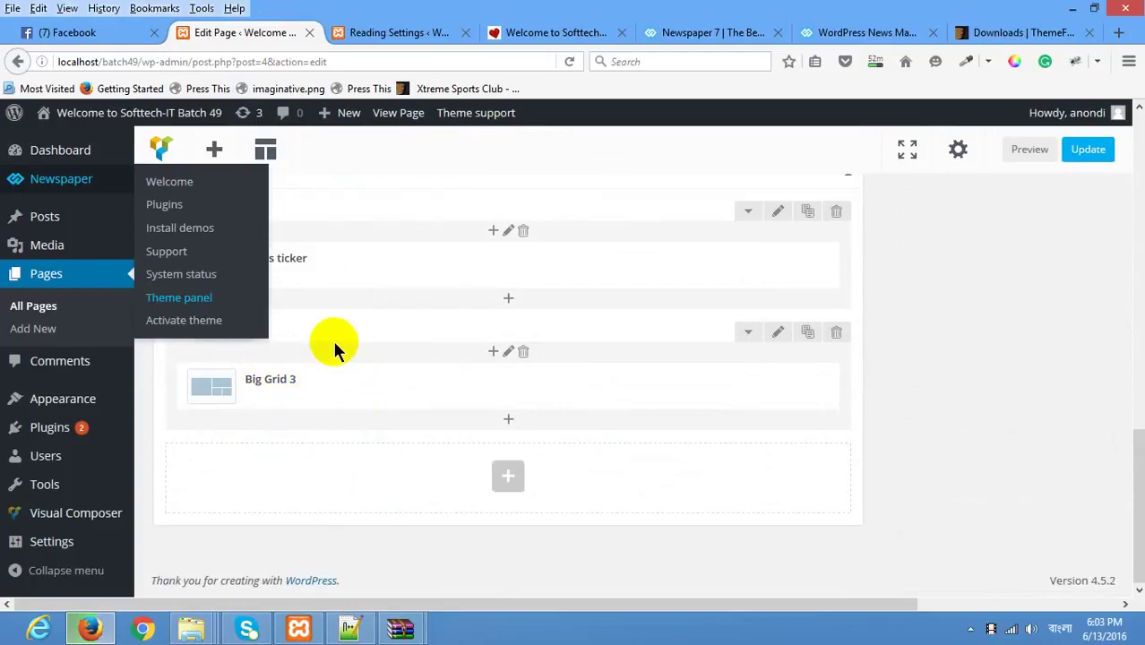
pyautogui.click(103, 61)
pyautogui.moveTo(102, 62); pyautogui.dragTo(139, 62)
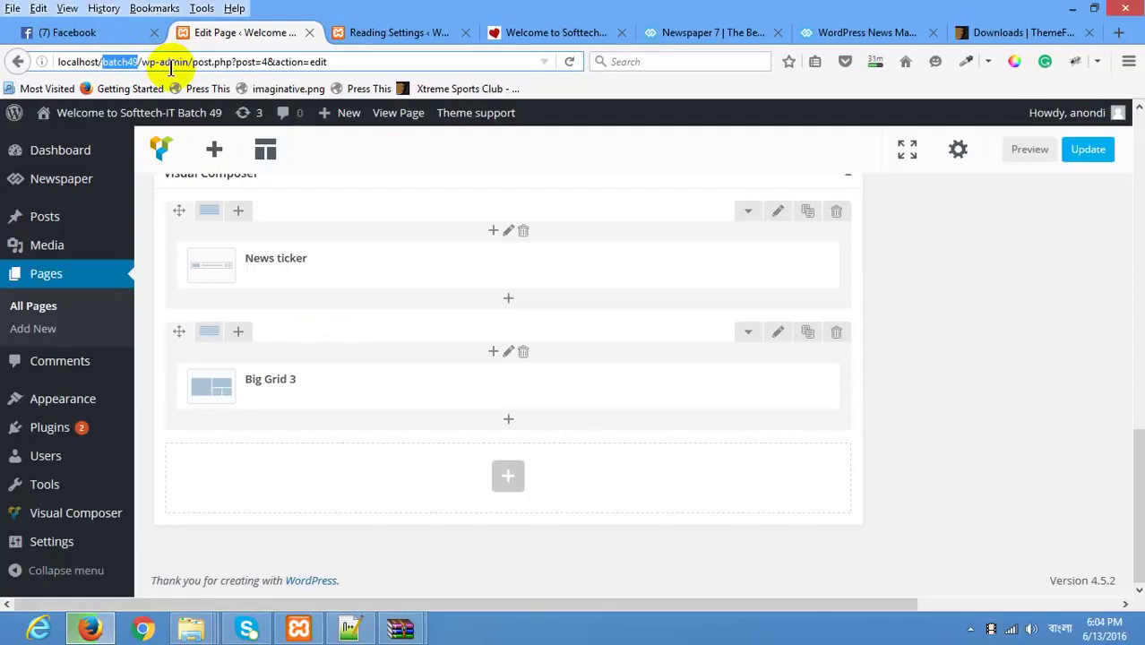
# Step: Return to the Newspaper demo homepage and examine its sections up to the header and main menu
pyautogui.click(371, 30)
pyautogui.click(700, 34)
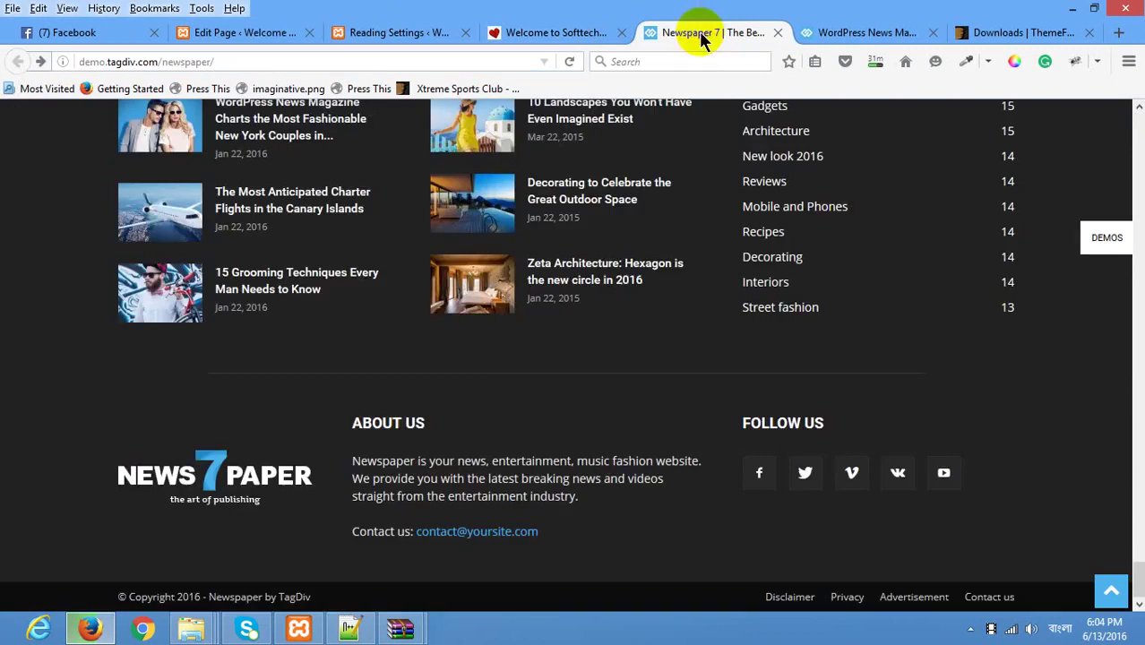
pyautogui.scroll(15, 701, 192)
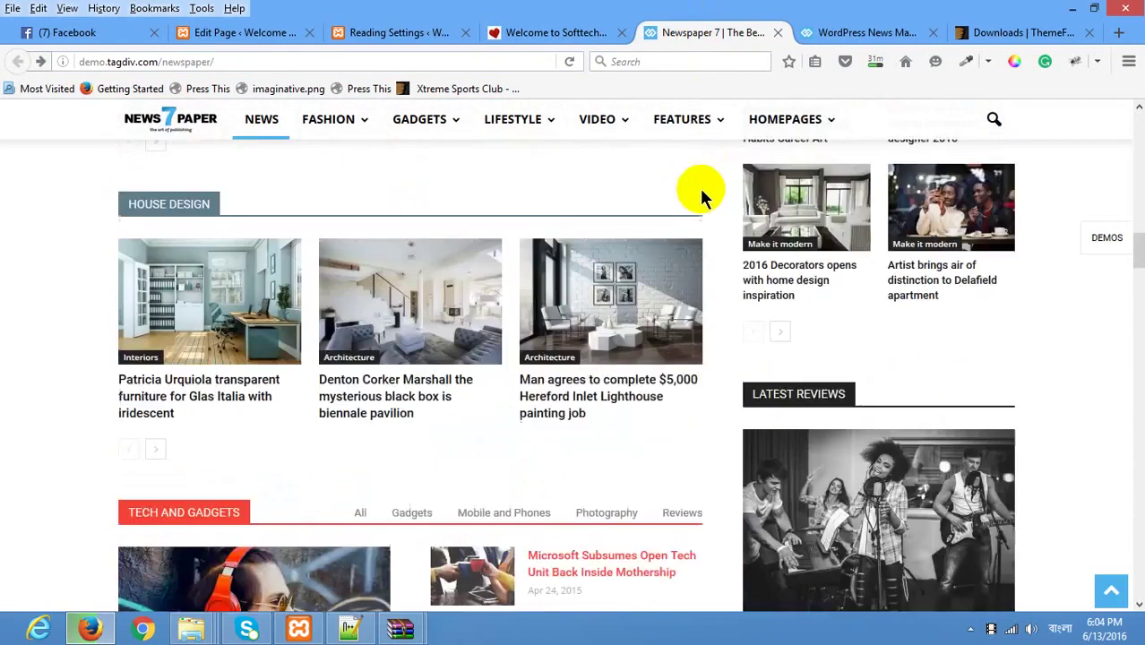
pyautogui.scroll(10, 700, 196)
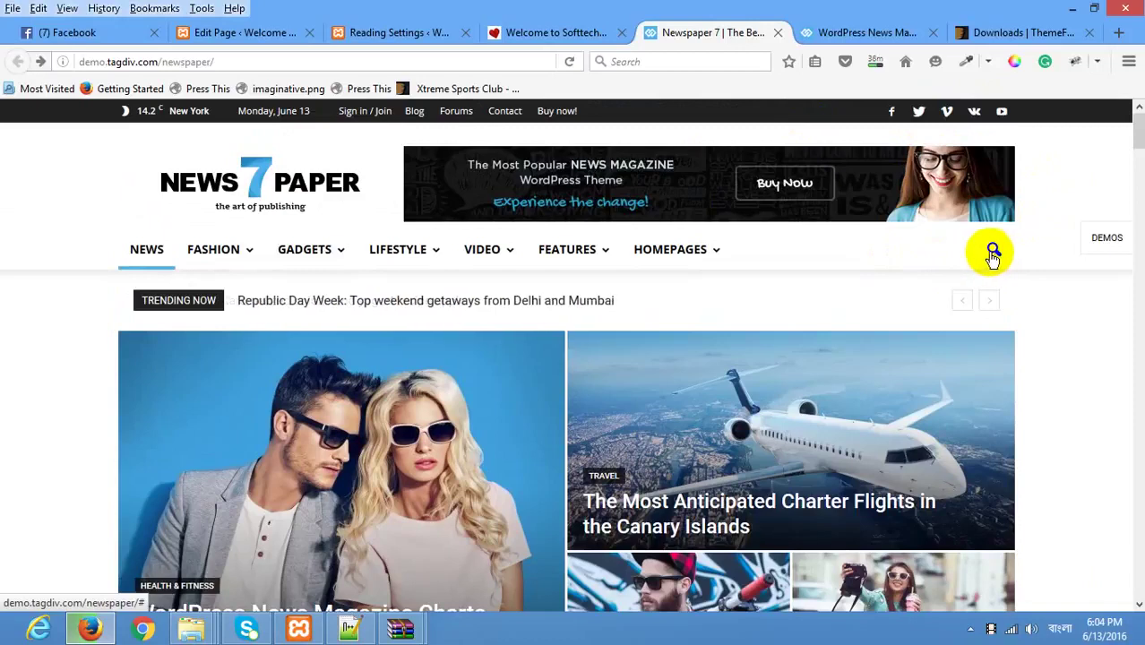
# Step: Return to the top of the site's front page and close the browser tab holding Reading Settings
pyautogui.click(542, 33)
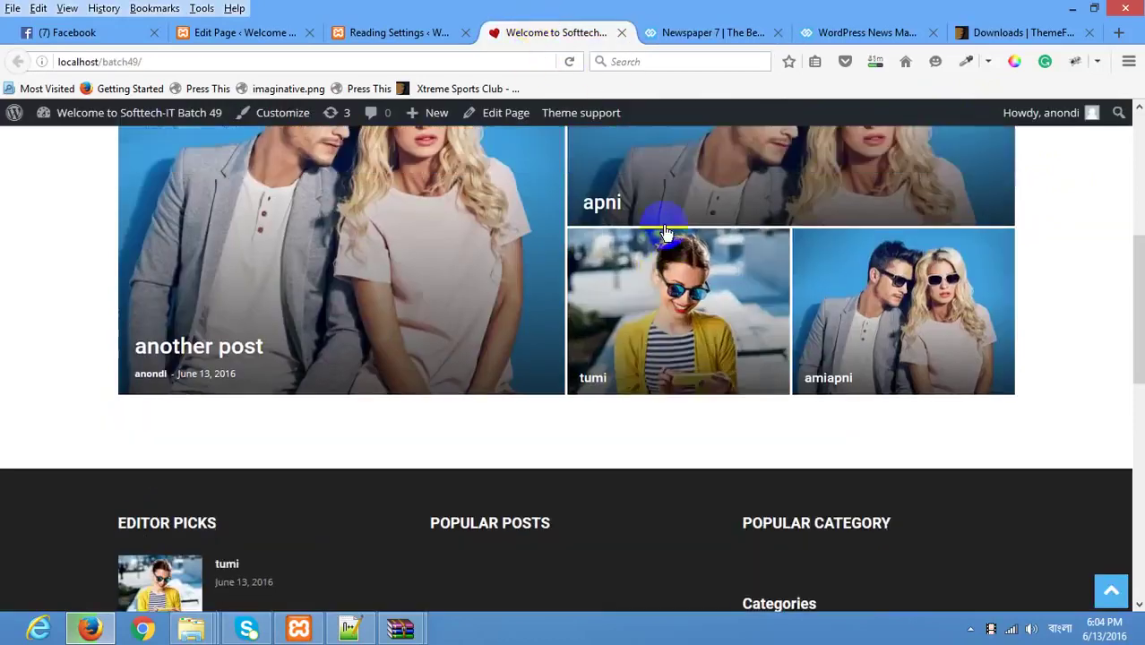
pyautogui.scroll(10, 659, 225)
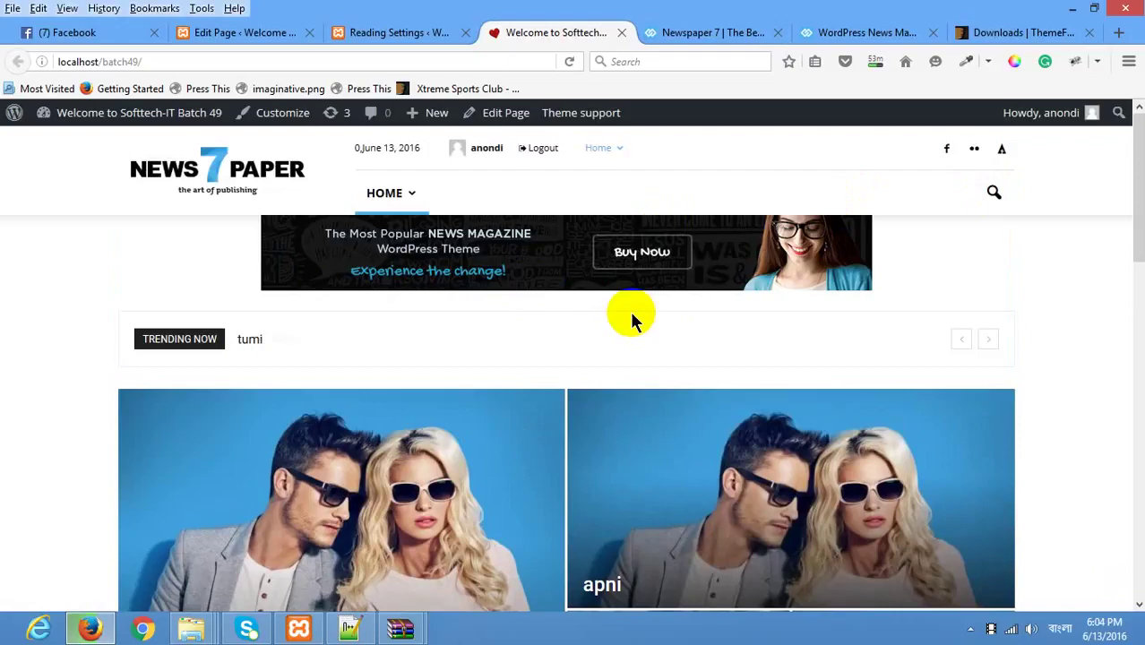
pyautogui.click(391, 45)
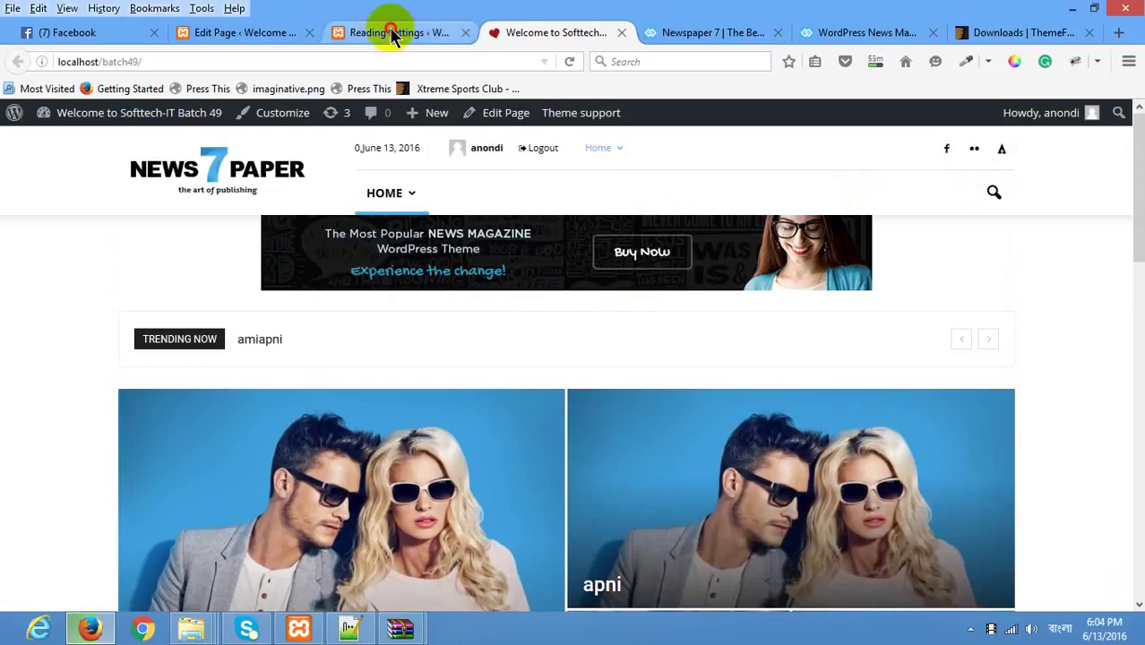
pyautogui.click(465, 32)
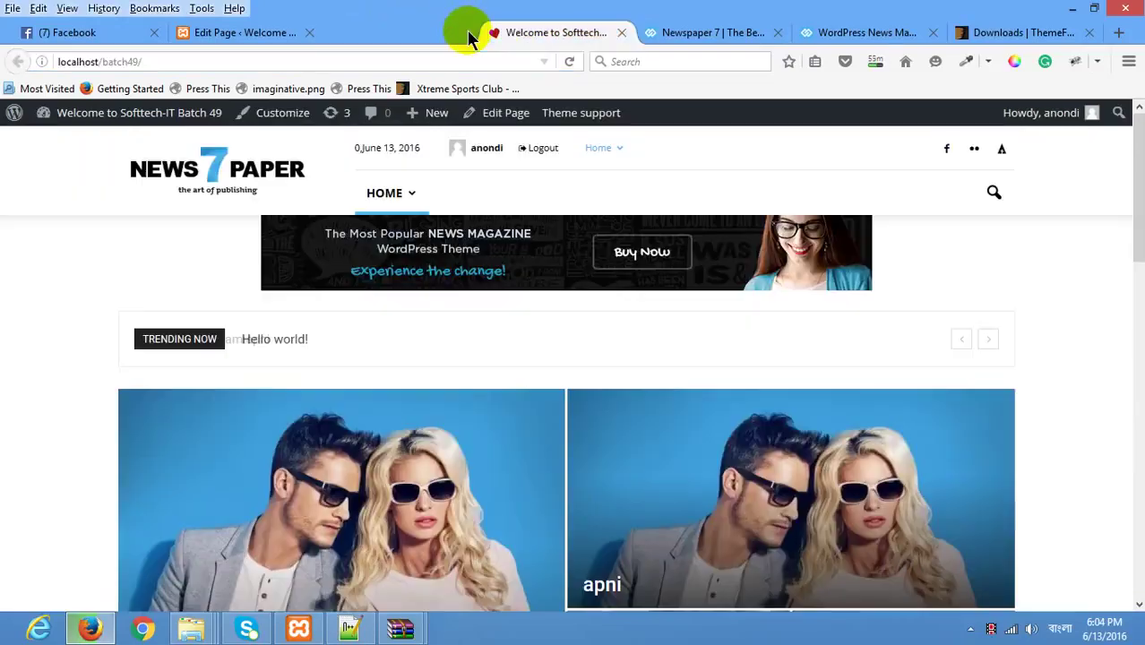
# Step: Review the Home page's editor and the site's front page from the header down to the footer's recent posts
pyautogui.click(278, 32)
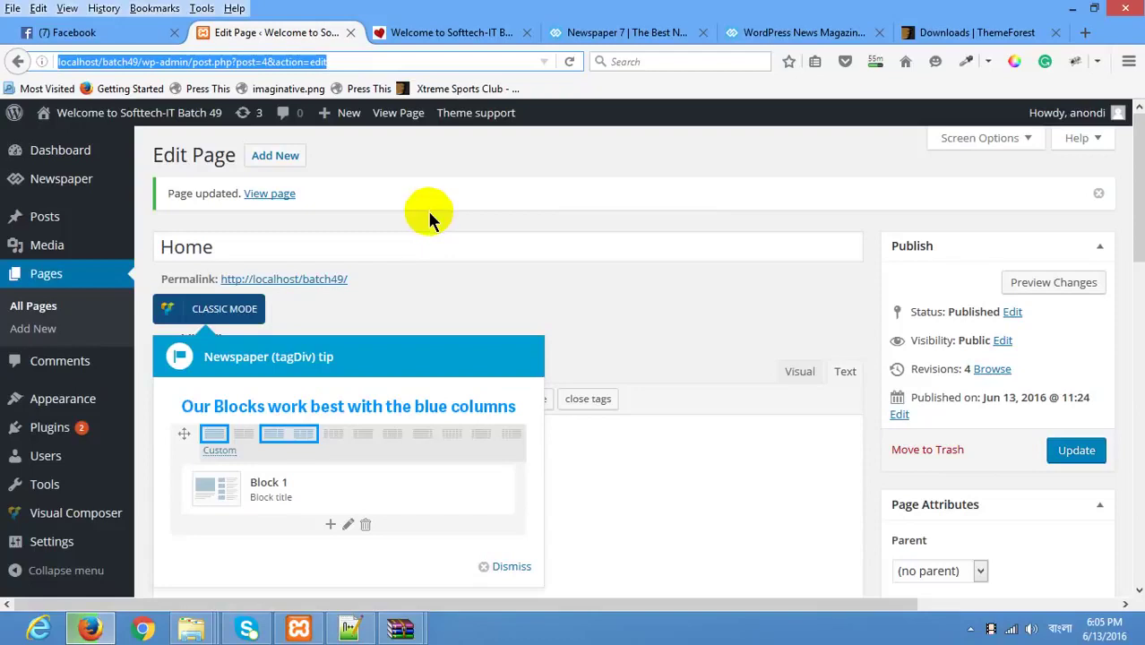
pyautogui.click(418, 38)
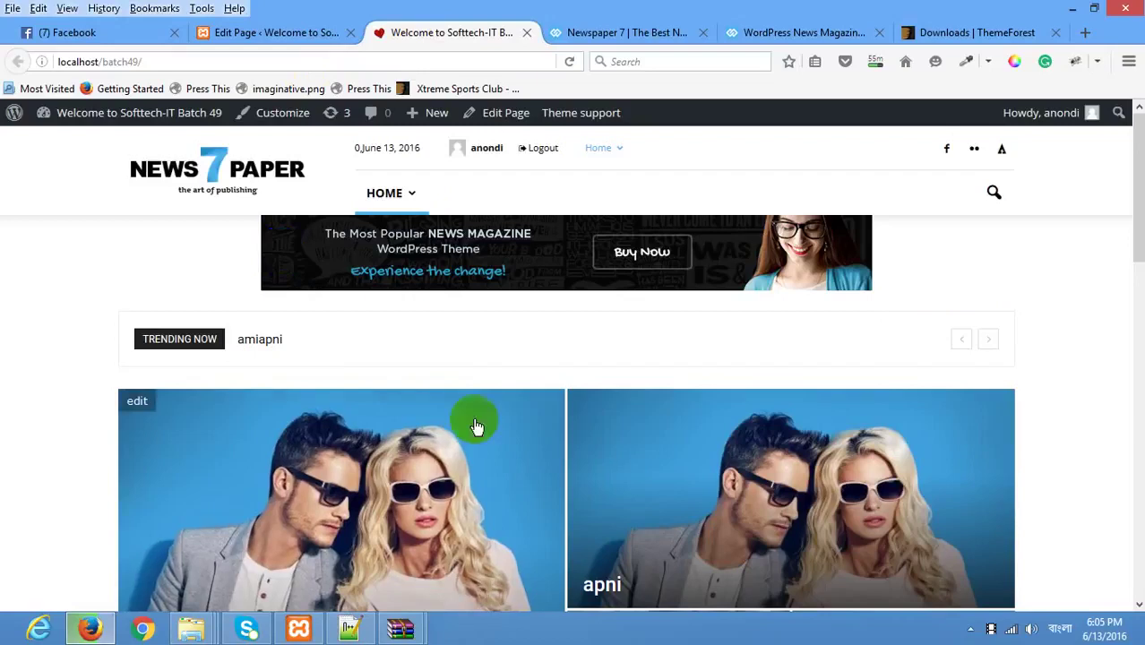
pyautogui.scroll(-10, 366, 301)
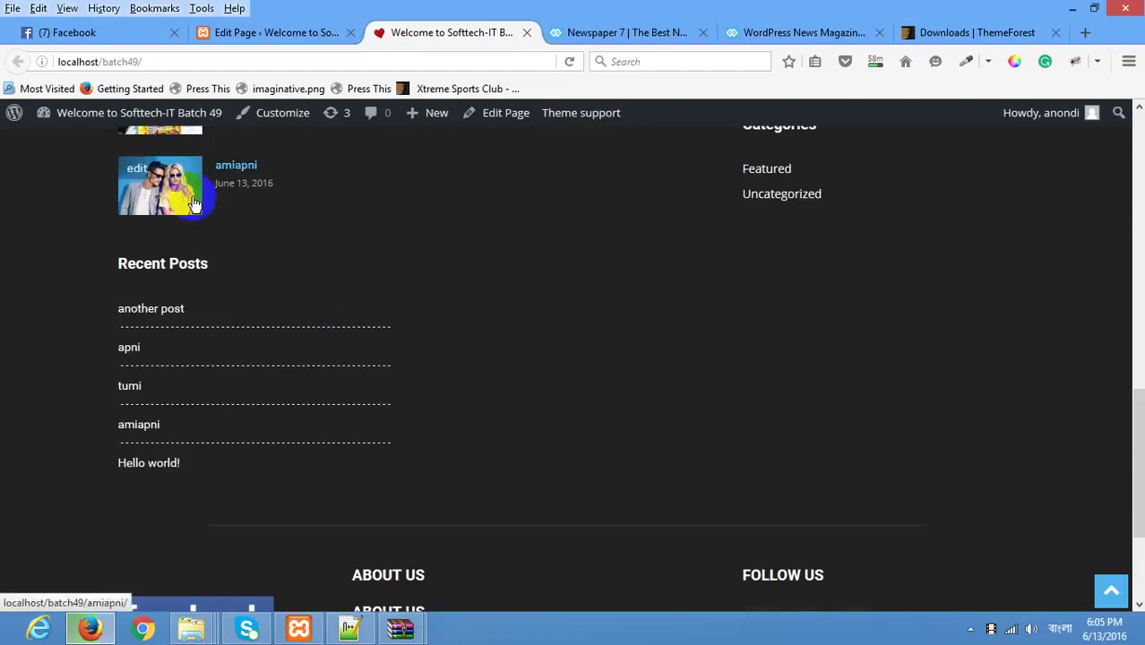
# Step: Reset the WordPress site from the Home page's editor tab, entering "reset" as the confirmation word and accepting the confirmation
pyautogui.click(287, 32)
pyautogui.scroll(-5, 889, 379)
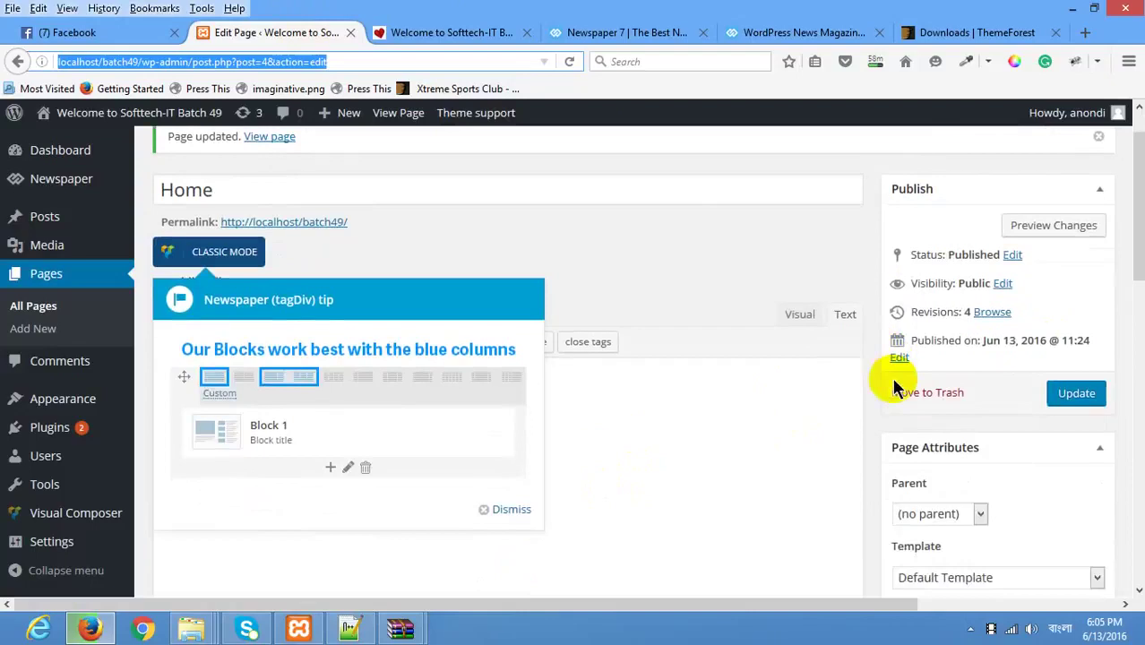
pyautogui.scroll(5, 409, 307)
pyautogui.moveTo(111, 119)
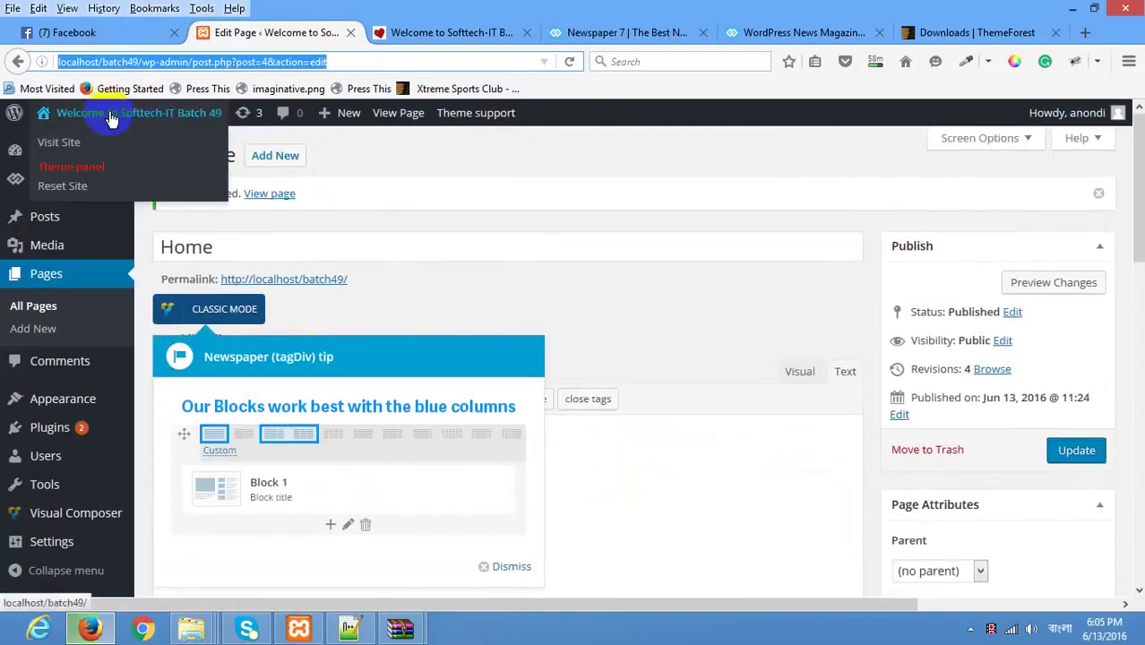
pyautogui.click(74, 186)
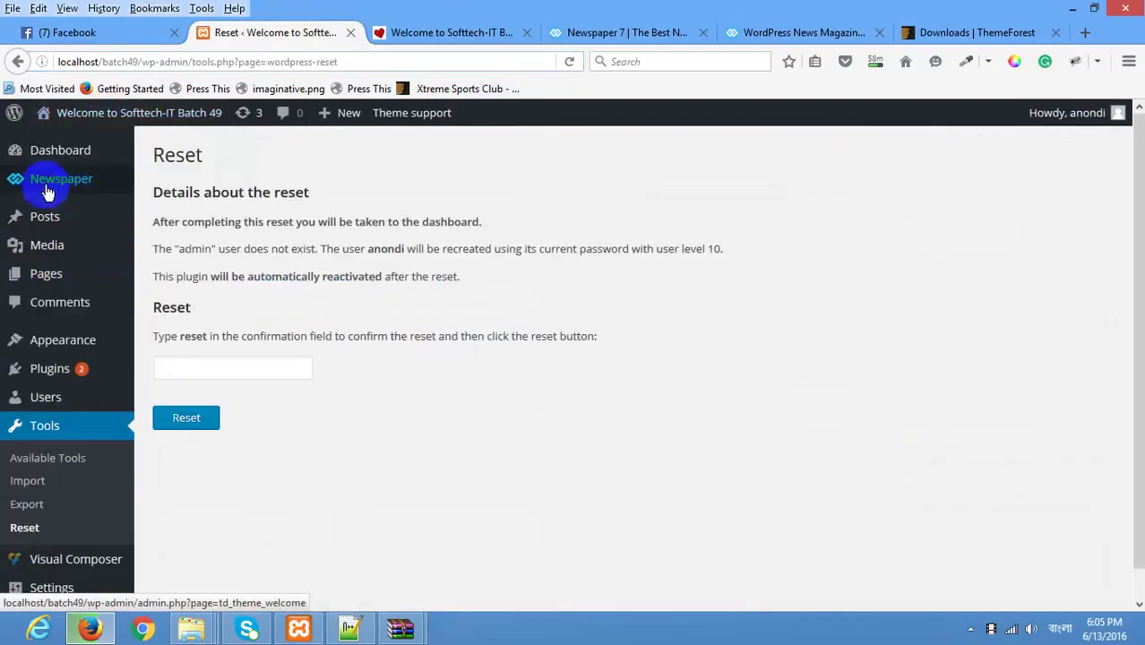
pyautogui.click(191, 372)
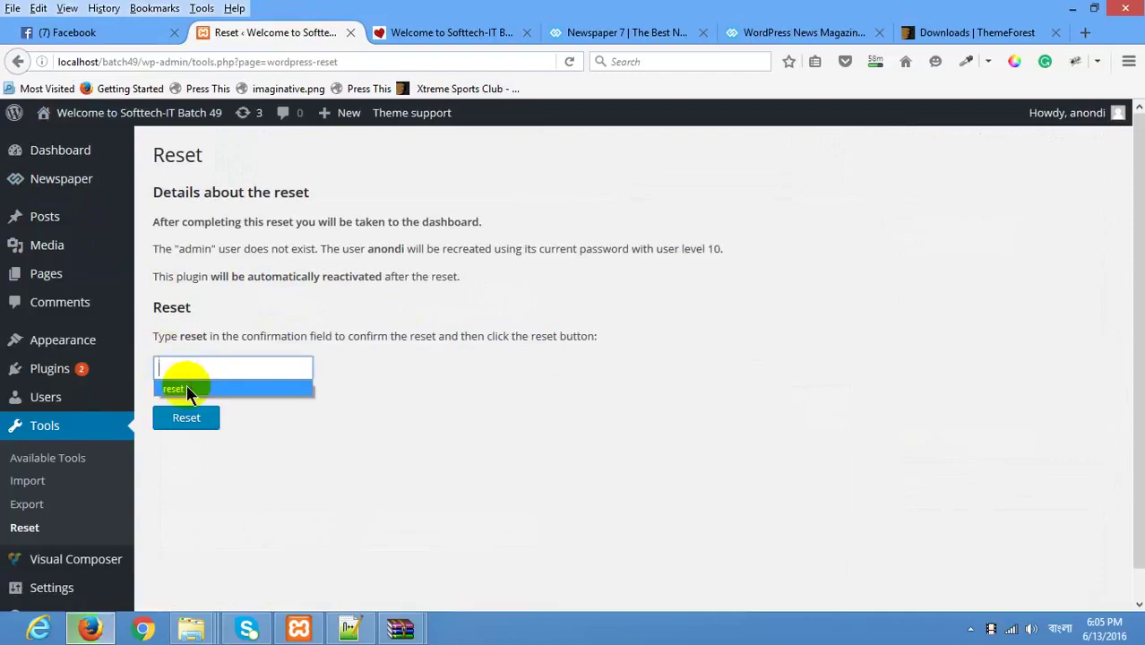
pyautogui.click(184, 387)
pyautogui.click(185, 417)
pyautogui.click(651, 324)
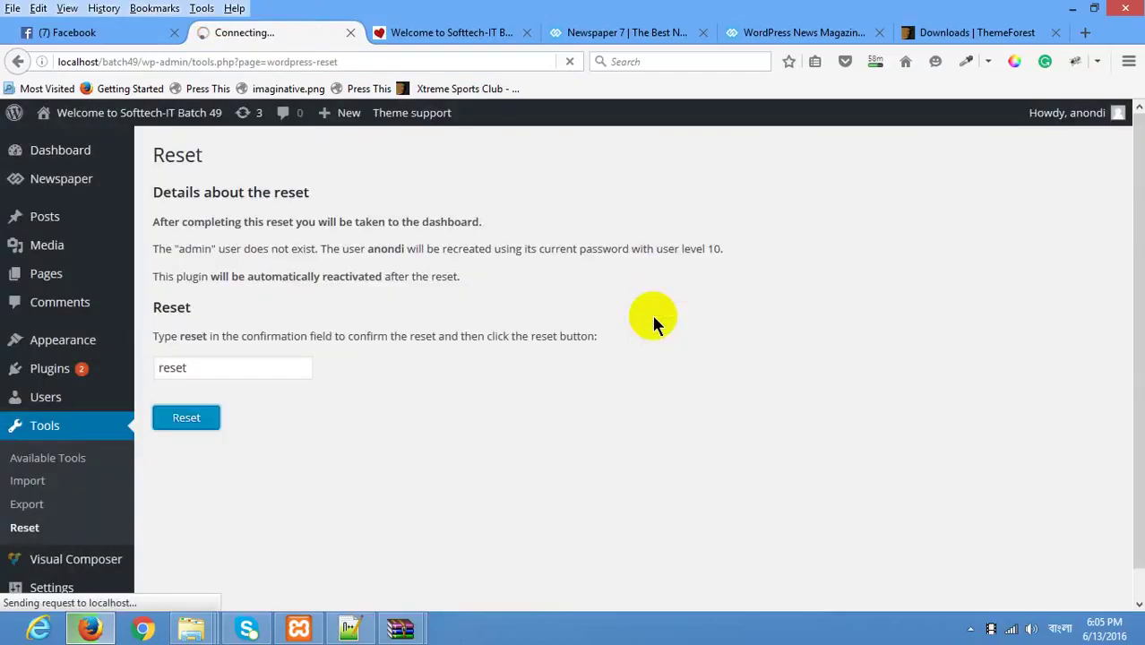
# Step: Sign out of the ThemeForest account on the Downloads page and close that browser tab
pyautogui.click(965, 40)
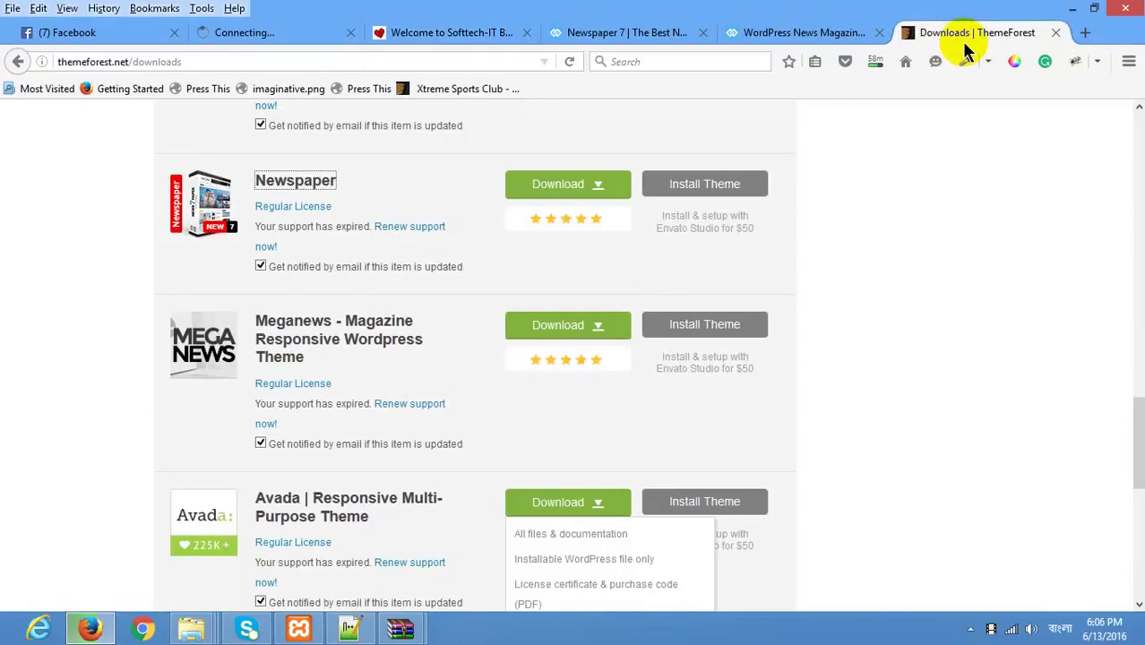
pyautogui.click(802, 32)
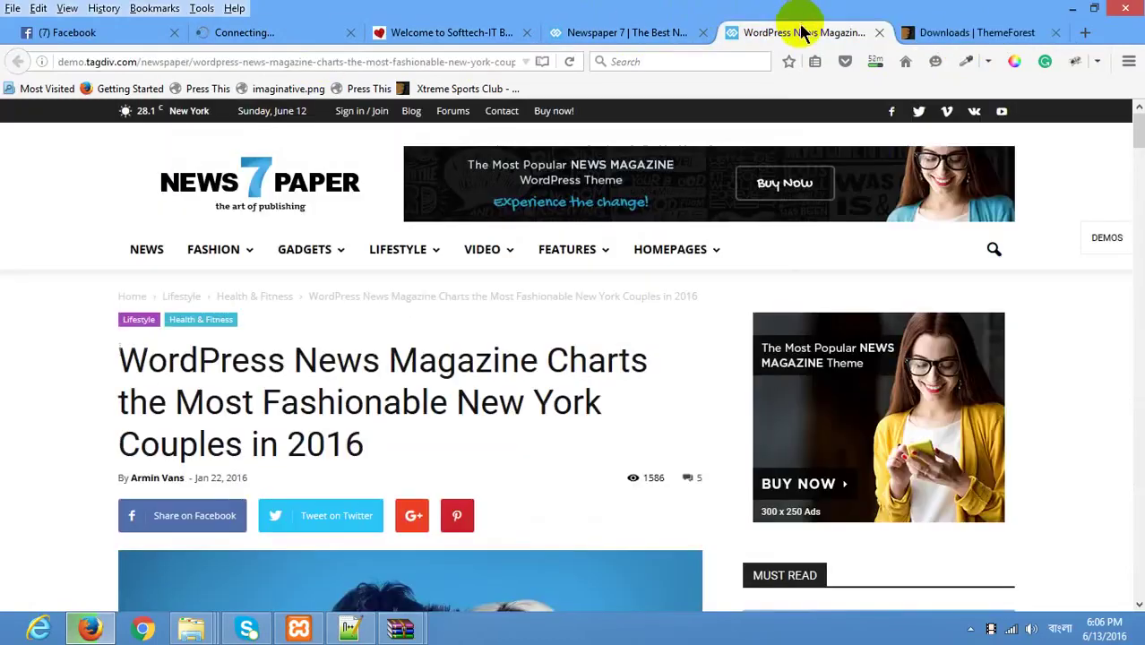
pyautogui.click(971, 32)
pyautogui.scroll(10, 838, 255)
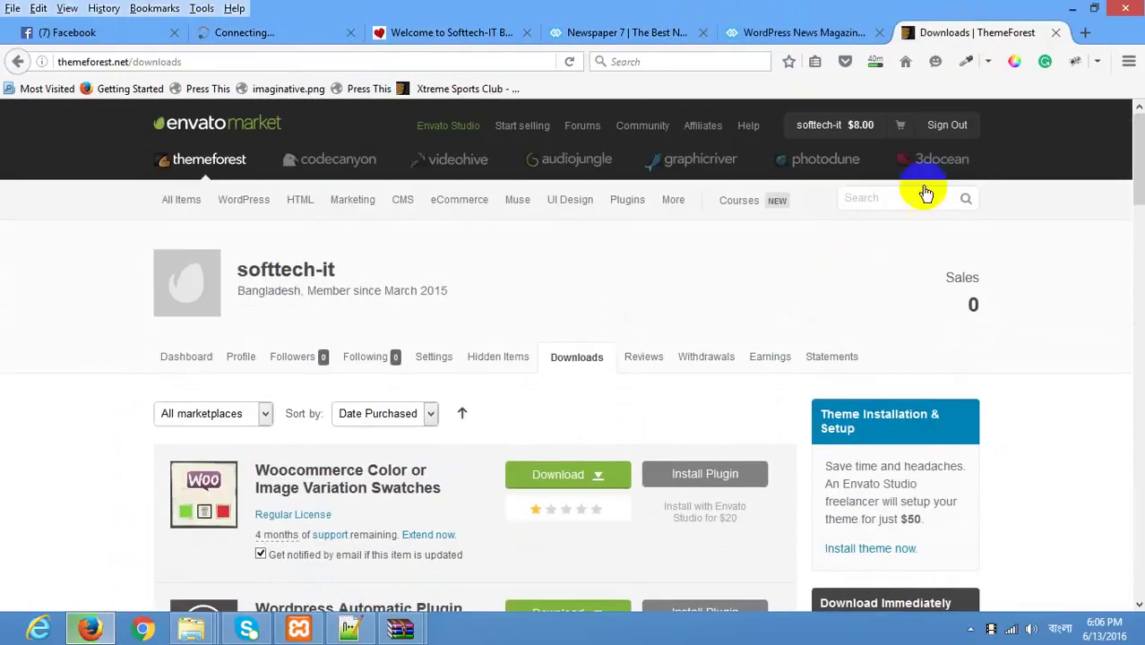
pyautogui.click(940, 126)
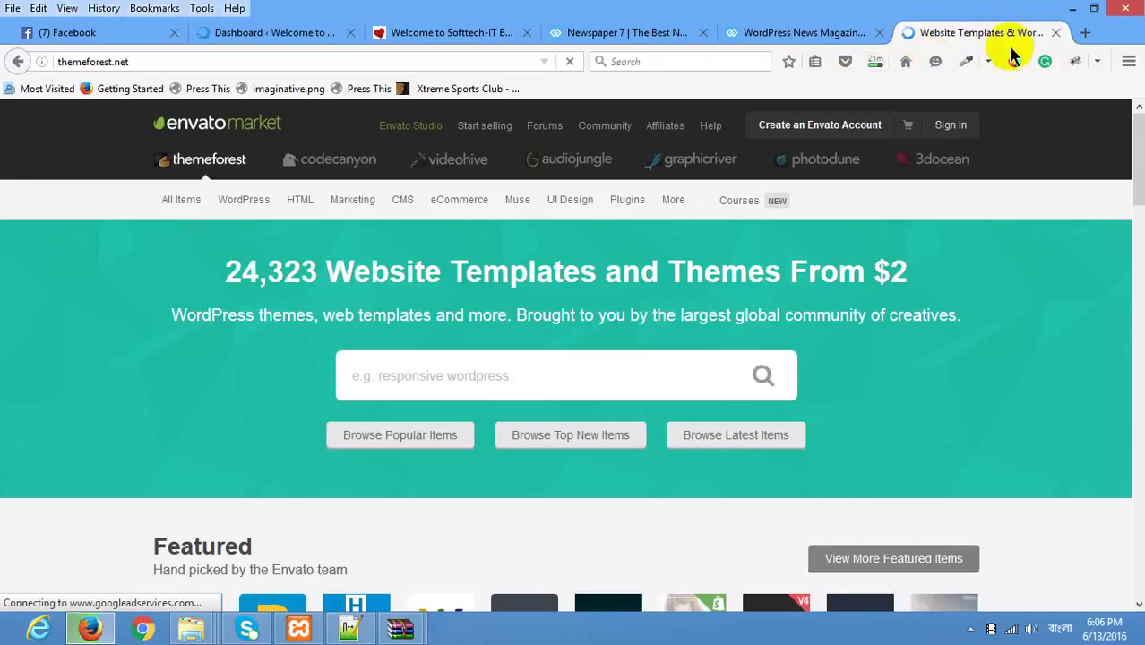
pyautogui.click(1055, 32)
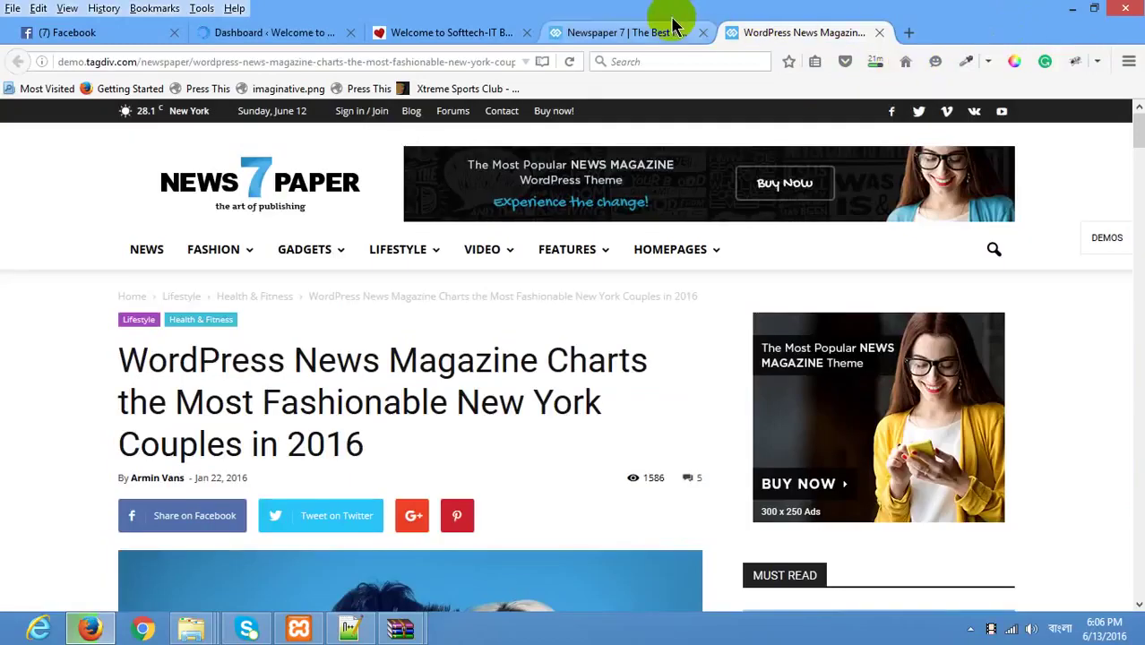